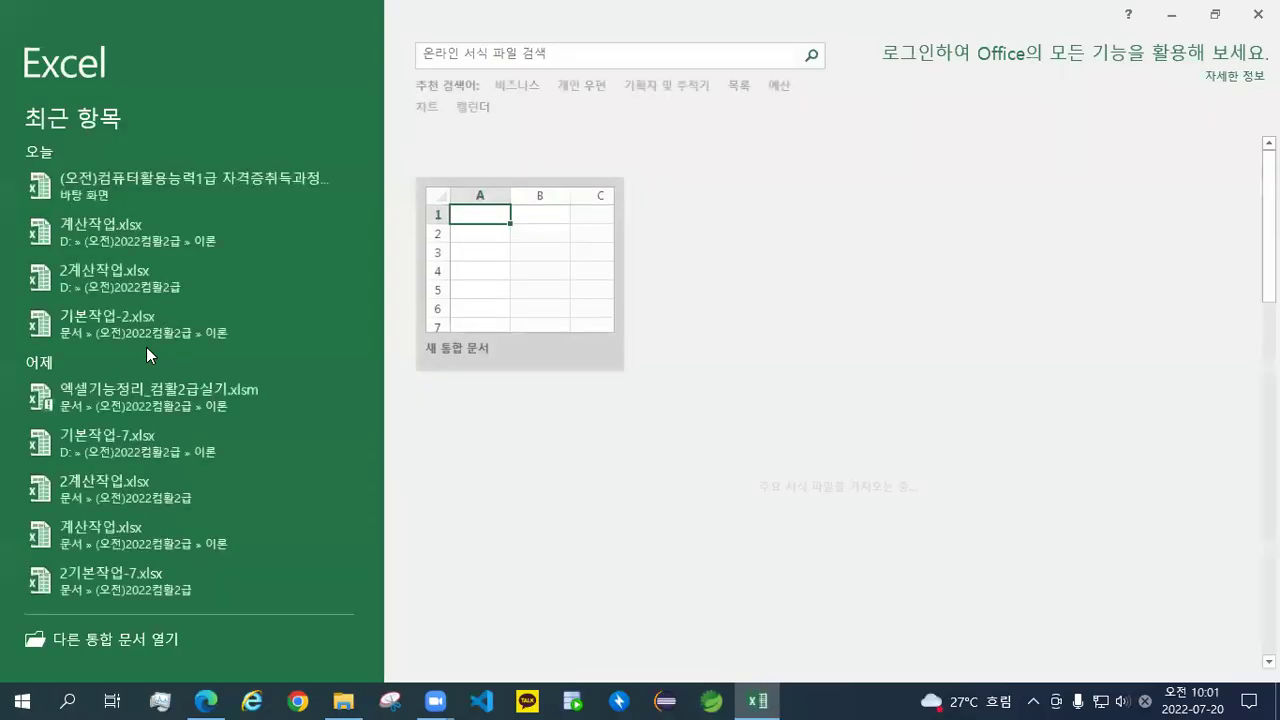
# Open the workbook 엑셀기능정리_컴활2급실기.xlsm from the 이론 folder inside 문서 > (오전)2022컴활2급
pyautogui.click(94, 645)
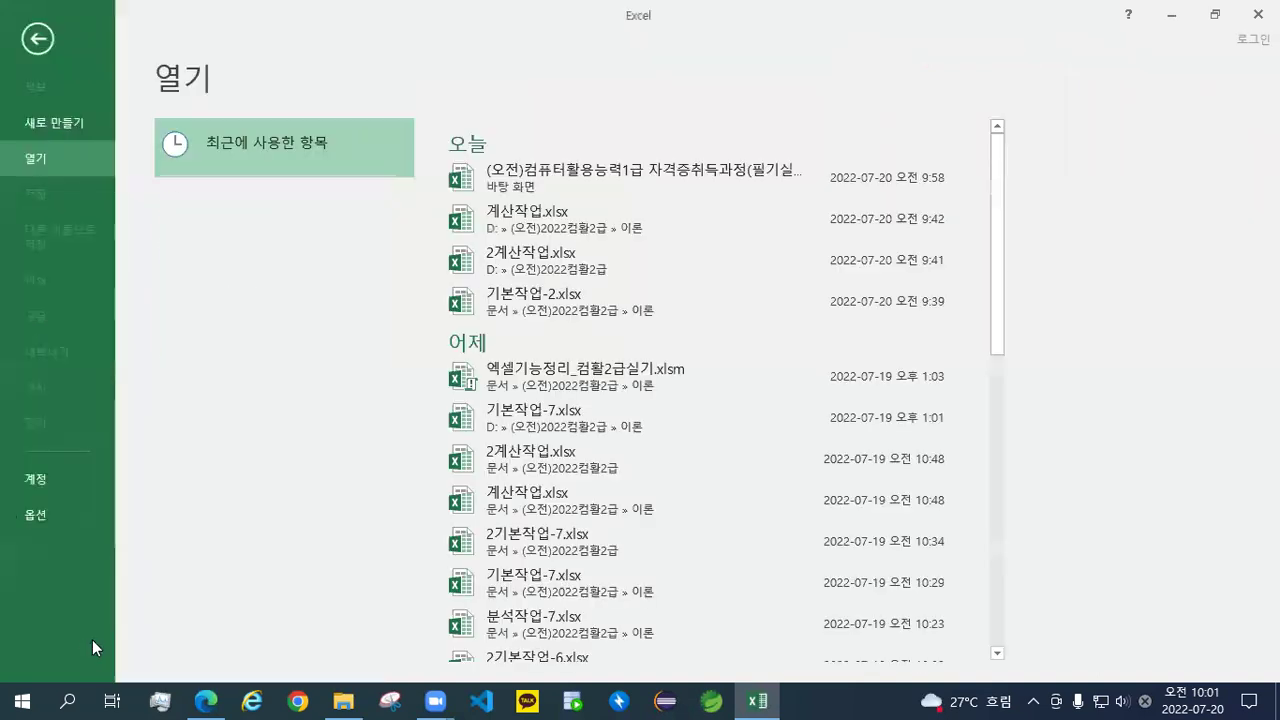
pyautogui.click(229, 352)
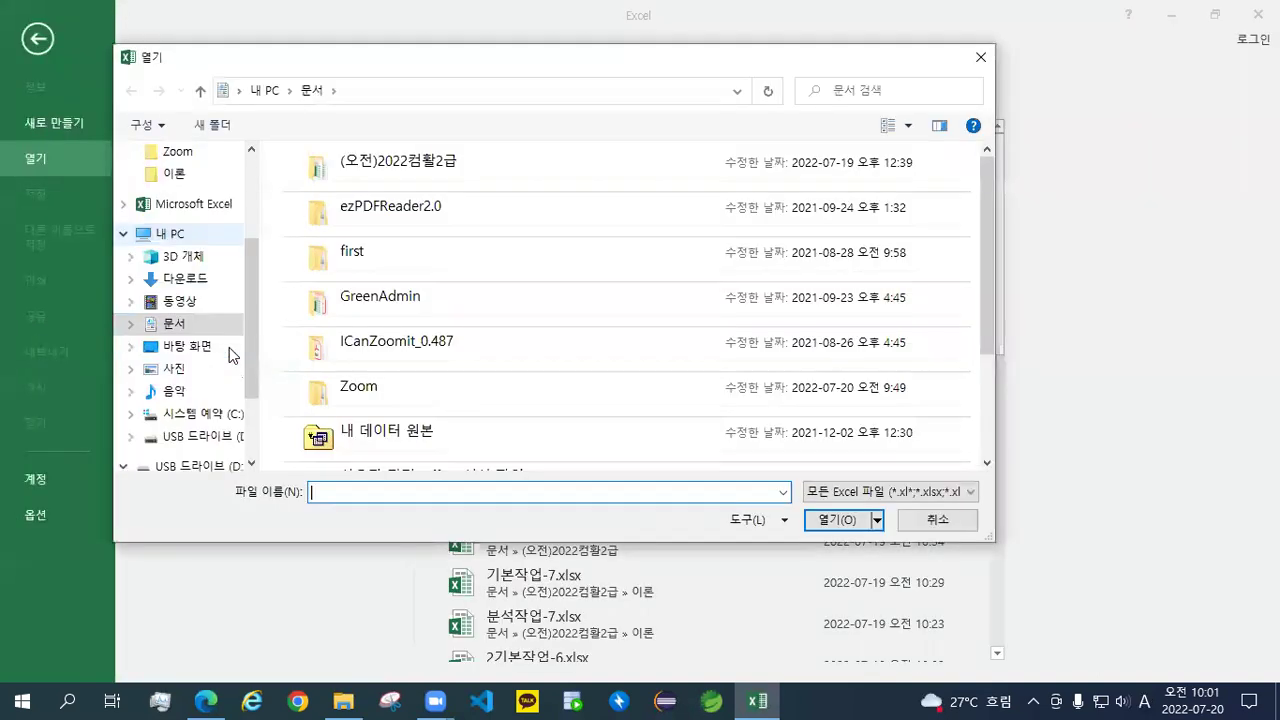
pyautogui.doubleClick(422, 180)
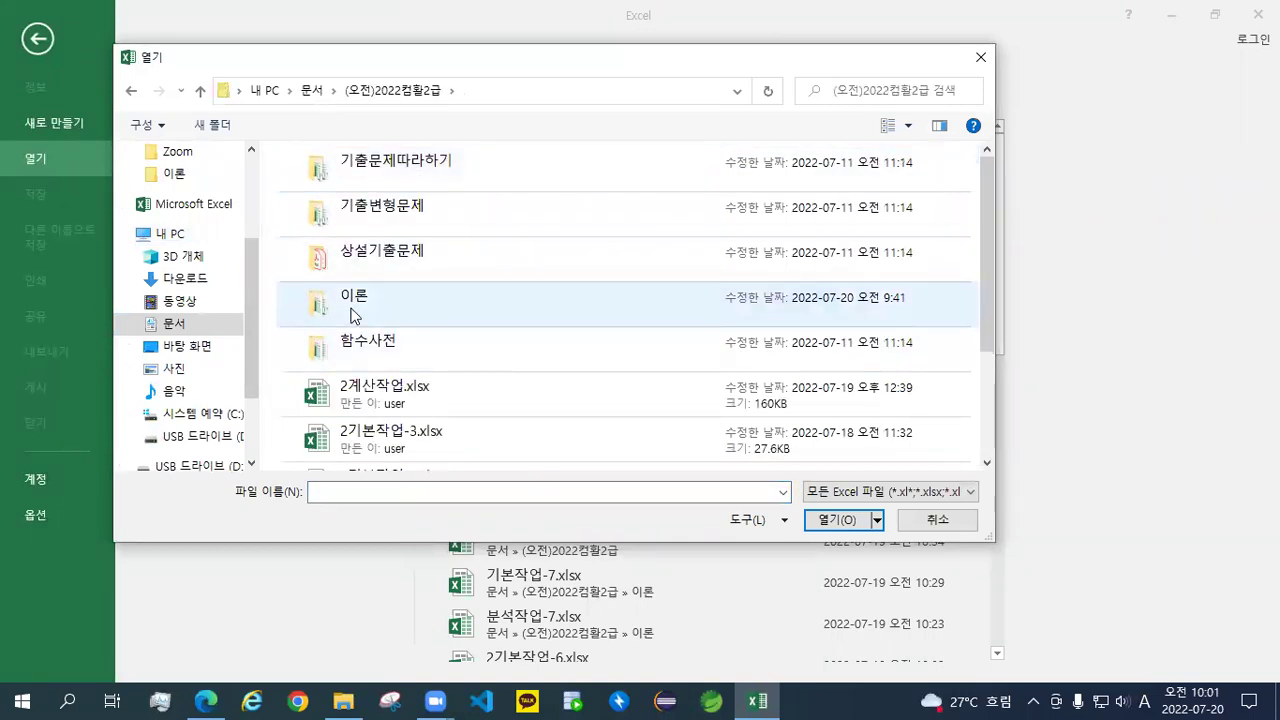
pyautogui.doubleClick(352, 312)
pyautogui.scroll(-3, 352, 315)
pyautogui.scroll(-2, 352, 315)
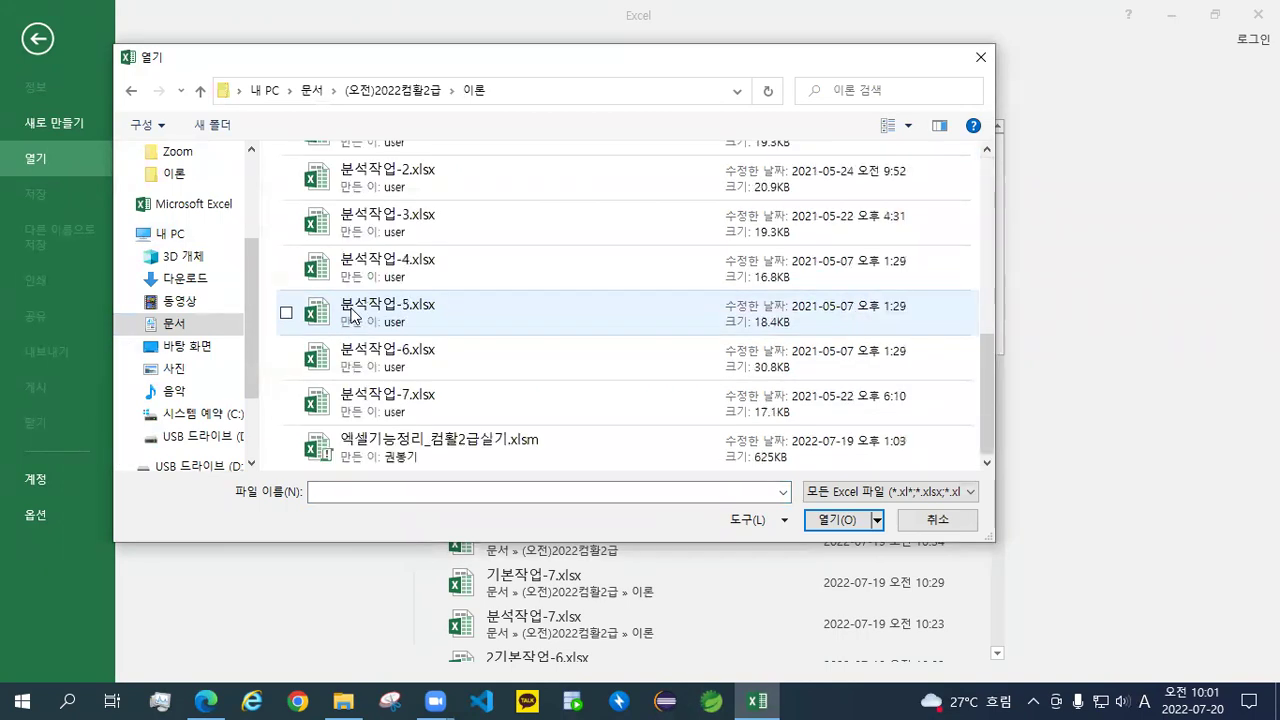
pyautogui.click(415, 455)
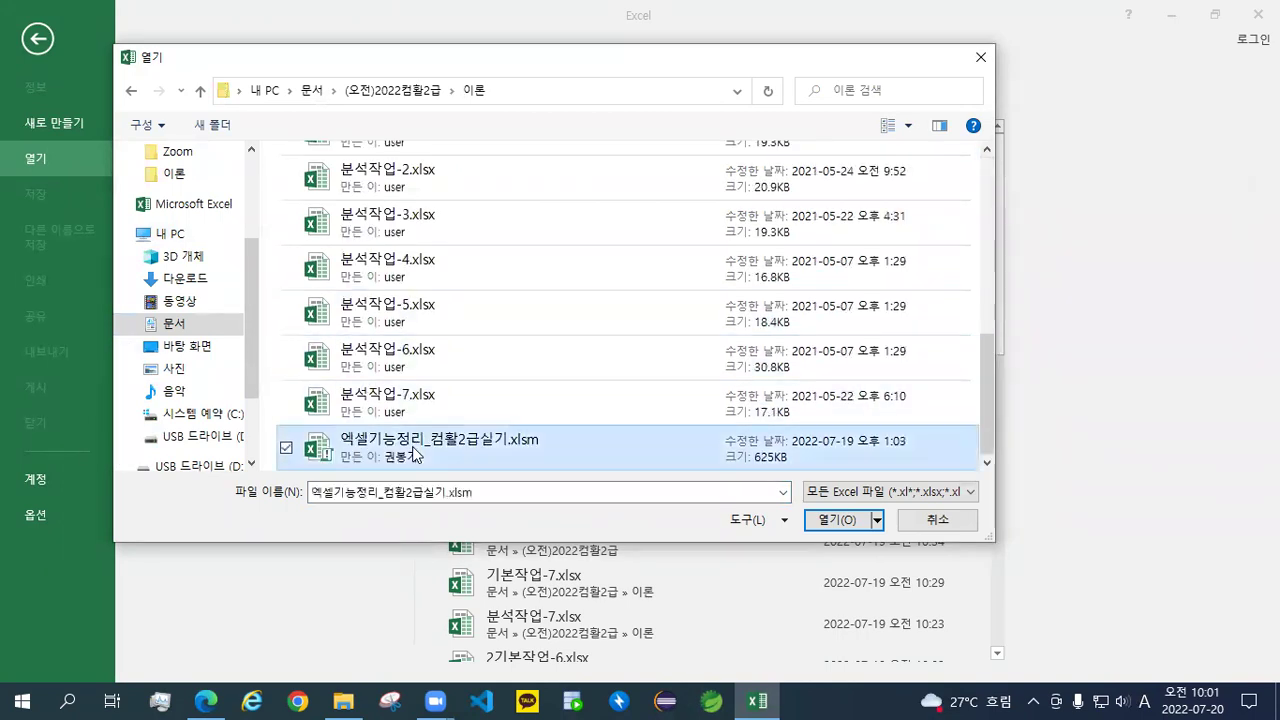
pyautogui.click(826, 520)
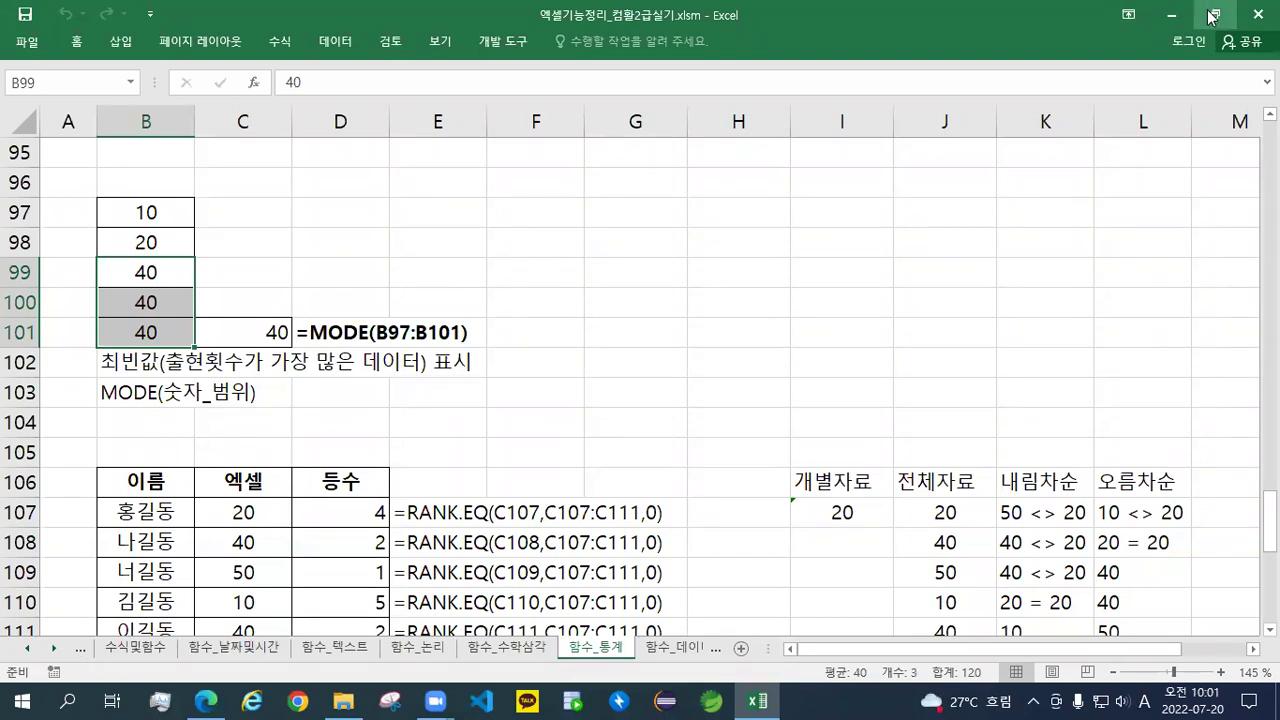
# Keep the ribbon permanently expanded and restore the maximized workbook window to a floating window, moving it over the desktop
pyautogui.doubleClick(449, 43)
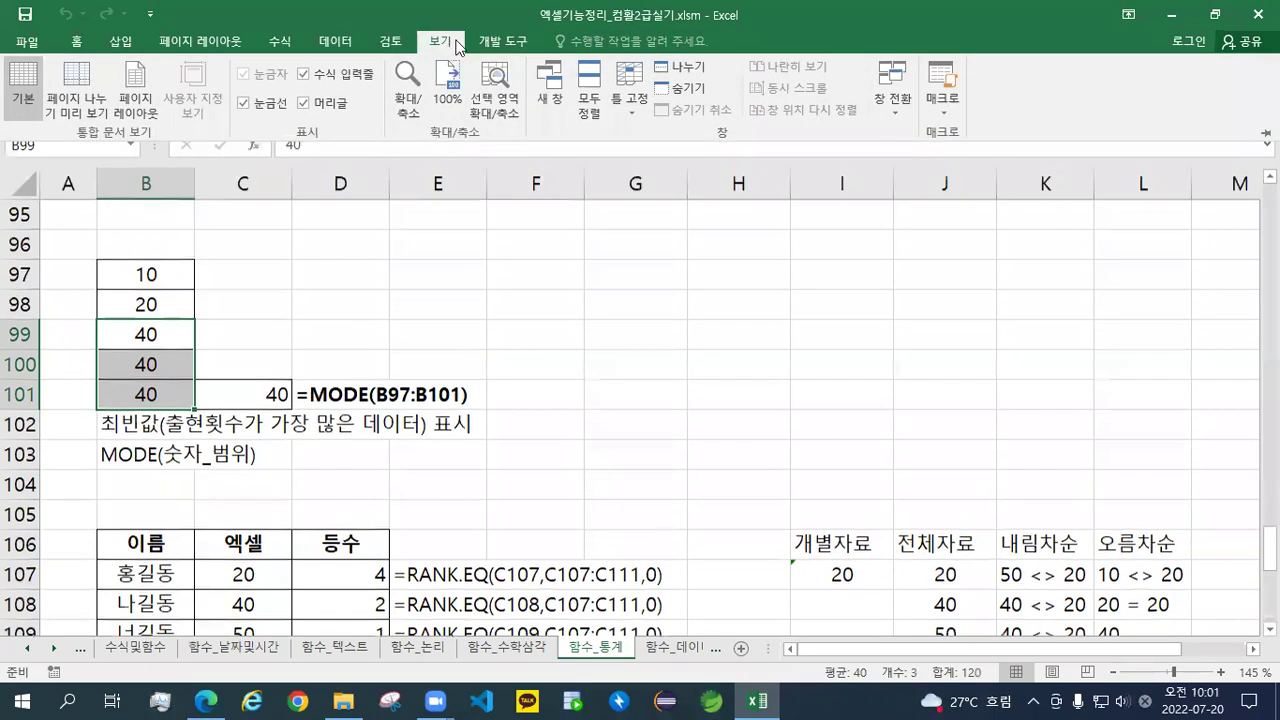
pyautogui.click(1214, 14)
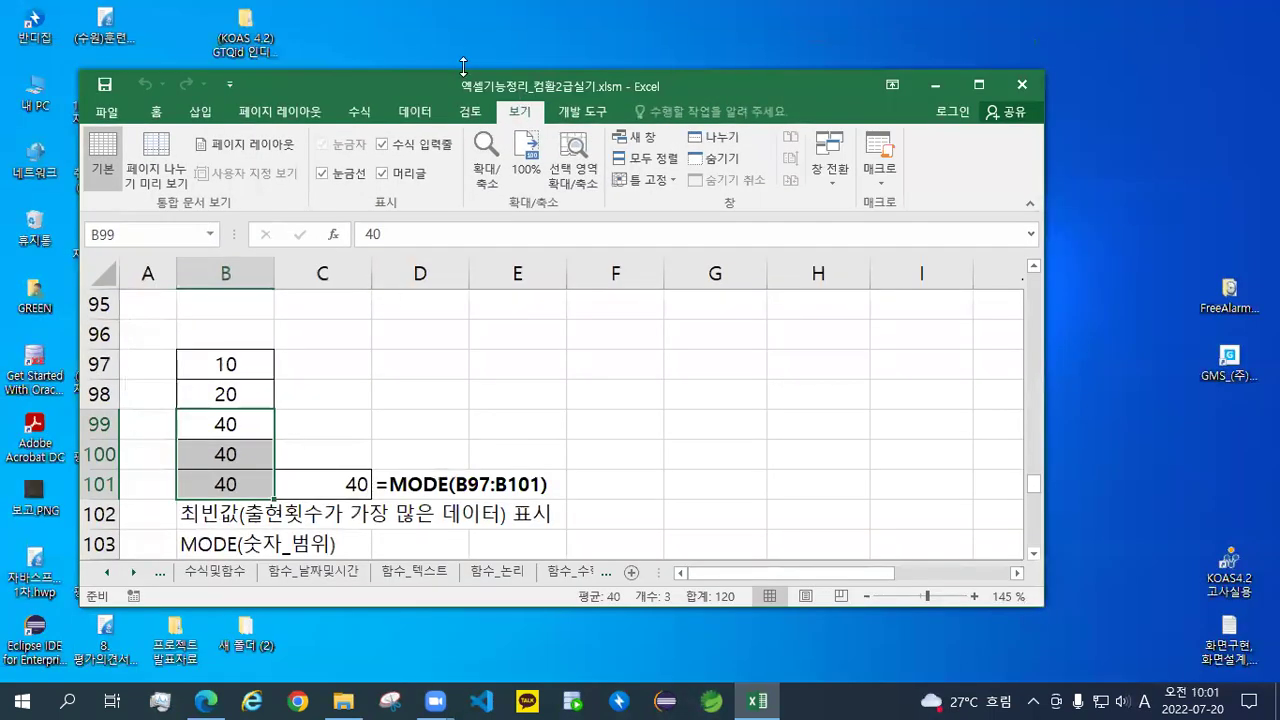
pyautogui.moveTo(407, 77); pyautogui.dragTo(345, 22)
# Advance through the sheets of the workbook and open the 정렬 worksheet
pyautogui.click(75, 517)
pyautogui.click(75, 517)
pyautogui.click(75, 517)
pyautogui.click(75, 517)
pyautogui.click(75, 517)
pyautogui.click(75, 517)
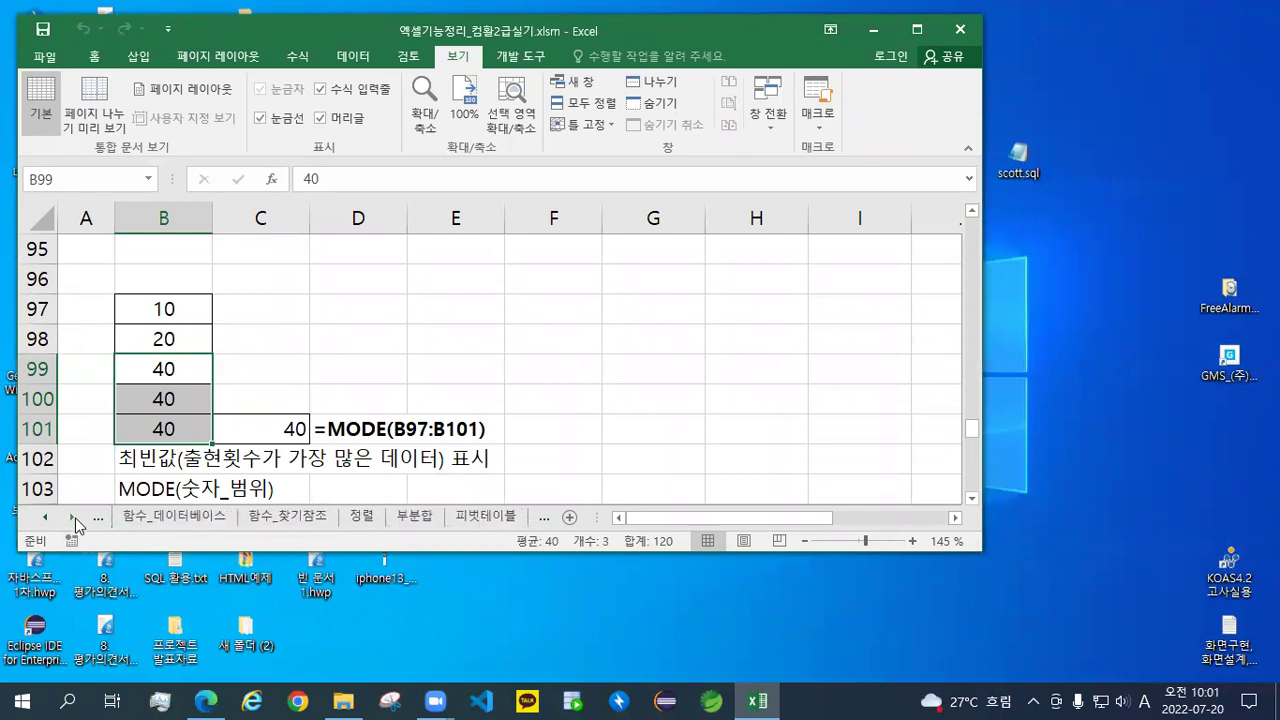
pyautogui.click(362, 516)
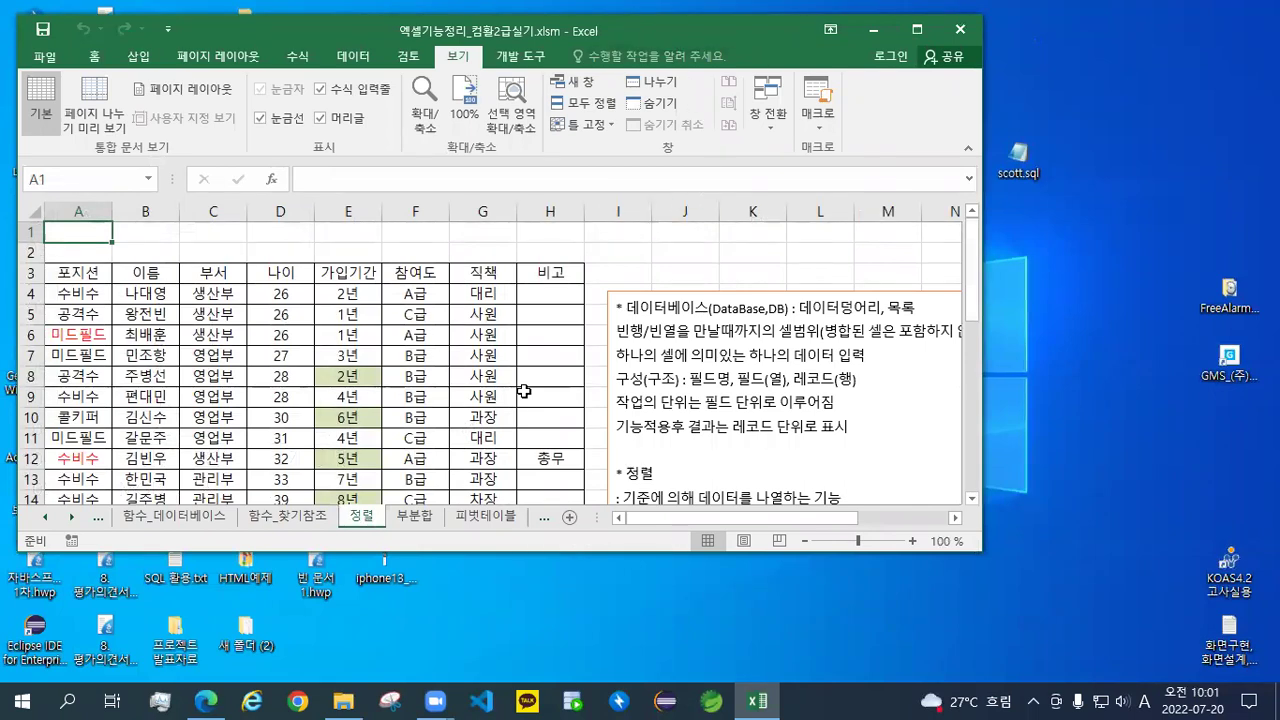
# Maximize the workbook window and set the 정렬 sheet's zoom to 120%
pyautogui.doubleClick(663, 26)
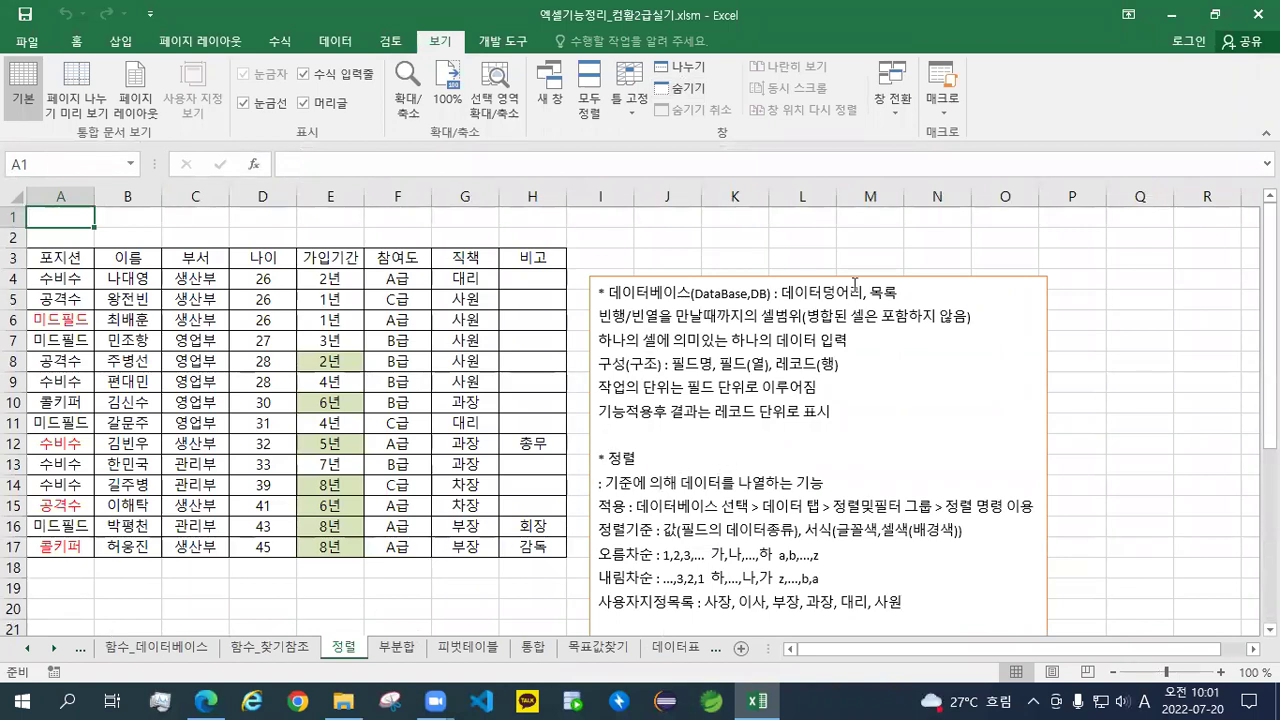
pyautogui.click(1221, 675)
pyautogui.click(1221, 675)
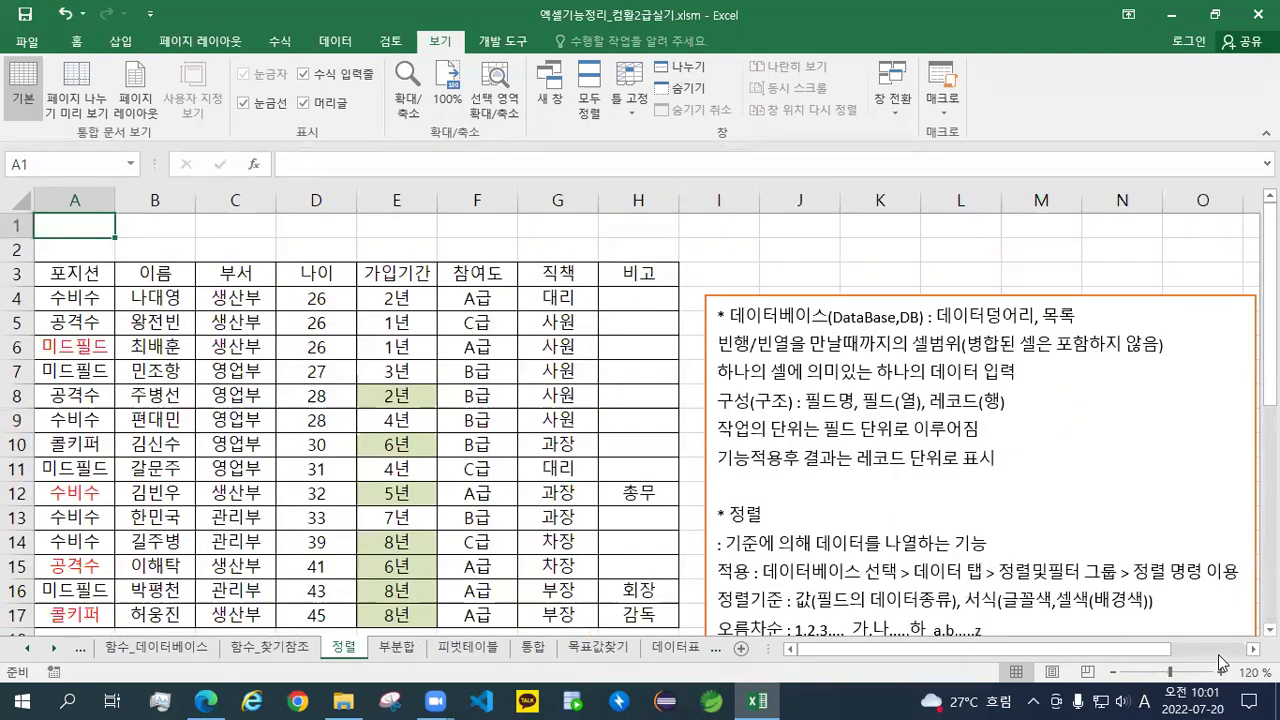
# Examine the definition under the "* 정렬" heading in the note, highlighting the line 기준에 의해 데이터를 나열하는 기능
pyautogui.scroll(-1, 880, 230)
pyautogui.click(880, 226)
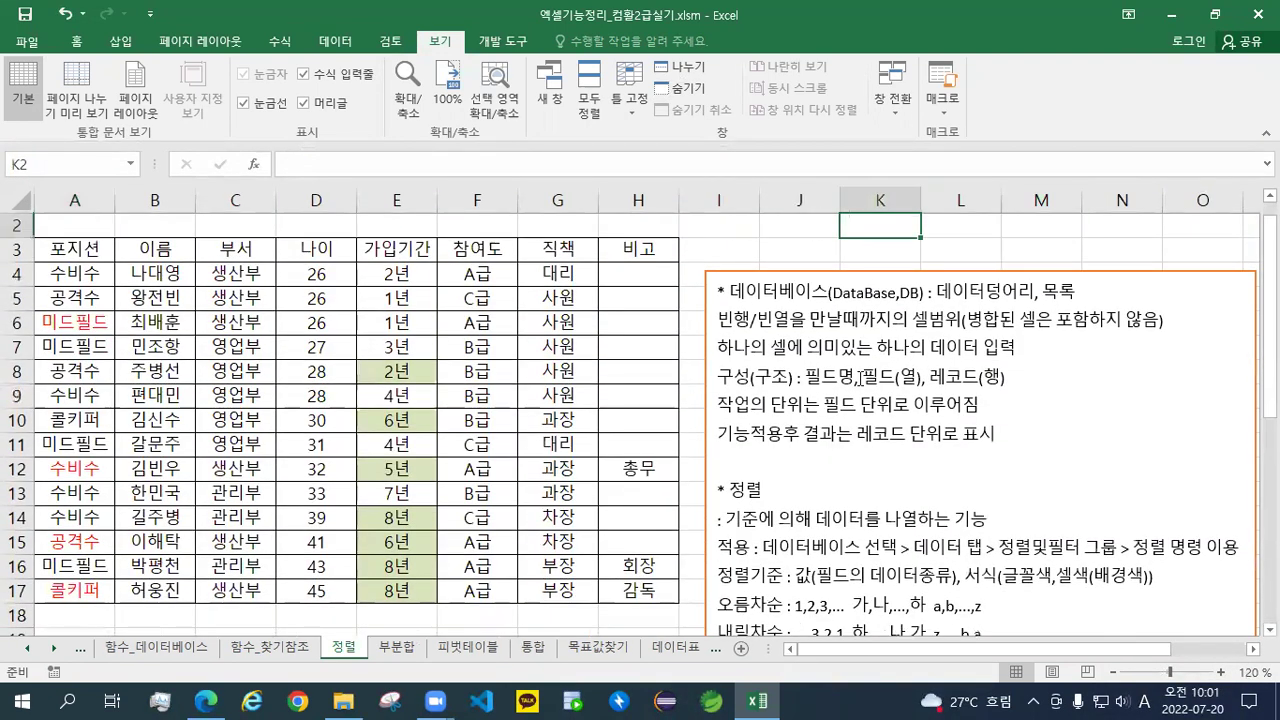
pyautogui.moveTo(730, 517); pyautogui.dragTo(876, 530)
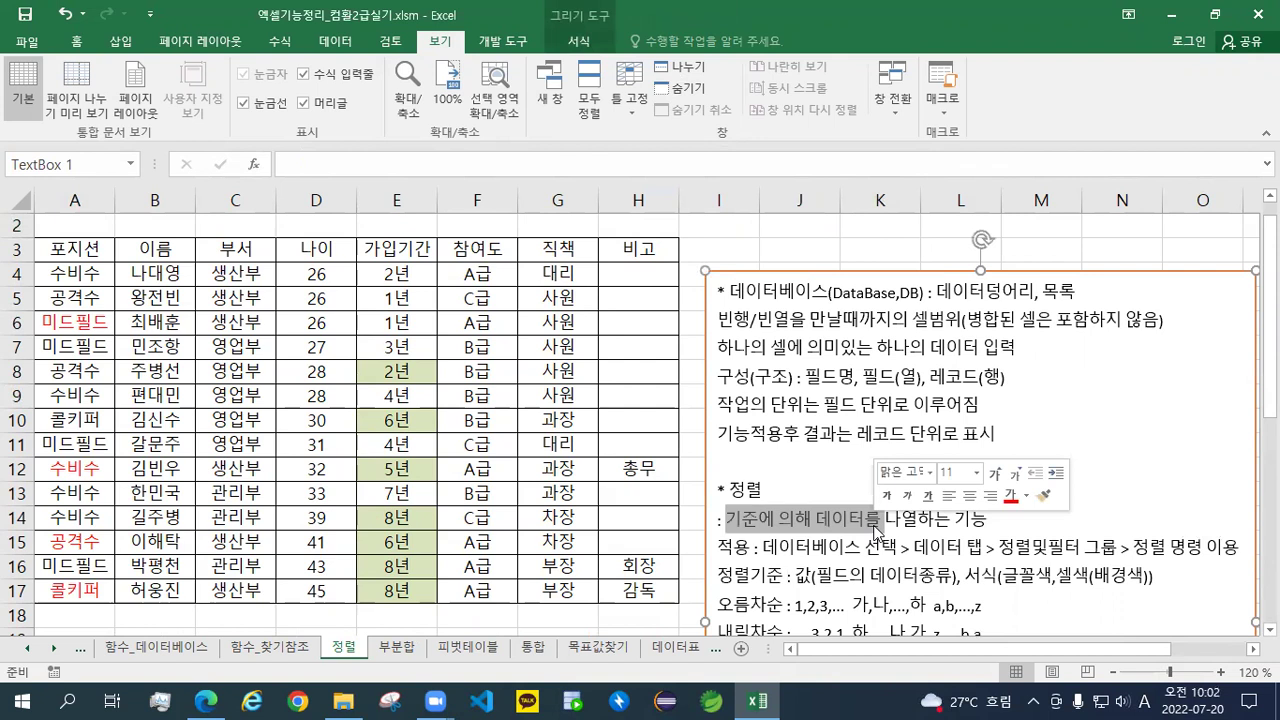
pyautogui.click(814, 522)
pyautogui.moveTo(727, 518); pyautogui.dragTo(983, 527)
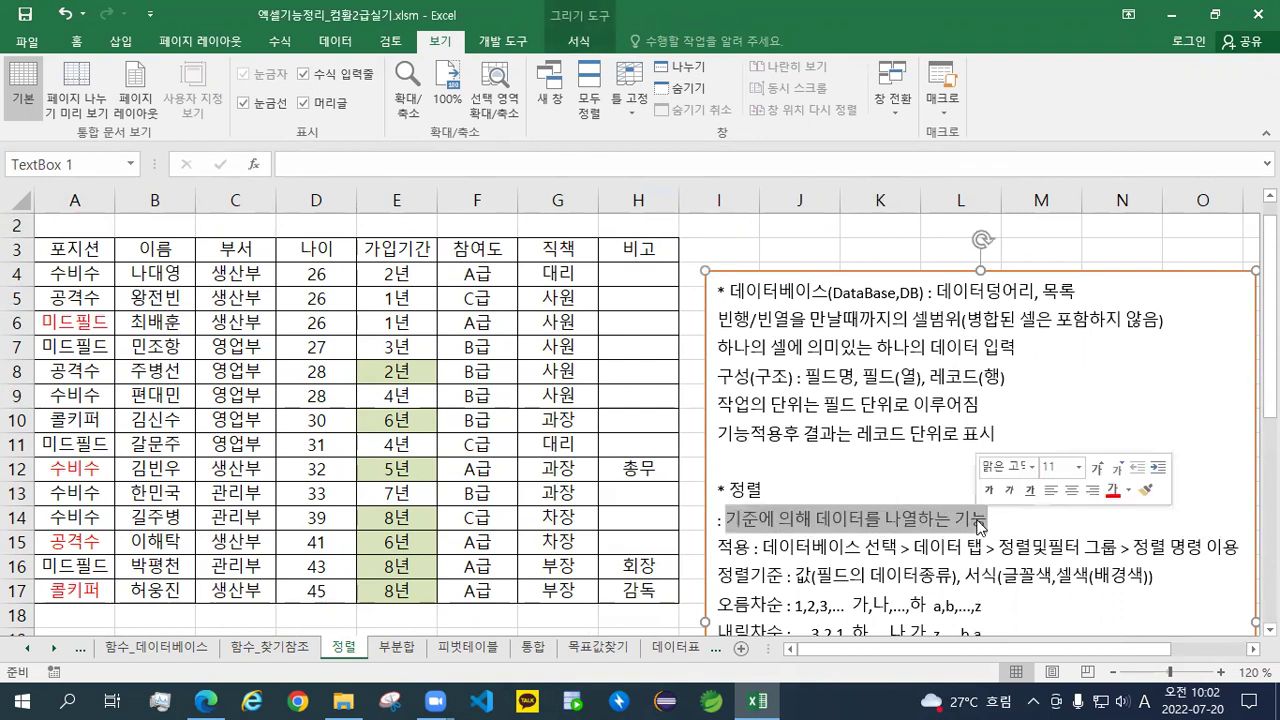
pyautogui.click(903, 520)
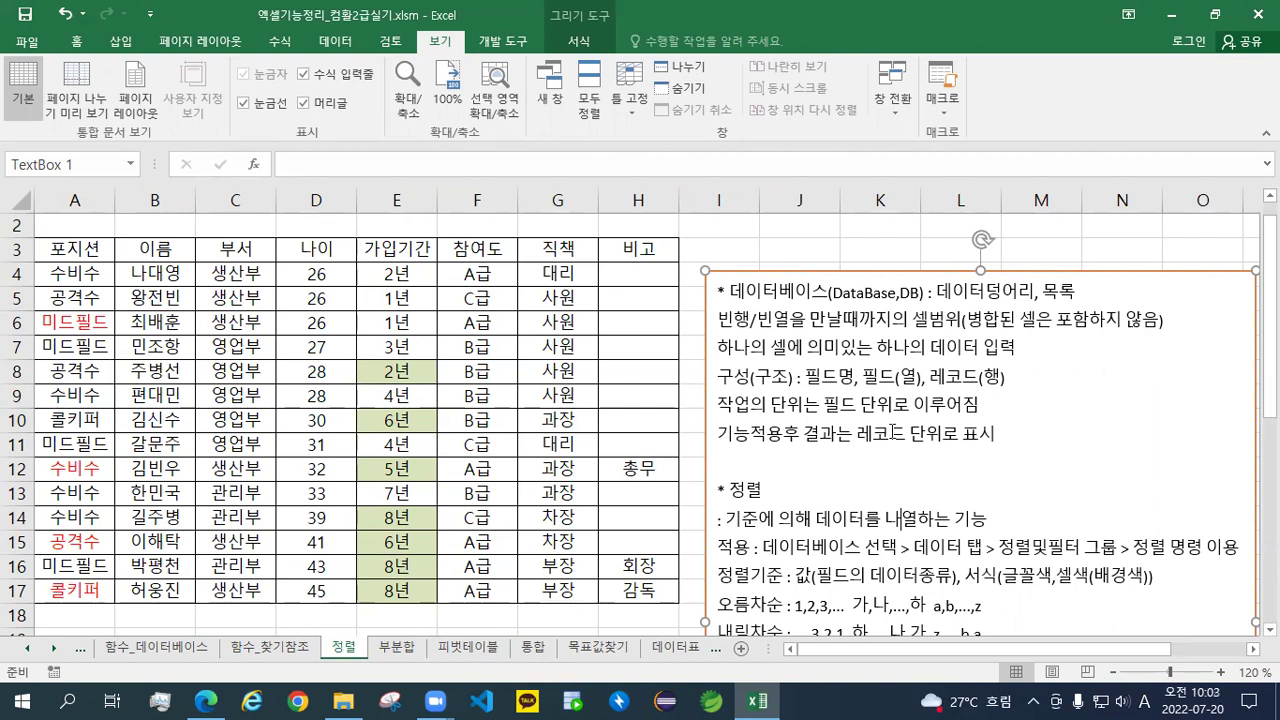
pyautogui.scroll(-1, 893, 432)
pyautogui.scroll(1, 860, 400)
# Examine the database range A3:H17 and its field names in row 3, from 포지션 through 비고, alongside the one-value-per-cell note
pyautogui.moveTo(74, 249)
pyautogui.mouseDown()
pyautogui.moveTo(95, 278)
pyautogui.moveTo(480, 492)
pyautogui.moveTo(607, 590)
pyautogui.mouseUp()
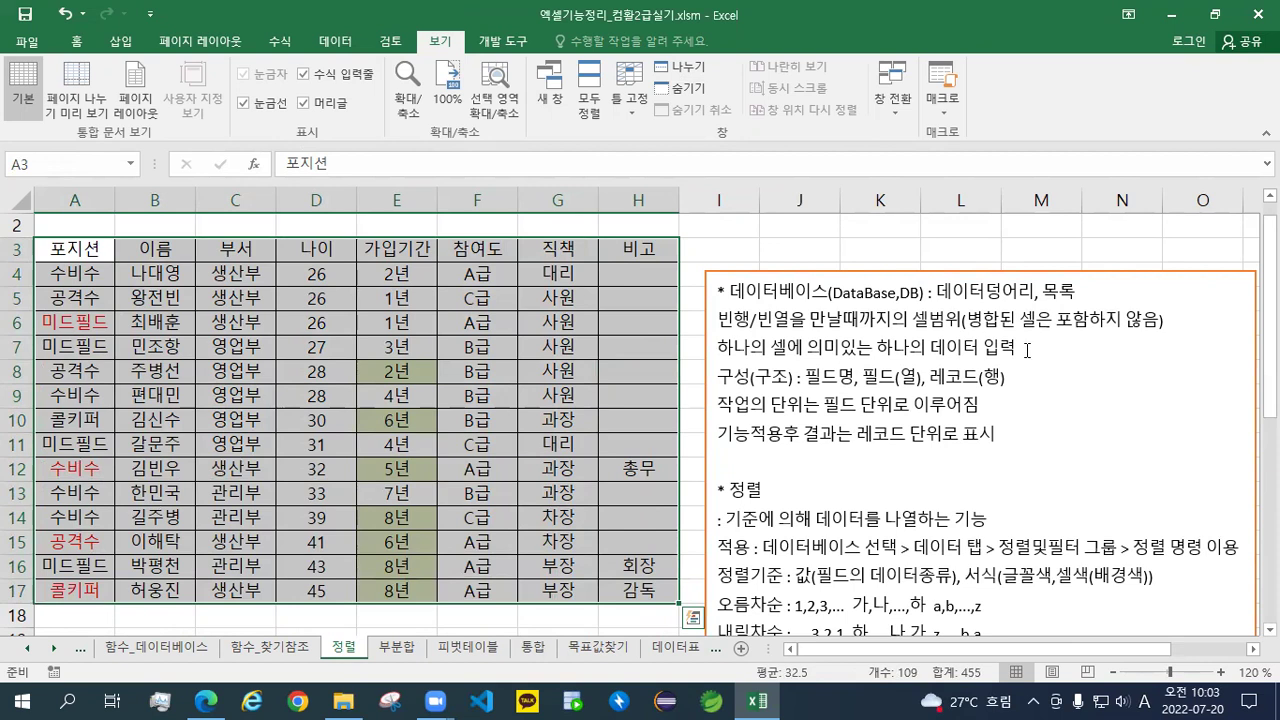
pyautogui.moveTo(718, 348); pyautogui.dragTo(978, 348)
pyautogui.click(66, 251)
pyautogui.click(150, 249)
pyautogui.click(238, 248)
pyautogui.click(318, 248)
pyautogui.click(398, 248)
pyautogui.click(480, 248)
pyautogui.click(558, 248)
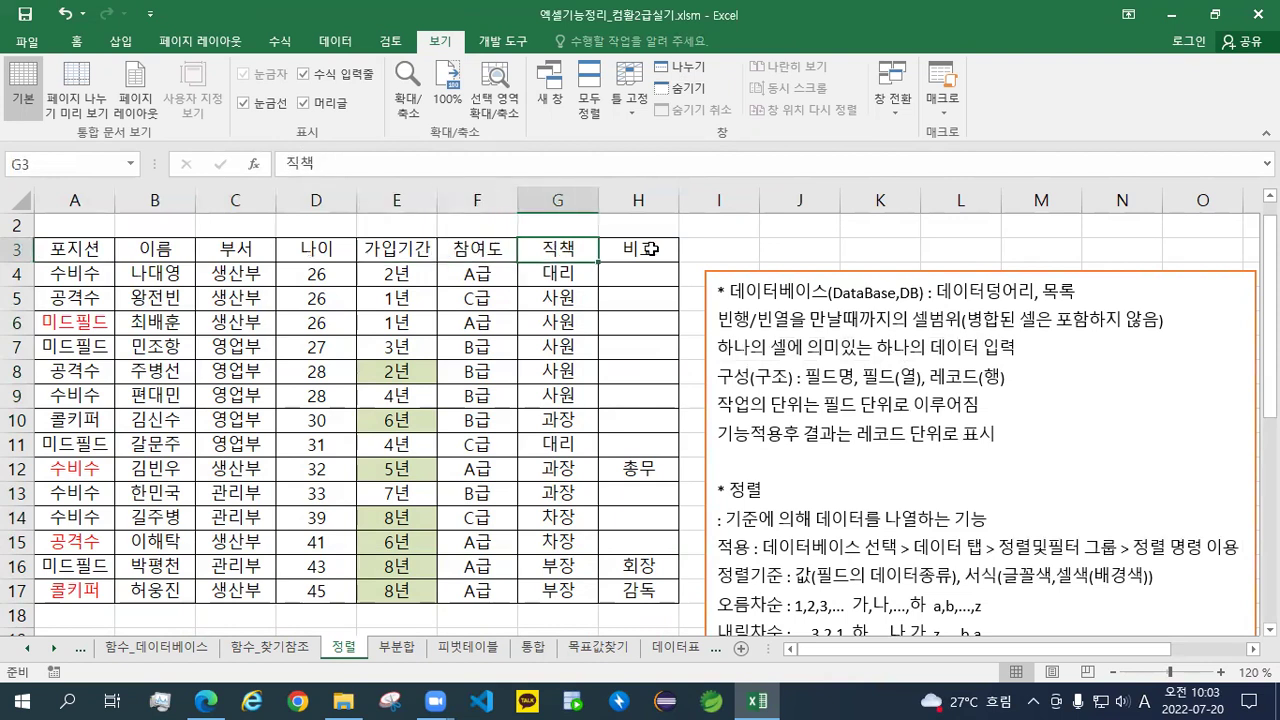
pyautogui.click(650, 249)
# Examine the table's fields by highlighting the first three data columns, and its records by highlighting rows 4 and 5
pyautogui.moveTo(88, 274); pyautogui.dragTo(80, 590)
pyautogui.click(157, 280)
pyautogui.moveTo(157, 284); pyautogui.dragTo(131, 582)
pyautogui.moveTo(230, 270); pyautogui.dragTo(230, 596)
pyautogui.moveTo(80, 274); pyautogui.dragTo(608, 266)
pyautogui.moveTo(75, 297); pyautogui.dragTo(608, 296)
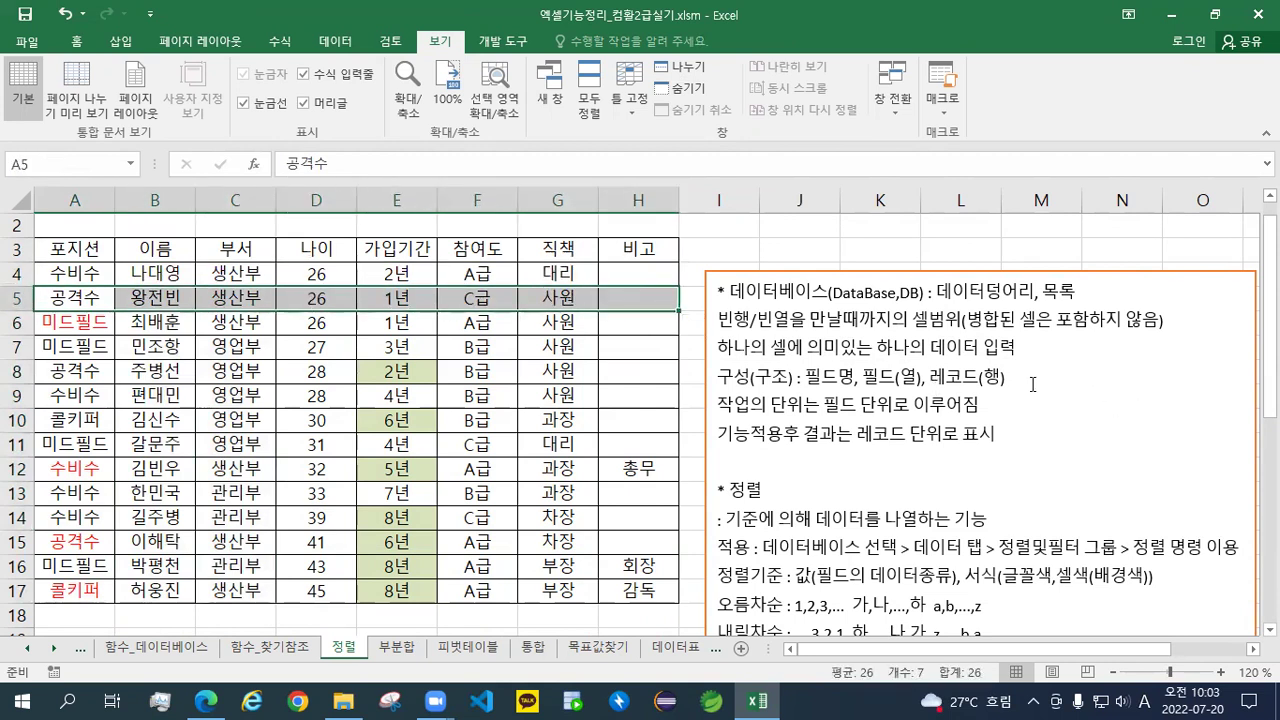
# Review the note lines on working by field (작업의 단위) and displaying results by record (기능적용후 결과), highlighting each one
pyautogui.moveTo(722, 405); pyautogui.dragTo(991, 405)
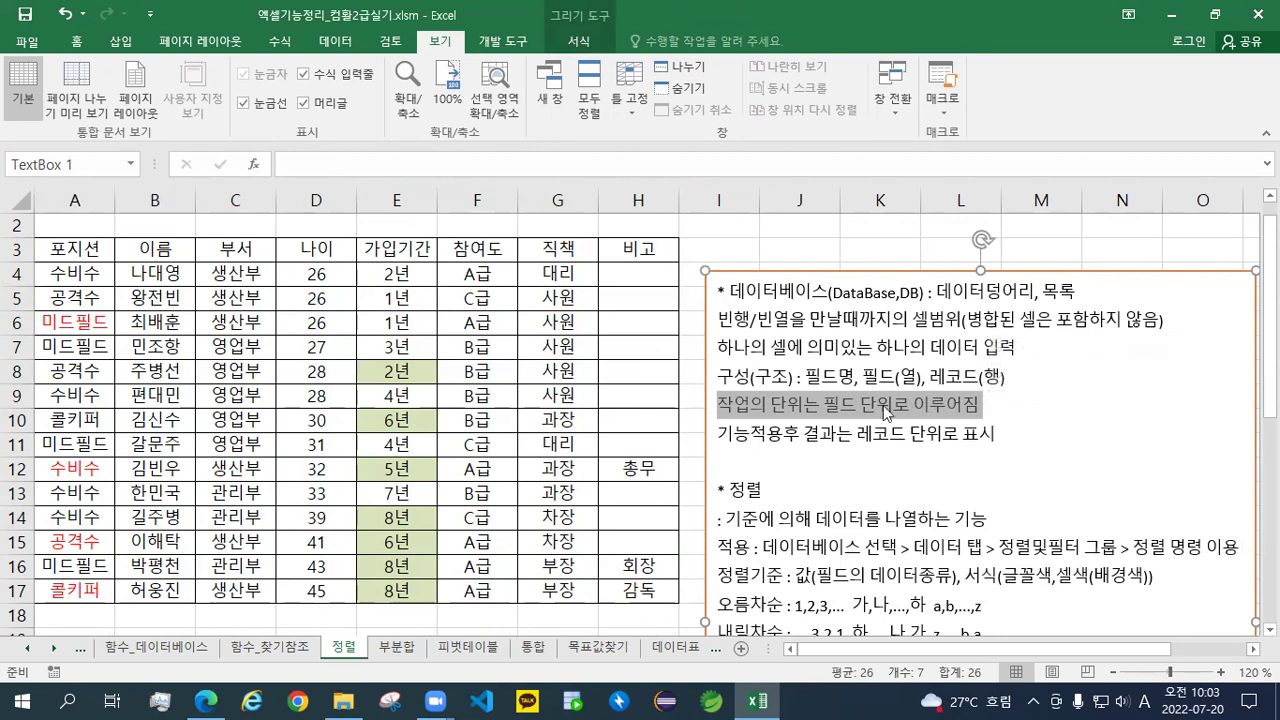
pyautogui.click(775, 430)
pyautogui.moveTo(734, 434); pyautogui.dragTo(995, 441)
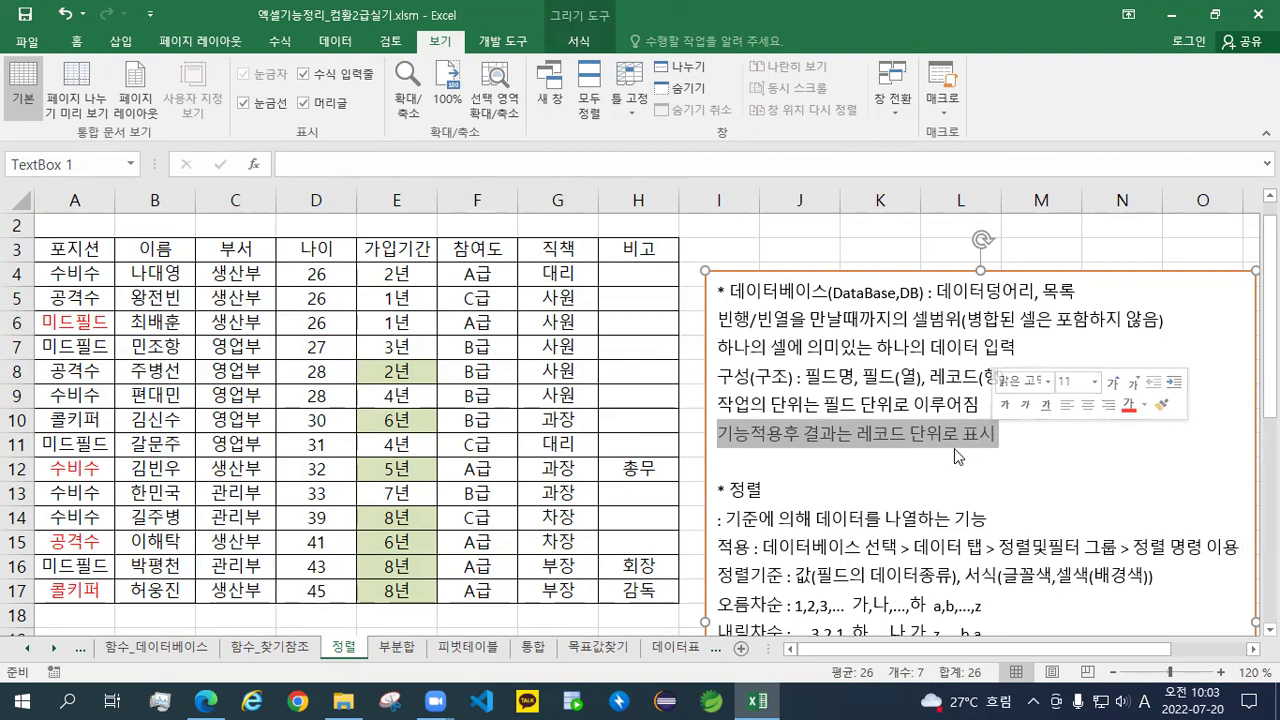
pyautogui.click(795, 404)
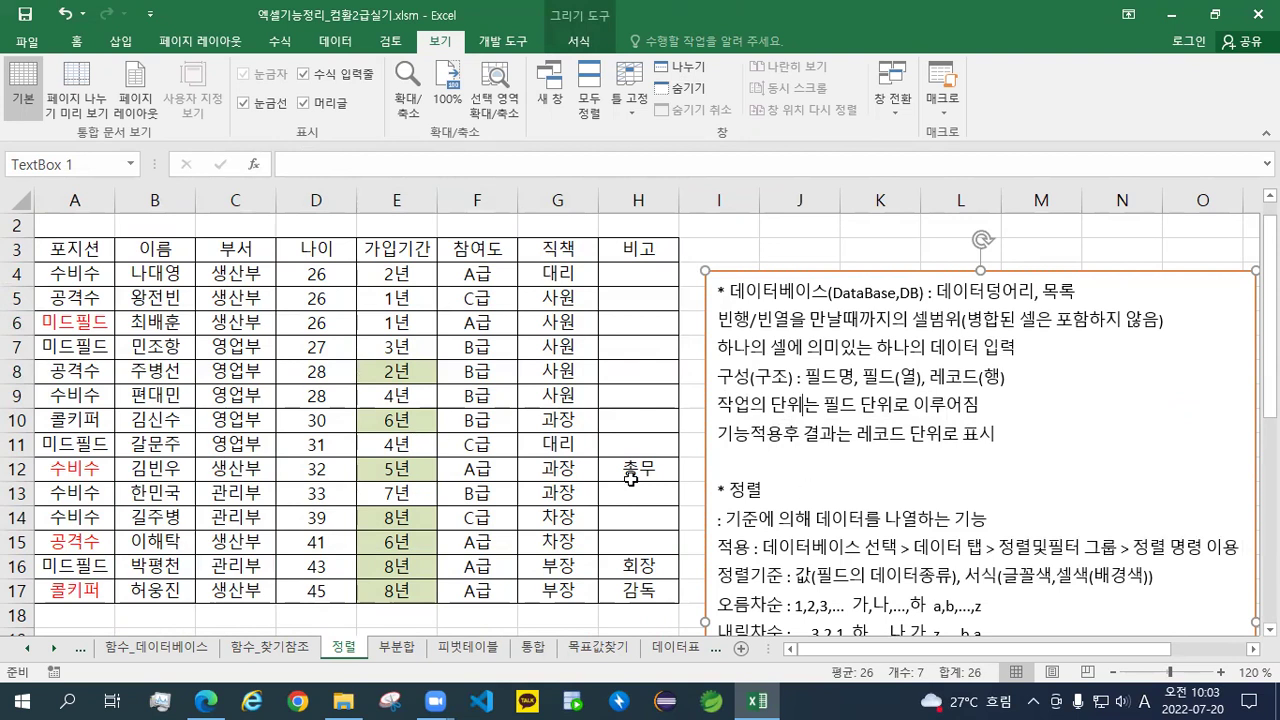
# Examine the 오름차순 and 내림차순 lines in the note, highlighting the number, Korean and English ordering examples
pyautogui.scroll(-1, 789, 489)
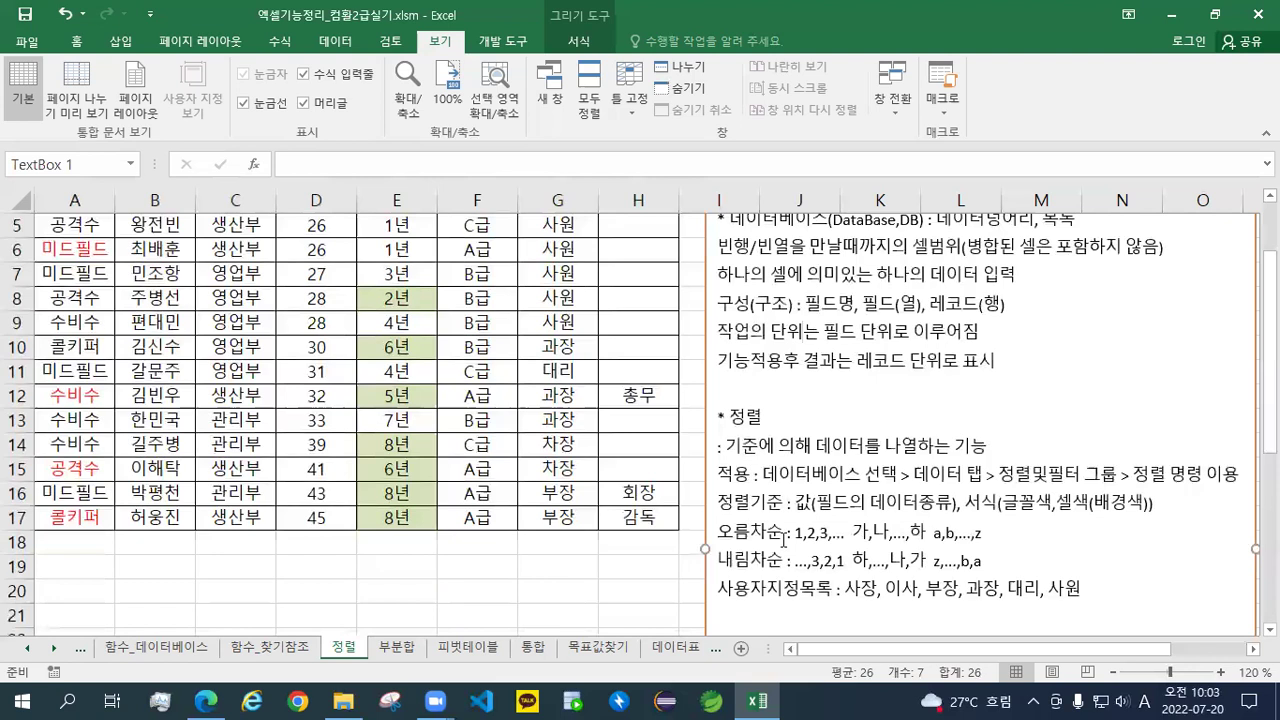
pyautogui.moveTo(795, 533); pyautogui.dragTo(850, 536)
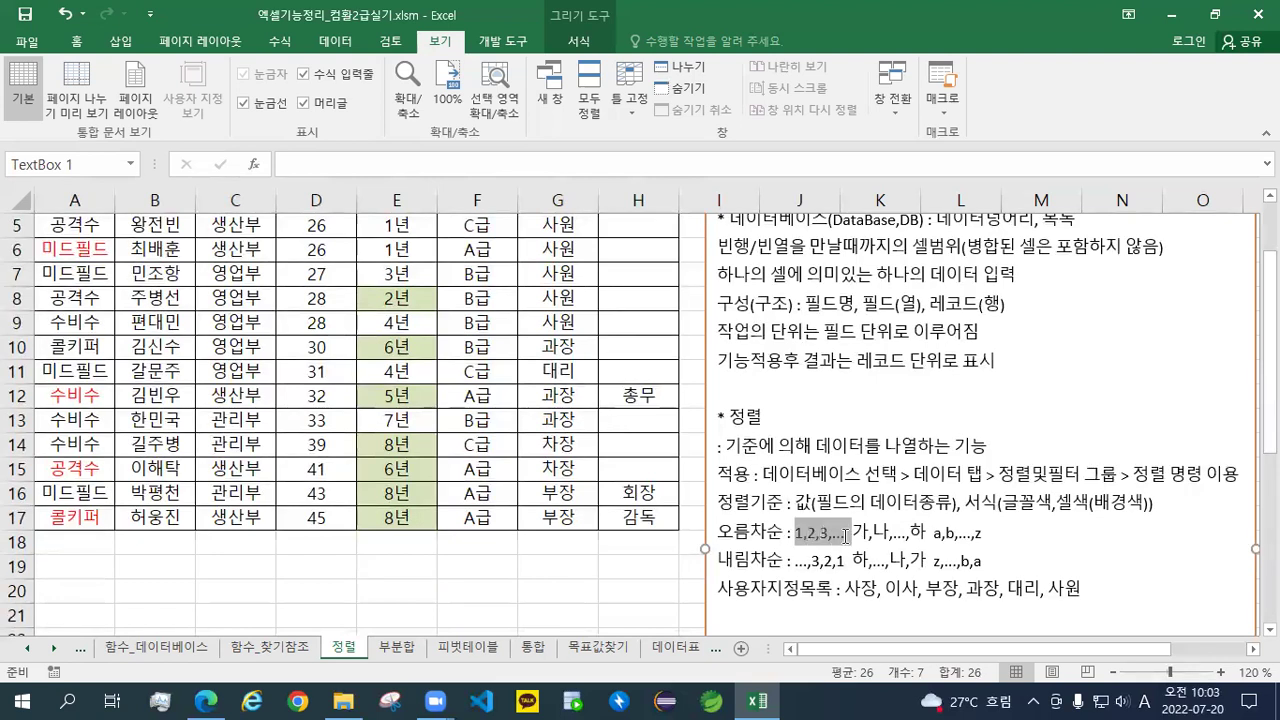
pyautogui.scroll(-1, 848, 536)
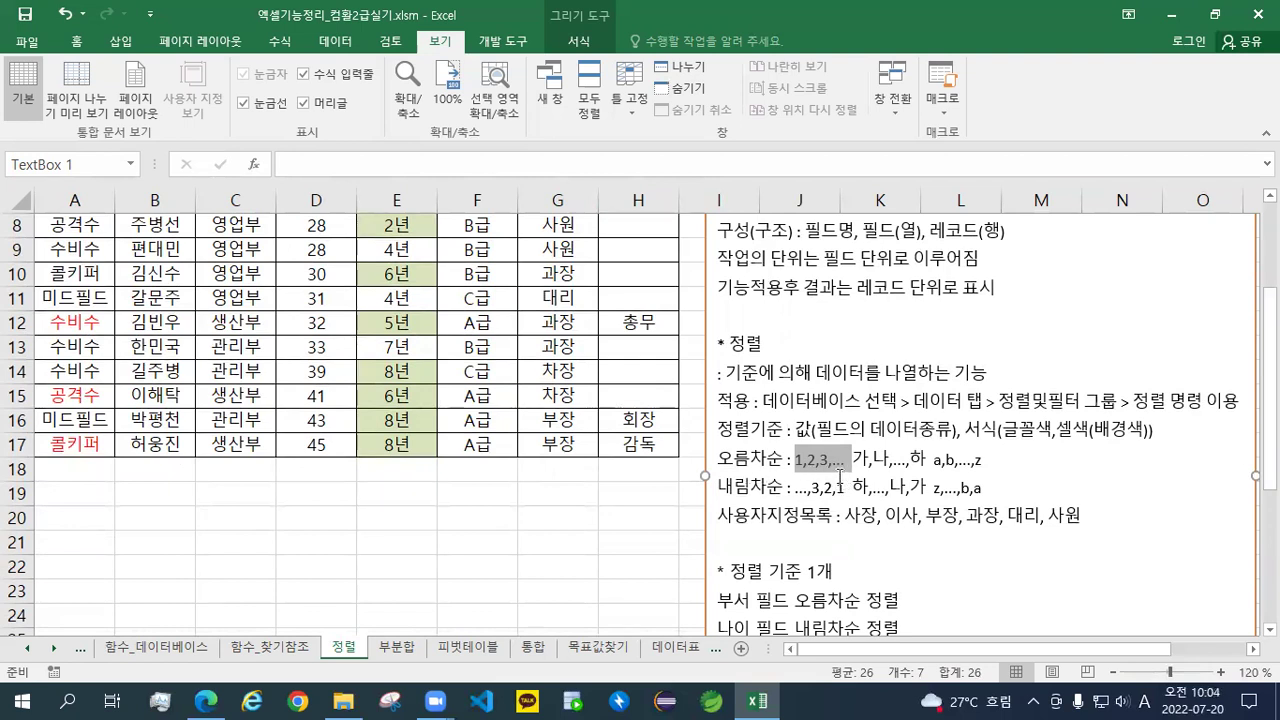
pyautogui.moveTo(717, 459); pyautogui.dragTo(850, 489)
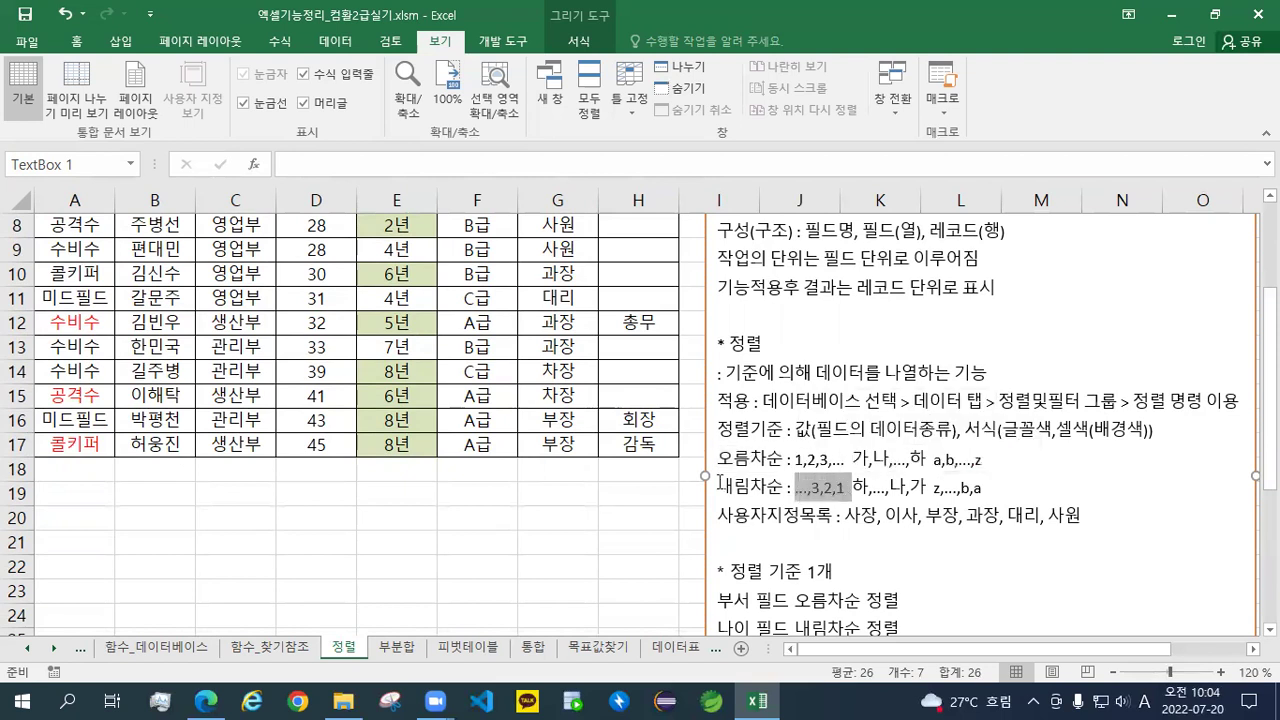
pyautogui.moveTo(718, 487); pyautogui.dragTo(780, 490)
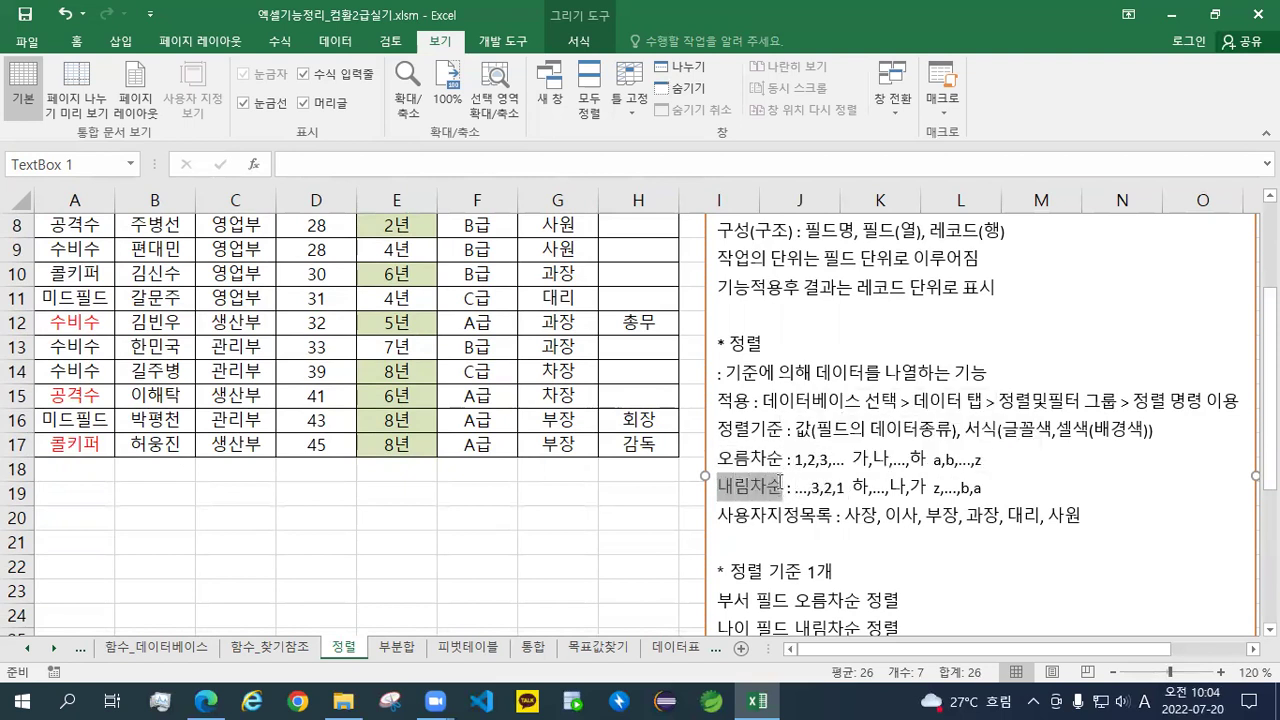
pyautogui.click(832, 483)
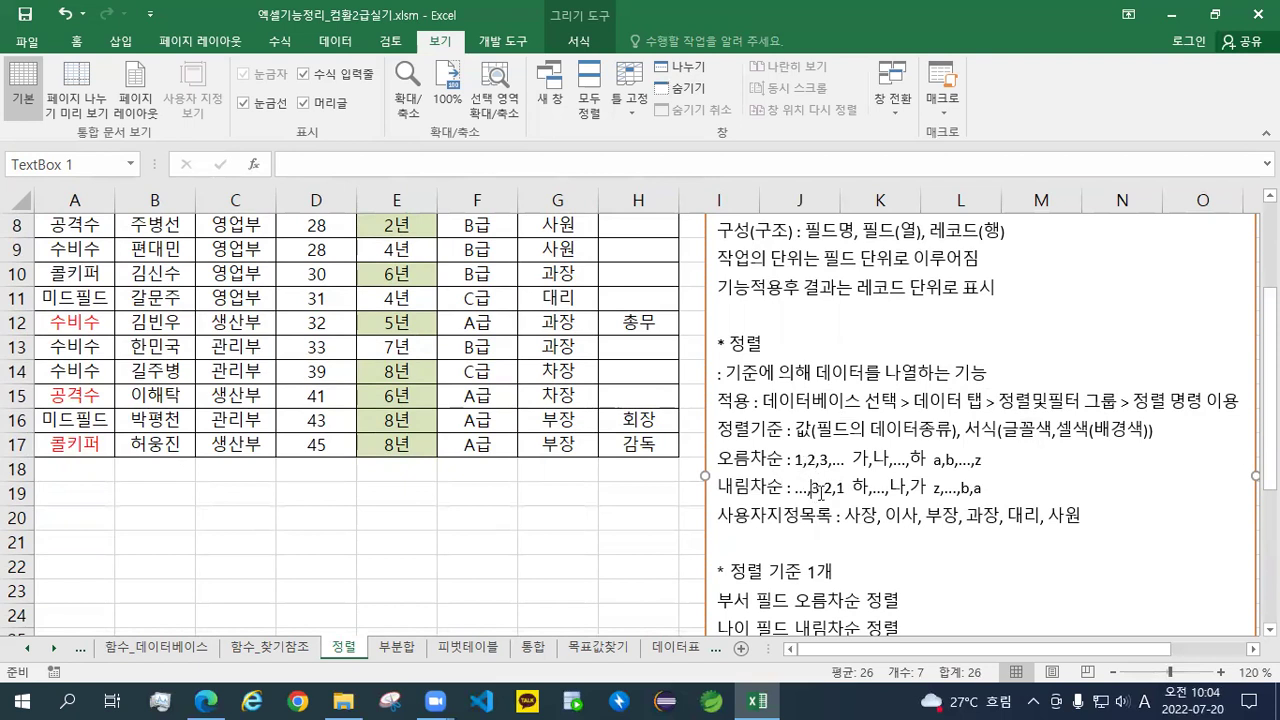
pyautogui.moveTo(853, 458); pyautogui.dragTo(982, 462)
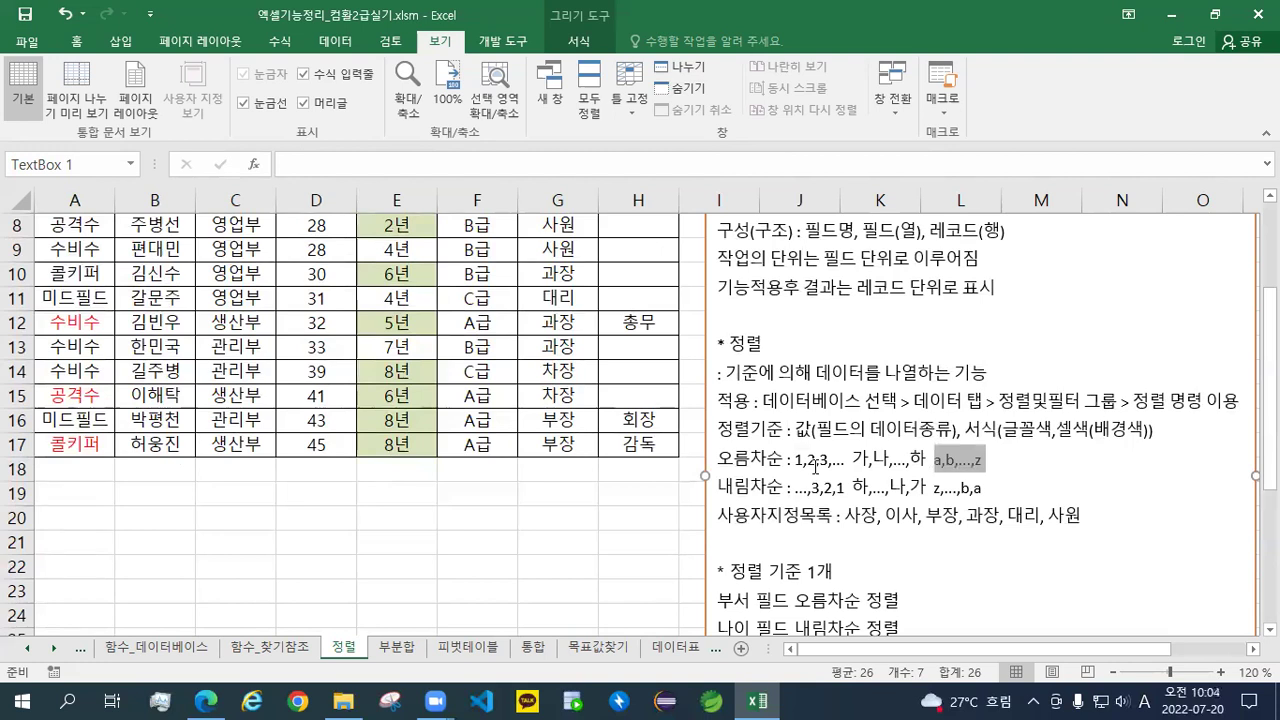
pyautogui.moveTo(733, 488); pyautogui.dragTo(767, 488)
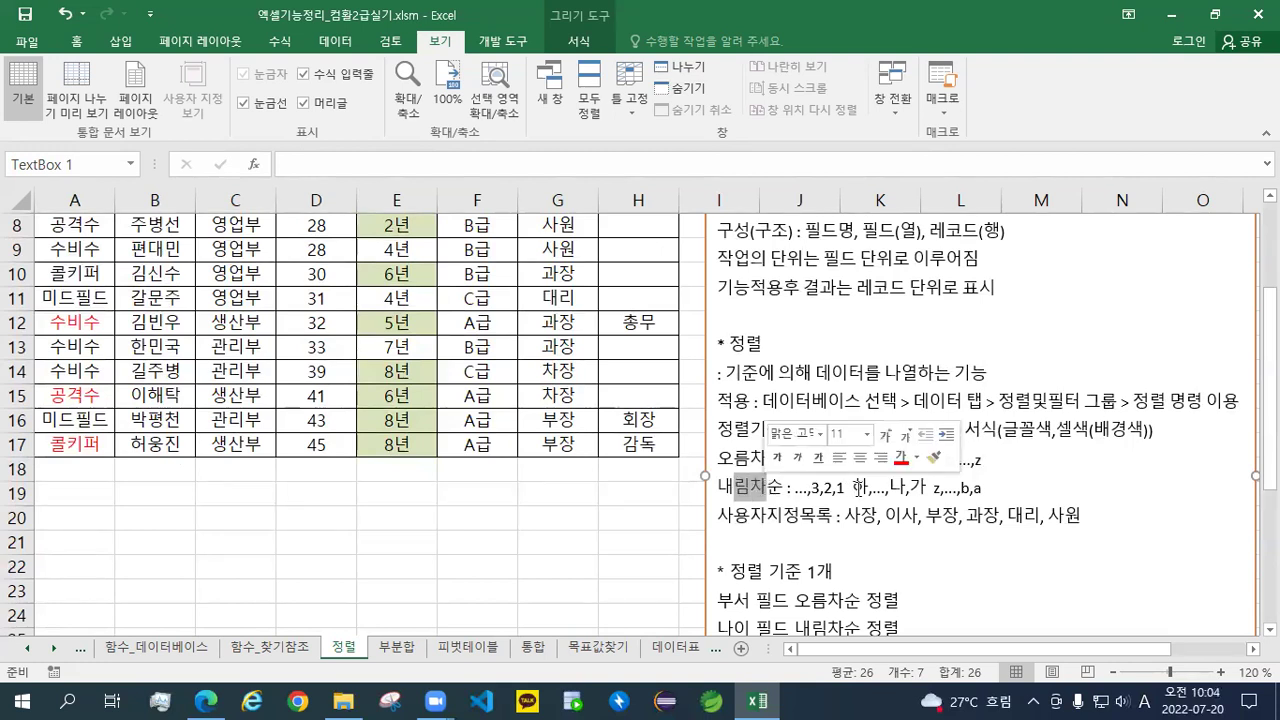
pyautogui.moveTo(855, 488); pyautogui.dragTo(980, 489)
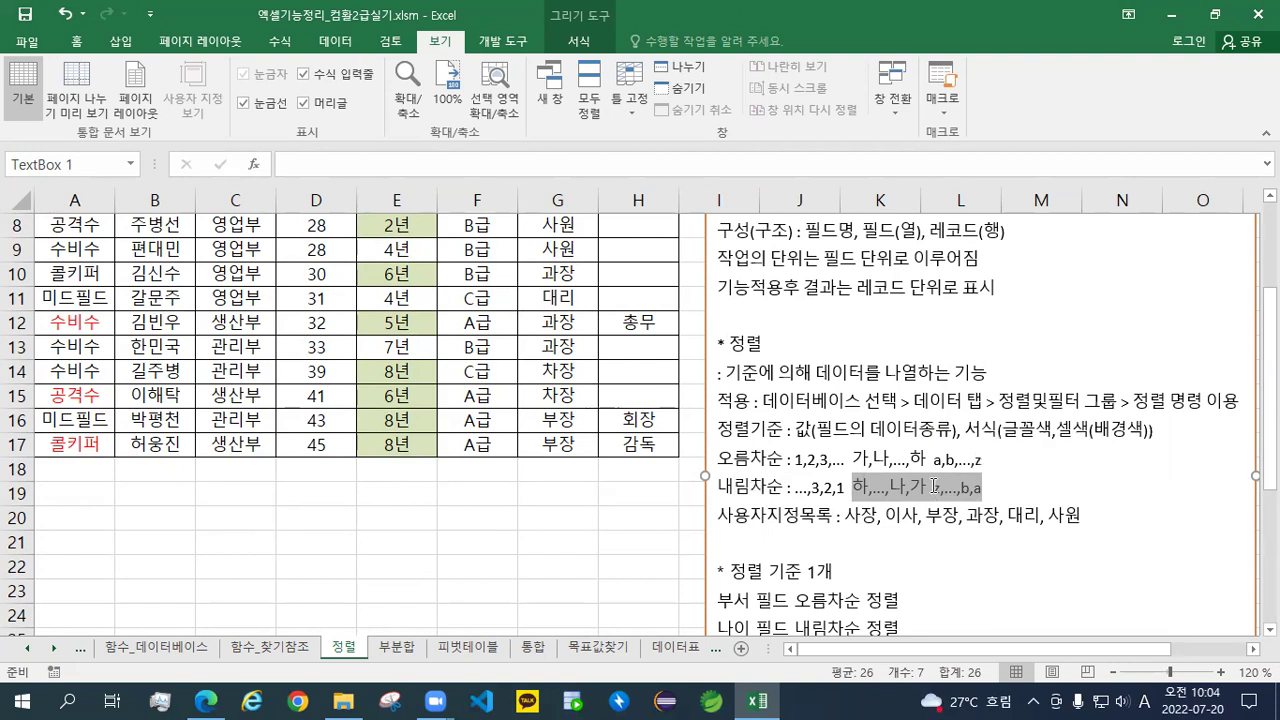
pyautogui.click(933, 487)
# Review the 사용자지정목록 line in the note, highlighting the custom order 사장, 이사, 부장, 과장, 대리, 사원
pyautogui.scroll(-1, 933, 487)
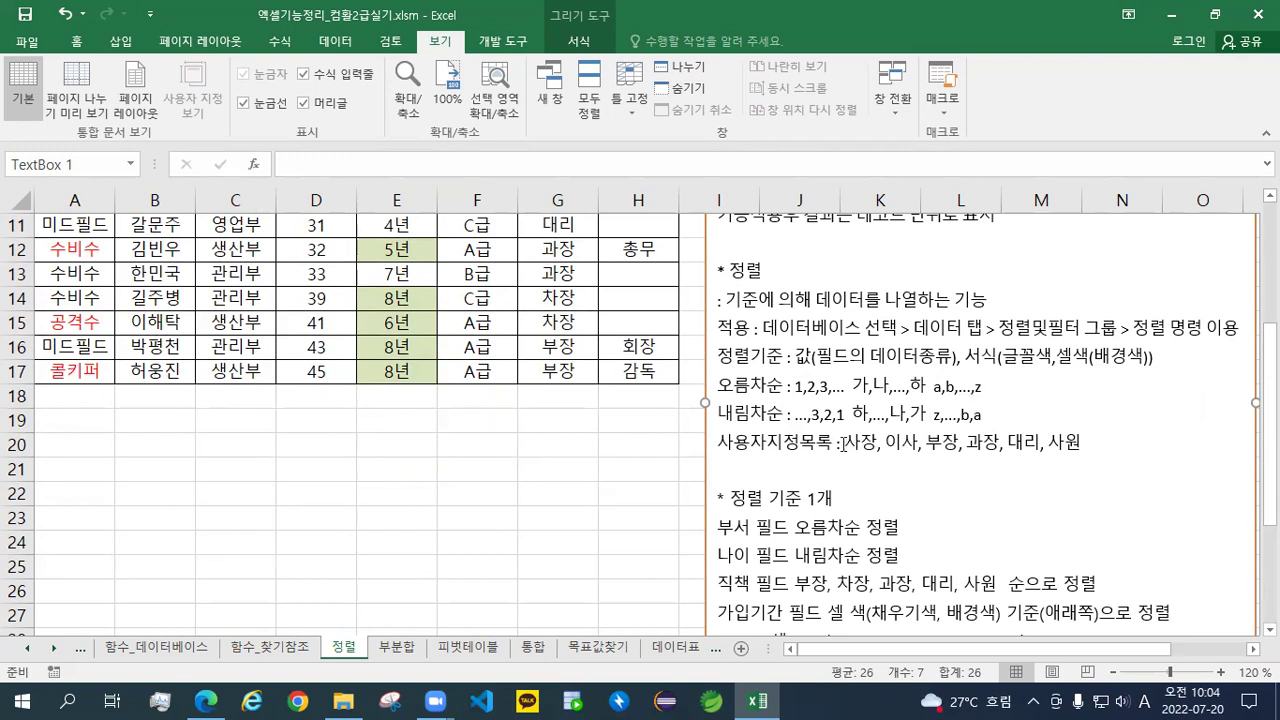
pyautogui.moveTo(849, 441); pyautogui.dragTo(1082, 446)
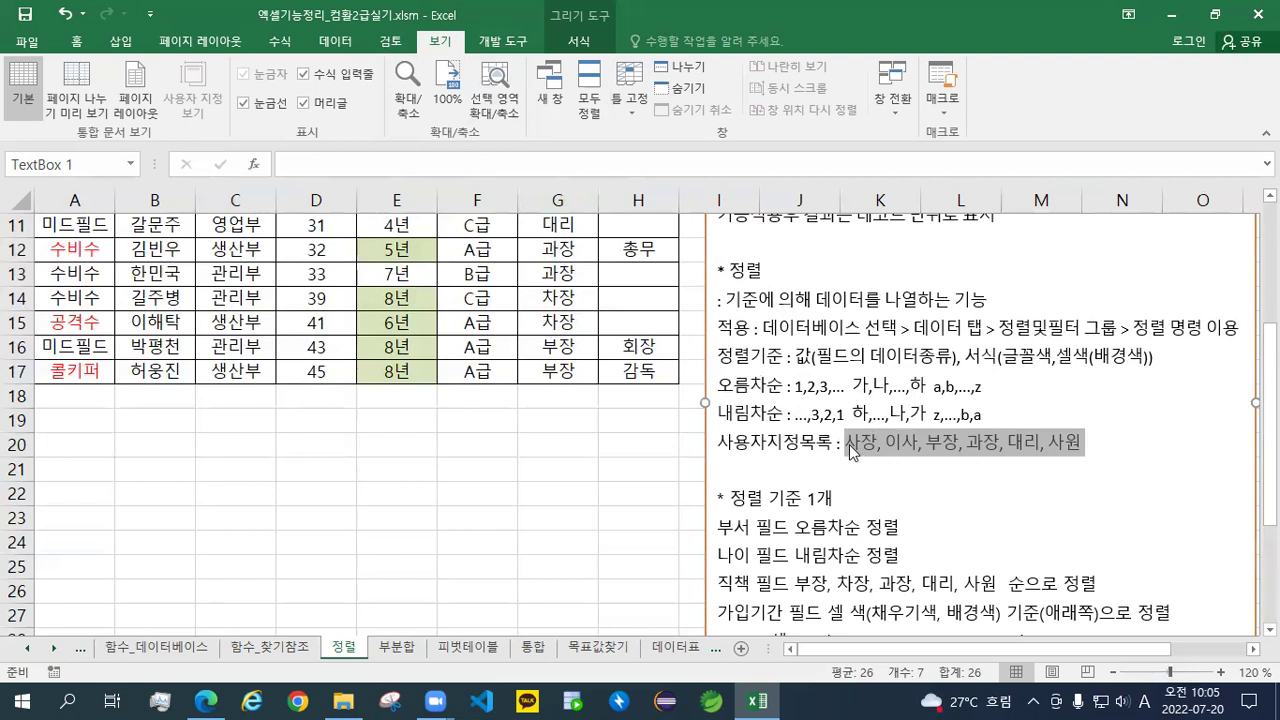
pyautogui.moveTo(849, 444); pyautogui.dragTo(1077, 448)
pyautogui.moveTo(734, 443); pyautogui.dragTo(805, 443)
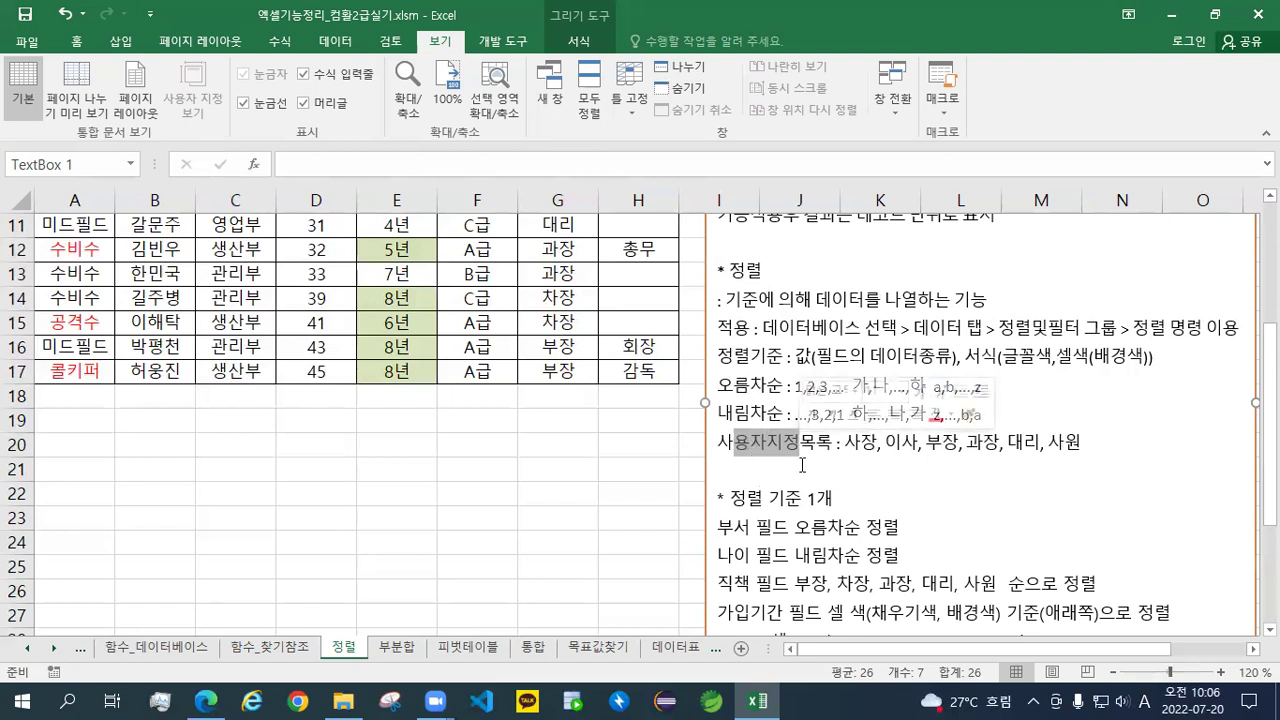
pyautogui.click(752, 436)
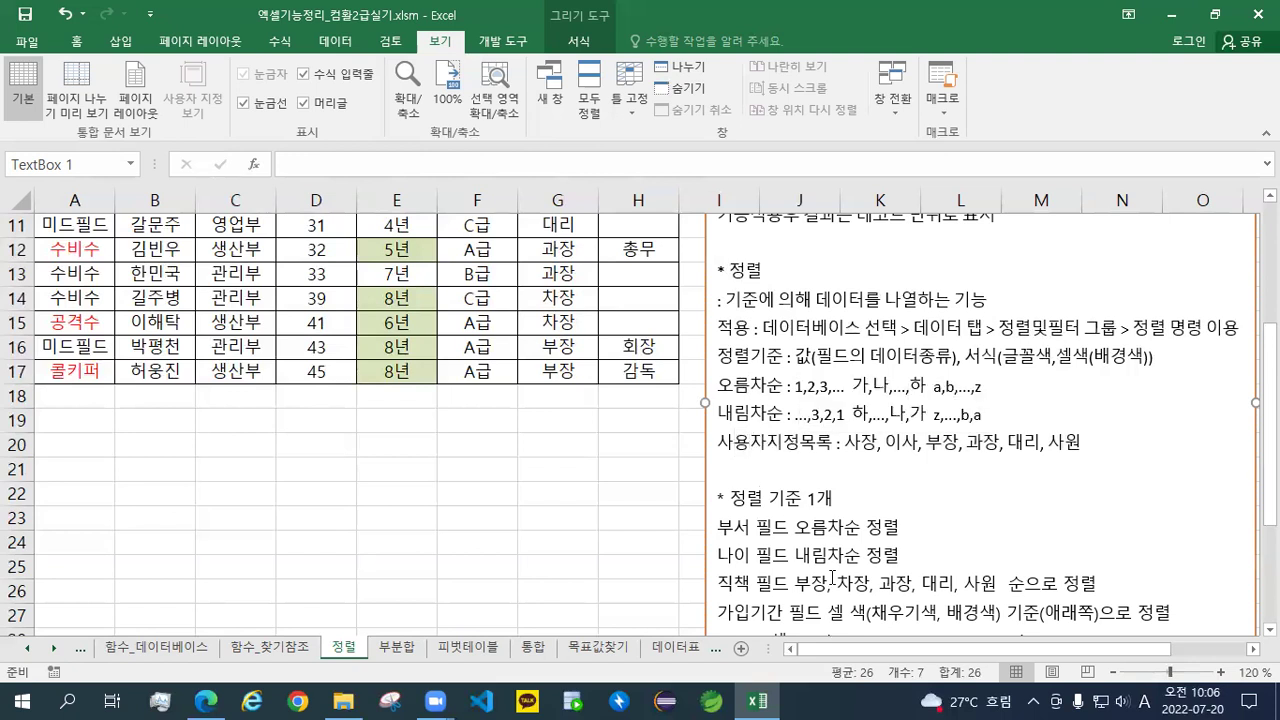
# Move the note's sort-criteria lines, from '* 정렬 기준 1개' through '* 정렬 기준 2개 이상', to the beginning of the text box
pyautogui.scroll(-2, 810, 560)
pyautogui.moveTo(872, 579); pyautogui.dragTo(719, 350)
pyautogui.hotkey('ctrl', 'c')
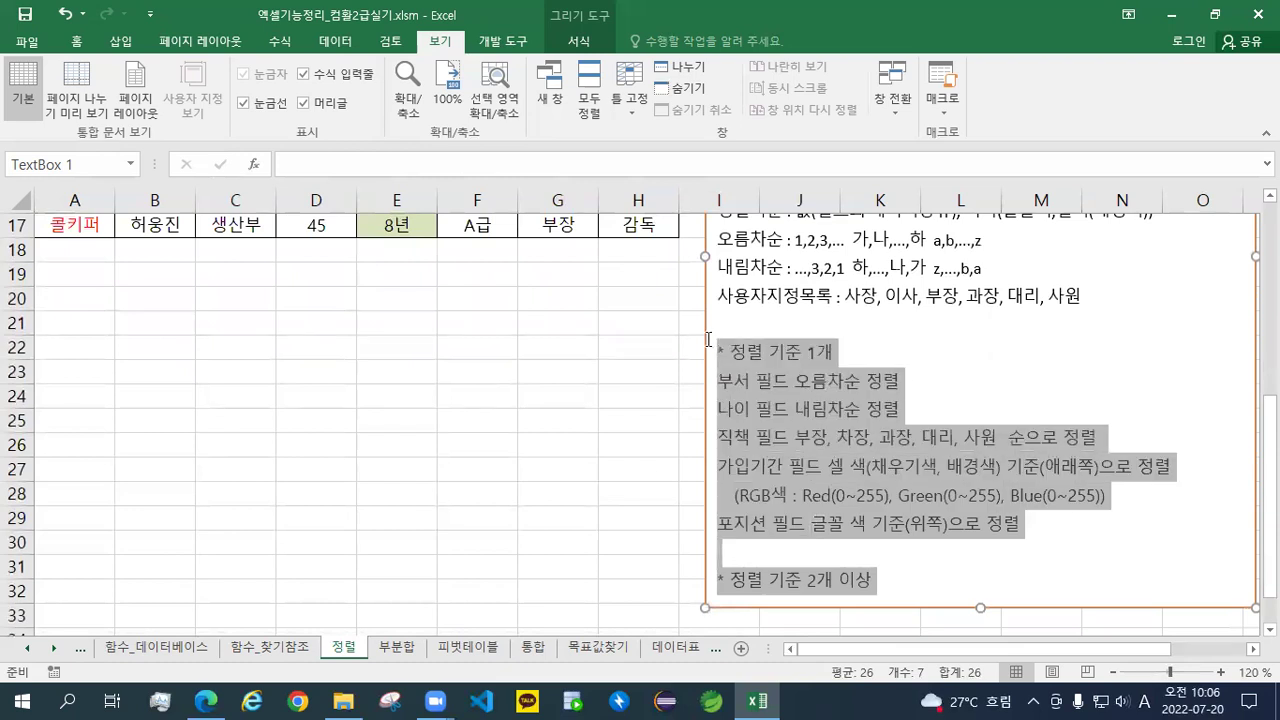
pyautogui.rightClick(782, 404)
pyautogui.click(843, 135)
pyautogui.scroll(5, 825, 395)
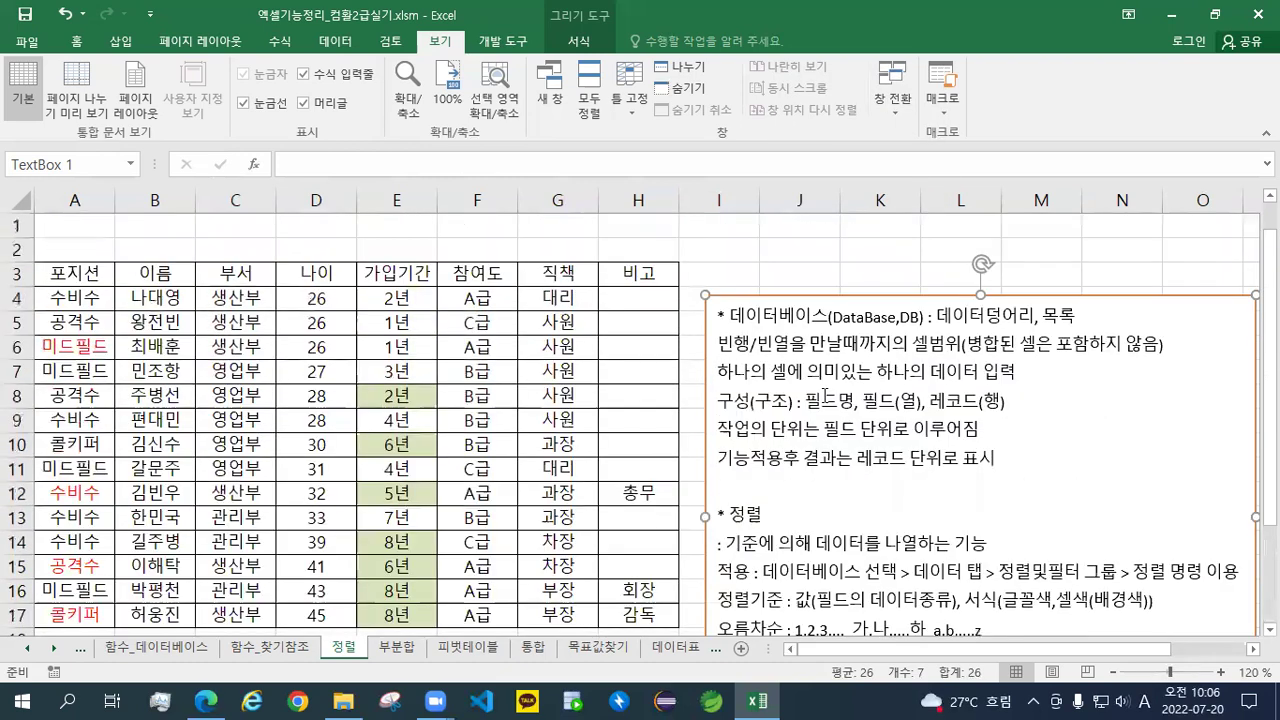
pyautogui.click(713, 307)
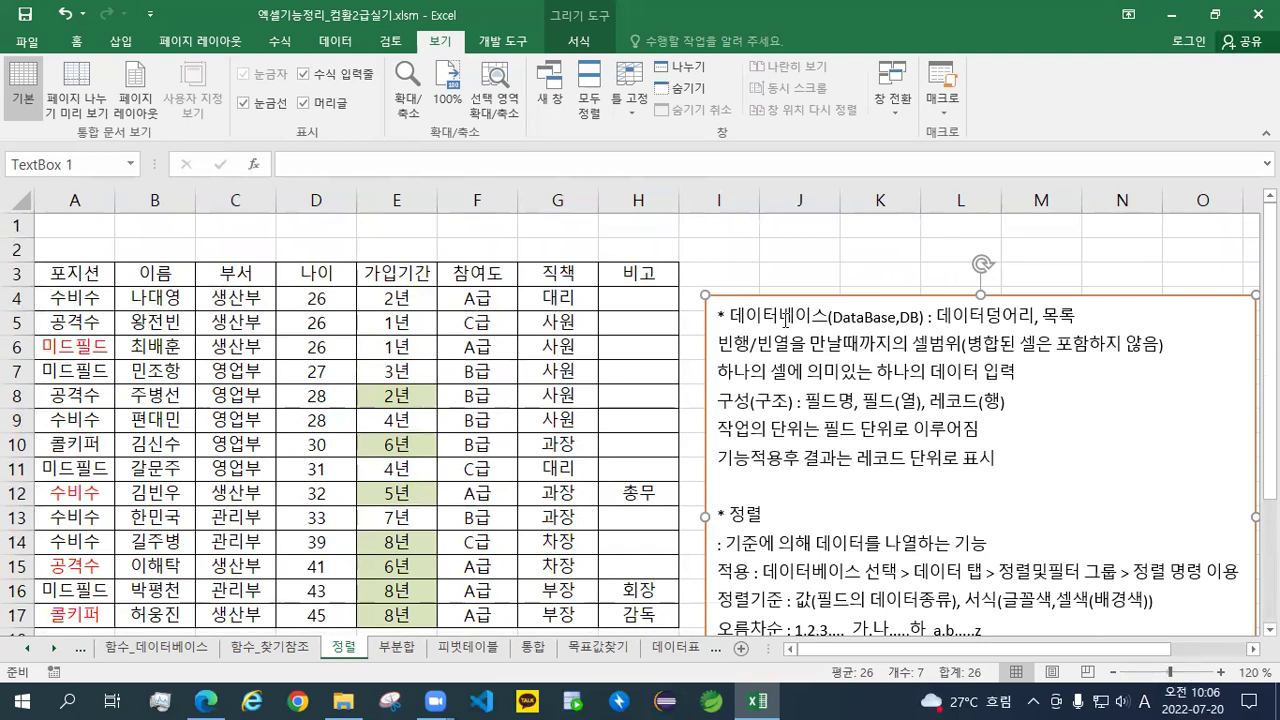
pyautogui.hotkey('ctrl', 'v')
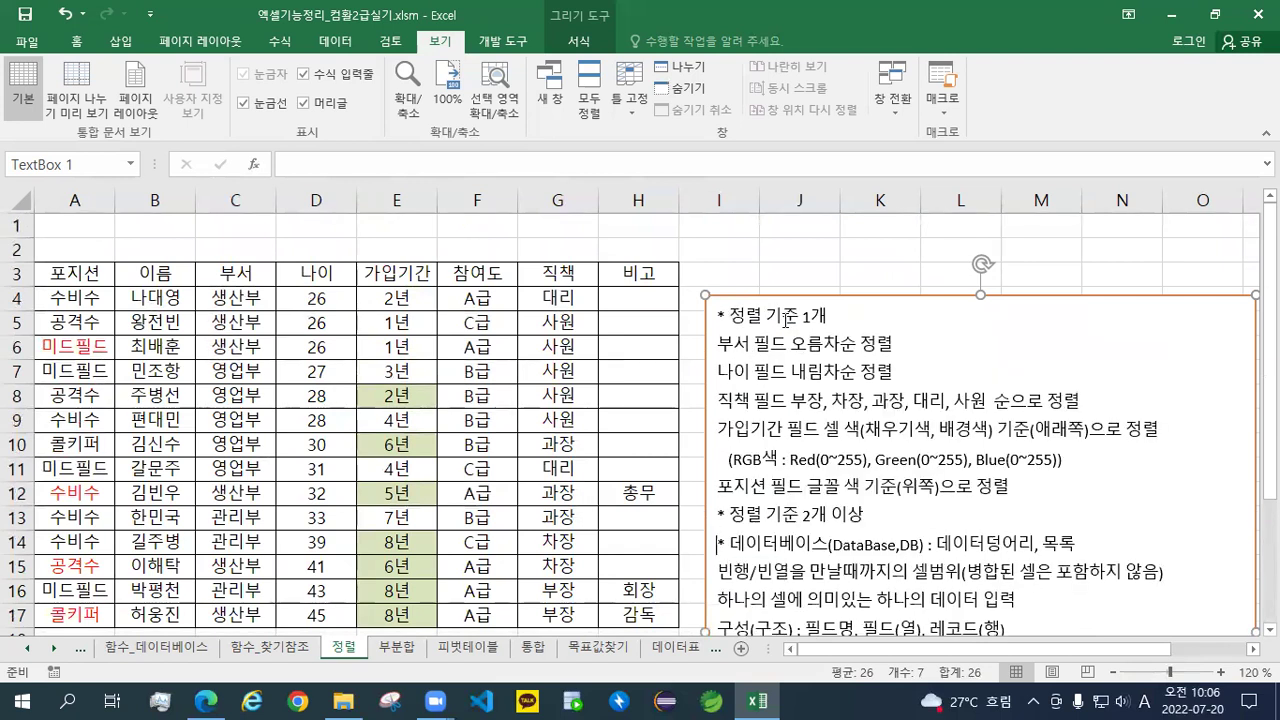
# Insert blank lines before the '* 데이터베이스' and '* 정렬 기준 2개 이상' headings in the note, and finish editing the text box
pyautogui.press('Return')
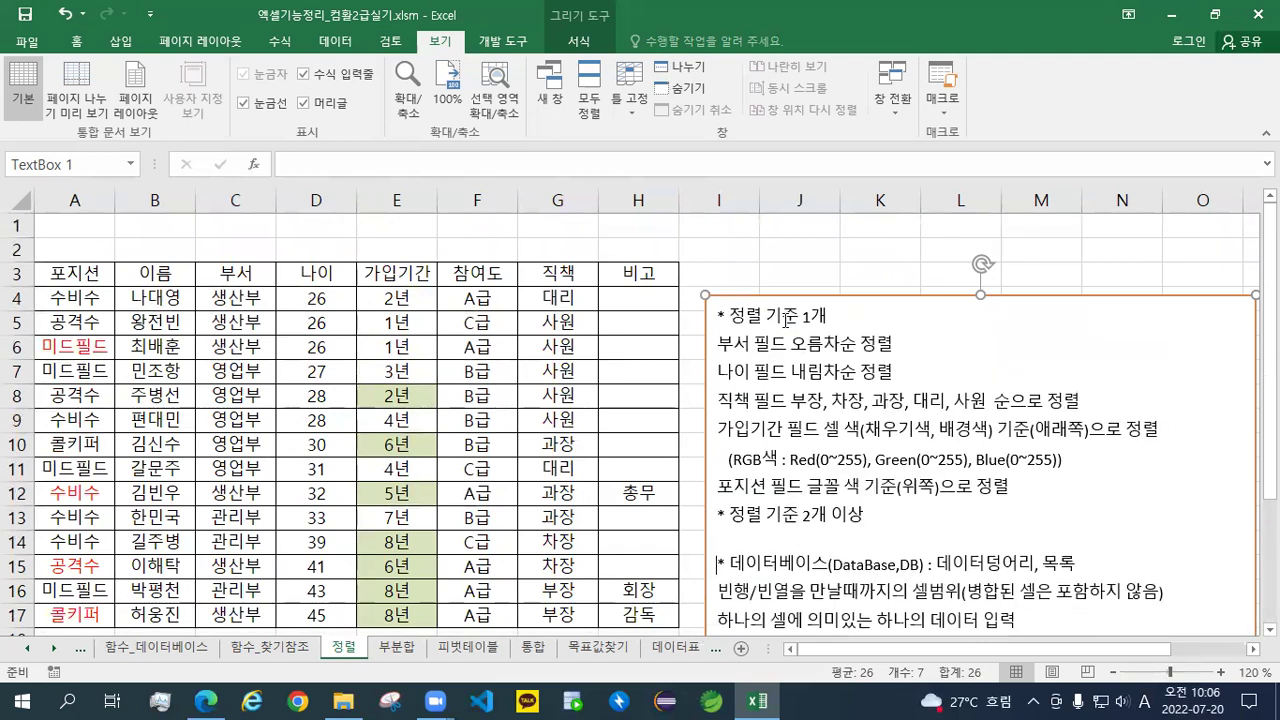
pyautogui.click(1013, 491)
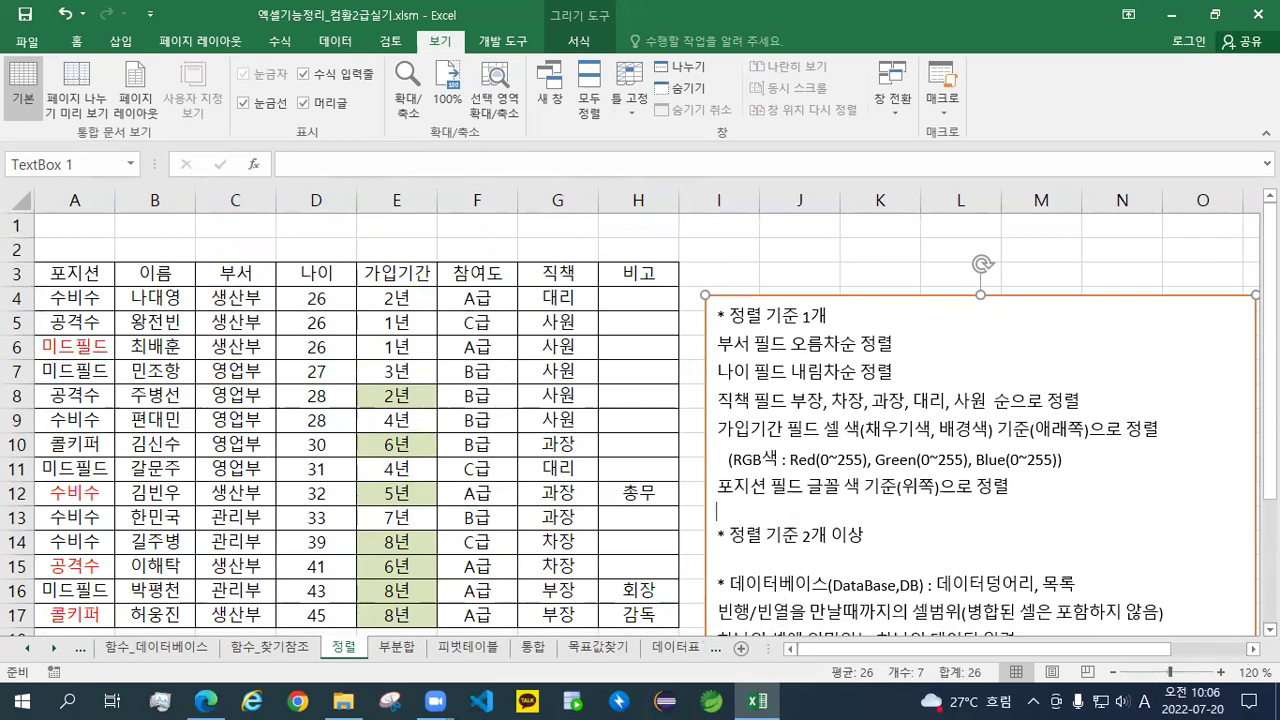
pyautogui.press('Return')
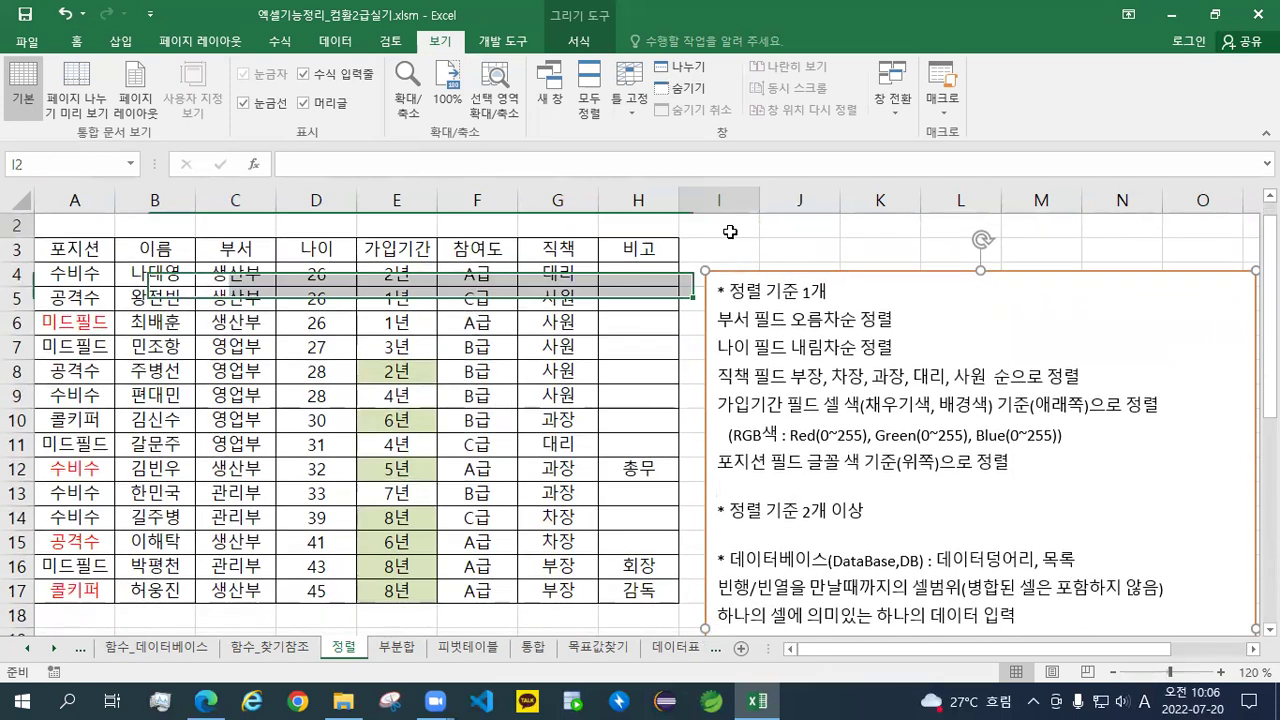
pyautogui.click(683, 230)
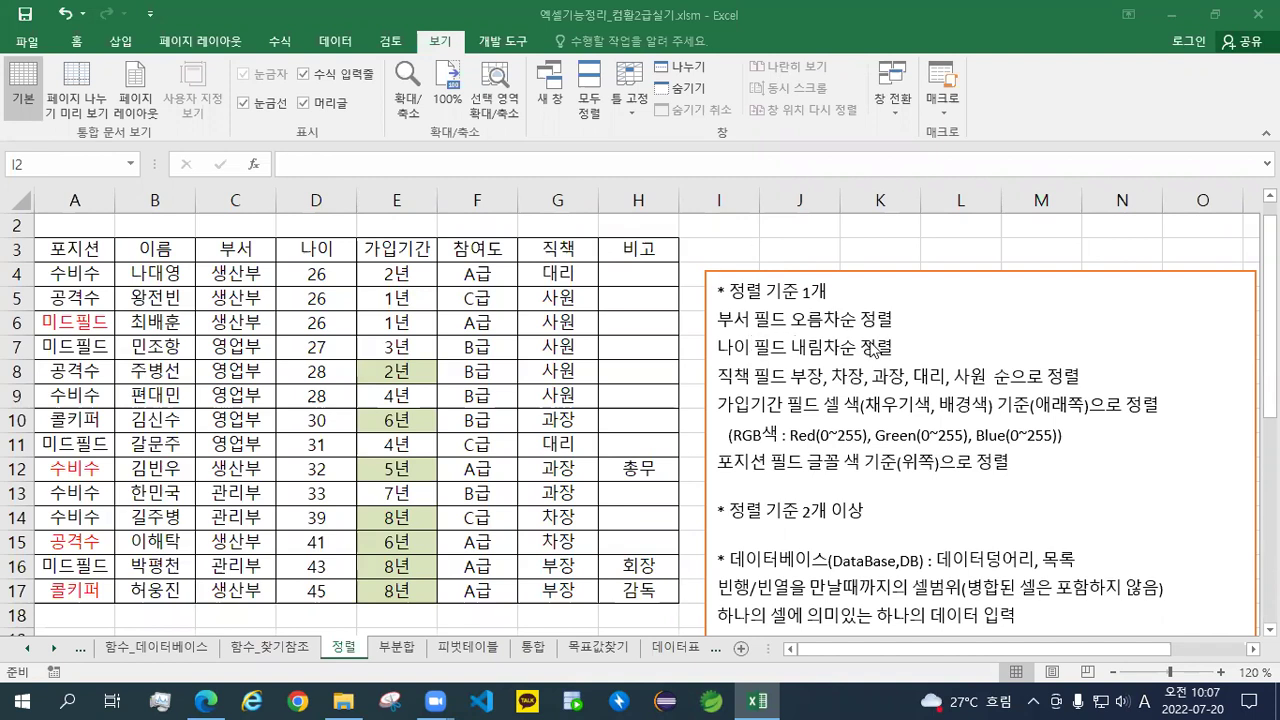
# Move the note's '* 정렬' explanation, through the 사용자지정목록 line, to directly below '* 정렬 기준 2개 이상'
pyautogui.moveTo(75, 250); pyautogui.dragTo(630, 592)
pyautogui.scroll(-2, 912, 548)
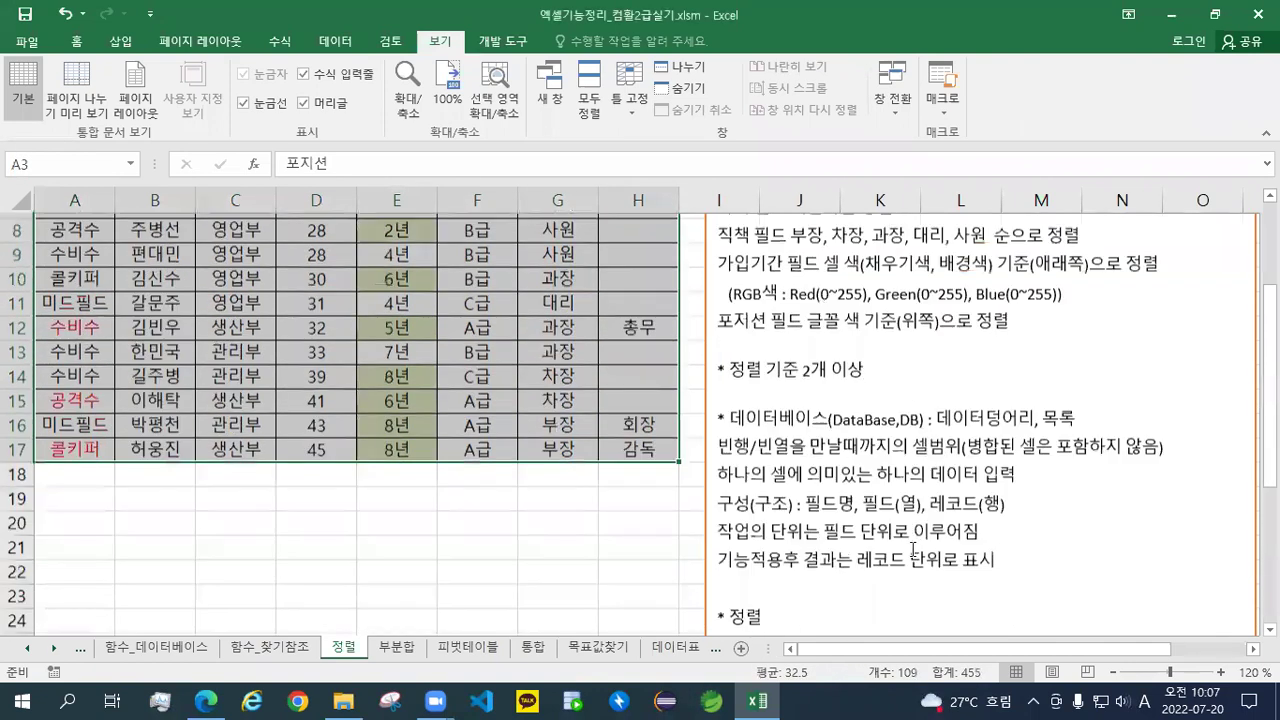
pyautogui.scroll(-3, 912, 548)
pyautogui.moveTo(1090, 565); pyautogui.dragTo(698, 395)
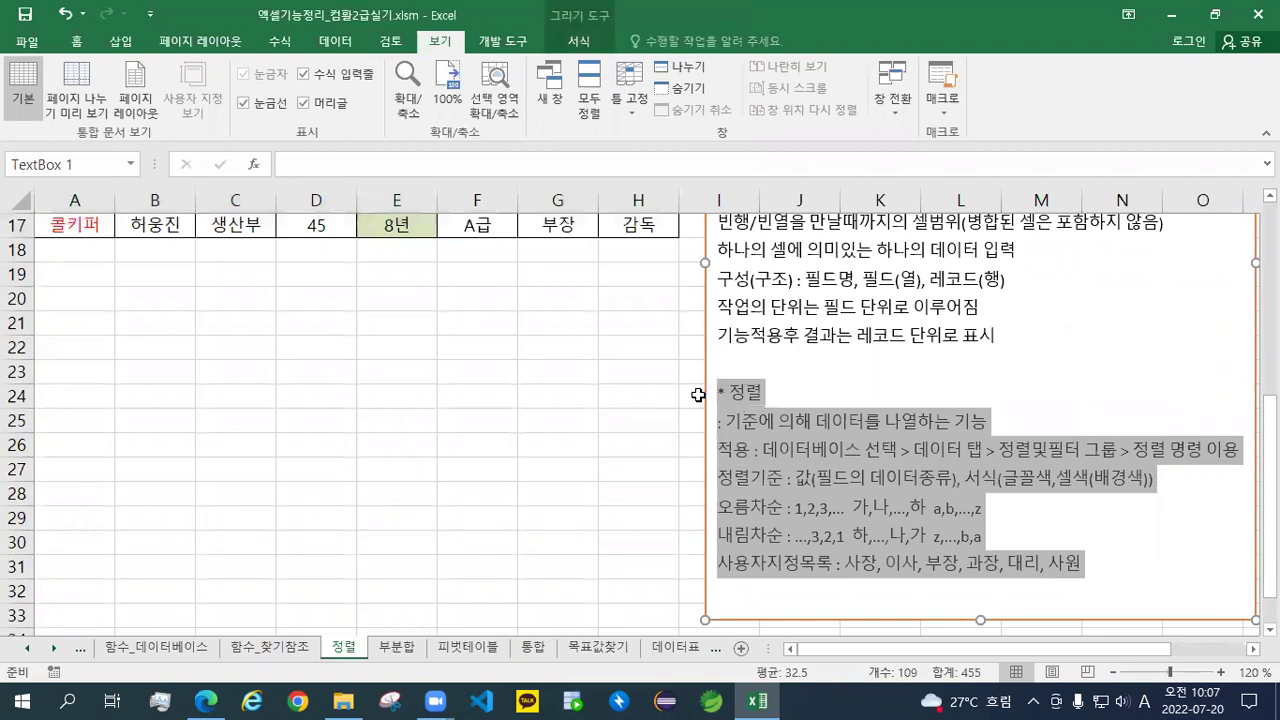
pyautogui.click(760, 395)
pyautogui.scroll(4, 758, 410)
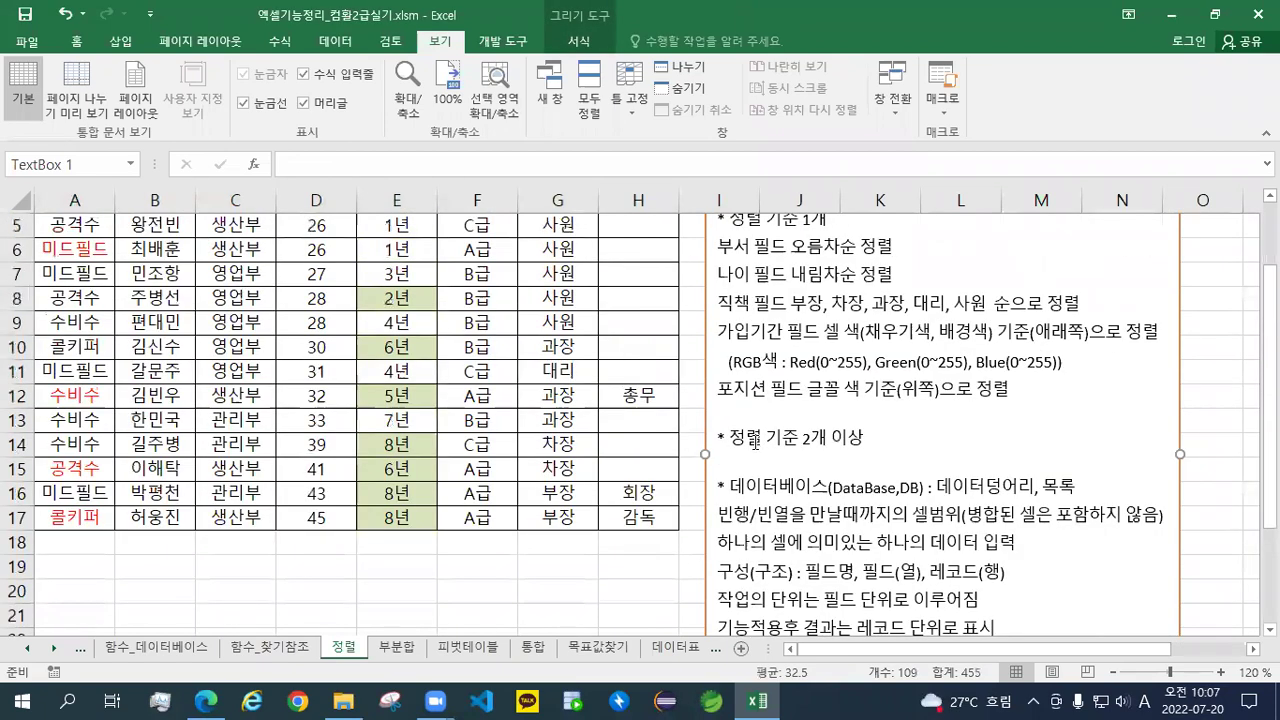
pyautogui.press('Return')
pyautogui.hotkey('ctrl', 'v')
pyautogui.scroll(1, 735, 463)
pyautogui.scroll(-1, 735, 463)
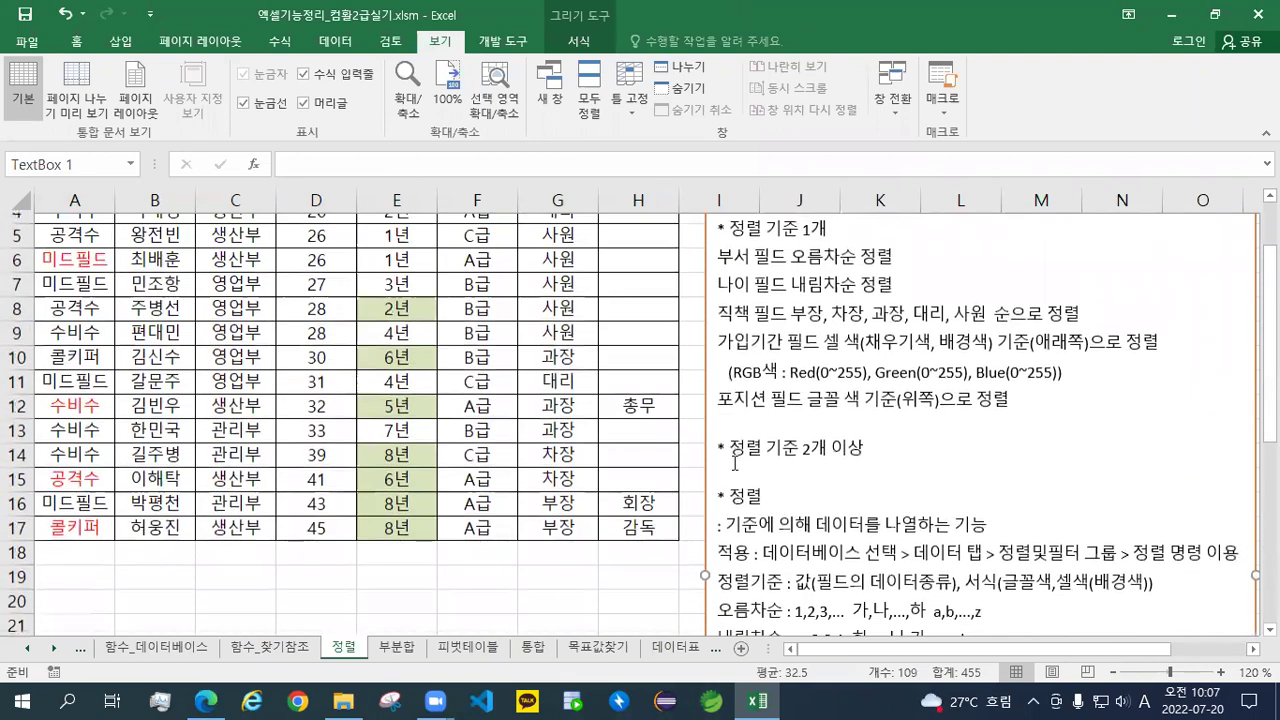
pyautogui.scroll(1, 1251, 196)
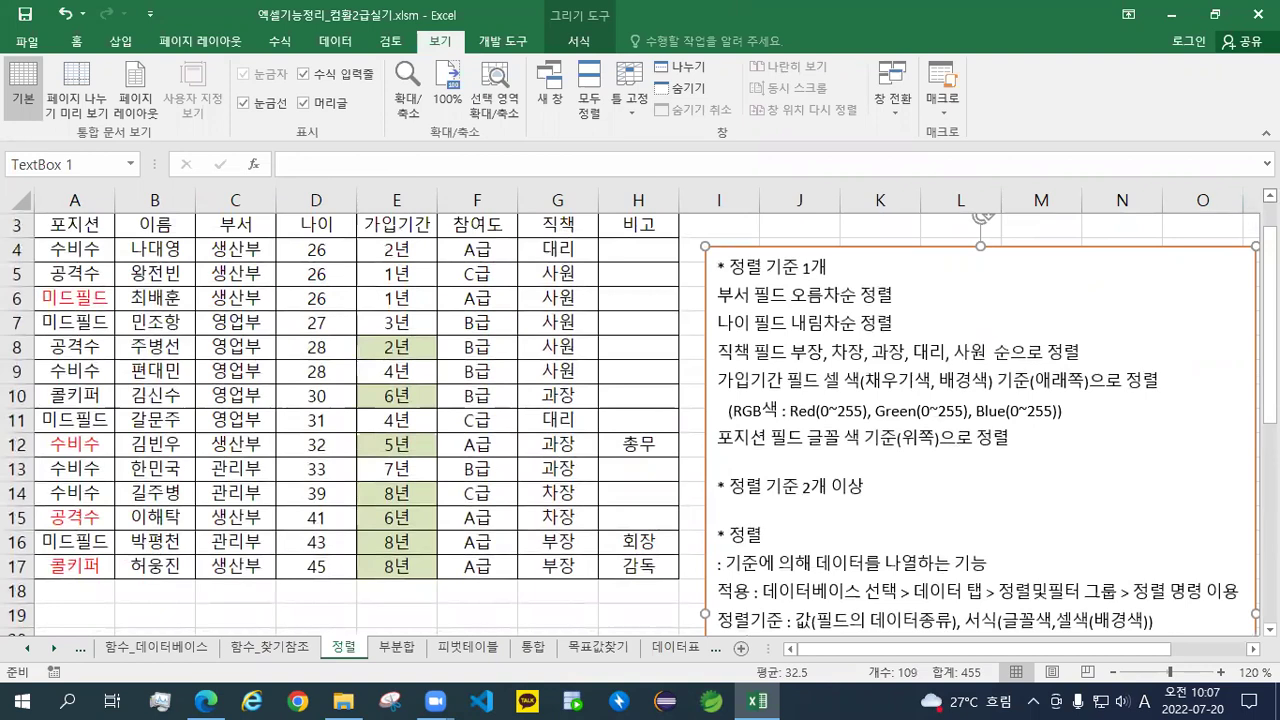
# Select the whole table A3:H17 including its header row, and open the 정렬 (Sort) dialog for it
pyautogui.click(1270, 196)
pyautogui.moveTo(74, 249); pyautogui.dragTo(650, 590)
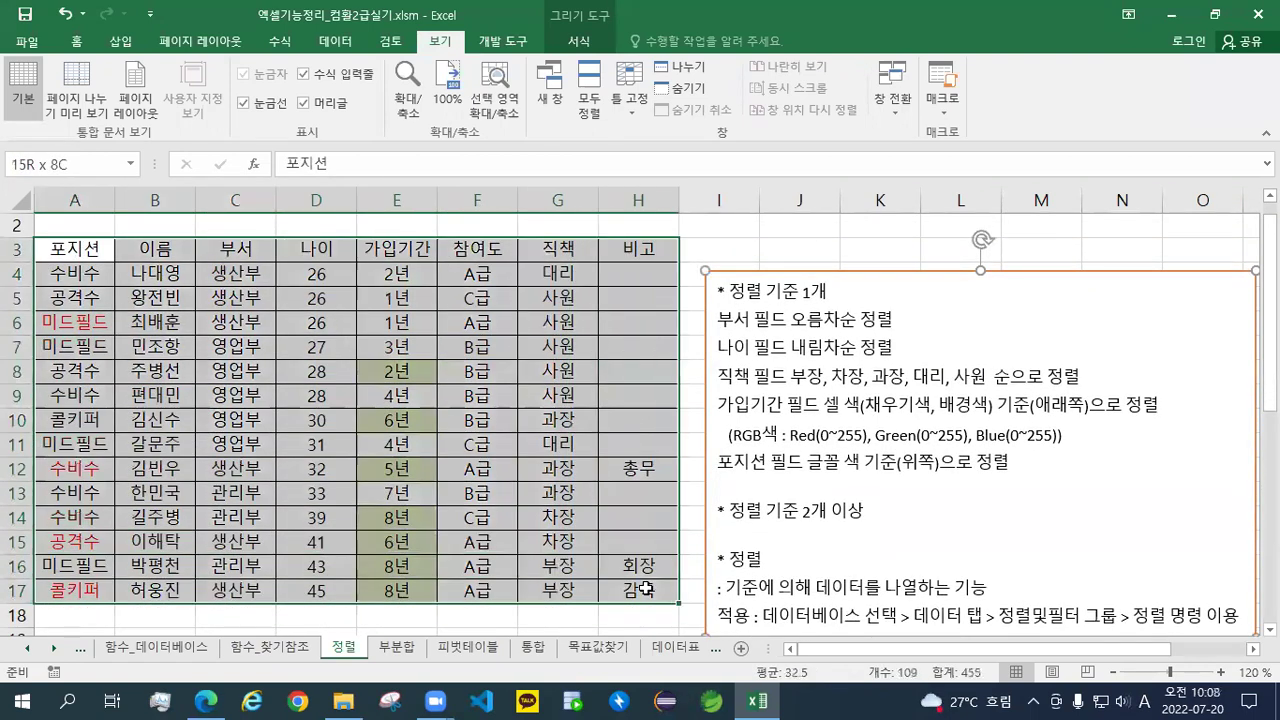
pyautogui.click(336, 40)
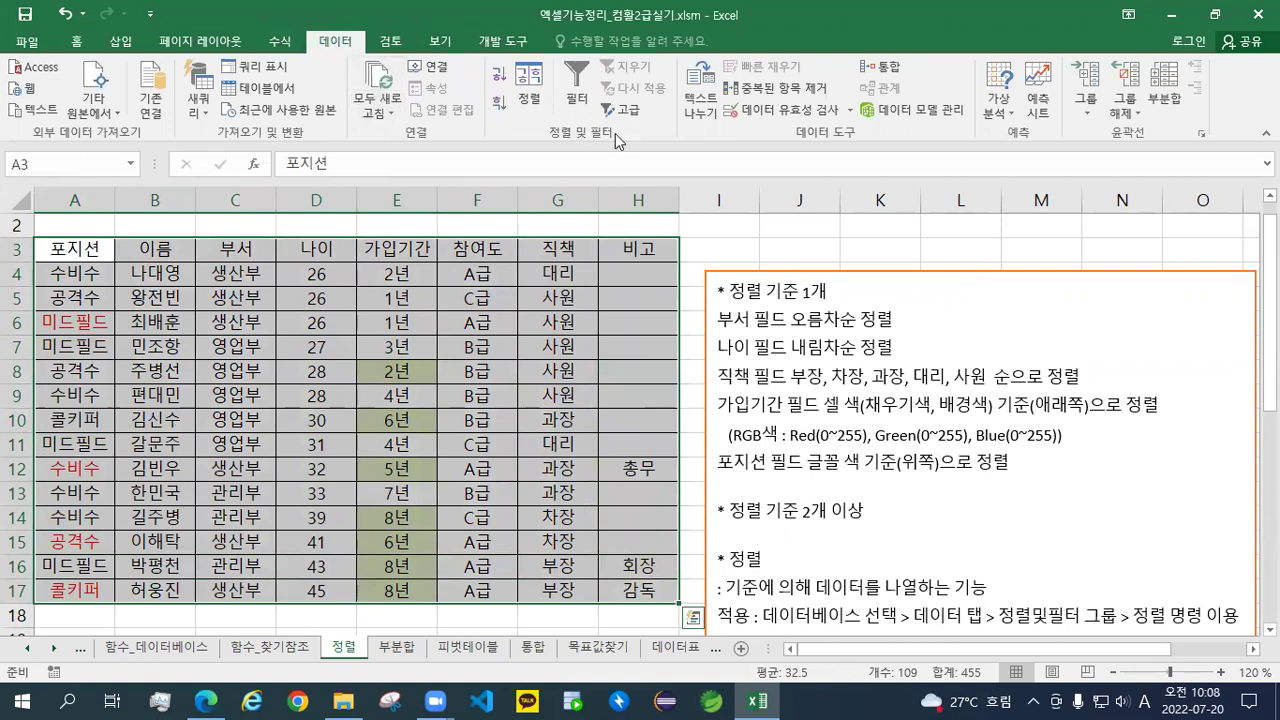
pyautogui.click(528, 108)
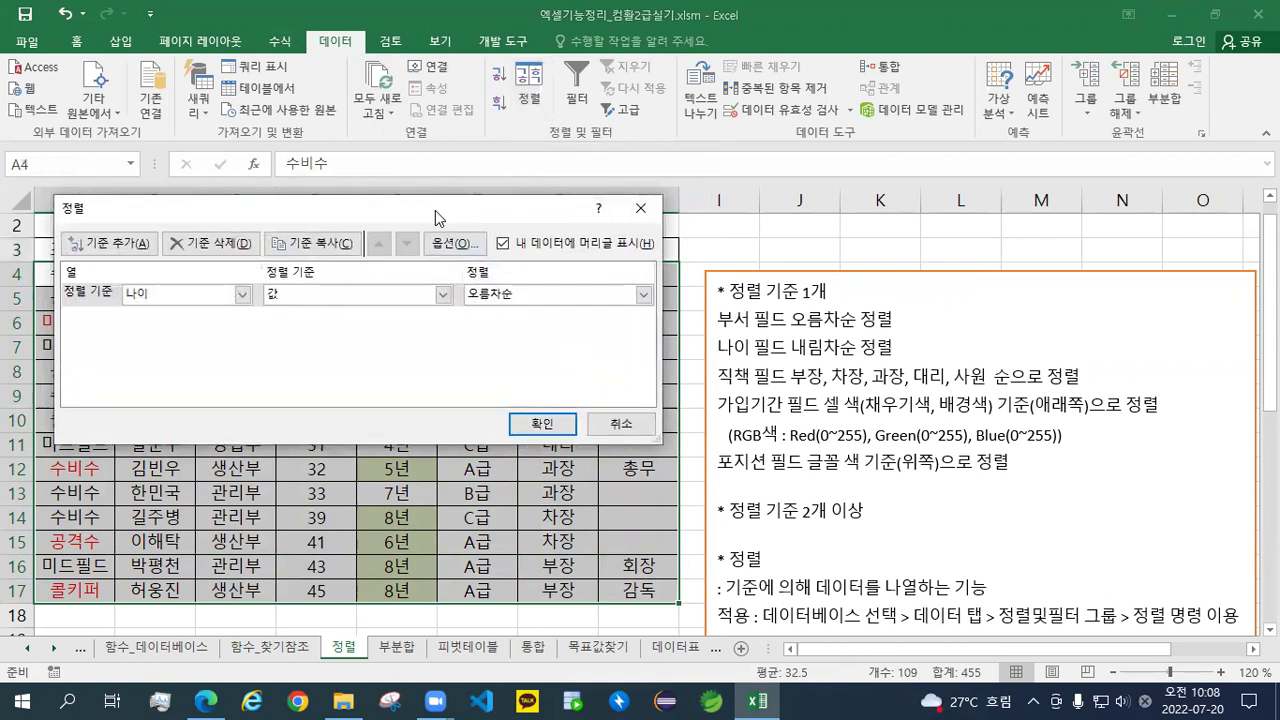
pyautogui.moveTo(435, 210); pyautogui.dragTo(880, 161)
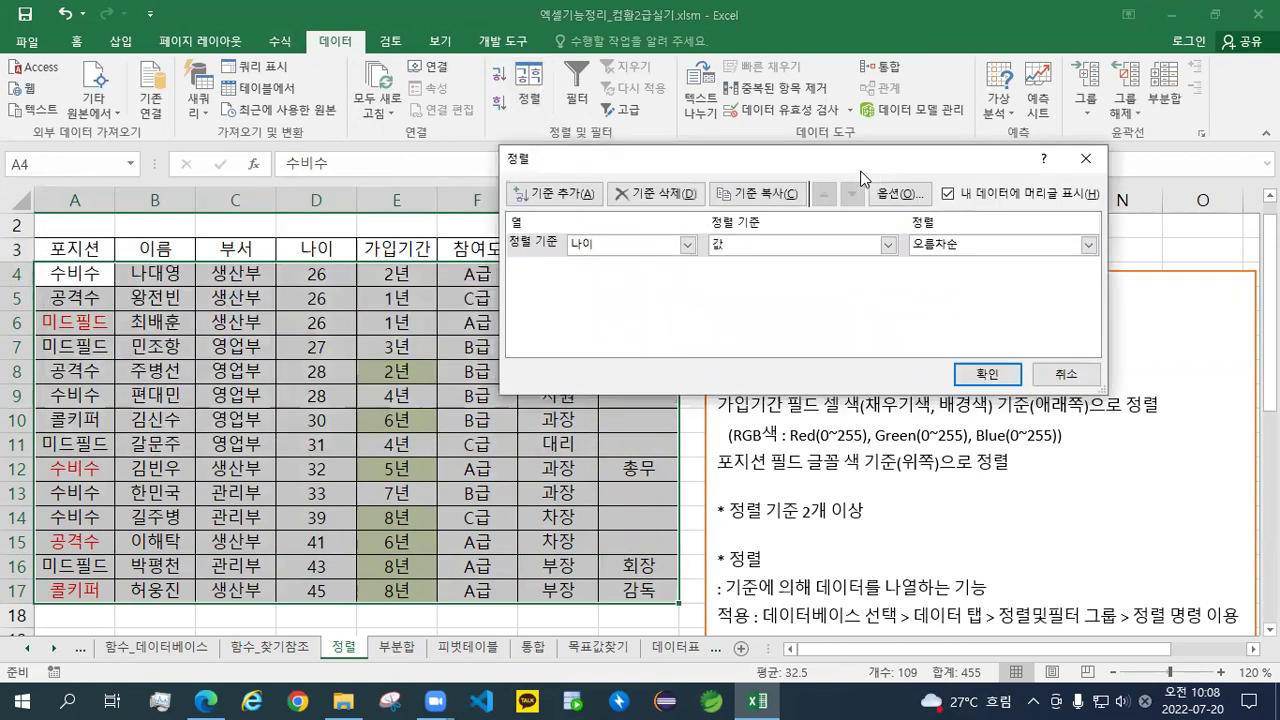
pyautogui.click(538, 253)
# Set the sort criterion to the 부서 column, based on 값, in 오름차순 order
pyautogui.click(687, 244)
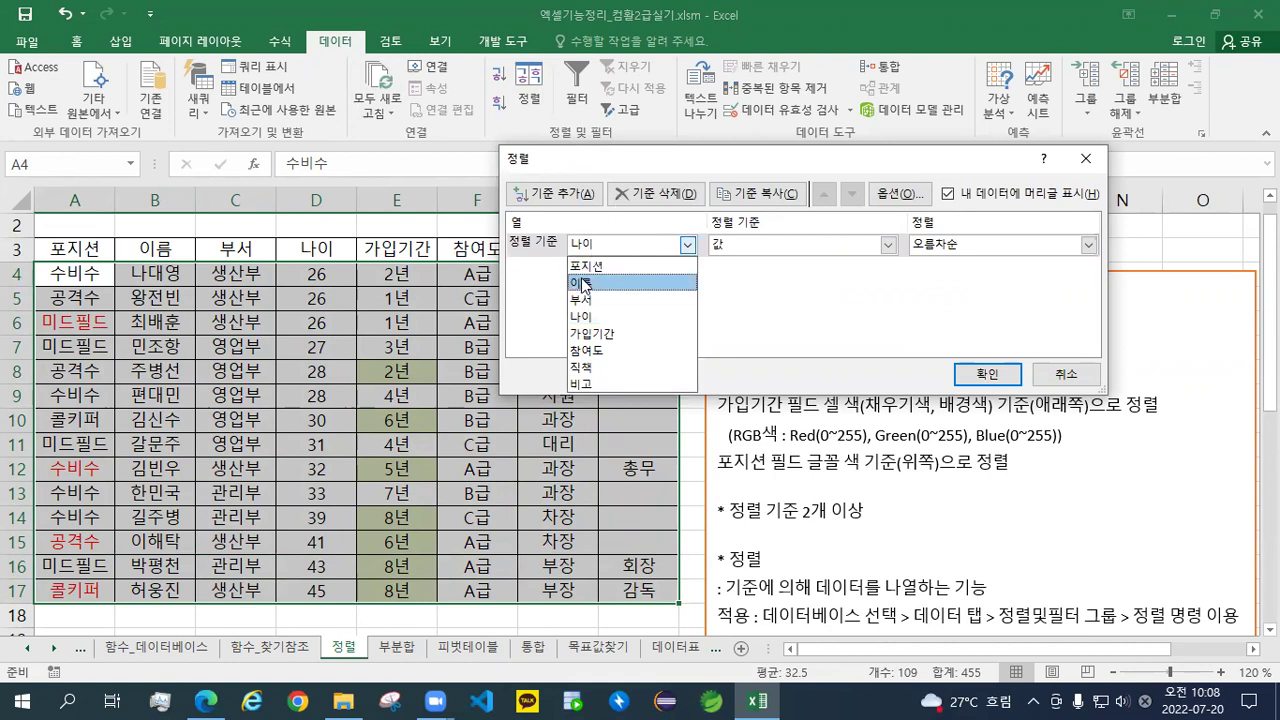
pyautogui.click(729, 172)
pyautogui.moveTo(728, 178); pyautogui.dragTo(748, 361)
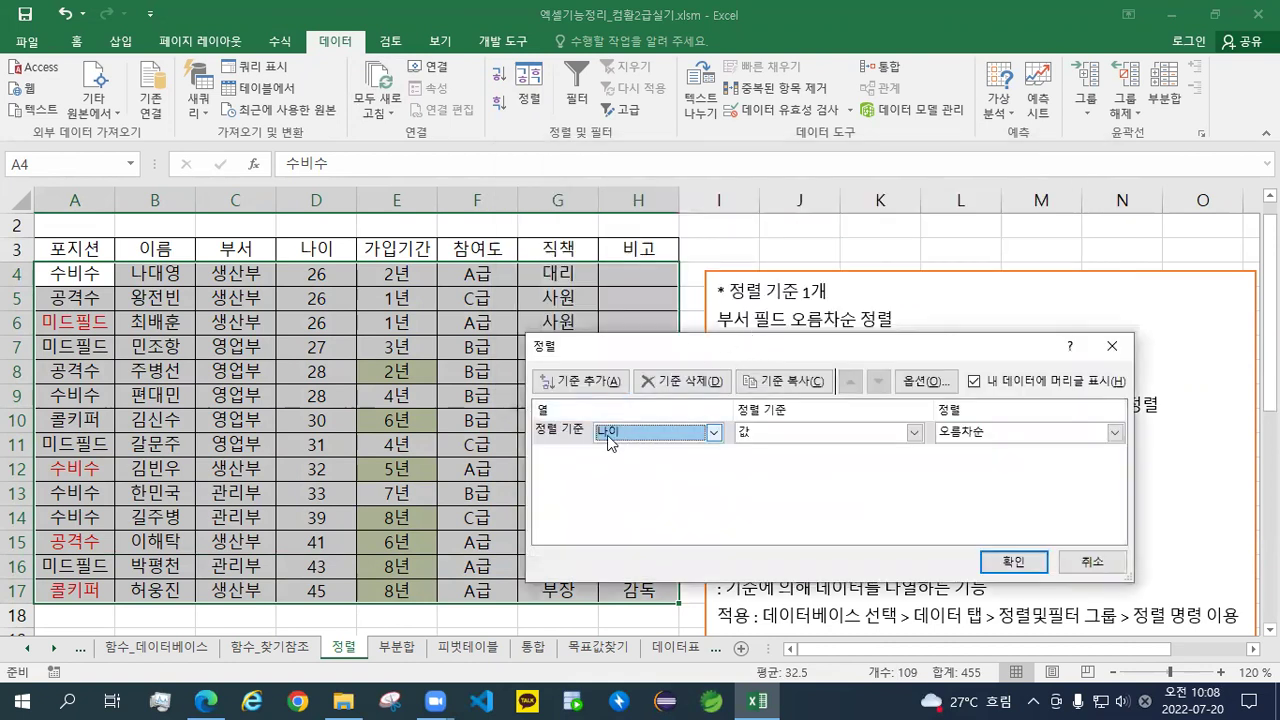
pyautogui.click(714, 432)
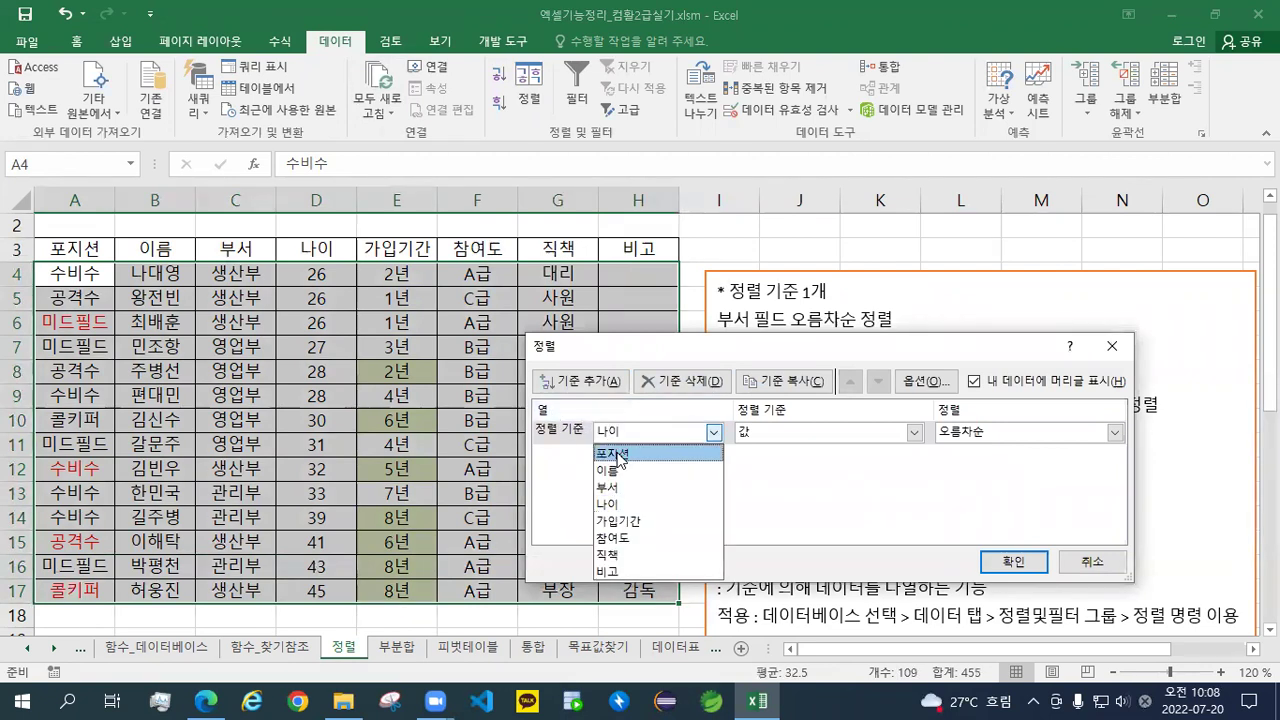
pyautogui.click(612, 487)
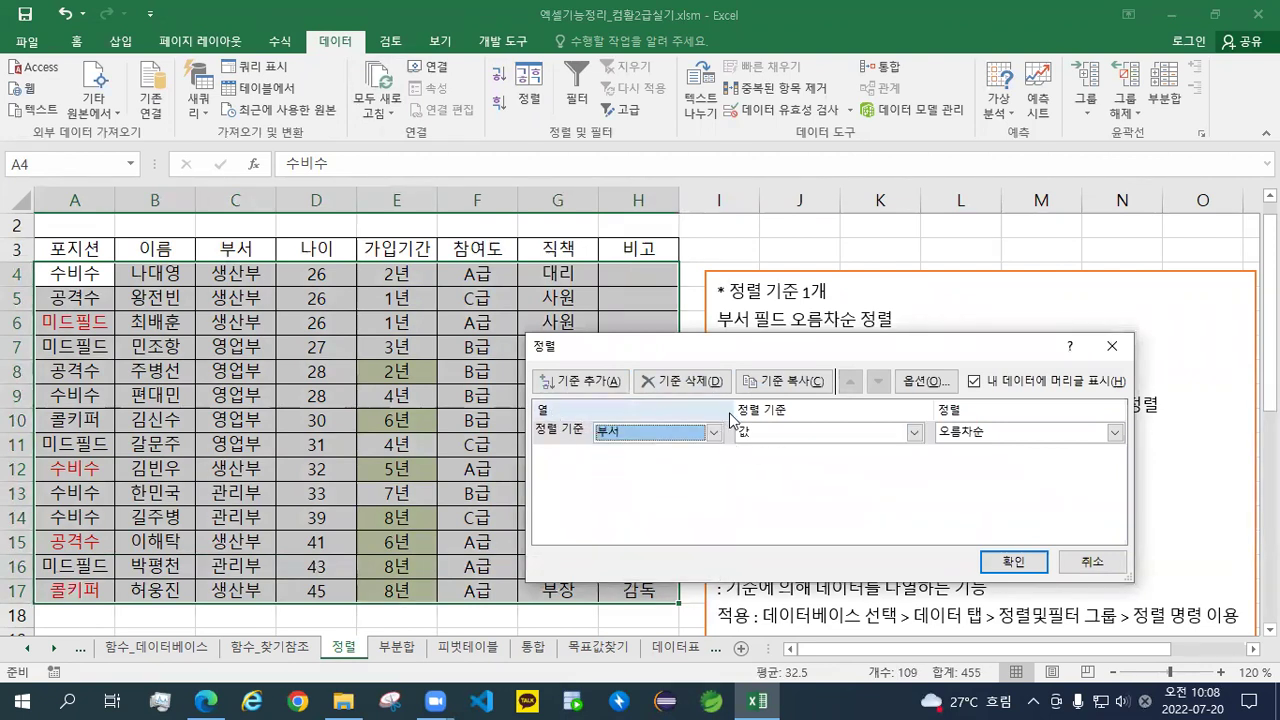
pyautogui.click(960, 440)
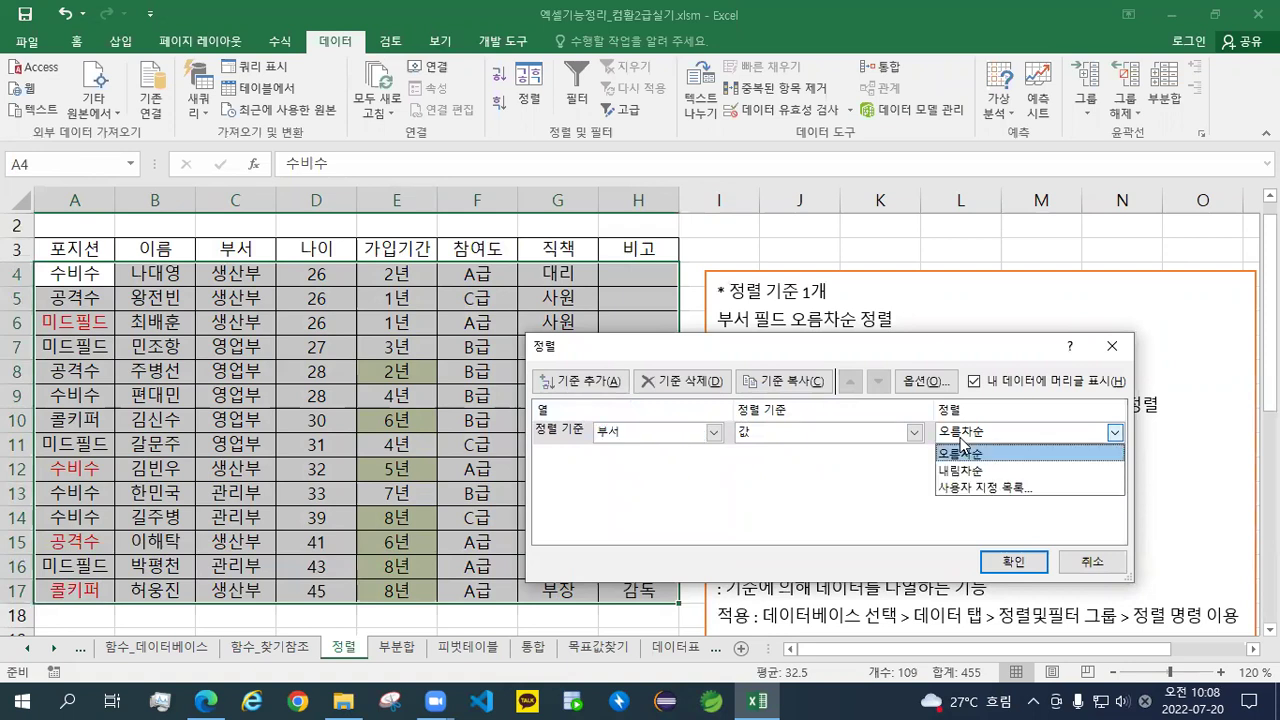
pyautogui.click(958, 455)
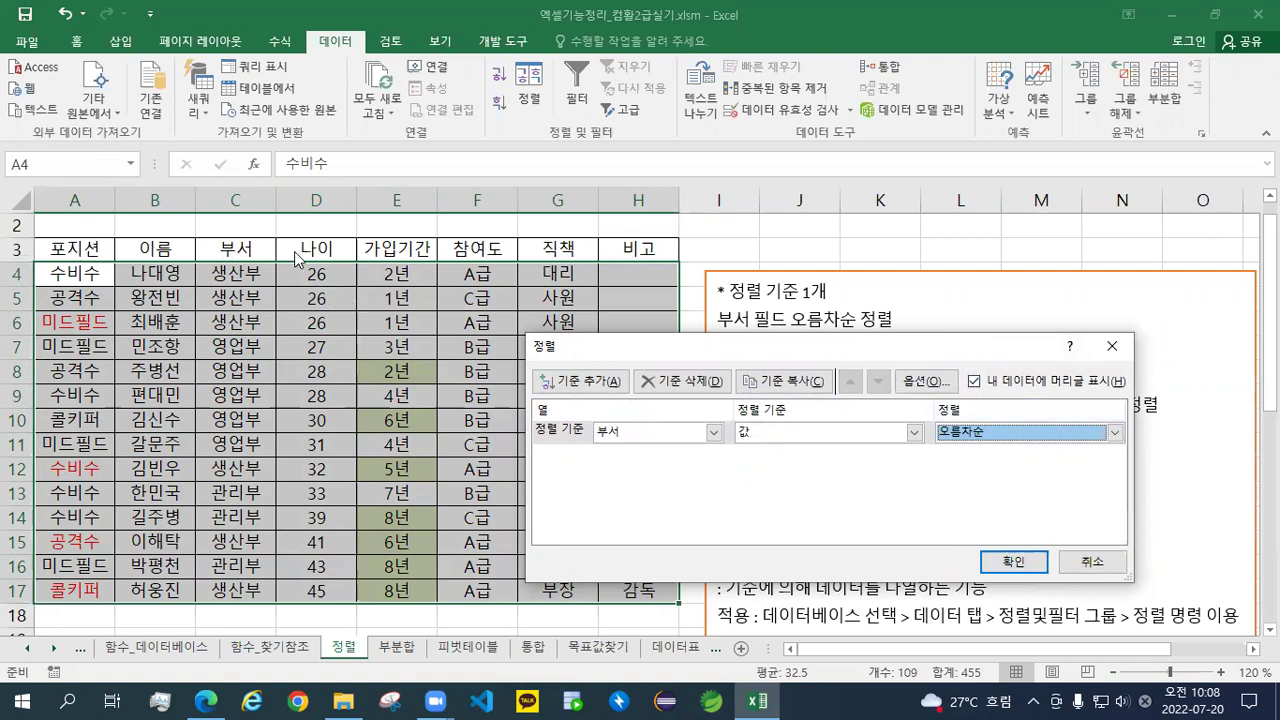
# Apply the sort with 내 데이터에 머리글 표시 enabled, and highlight the 부서 values in C4:C17 to review their order
pyautogui.click(974, 382)
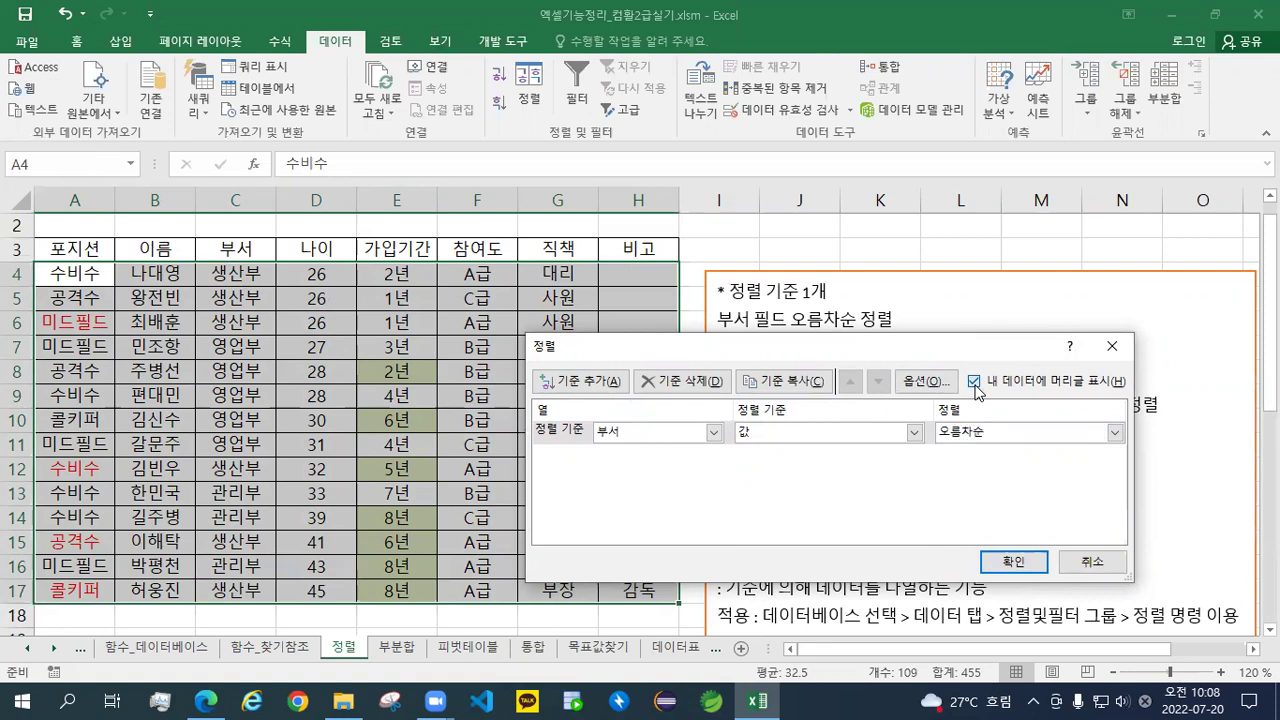
pyautogui.click(974, 382)
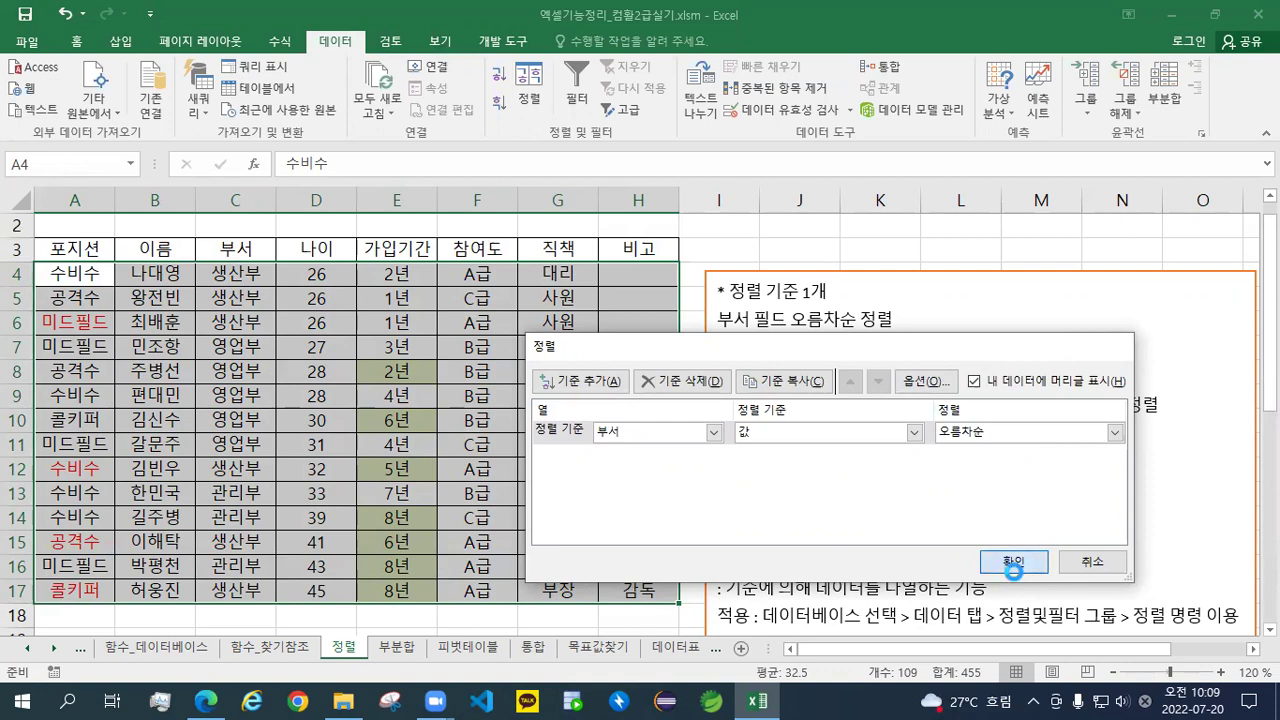
pyautogui.click(1010, 564)
pyautogui.moveTo(235, 275); pyautogui.dragTo(229, 589)
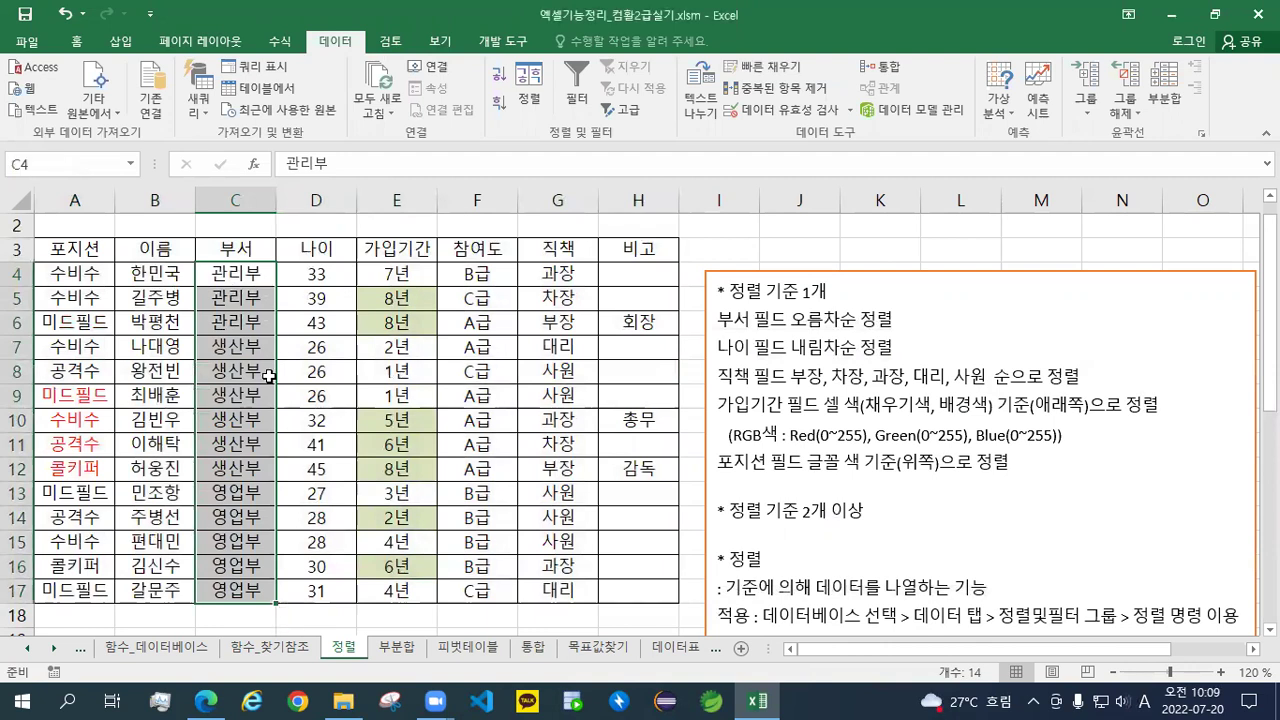
# Delete the 부서 sort criterion in the 정렬 dialog for table A3:H17, and confirm the dialog with no criteria
pyautogui.click(783, 344)
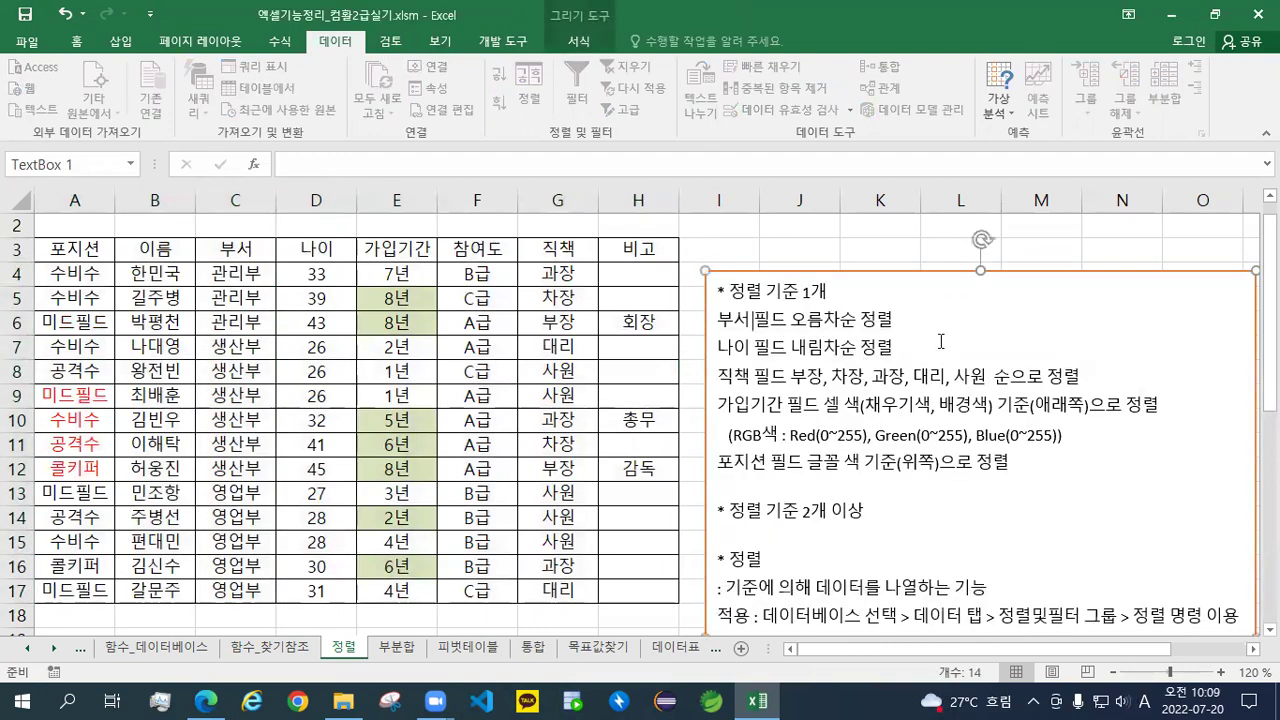
pyautogui.moveTo(75, 248); pyautogui.dragTo(636, 592)
pyautogui.click(521, 104)
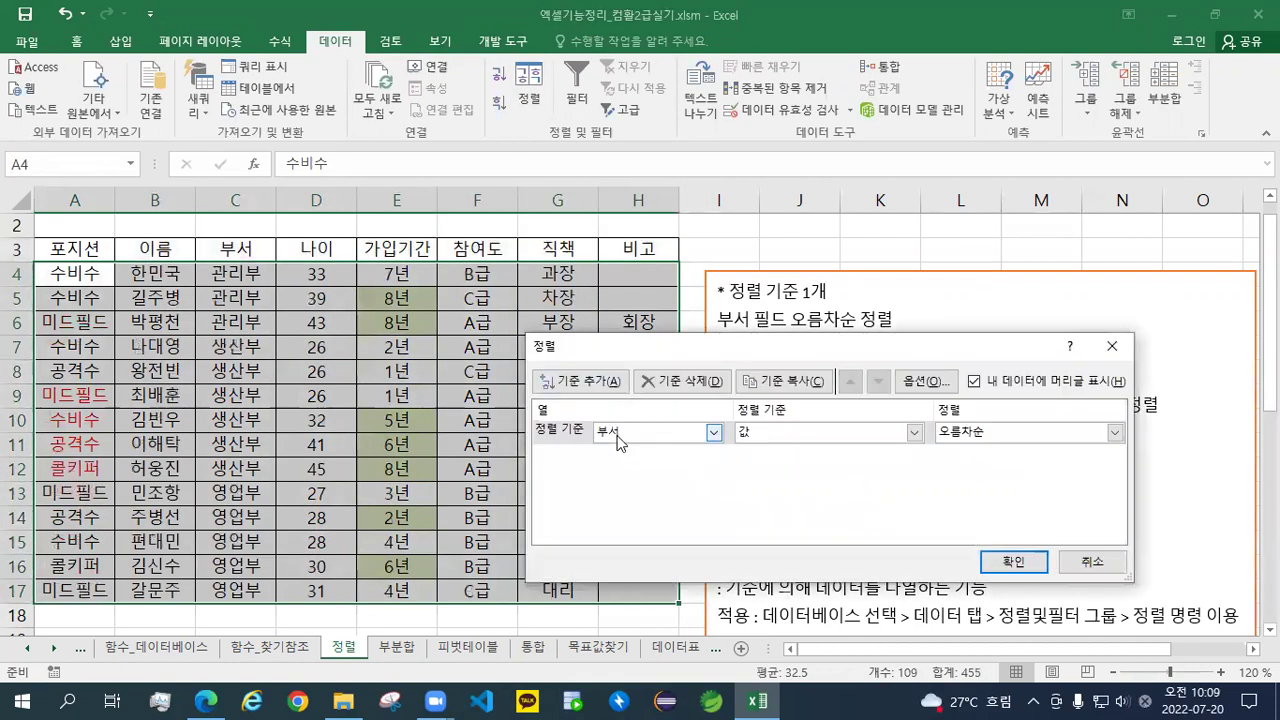
pyautogui.moveTo(603, 353); pyautogui.dragTo(438, 314)
pyautogui.click(400, 405)
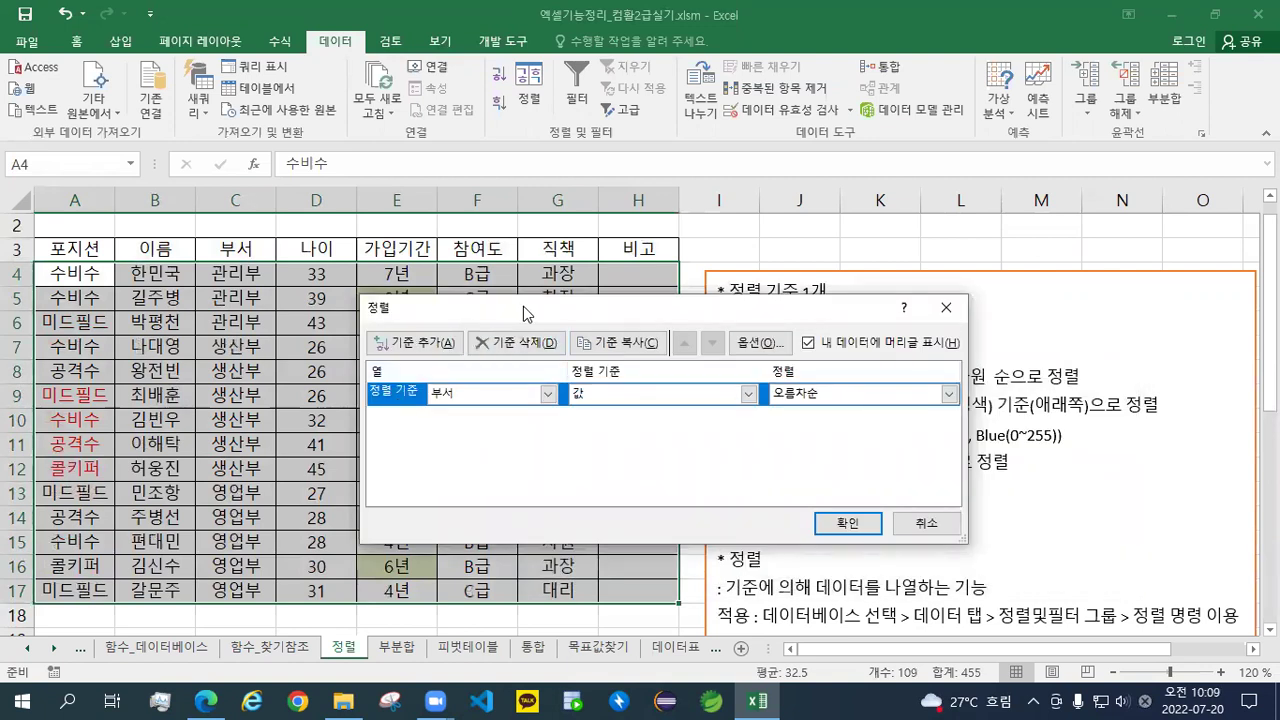
pyautogui.moveTo(520, 310); pyautogui.dragTo(688, 360)
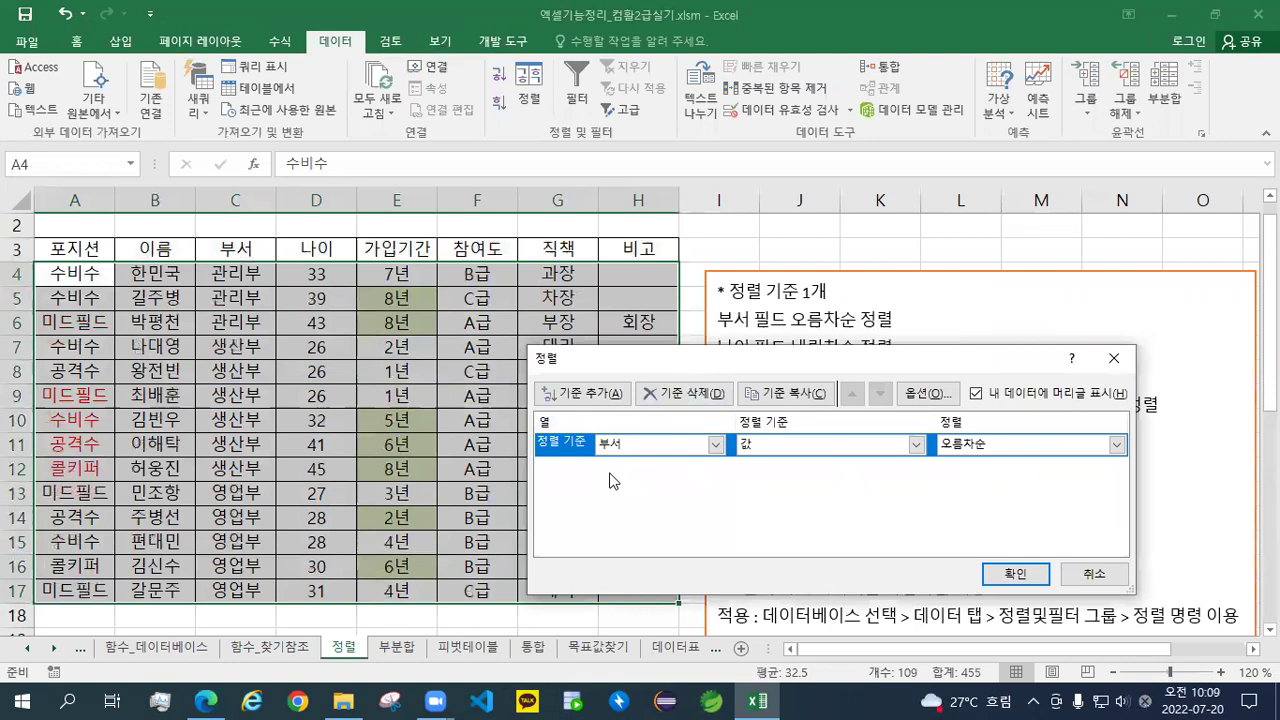
pyautogui.click(693, 395)
pyautogui.moveTo(680, 357); pyautogui.dragTo(655, 215)
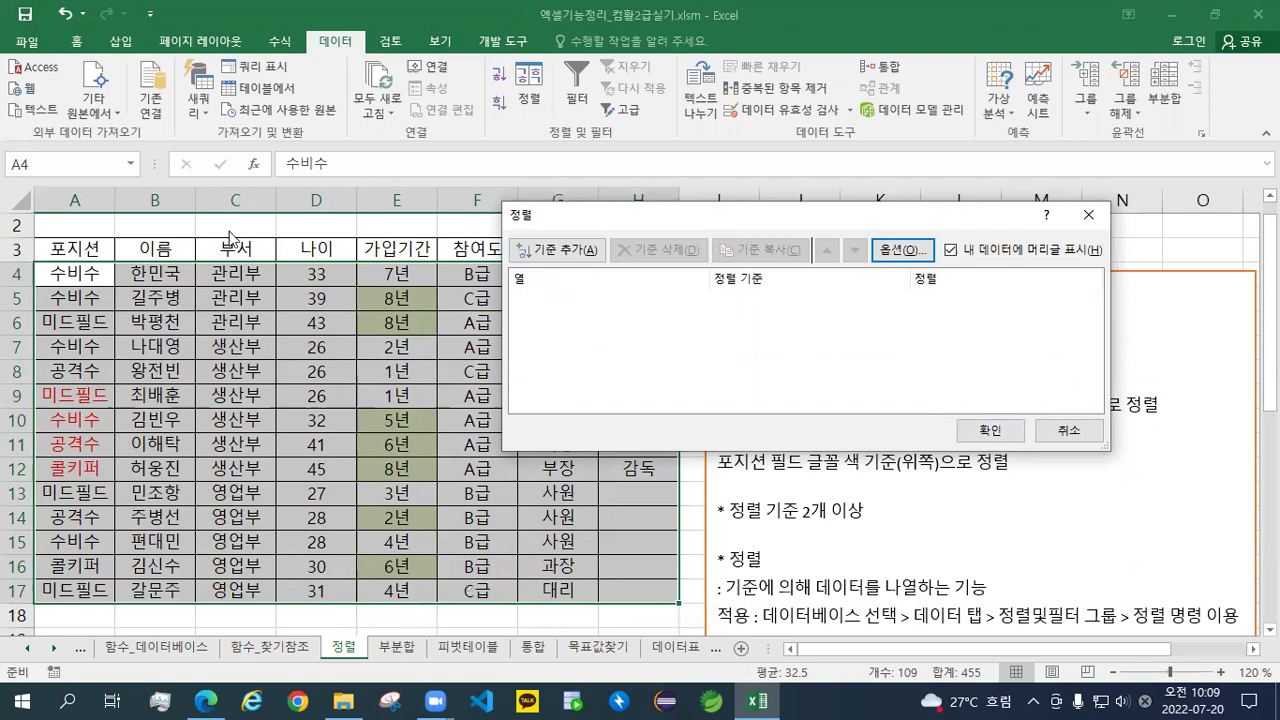
pyautogui.click(983, 433)
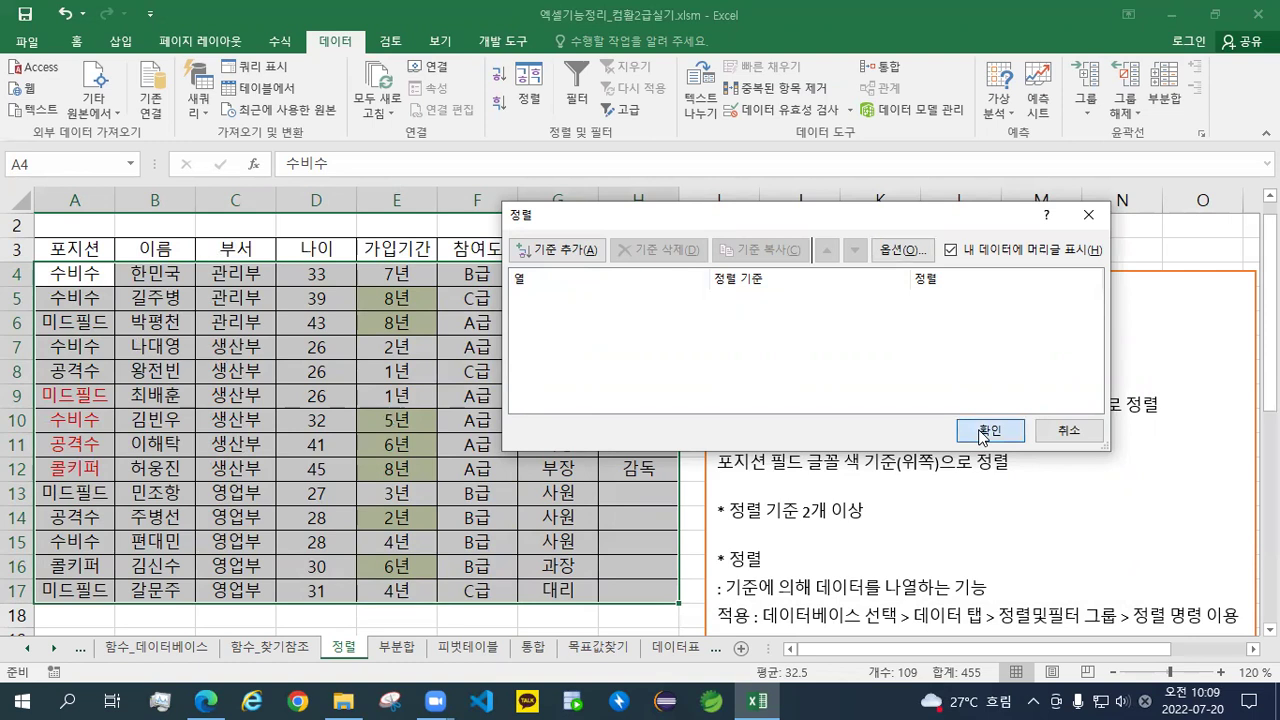
pyautogui.click(982, 432)
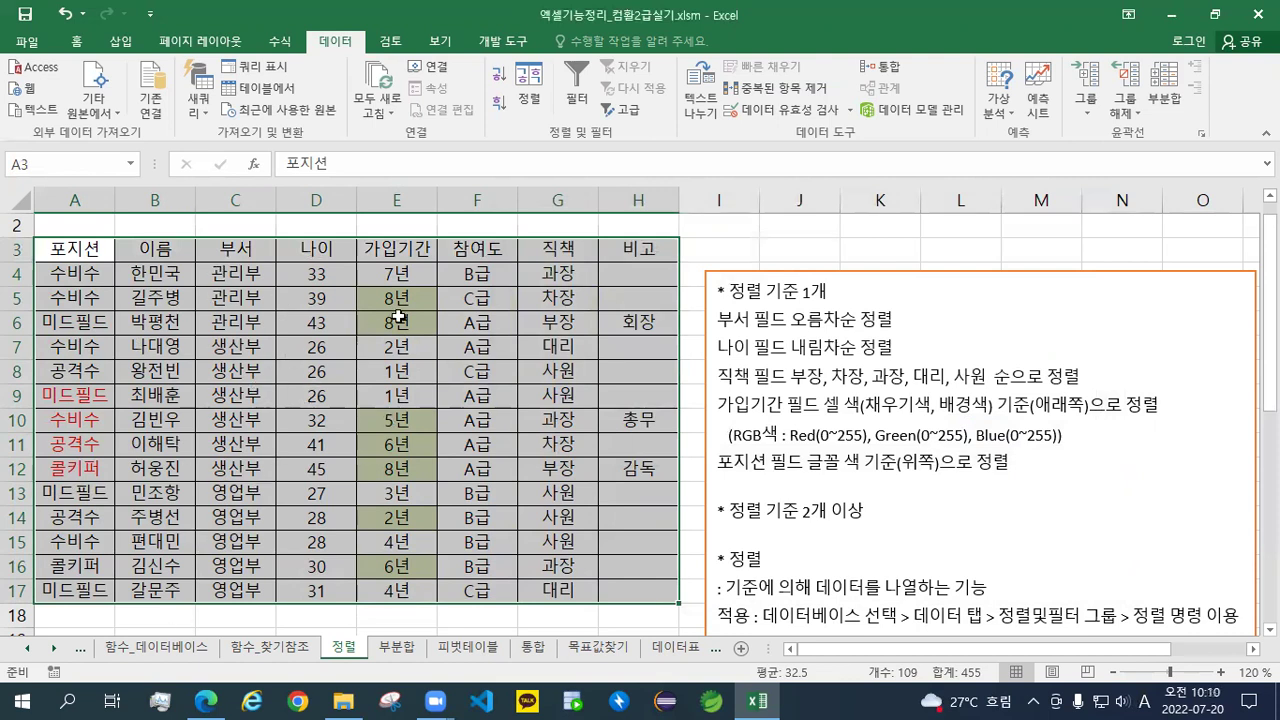
# Open the 정렬 dialog for table A3:H17, replace its criterion with a newly added blank one, and move the dialog off the note
pyautogui.click(519, 108)
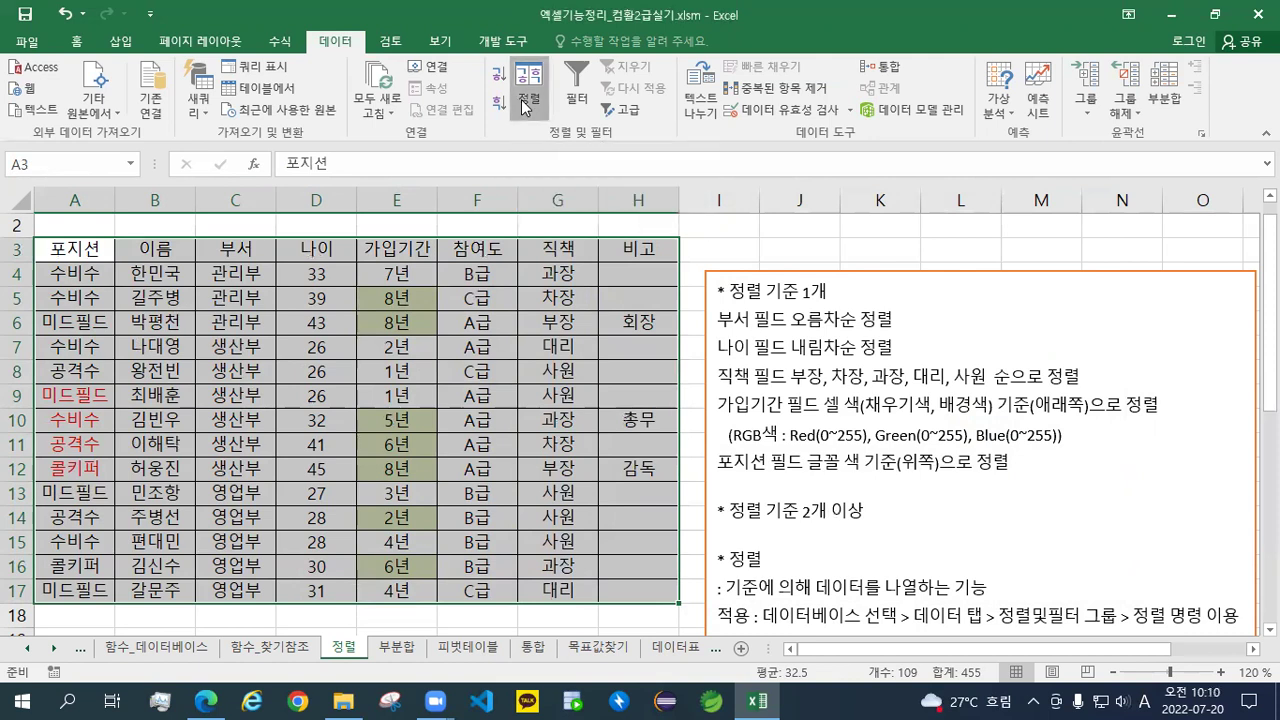
pyautogui.click(548, 300)
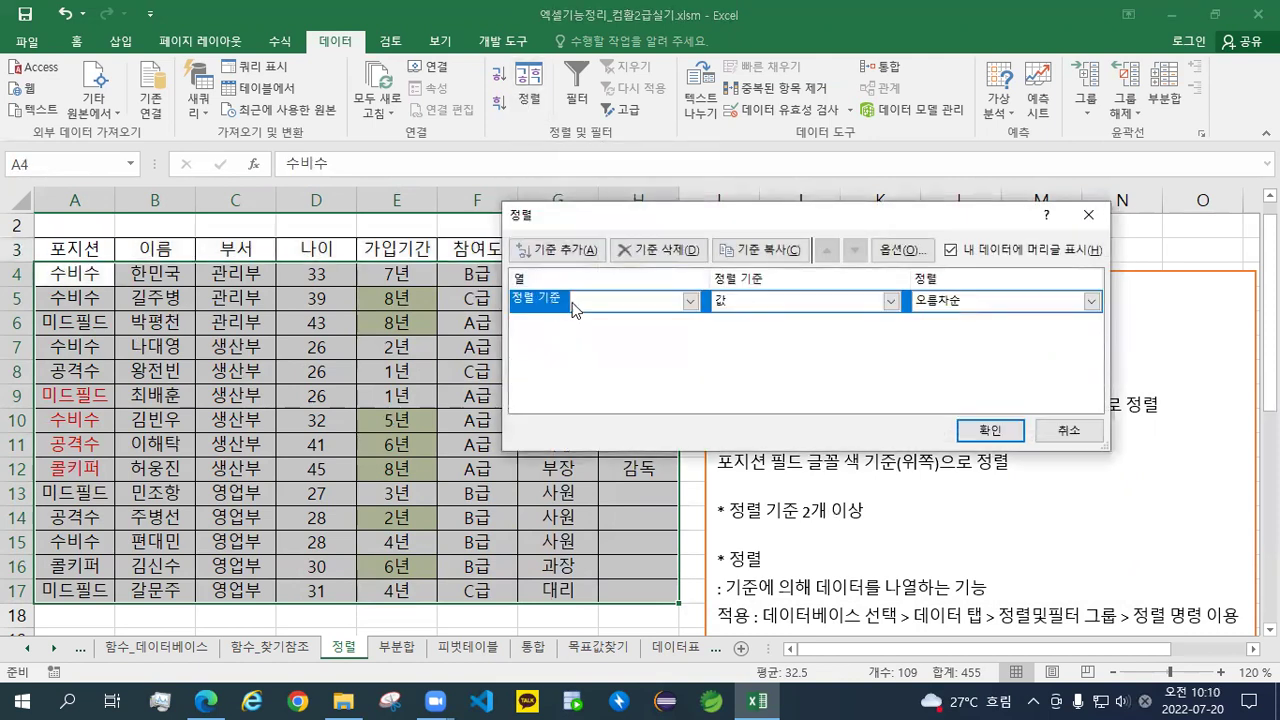
pyautogui.click(651, 252)
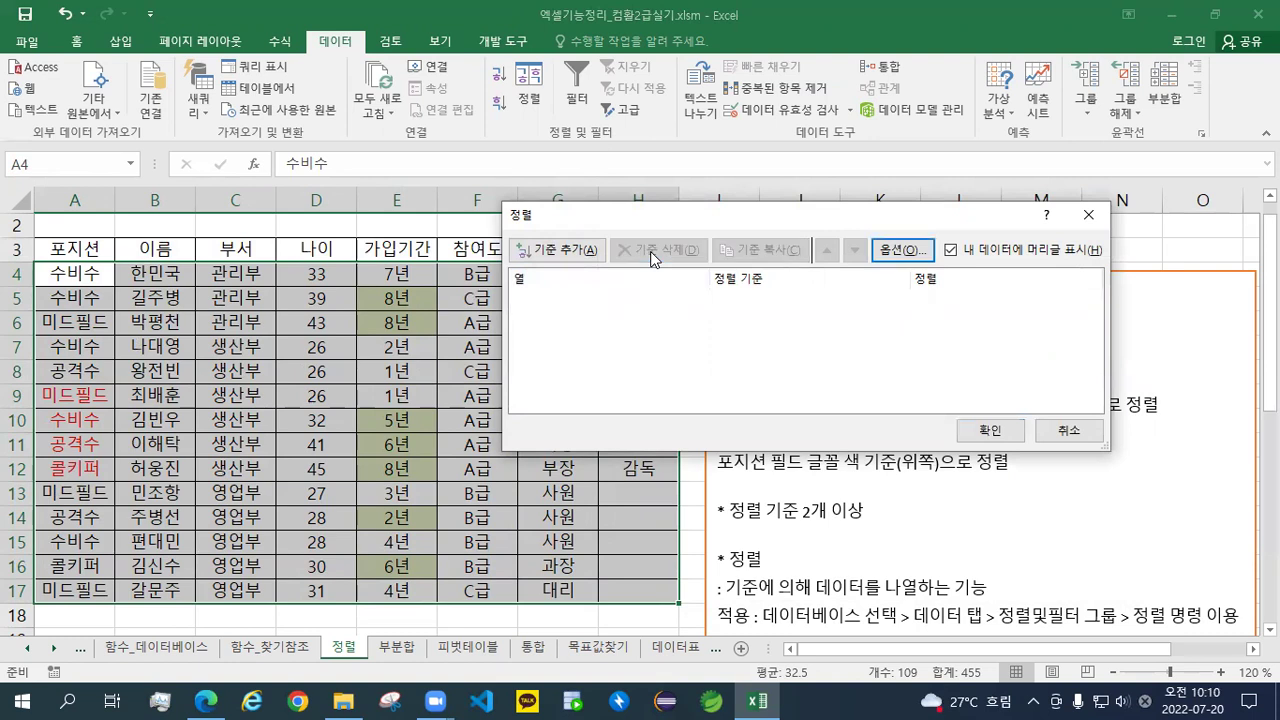
pyautogui.click(557, 251)
pyautogui.click(690, 301)
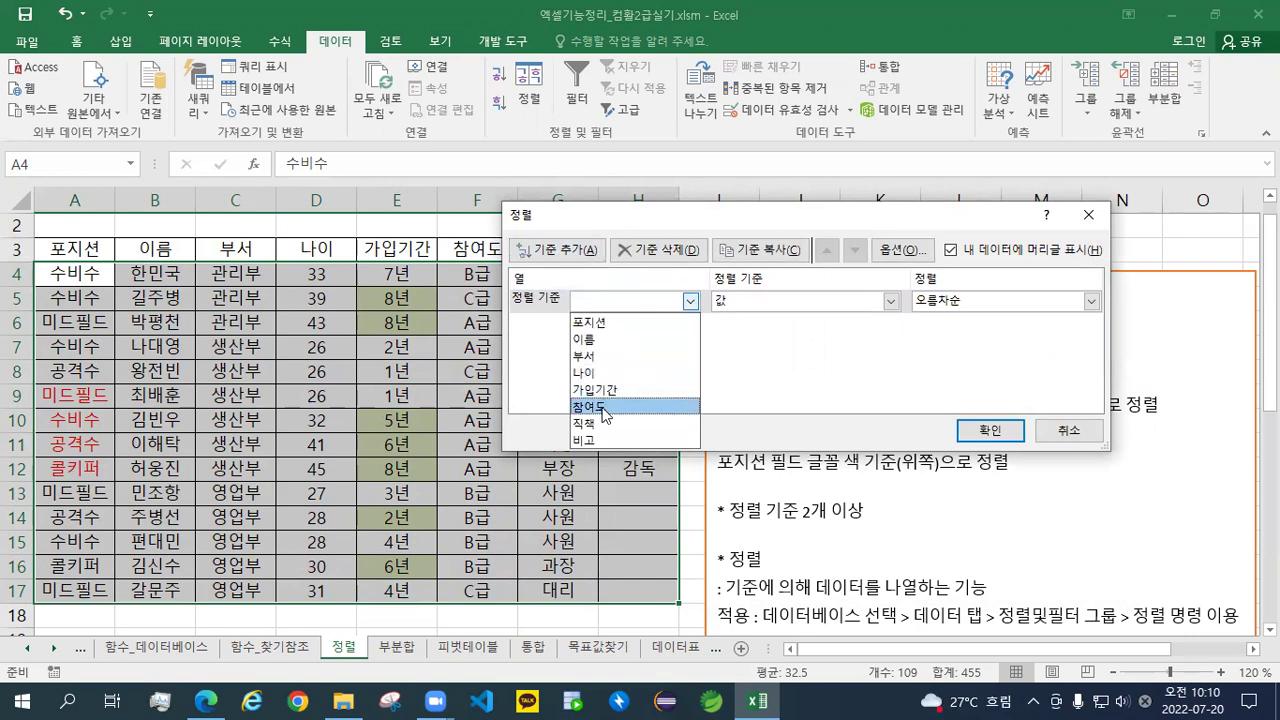
pyautogui.click(669, 219)
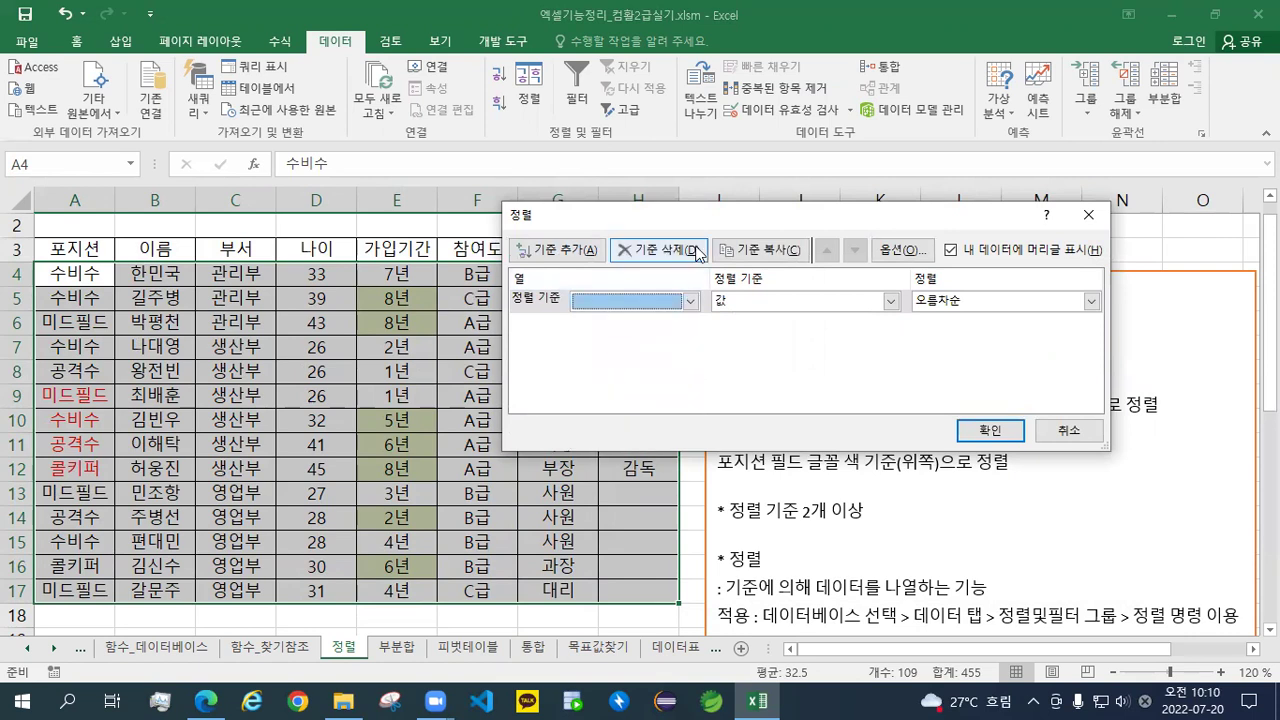
pyautogui.moveTo(699, 222); pyautogui.dragTo(593, 388)
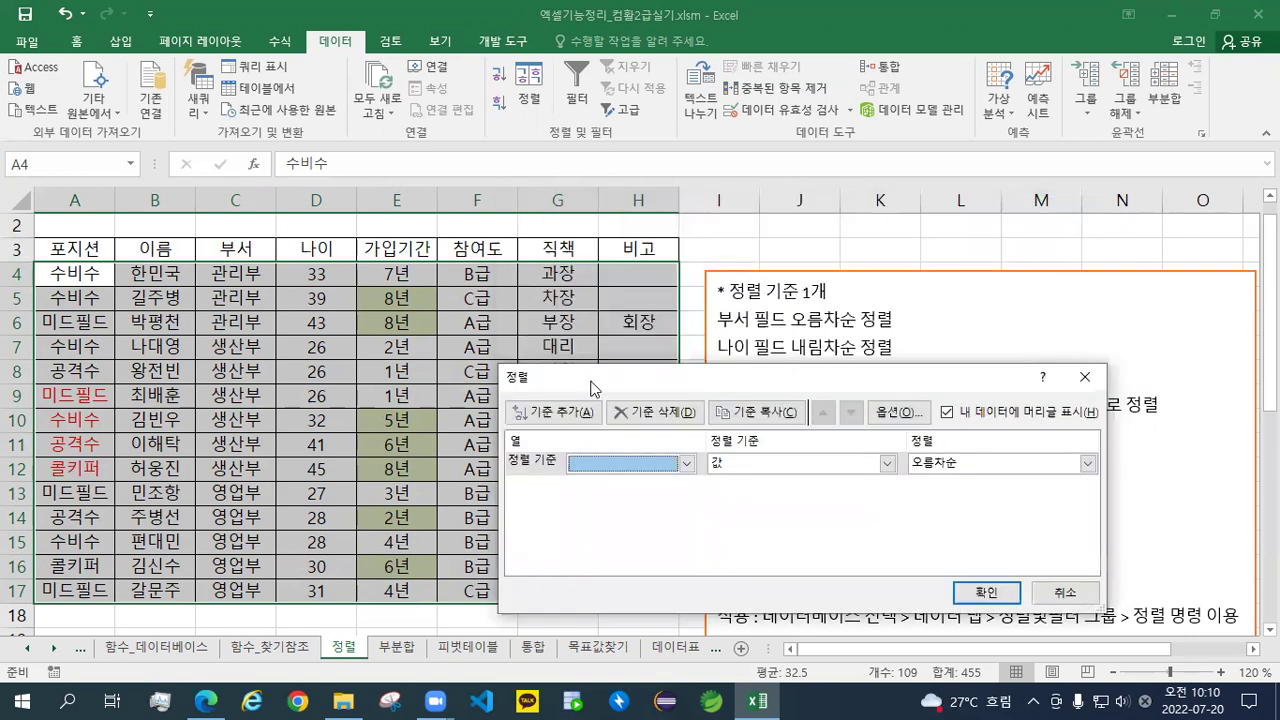
# Set the sort criterion to the 나이 column, based on 값, in 내림차순 order
pyautogui.click(577, 466)
pyautogui.click(590, 534)
pyautogui.click(761, 463)
pyautogui.click(732, 483)
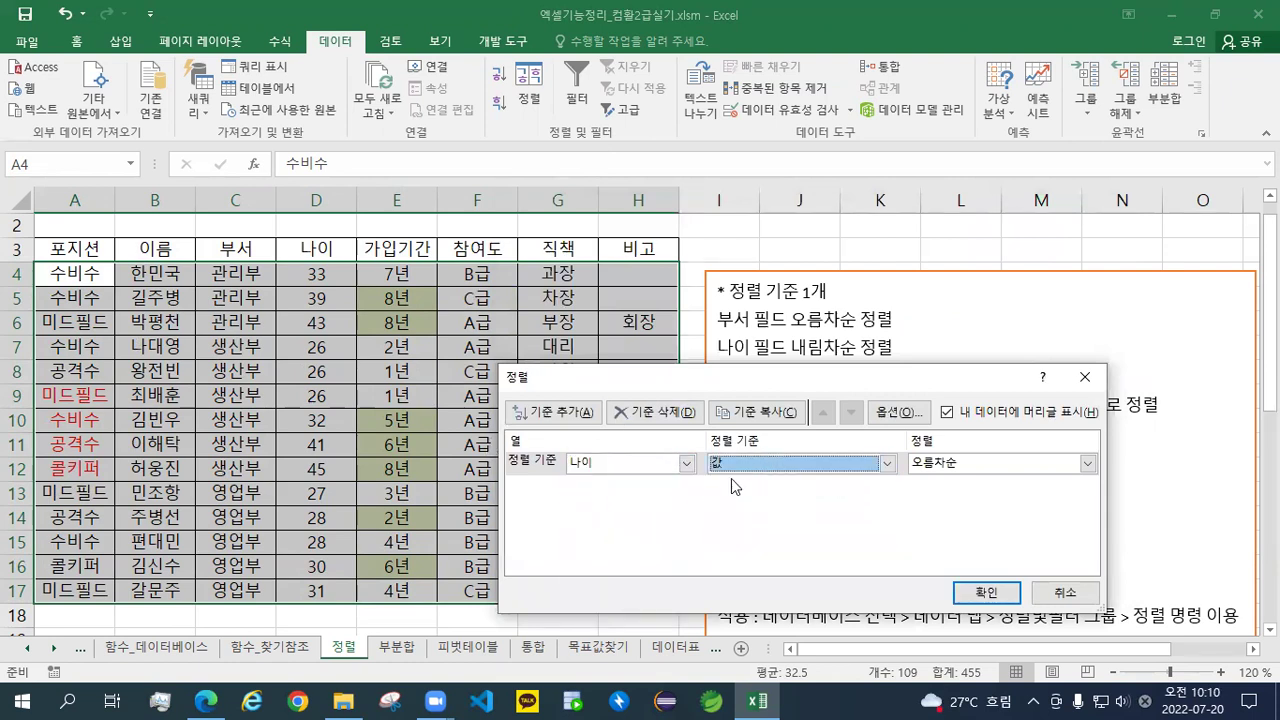
pyautogui.click(1087, 463)
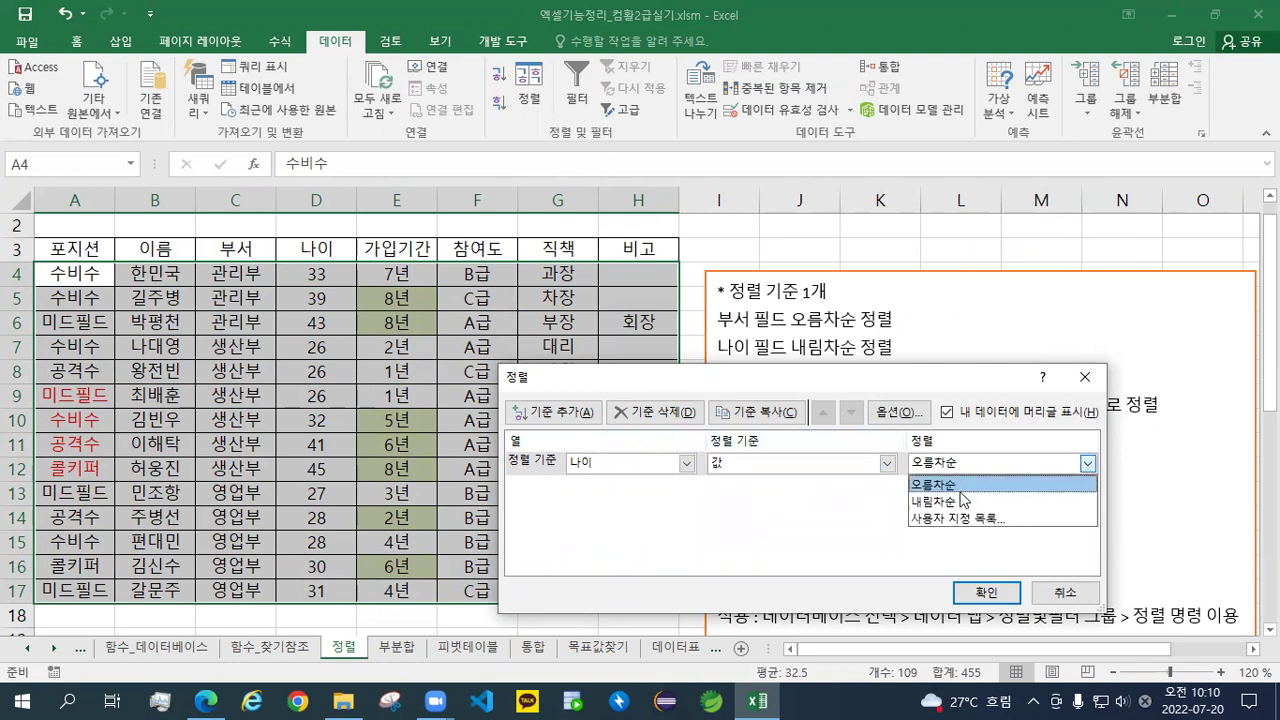
pyautogui.click(963, 500)
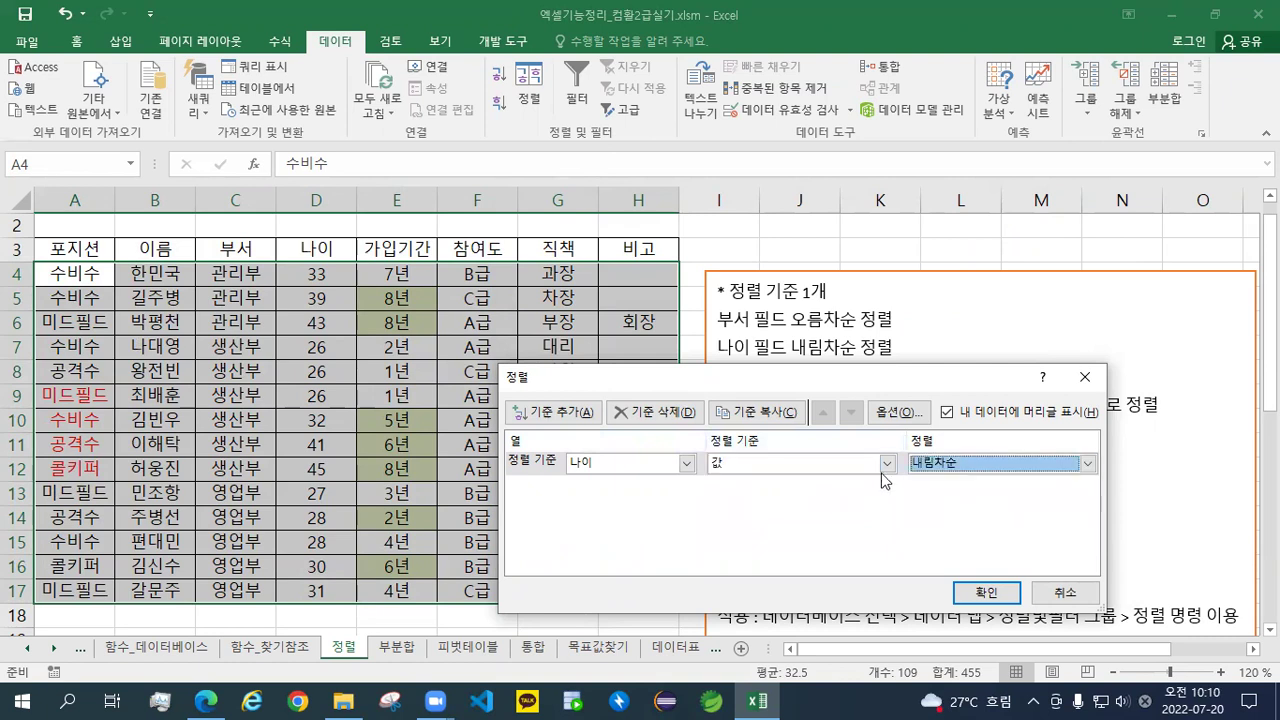
# Apply the 나이 sort and highlight the 나이 values in D4:D17 to review their order
pyautogui.click(988, 597)
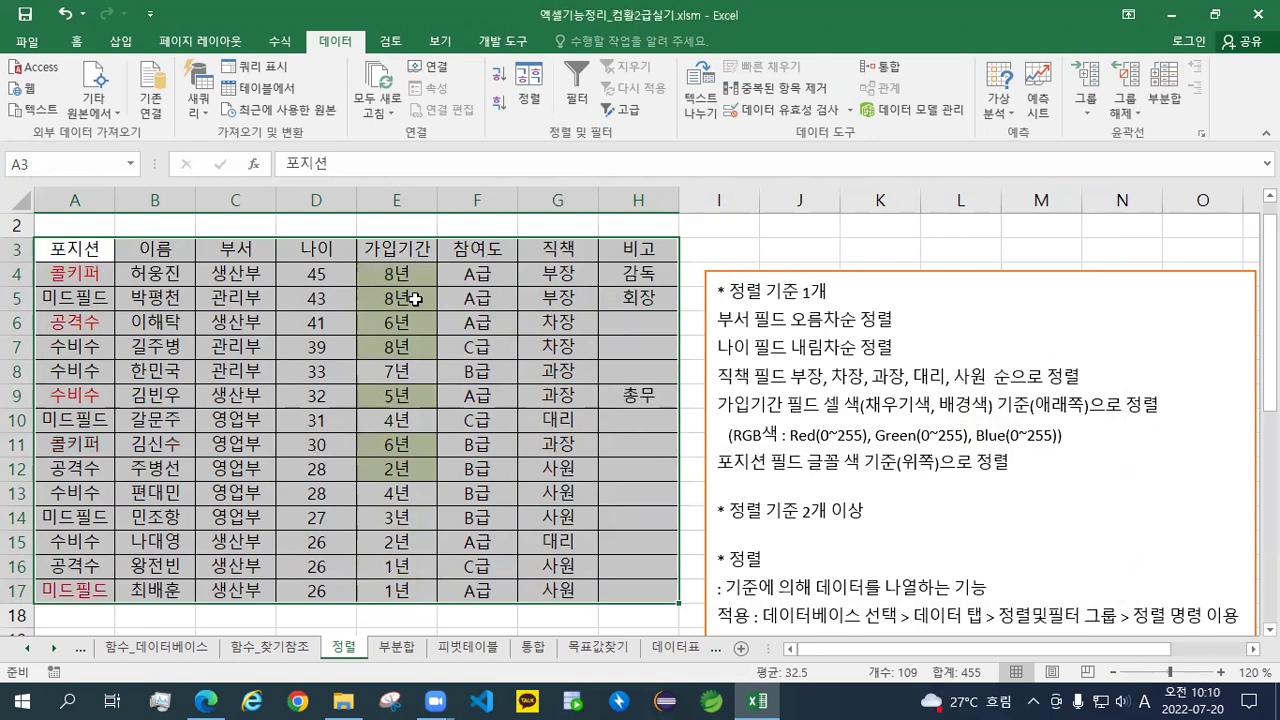
pyautogui.click(318, 280)
pyautogui.moveTo(311, 302); pyautogui.dragTo(318, 594)
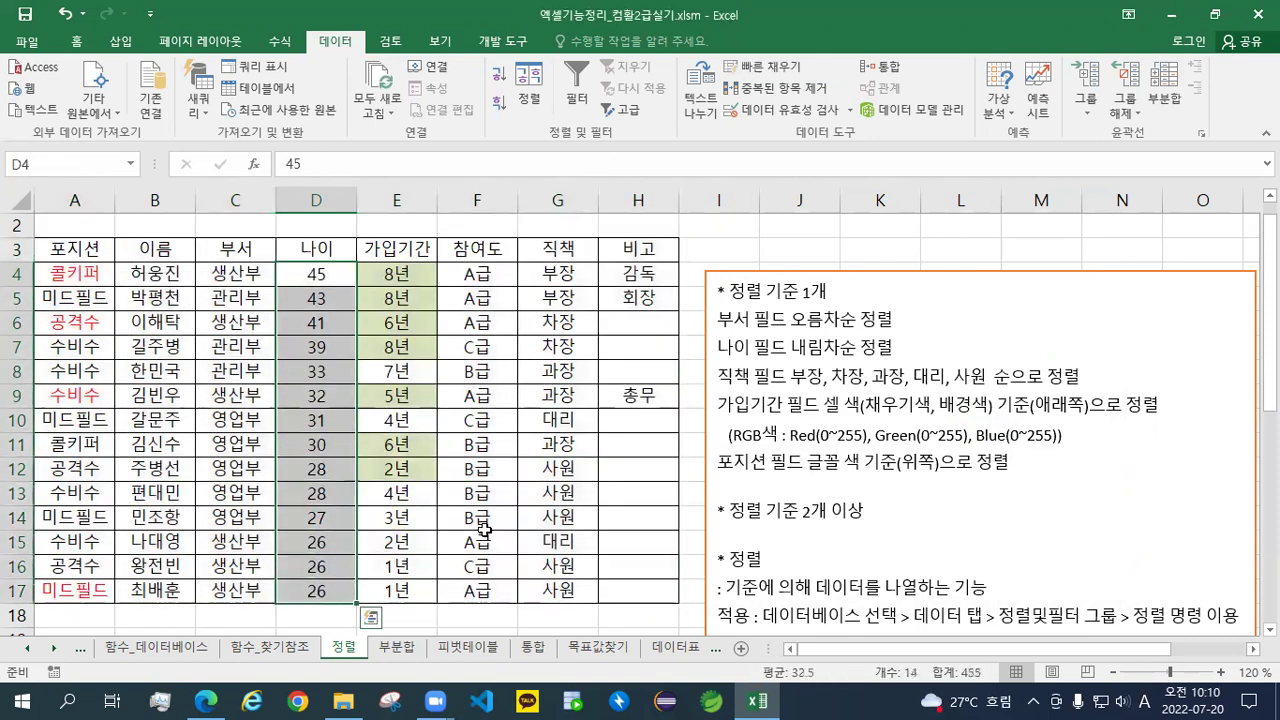
pyautogui.click(397, 408)
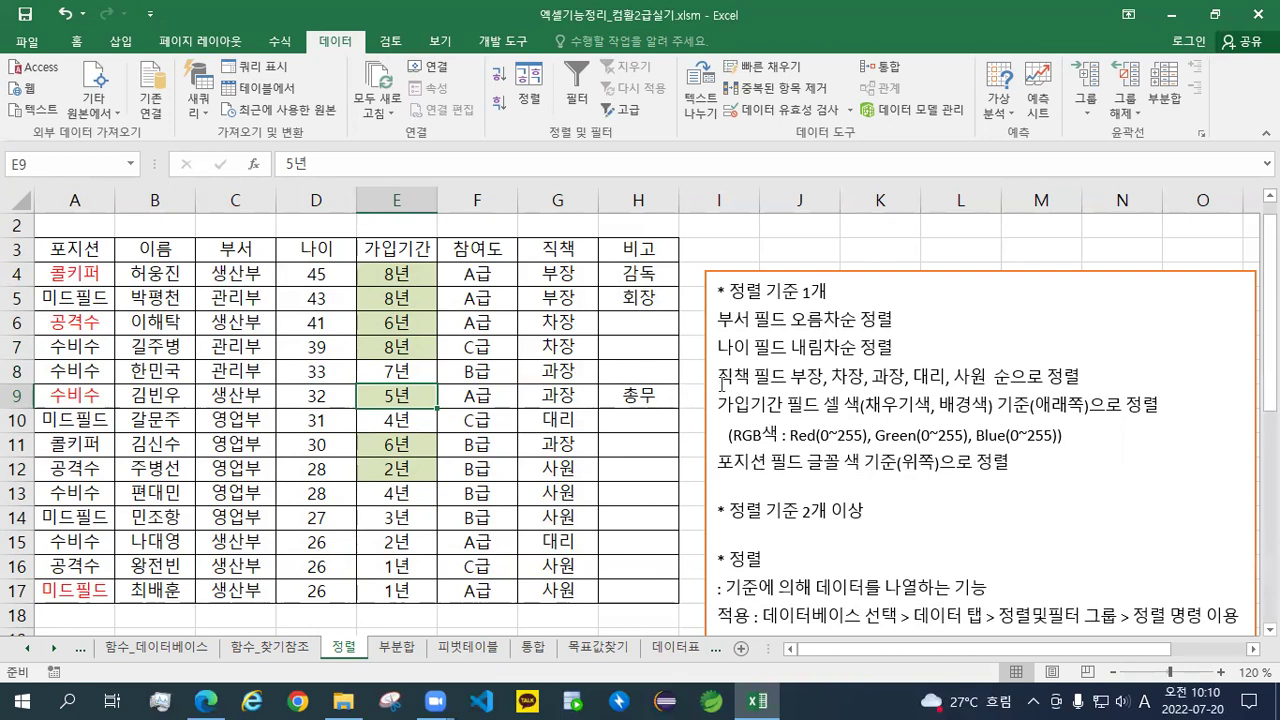
# Move the notes text box up slightly and highlight its line about sorting 직책 as 부장, 차장, 과장, 대리, 사원
pyautogui.click(776, 271)
pyautogui.moveTo(776, 272); pyautogui.dragTo(772, 226)
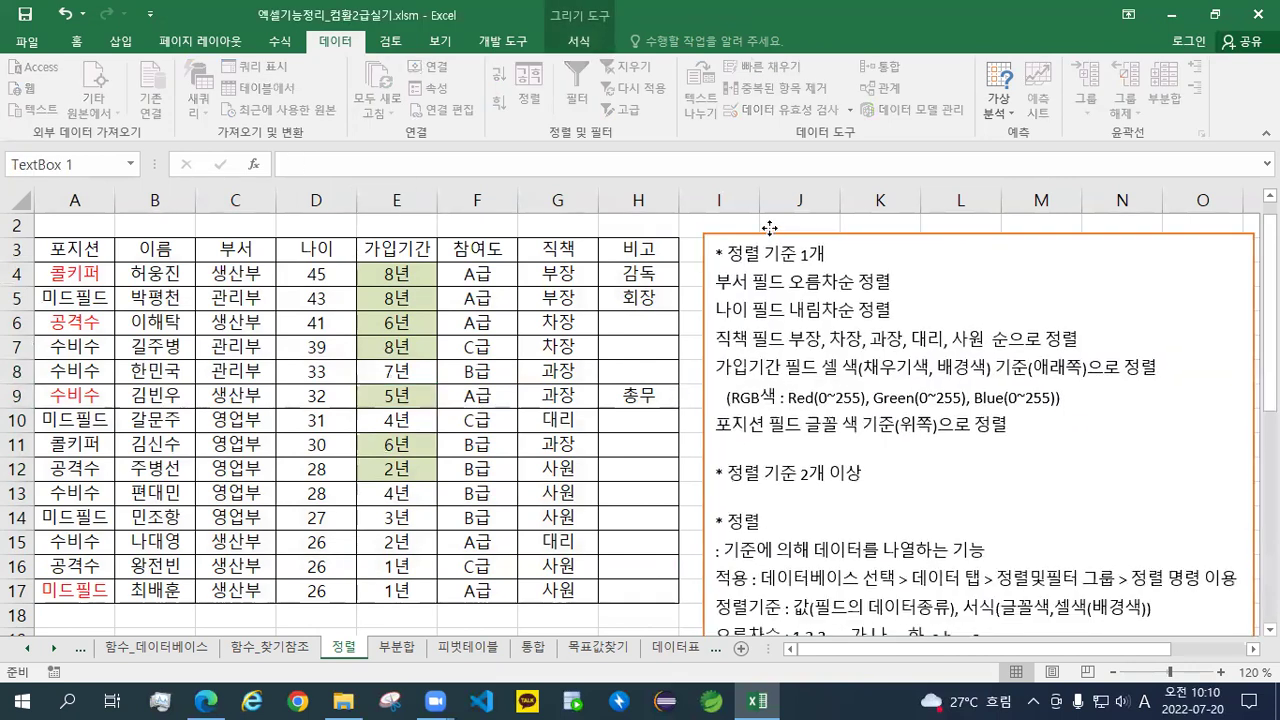
pyautogui.moveTo(712, 337); pyautogui.dragTo(990, 332)
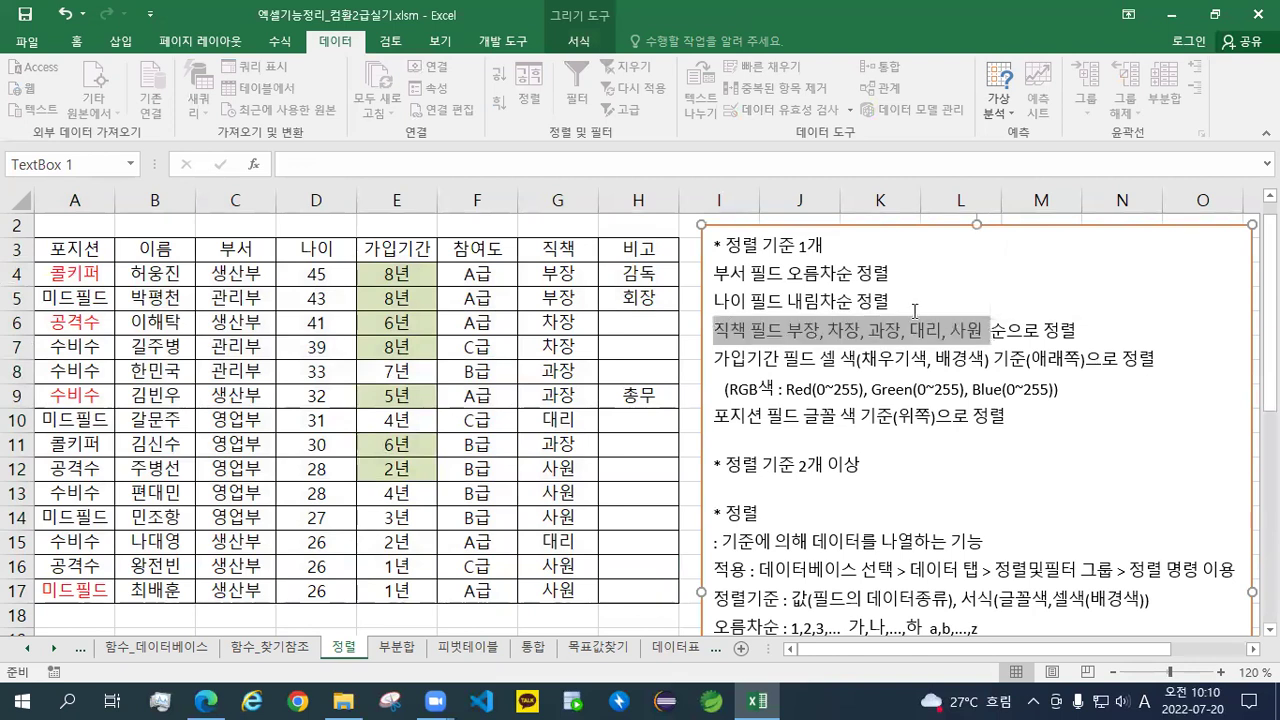
pyautogui.moveTo(1090, 341); pyautogui.dragTo(572, 358)
pyautogui.click(570, 362)
# Open the 정렬 dialog for A3:H17 and set the criterion to the 직책 column with 사용자 지정 목록 as its order
pyautogui.moveTo(78, 252); pyautogui.dragTo(670, 598)
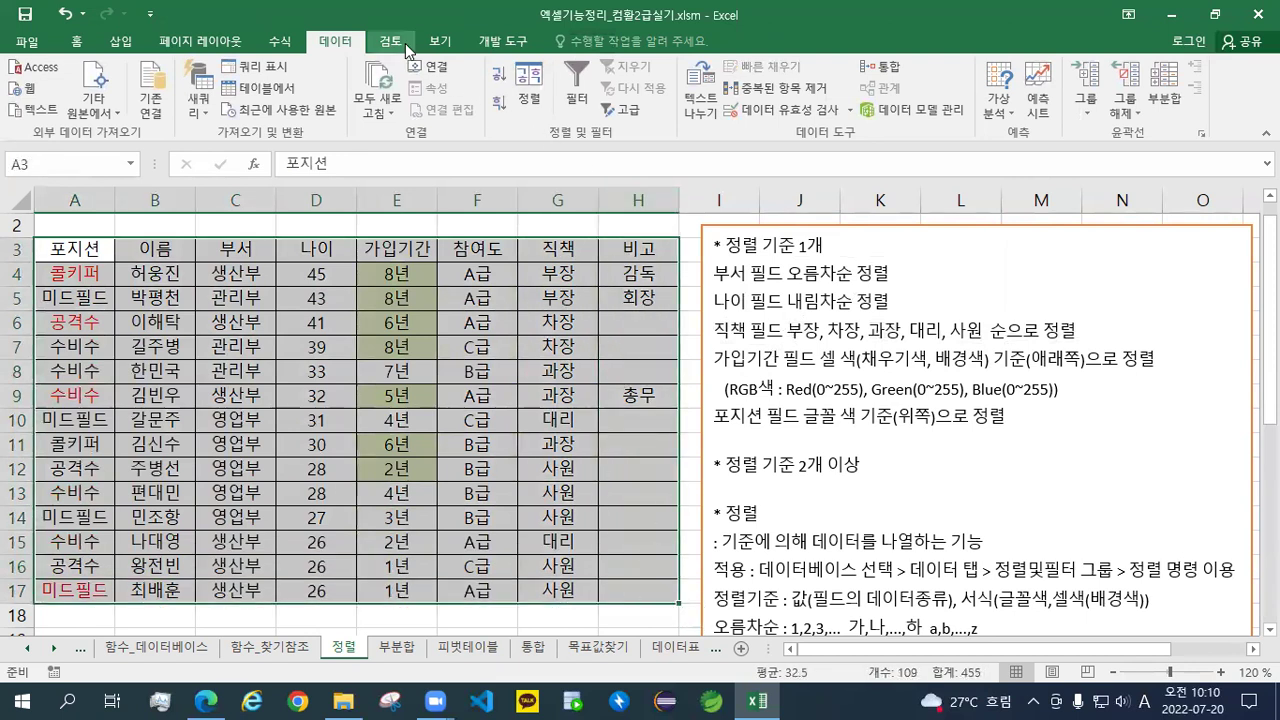
pyautogui.click(527, 98)
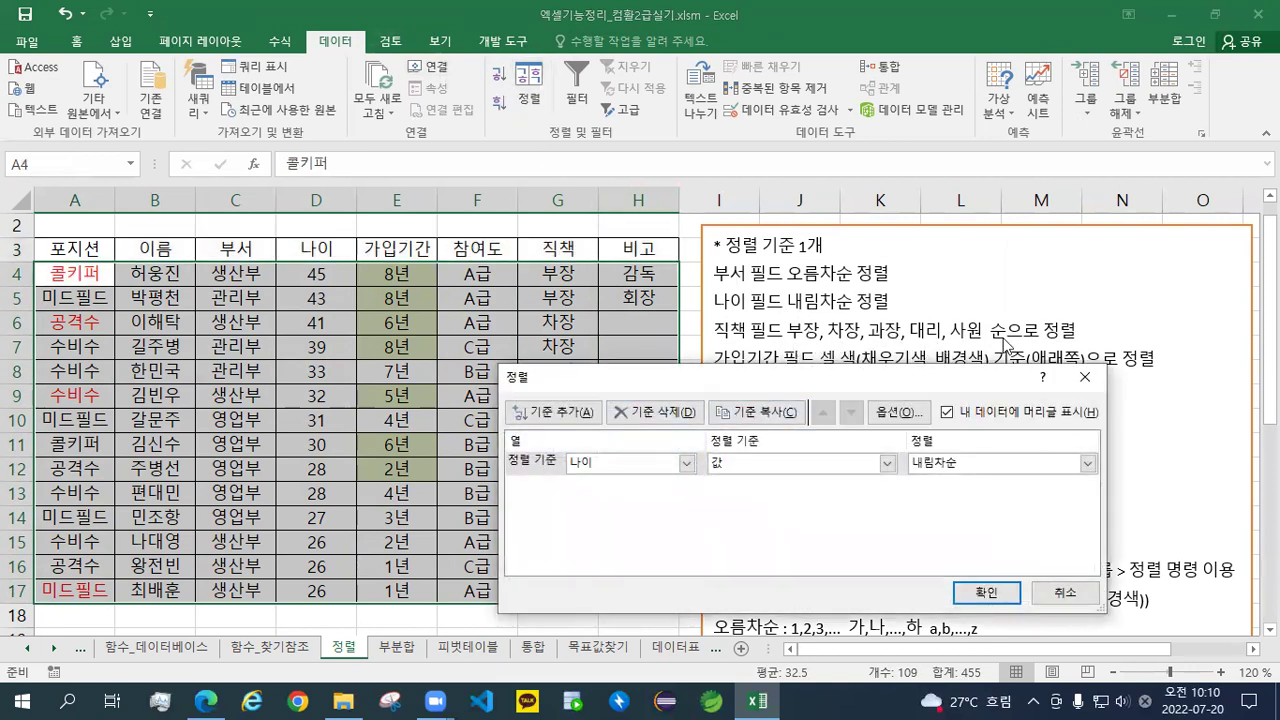
pyautogui.click(641, 467)
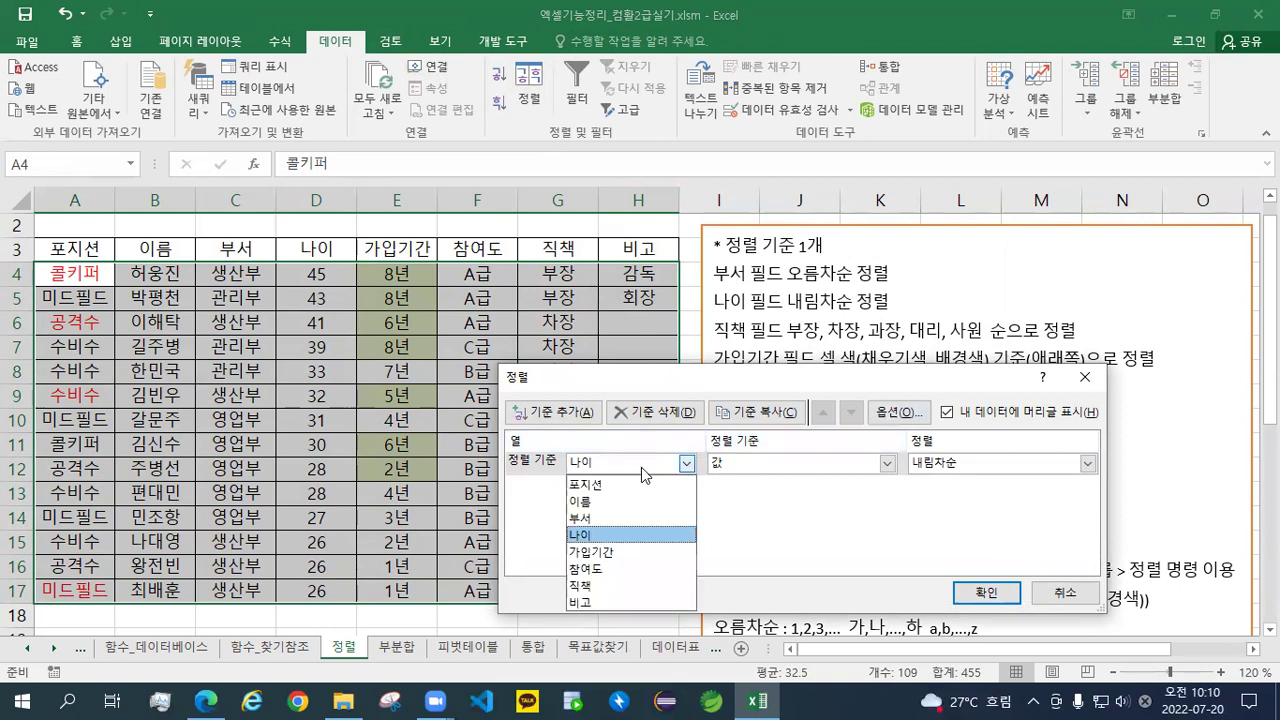
pyautogui.click(590, 595)
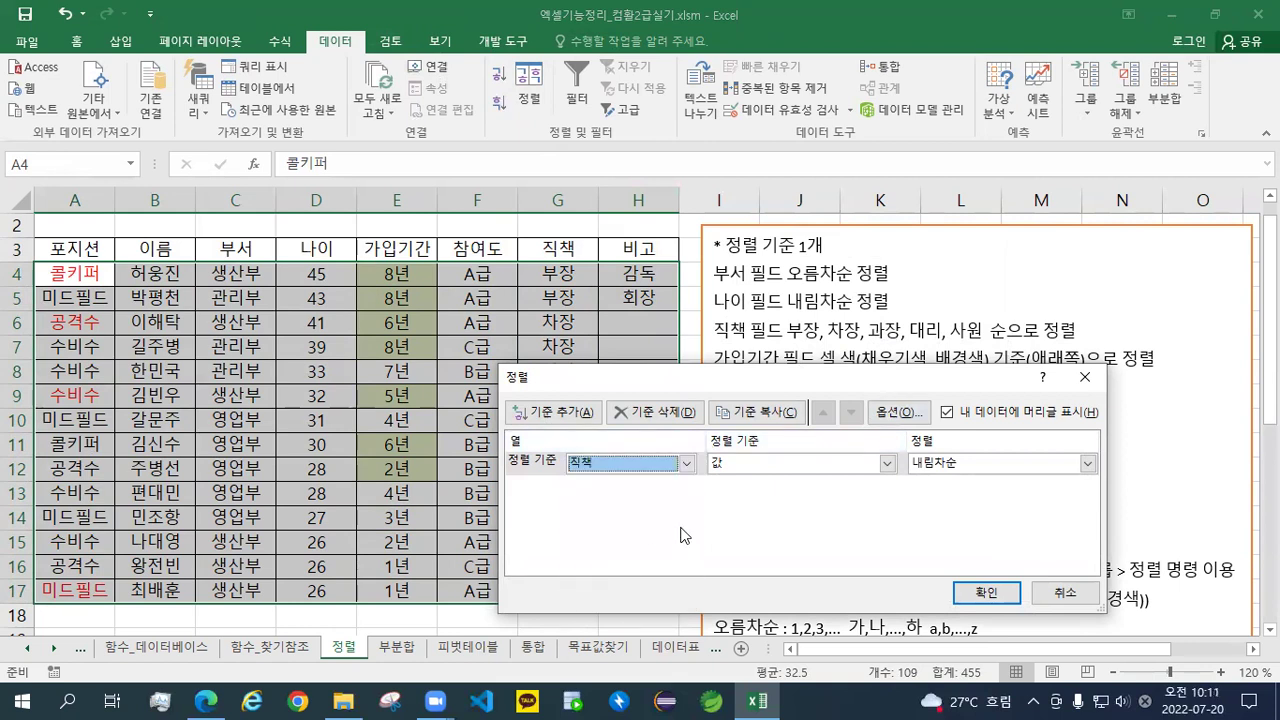
pyautogui.click(926, 465)
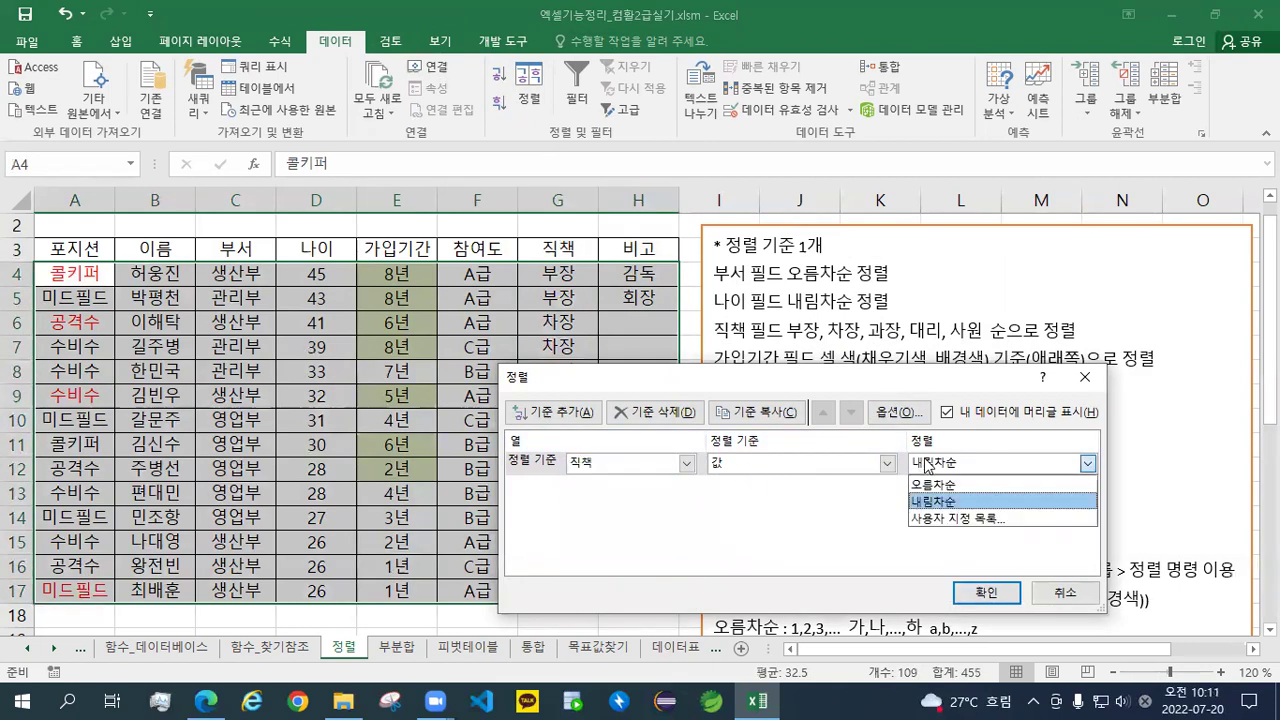
pyautogui.click(929, 520)
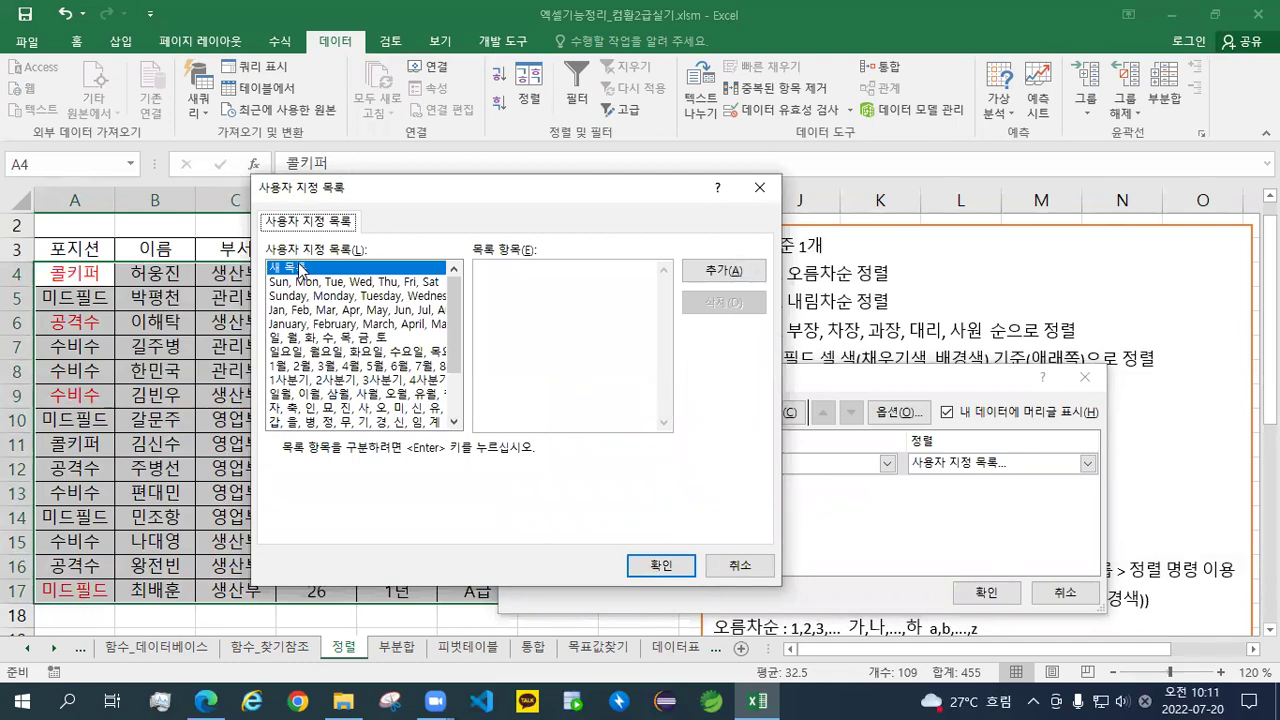
# Add a new custom list with the entries 부장, 차장, 과장, 대리, 사원 in that order
pyautogui.moveTo(458, 300)
pyautogui.mouseDown()
pyautogui.moveTo(440, 392)
pyautogui.moveTo(438, 288)
pyautogui.mouseUp()
pyautogui.click(283, 270)
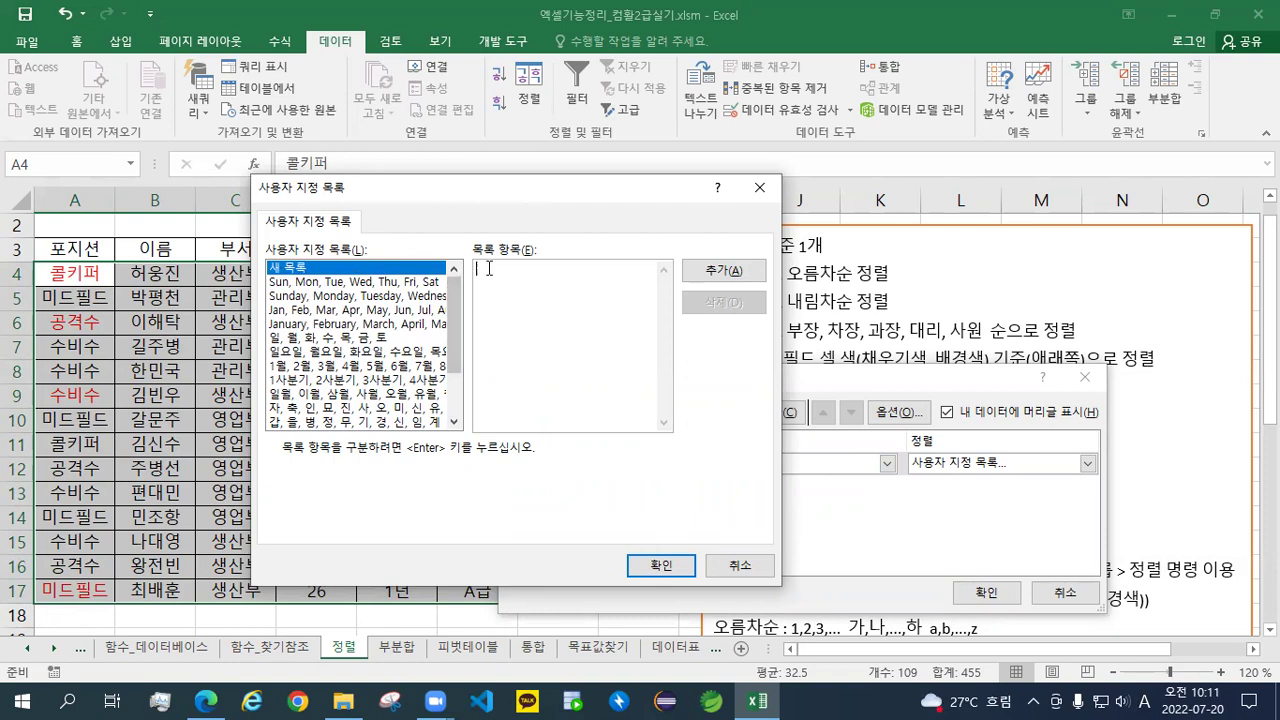
pyautogui.moveTo(549, 189); pyautogui.dragTo(505, 206)
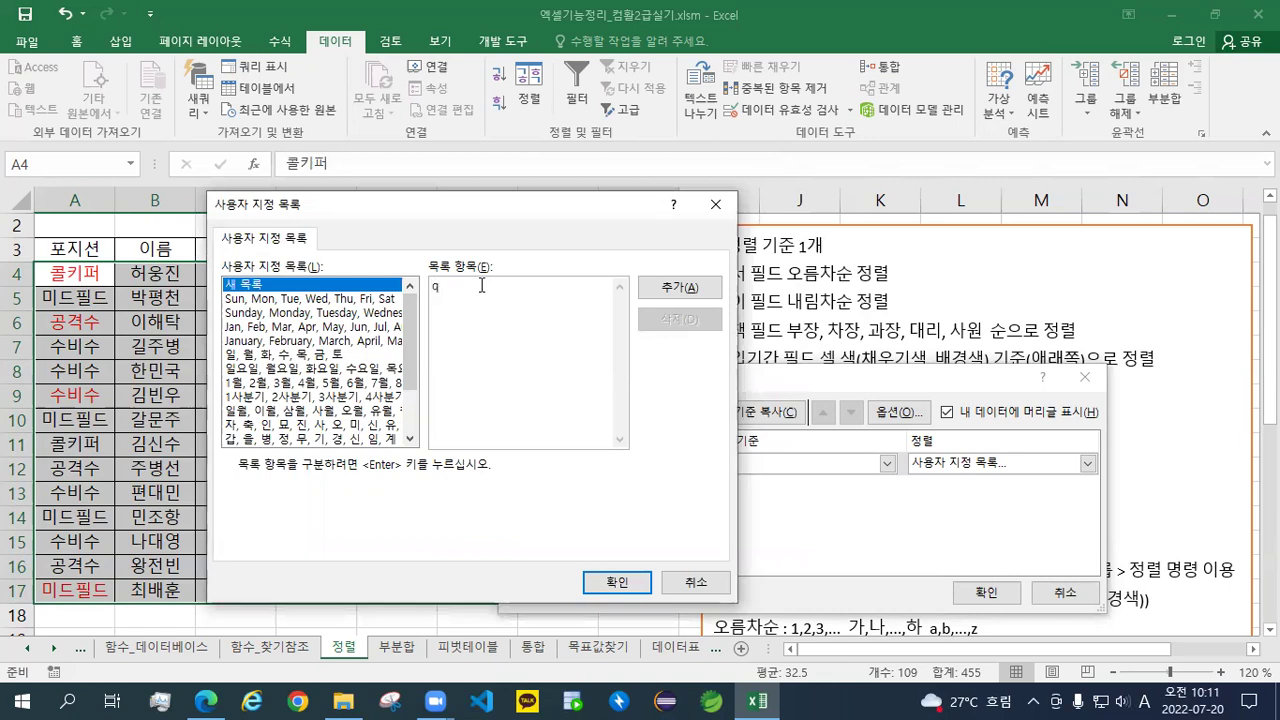
pyautogui.press('Hangul')
pyautogui.write('부자')
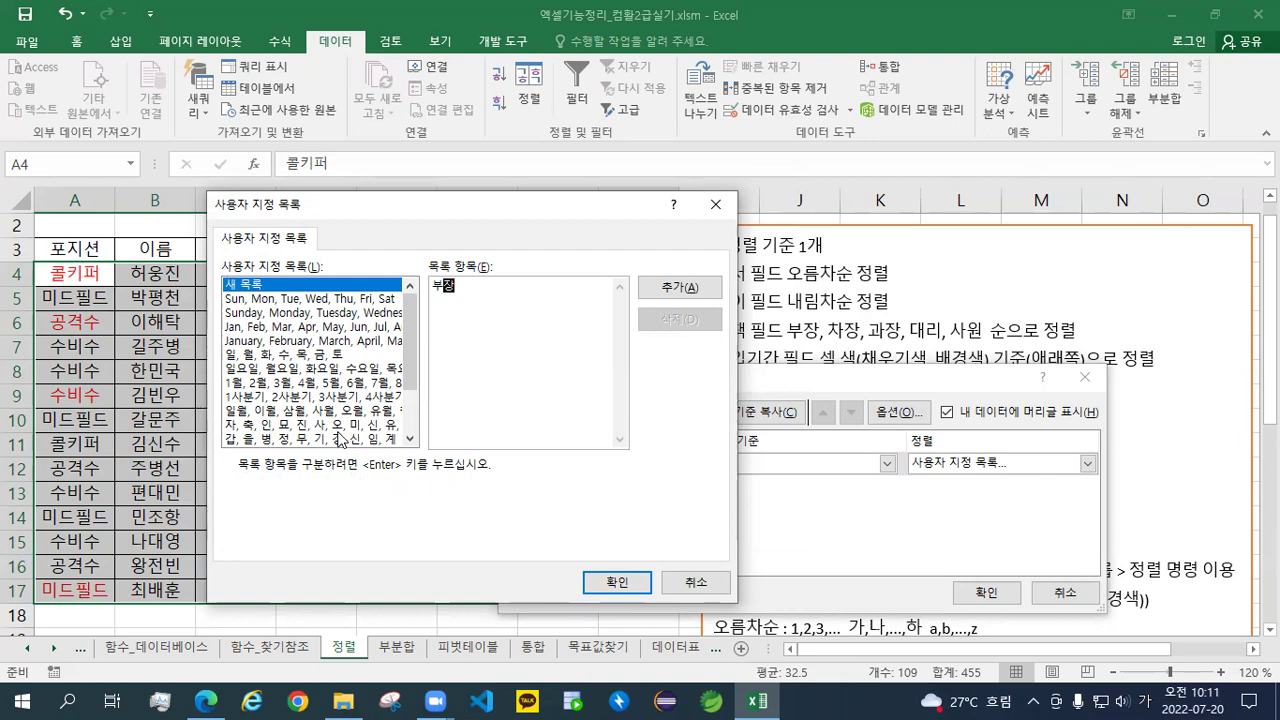
pyautogui.press('Return')
pyautogui.write('차장')
pyautogui.press('Return')
pyautogui.write('과장')
pyautogui.press('Return')
pyautogui.write('대리')
pyautogui.press('Return')
pyautogui.write('사원')
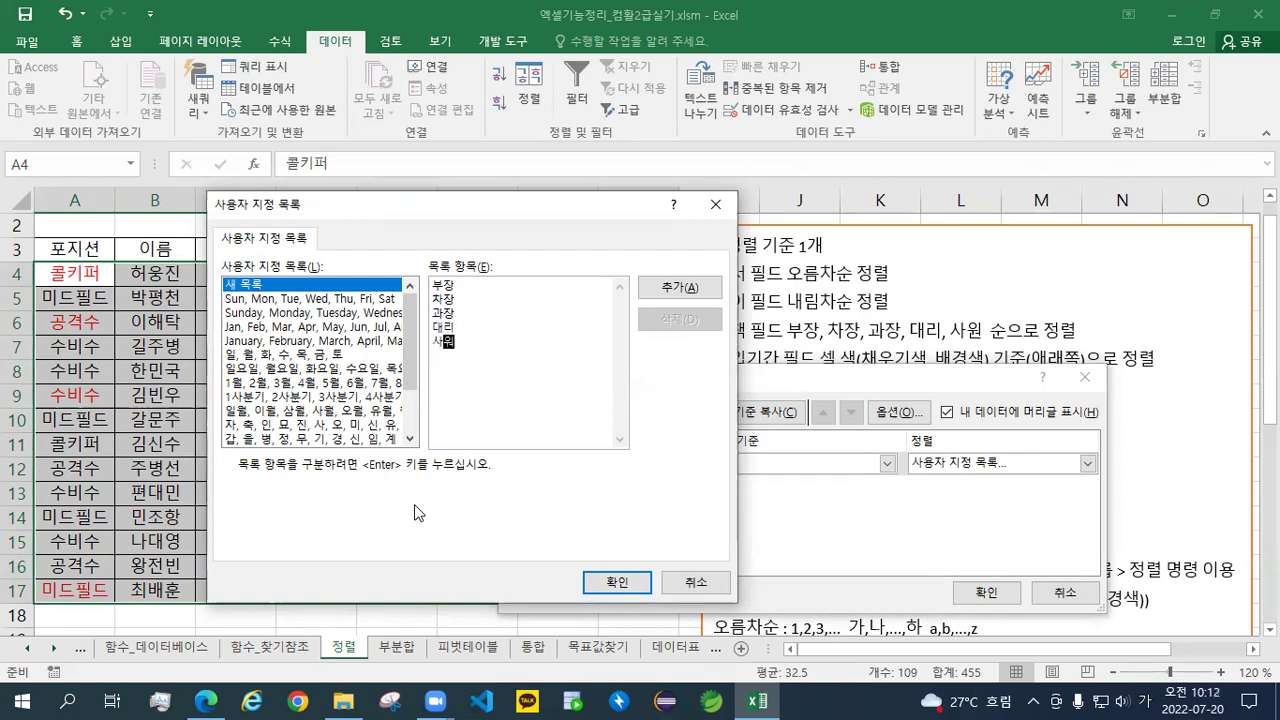
pyautogui.click(676, 289)
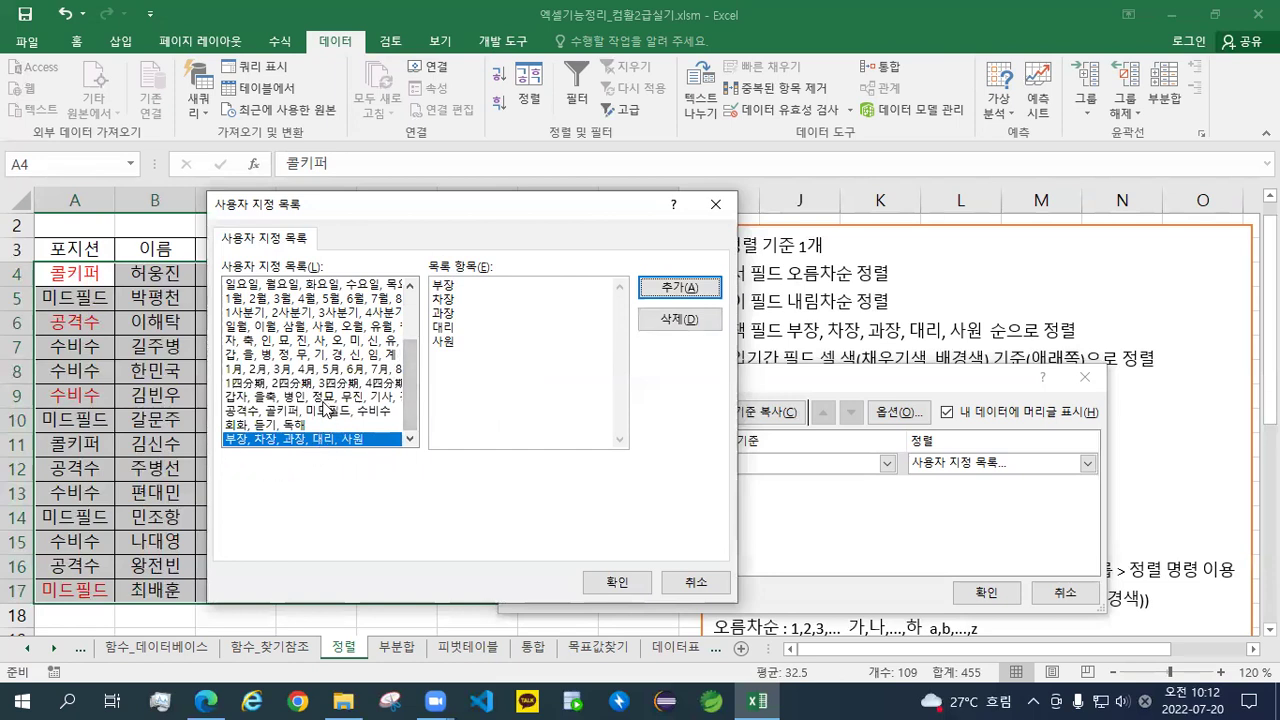
# Examine the entries of the new 직책 list, the other user-made lists and the built-in 갑자 list to compare which can be edited
pyautogui.click(296, 439)
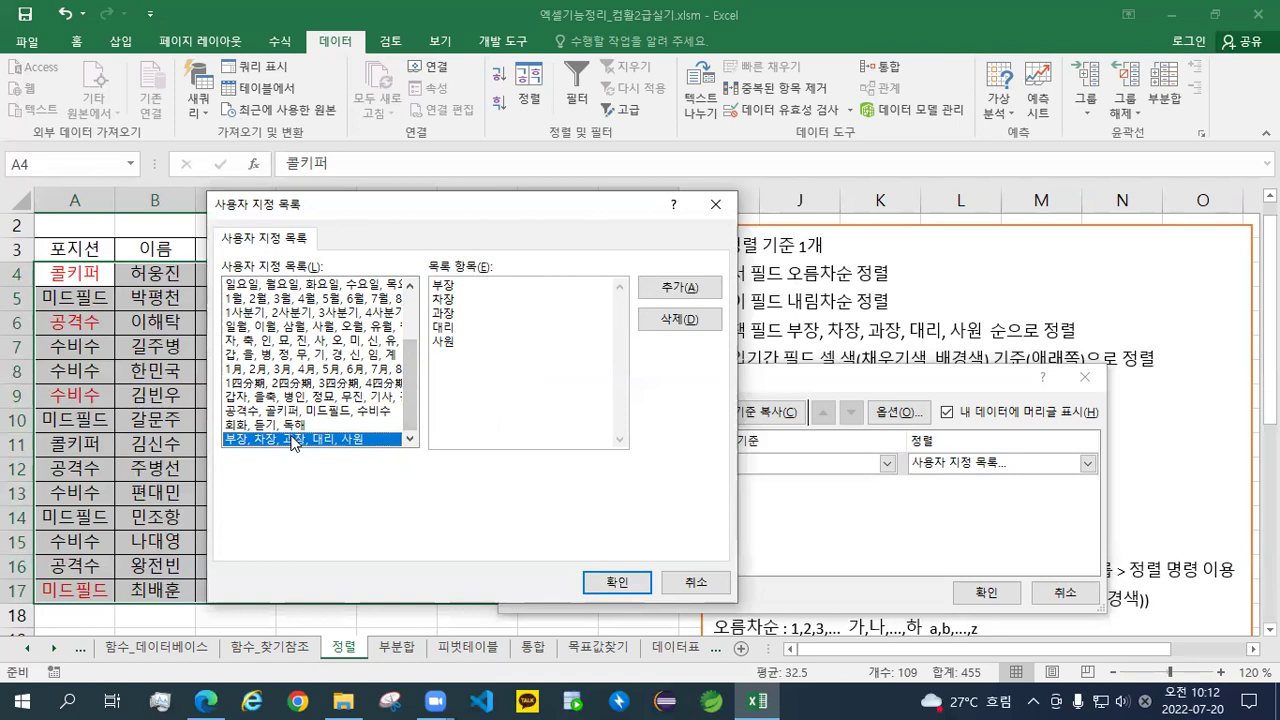
pyautogui.press('Up')
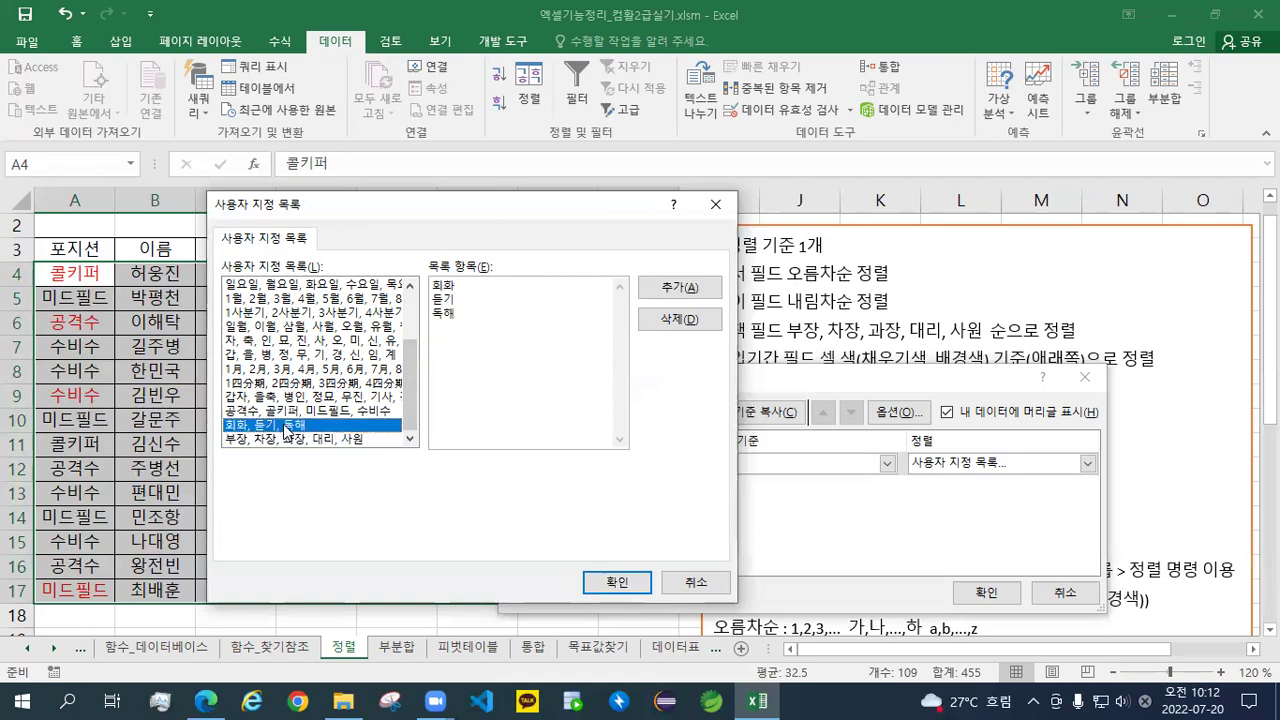
pyautogui.click(316, 412)
pyautogui.click(288, 426)
pyautogui.click(317, 396)
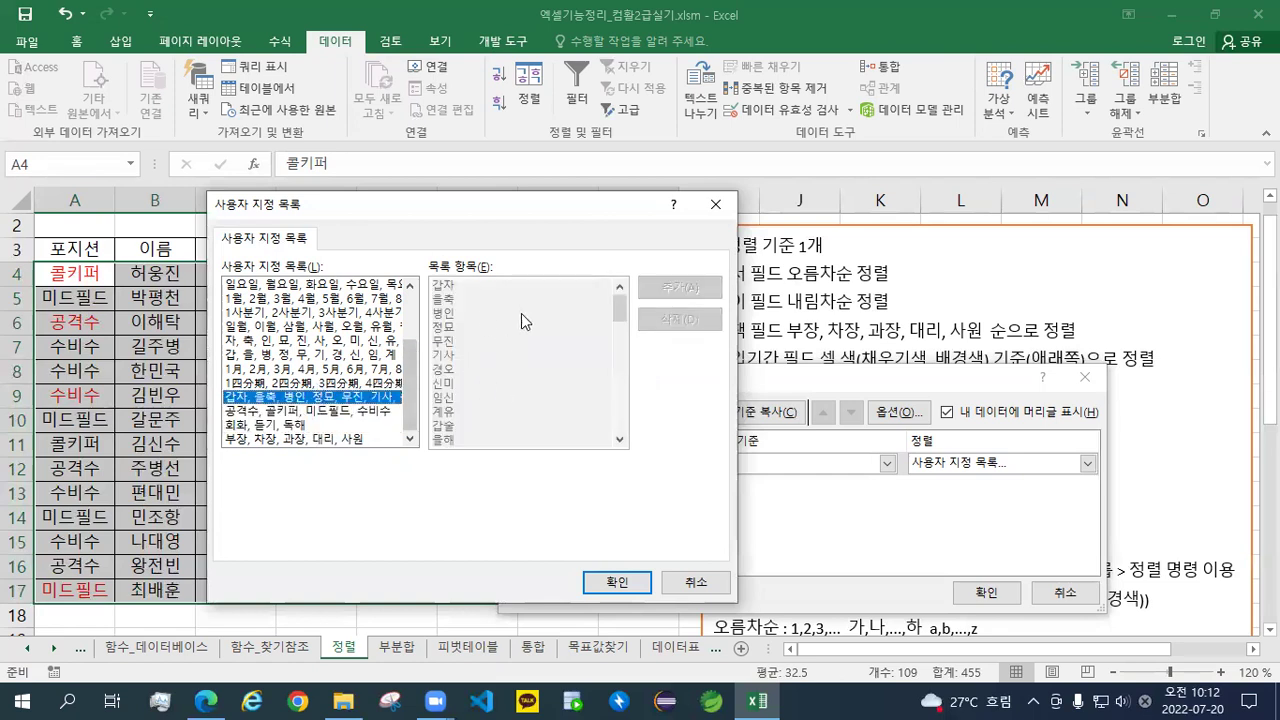
pyautogui.click(340, 411)
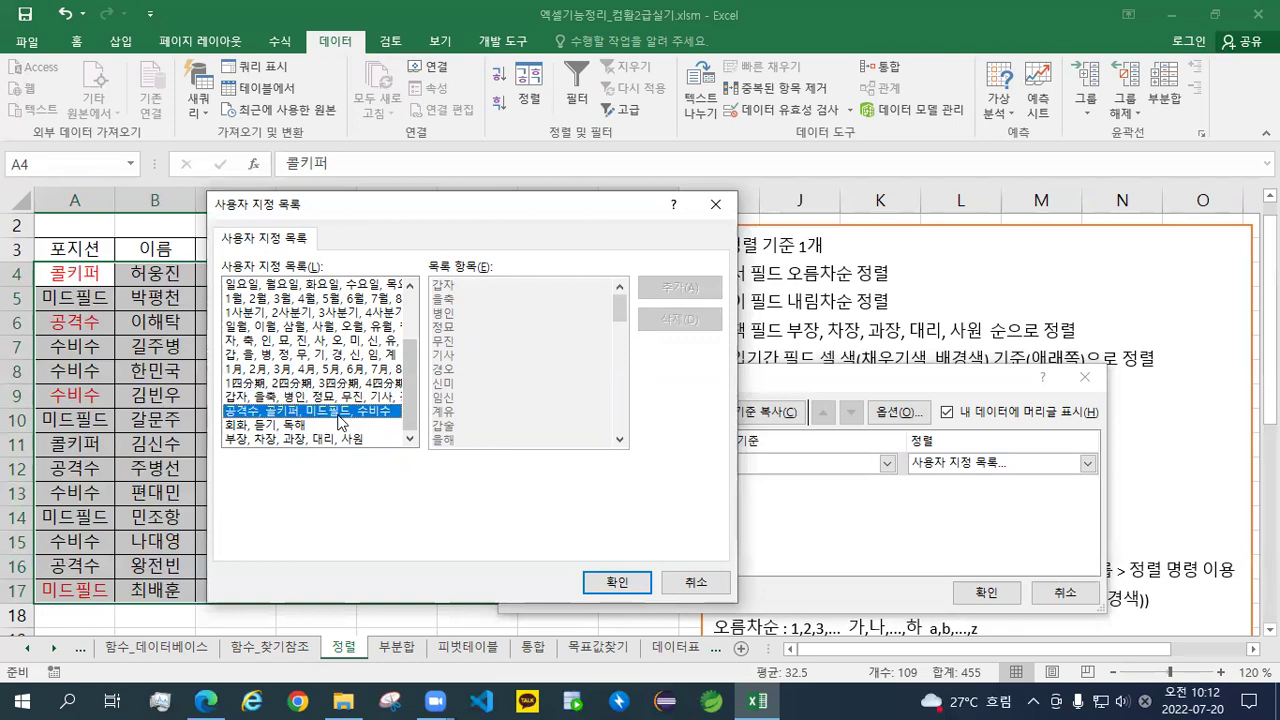
pyautogui.click(280, 424)
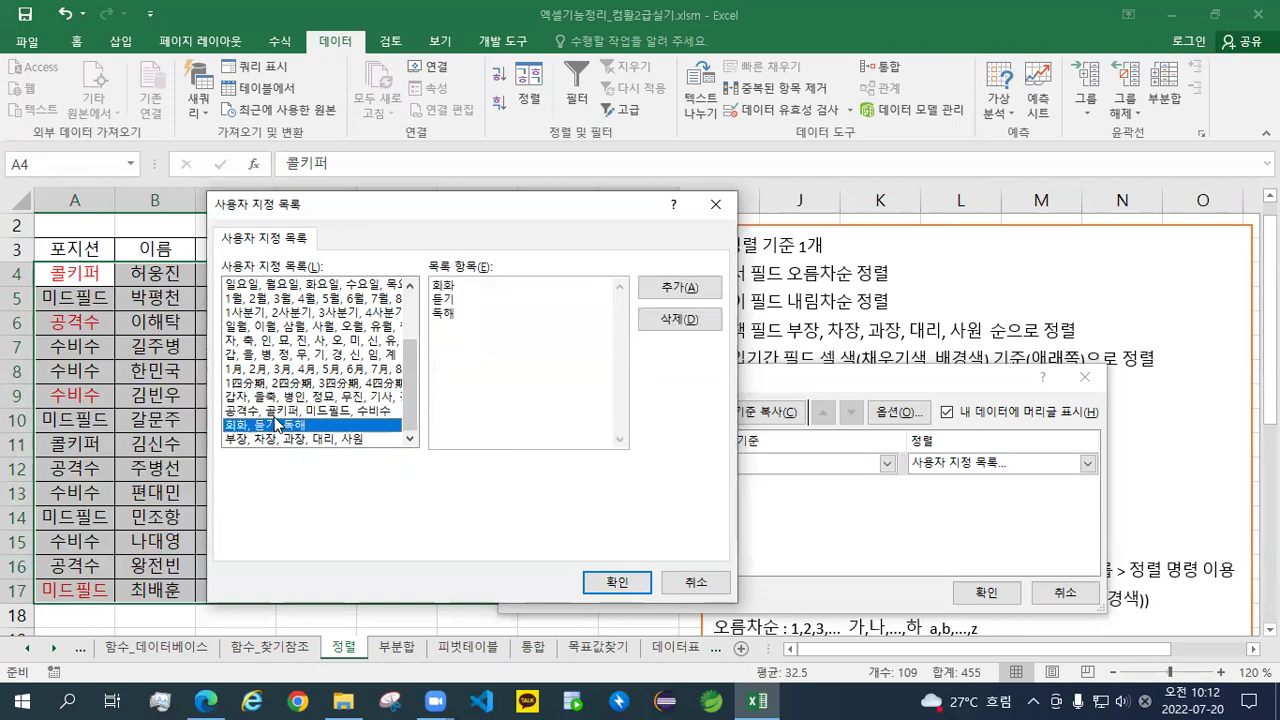
pyautogui.click(298, 411)
pyautogui.click(307, 398)
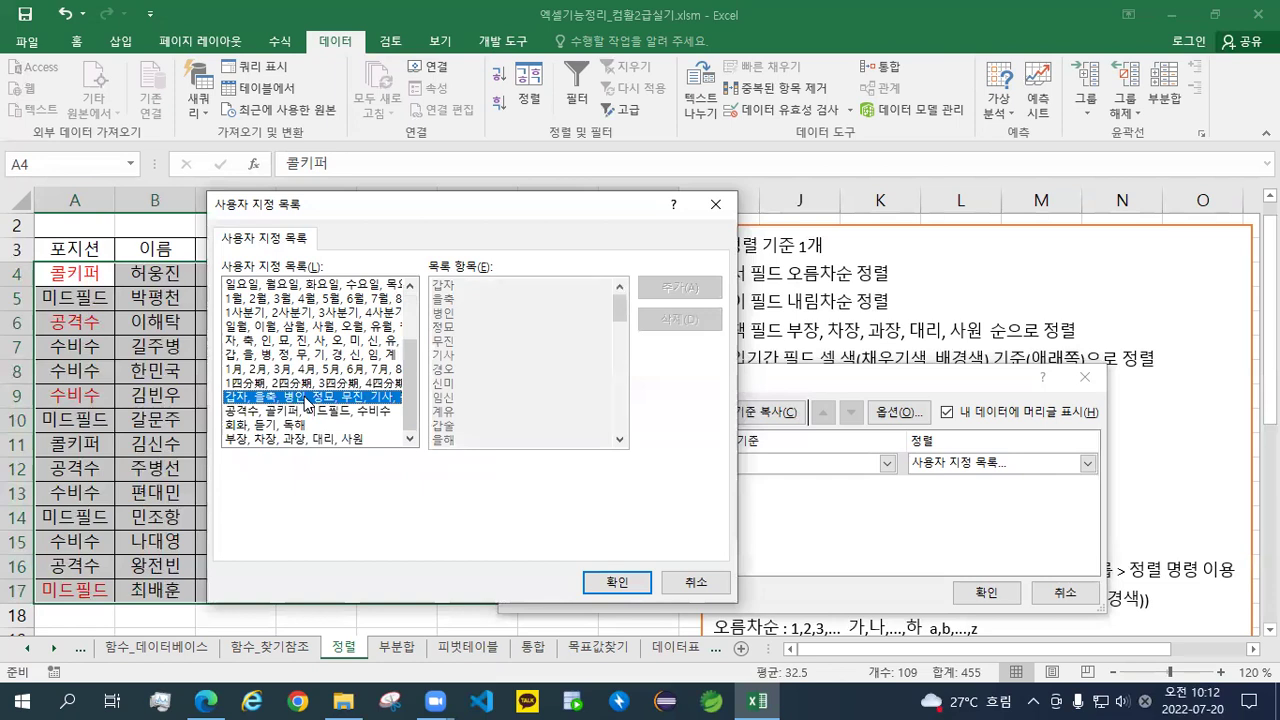
# Delete the custom list that begins with 공격수 and ends with 수비수, confirming the deletion
pyautogui.click(352, 411)
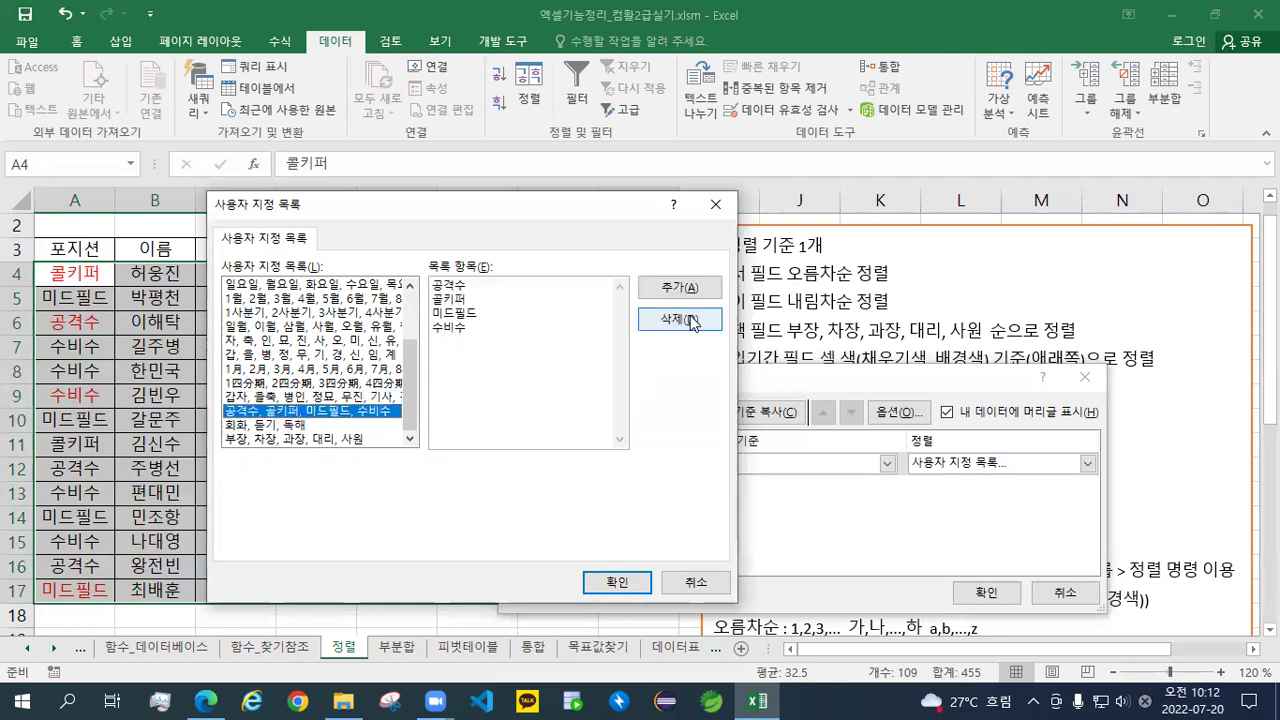
pyautogui.click(488, 308)
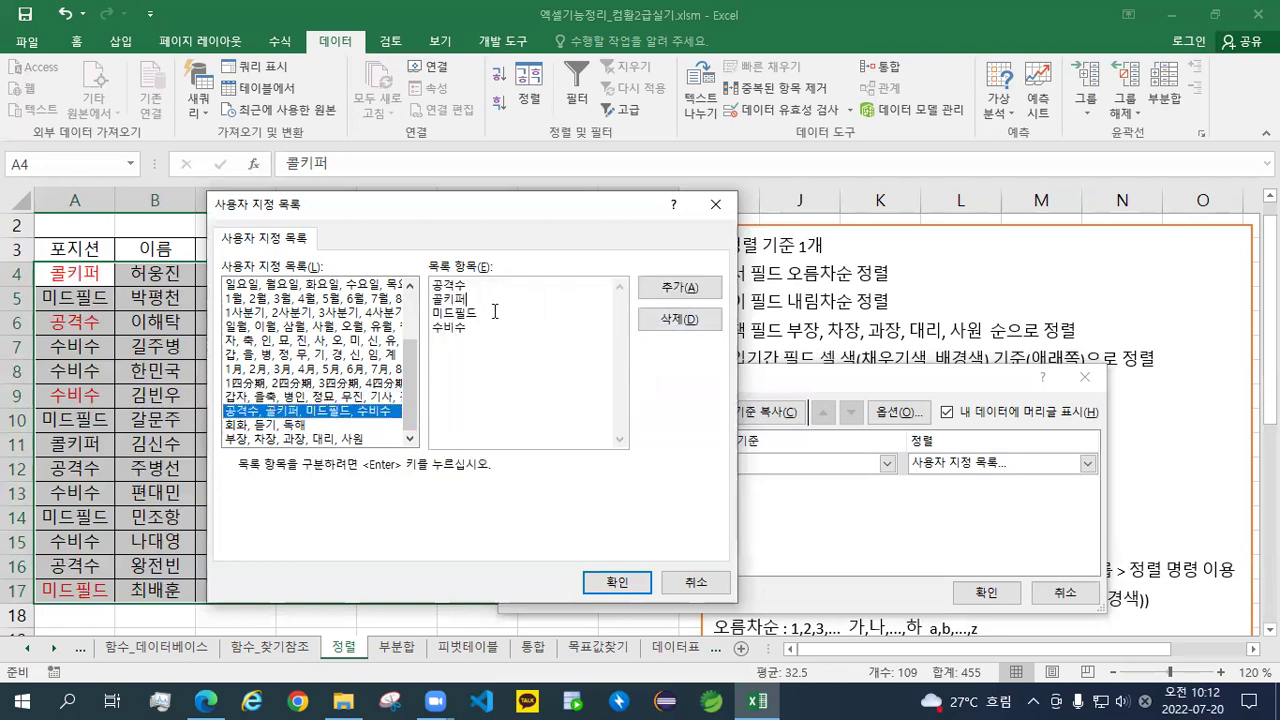
pyautogui.click(661, 330)
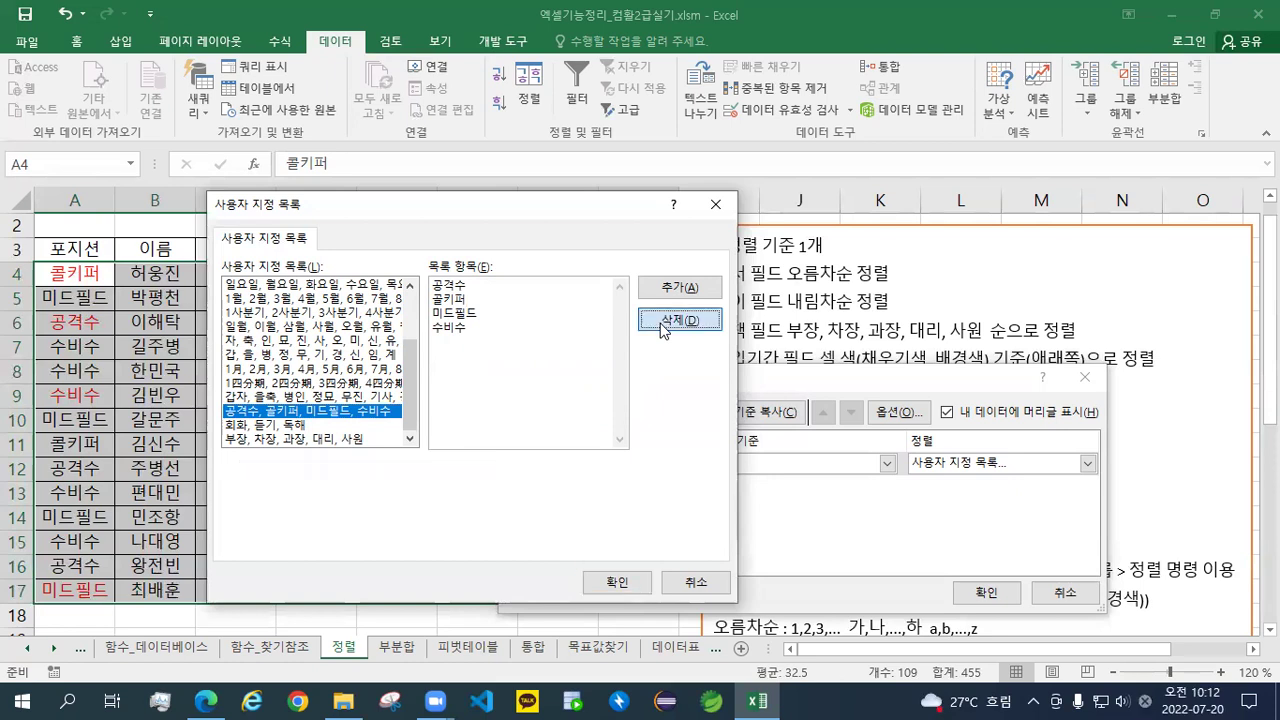
pyautogui.click(565, 398)
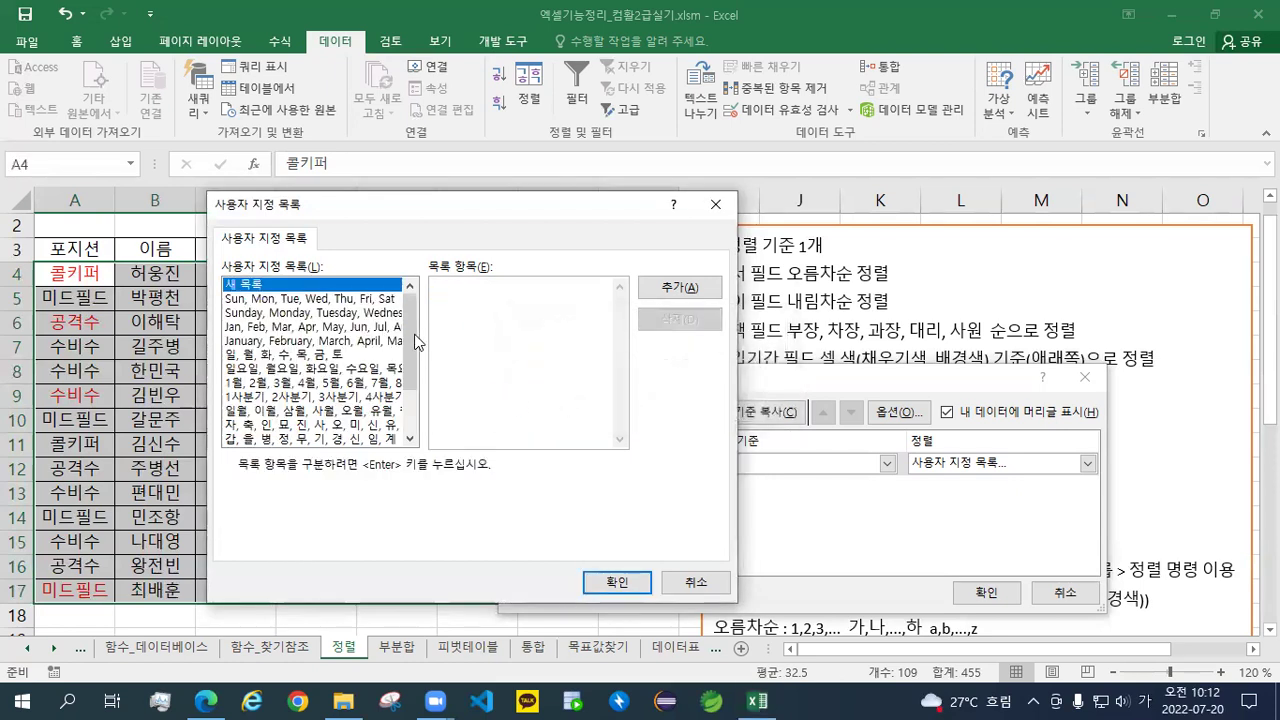
# Delete the custom list 회화, 듣기, 독해 and confirm the deletion
pyautogui.moveTo(416, 342); pyautogui.dragTo(416, 384)
pyautogui.click(276, 430)
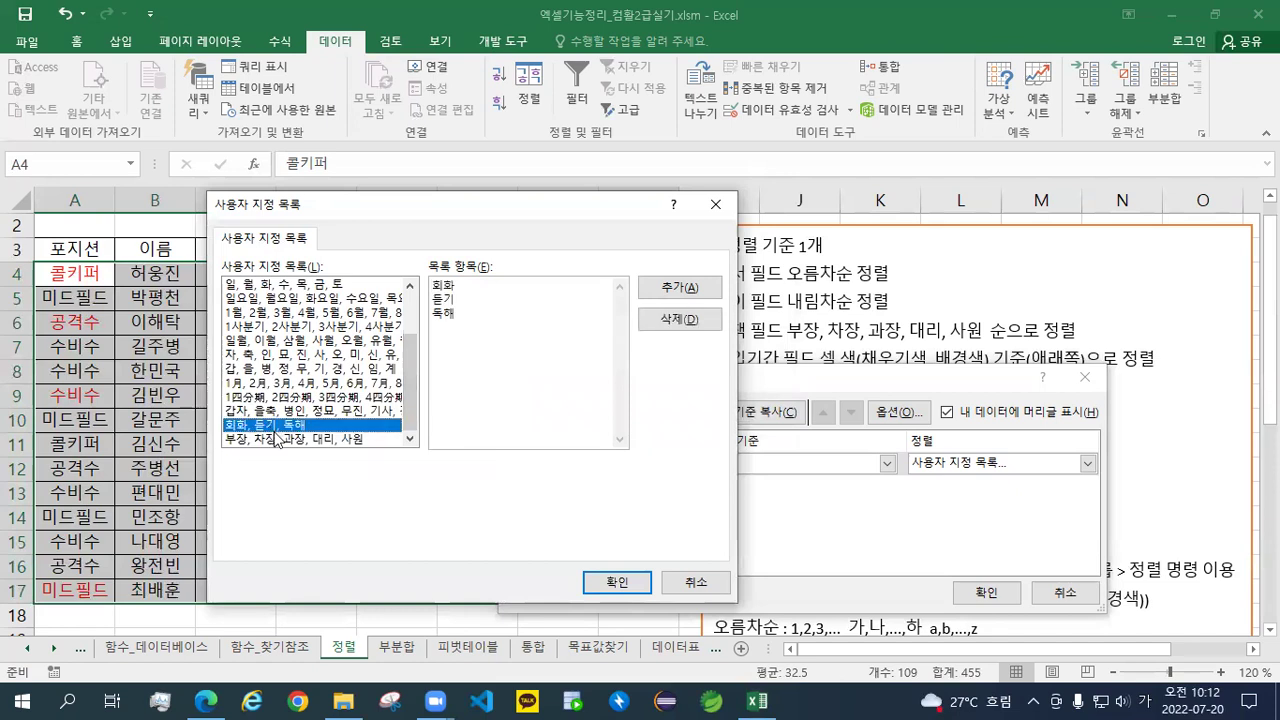
pyautogui.click(452, 316)
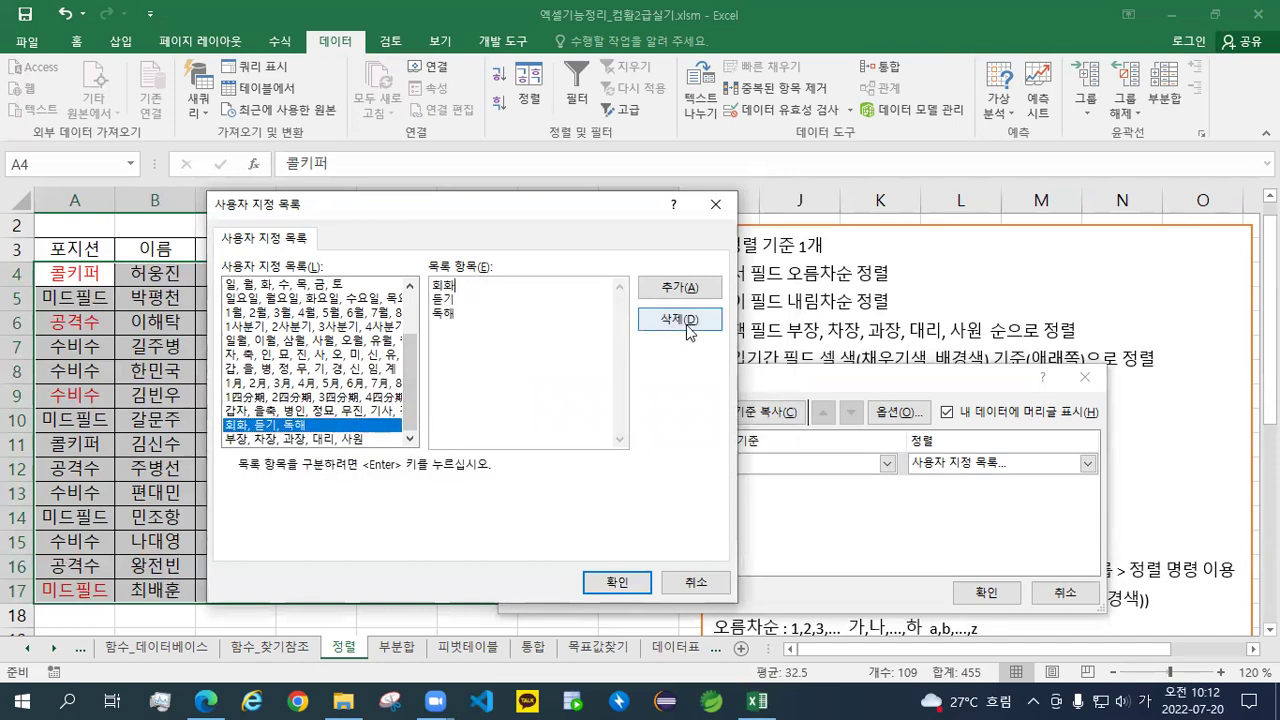
pyautogui.write('ㅂㅈㅈㄷ')
pyautogui.click(679, 322)
pyautogui.click(567, 401)
# Choose the custom list 부장, 차장, 과장, 대리, 사원 as the order for 직책 and run the sort
pyautogui.scroll(-2, 396, 355)
pyautogui.click(279, 440)
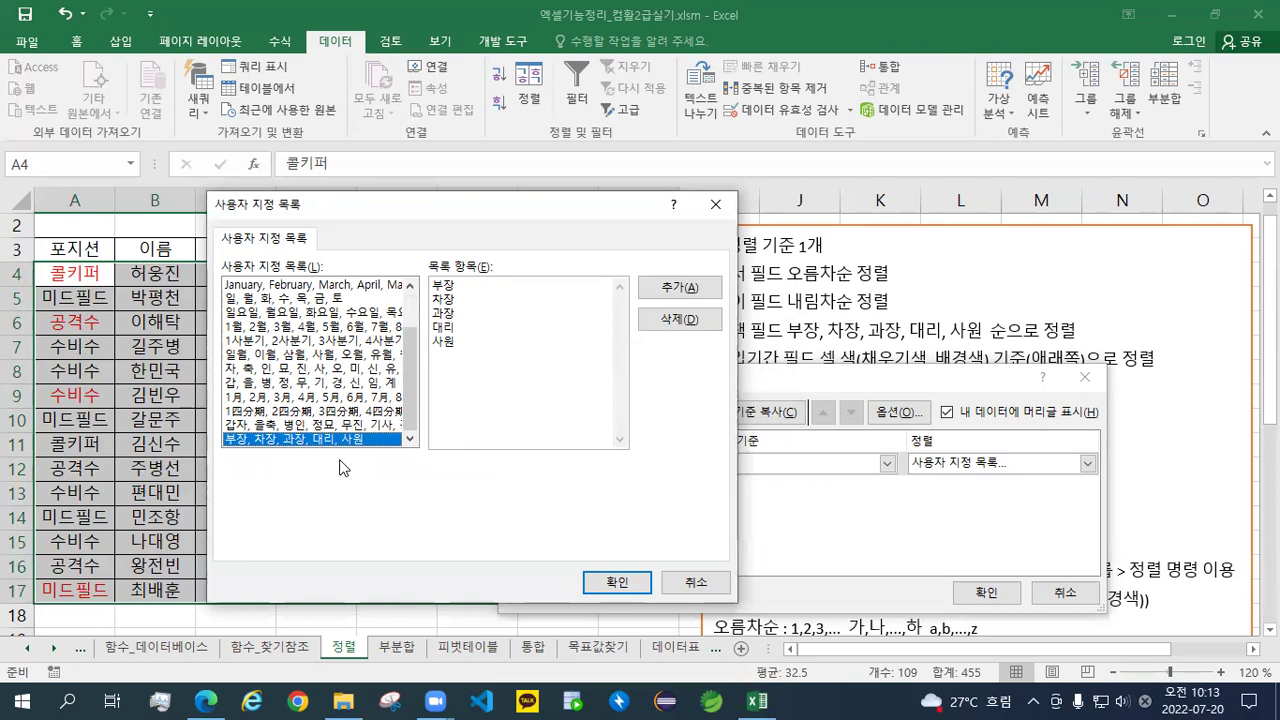
pyautogui.click(617, 582)
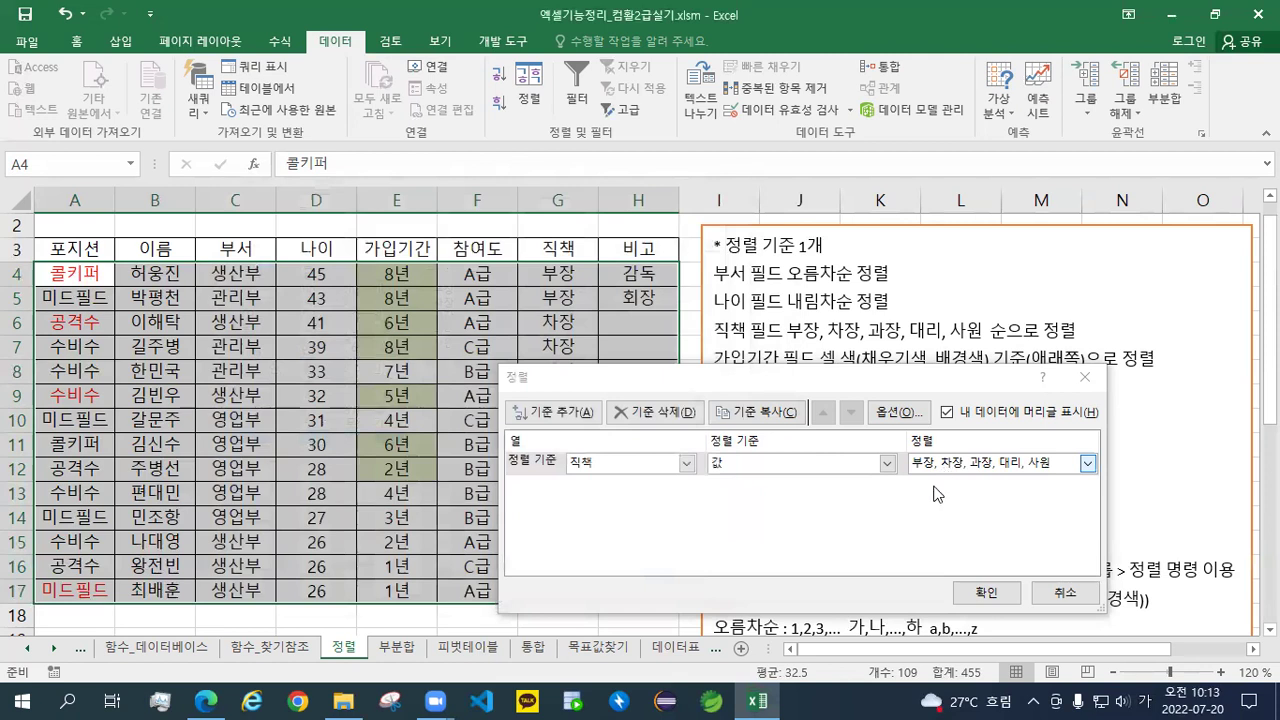
pyautogui.click(986, 593)
# Check the order of the 직책 column against the notes on custom lists and the first three single-criterion sorts
pyautogui.moveTo(565, 278); pyautogui.dragTo(556, 590)
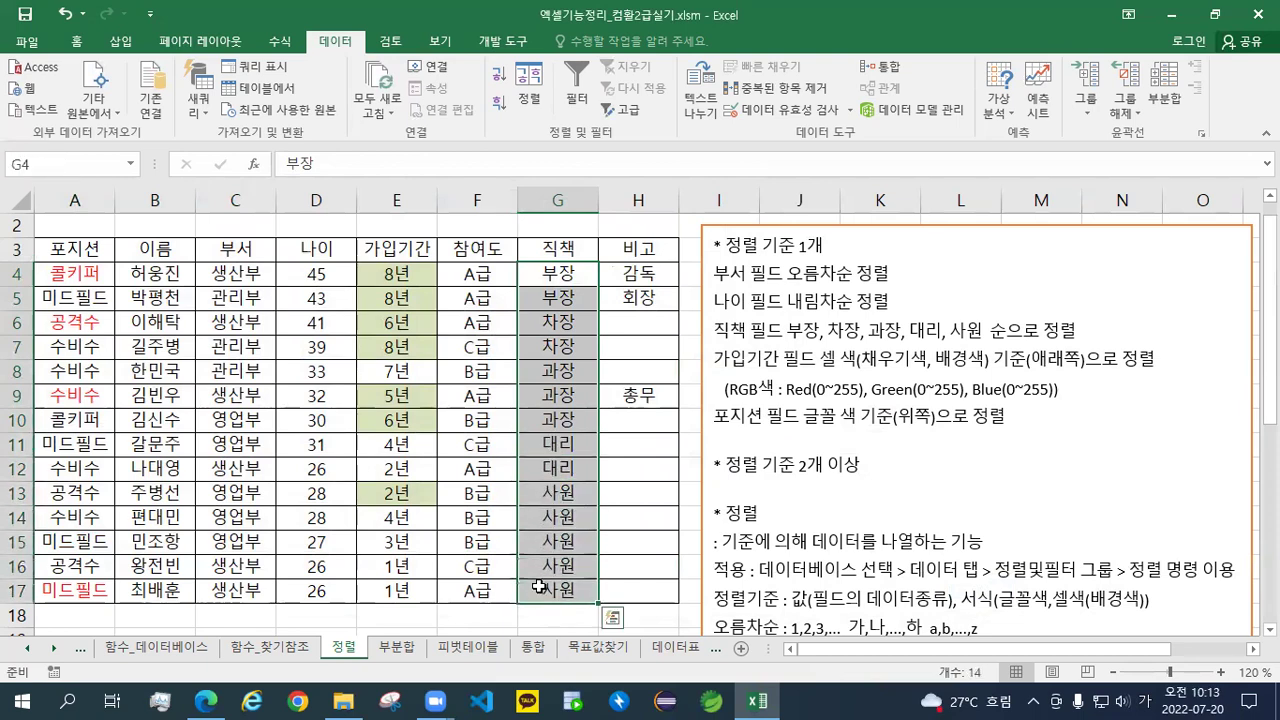
pyautogui.scroll(-3, 953, 500)
pyautogui.moveTo(844, 466); pyautogui.dragTo(1079, 467)
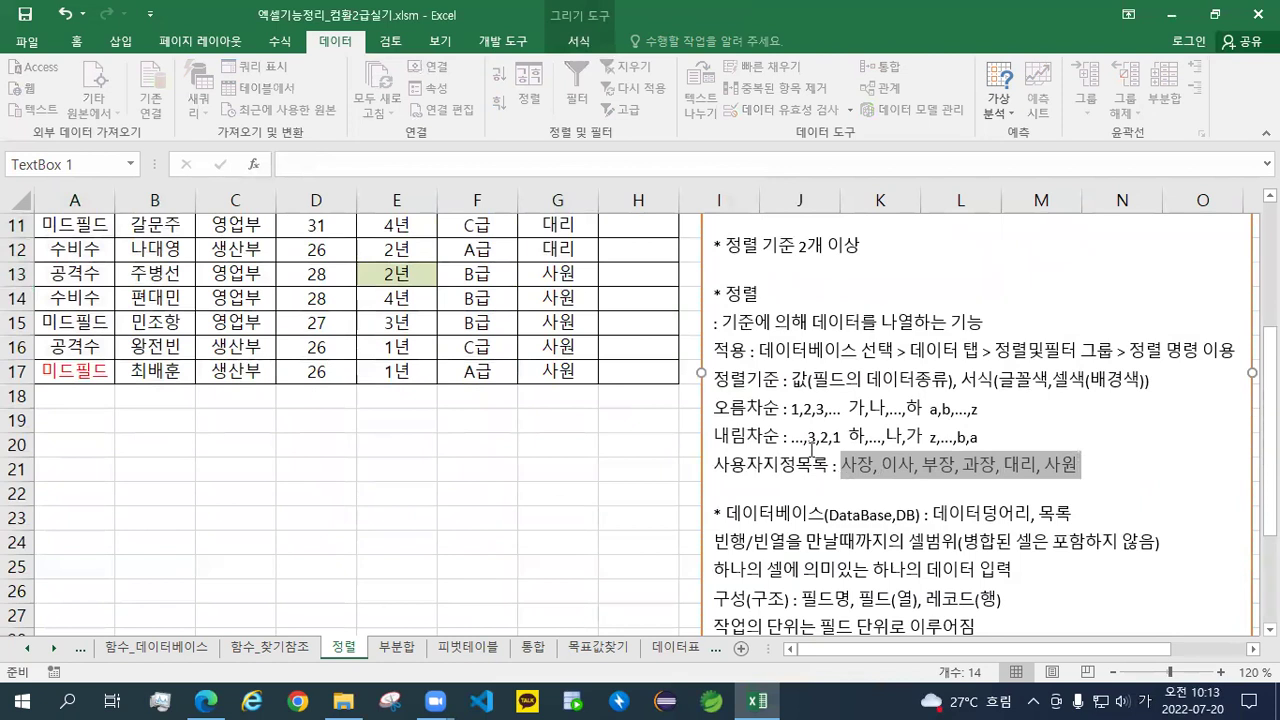
pyautogui.scroll(3, 447, 320)
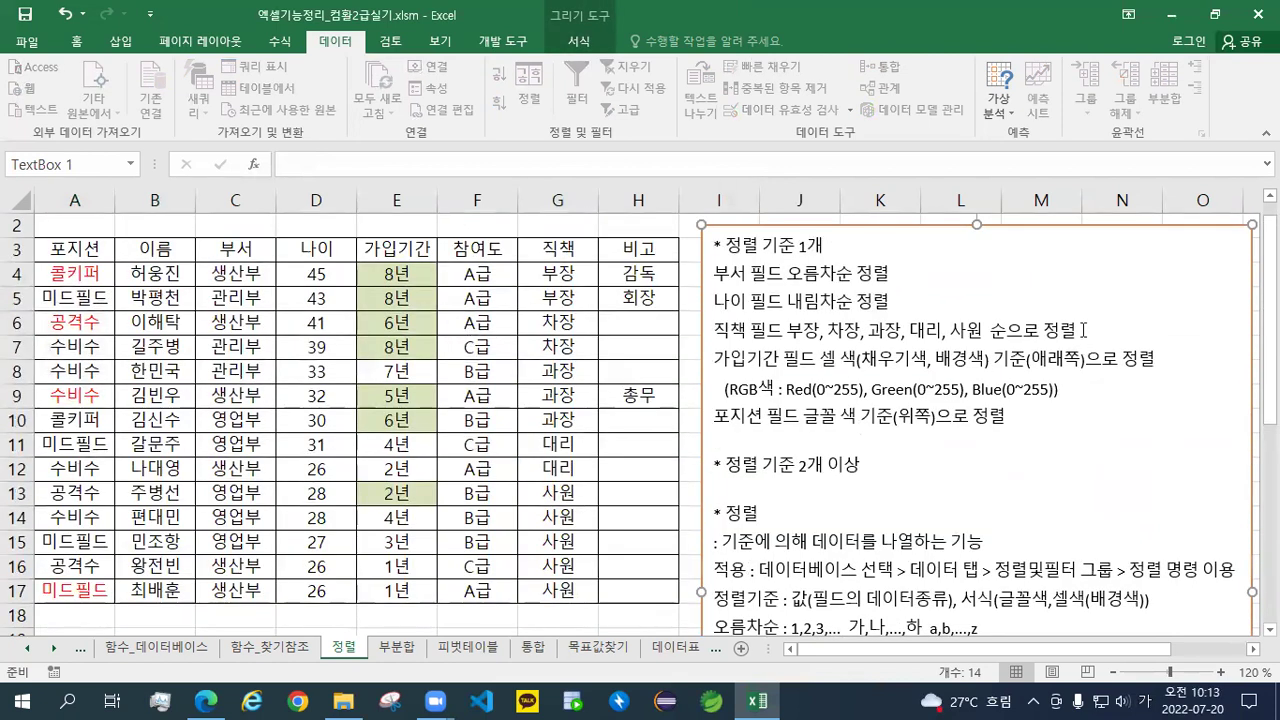
pyautogui.moveTo(1083, 330); pyautogui.dragTo(716, 285)
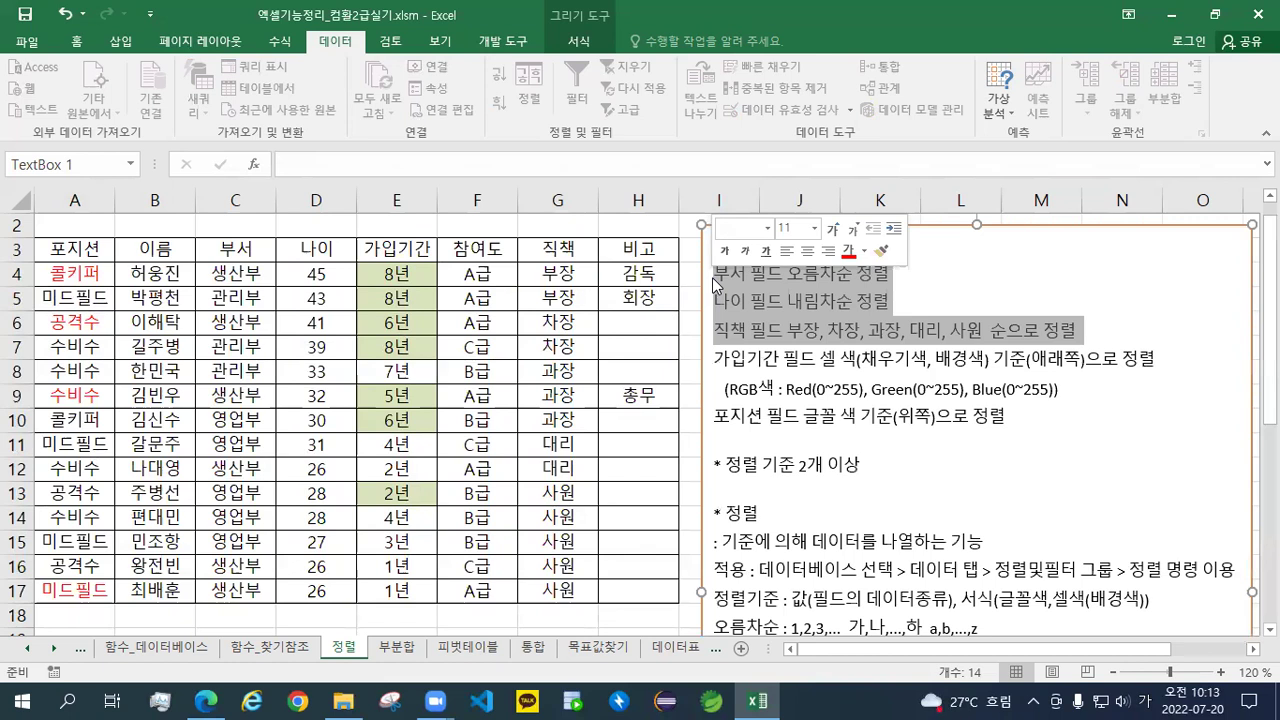
# Examine the 가입기간 column to compare its coloured cells with those without a fill
pyautogui.click(403, 252)
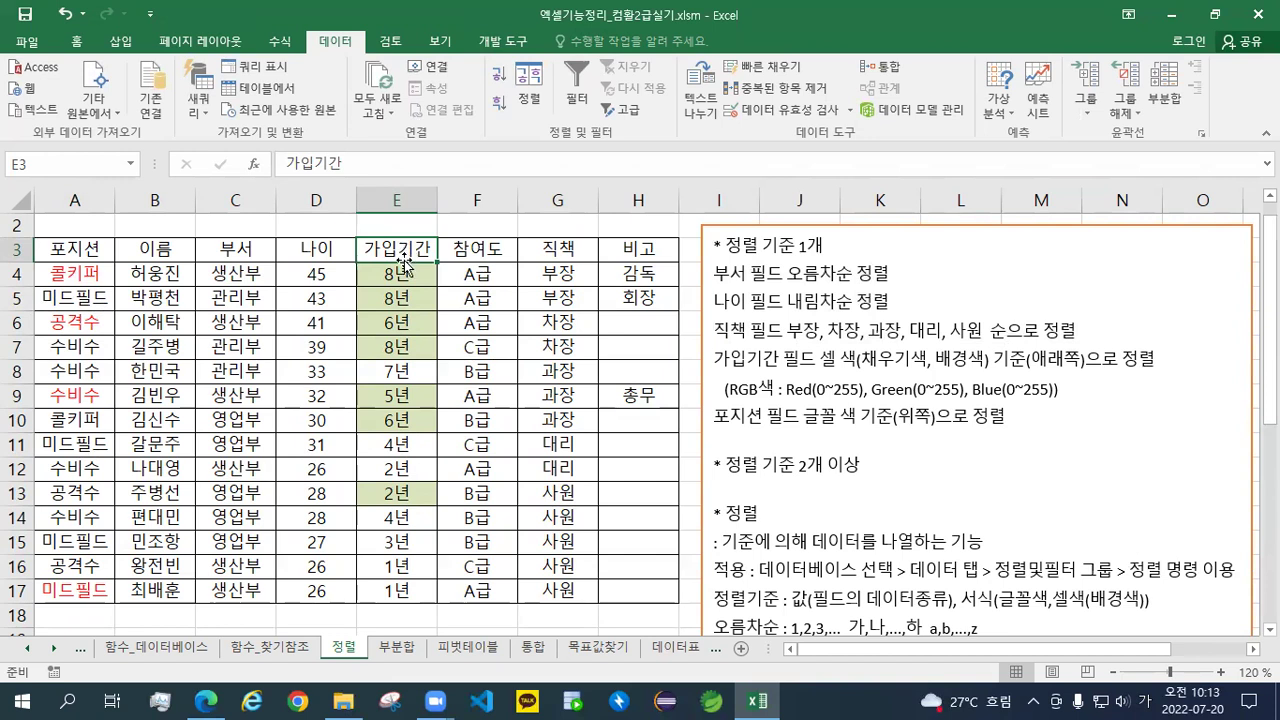
pyautogui.moveTo(403, 272); pyautogui.dragTo(398, 590)
pyautogui.click(396, 278)
pyautogui.click(397, 298)
pyautogui.click(397, 322)
pyautogui.click(397, 346)
pyautogui.click(397, 371)
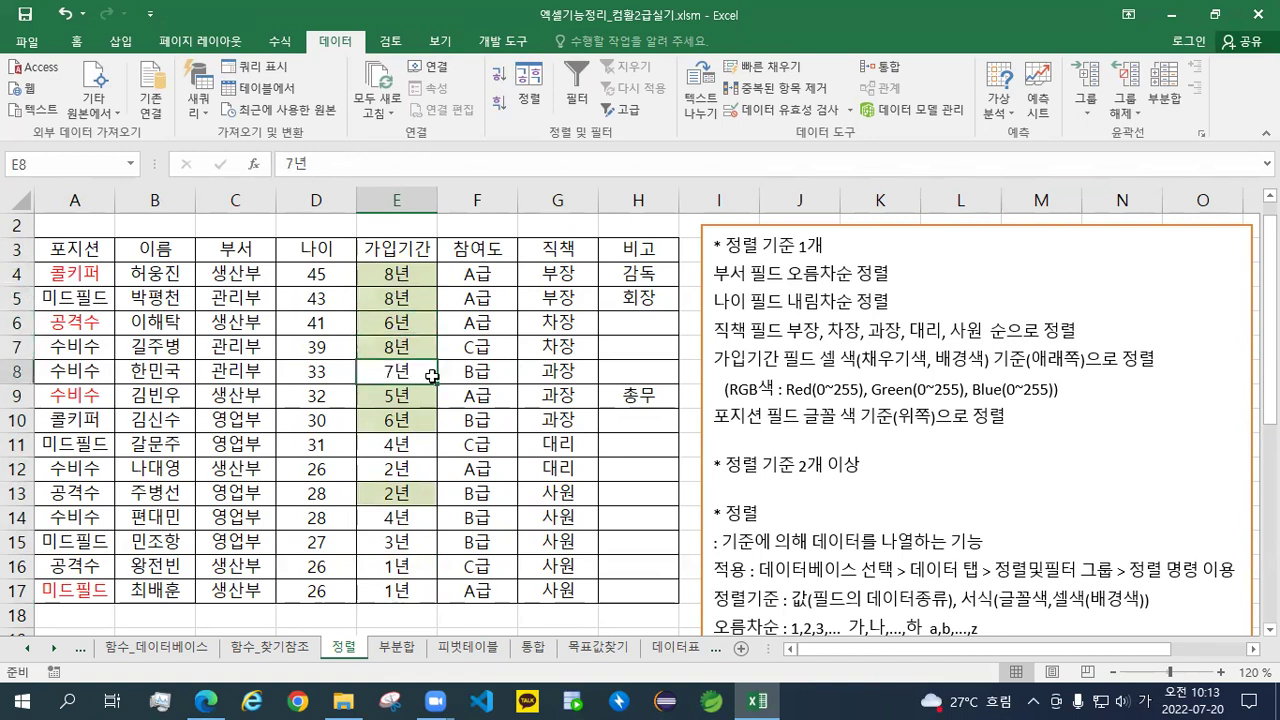
pyautogui.moveTo(426, 272); pyautogui.dragTo(412, 590)
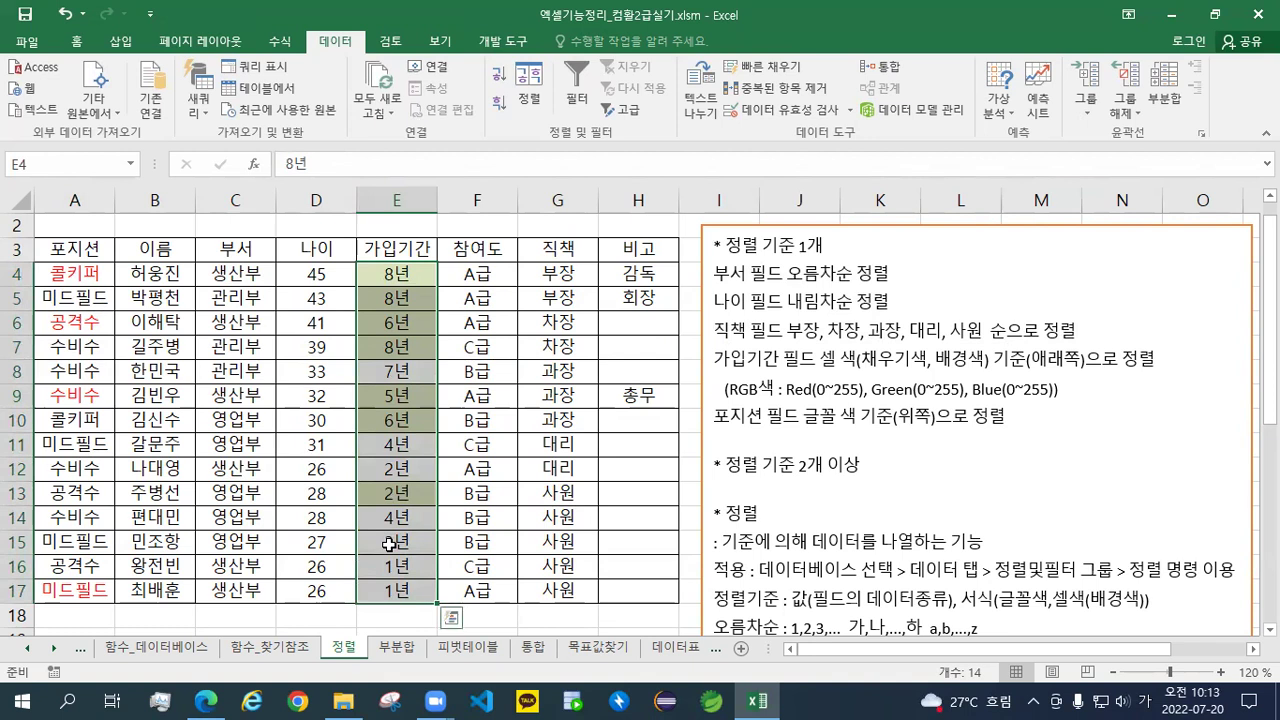
# Try a white fill on cell E8 in the 가입기간 column and undo it
pyautogui.click(77, 42)
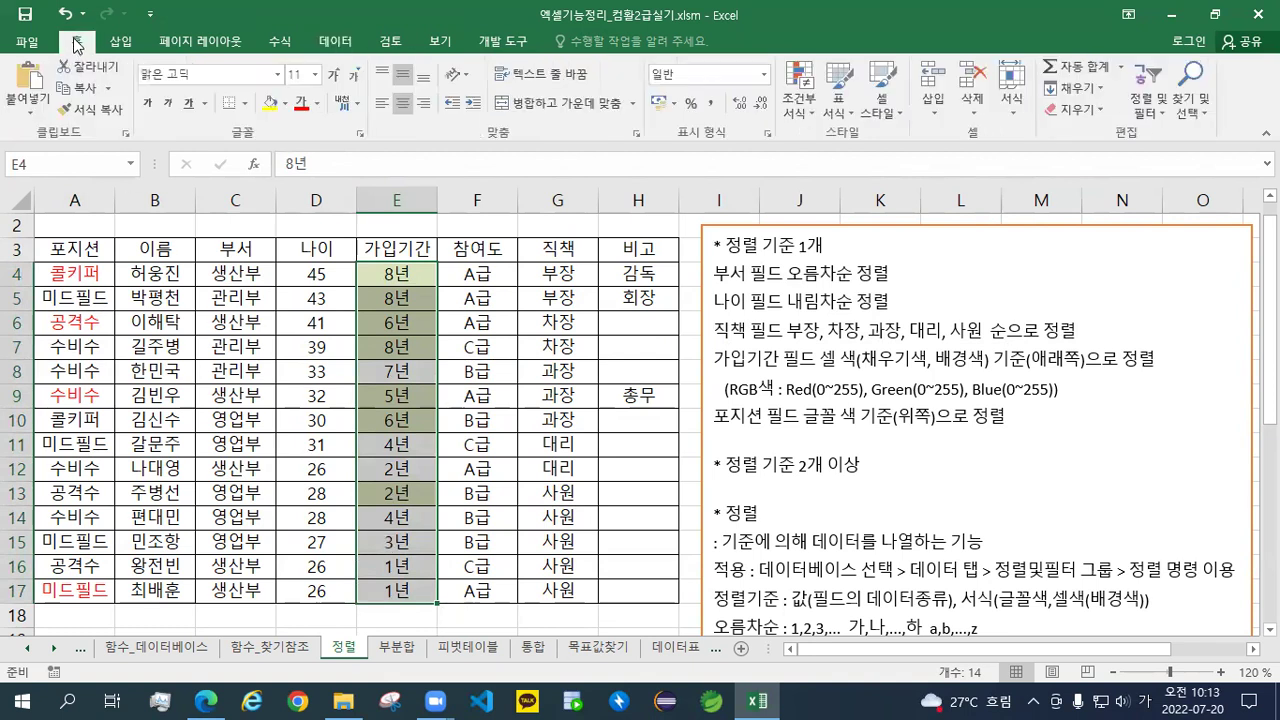
pyautogui.click(400, 294)
pyautogui.click(400, 373)
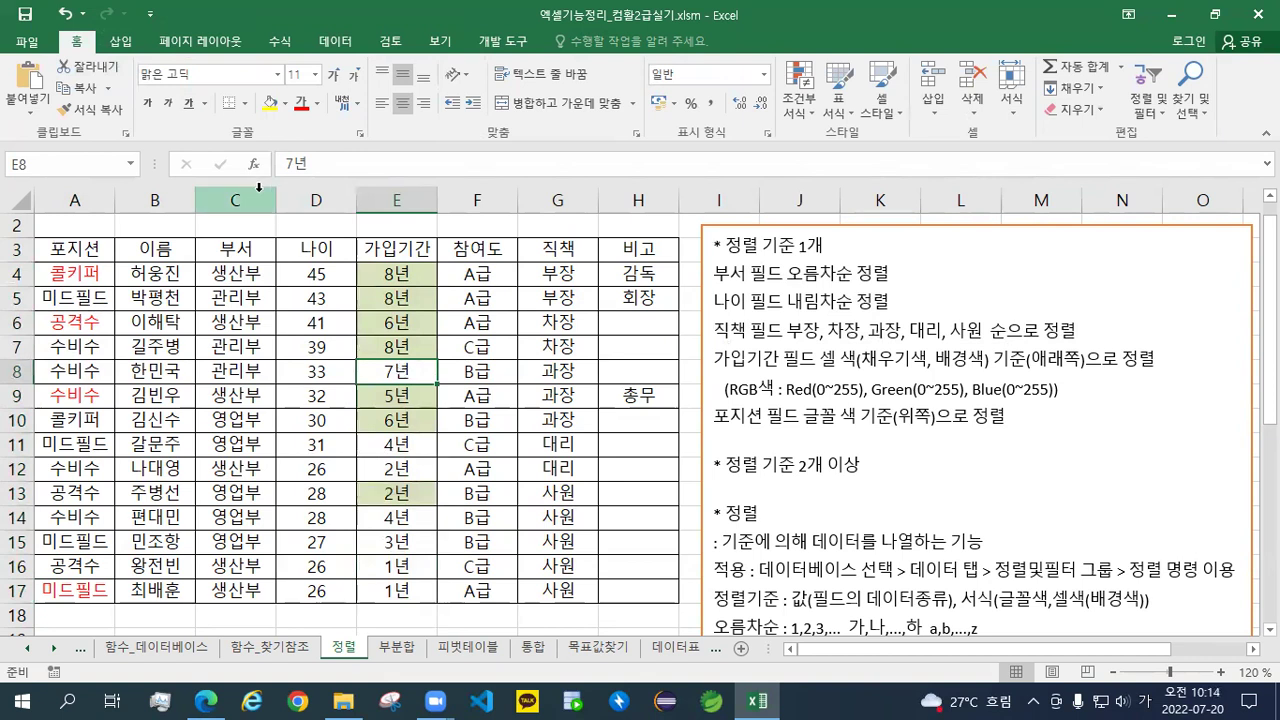
pyautogui.click(286, 104)
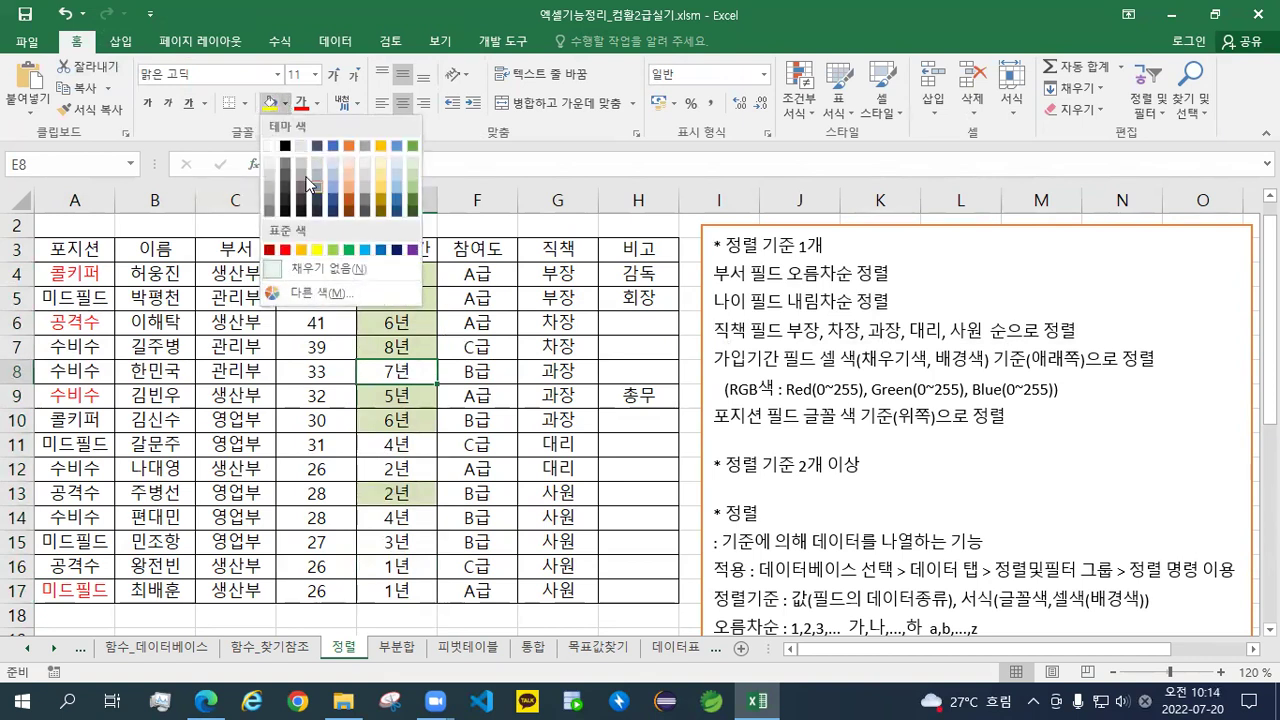
pyautogui.click(268, 146)
pyautogui.click(465, 447)
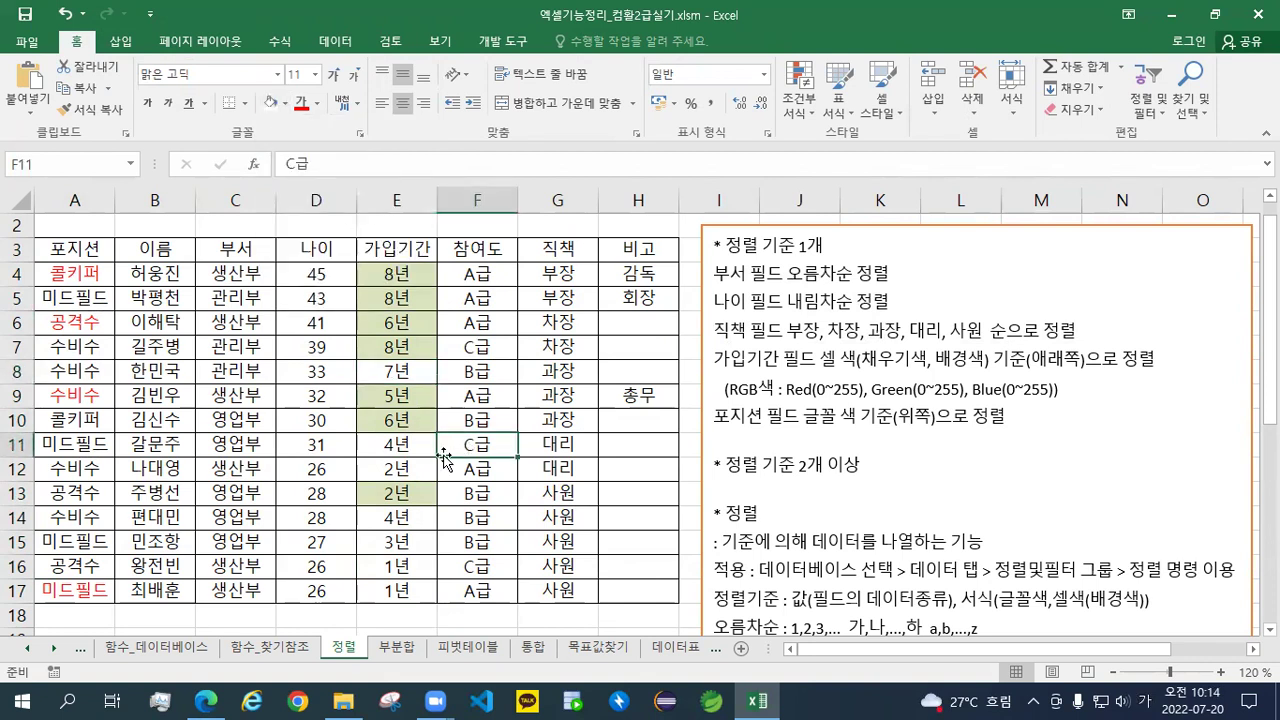
pyautogui.click(383, 228)
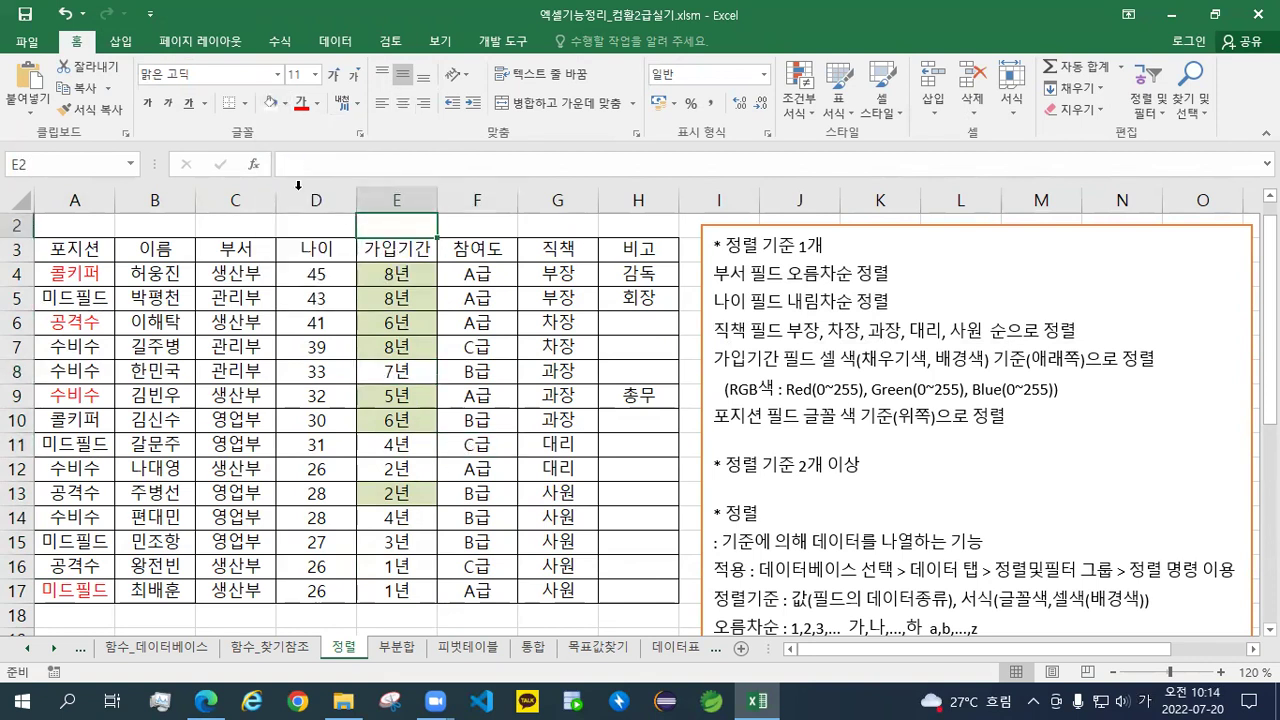
pyautogui.click(485, 320)
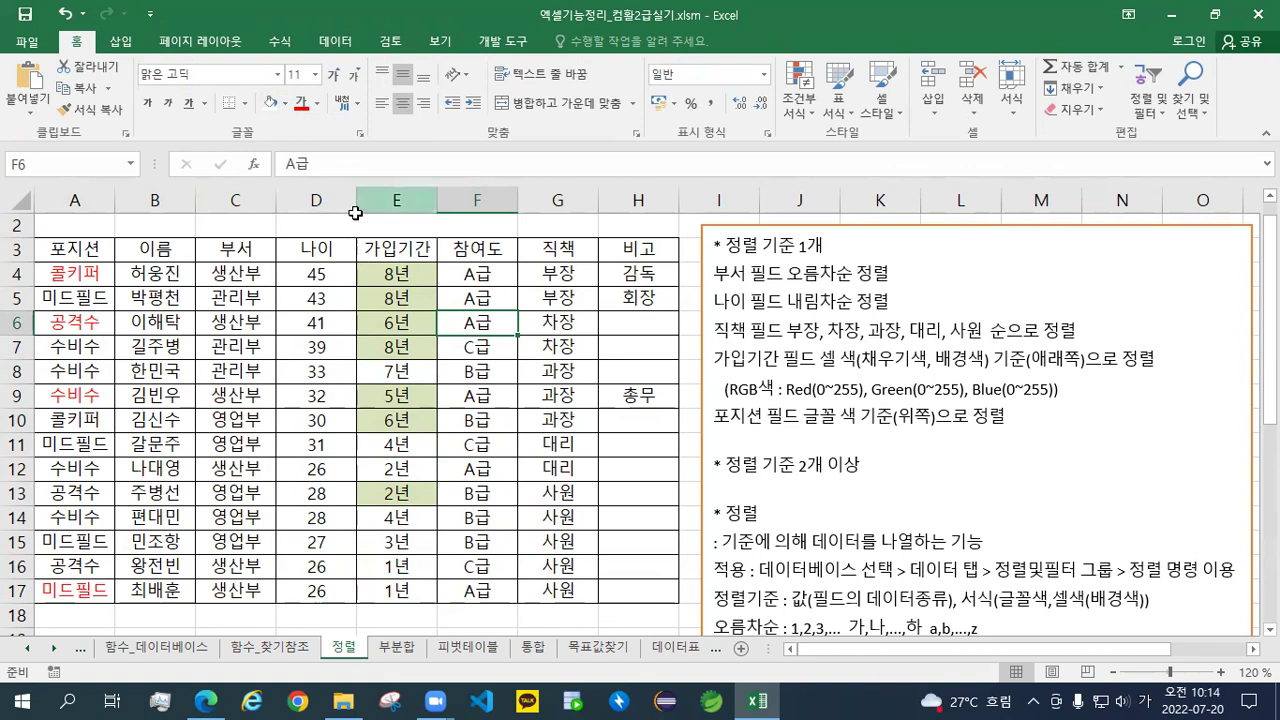
pyautogui.click(65, 14)
pyautogui.click(65, 14)
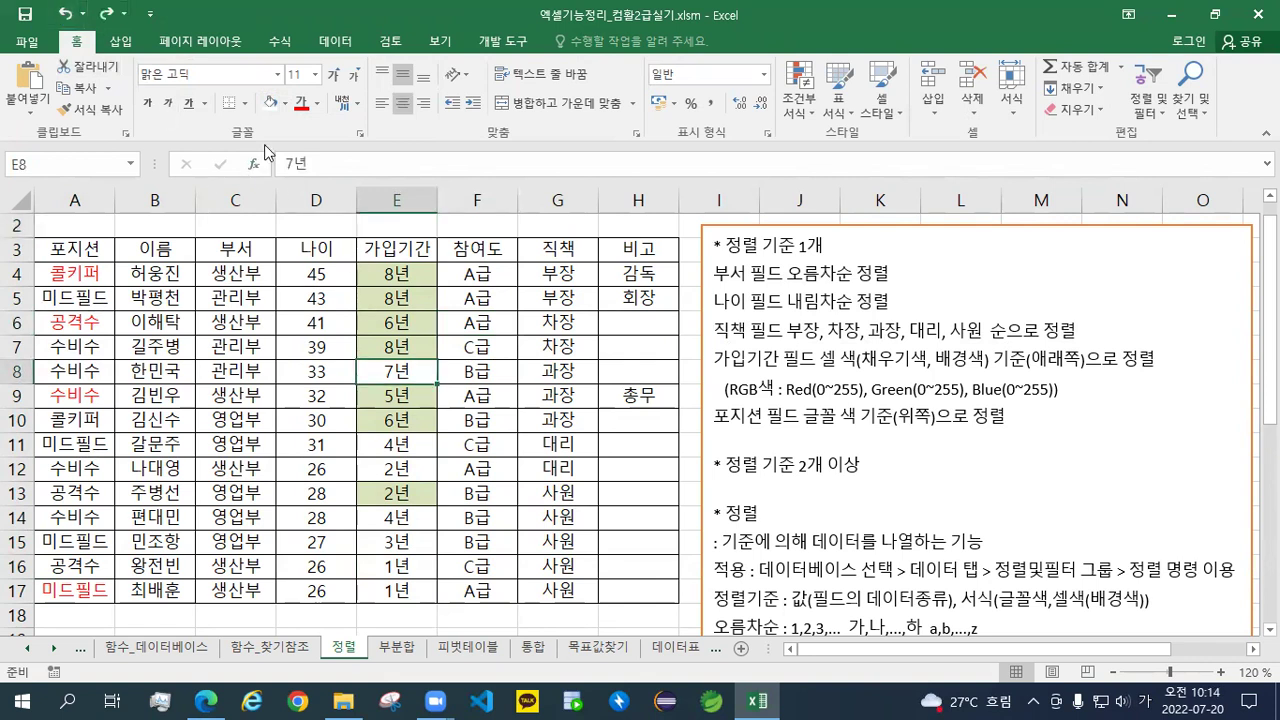
pyautogui.click(286, 103)
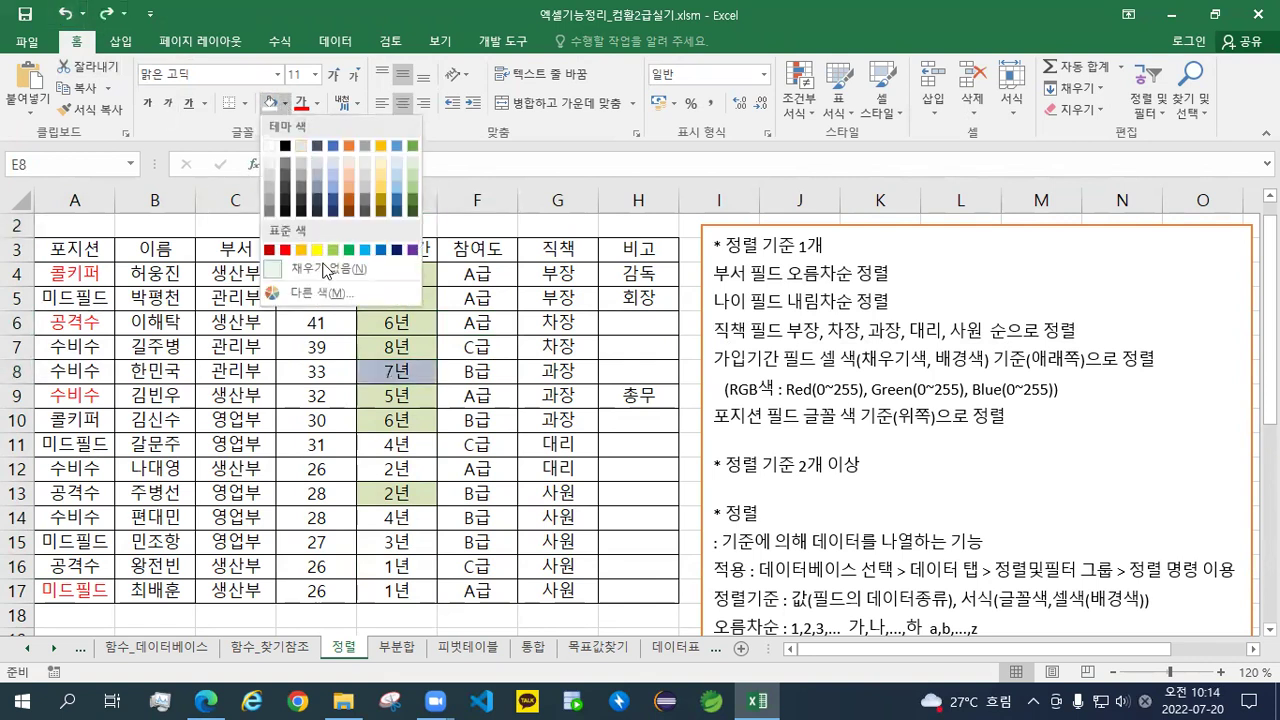
pyautogui.click(484, 409)
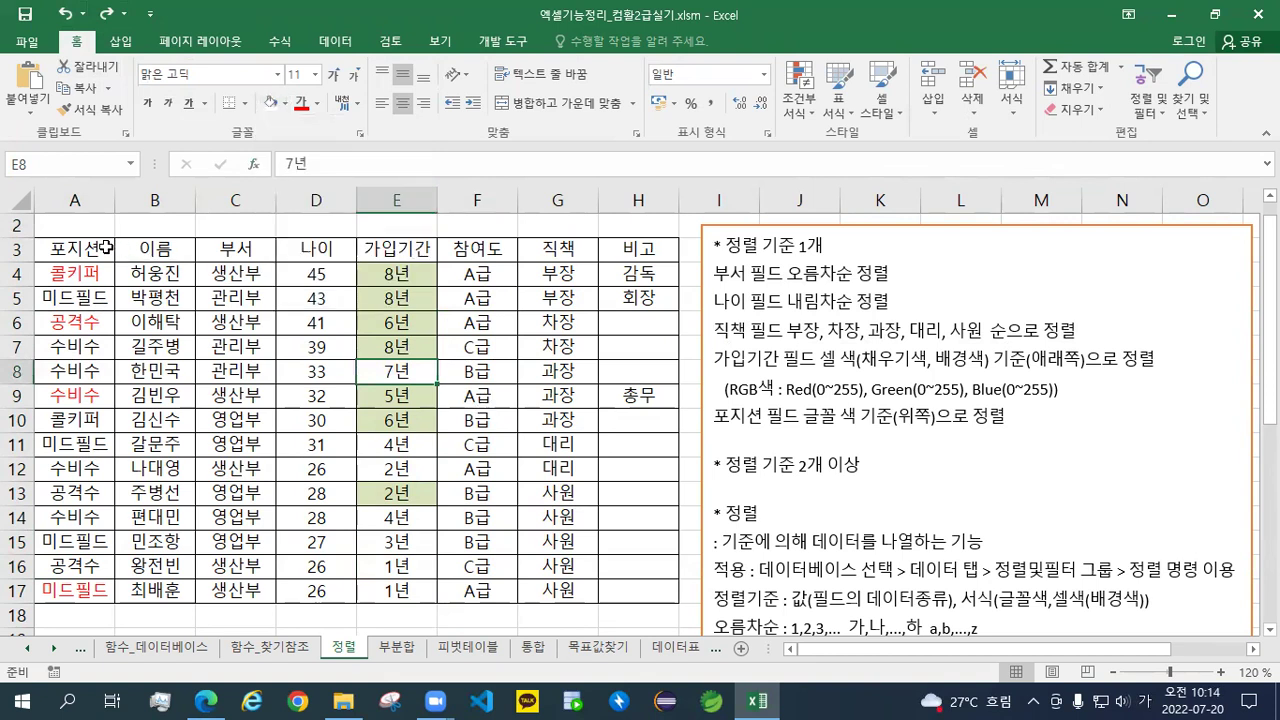
pyautogui.moveTo(80, 255); pyautogui.dragTo(103, 277)
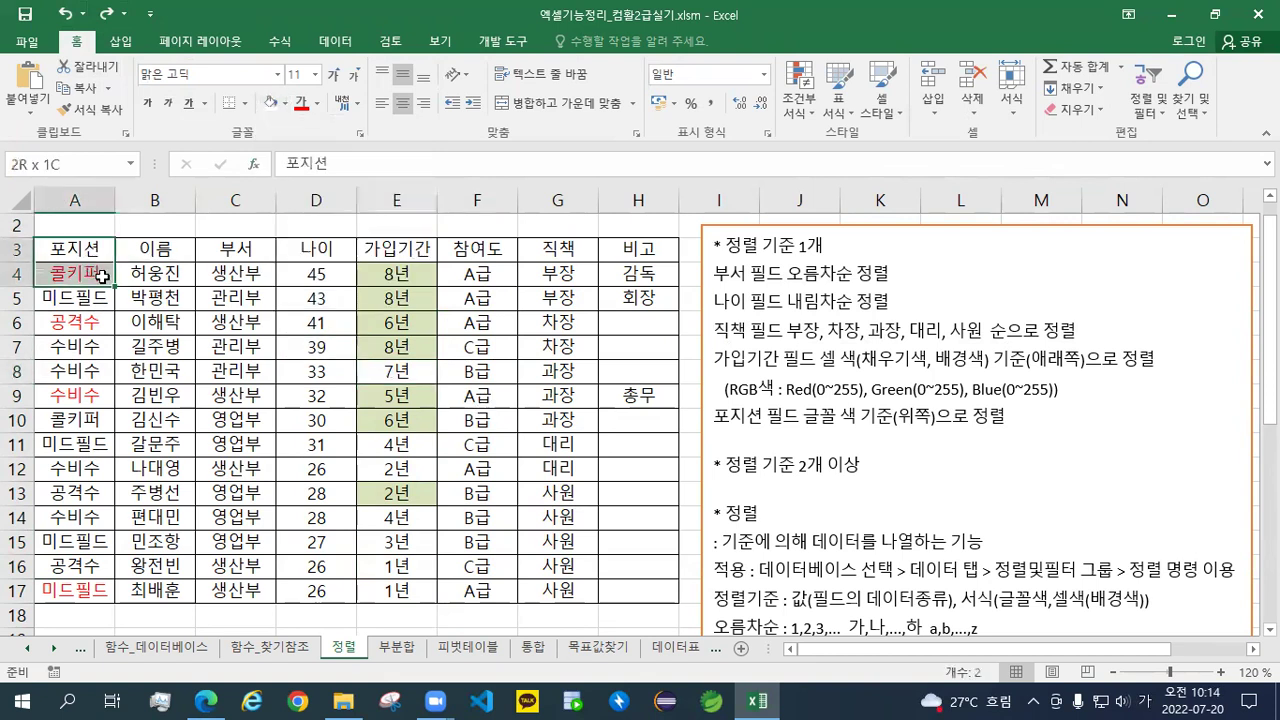
pyautogui.click(397, 277)
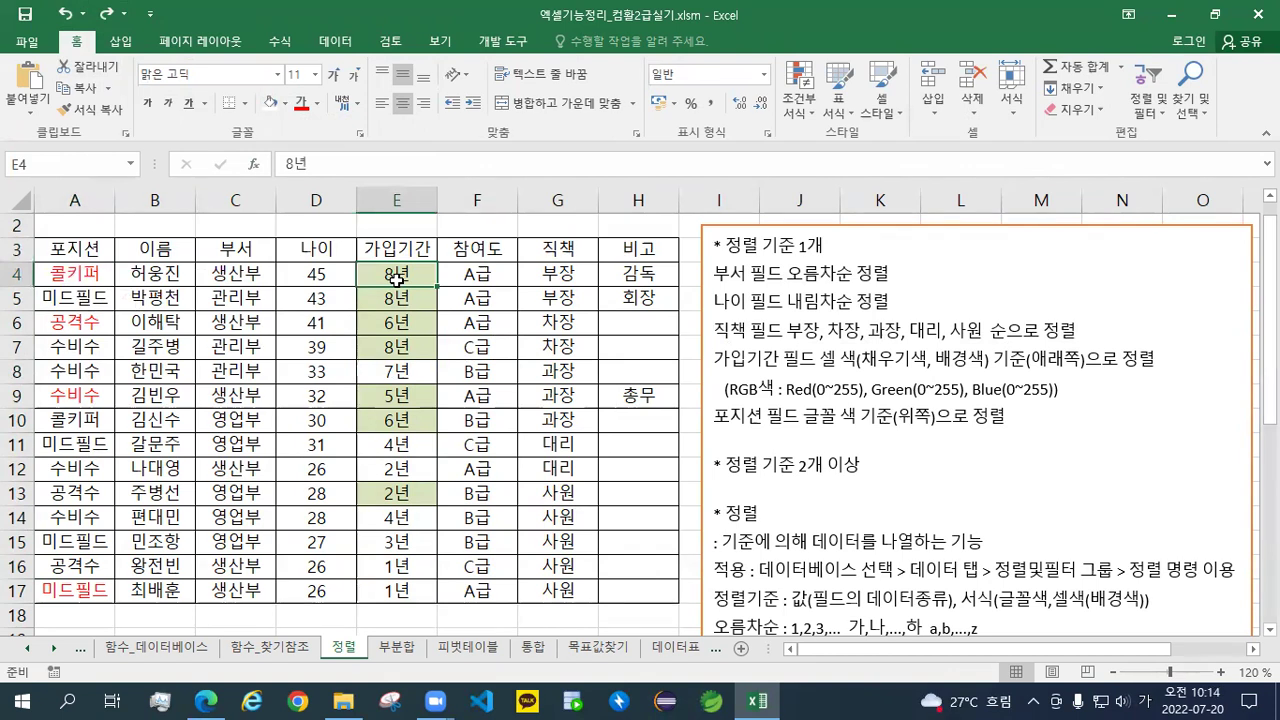
pyautogui.click(76, 272)
# Open the 정렬 dialog for A3:H17 and set the criterion to the 가입기간 column sorted on 셀 색
pyautogui.moveTo(82, 240)
pyautogui.mouseDown()
pyautogui.moveTo(480, 450)
pyautogui.moveTo(650, 570)
pyautogui.moveTo(650, 590)
pyautogui.mouseUp()
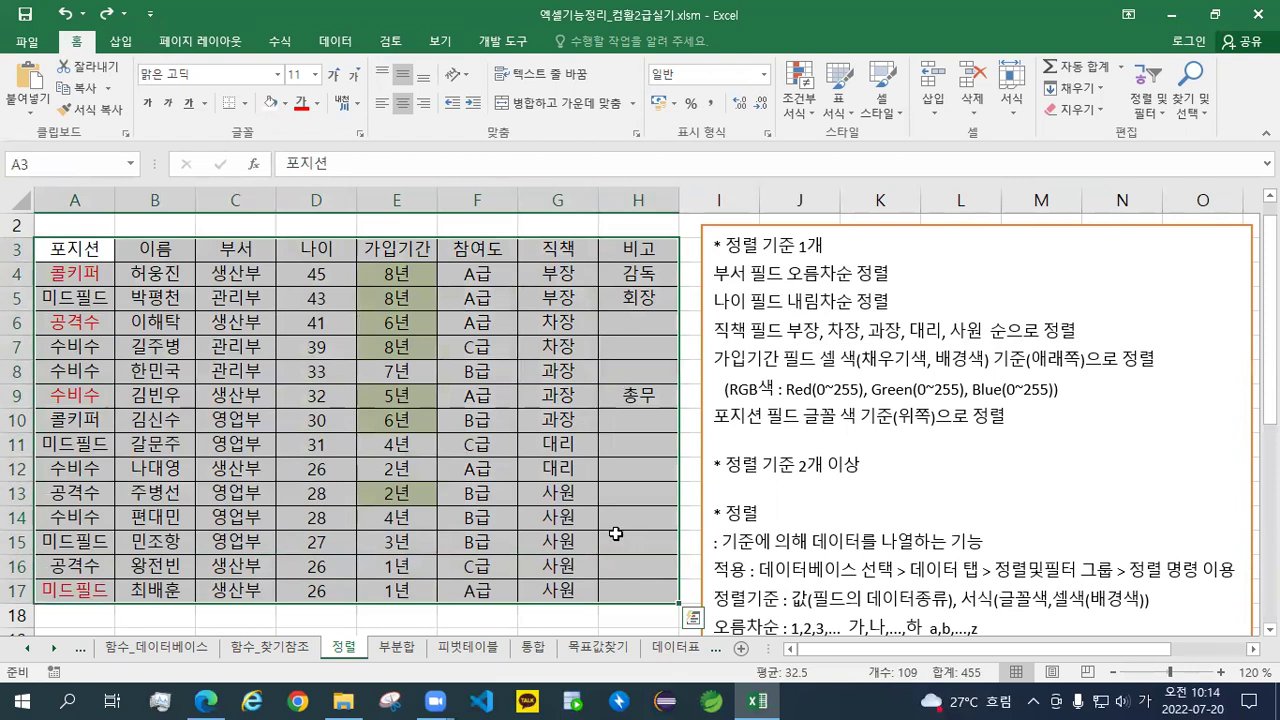
pyautogui.click(337, 45)
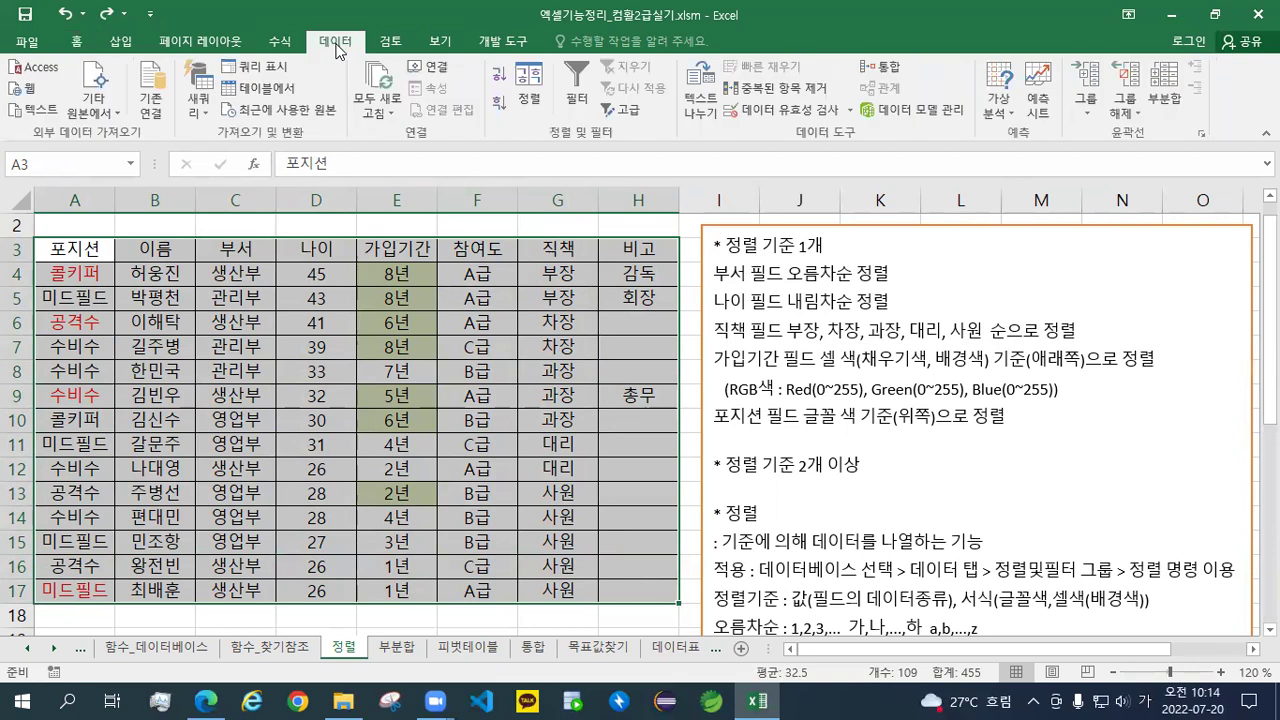
pyautogui.click(535, 114)
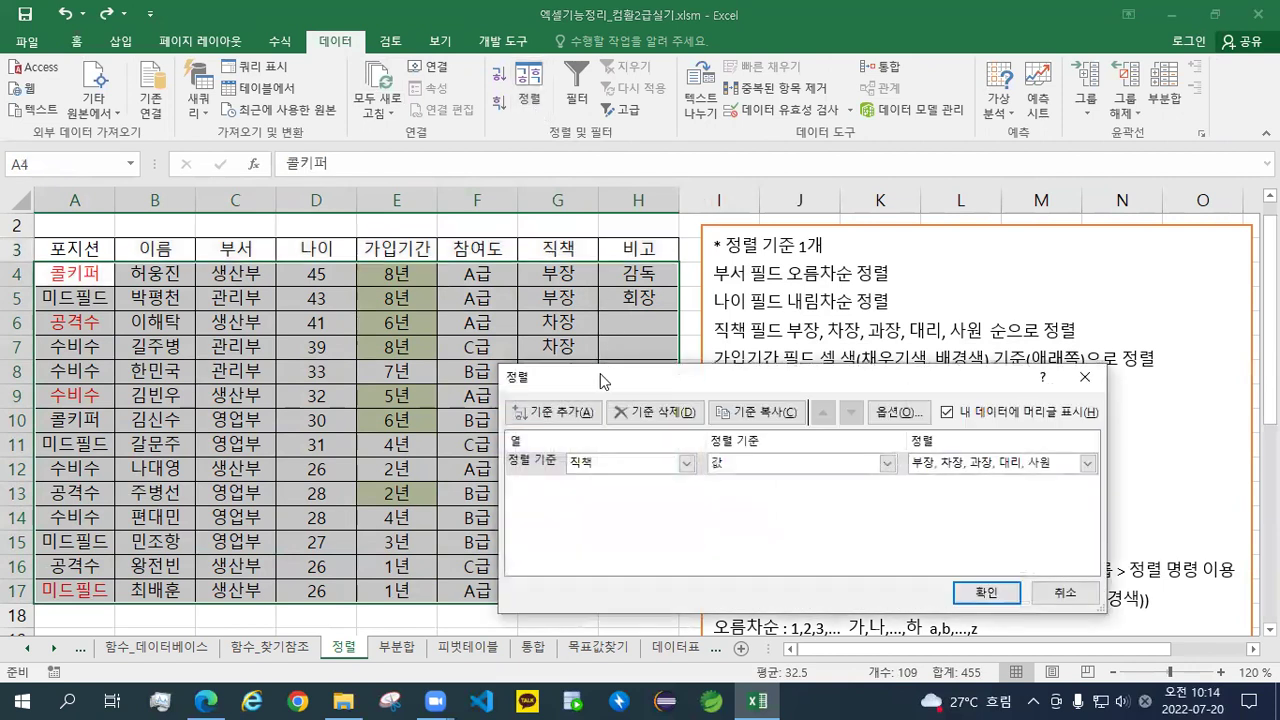
pyautogui.moveTo(600, 373); pyautogui.dragTo(746, 95)
pyautogui.click(730, 188)
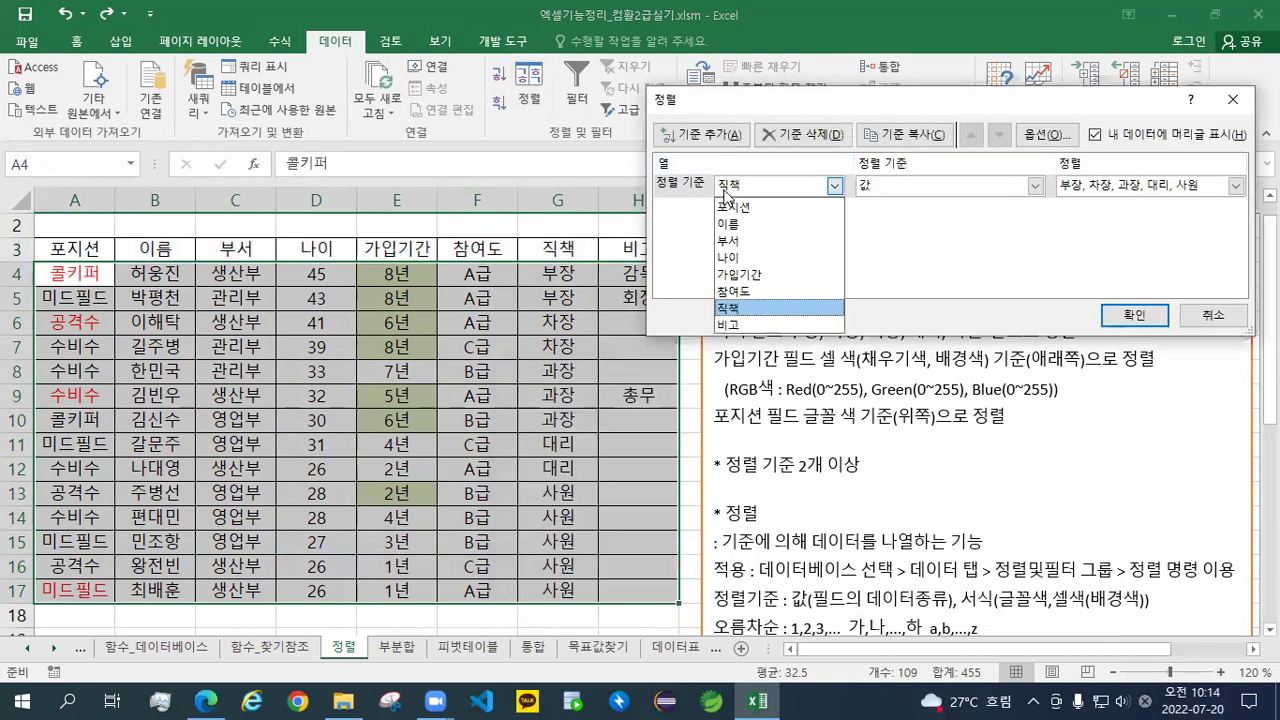
pyautogui.click(731, 276)
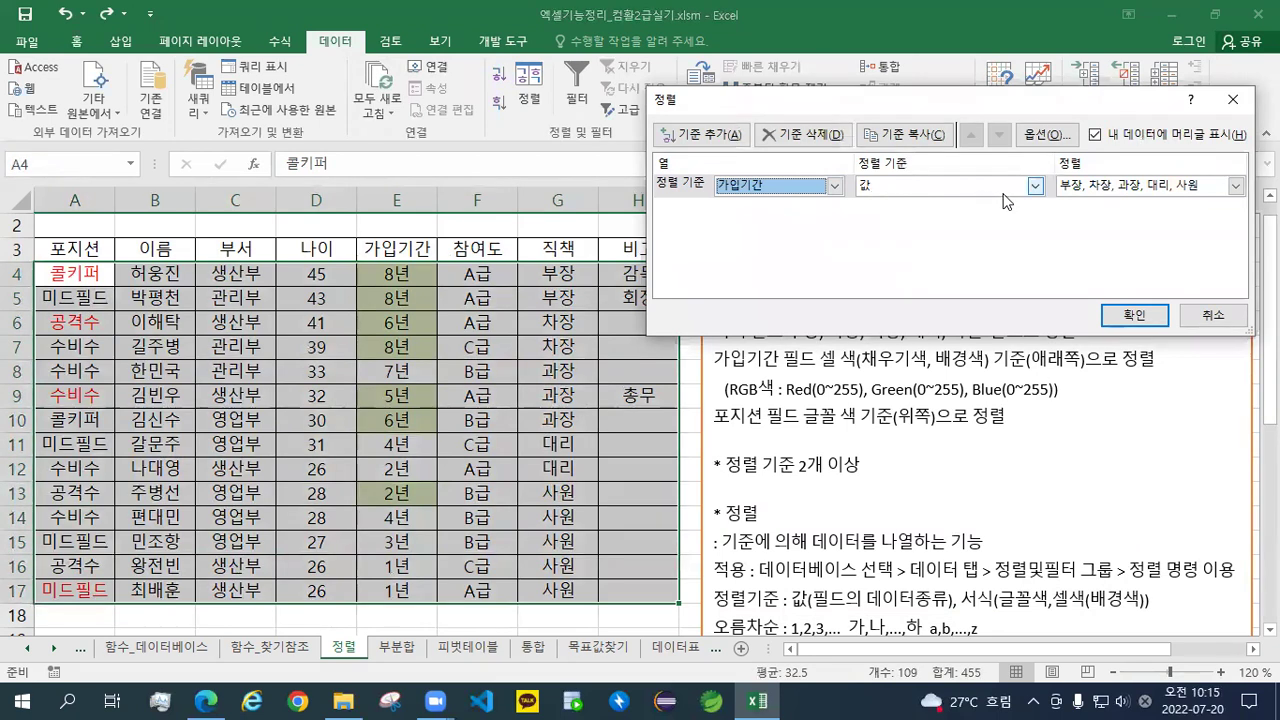
pyautogui.click(1034, 187)
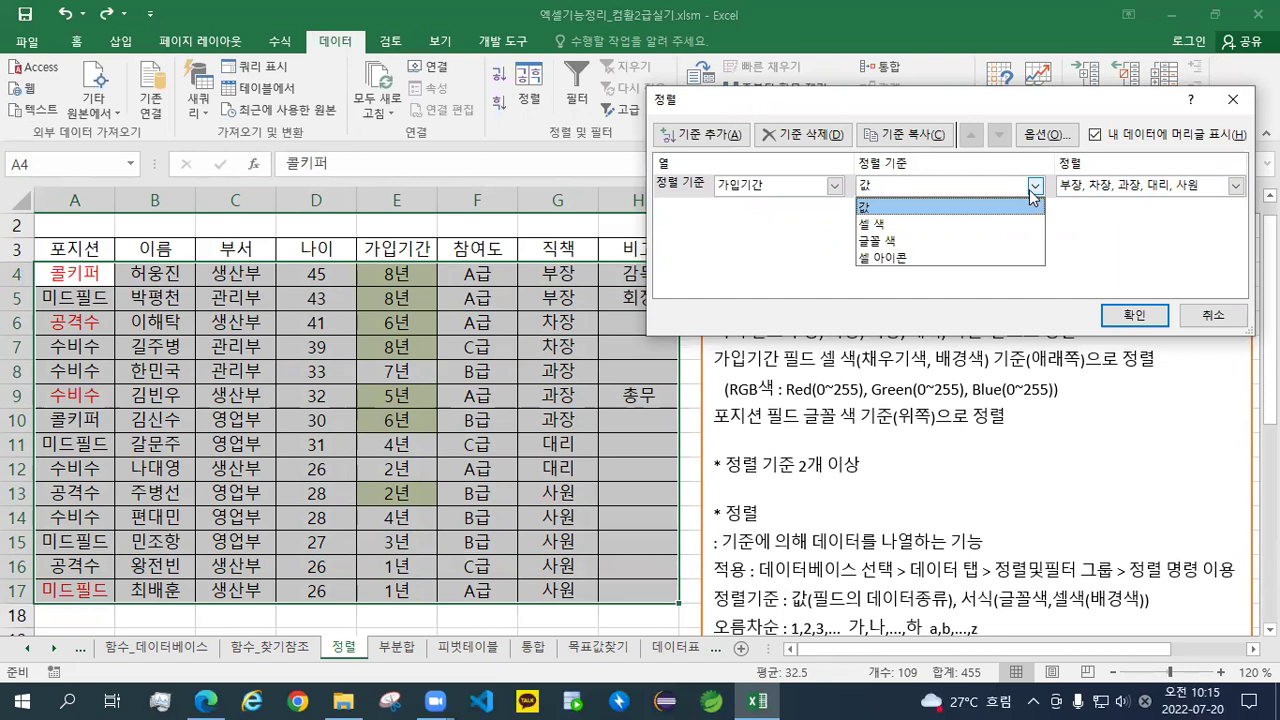
pyautogui.click(889, 225)
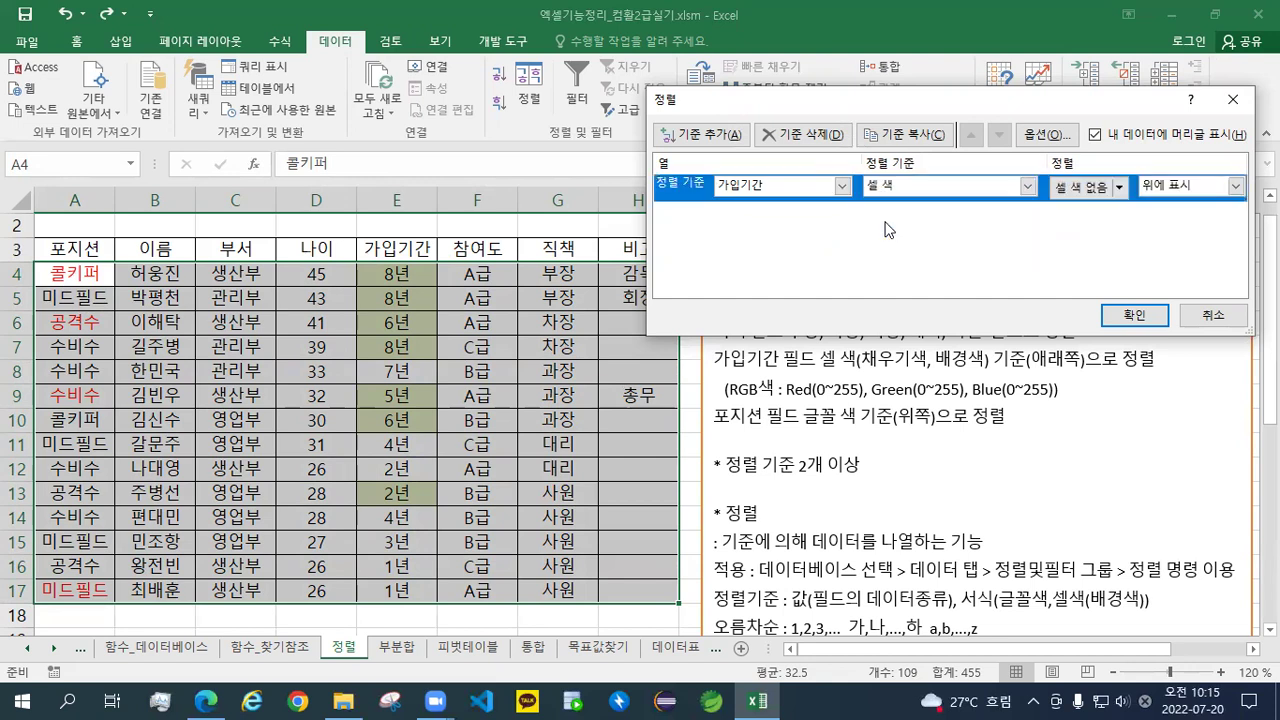
# Set the cell colour to RGB(216, 228, 188) with 위에 표시, run the sort, and check the coloured rows
pyautogui.click(1117, 189)
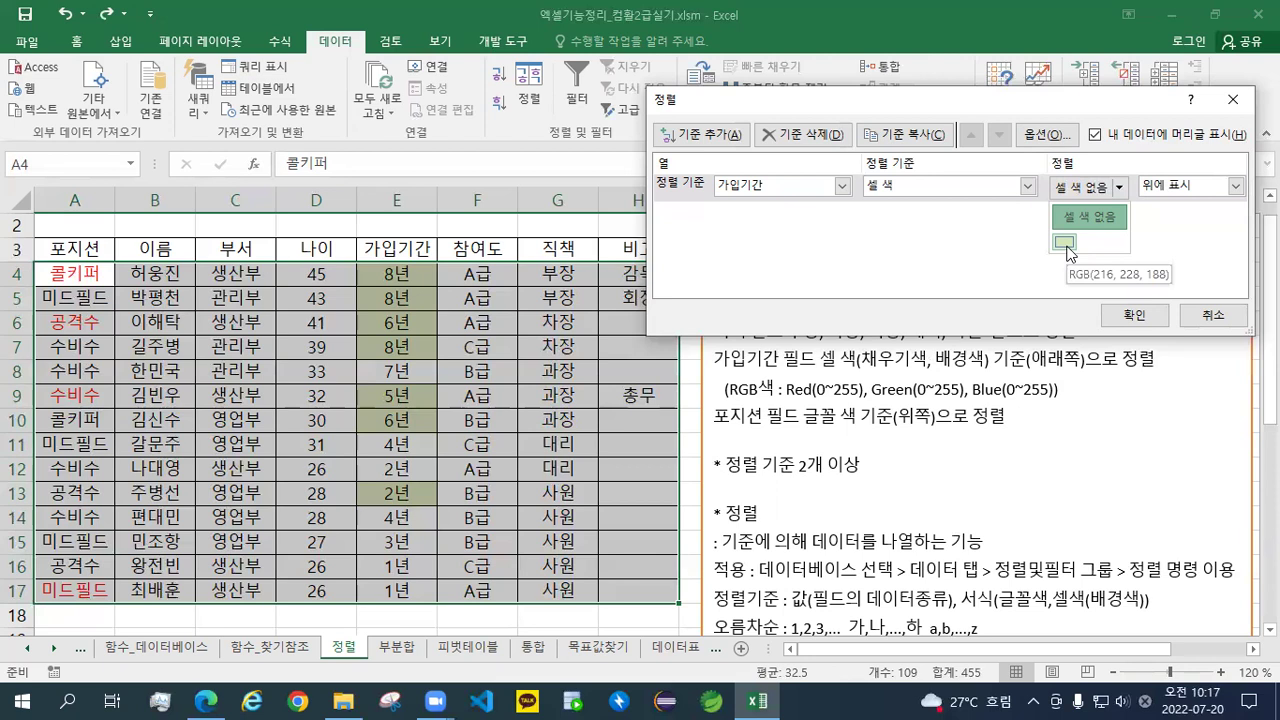
pyautogui.click(1066, 246)
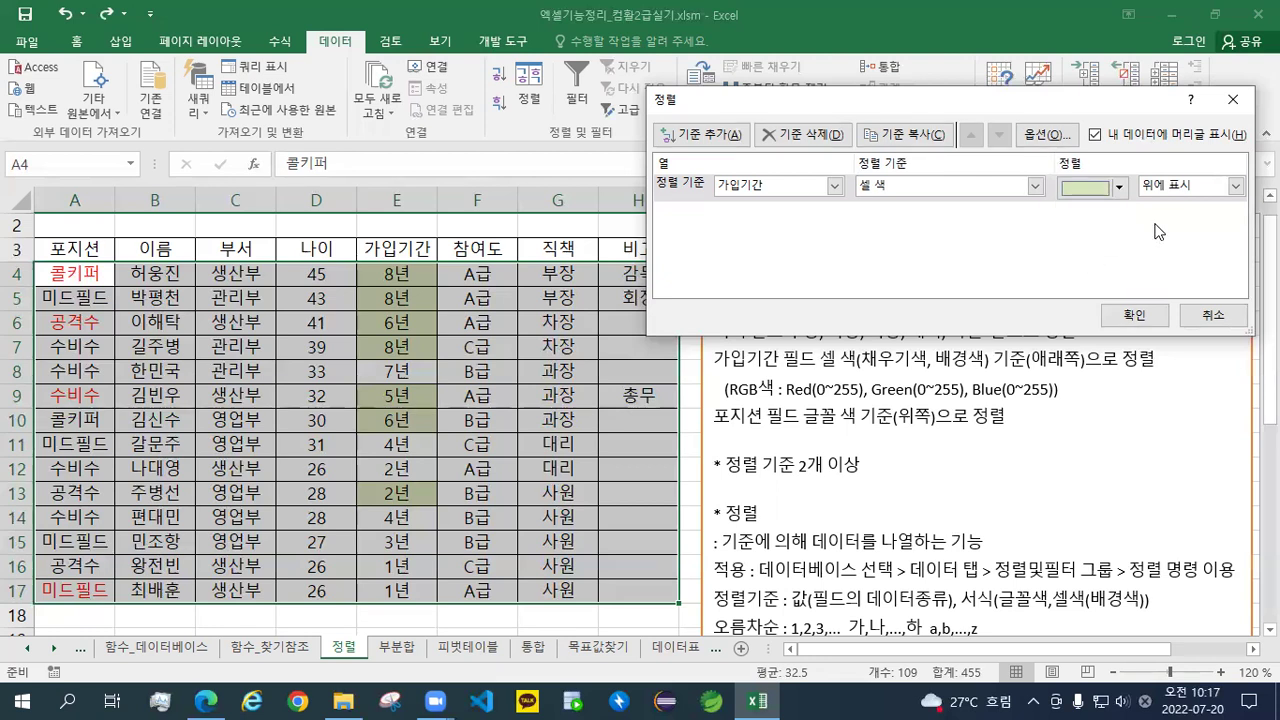
pyautogui.click(1172, 191)
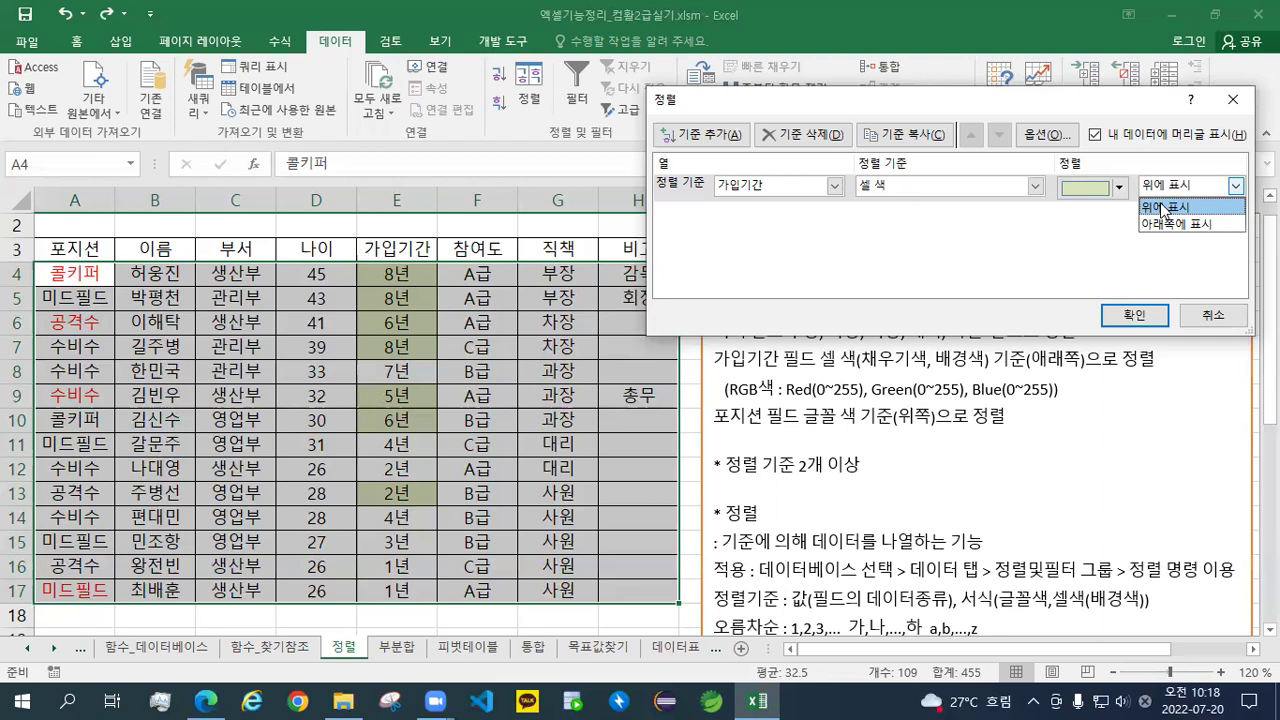
pyautogui.click(1165, 207)
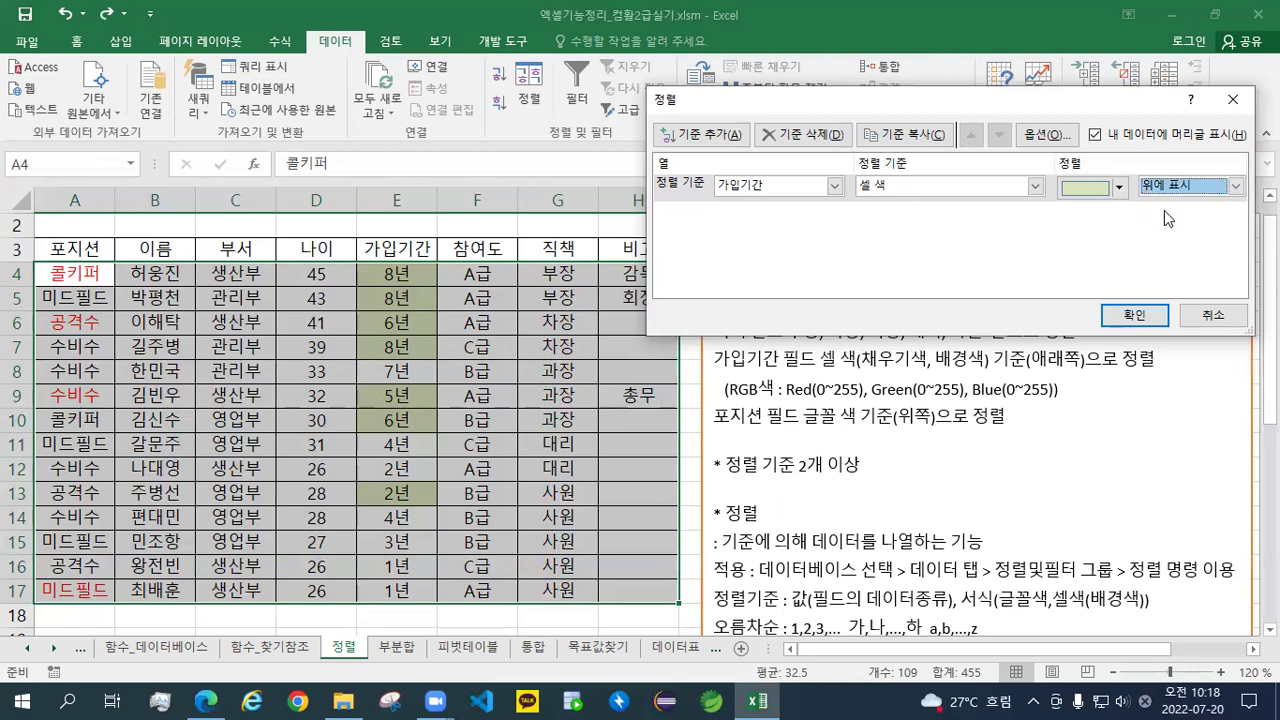
pyautogui.click(1142, 318)
pyautogui.moveTo(62, 273); pyautogui.dragTo(624, 416)
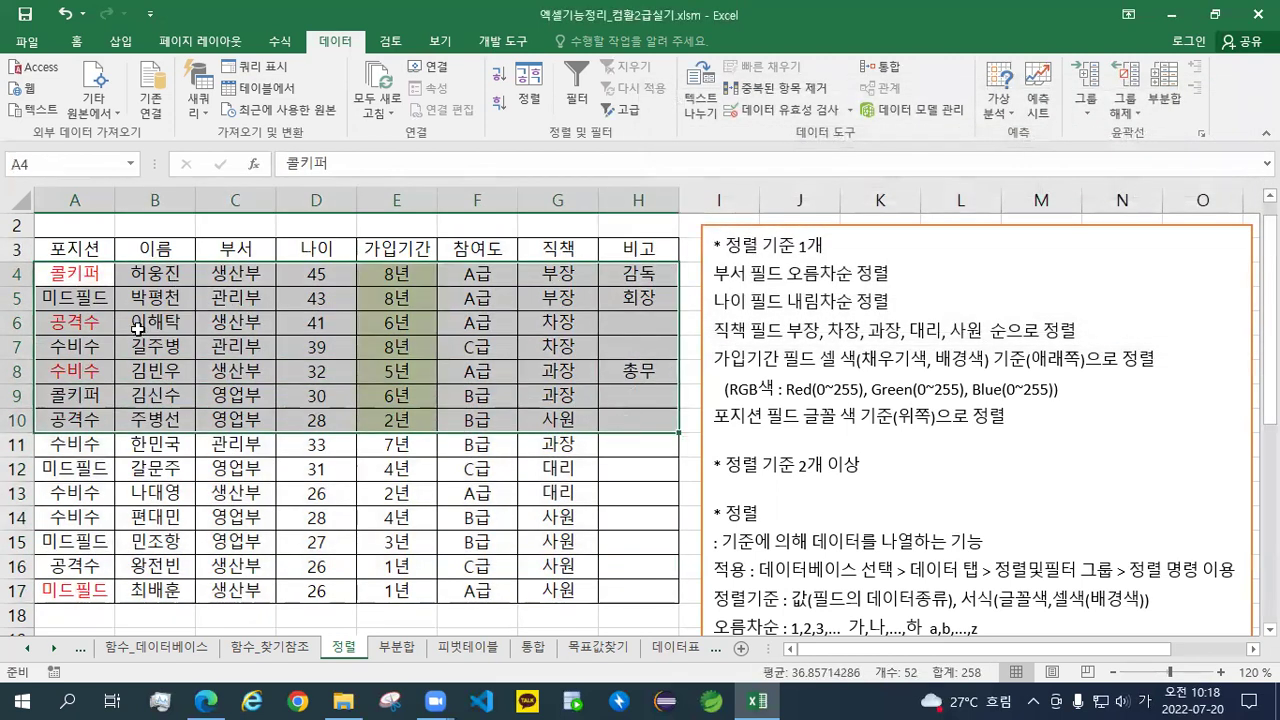
pyautogui.click(350, 347)
# Open the 정렬 dialog for A3:H17 and set the criterion to the 포지션 column sorted on 글꼴 색
pyautogui.moveTo(89, 255); pyautogui.dragTo(622, 590)
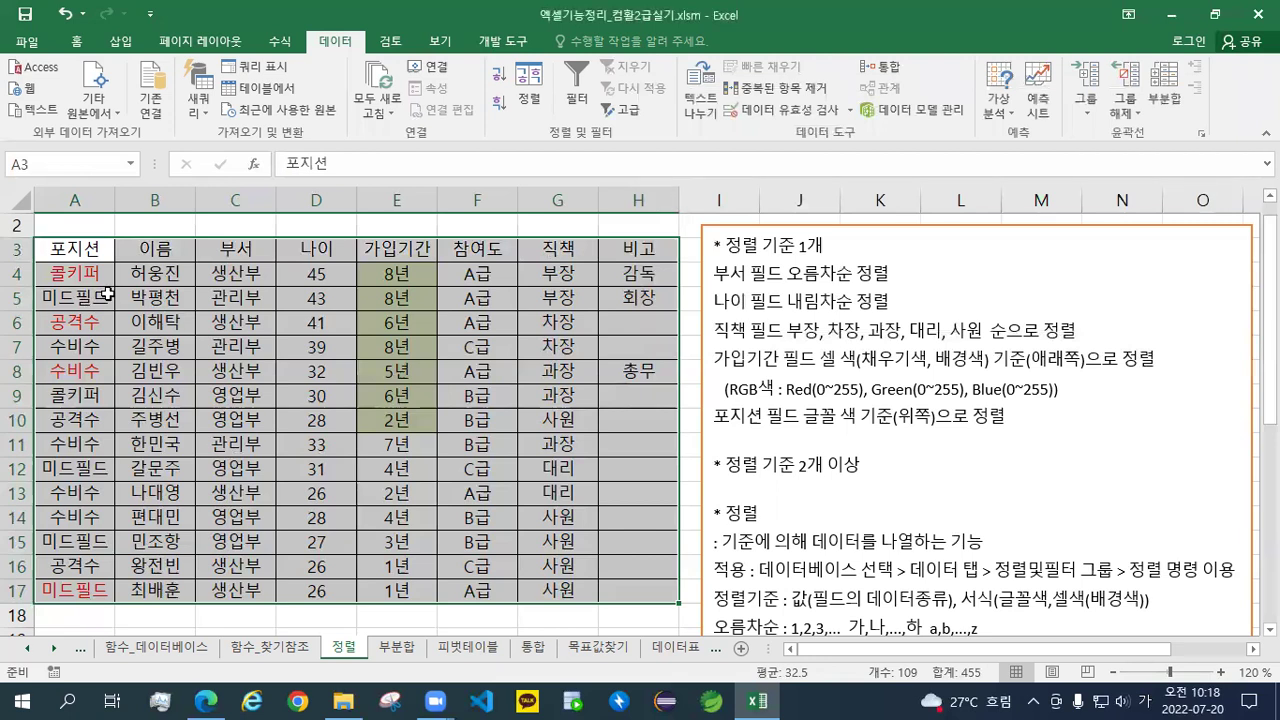
pyautogui.click(530, 95)
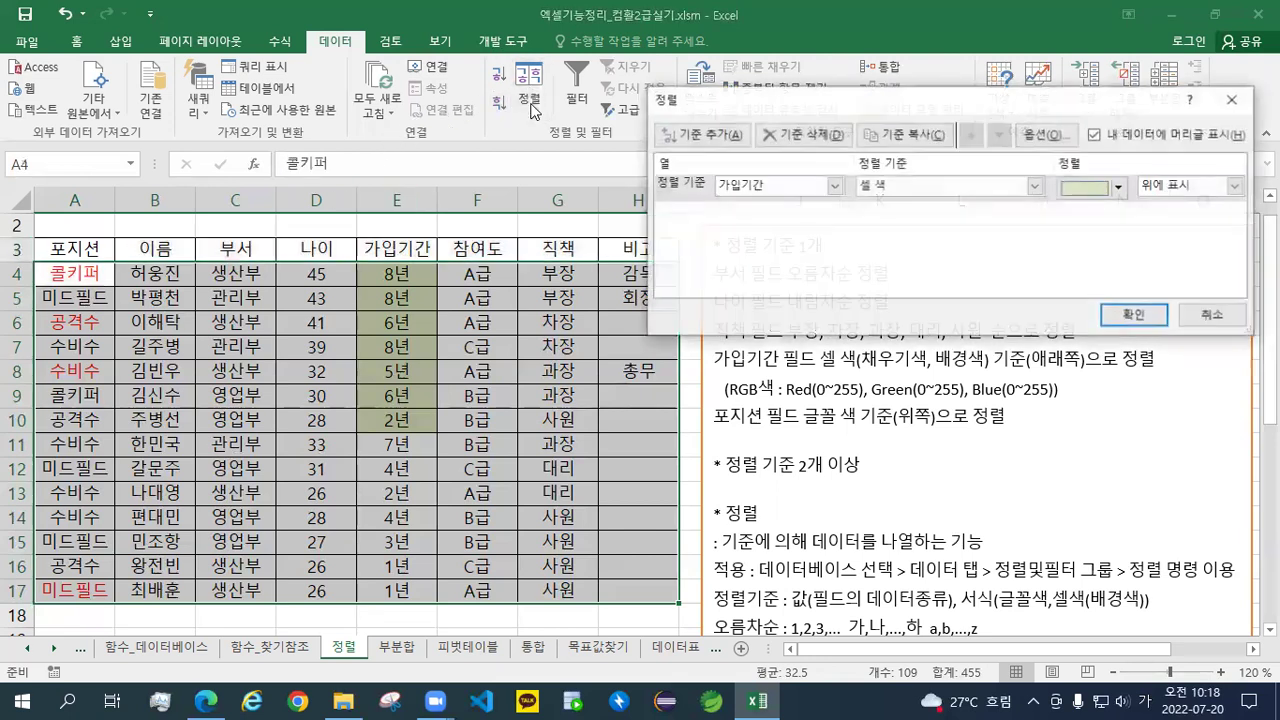
pyautogui.moveTo(714, 107); pyautogui.dragTo(494, 375)
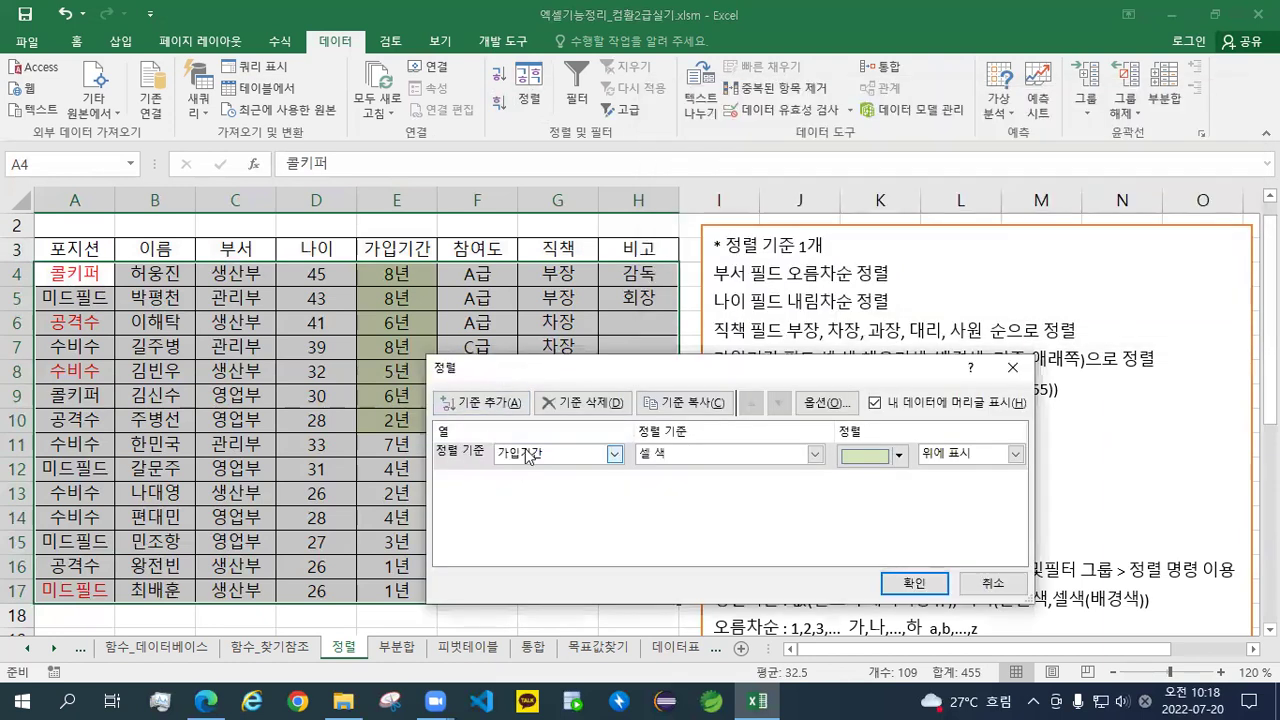
pyautogui.click(528, 455)
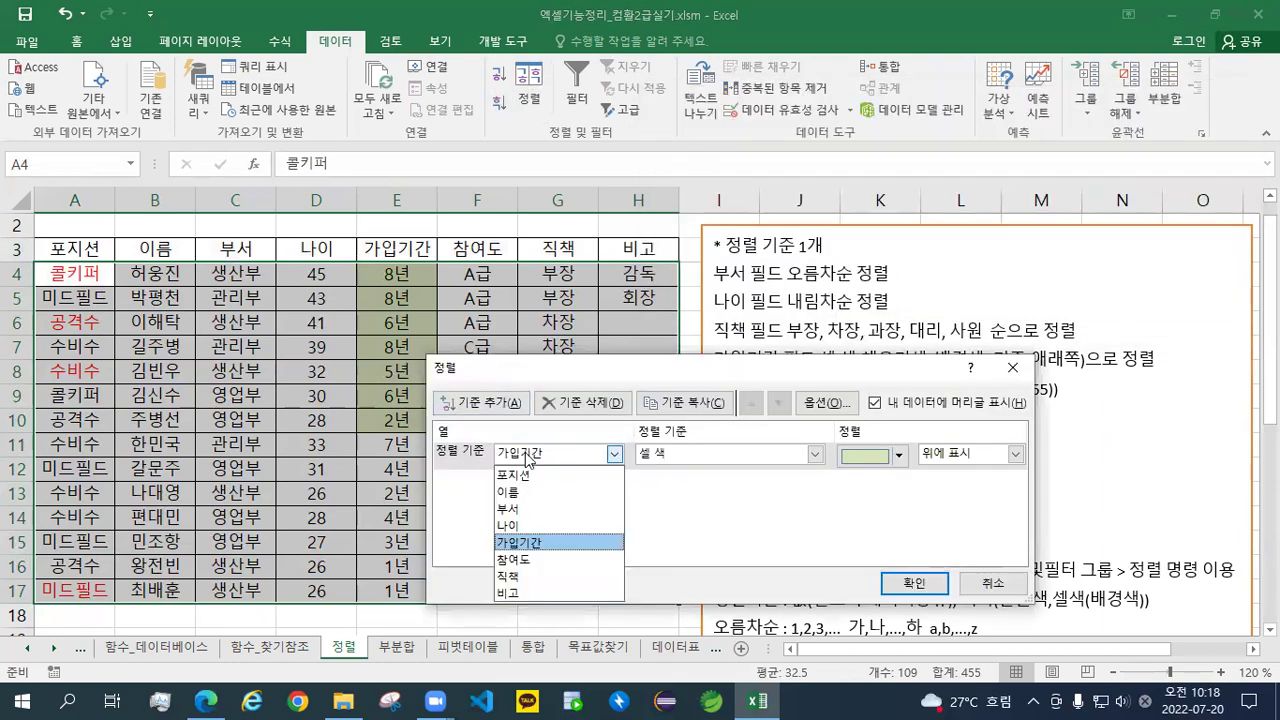
pyautogui.click(518, 477)
pyautogui.click(670, 456)
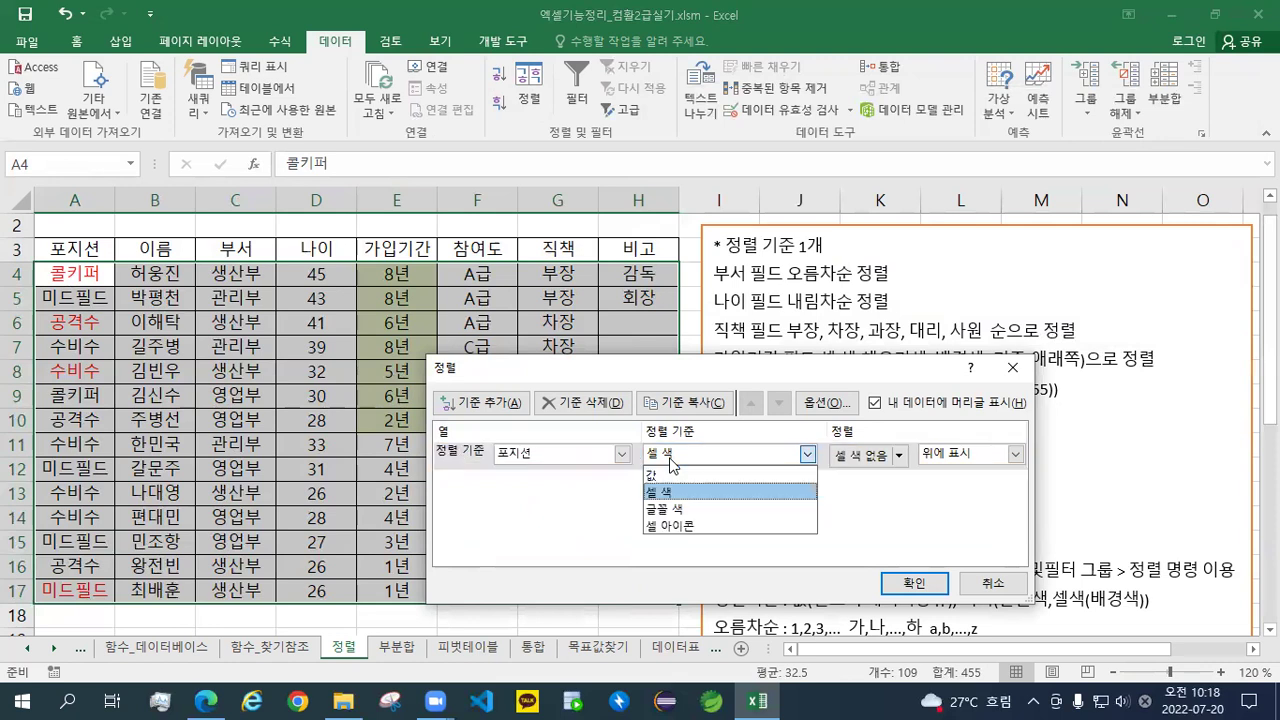
pyautogui.click(665, 509)
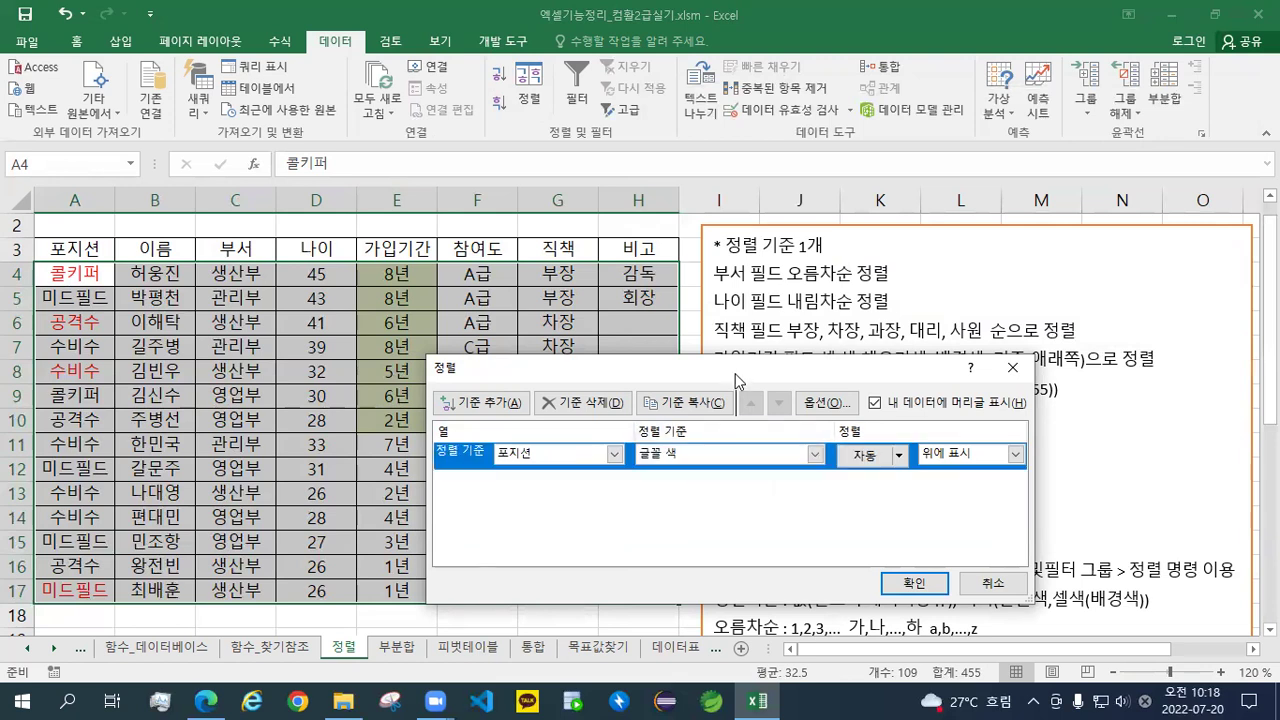
# Set the font colour to RGB(255, 0, 0) with 아래쪽에 표시, run the sort, and check the red 포지션 rows
pyautogui.moveTo(735, 373); pyautogui.dragTo(795, 451)
pyautogui.click(928, 533)
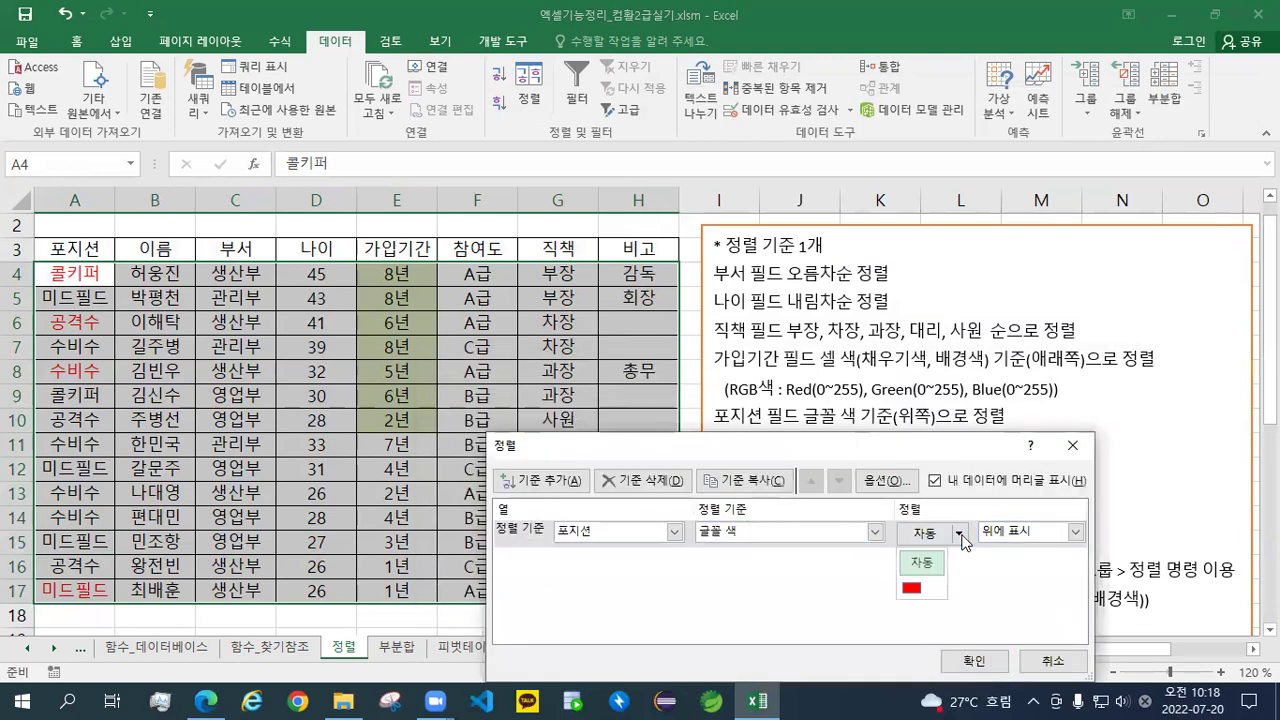
pyautogui.click(912, 590)
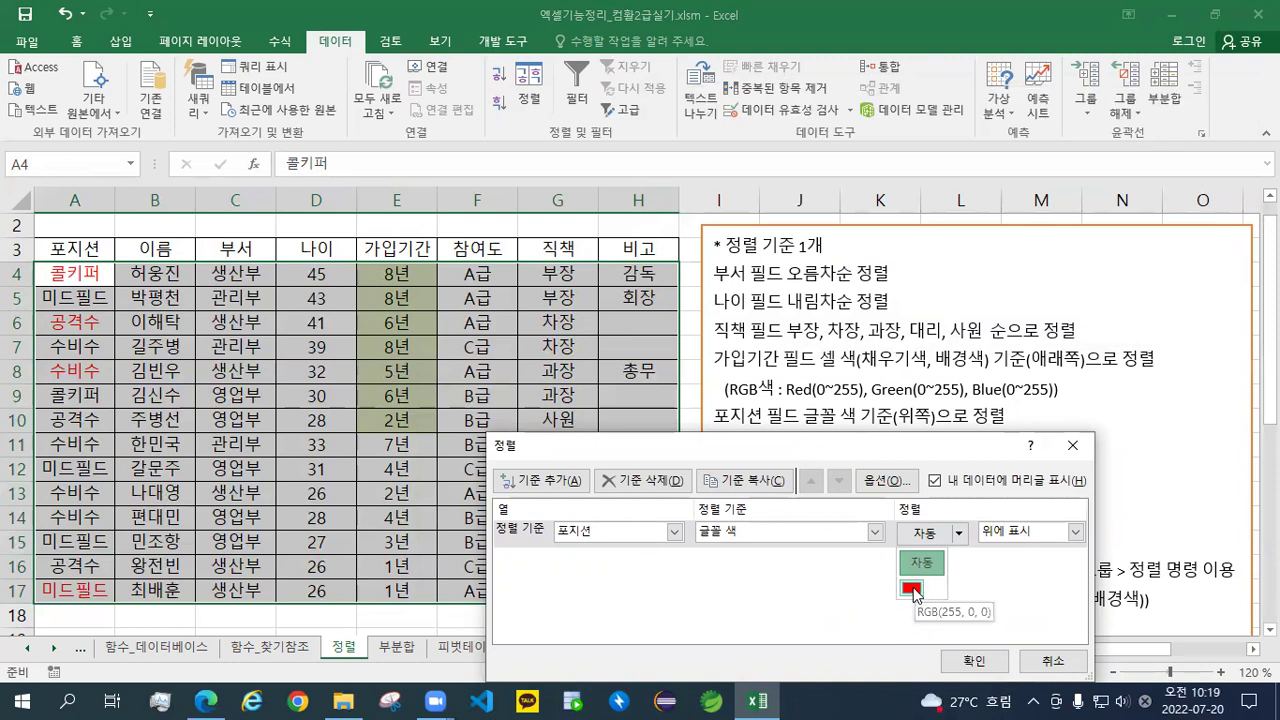
pyautogui.click(912, 590)
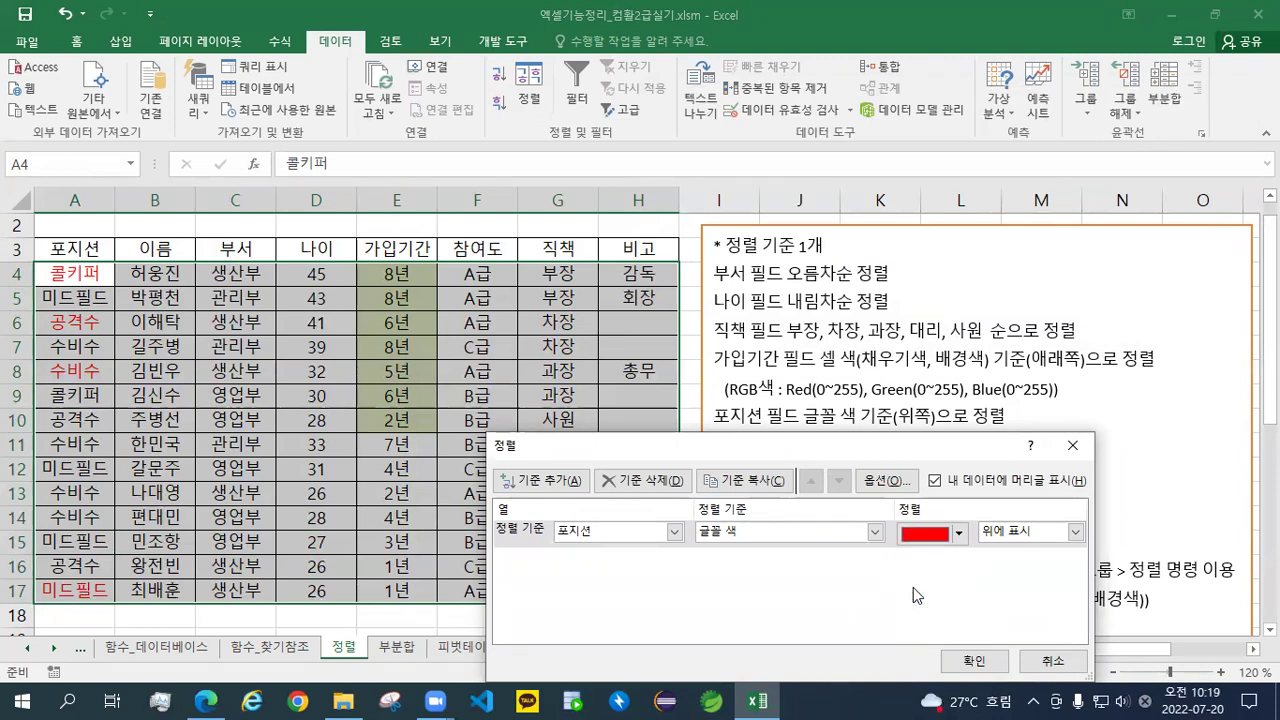
pyautogui.click(1001, 536)
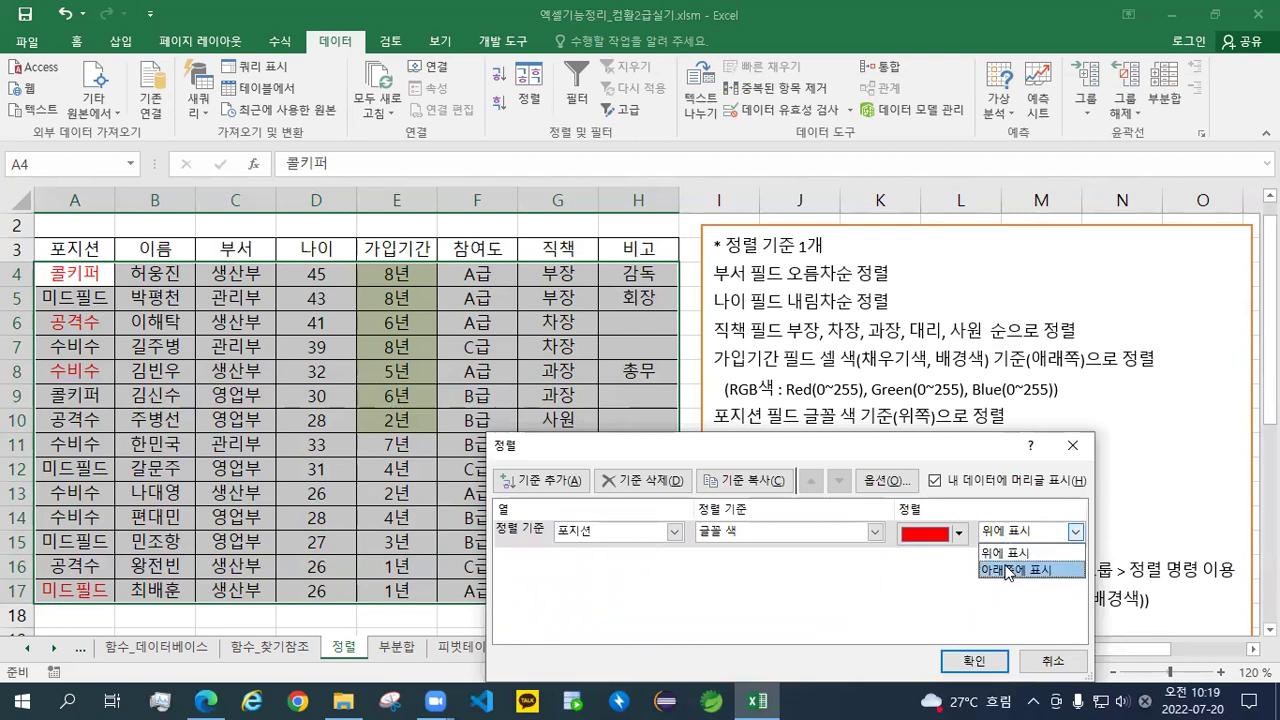
pyautogui.click(1007, 570)
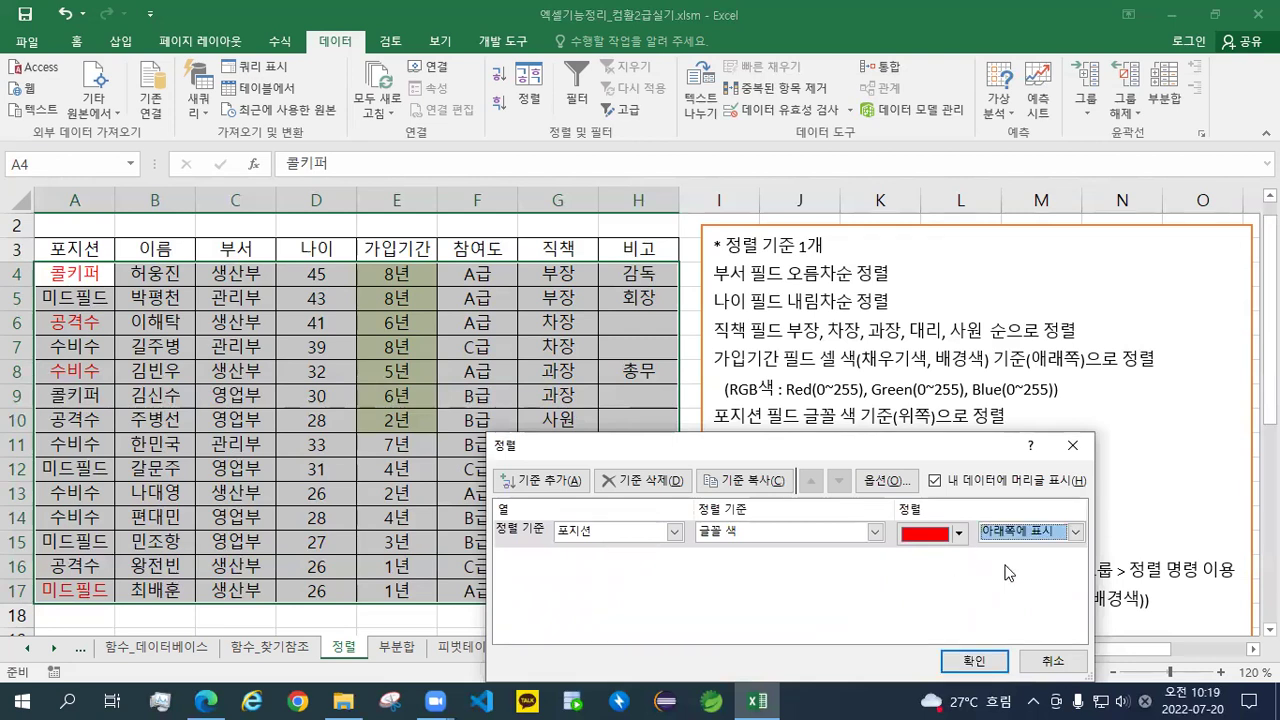
pyautogui.click(975, 661)
pyautogui.moveTo(104, 523); pyautogui.dragTo(680, 600)
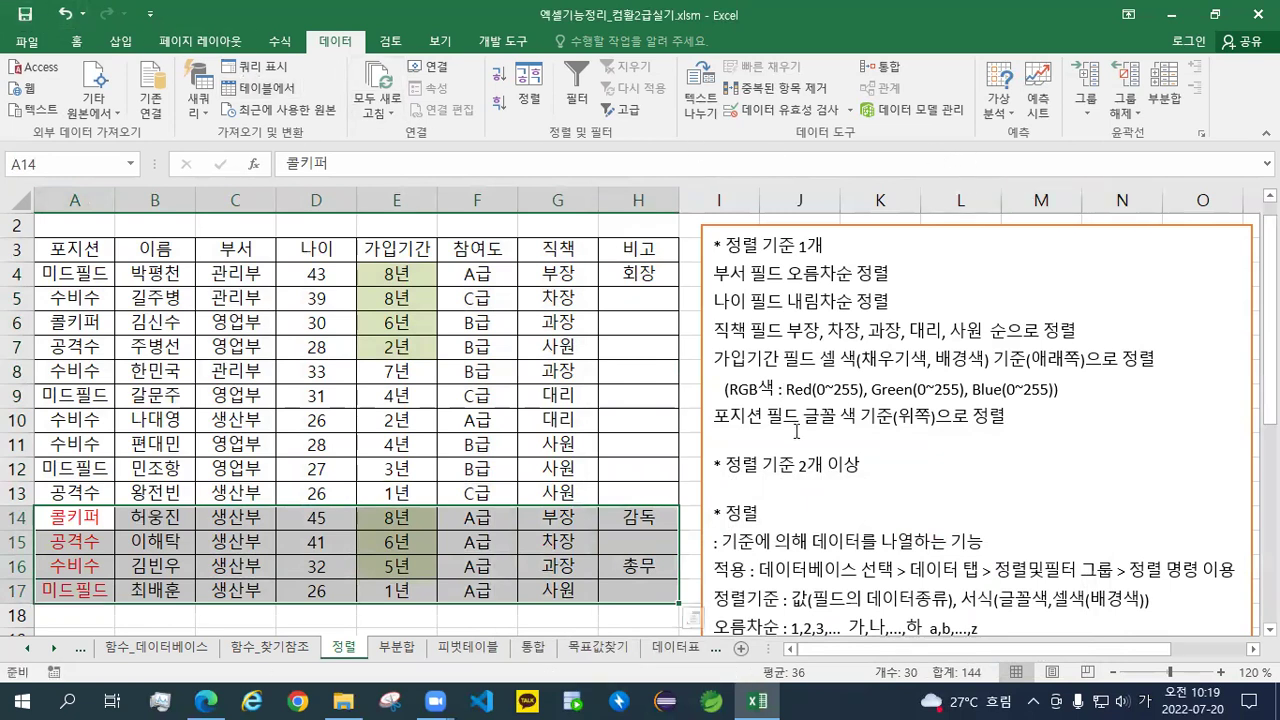
# Review the notes' headings for sorting by one criterion and by two or more criteria
pyautogui.click(805, 248)
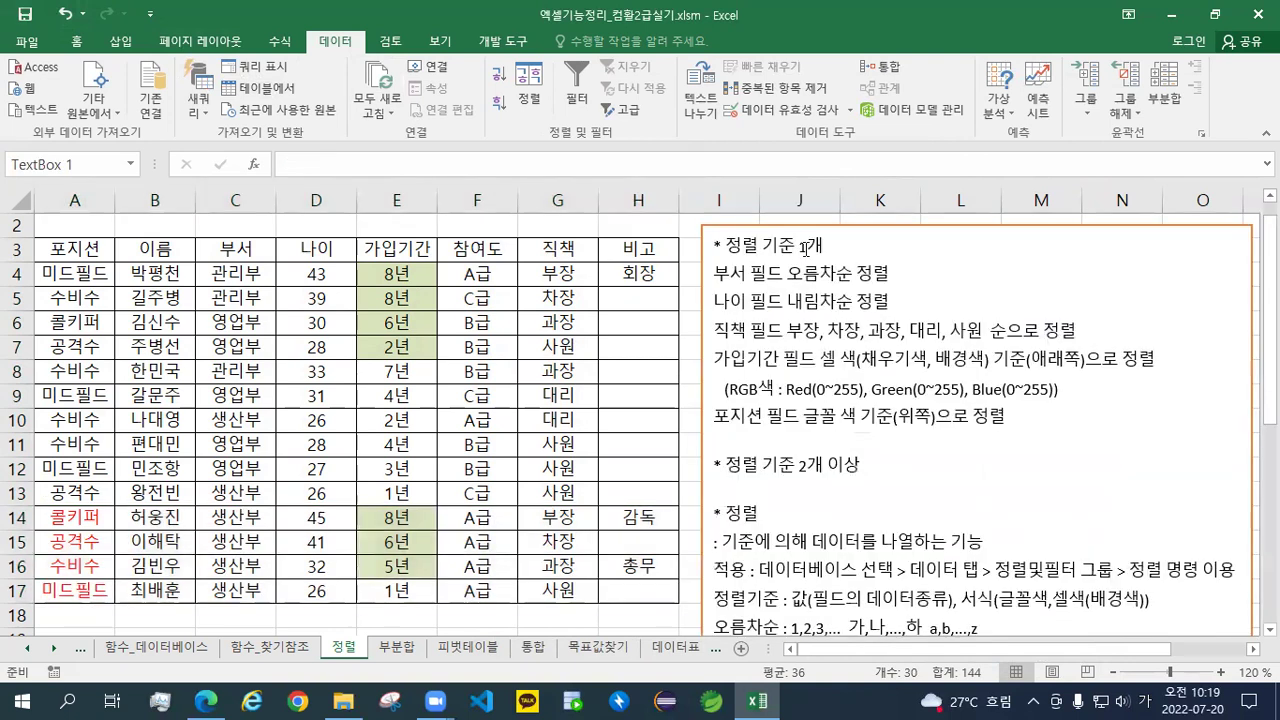
pyautogui.moveTo(727, 246); pyautogui.dragTo(826, 248)
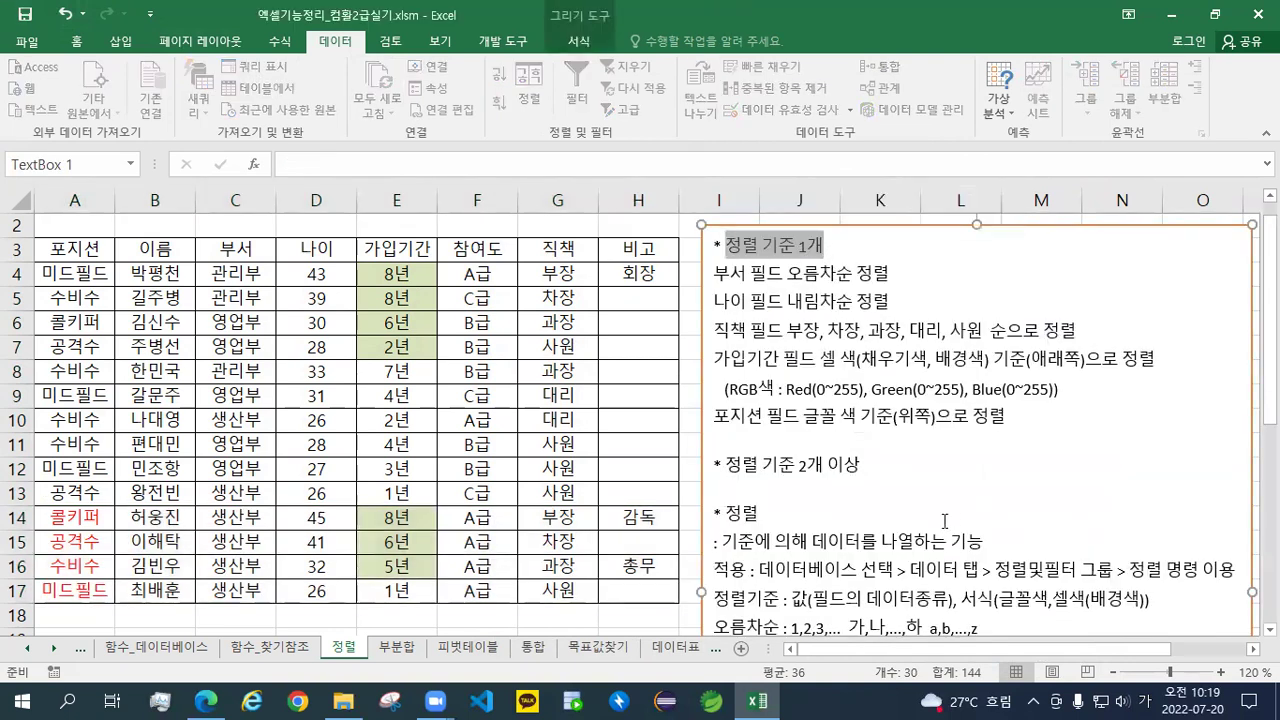
pyautogui.moveTo(726, 465); pyautogui.dragTo(880, 474)
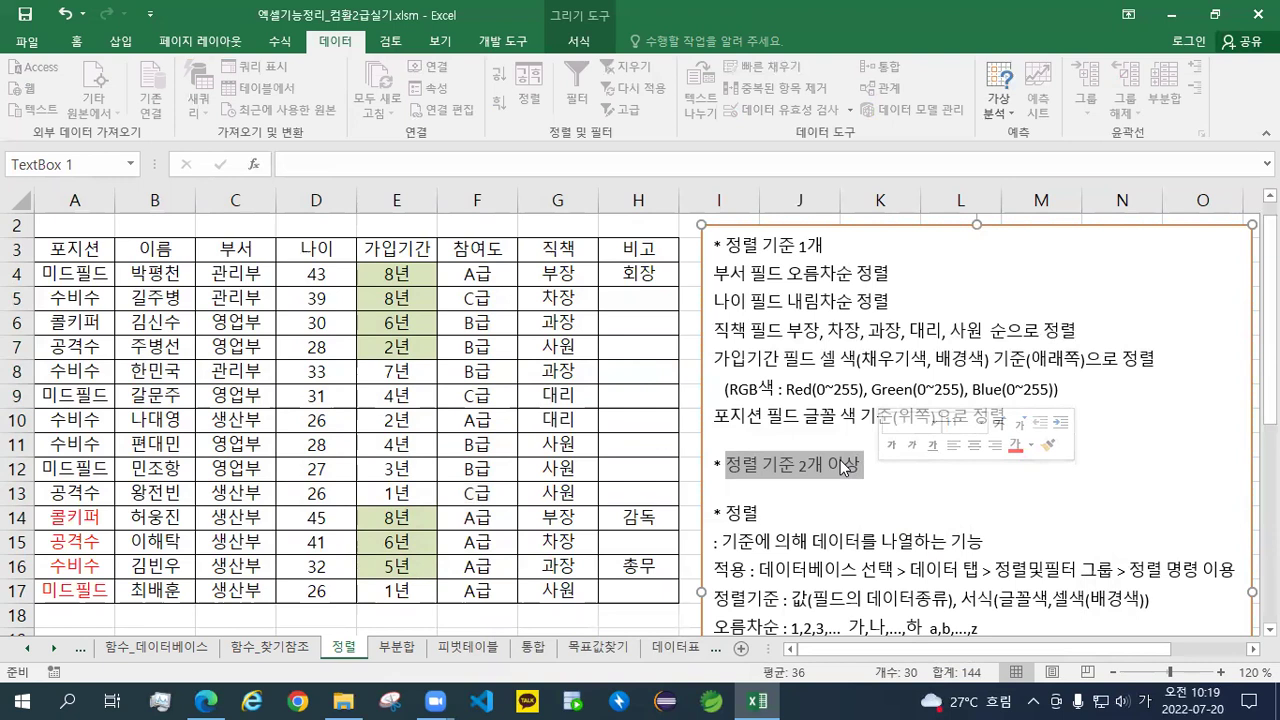
pyautogui.click(806, 462)
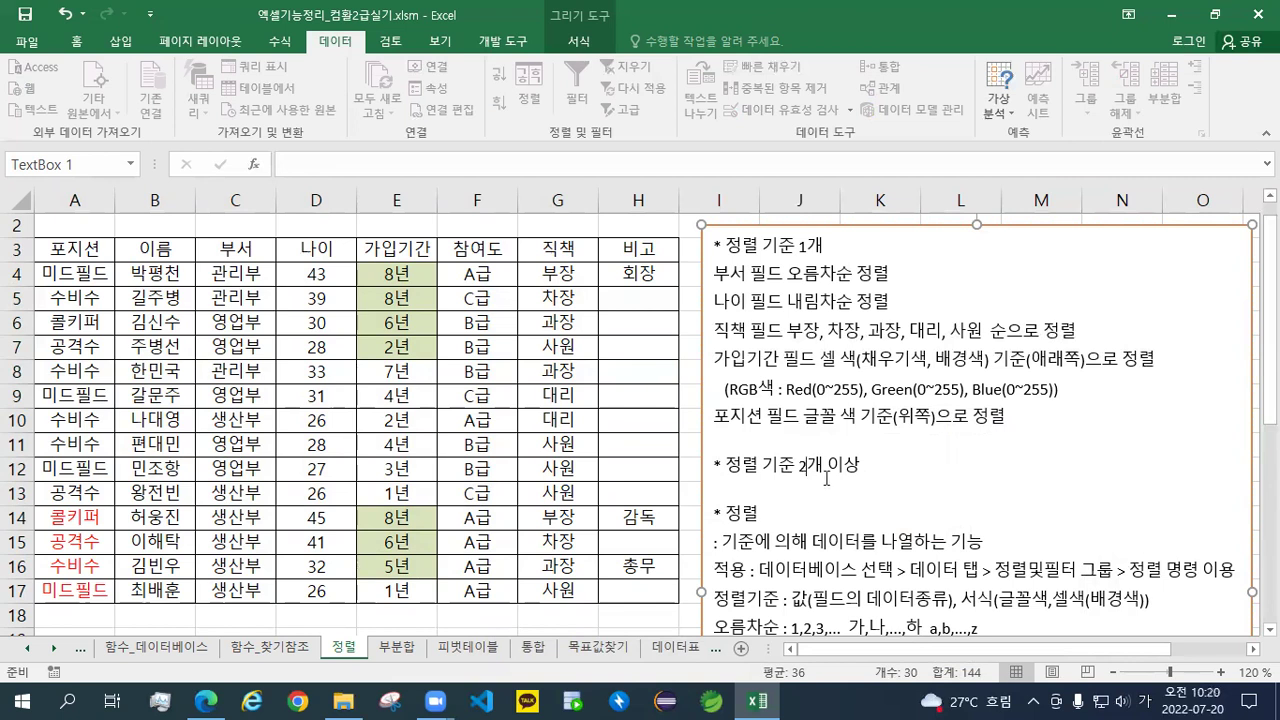
# Open the workbook 분석작업-1.xlsx from the 이론 folder
pyautogui.click(25, 48)
pyautogui.click(25, 48)
pyautogui.click(25, 48)
pyautogui.click(28, 46)
pyautogui.click(28, 46)
pyautogui.click(28, 46)
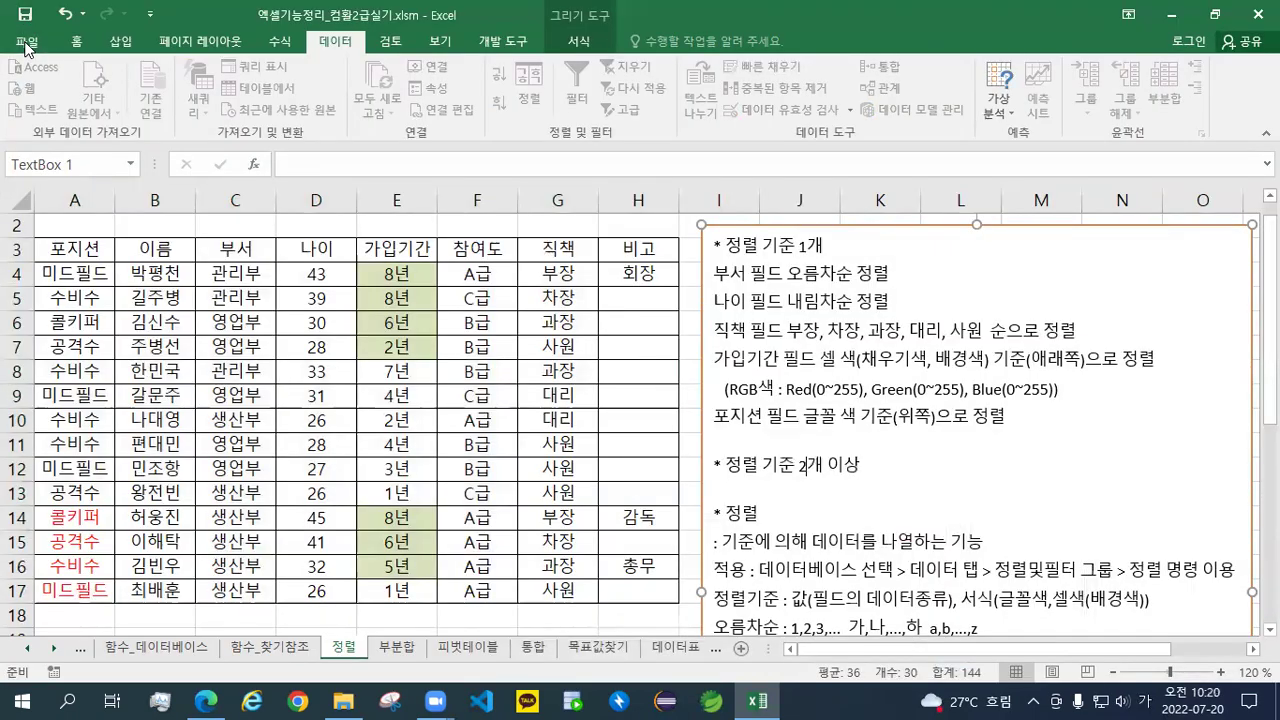
pyautogui.click(28, 46)
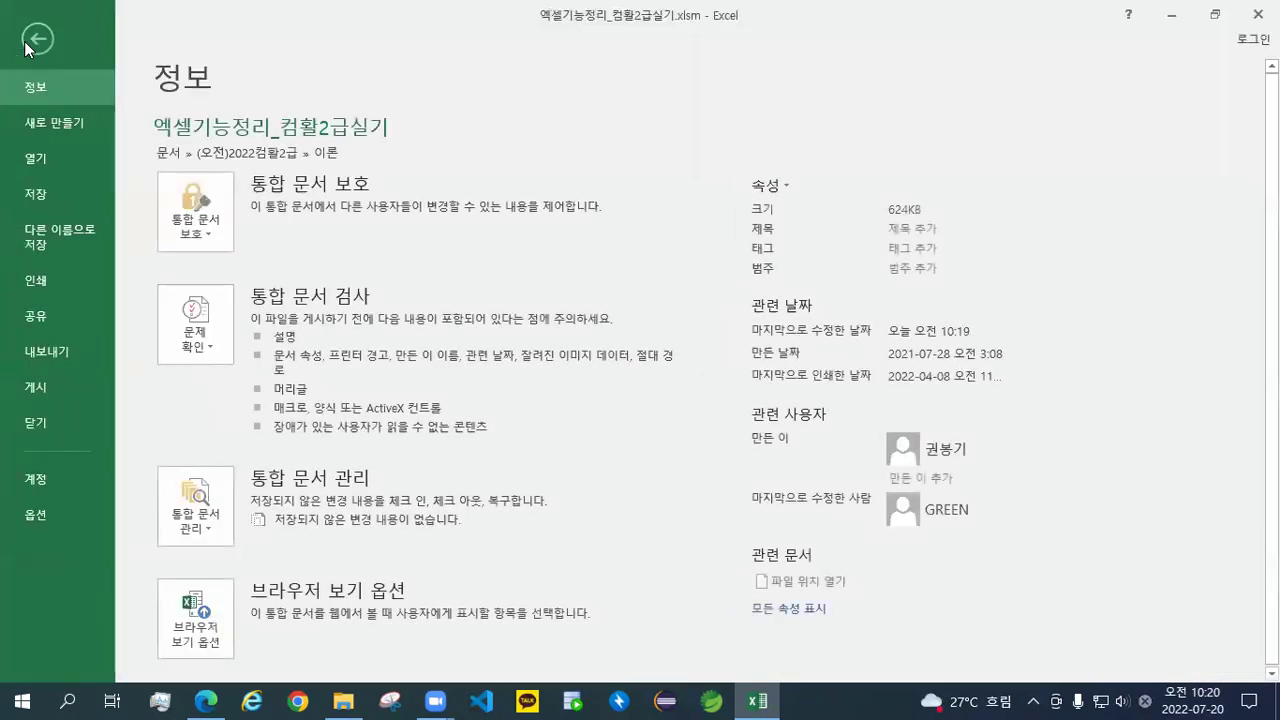
pyautogui.click(33, 159)
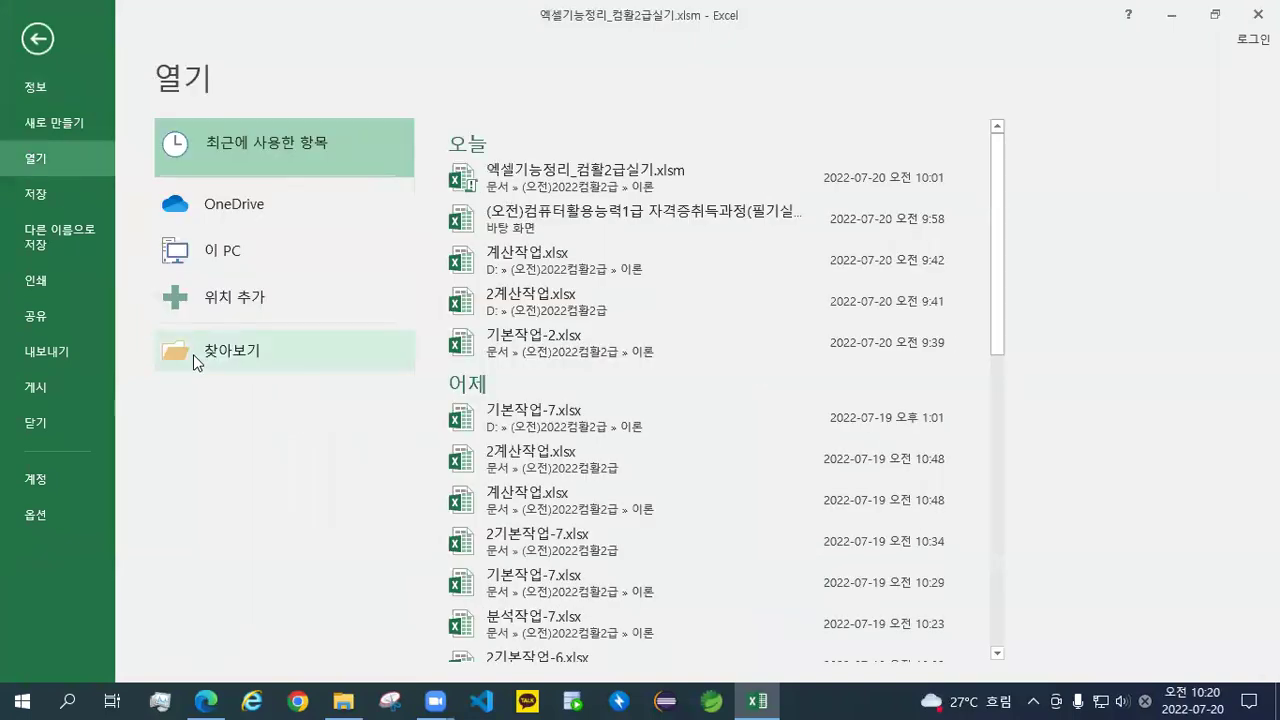
pyautogui.click(193, 354)
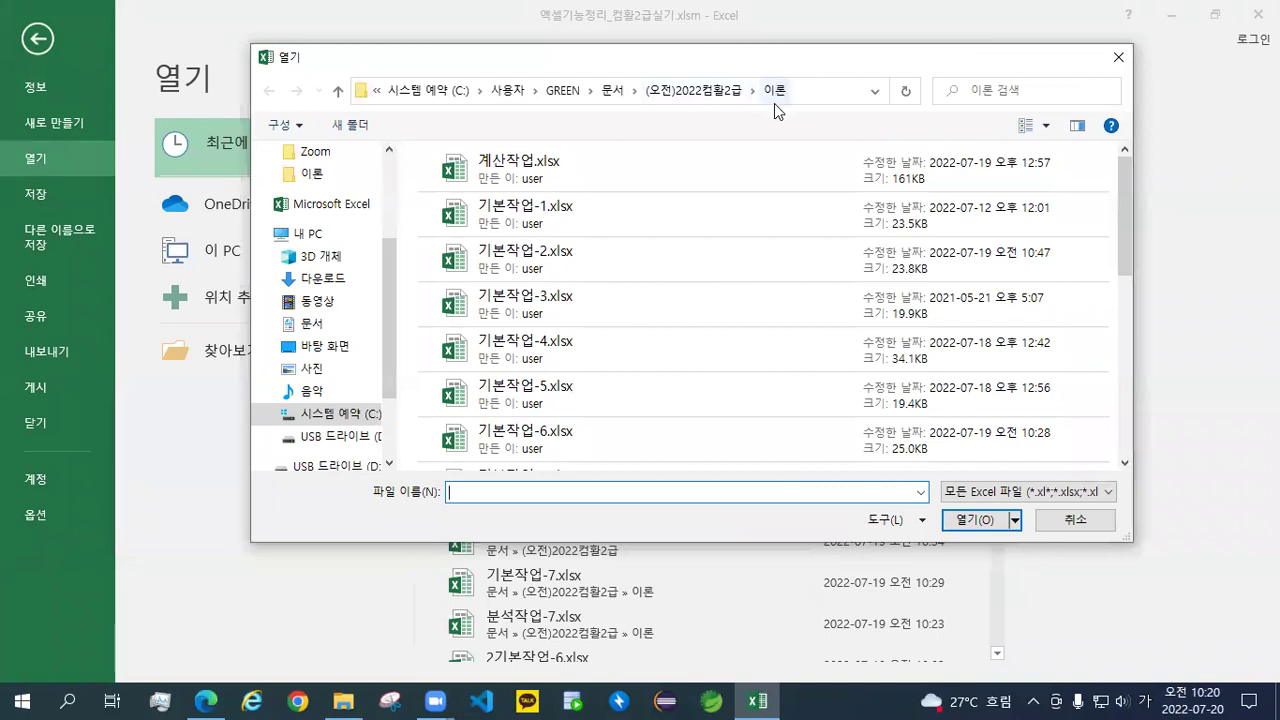
pyautogui.moveTo(1123, 276); pyautogui.dragTo(1119, 390)
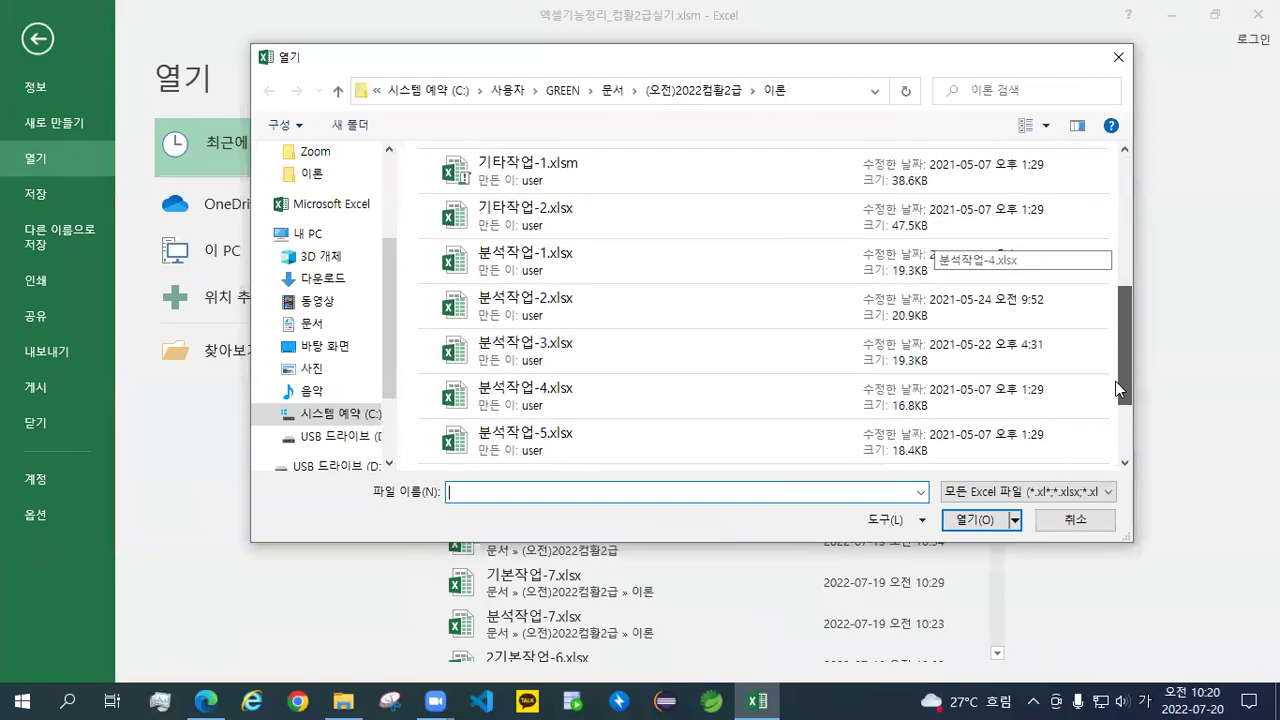
pyautogui.click(596, 255)
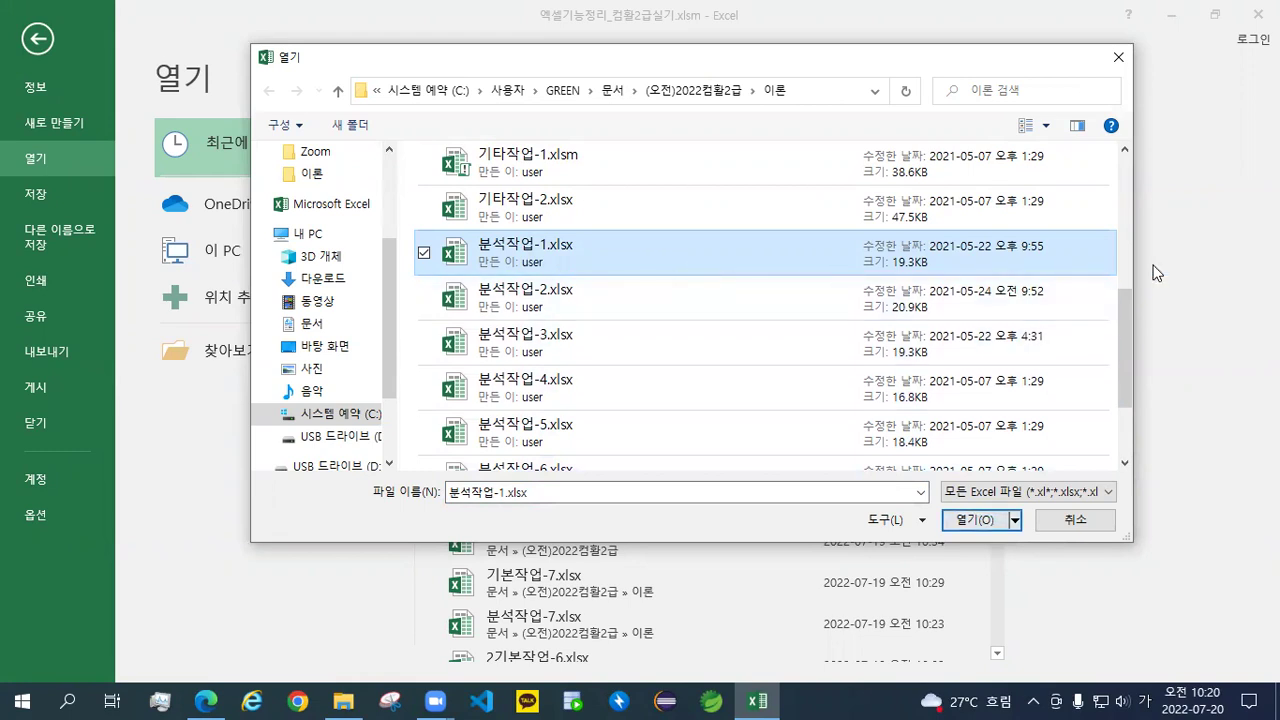
pyautogui.click(965, 527)
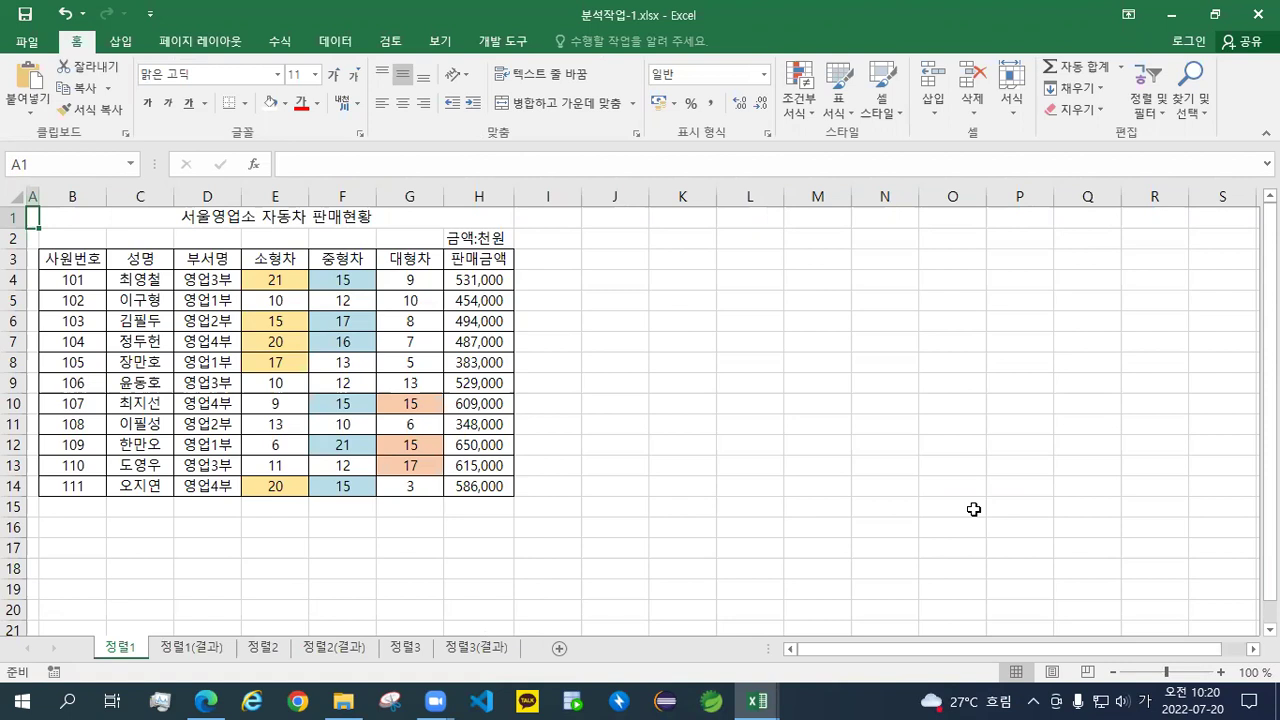
pyautogui.scroll(1, 973, 509)
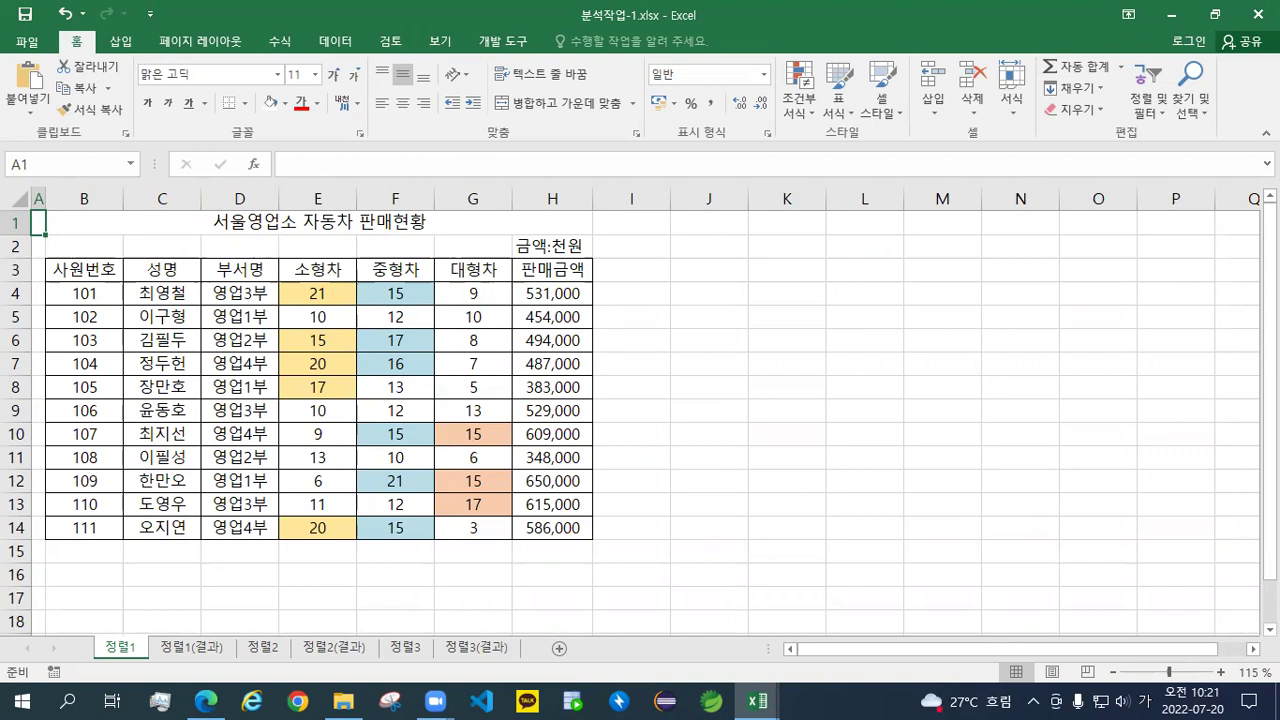
# Copy the textbook page note 교재124페이지 from the other window and paste it into cell I1 of the 정렬1 sheet
pyautogui.hotkey('alt', 'Tab')
pyautogui.press('Hangul')
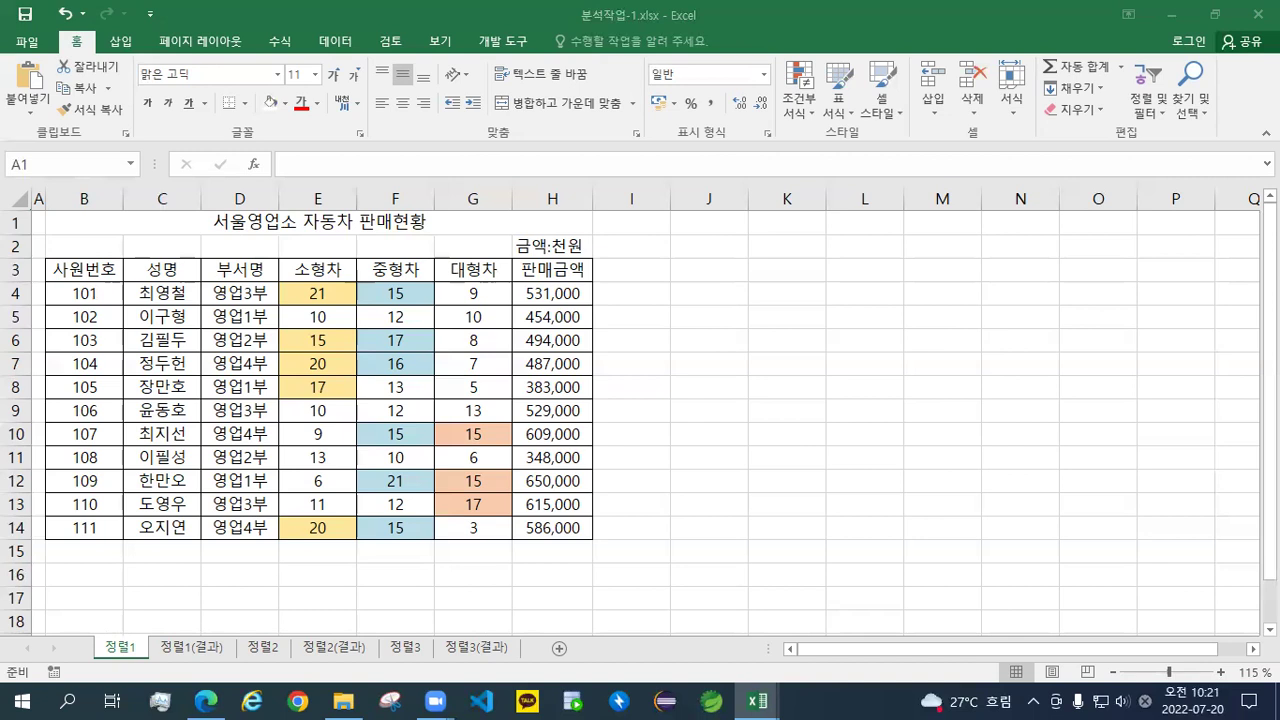
pyautogui.hotkey('ctrl', 'c')
pyautogui.click(649, 221)
pyautogui.rightClick(649, 221)
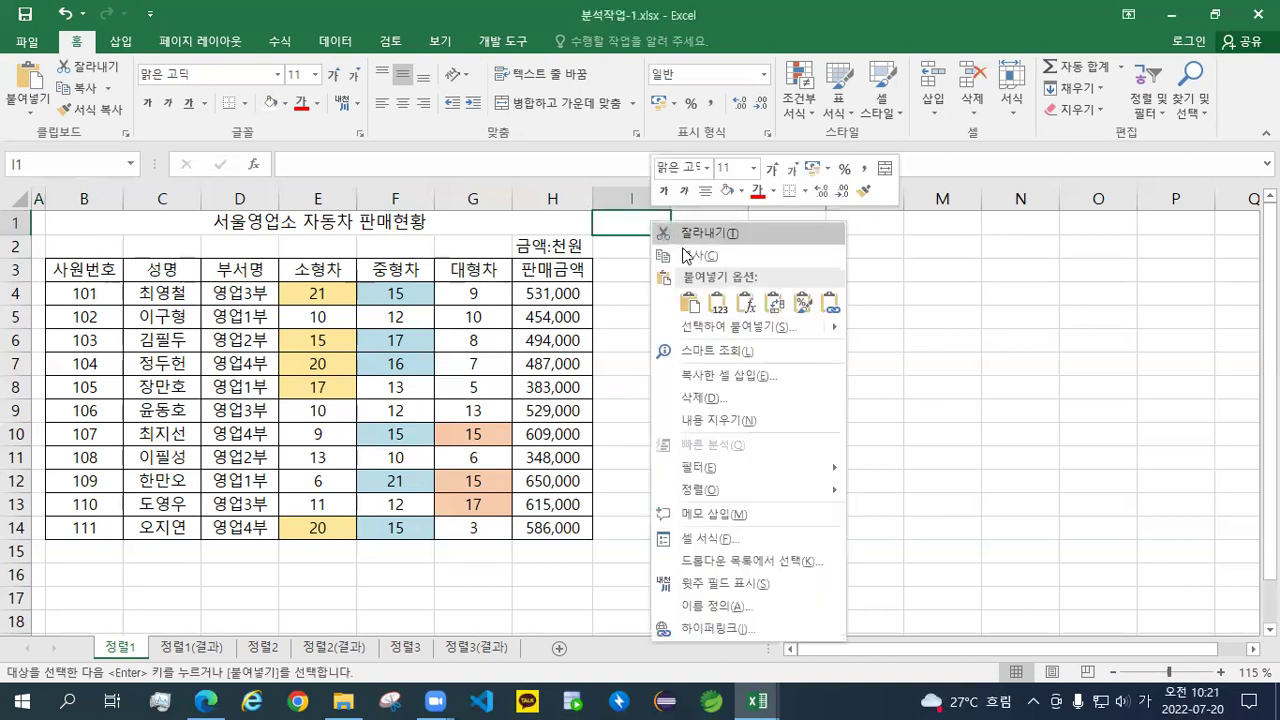
pyautogui.click(687, 290)
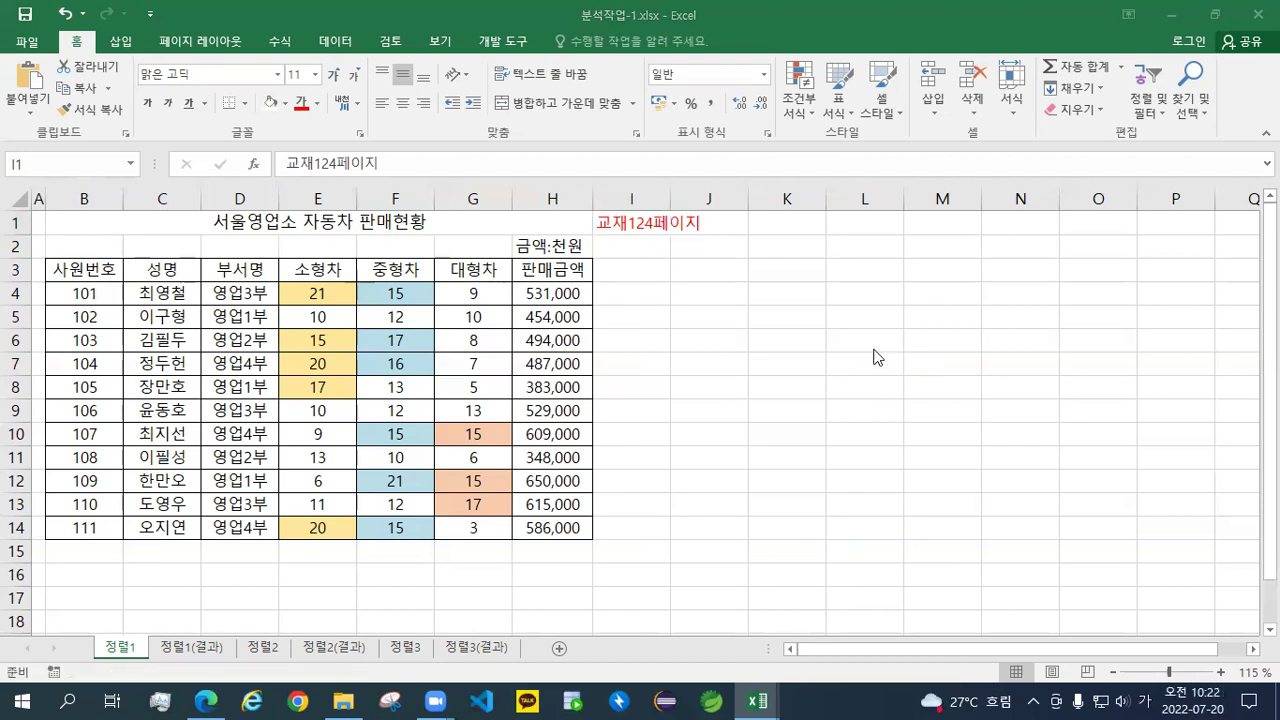
# Paste the text box of sorting notes beside the table from about J3 and read its 부서명 and 중형차 criteria
pyautogui.click(717, 274)
pyautogui.hotkey('ctrl', 'v')
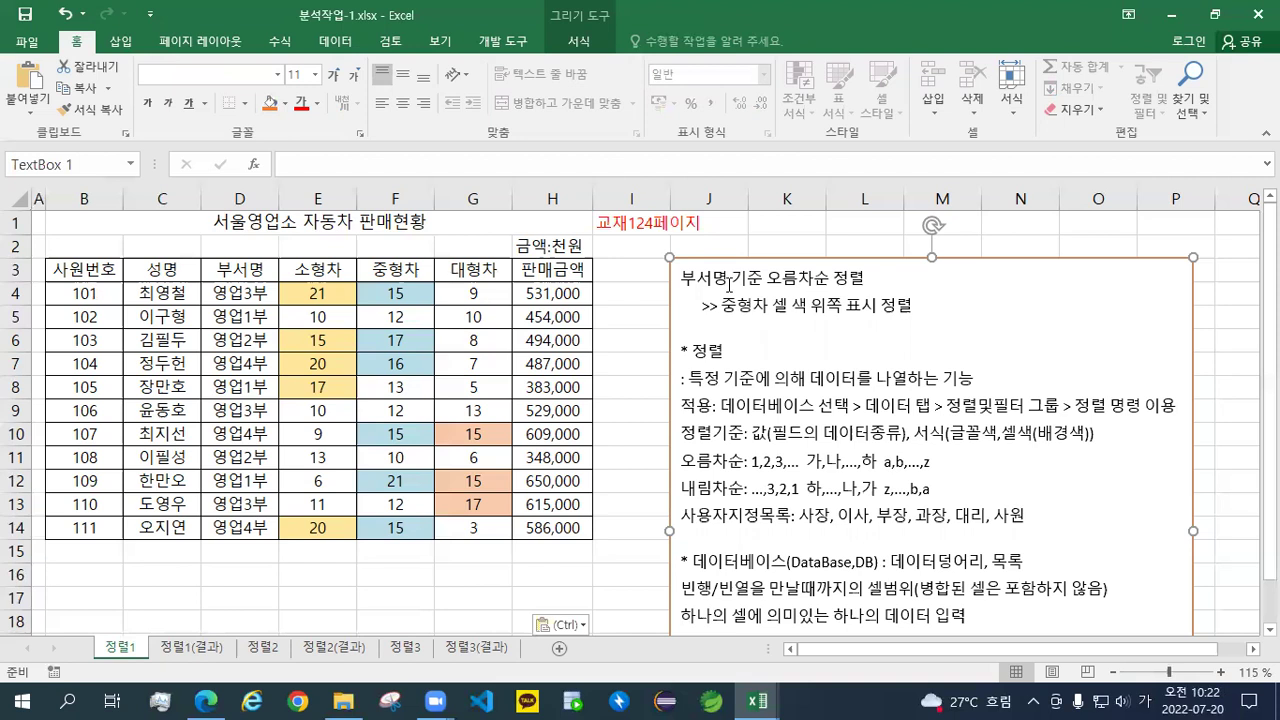
pyautogui.click(633, 245)
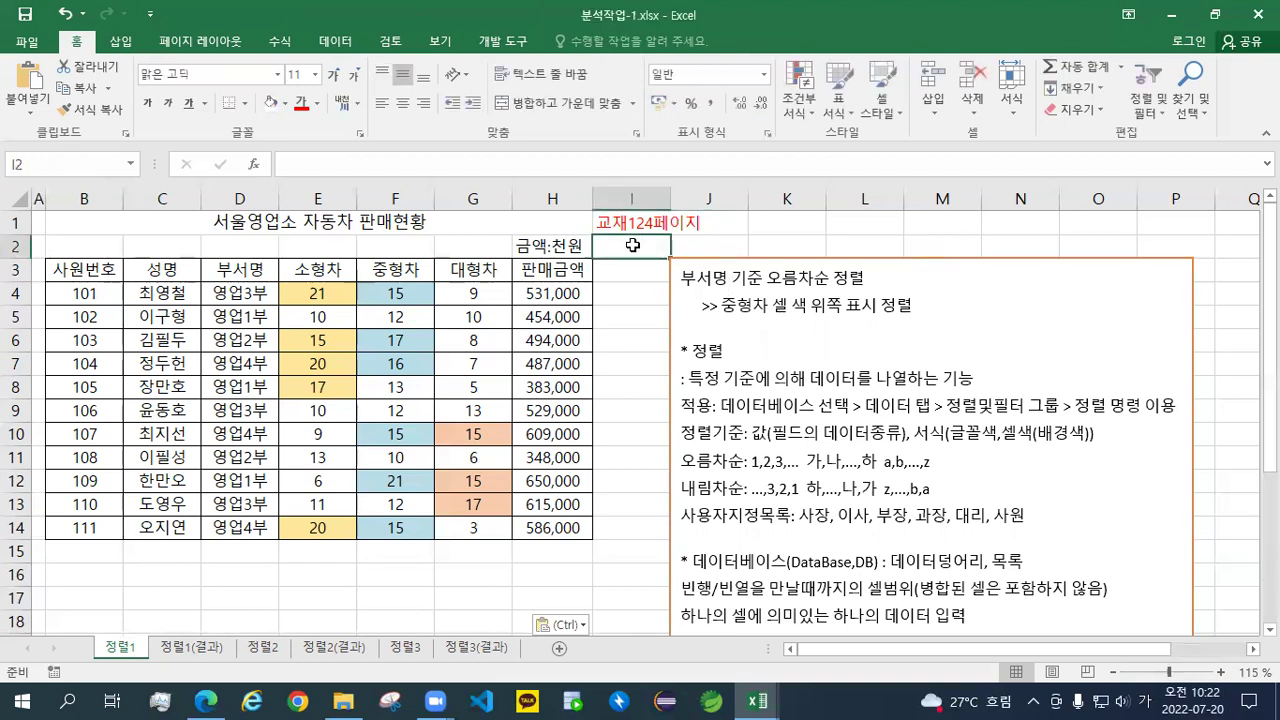
pyautogui.moveTo(687, 275); pyautogui.dragTo(862, 281)
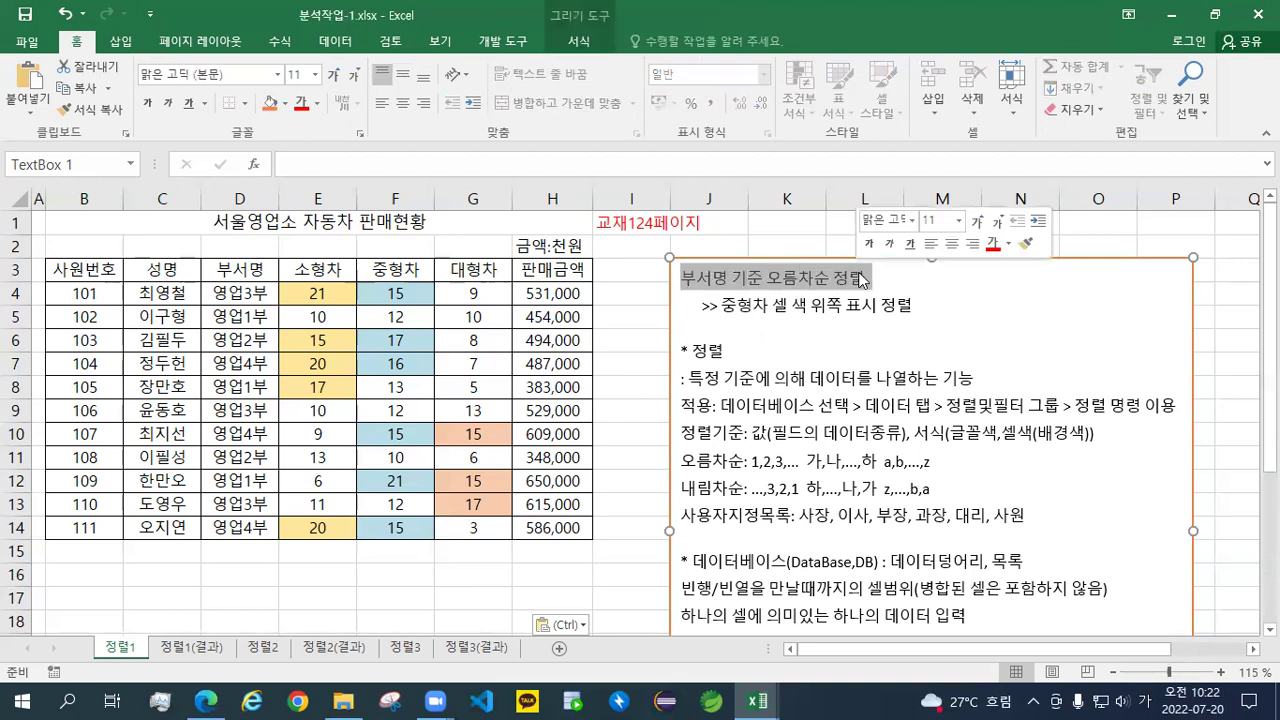
pyautogui.moveTo(721, 306); pyautogui.dragTo(892, 314)
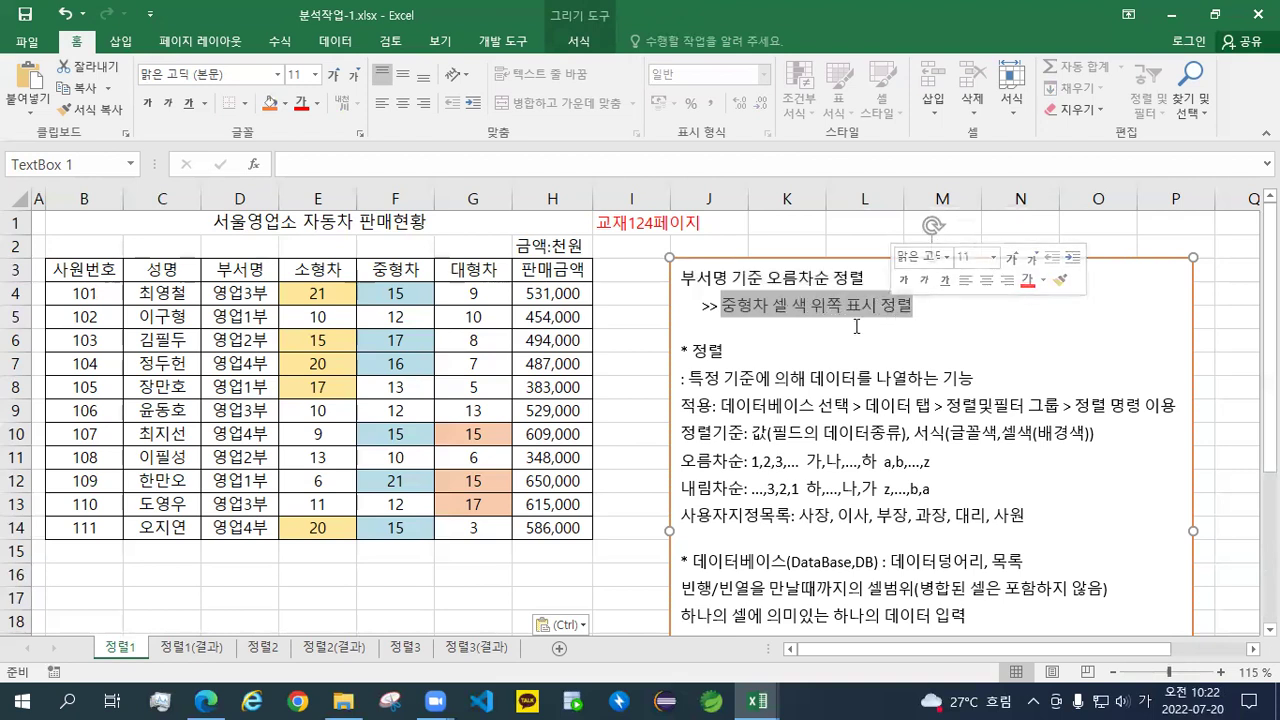
# Start a sort of the sales table B3:H14 on the 정렬1 sheet with 부서명 by 값 in 오름차순 as the first criterion
pyautogui.moveTo(110, 270); pyautogui.dragTo(555, 528)
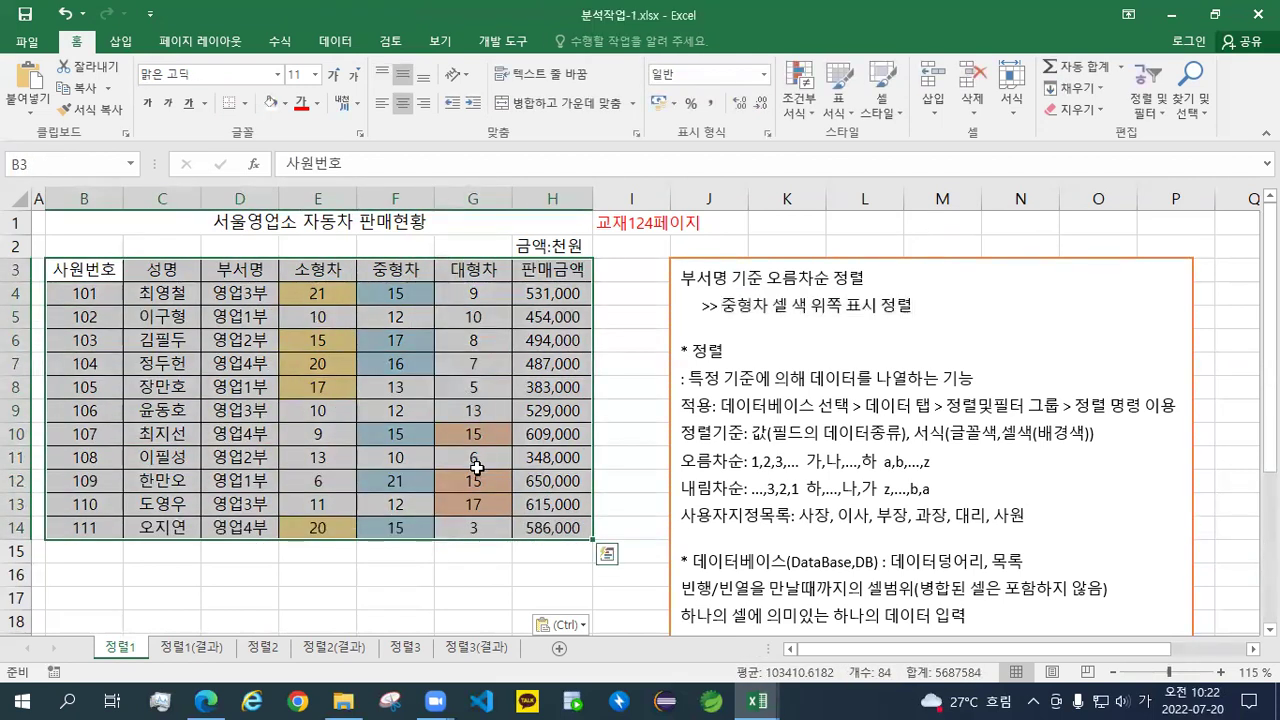
pyautogui.click(335, 41)
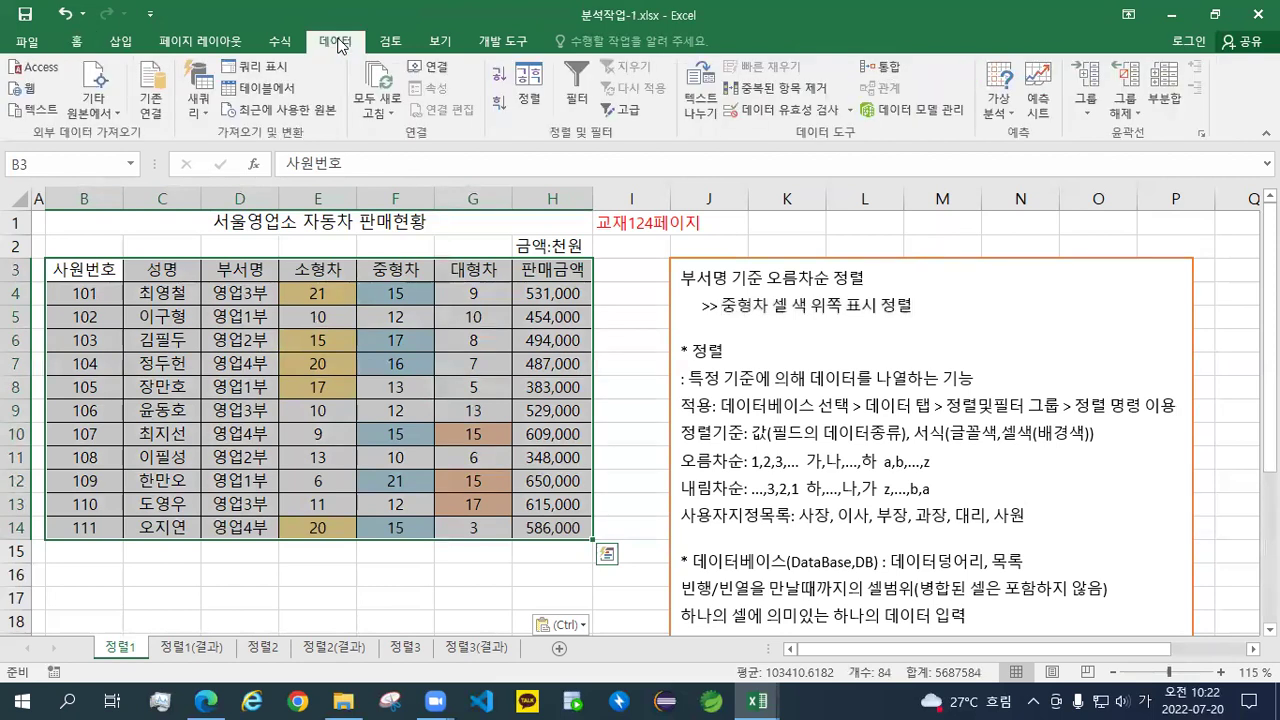
pyautogui.click(525, 103)
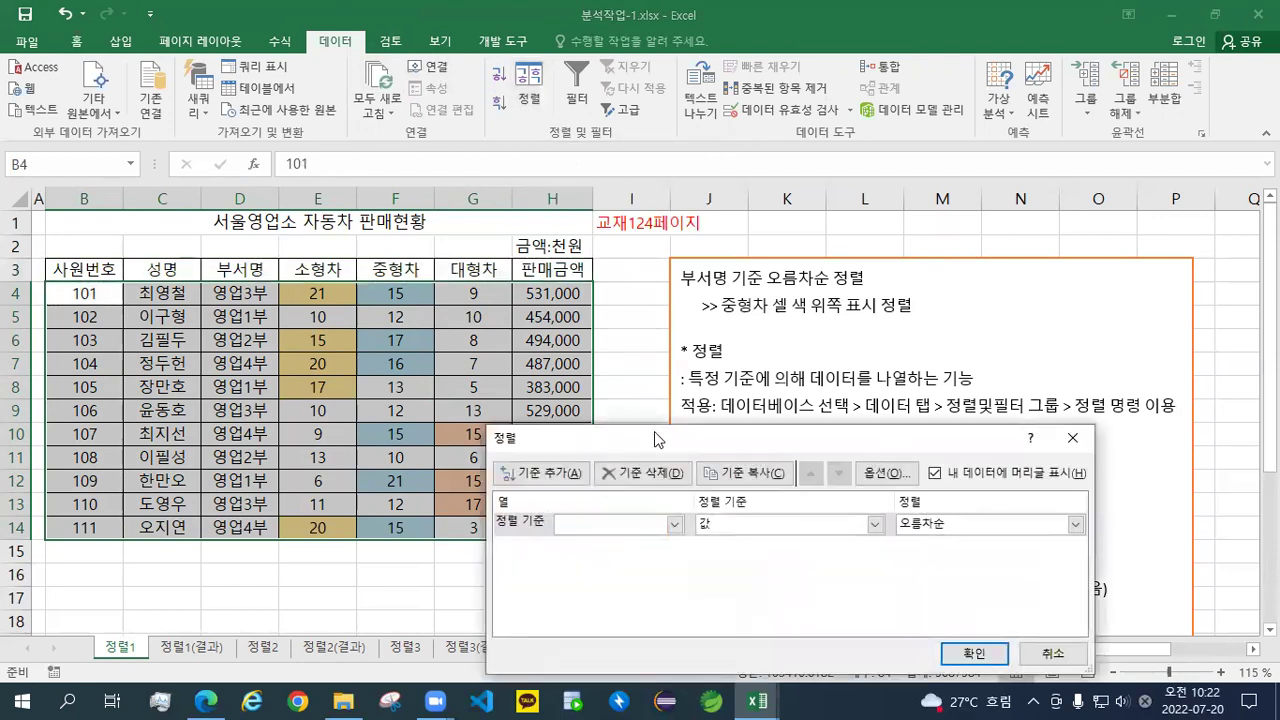
pyautogui.moveTo(657, 440); pyautogui.dragTo(765, 343)
pyautogui.click(668, 428)
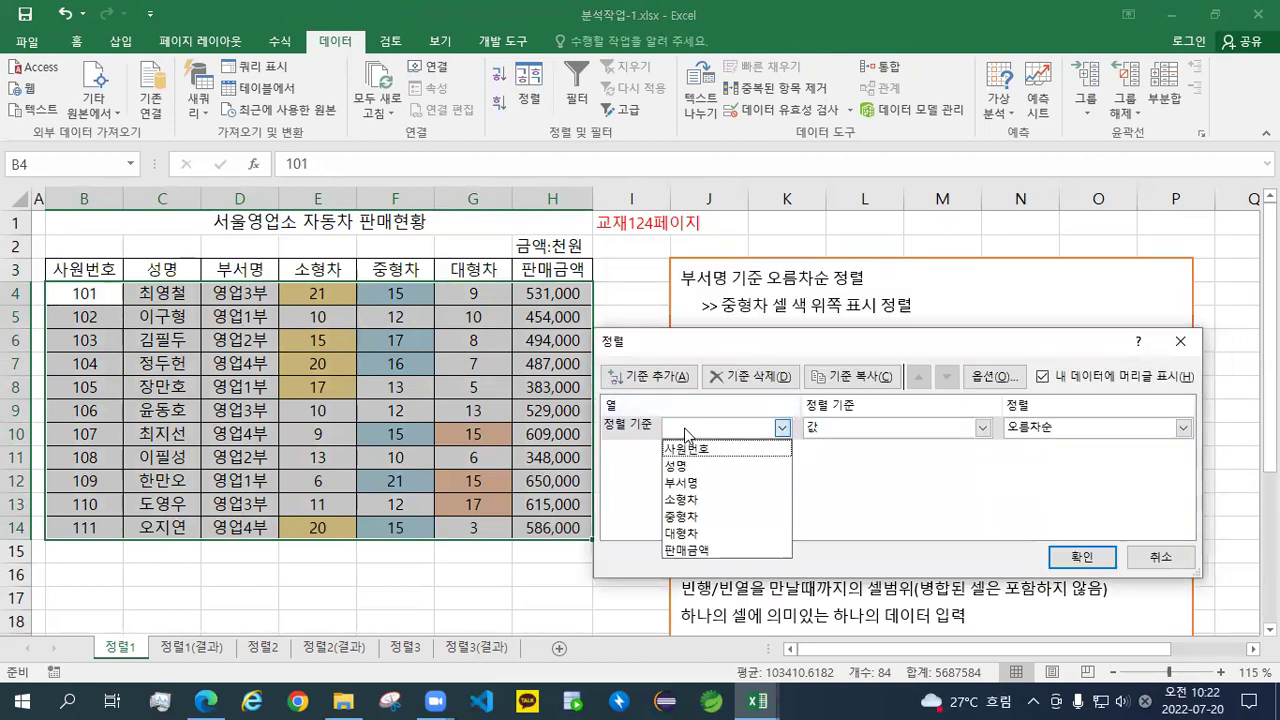
pyautogui.click(688, 482)
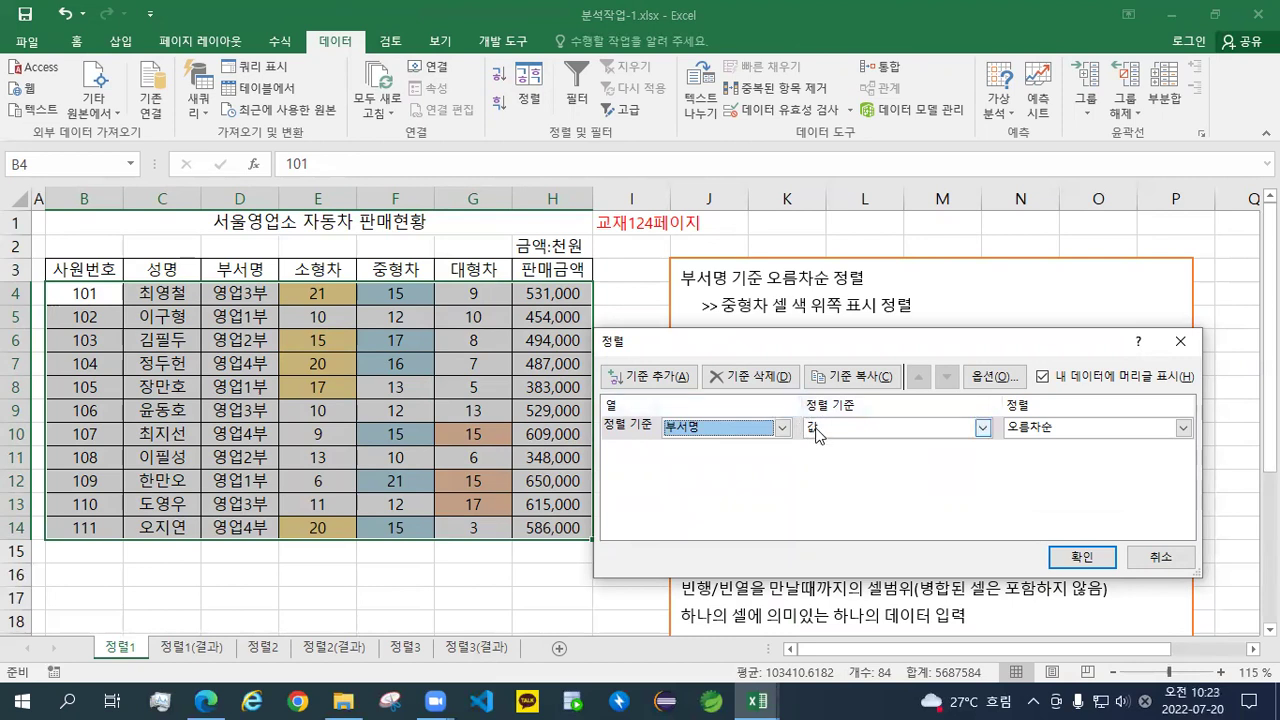
pyautogui.click(1038, 430)
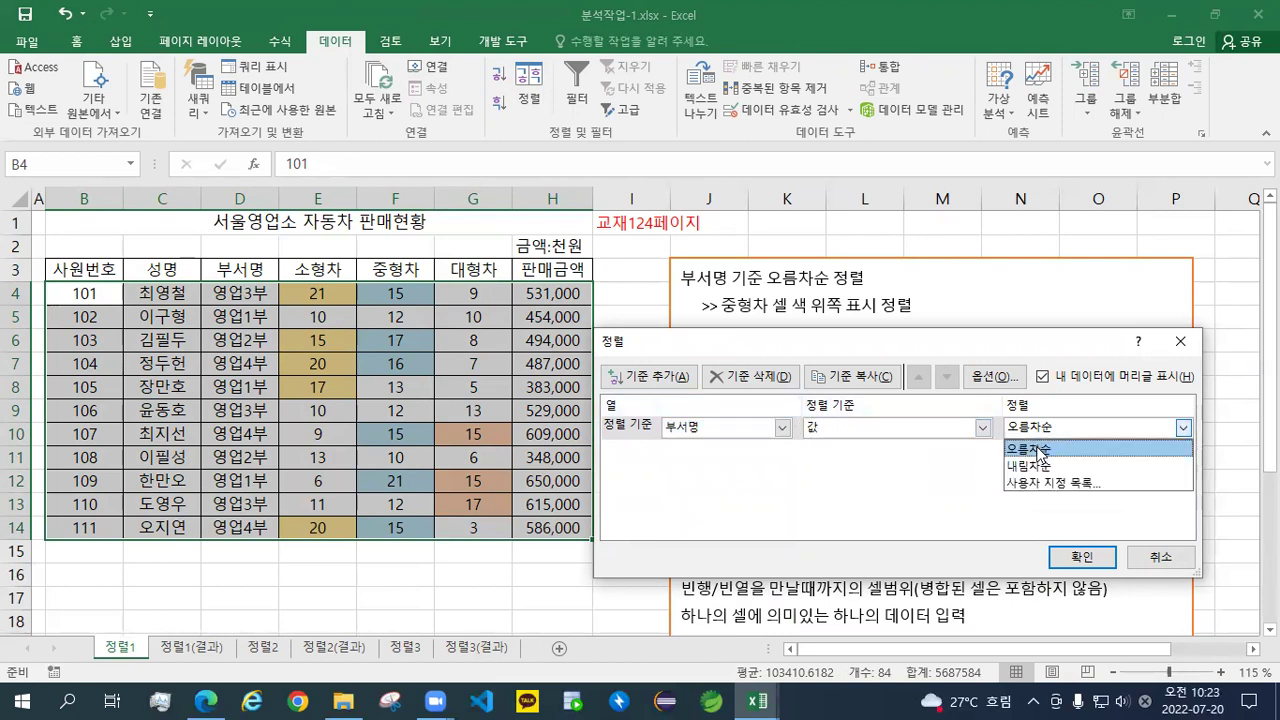
pyautogui.click(1040, 450)
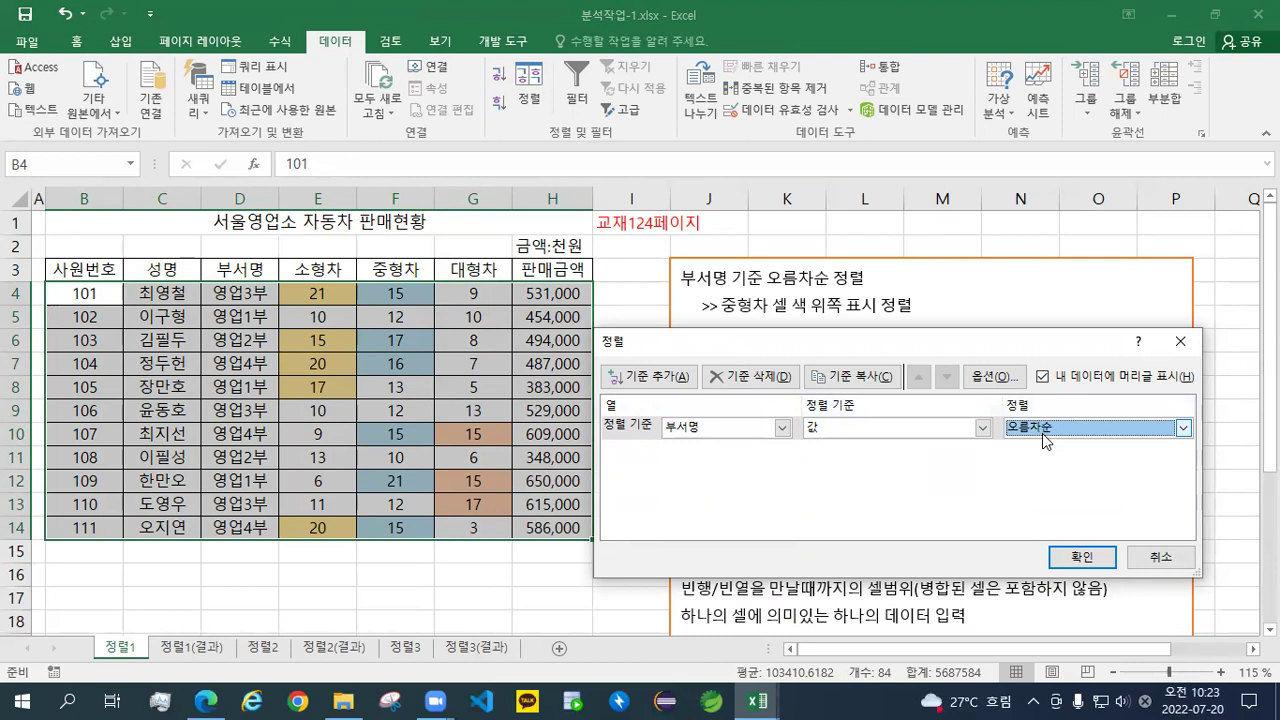
# Add a second sort criterion that orders 중형차 by 셀 색, with the light blue colour set to 위에 표시
pyautogui.click(659, 377)
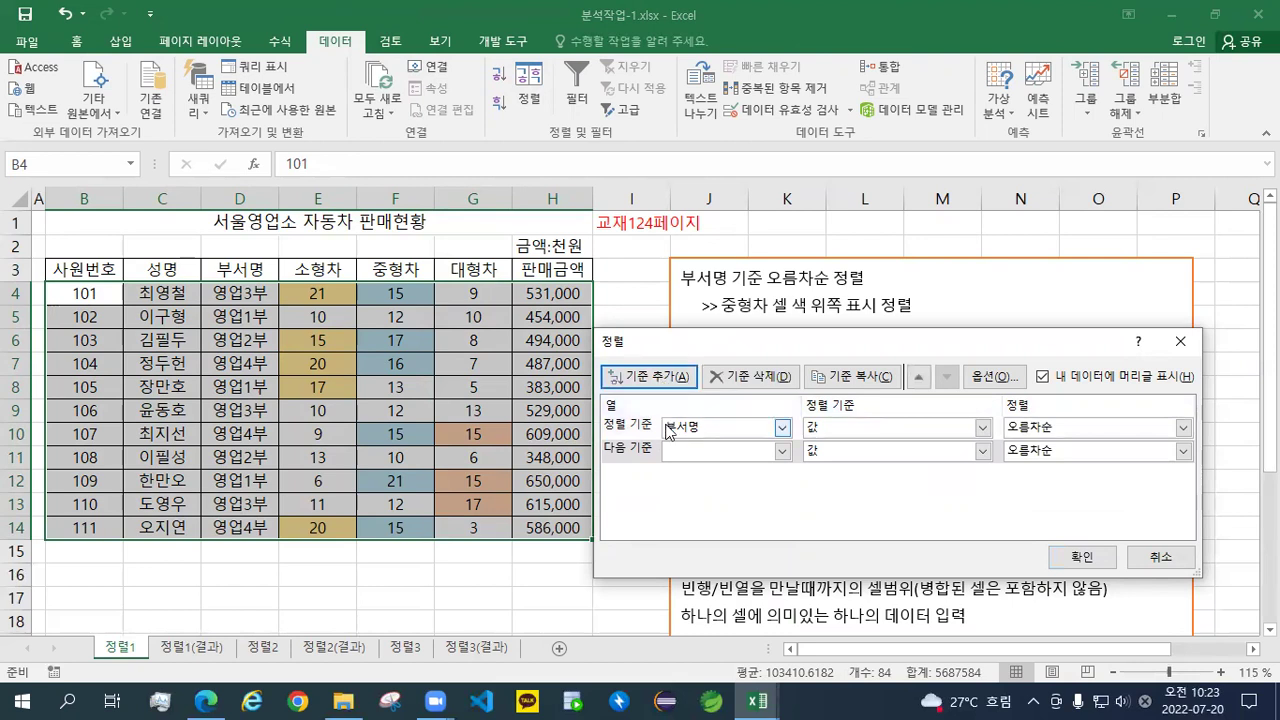
pyautogui.click(686, 451)
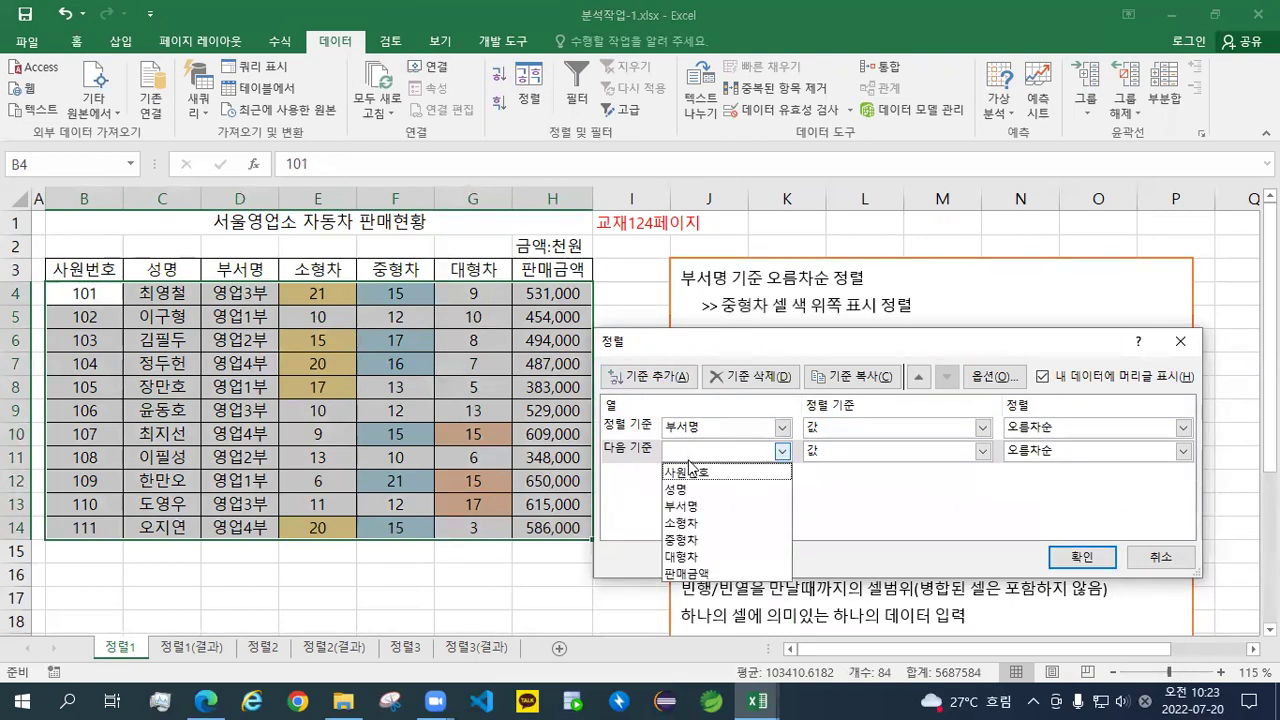
pyautogui.click(698, 540)
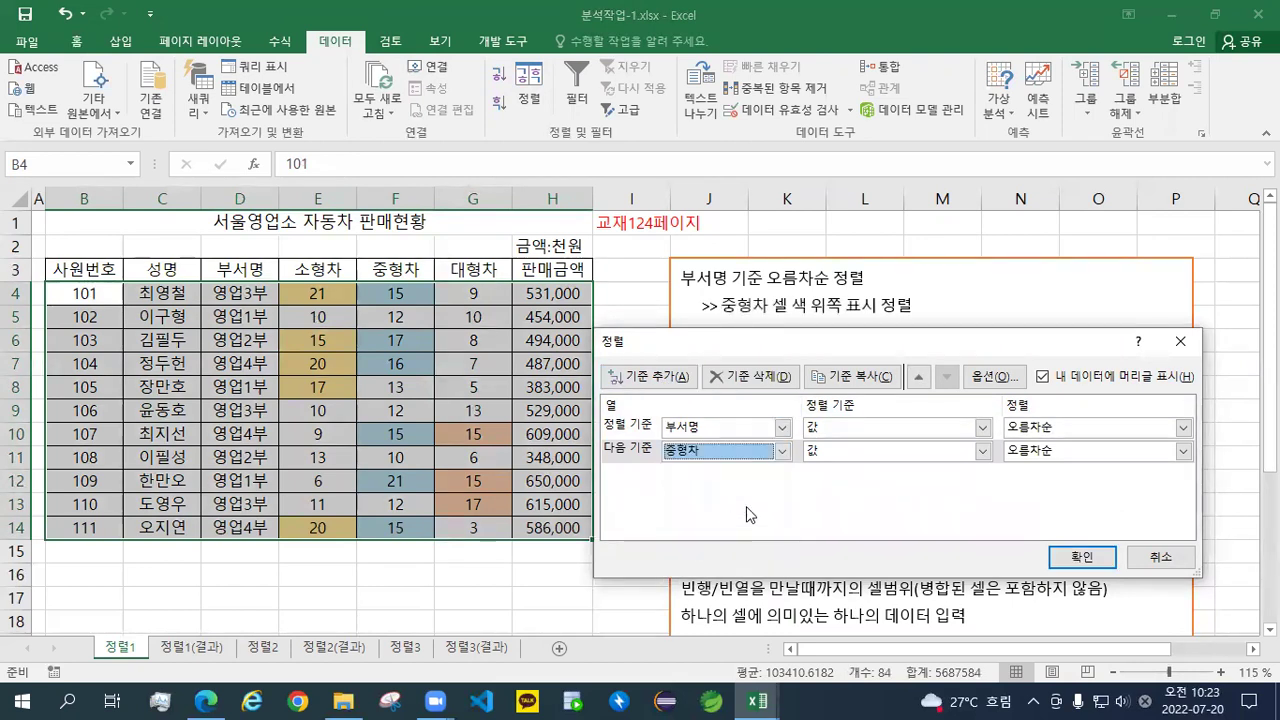
pyautogui.click(843, 455)
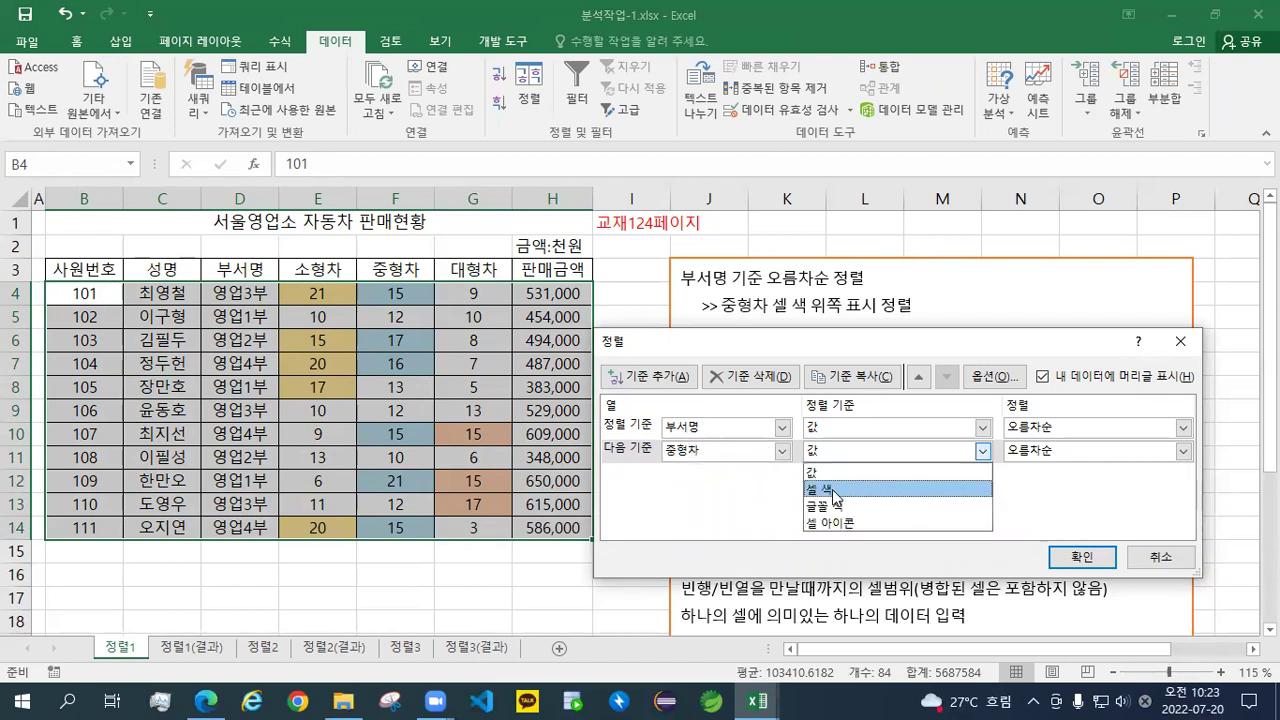
pyautogui.click(835, 490)
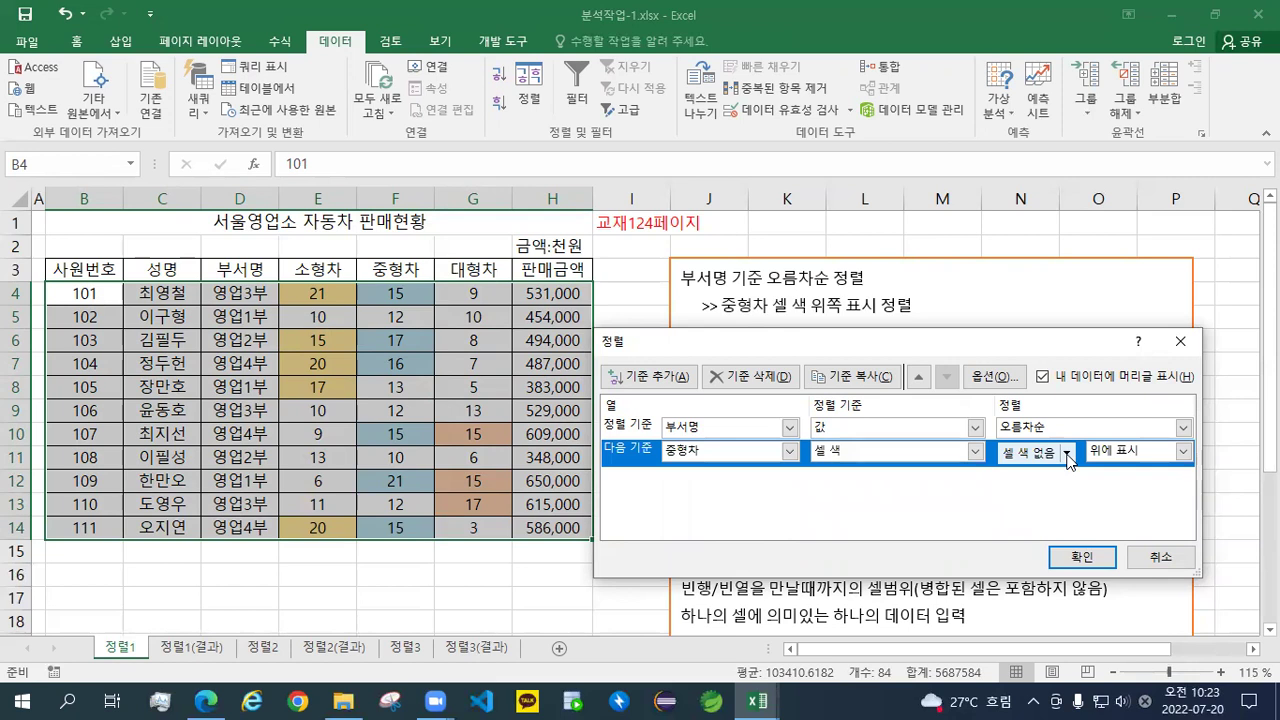
pyautogui.click(1067, 455)
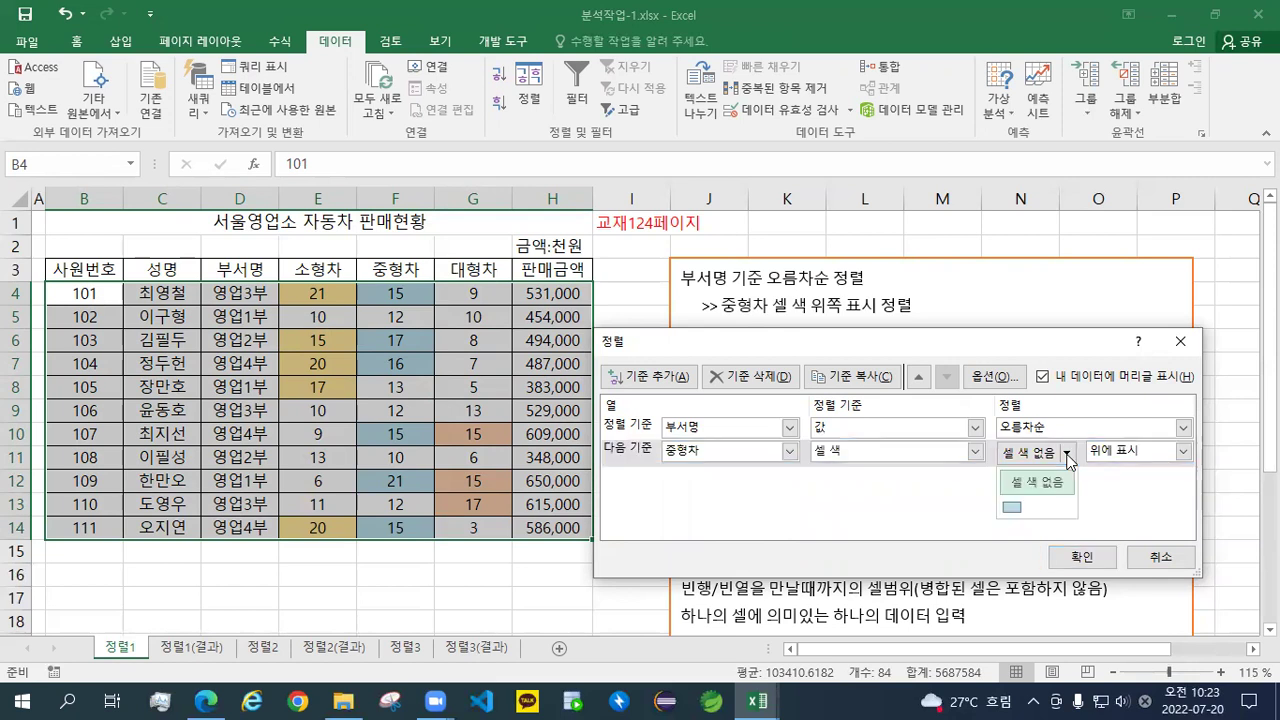
pyautogui.click(1013, 508)
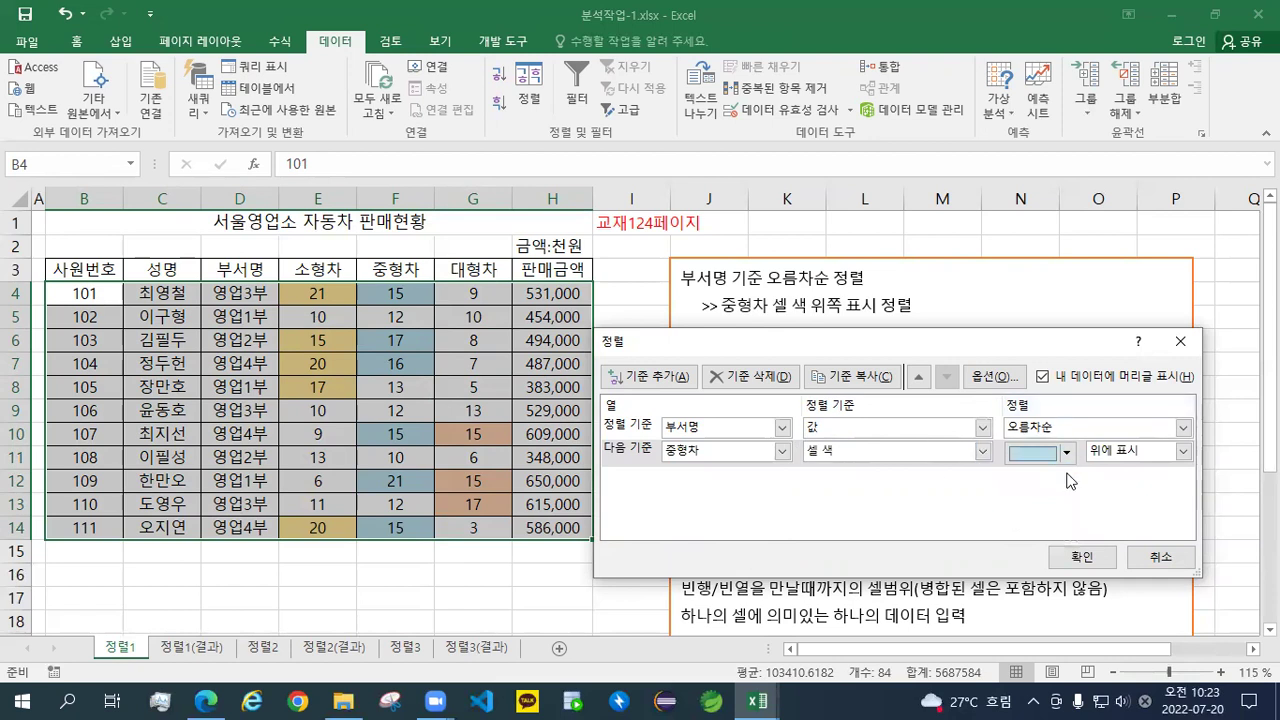
pyautogui.click(1111, 452)
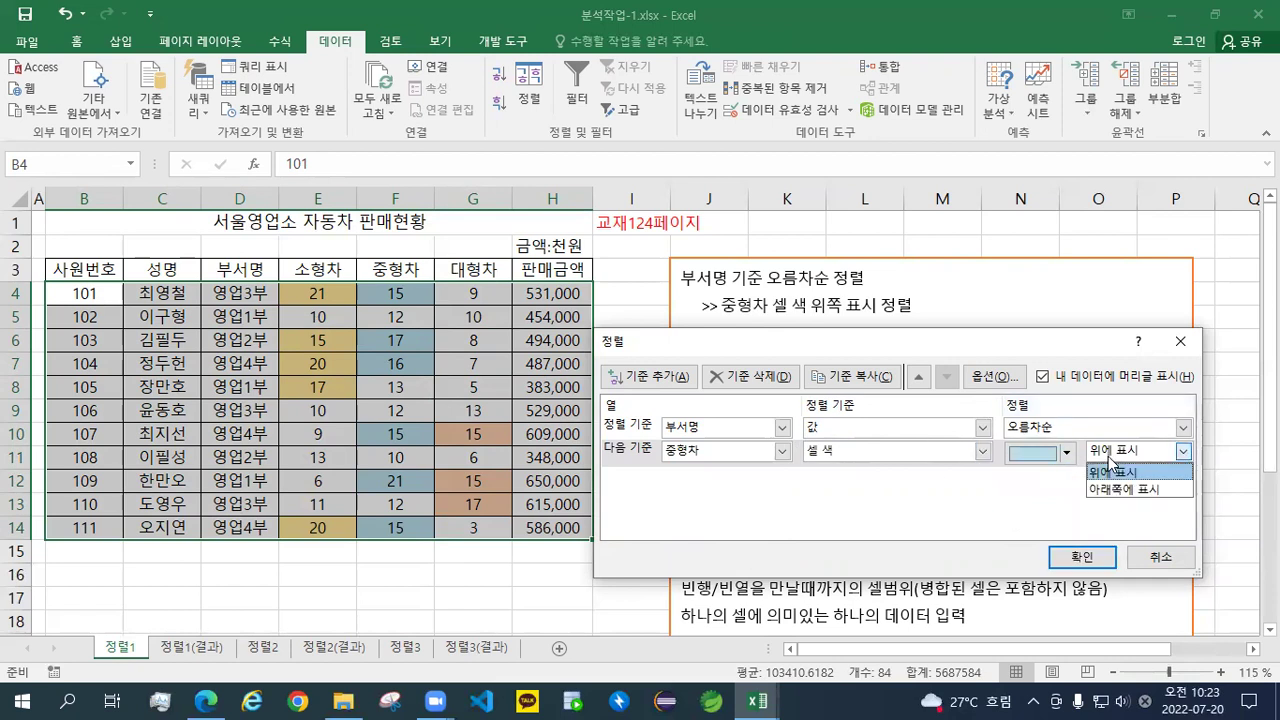
pyautogui.click(1112, 472)
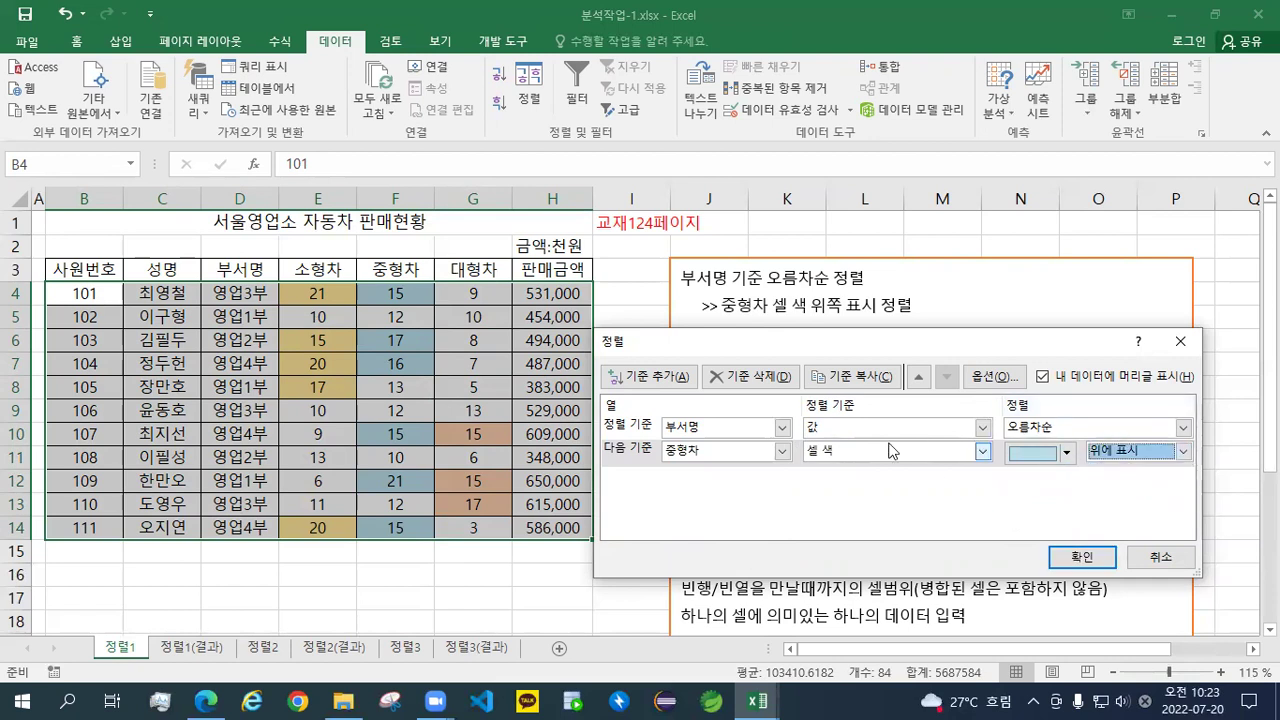
# Add an empty third sort criterion and delete it again
pyautogui.click(666, 432)
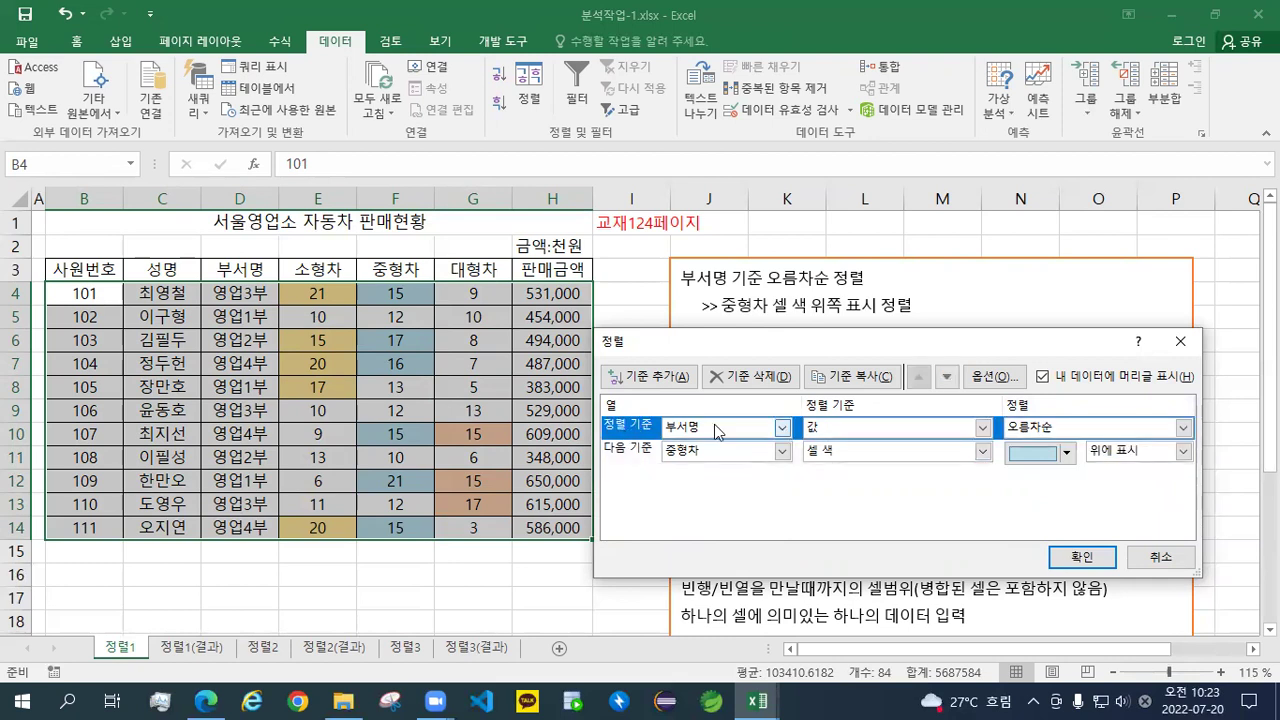
pyautogui.click(634, 452)
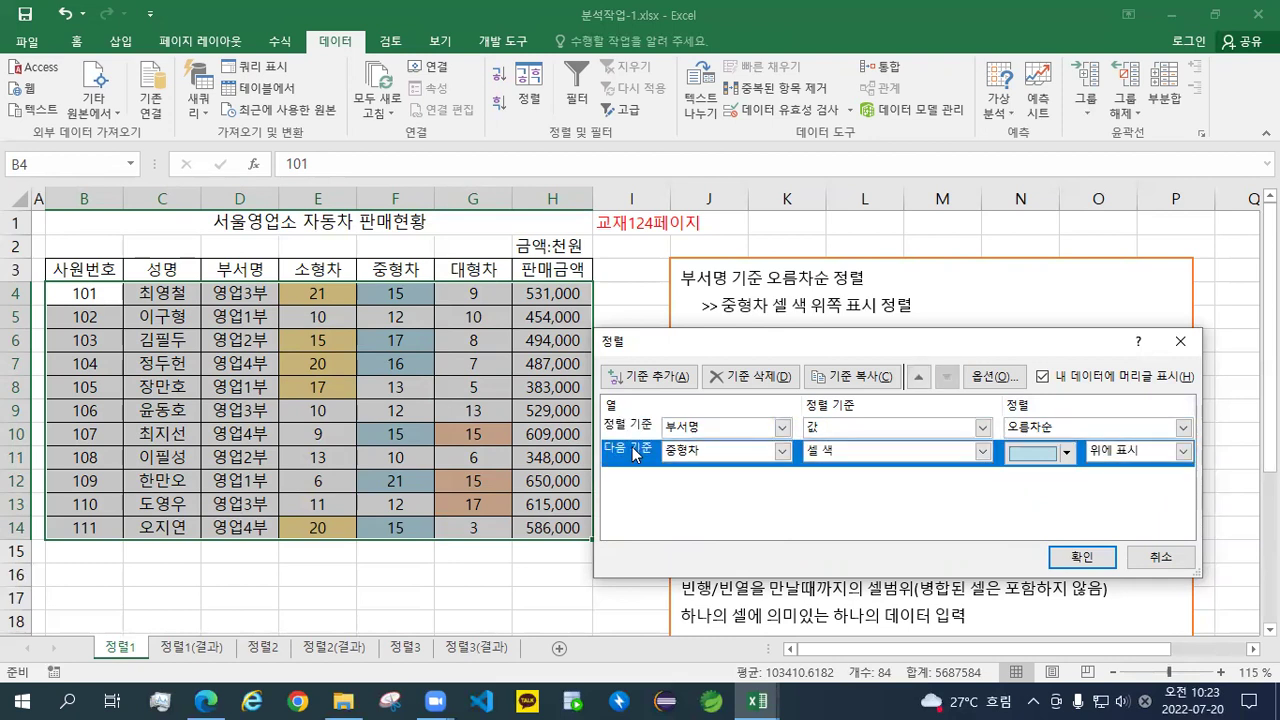
pyautogui.click(640, 431)
pyautogui.click(645, 455)
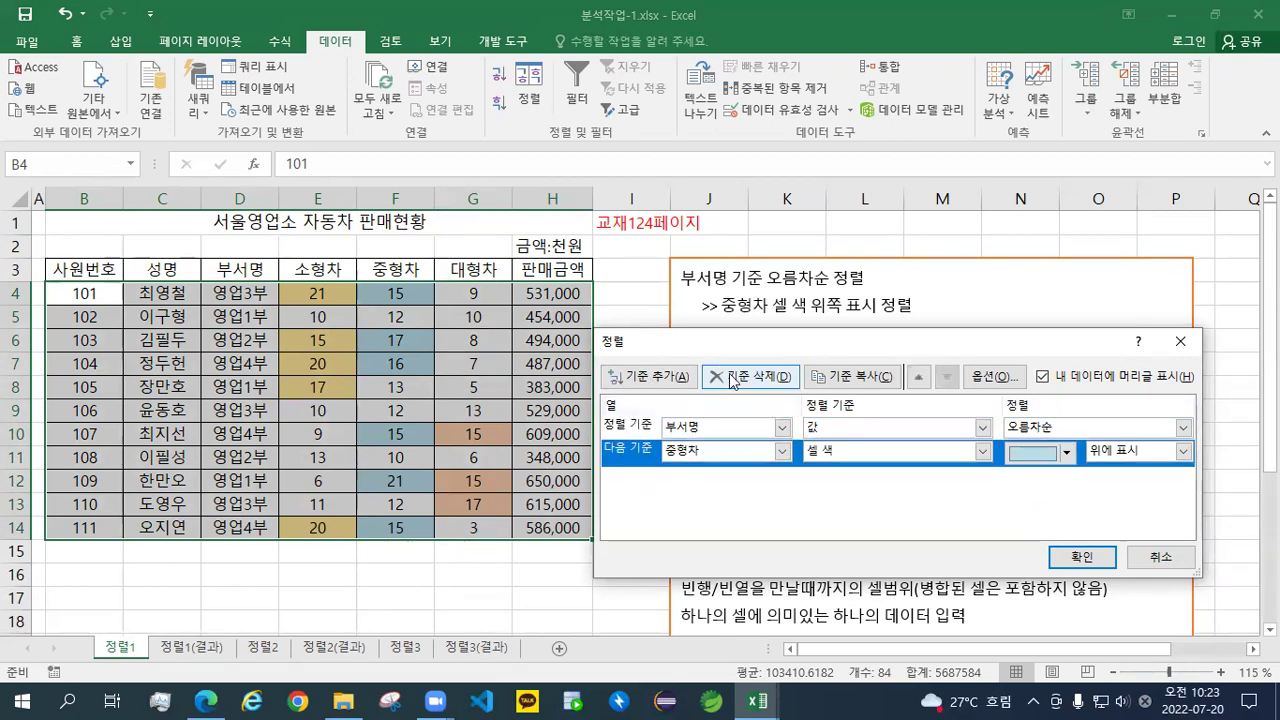
pyautogui.click(650, 377)
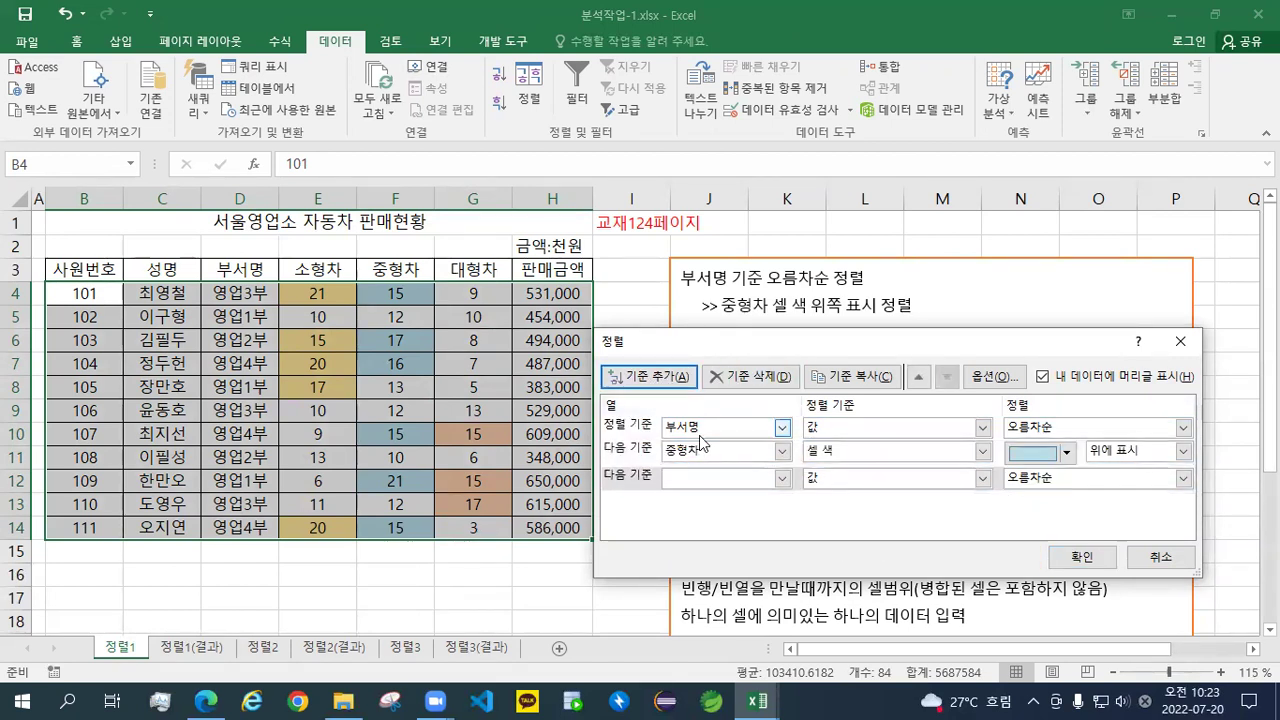
pyautogui.click(620, 478)
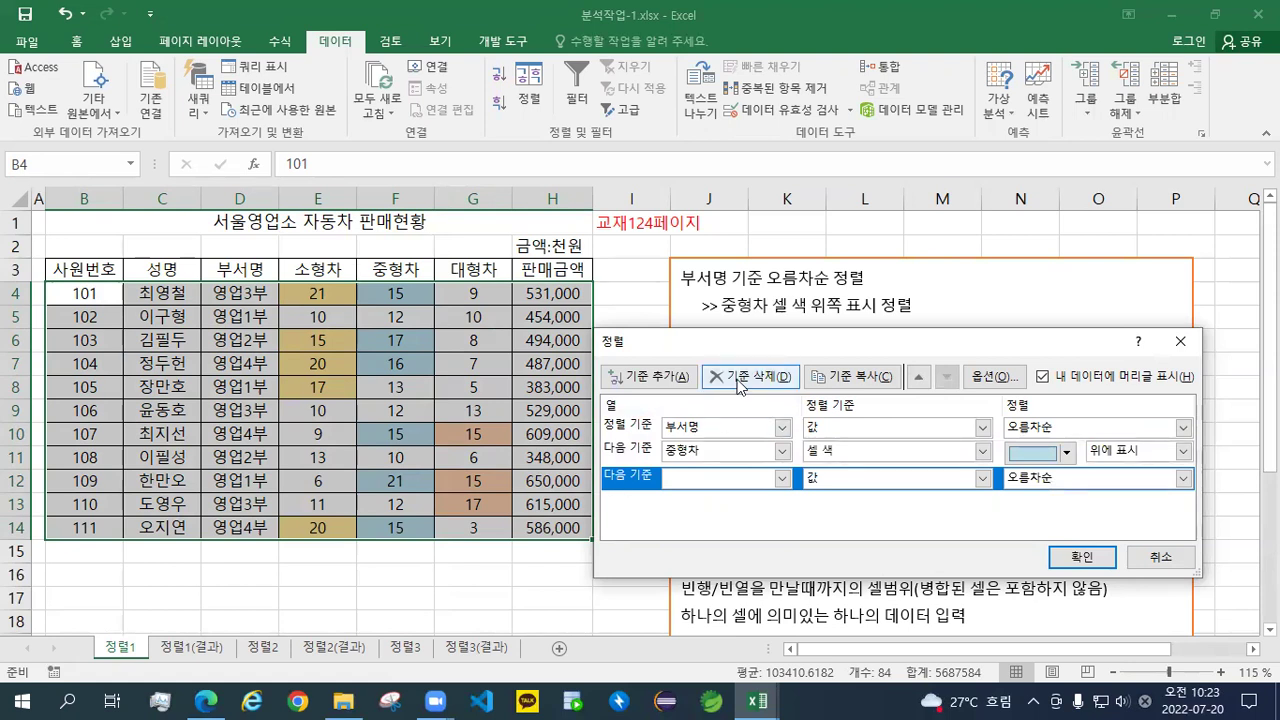
pyautogui.click(739, 384)
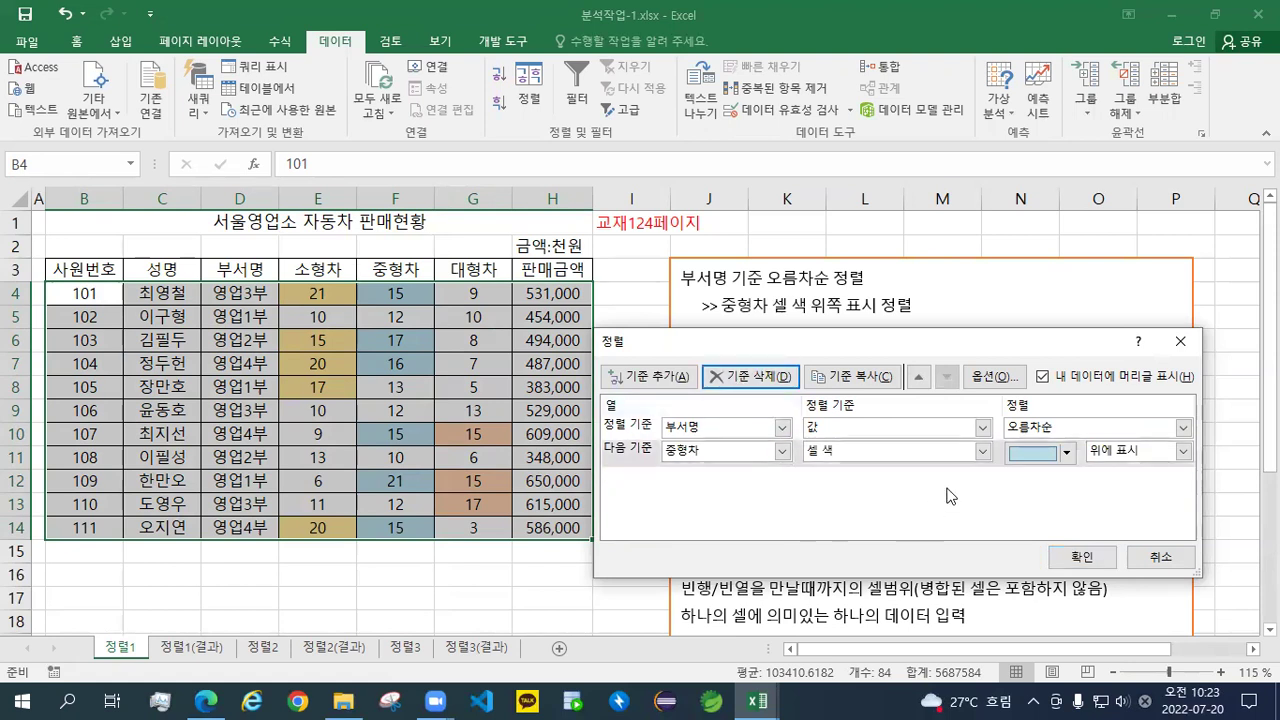
# Apply the two-criterion sort and check the 부서명 order and the coloured 중형차 cells within each department
pyautogui.click(1071, 557)
pyautogui.moveTo(240, 317); pyautogui.dragTo(245, 528)
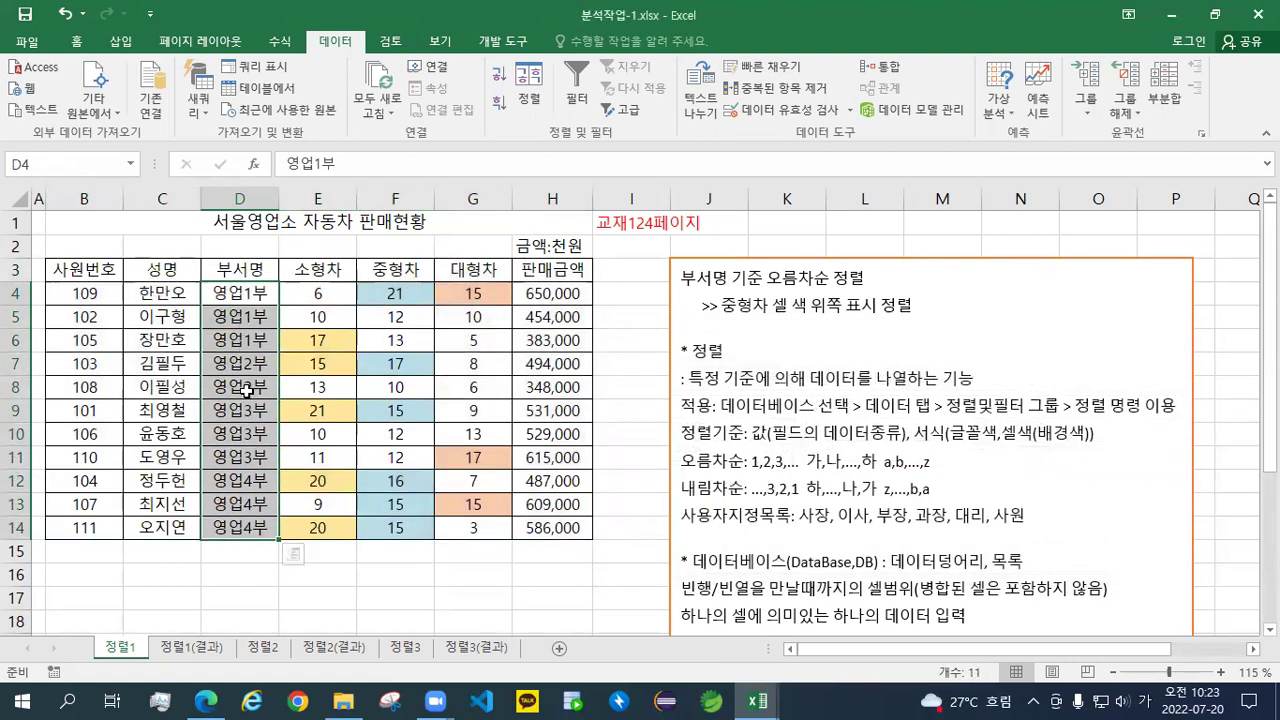
pyautogui.moveTo(262, 296); pyautogui.dragTo(268, 338)
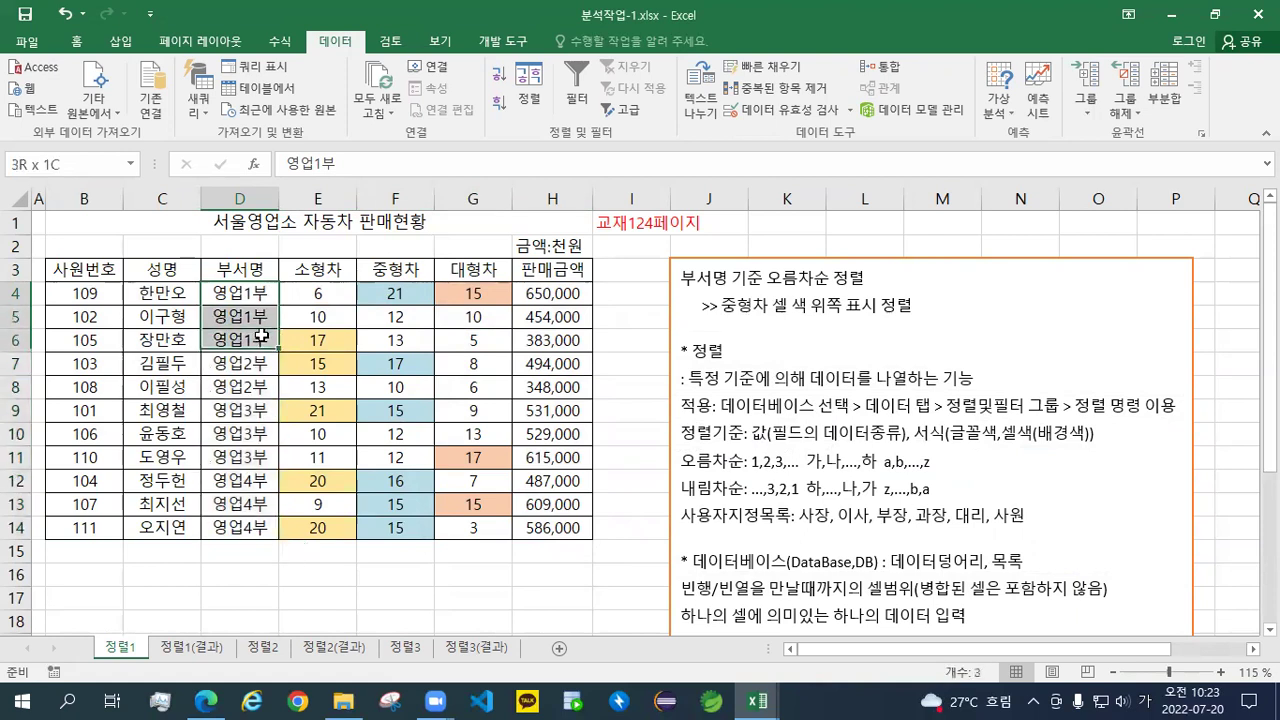
pyautogui.keyDown('ctrl'); pyautogui.click(396, 296); pyautogui.keyUp('ctrl')
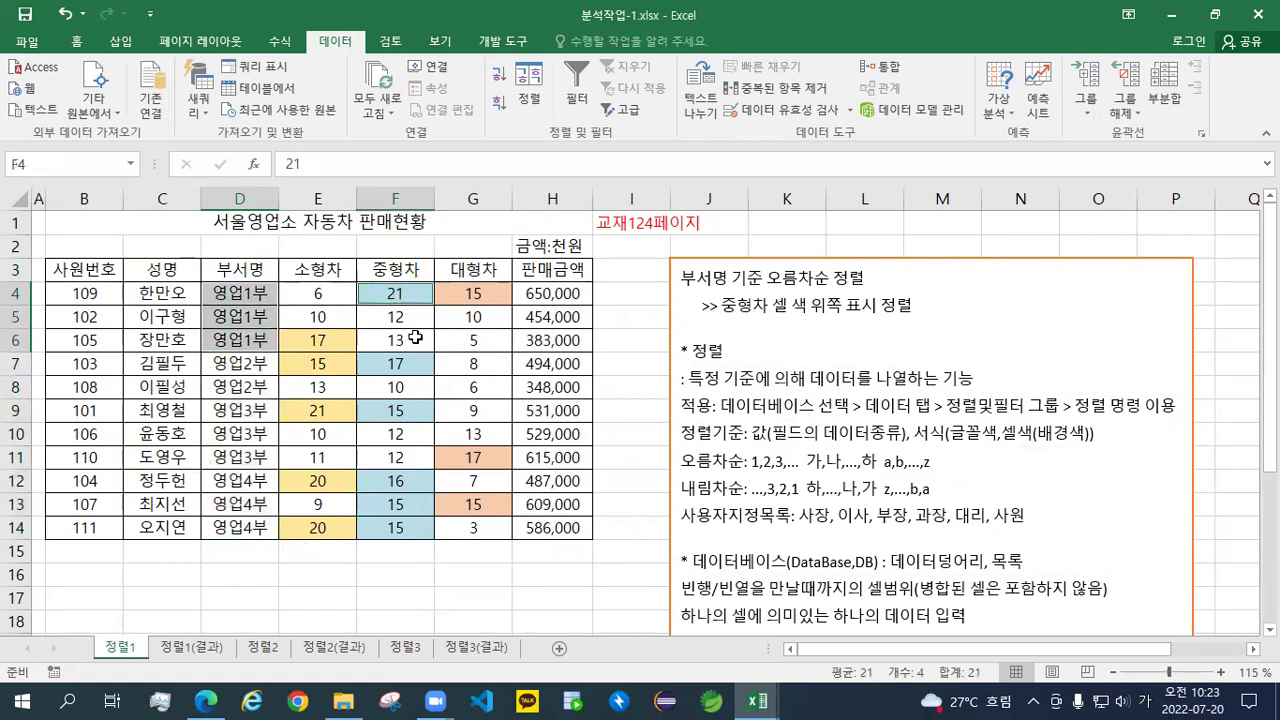
pyautogui.moveTo(260, 368); pyautogui.dragTo(250, 456)
pyautogui.keyDown('ctrl'); pyautogui.click(390, 366); pyautogui.keyUp('ctrl')
pyautogui.keyDown('ctrl'); pyautogui.click(380, 410); pyautogui.keyUp('ctrl')
pyautogui.click(266, 366)
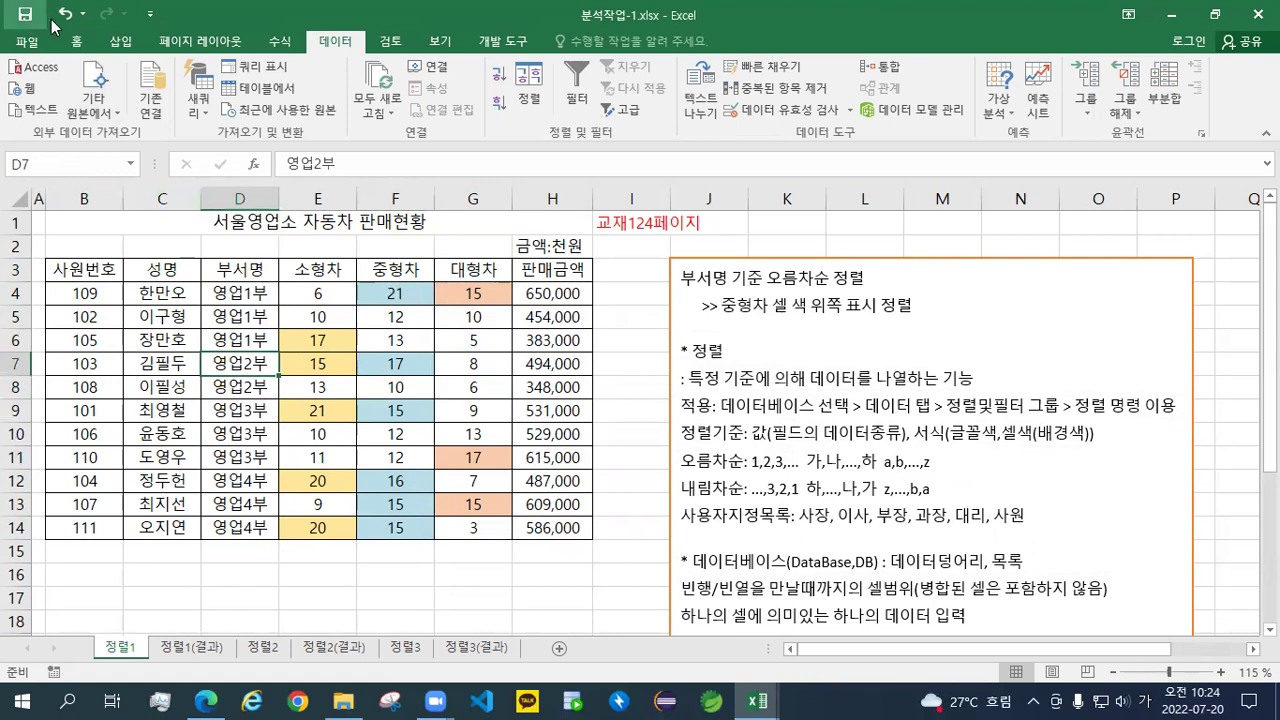
# Restore the 분석작업-1.xlsx window to a smaller size, shift it slightly up and minimize the 엑셀기능정리_컴활2급실기.xlsm workbook behind it
pyautogui.click(1213, 17)
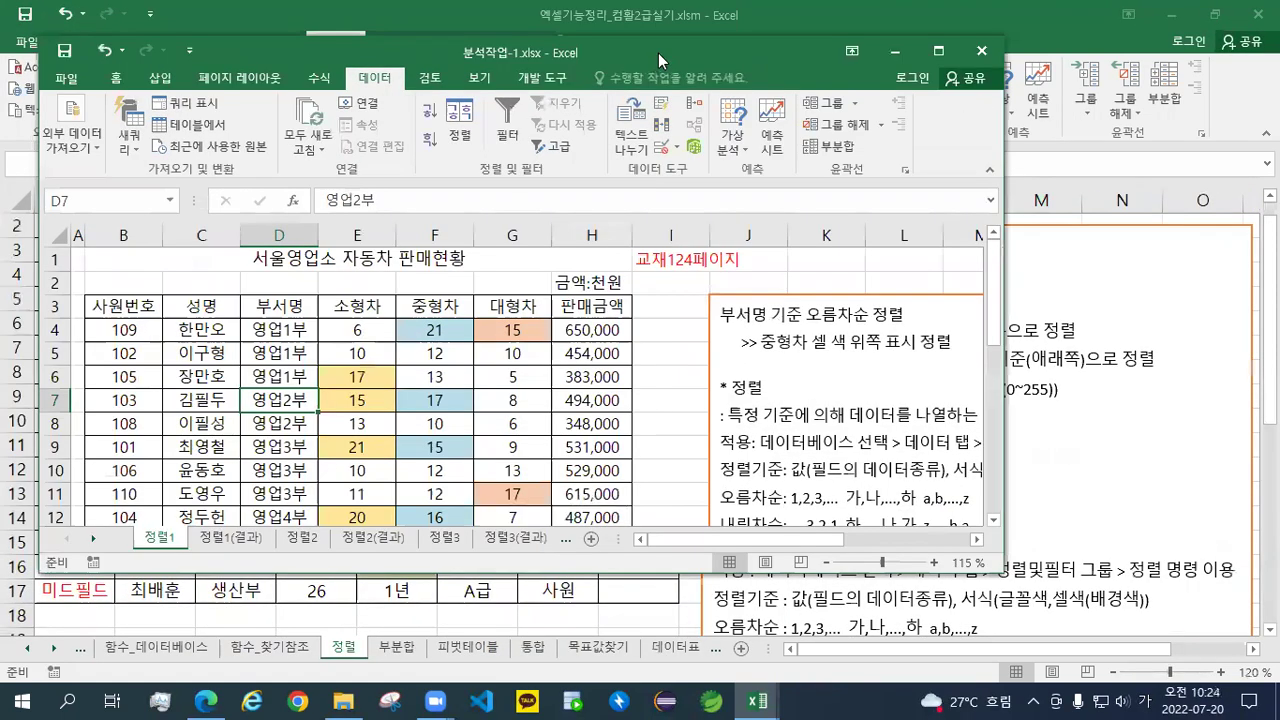
pyautogui.moveTo(658, 49); pyautogui.dragTo(652, 31)
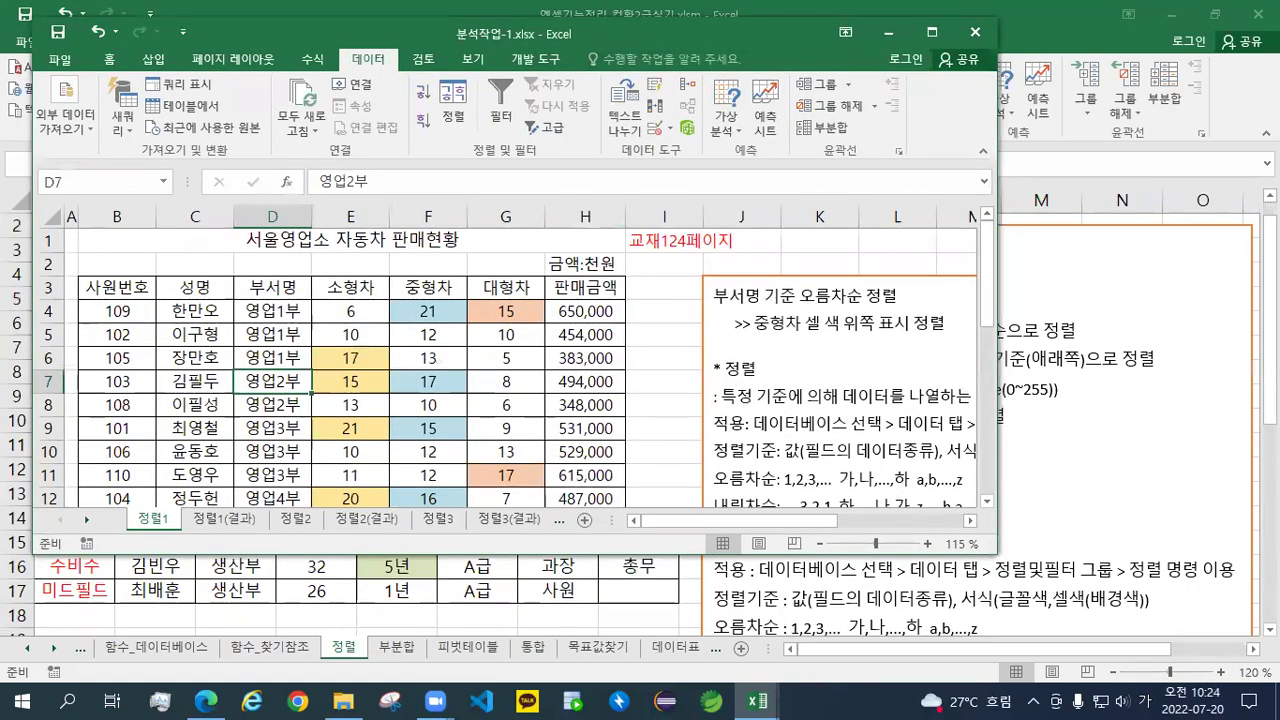
pyautogui.click(1219, 444)
pyautogui.click(1175, 15)
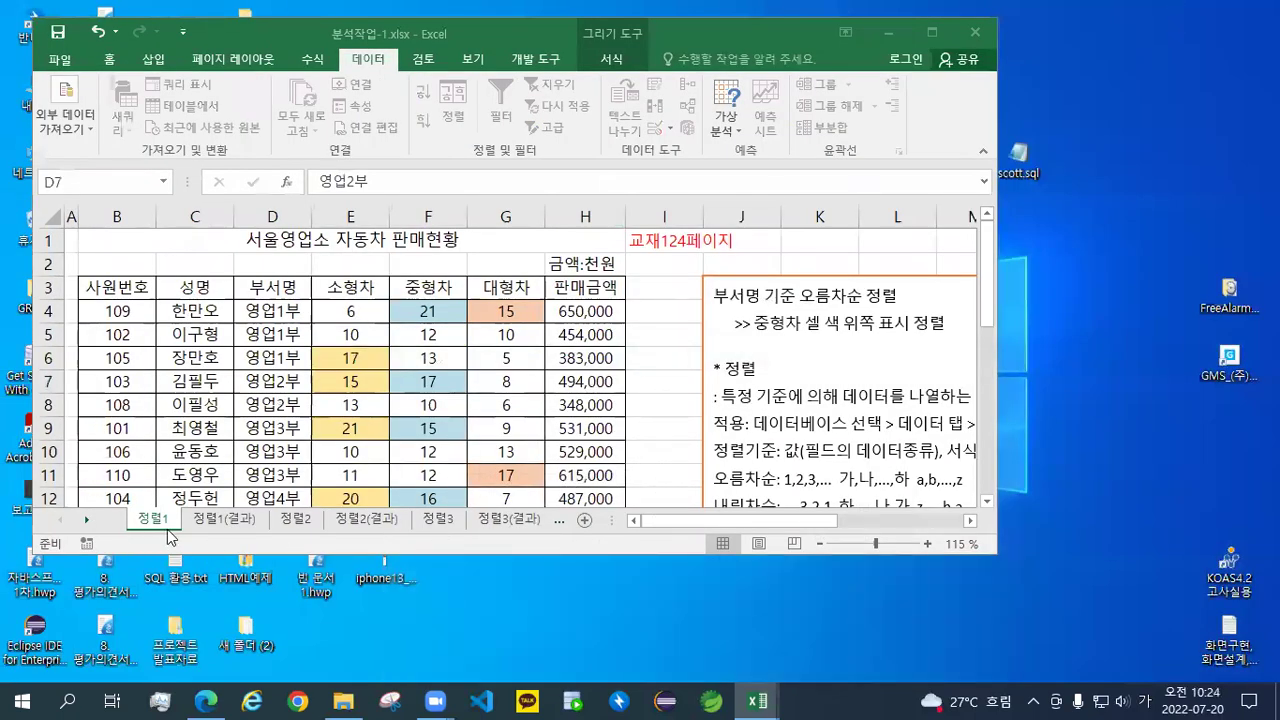
# Copy the textbook page note 교재125페이지, paste it into cell H1 of the 정렬2 sheet and maximize the workbook window
pyautogui.click(296, 520)
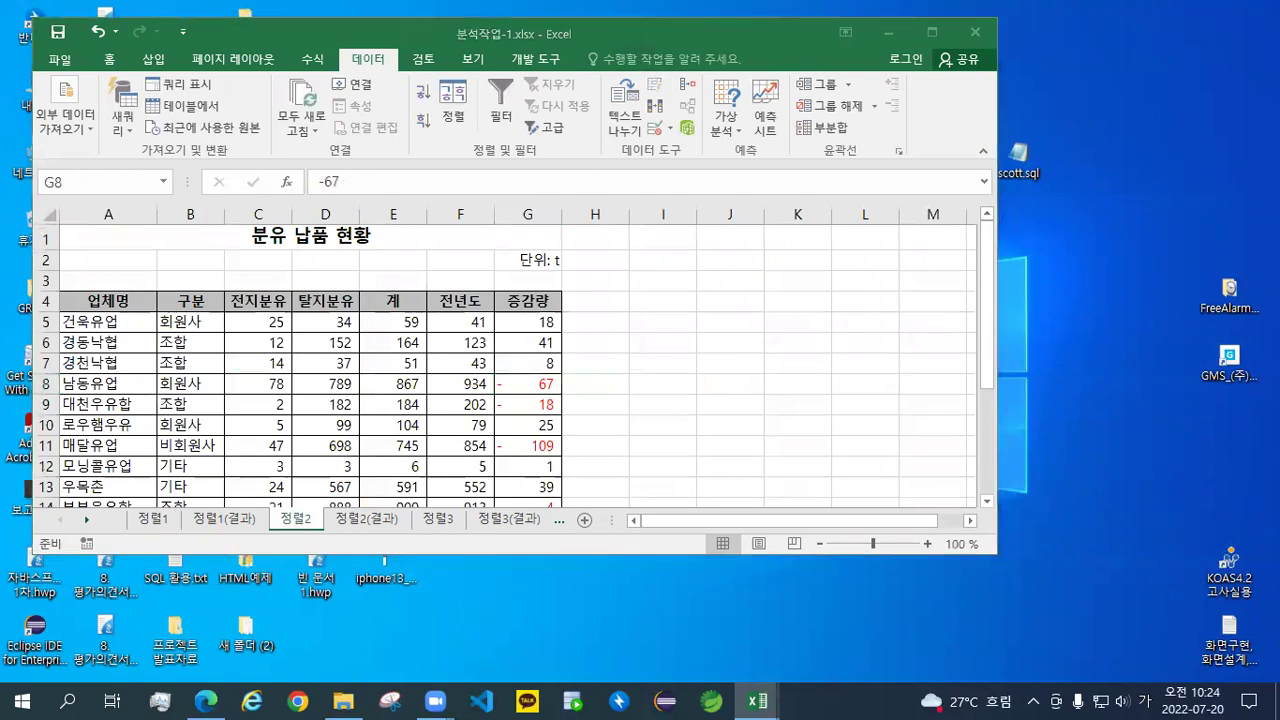
pyautogui.hotkey('ctrl', 'c')
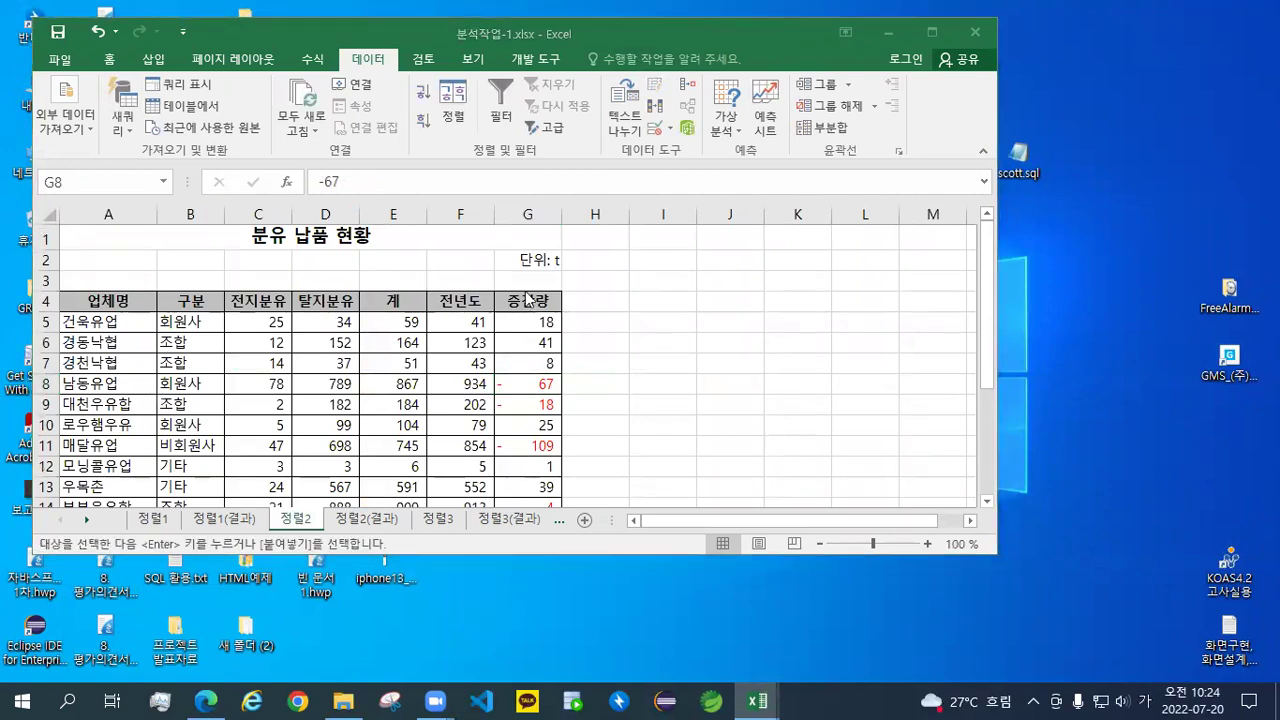
pyautogui.click(592, 236)
pyautogui.rightClick(592, 236)
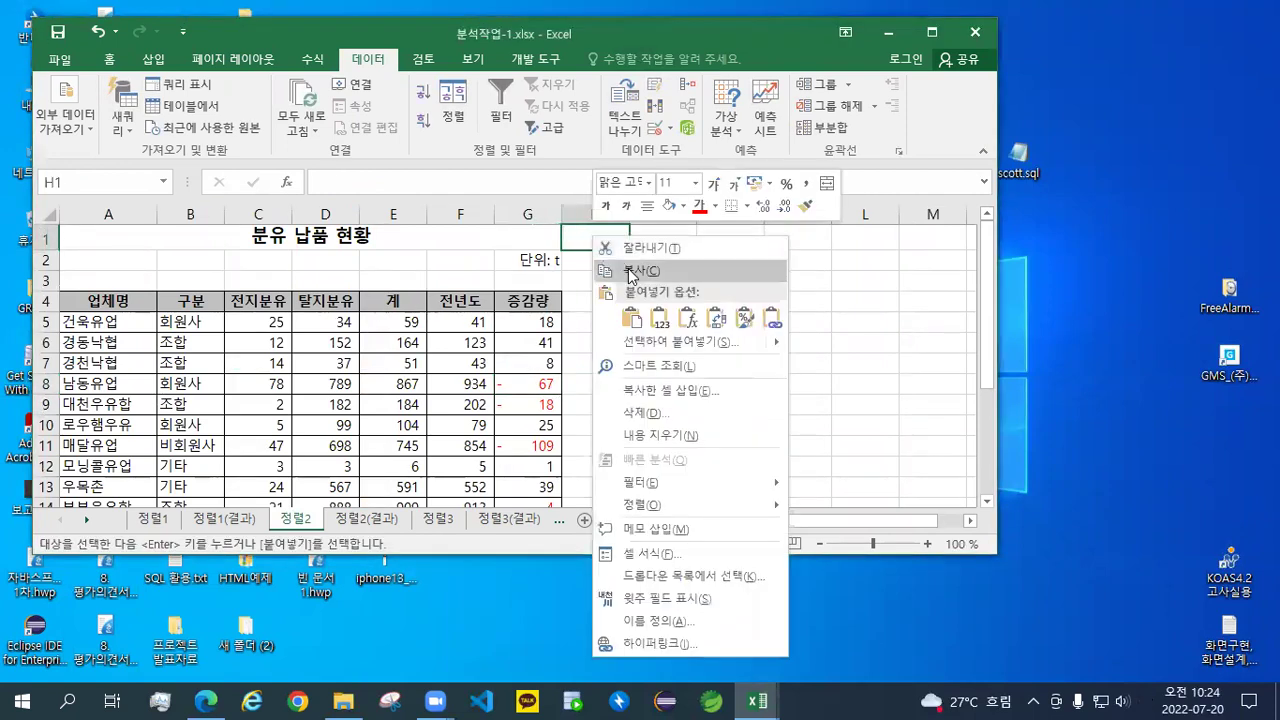
pyautogui.click(627, 323)
pyautogui.doubleClick(755, 41)
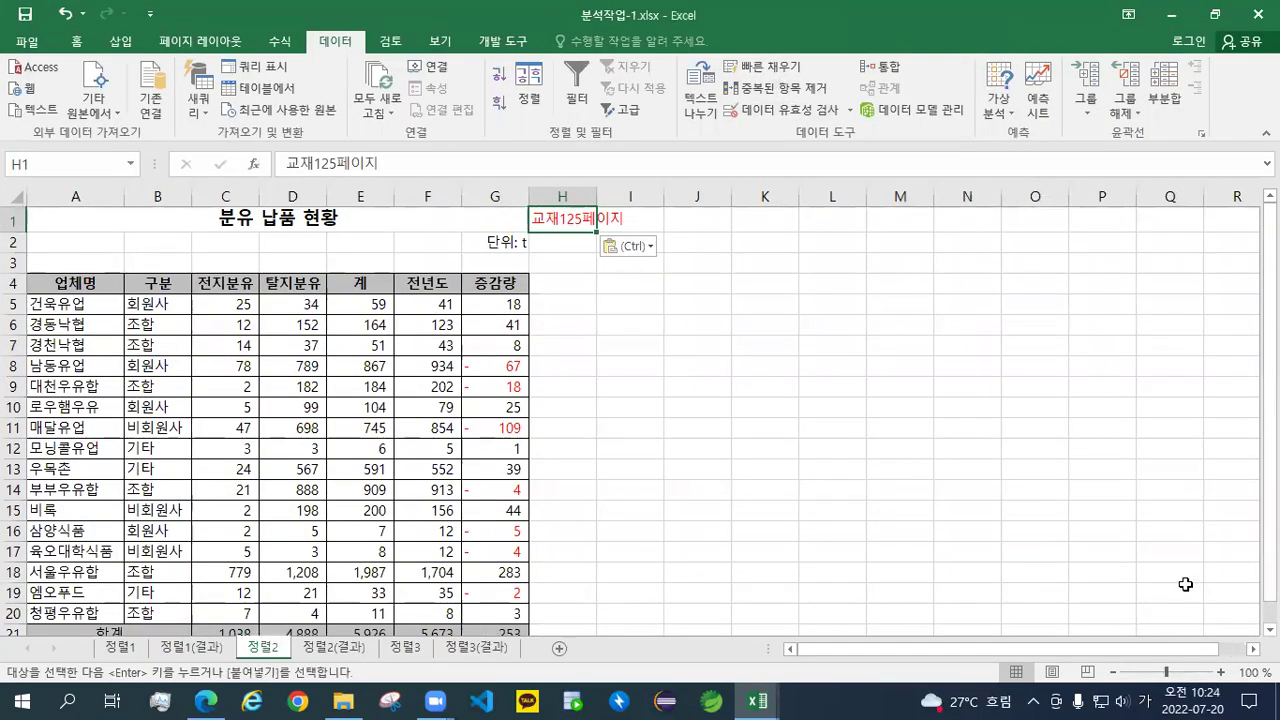
# Move the page note 교재125페이지 from H1 to H2 and bring the whole 분유 납품 현황 table into view
pyautogui.moveTo(565, 236); pyautogui.dragTo(566, 252)
pyautogui.click(1269, 629)
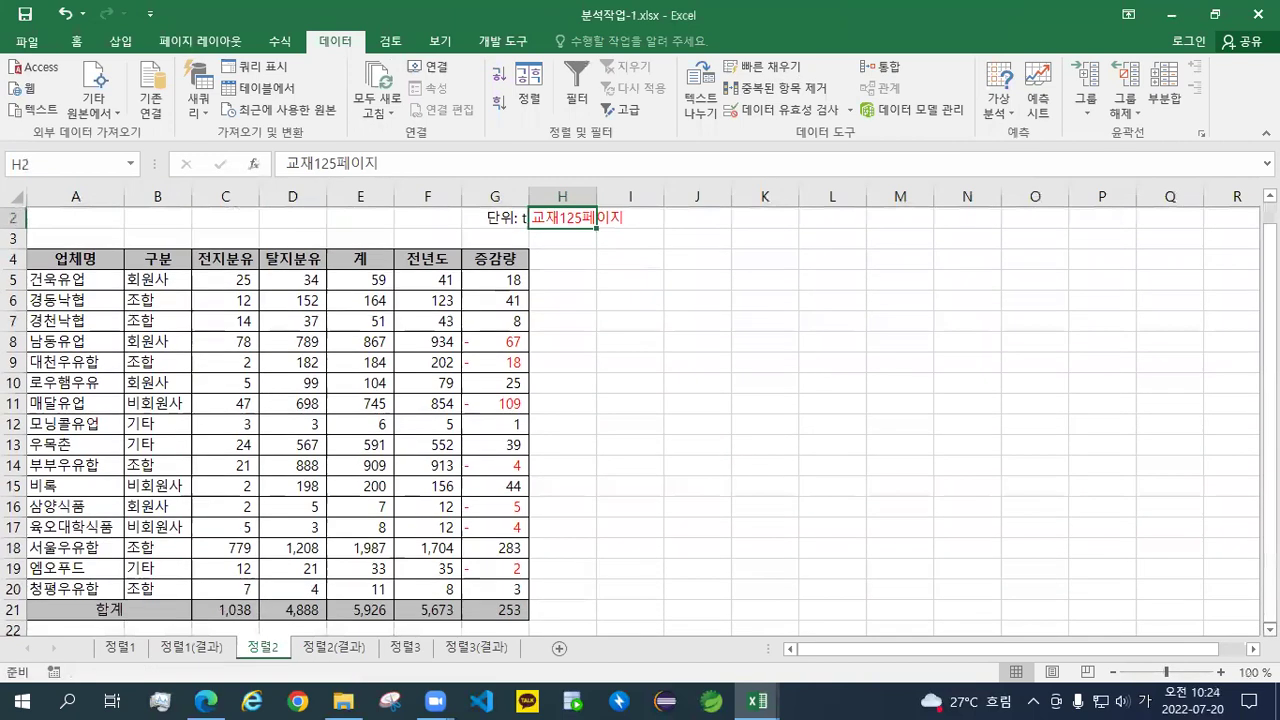
pyautogui.click(765, 424)
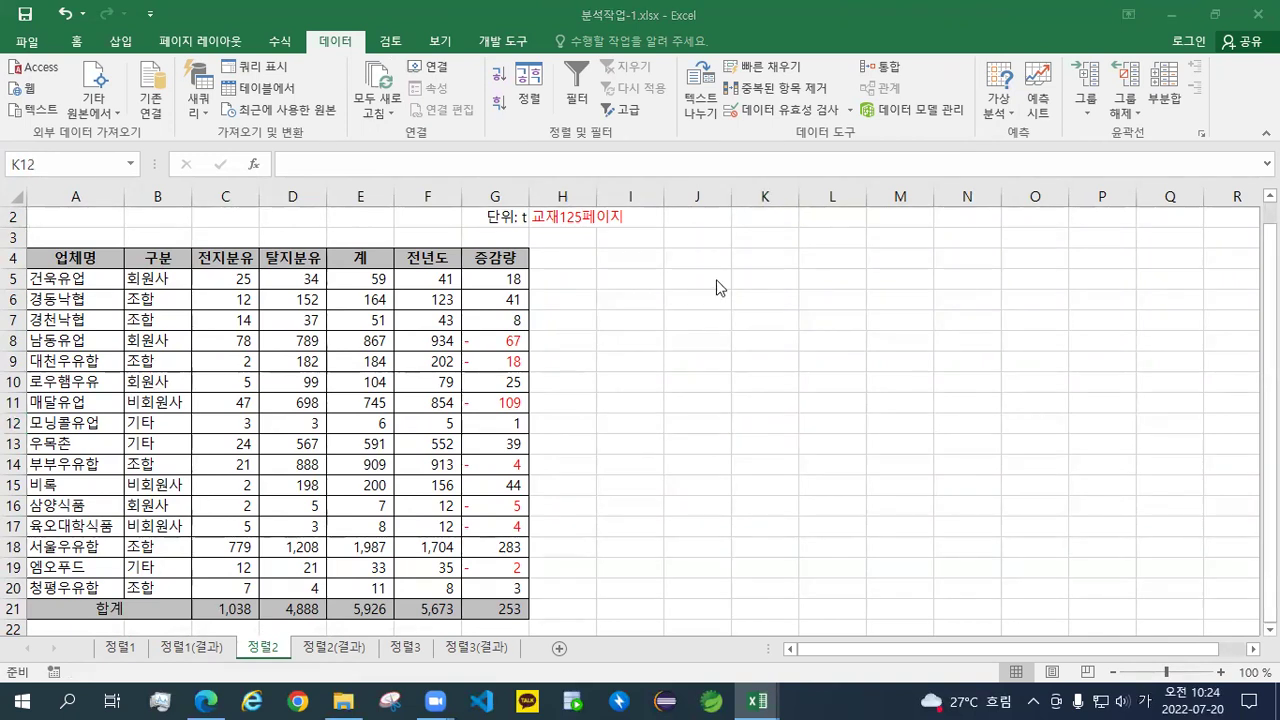
# Paste the copied text box of sorting instructions and notes at cell I4, beside the 분유 납품 현황 table
pyautogui.click(638, 258)
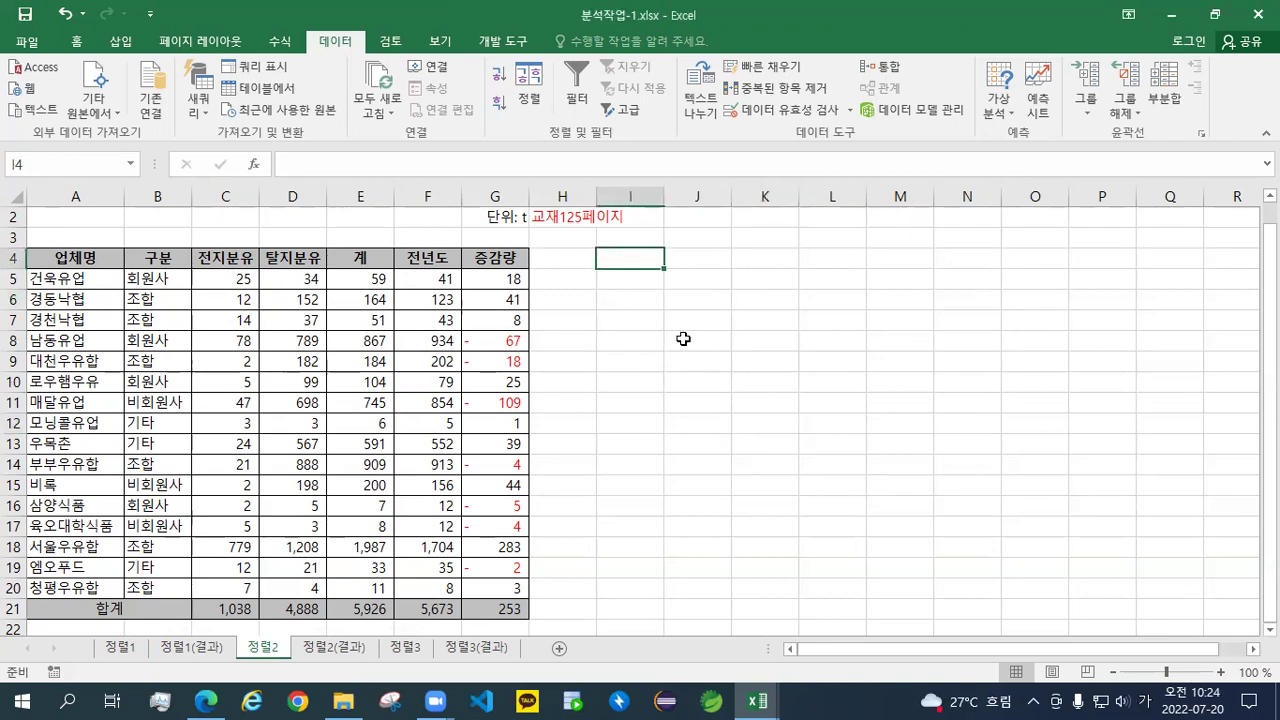
pyautogui.rightClick(634, 261)
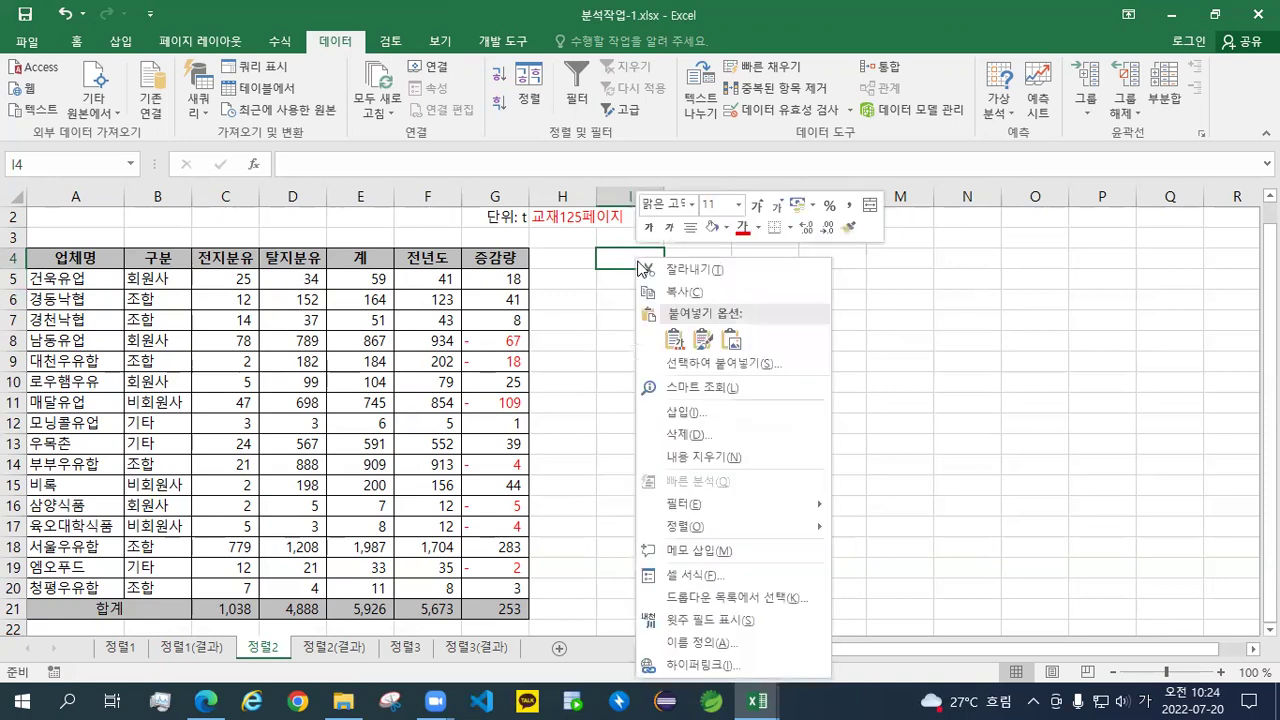
pyautogui.click(673, 345)
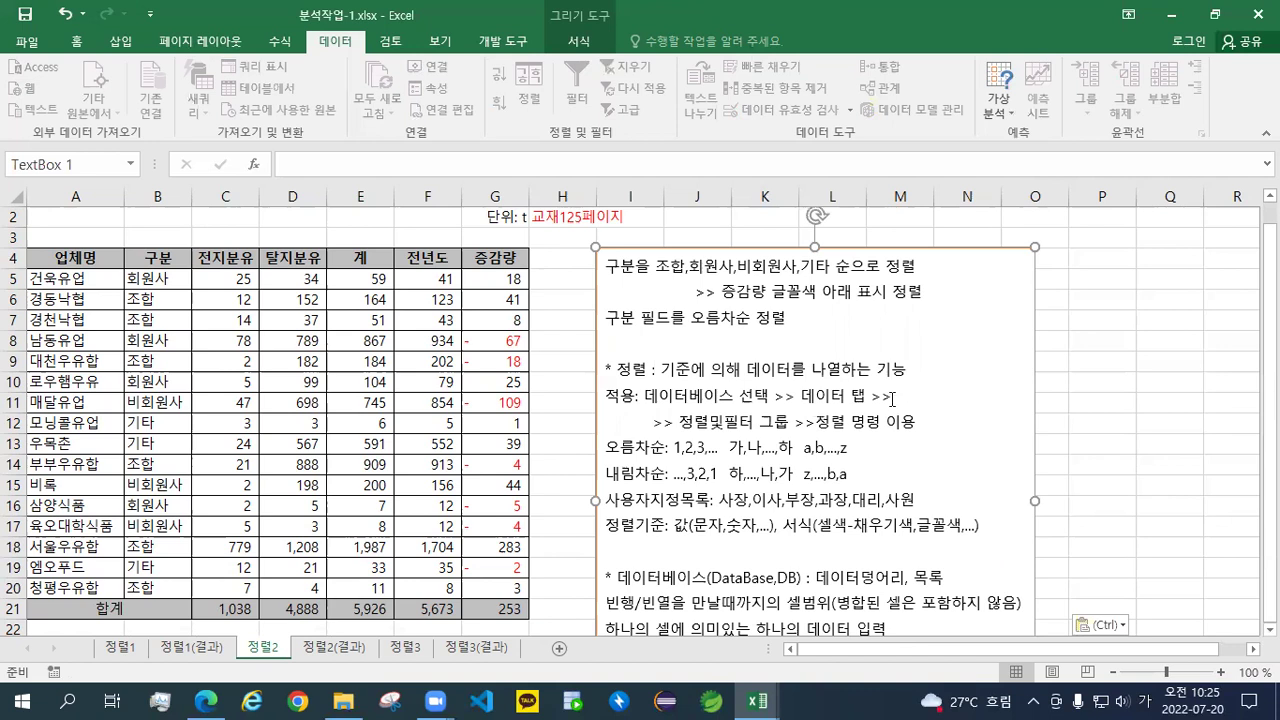
# Remove the fill colour from the whole table range A4:G21, including the header and 합계 rows
pyautogui.click(40, 255)
pyautogui.moveTo(90, 260); pyautogui.dragTo(496, 608)
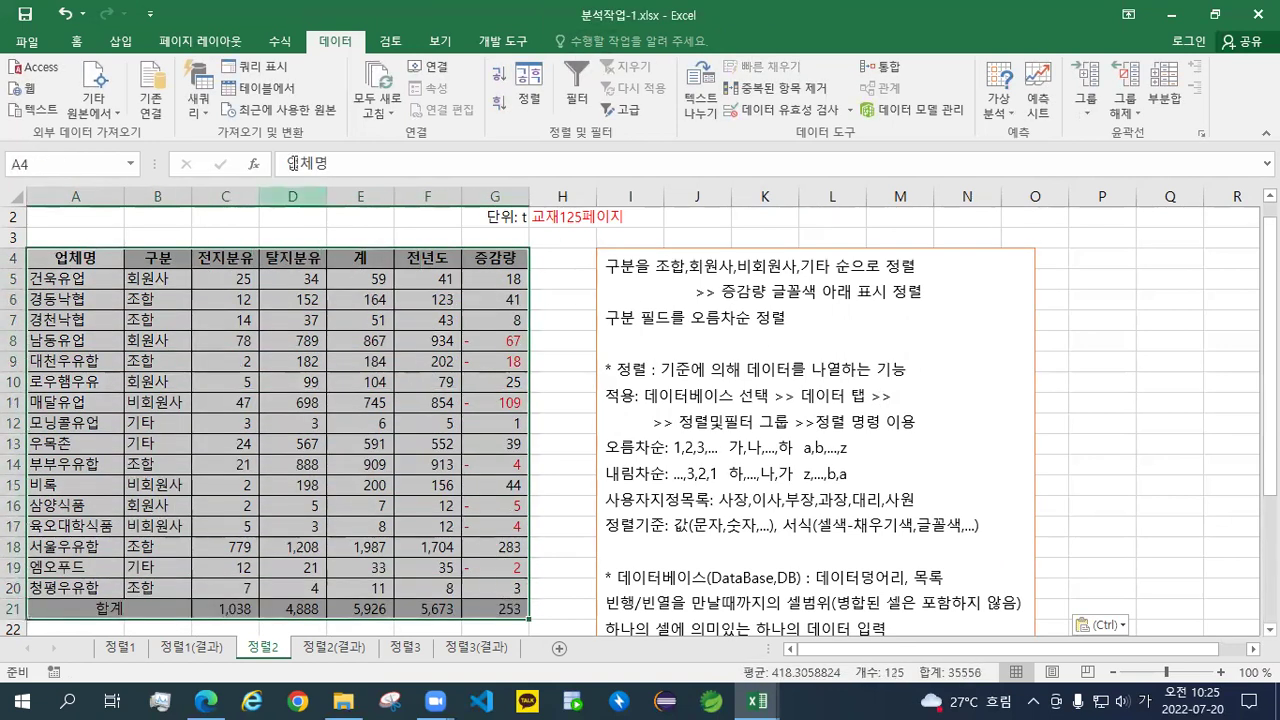
pyautogui.click(78, 44)
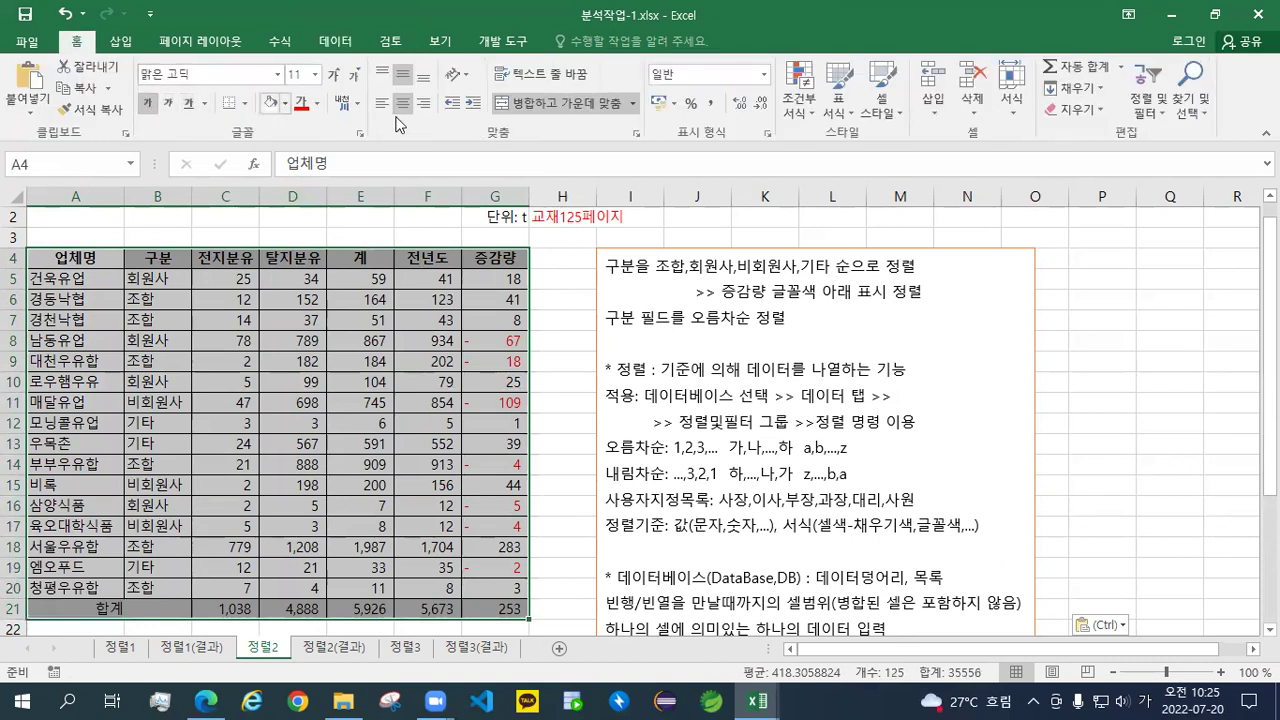
pyautogui.click(287, 104)
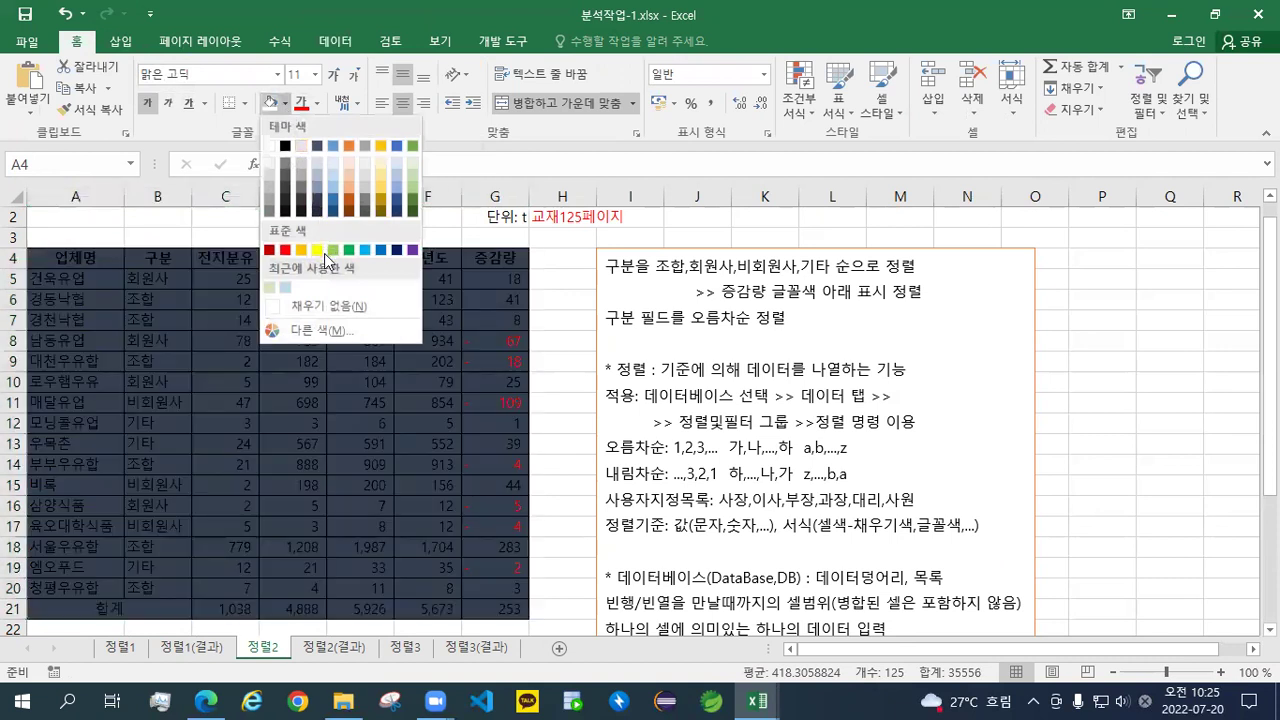
pyautogui.click(270, 172)
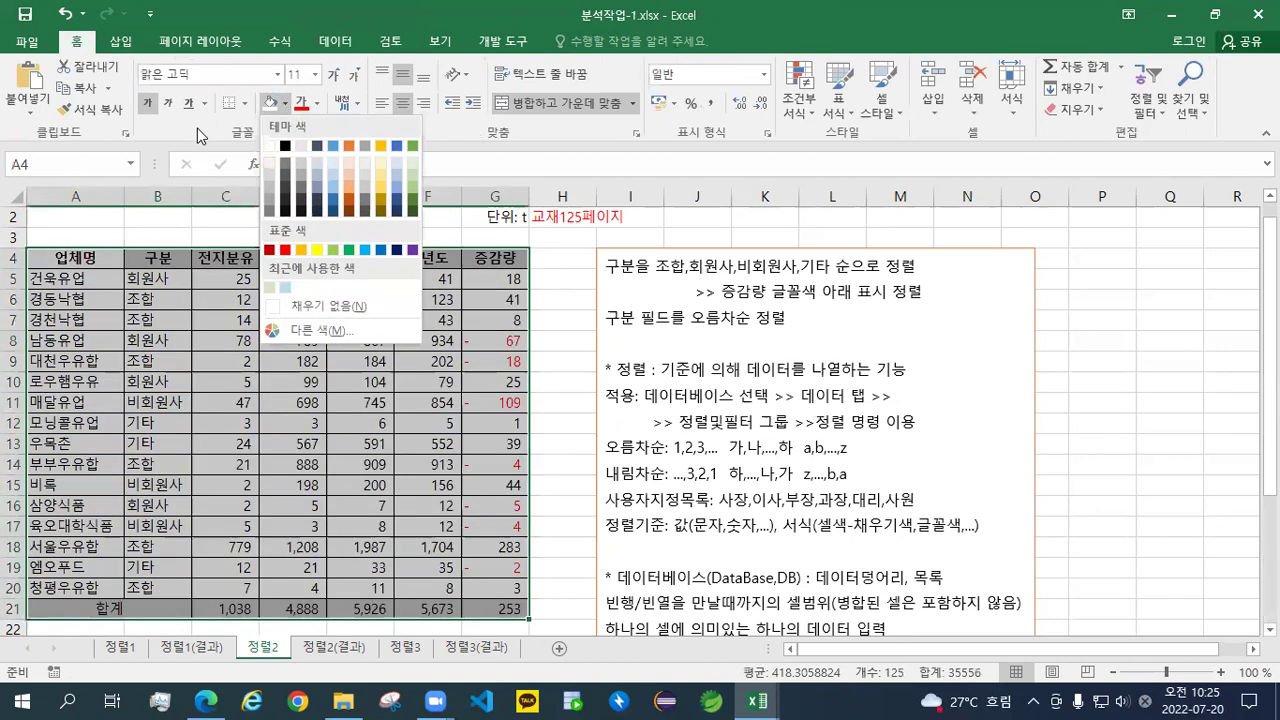
pyautogui.click(287, 104)
pyautogui.click(324, 307)
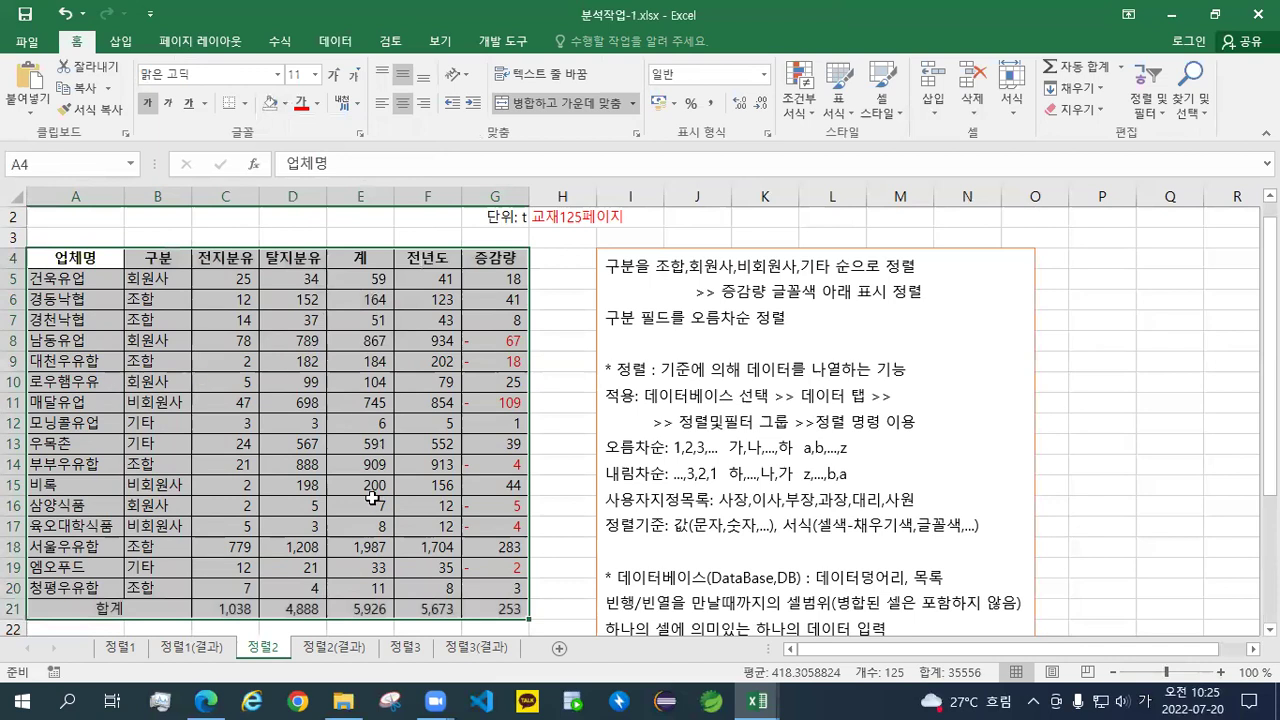
pyautogui.click(301, 487)
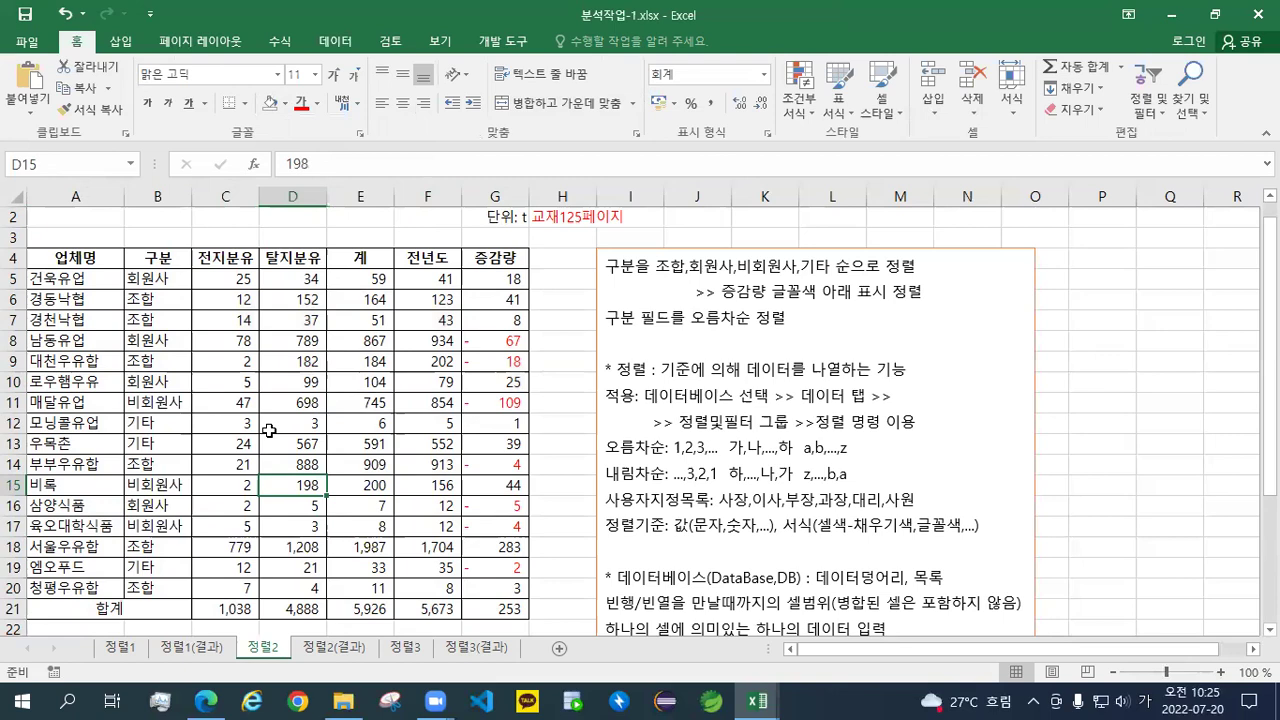
# Highlight the phrase 병합된 셀은 포함하지 않음 in the text box's database notes
pyautogui.scroll(-3, 268, 430)
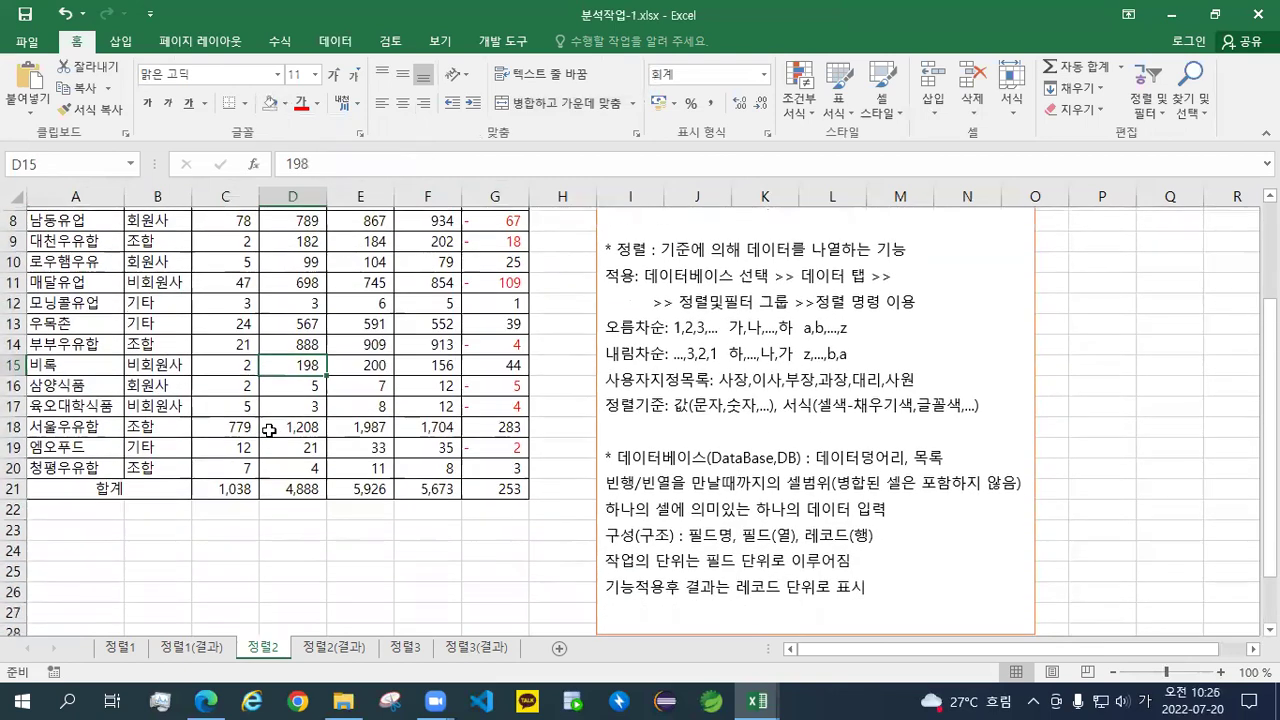
pyautogui.moveTo(836, 418); pyautogui.dragTo(1013, 428)
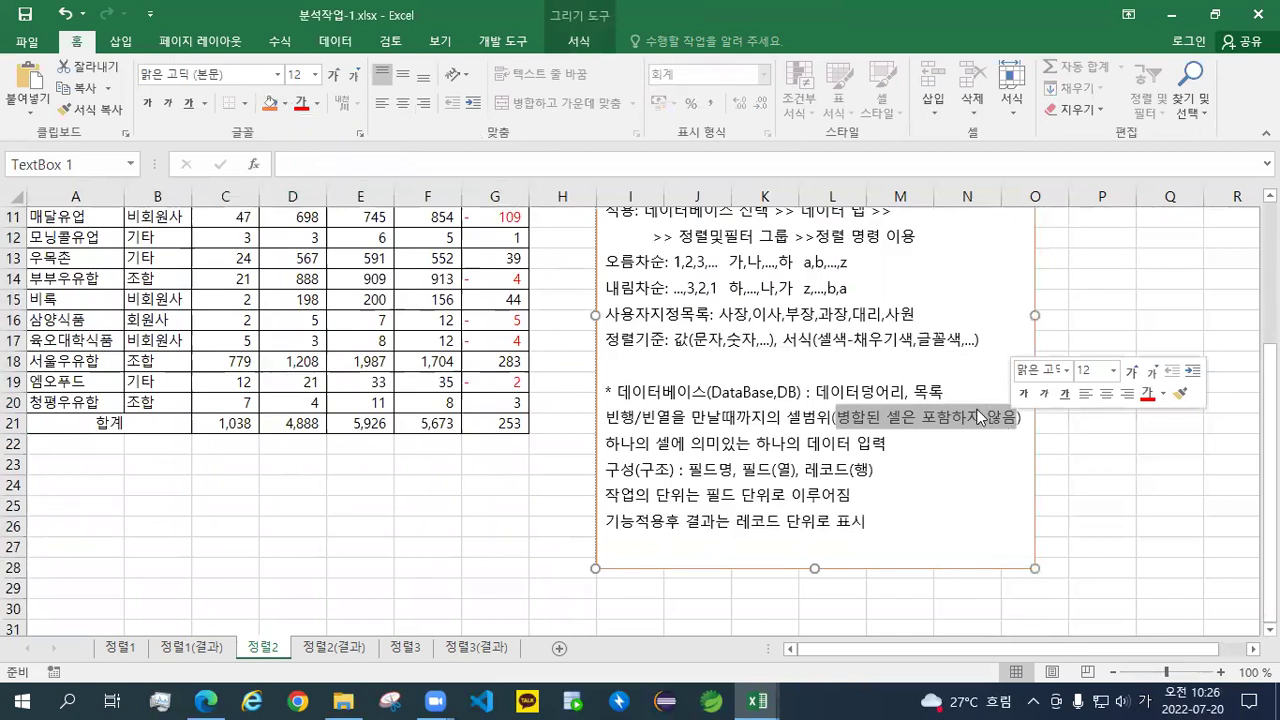
# Try to sort the full table A4:G21, including the merged 합계 row, by 구분 values in ascending order
pyautogui.scroll(2, 795, 355)
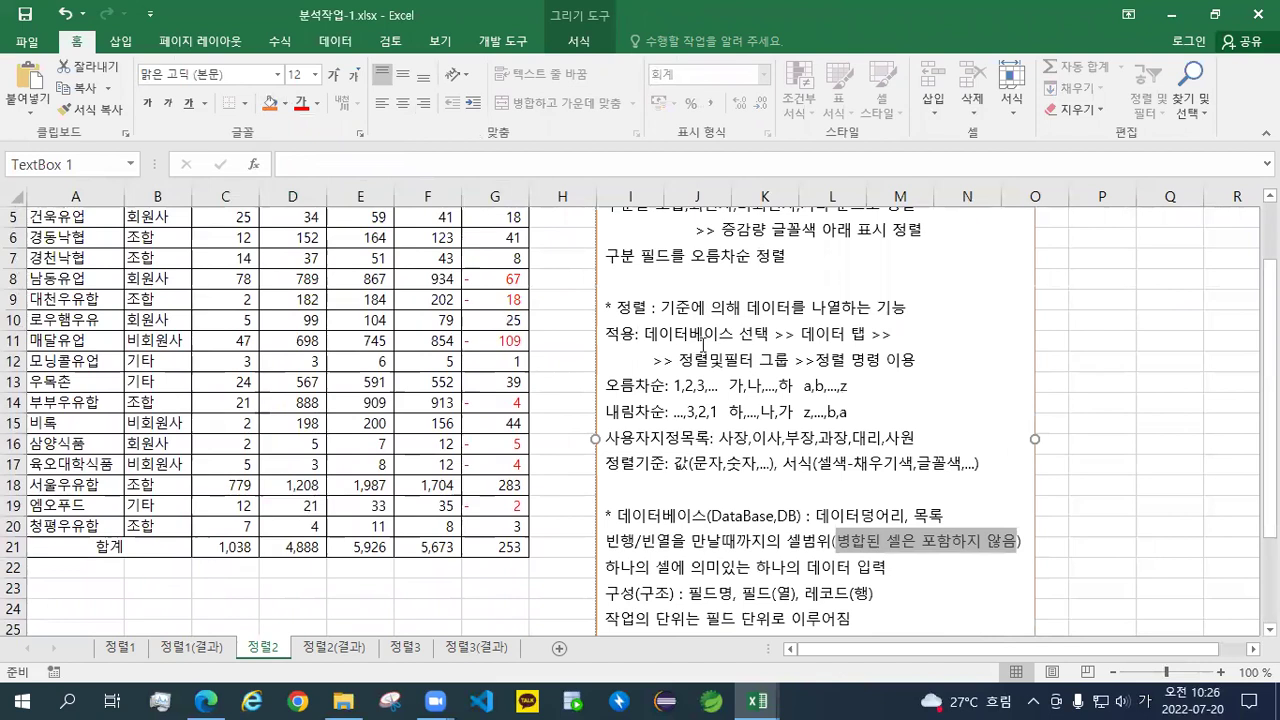
pyautogui.scroll(-3, 795, 355)
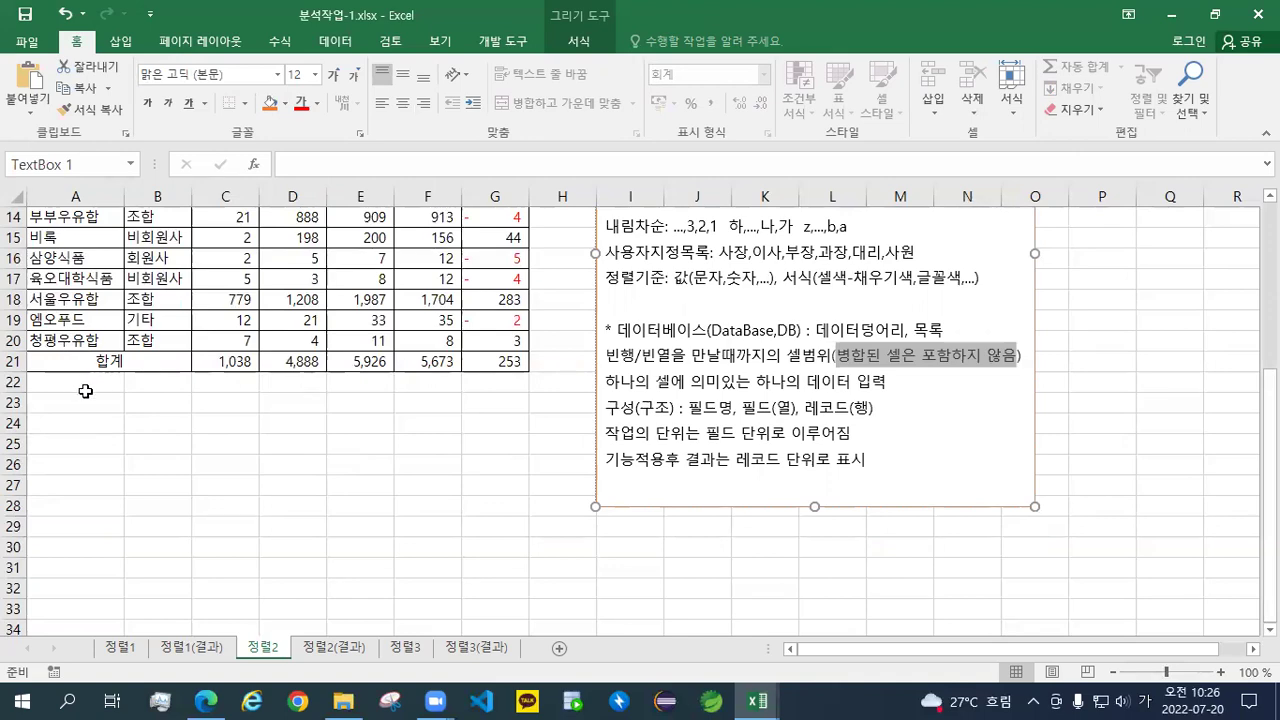
pyautogui.scroll(3, 90, 372)
pyautogui.scroll(1, 90, 372)
pyautogui.moveTo(85, 258)
pyautogui.mouseDown()
pyautogui.moveTo(90, 282)
pyautogui.moveTo(435, 612)
pyautogui.moveTo(500, 610)
pyautogui.mouseUp()
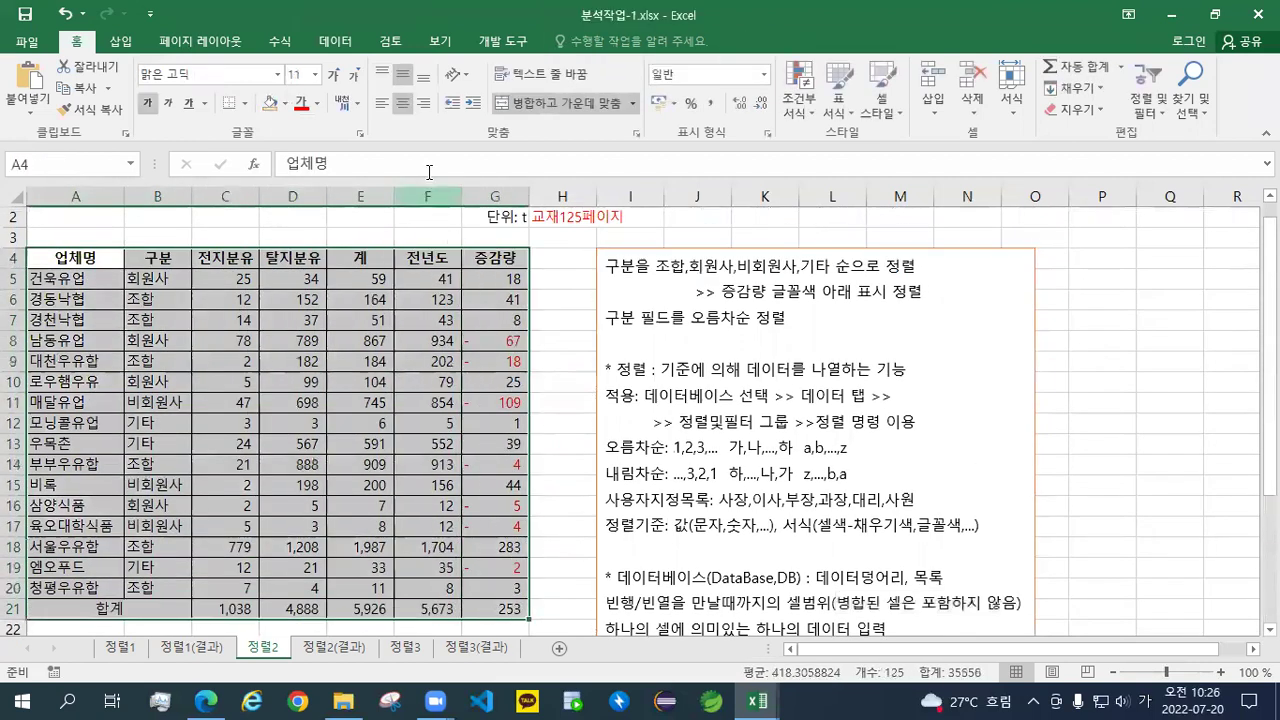
pyautogui.click(272, 40)
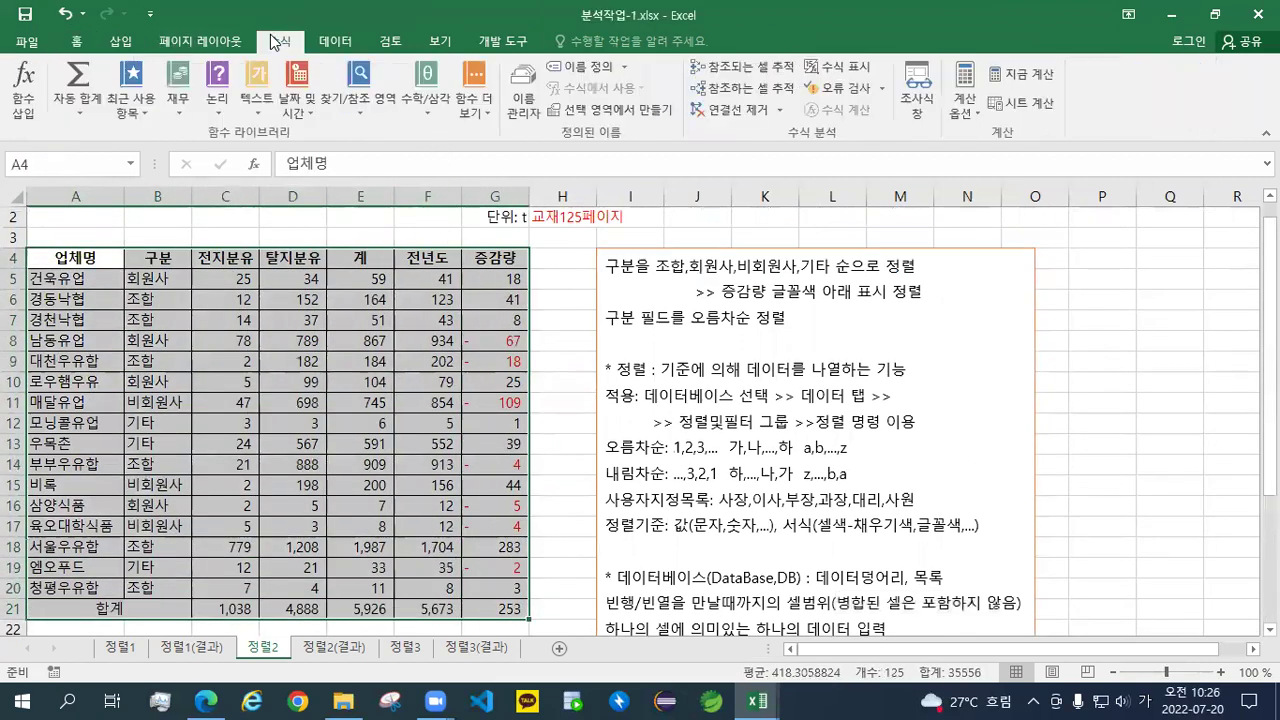
pyautogui.click(338, 44)
pyautogui.click(530, 95)
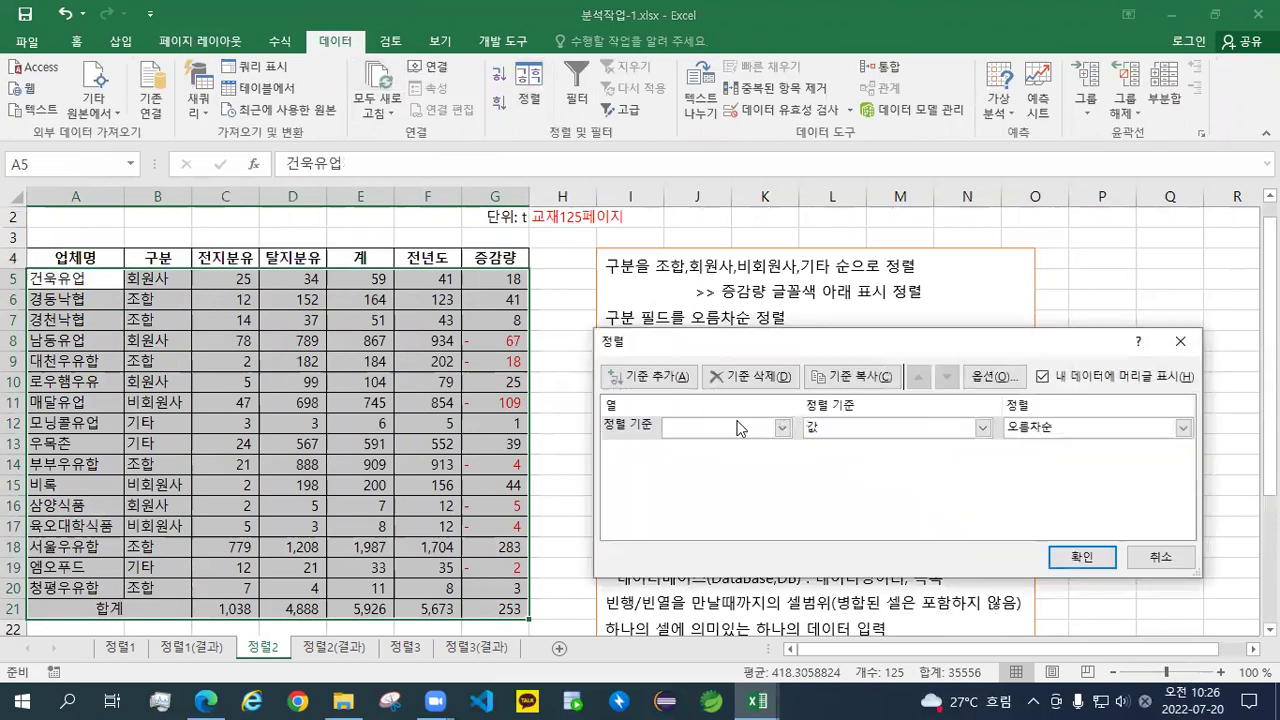
pyautogui.click(735, 428)
pyautogui.click(700, 466)
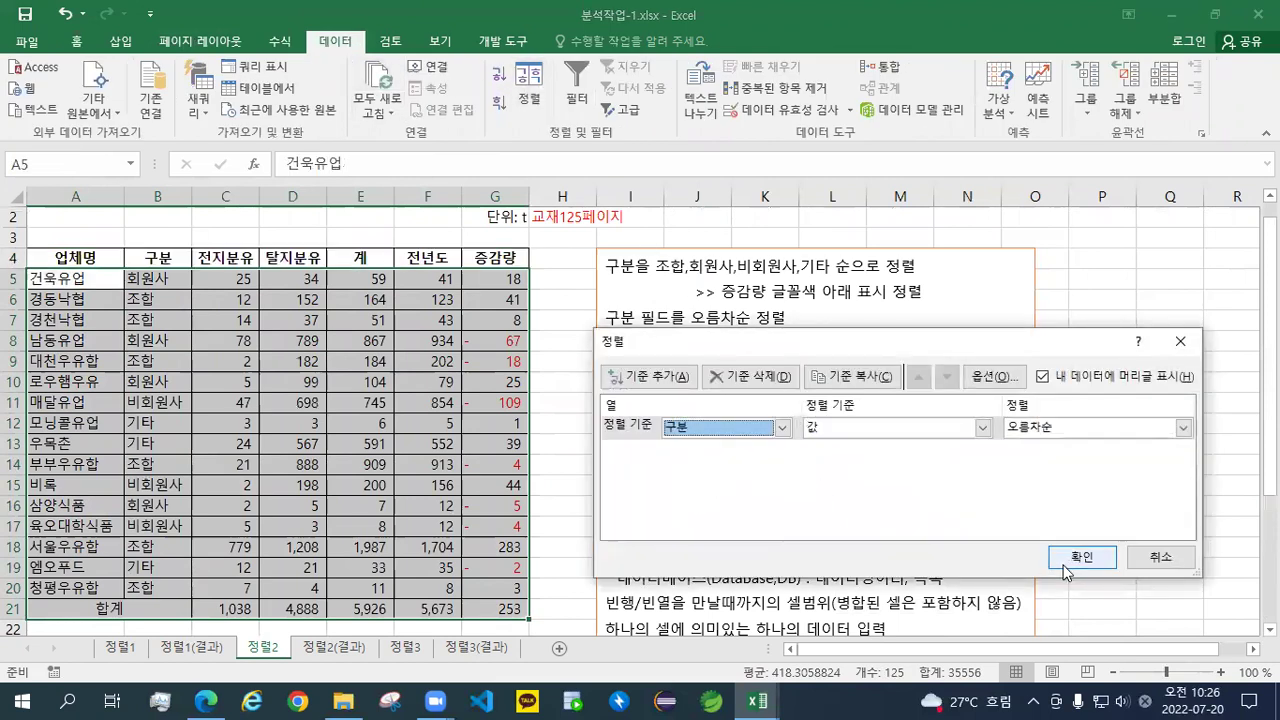
pyautogui.click(1058, 560)
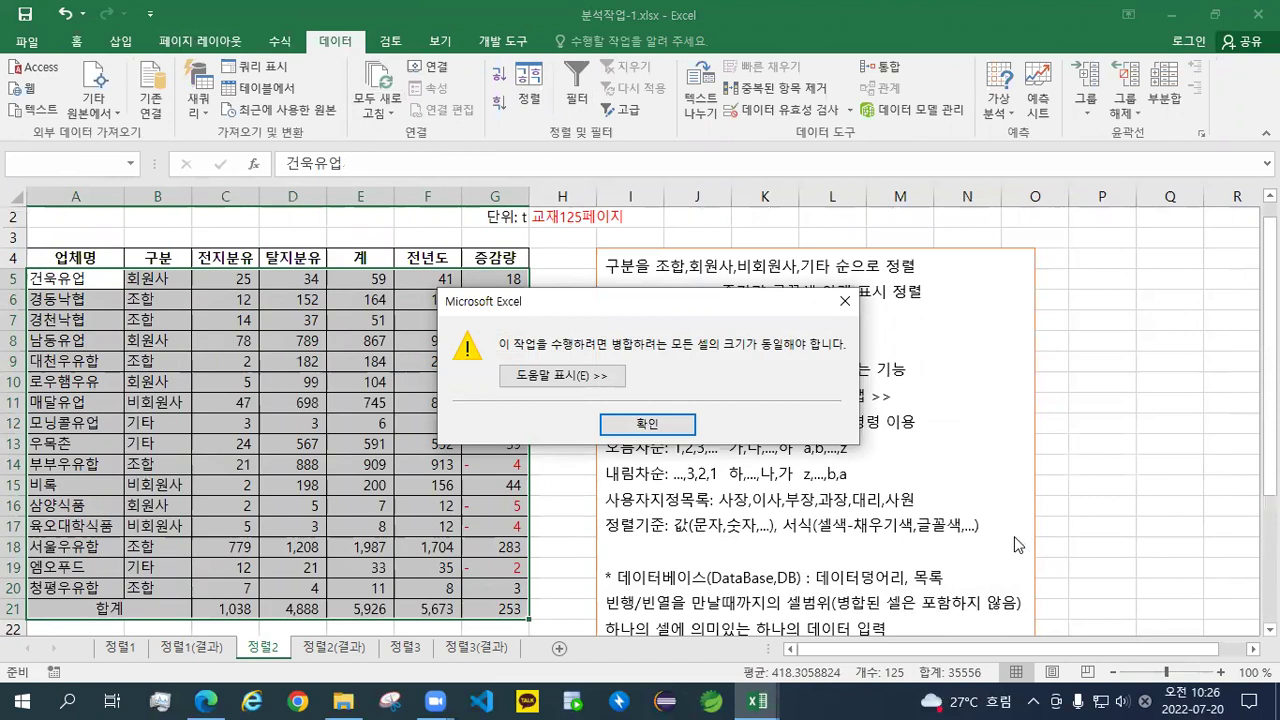
pyautogui.click(845, 301)
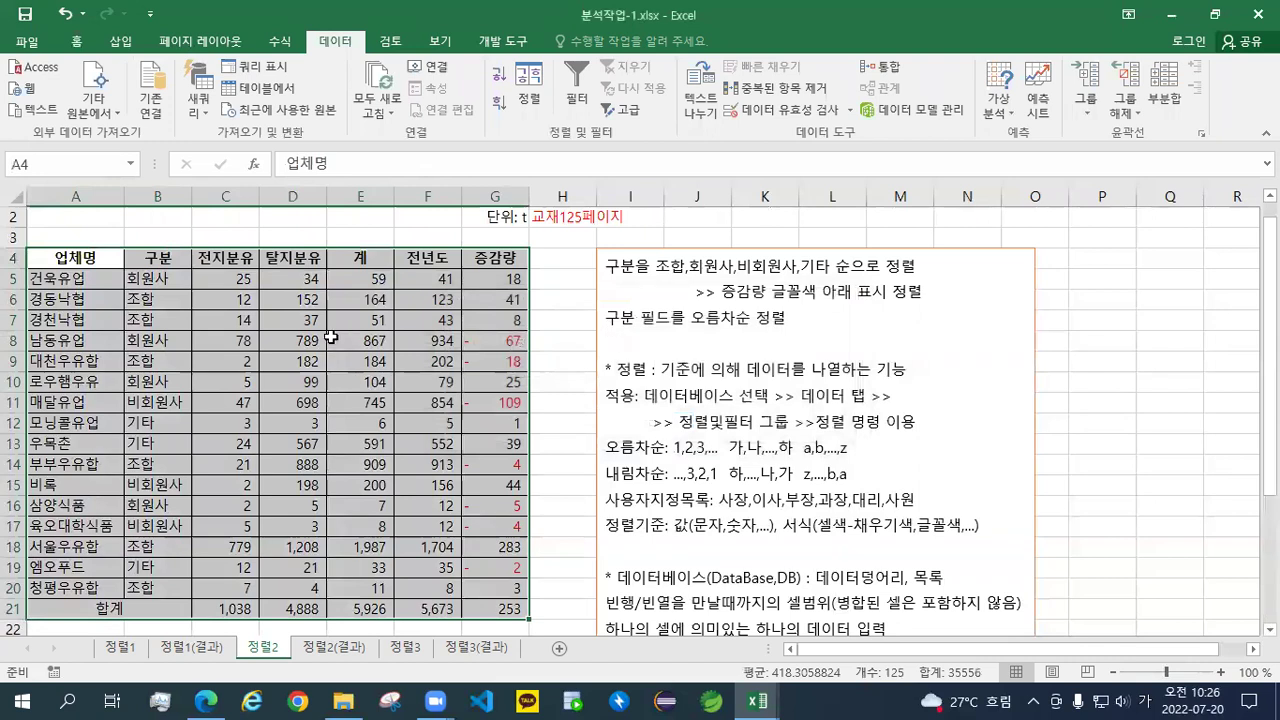
# Start a custom sort of A4:G20, leaving out the 합계 row, with 구분 as the first sort column
pyautogui.click(220, 337)
pyautogui.click(89, 258)
pyautogui.moveTo(89, 258); pyautogui.dragTo(468, 566)
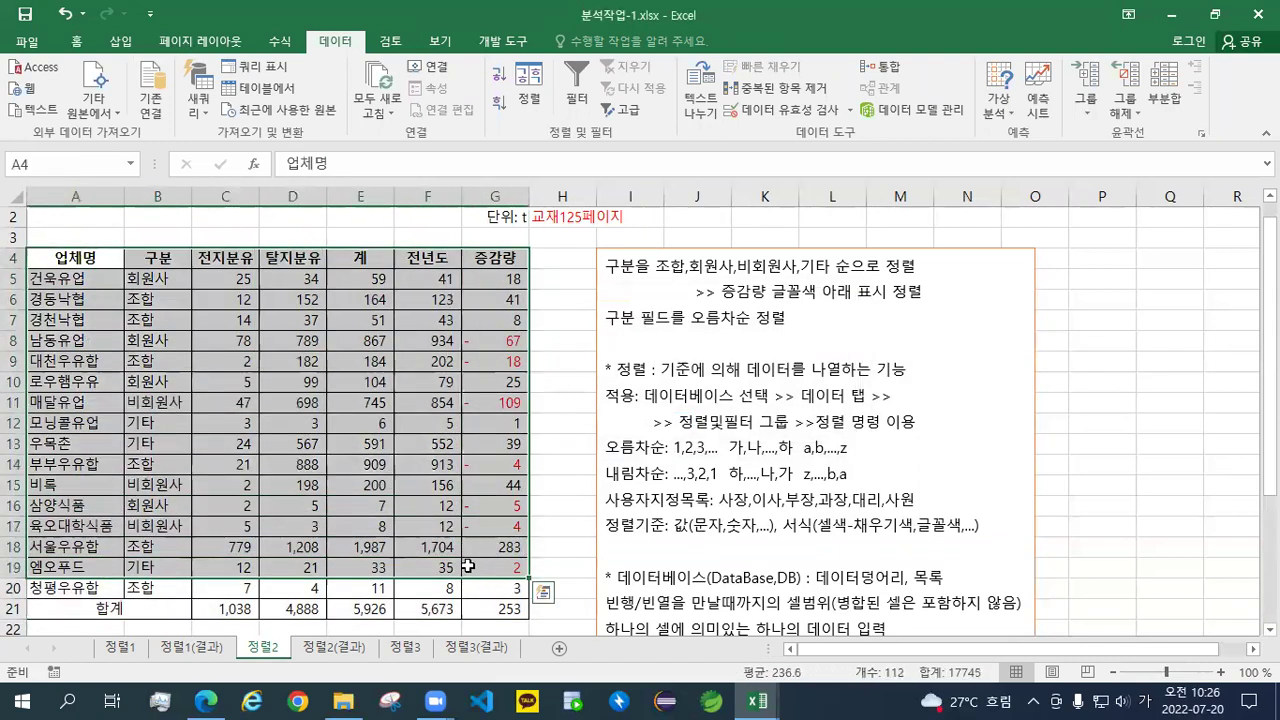
pyautogui.moveTo(100, 262); pyautogui.dragTo(477, 588)
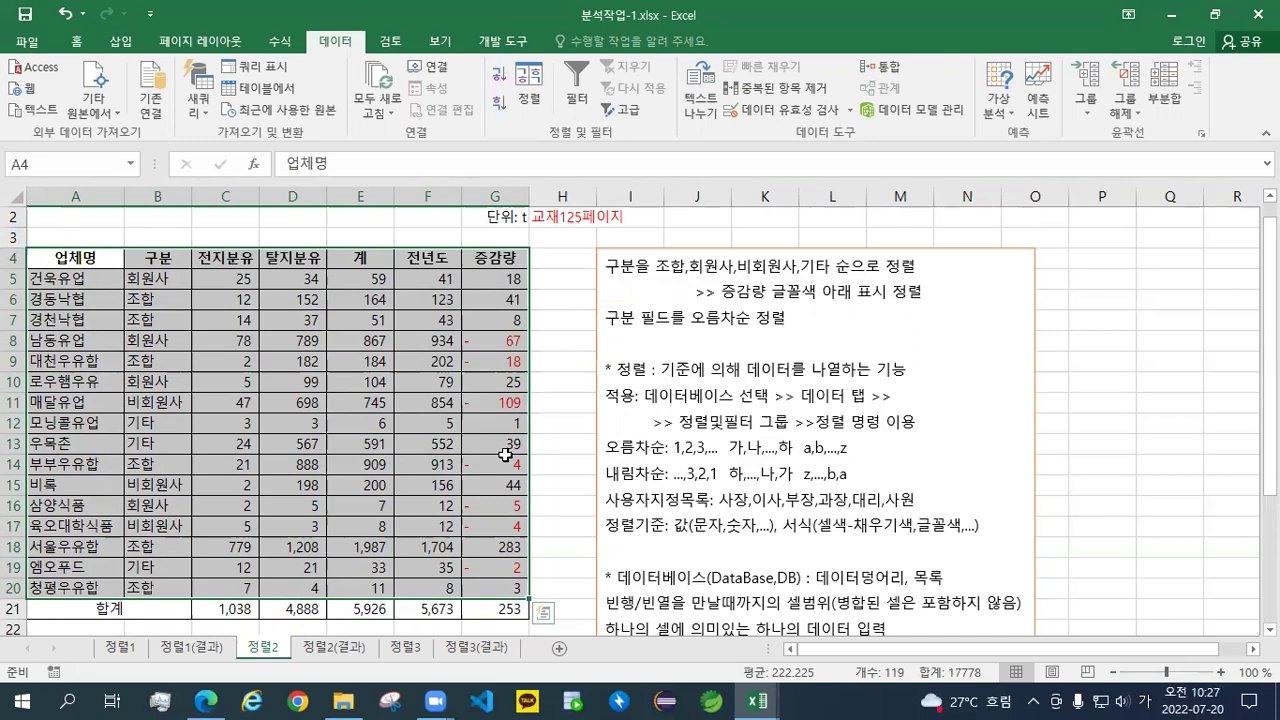
pyautogui.click(214, 329)
pyautogui.moveTo(84, 258); pyautogui.dragTo(473, 592)
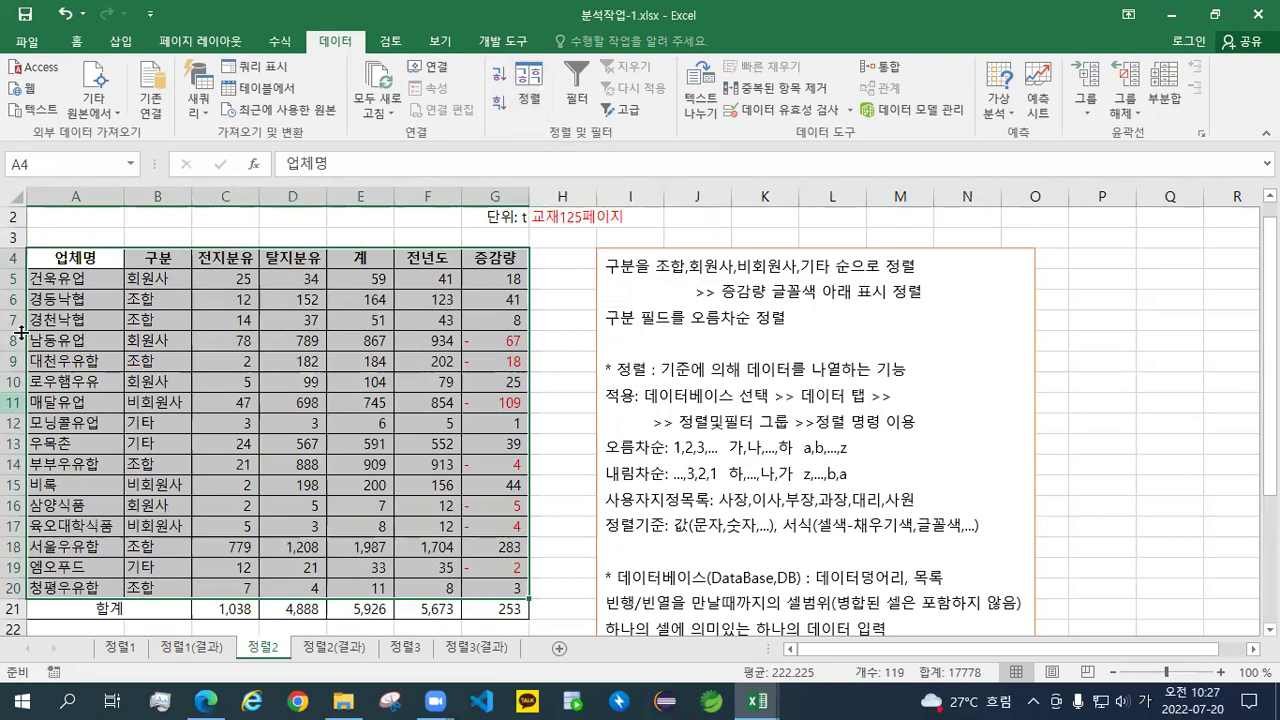
pyautogui.click(533, 104)
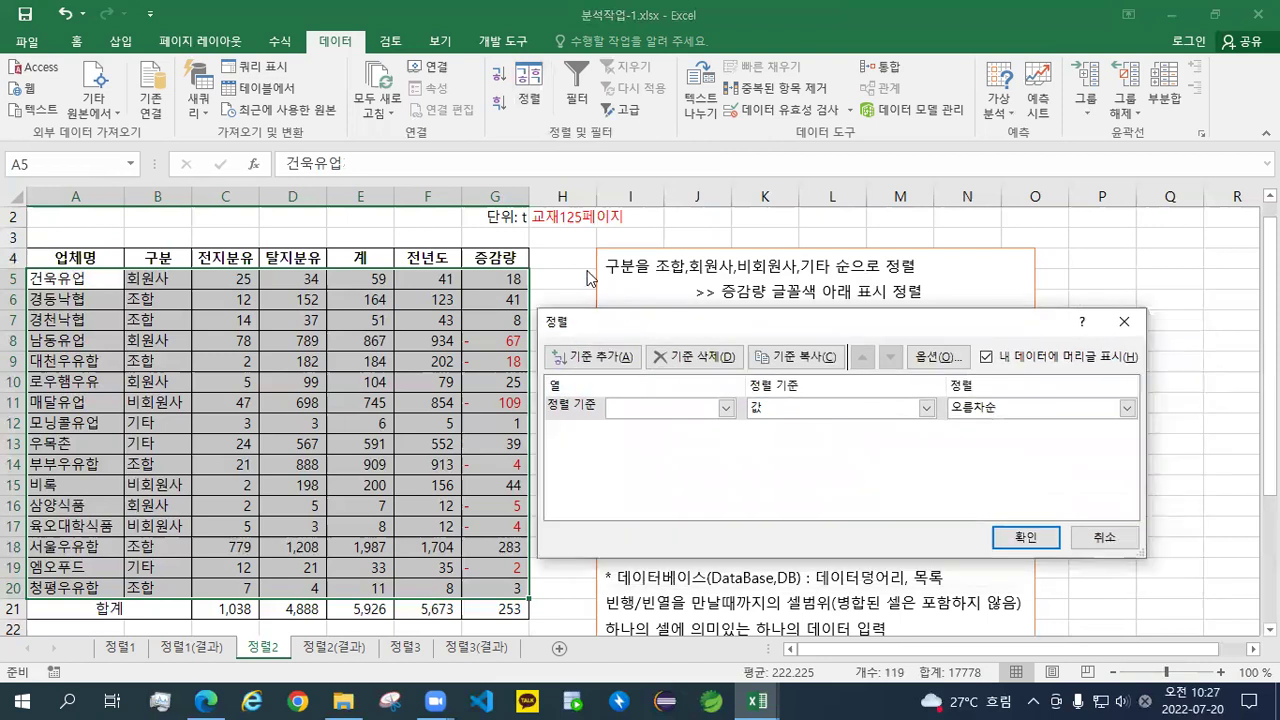
pyautogui.click(726, 407)
pyautogui.click(635, 438)
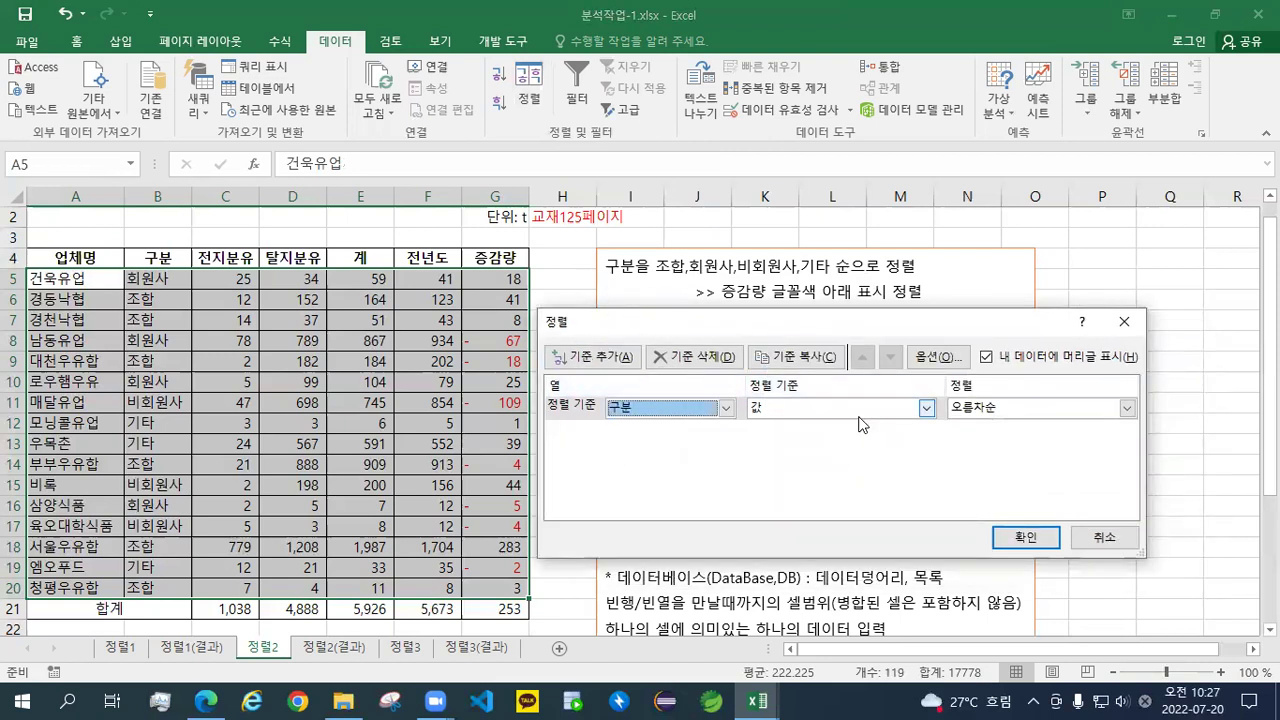
# Create a new custom list for the 구분 order with the entries 조합, 회원사, 비회원사, 가타
pyautogui.click(978, 410)
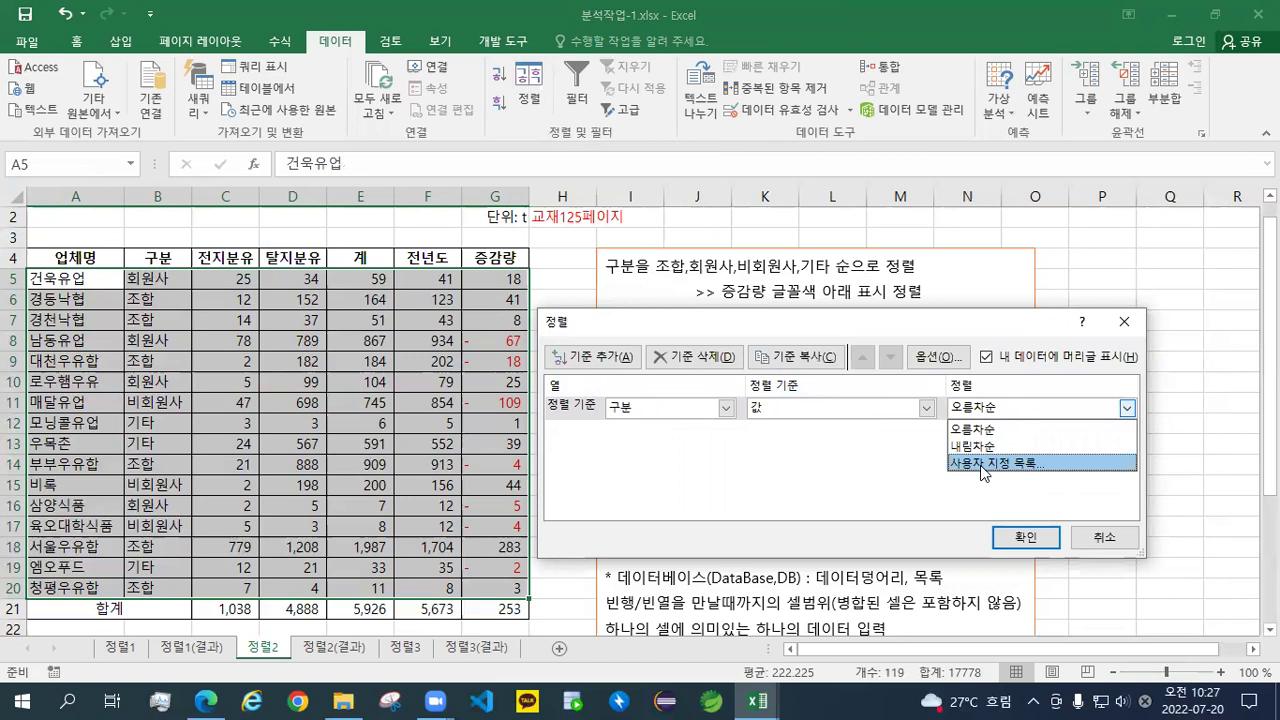
pyautogui.click(980, 465)
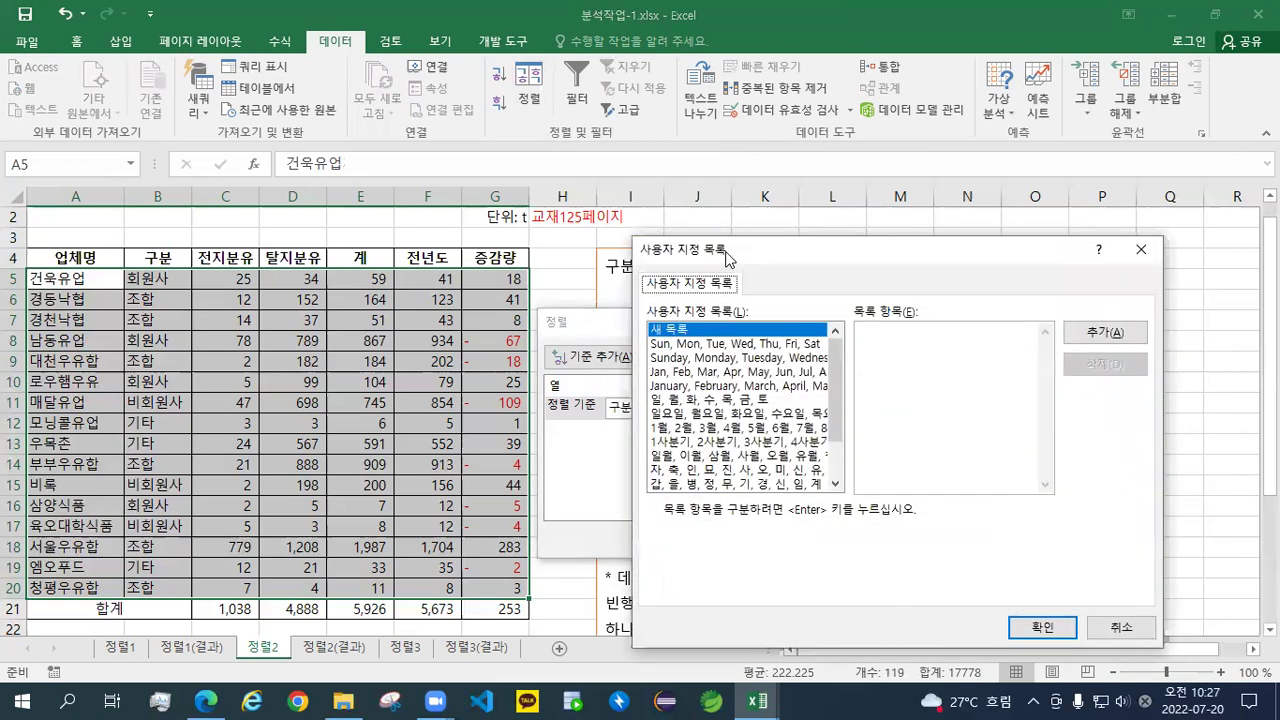
pyautogui.moveTo(727, 258); pyautogui.dragTo(127, 201)
pyautogui.moveTo(238, 371); pyautogui.dragTo(246, 272)
pyautogui.click(96, 274)
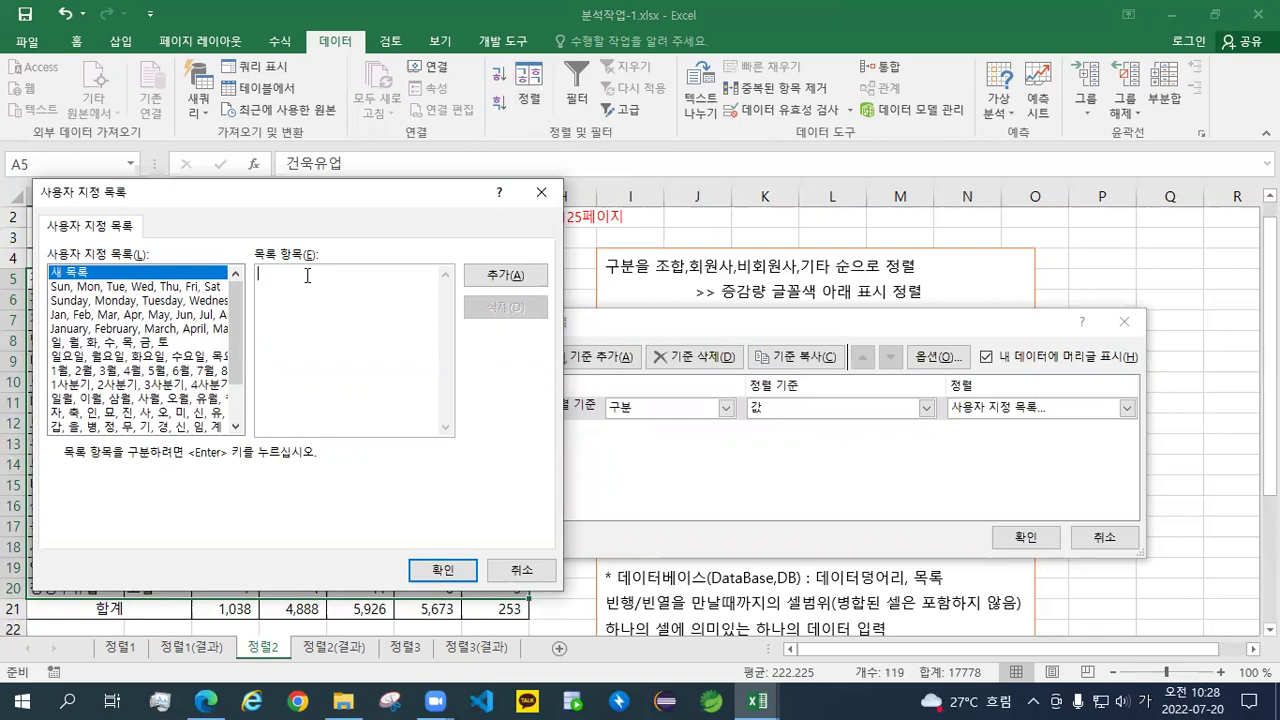
pyautogui.write('조합')
pyautogui.press('Return')
pyautogui.write('회원사')
pyautogui.press('Return')
pyautogui.write('비회원사')
pyautogui.press('Return')
pyautogui.write('기타')
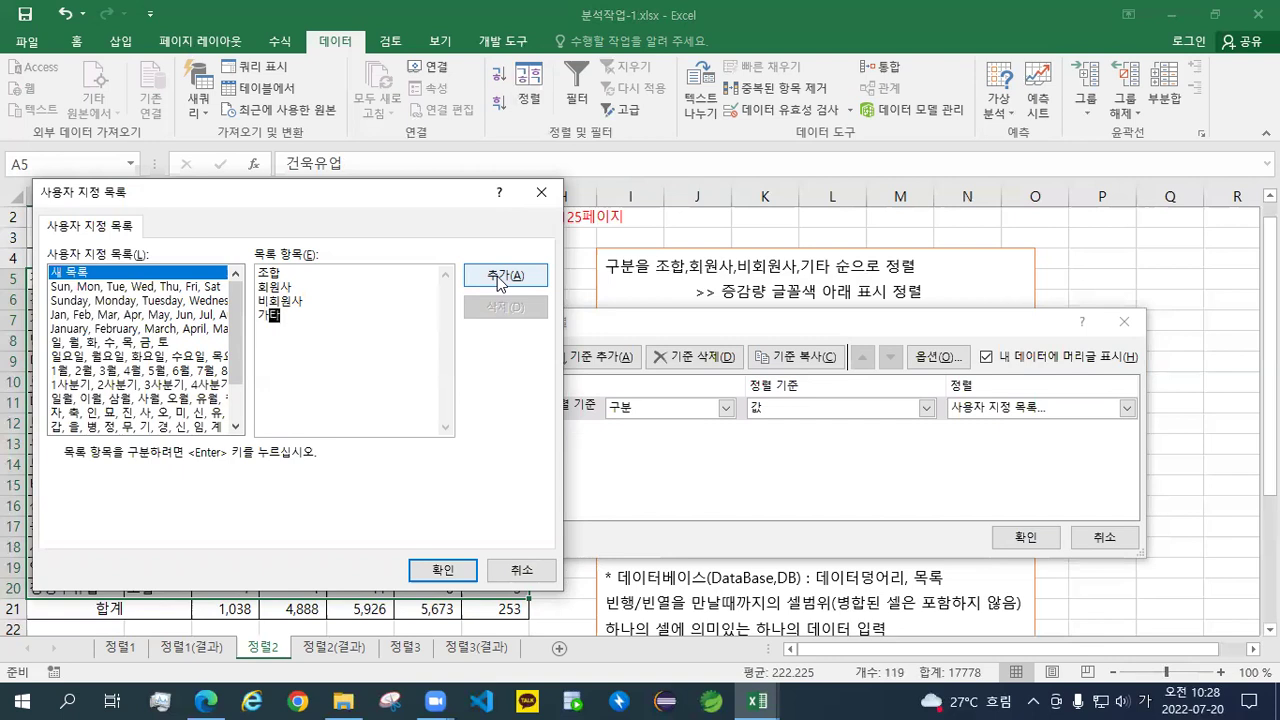
pyautogui.click(500, 276)
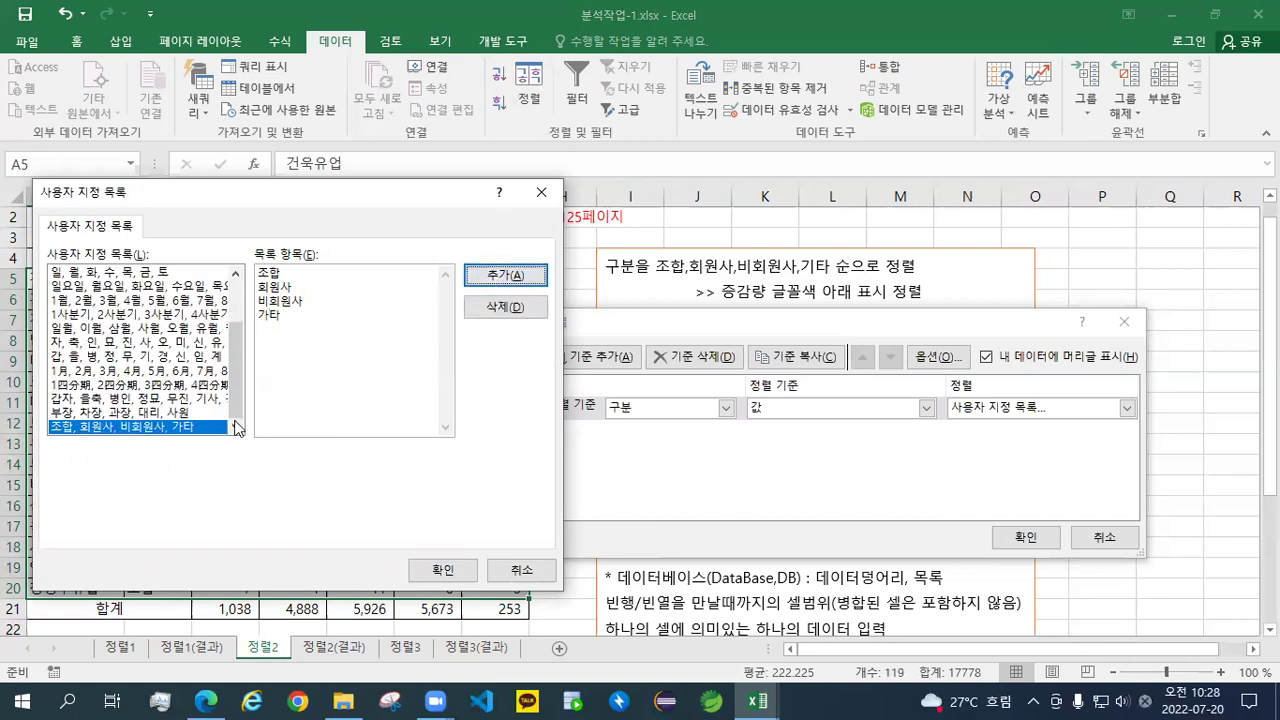
# Apply the 조합, 회원사, 비회원사, 가타 custom list as the sort order for 구분
pyautogui.click(199, 412)
pyautogui.click(150, 428)
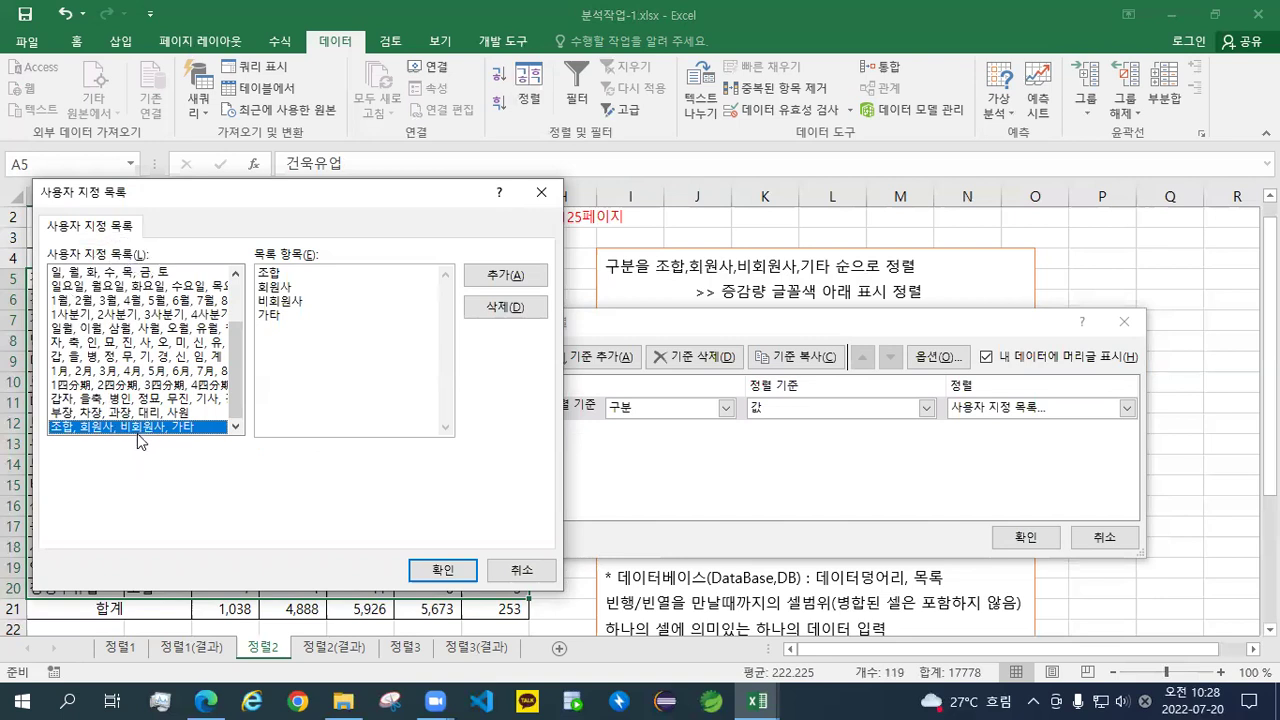
pyautogui.click(447, 574)
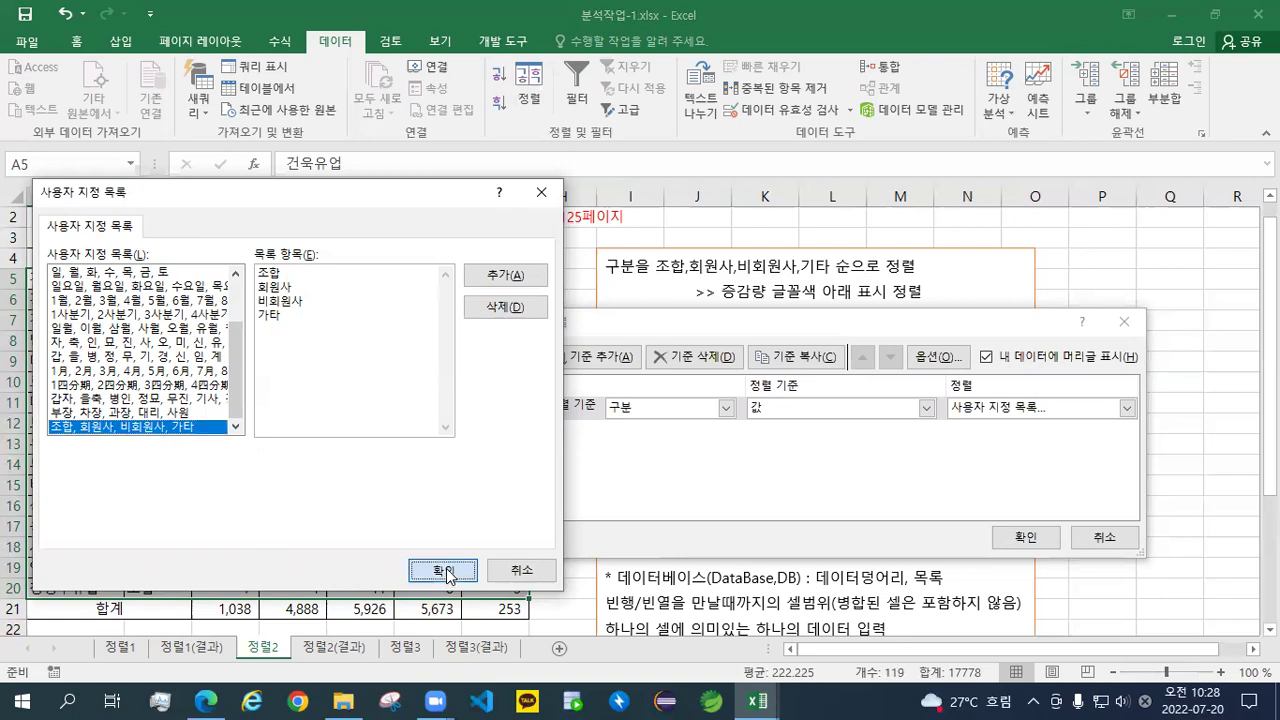
# Add a second sort level on the 증감량 column, based on font color (글꼴 색)
pyautogui.click(605, 357)
pyautogui.click(726, 431)
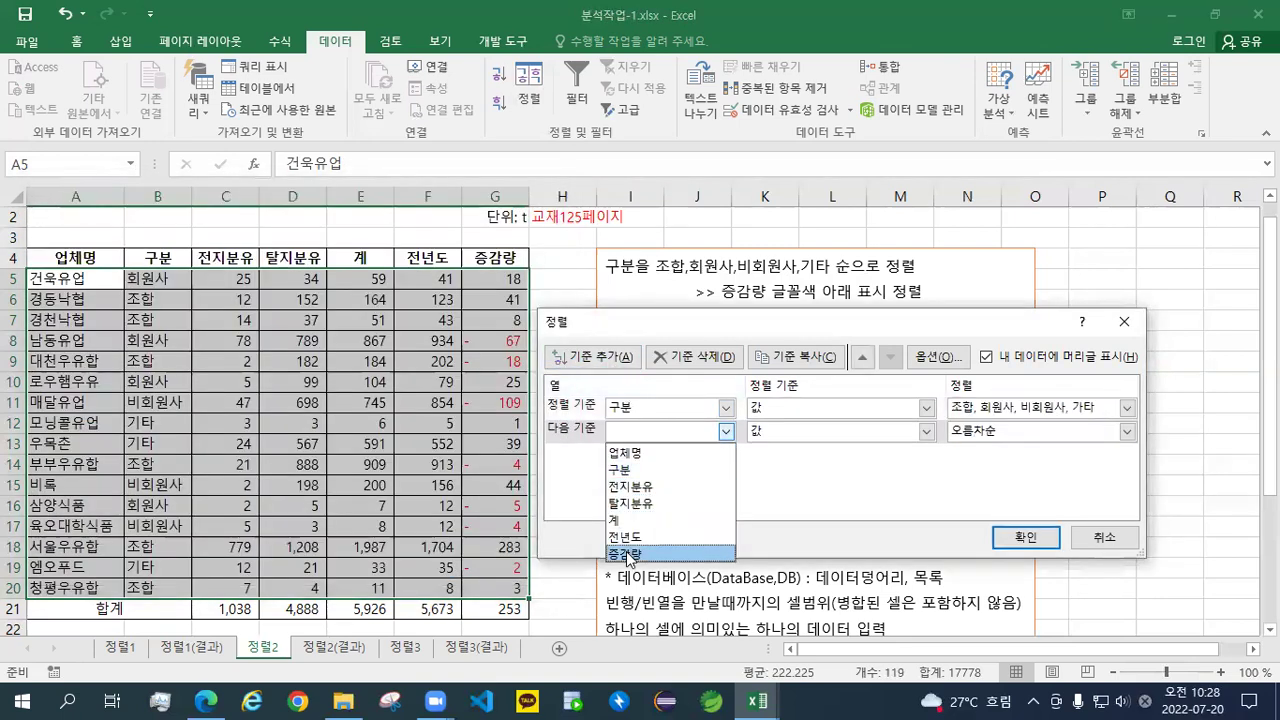
pyautogui.click(660, 557)
pyautogui.click(978, 431)
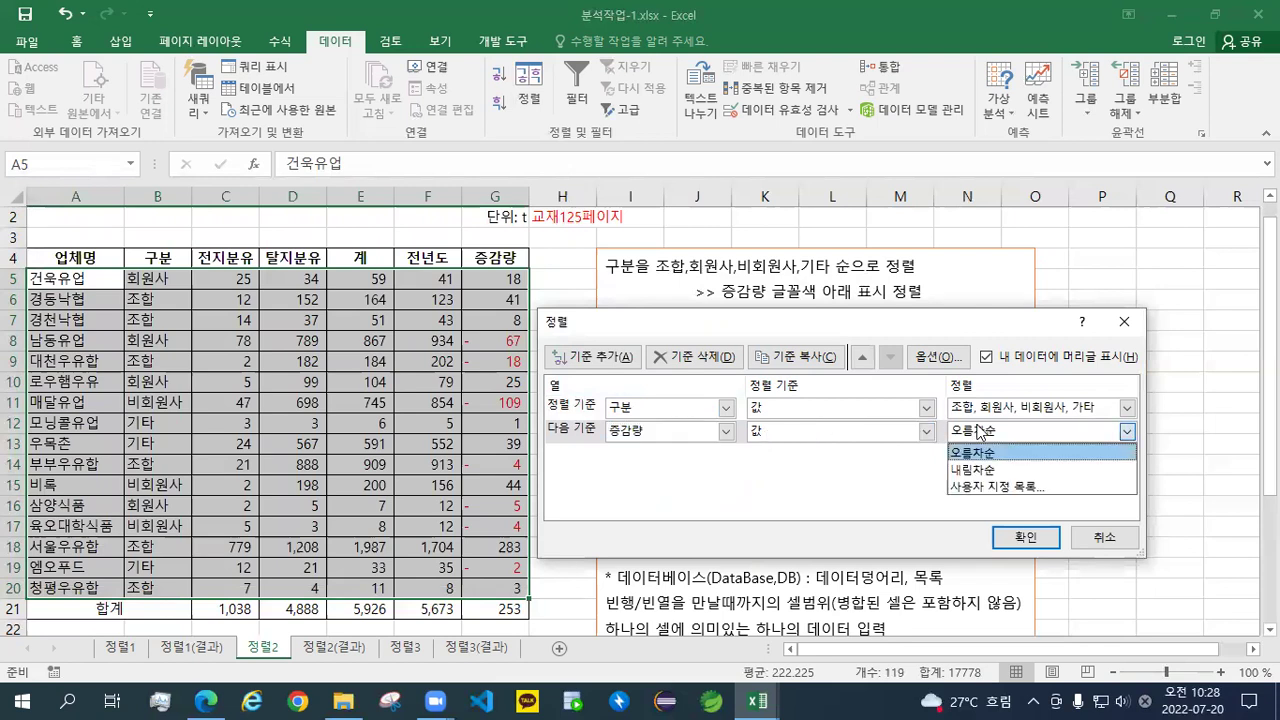
pyautogui.click(972, 452)
pyautogui.click(926, 431)
pyautogui.click(770, 447)
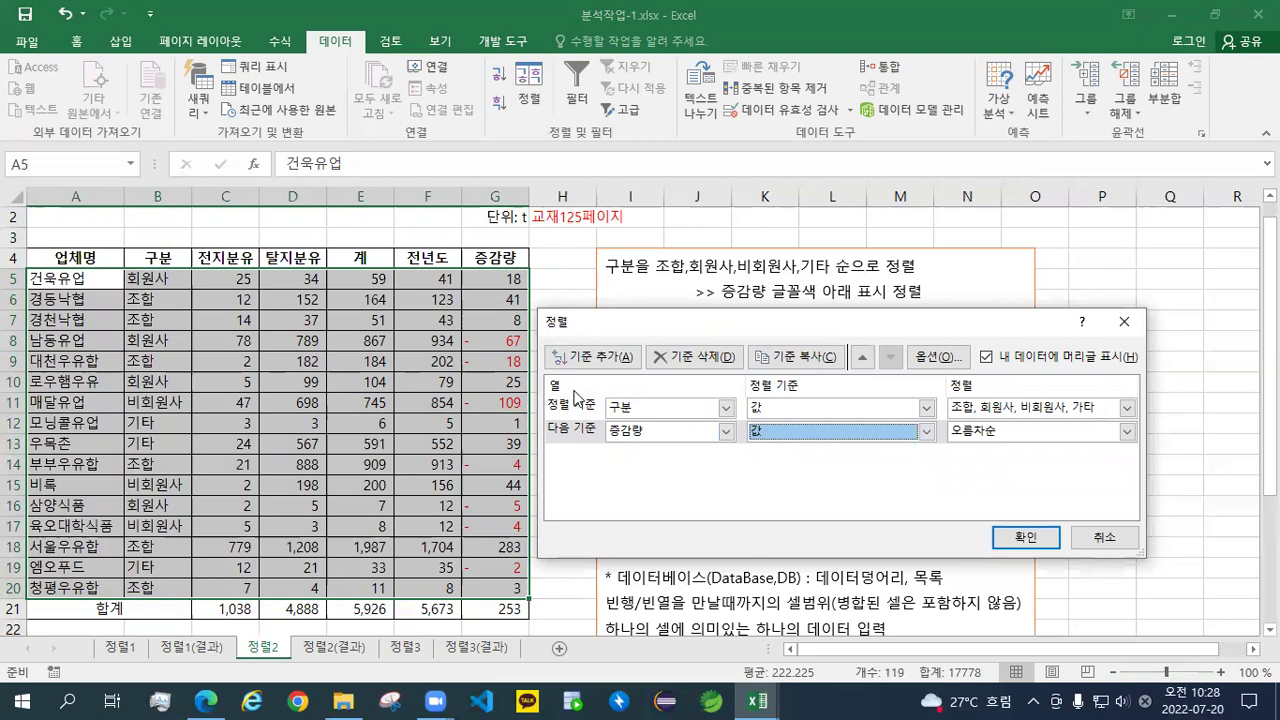
pyautogui.click(926, 431)
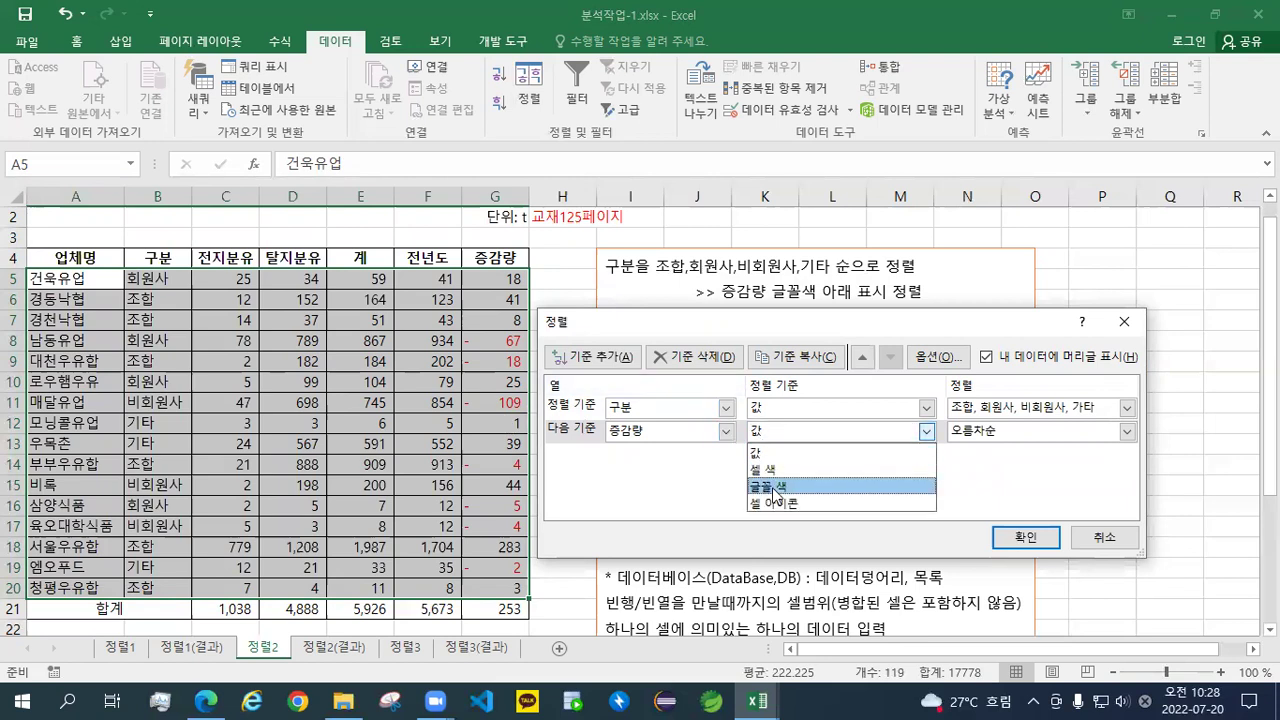
pyautogui.click(775, 487)
pyautogui.click(926, 431)
pyautogui.click(926, 431)
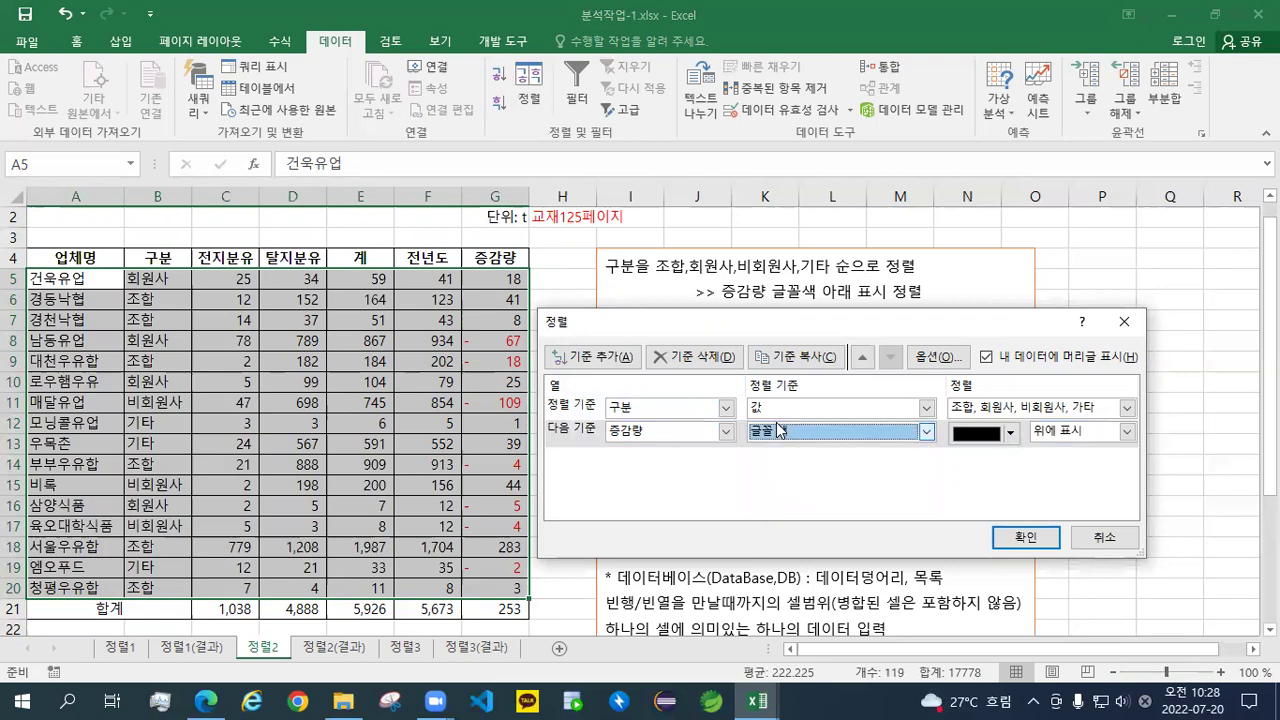
# Place red (RGB 255, 0, 0) 증감량 values at the bottom (아래쪽에 표시) and run the sort
pyautogui.click(1011, 433)
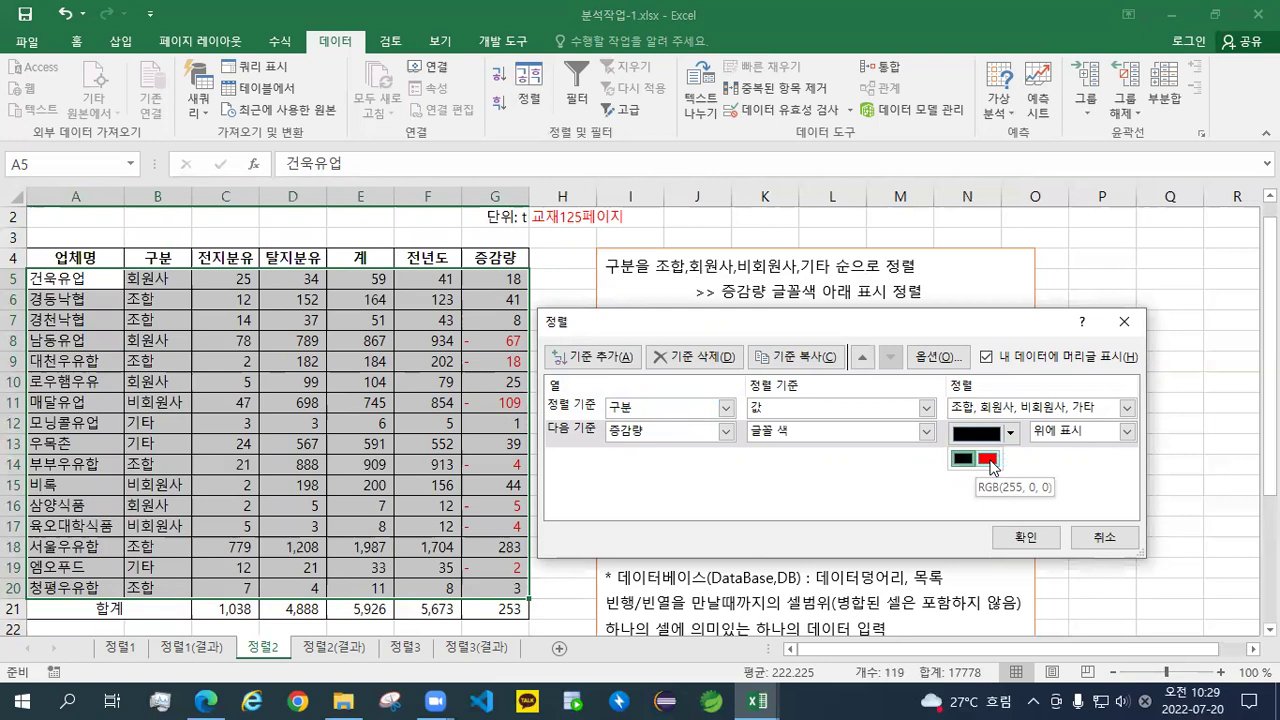
pyautogui.click(988, 460)
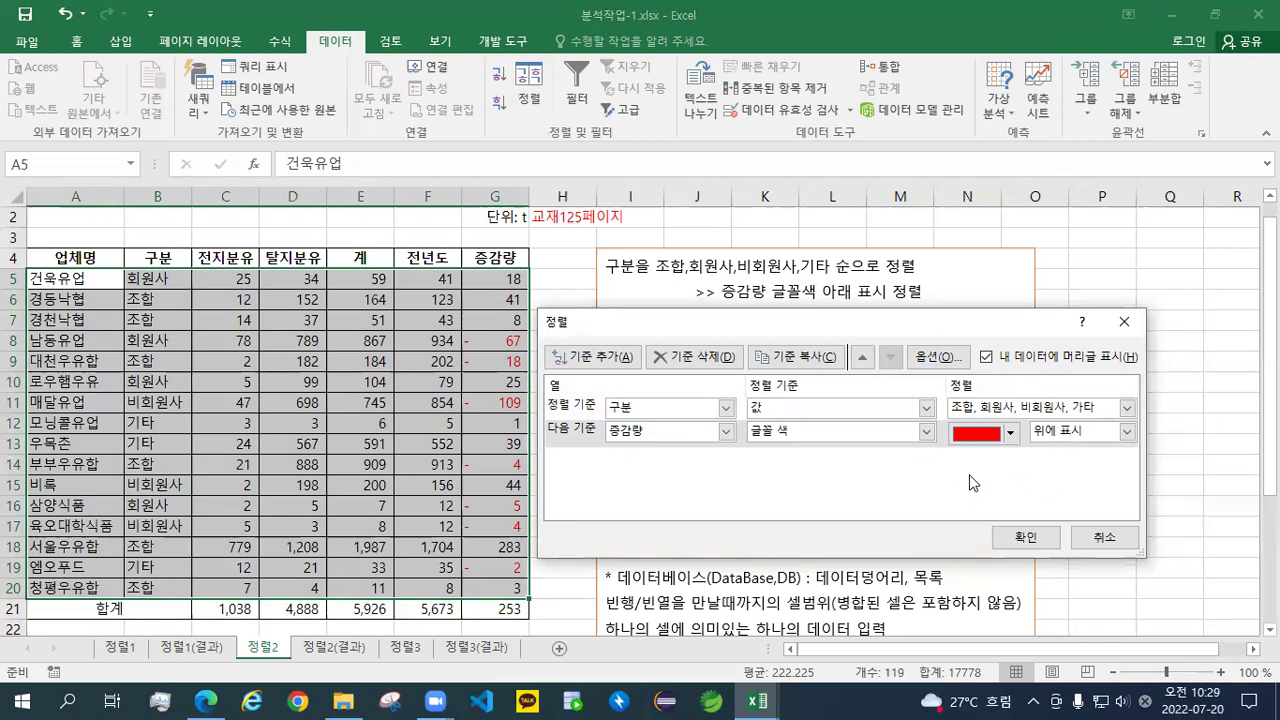
pyautogui.click(1127, 431)
pyautogui.click(1064, 470)
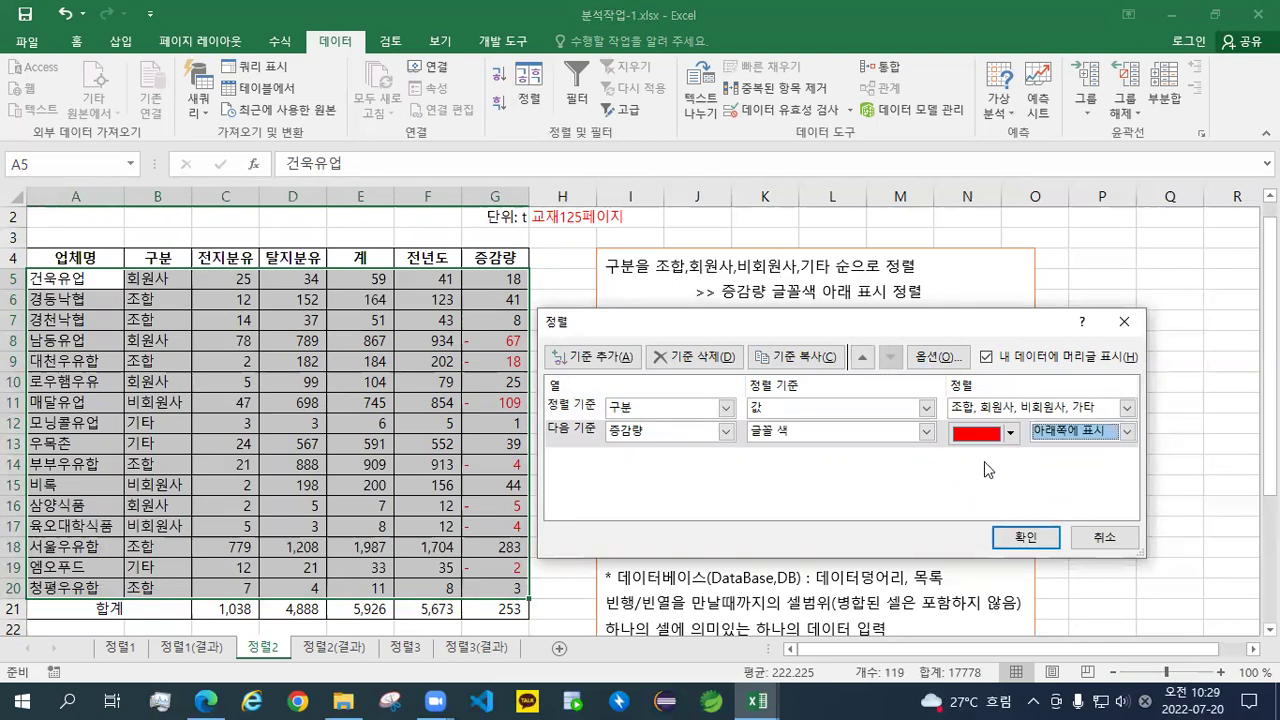
pyautogui.click(1026, 541)
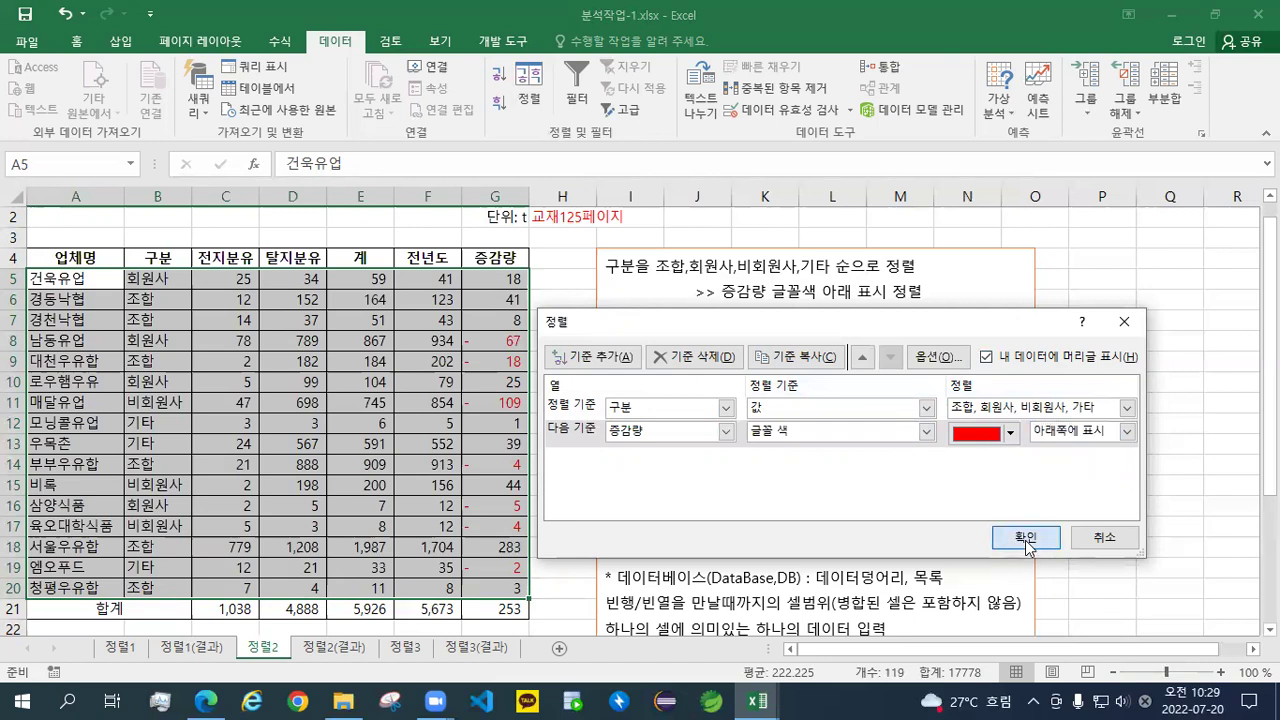
pyautogui.click(1026, 541)
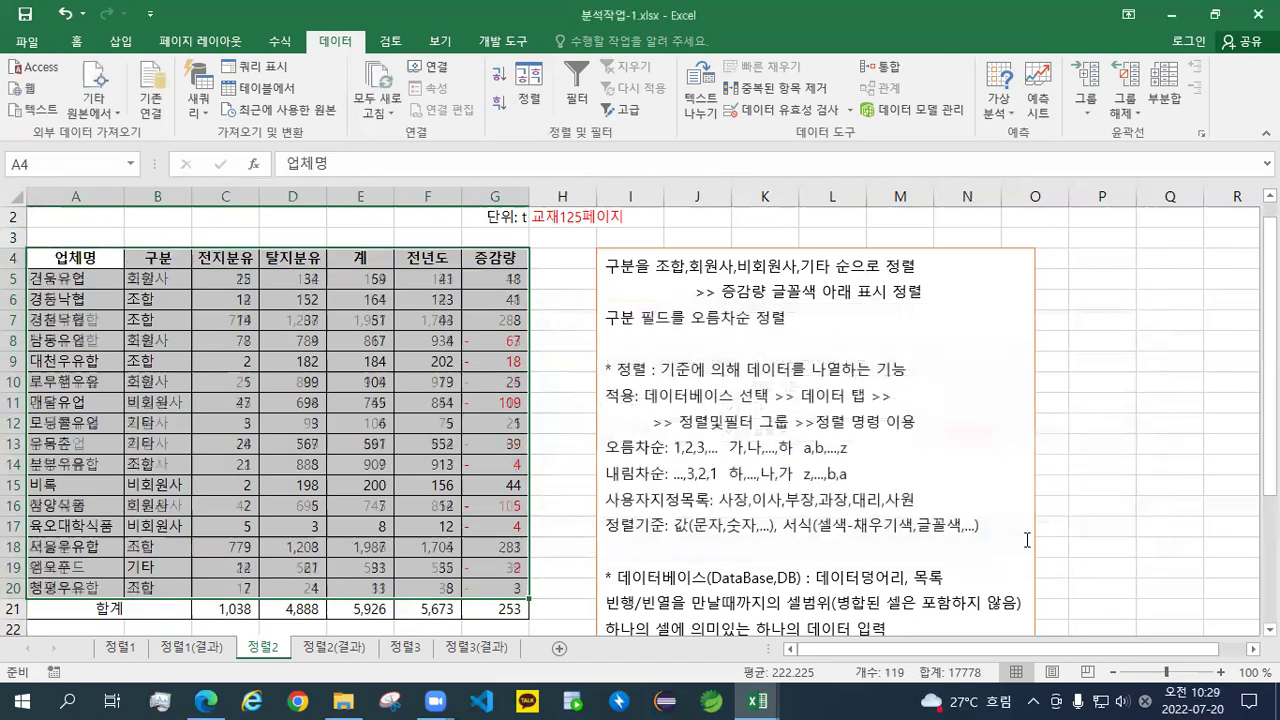
# Check the order of the 구분 groups and the placement of red 증감량 values within each group
pyautogui.moveTo(158, 282); pyautogui.dragTo(156, 588)
pyautogui.moveTo(166, 281); pyautogui.dragTo(155, 382)
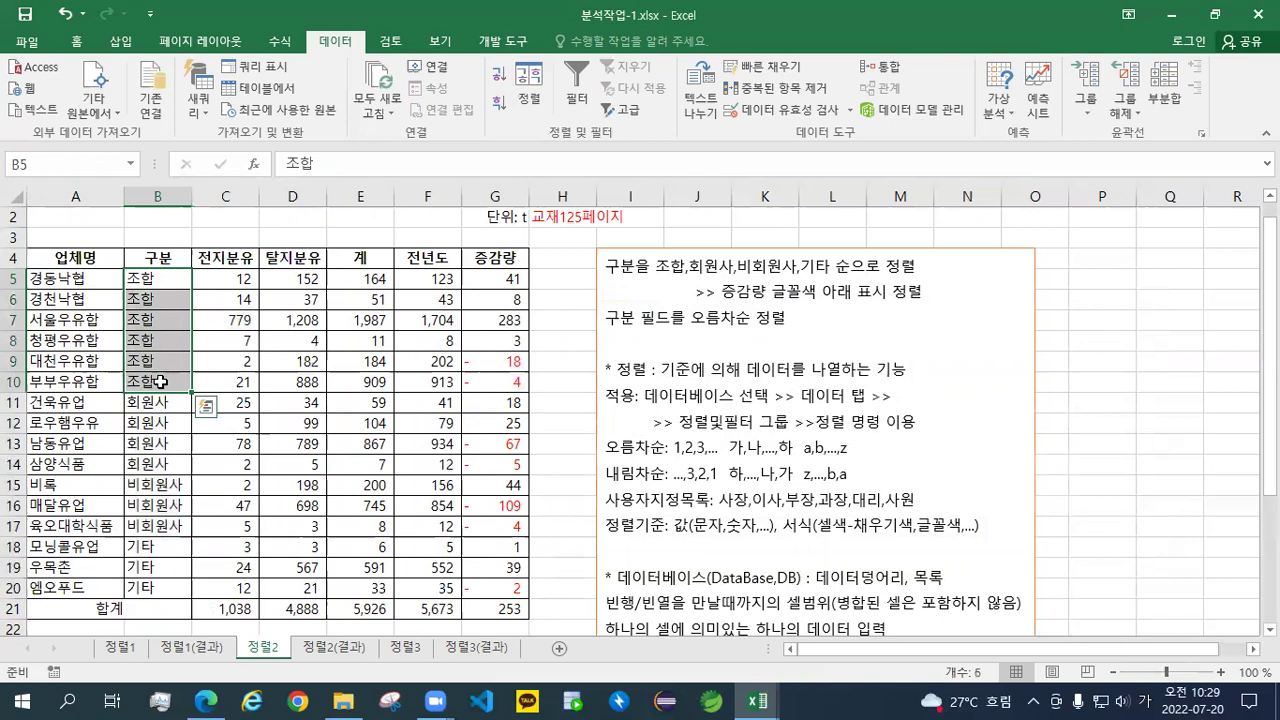
pyautogui.keyDown('ctrl'); pyautogui.moveTo(497, 361); pyautogui.dragTo(497, 382); pyautogui.keyUp('ctrl')
pyautogui.moveTo(166, 417); pyautogui.dragTo(160, 464)
pyautogui.keyDown('ctrl'); pyautogui.moveTo(510, 442); pyautogui.dragTo(505, 464); pyautogui.keyUp('ctrl')
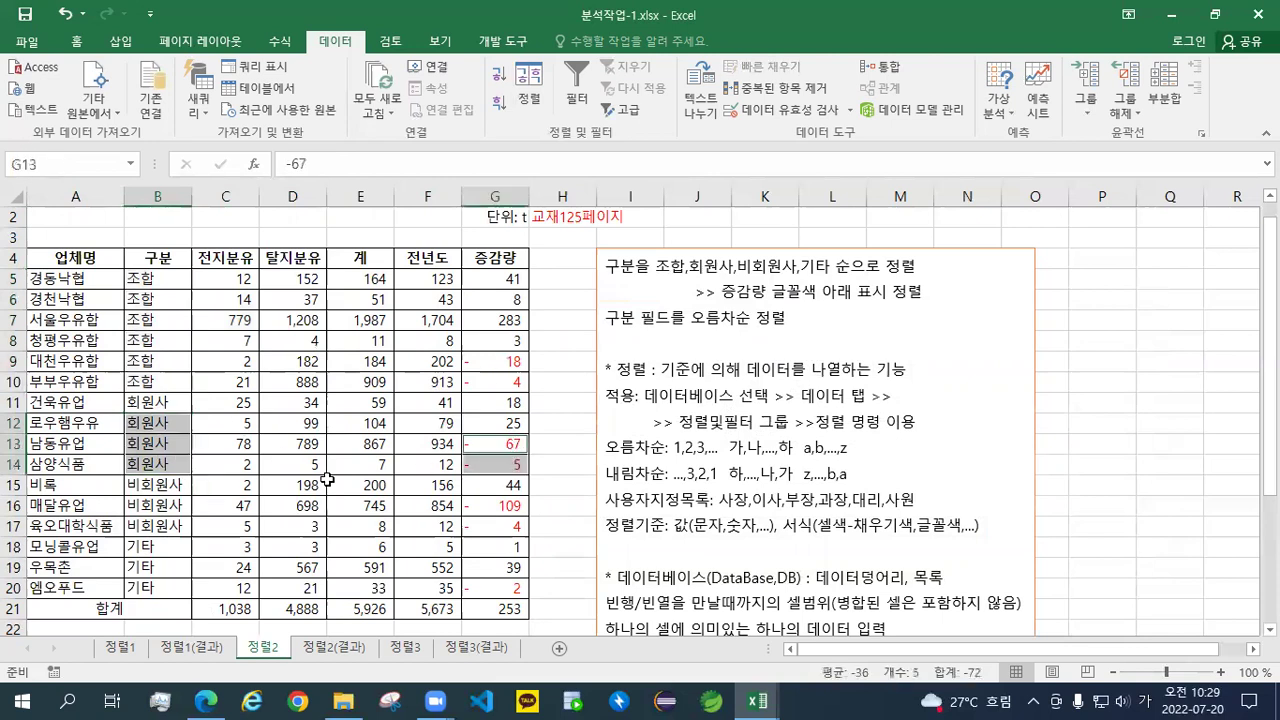
pyautogui.moveTo(160, 485); pyautogui.dragTo(165, 527)
pyautogui.keyDown('ctrl'); pyautogui.moveTo(465, 508); pyautogui.dragTo(465, 527); pyautogui.keyUp('ctrl')
pyautogui.moveTo(150, 547); pyautogui.dragTo(158, 588)
pyautogui.keyDown('ctrl'); pyautogui.click(485, 589); pyautogui.keyUp('ctrl')
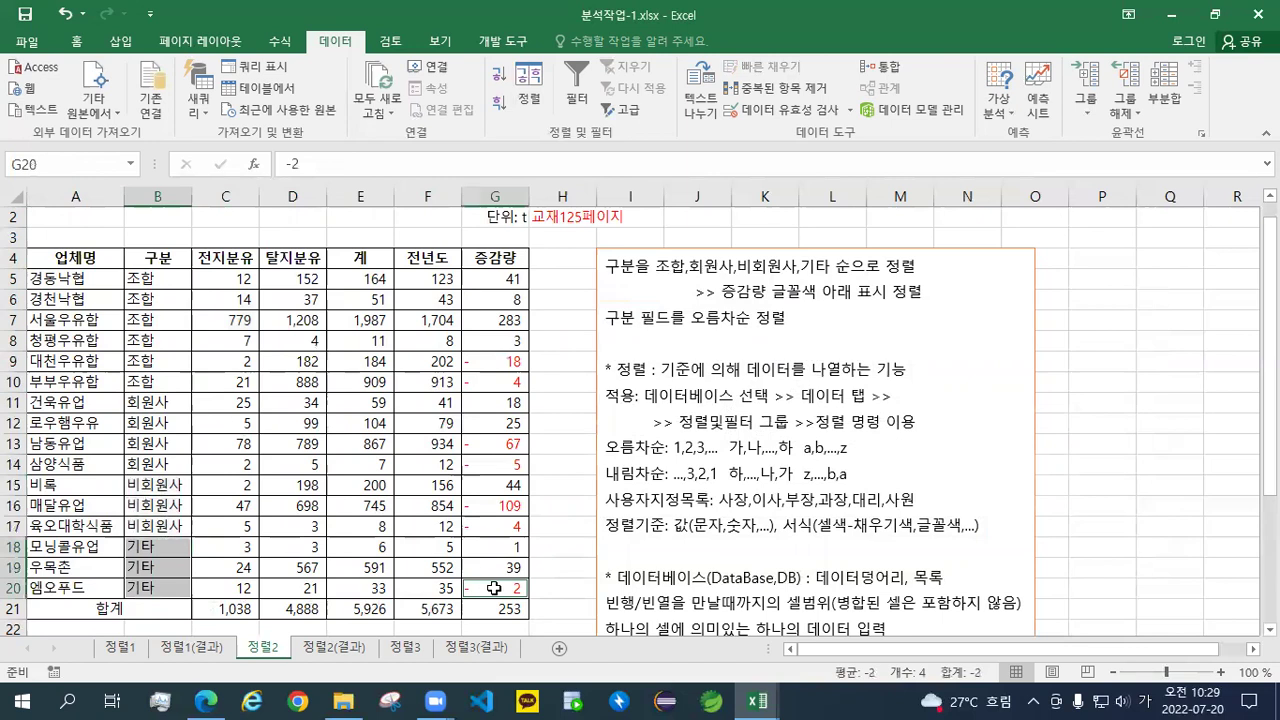
pyautogui.click(205, 258)
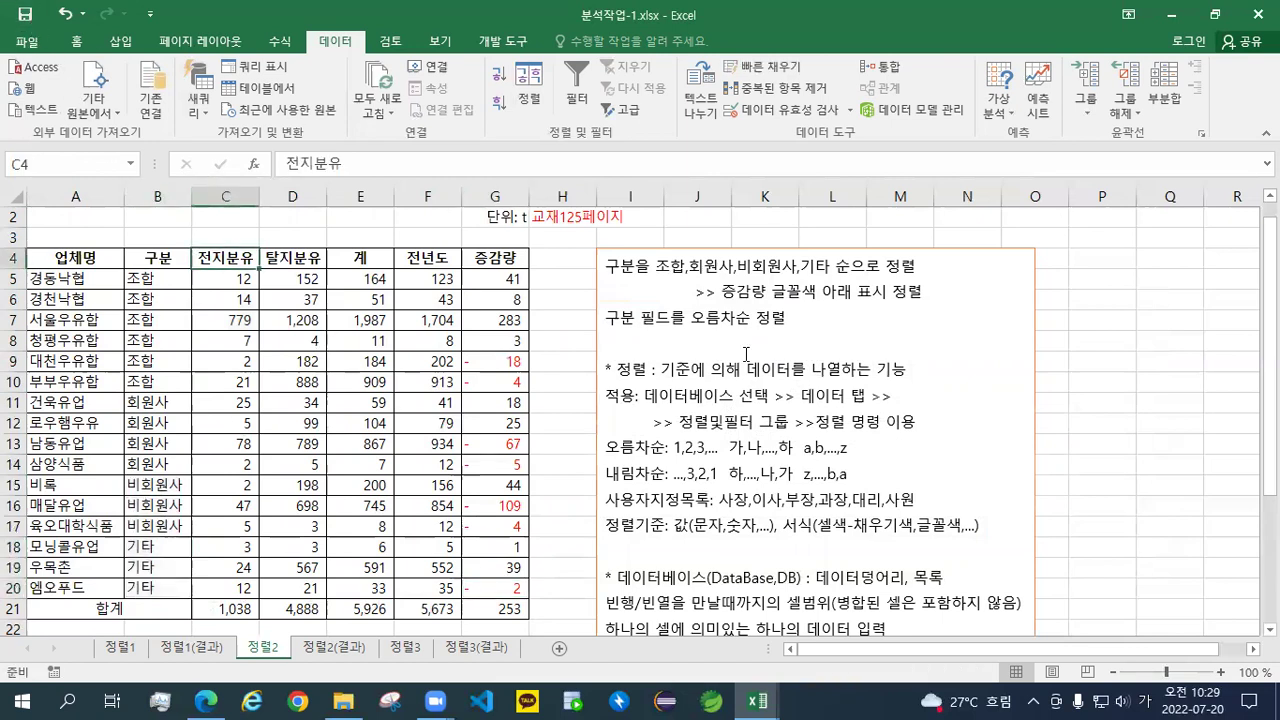
pyautogui.click(567, 217)
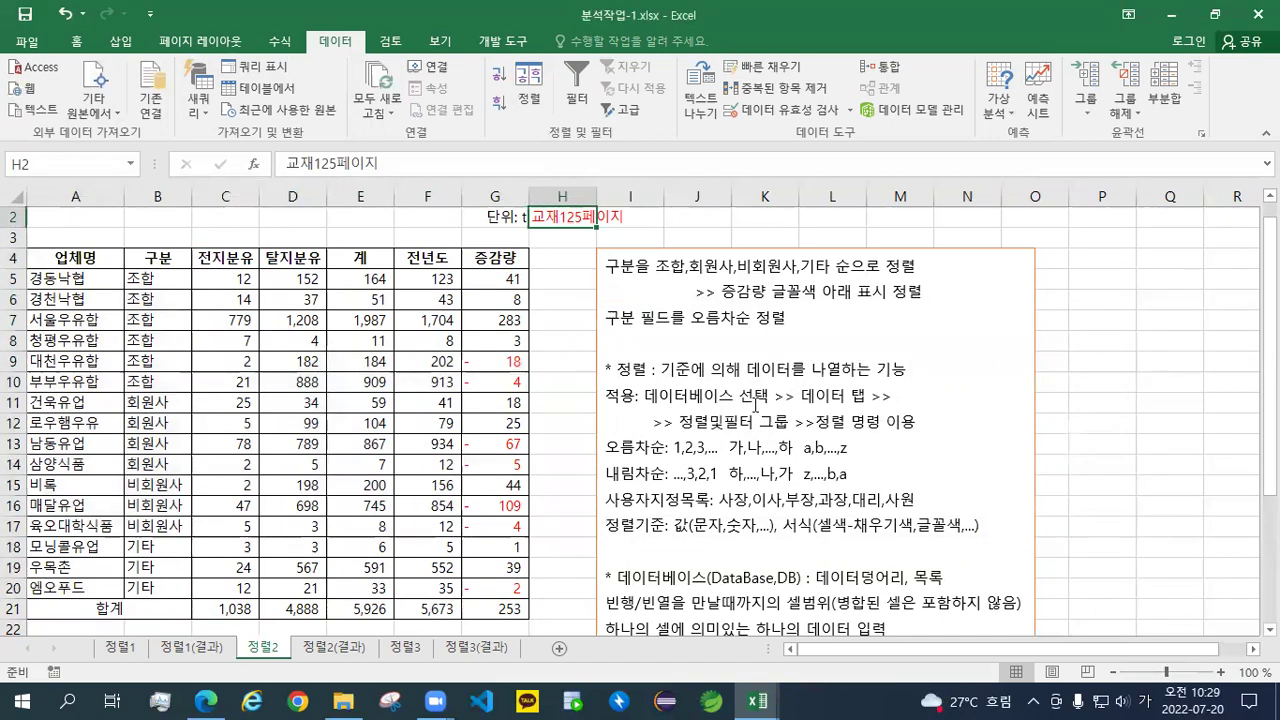
# Switch to the 정렬3 sheet and paste the 교재127페이지 reference into cell G1
pyautogui.click(406, 648)
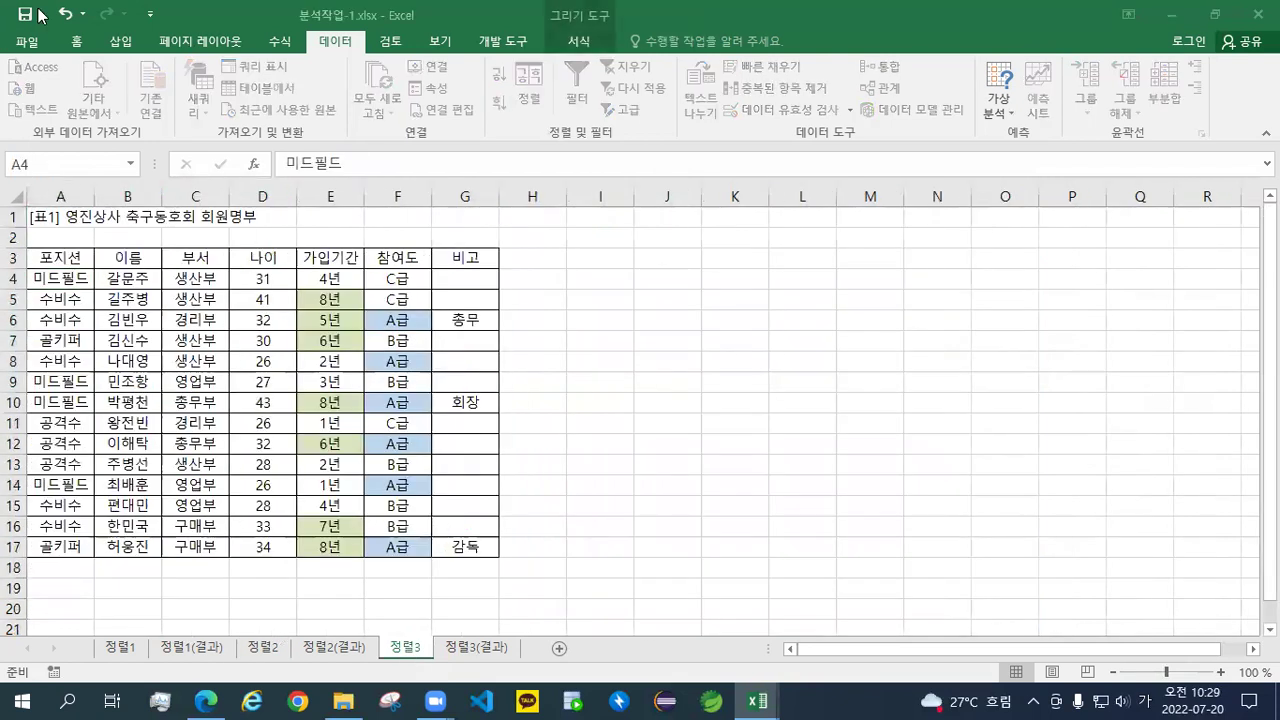
pyautogui.click(529, 88)
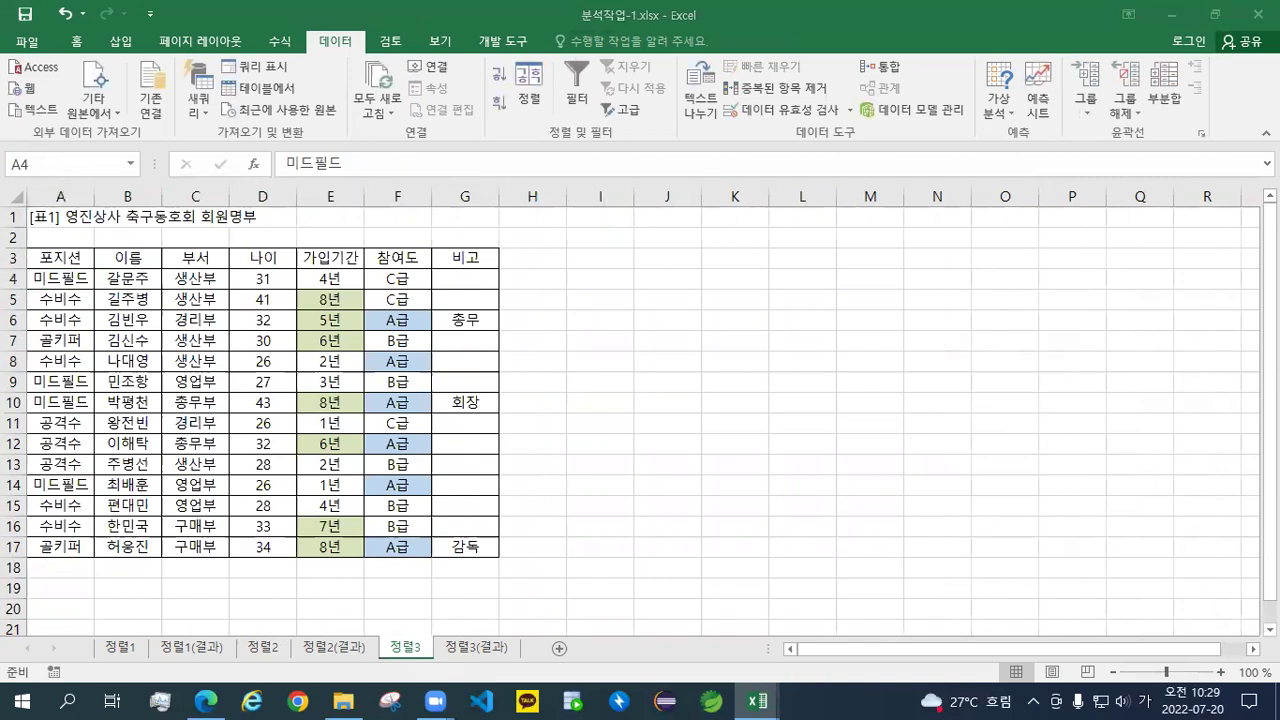
pyautogui.hotkey('ctrl', 'c')
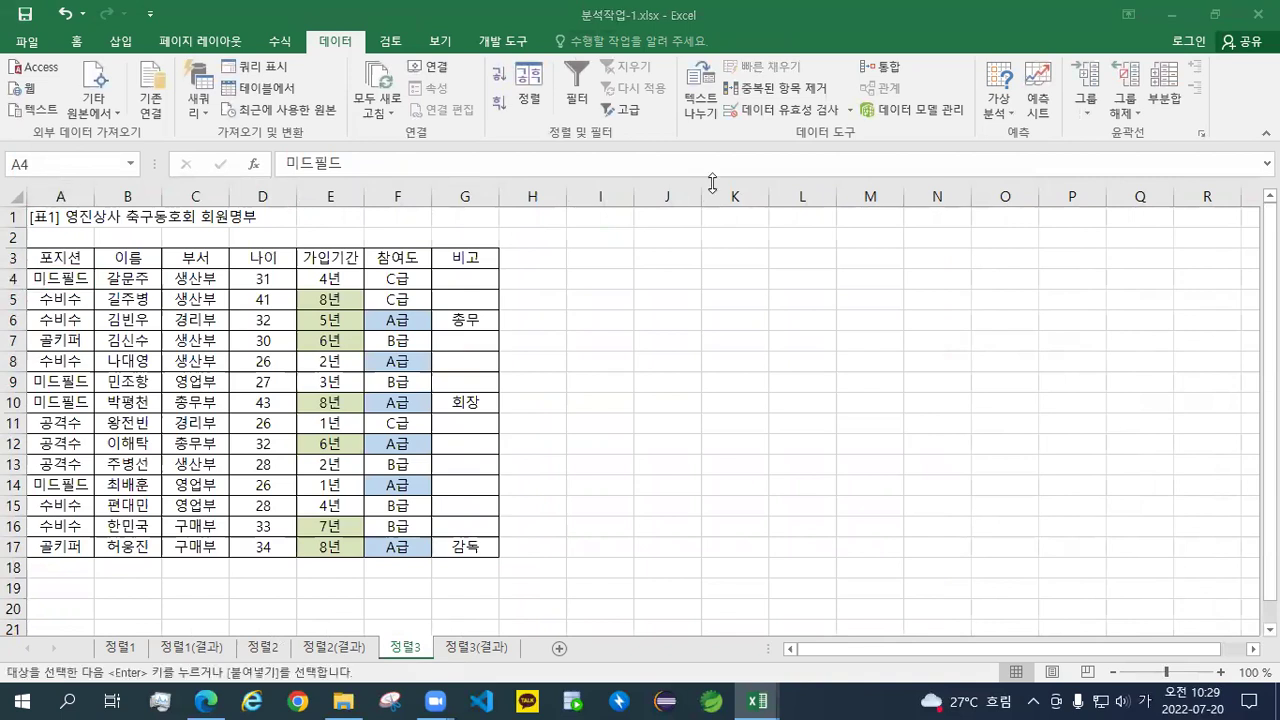
pyautogui.click(452, 215)
pyautogui.rightClick(455, 216)
pyautogui.click(498, 299)
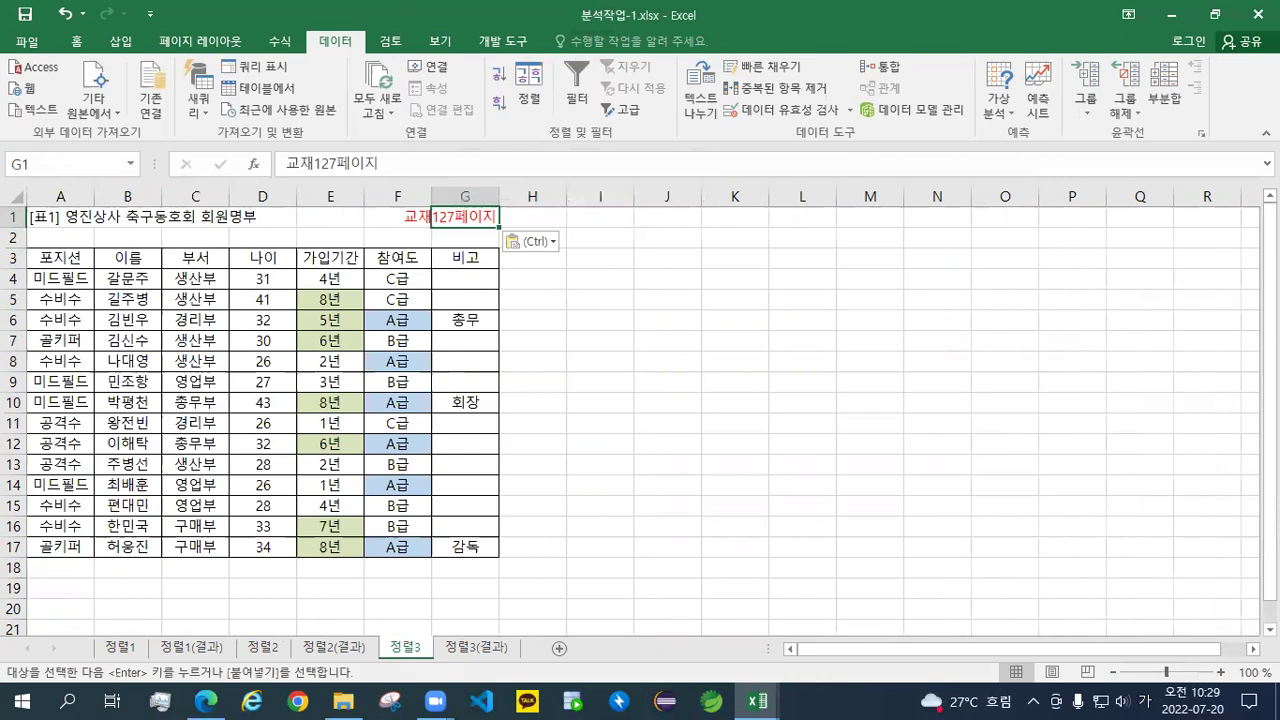
# Paste the text box for the sorting notes beside the 정렬3 table, starting at cell I2
pyautogui.click(1220, 672)
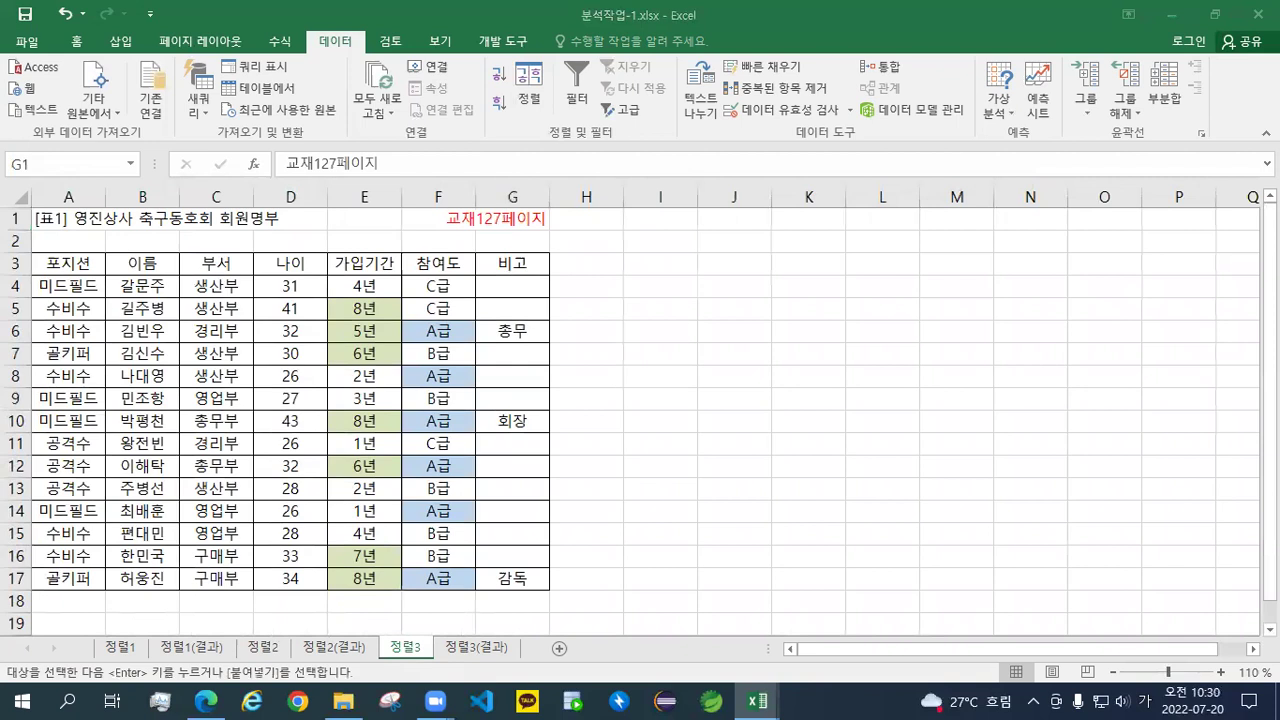
pyautogui.click(647, 240)
pyautogui.click(643, 240)
pyautogui.hotkey('ctrl', 'v')
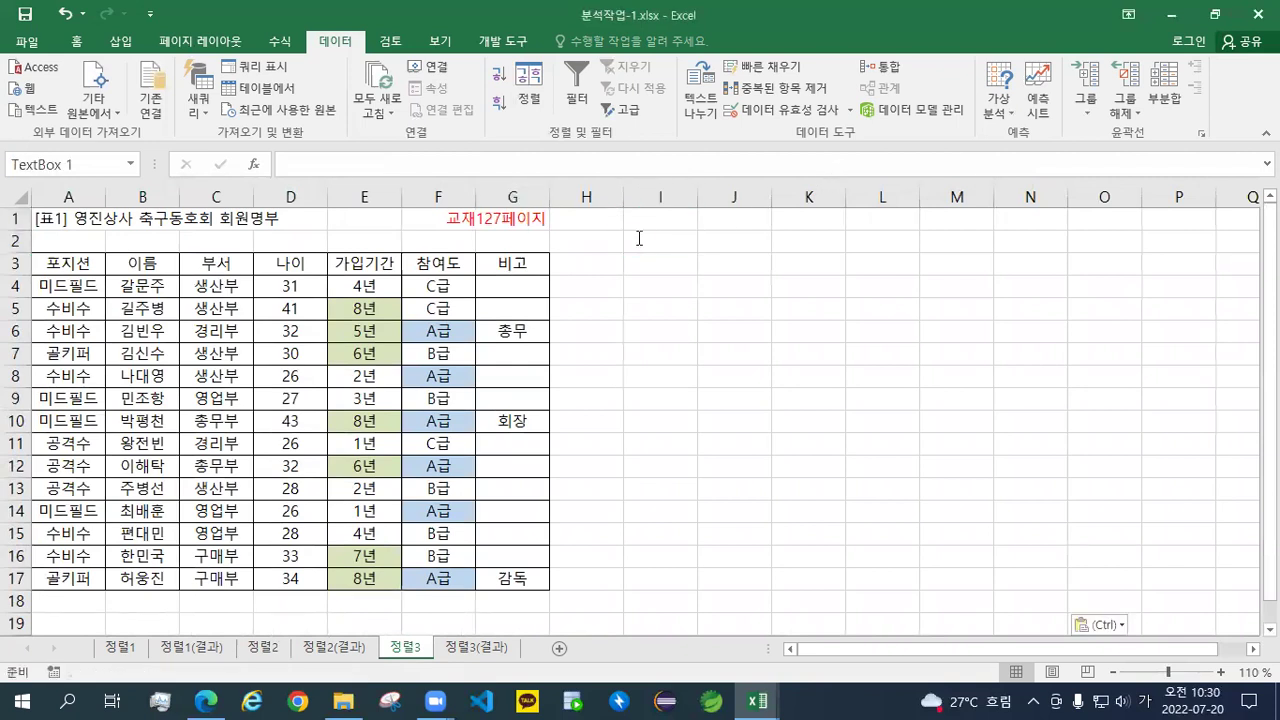
pyautogui.click(584, 220)
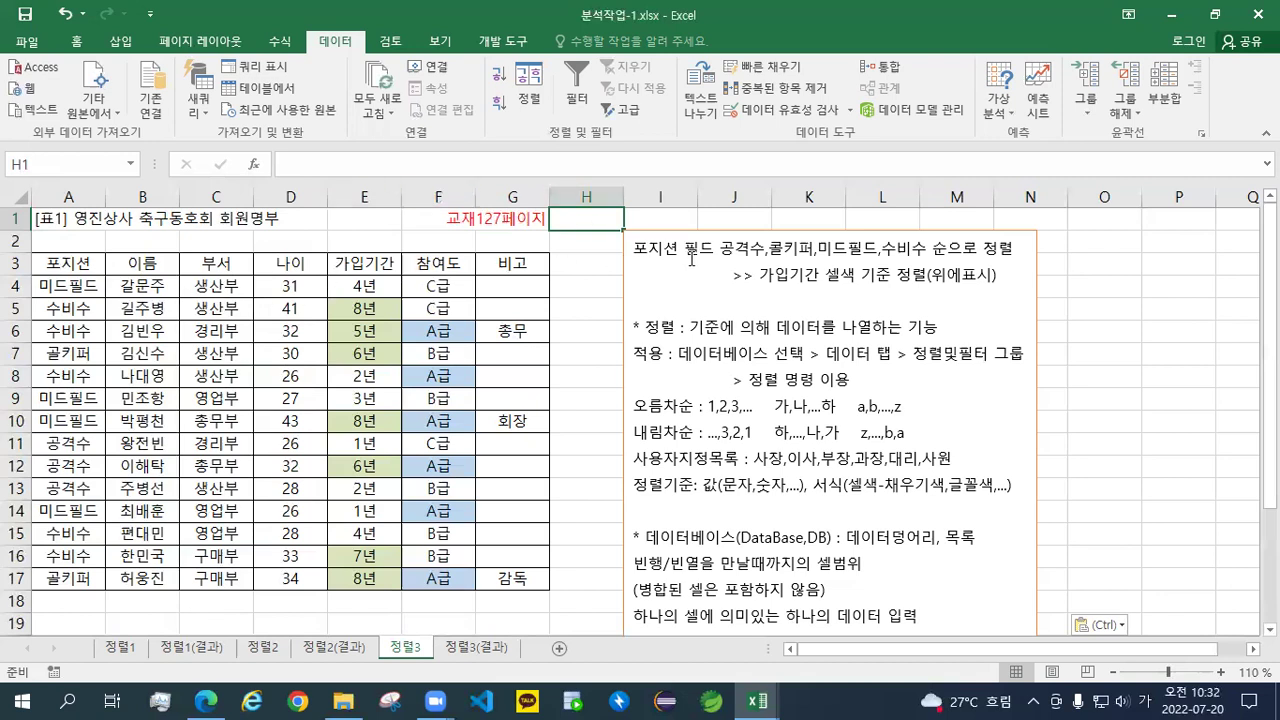
# Correct the misspelled position 콜키퍼 to 골키퍼 in the first line of the notes
pyautogui.click(784, 247)
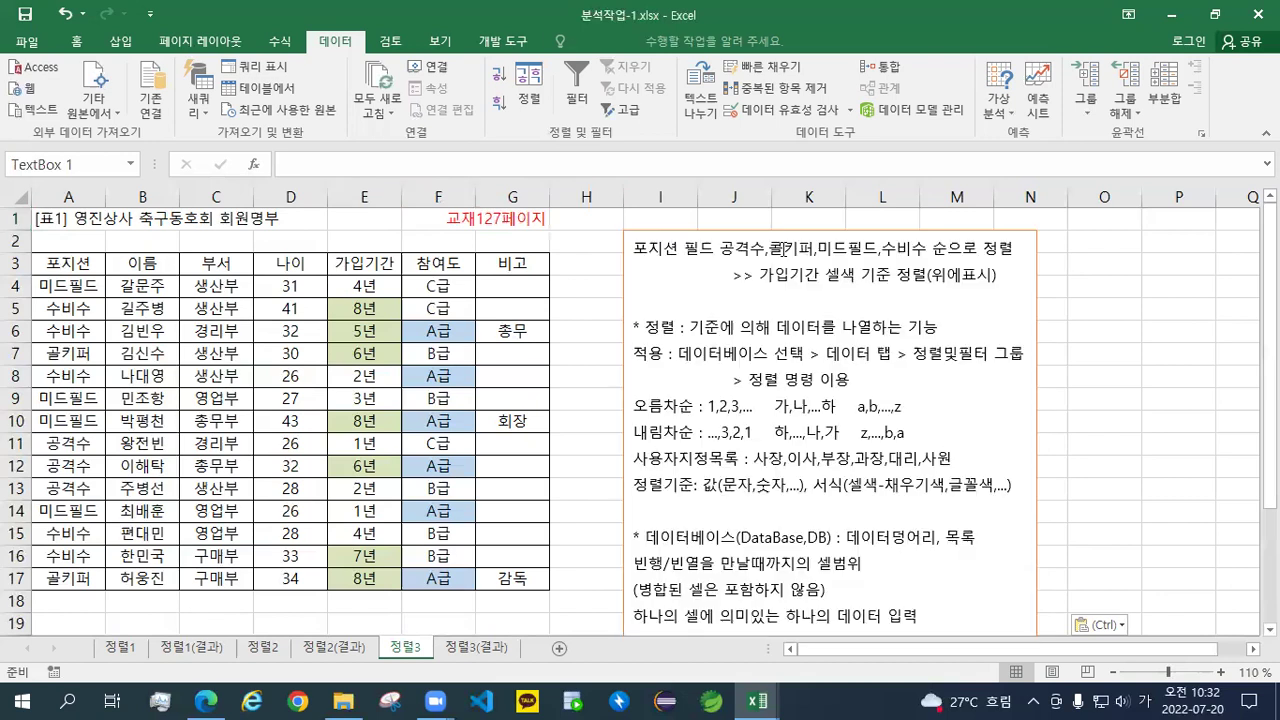
pyautogui.press('BackSpace')
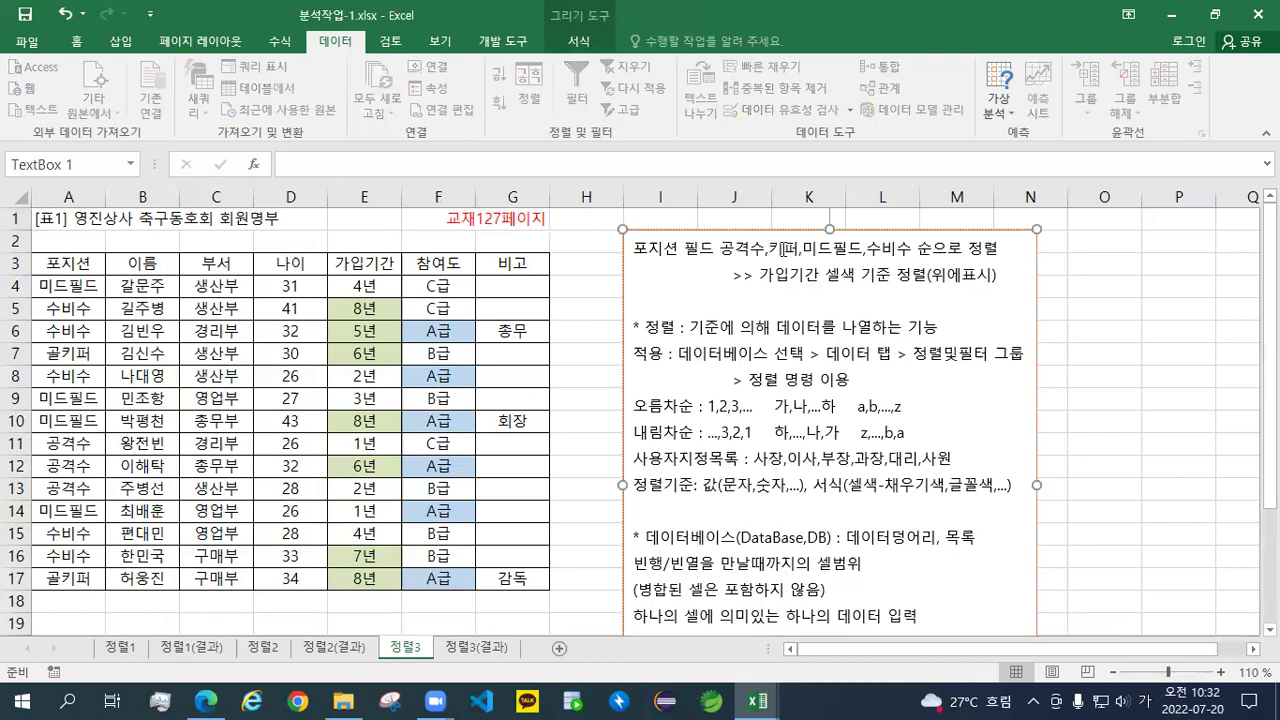
pyautogui.write('골')
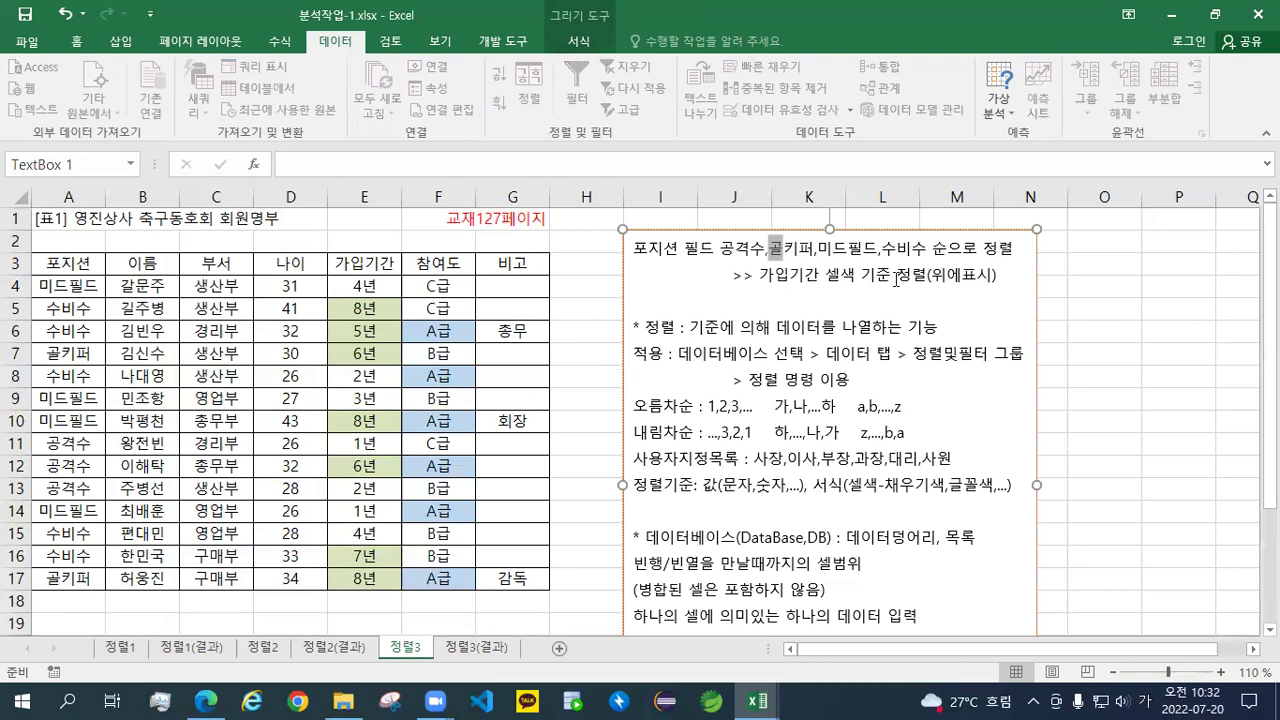
# Start a custom sort on the table range A3:G17 with 포지션 as the first sort column
pyautogui.moveTo(87, 268); pyautogui.dragTo(545, 587)
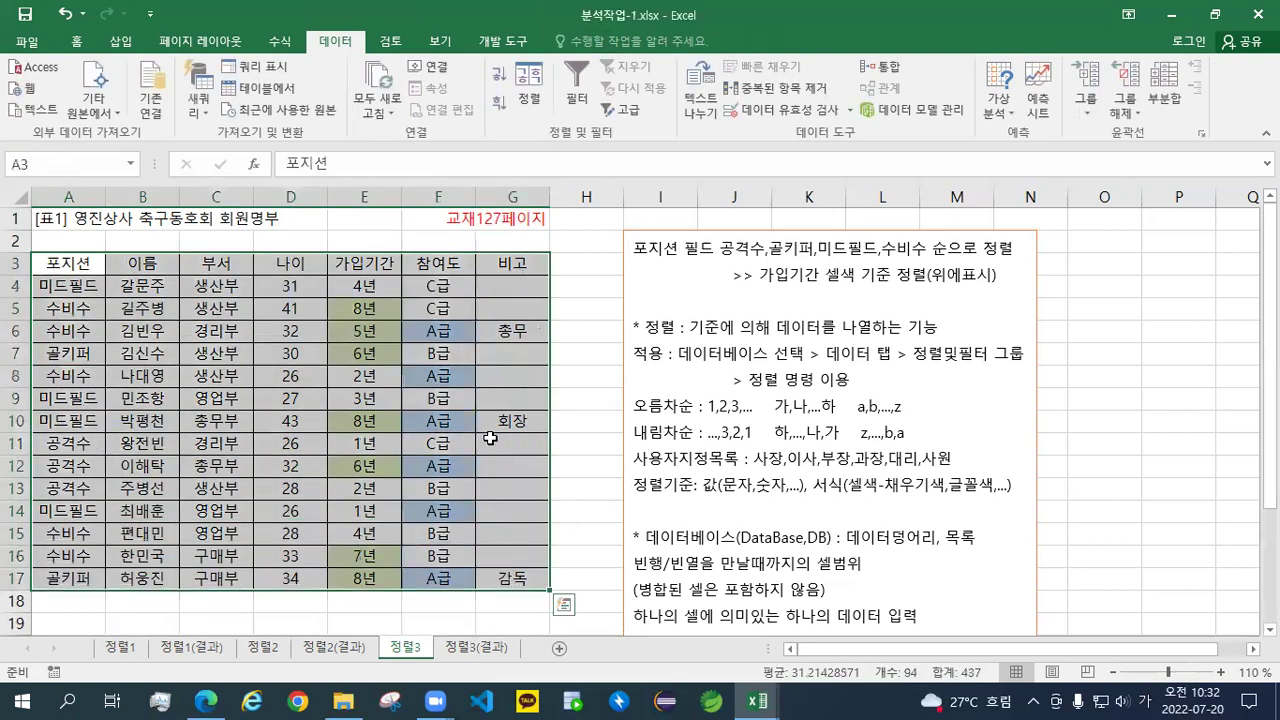
pyautogui.click(527, 104)
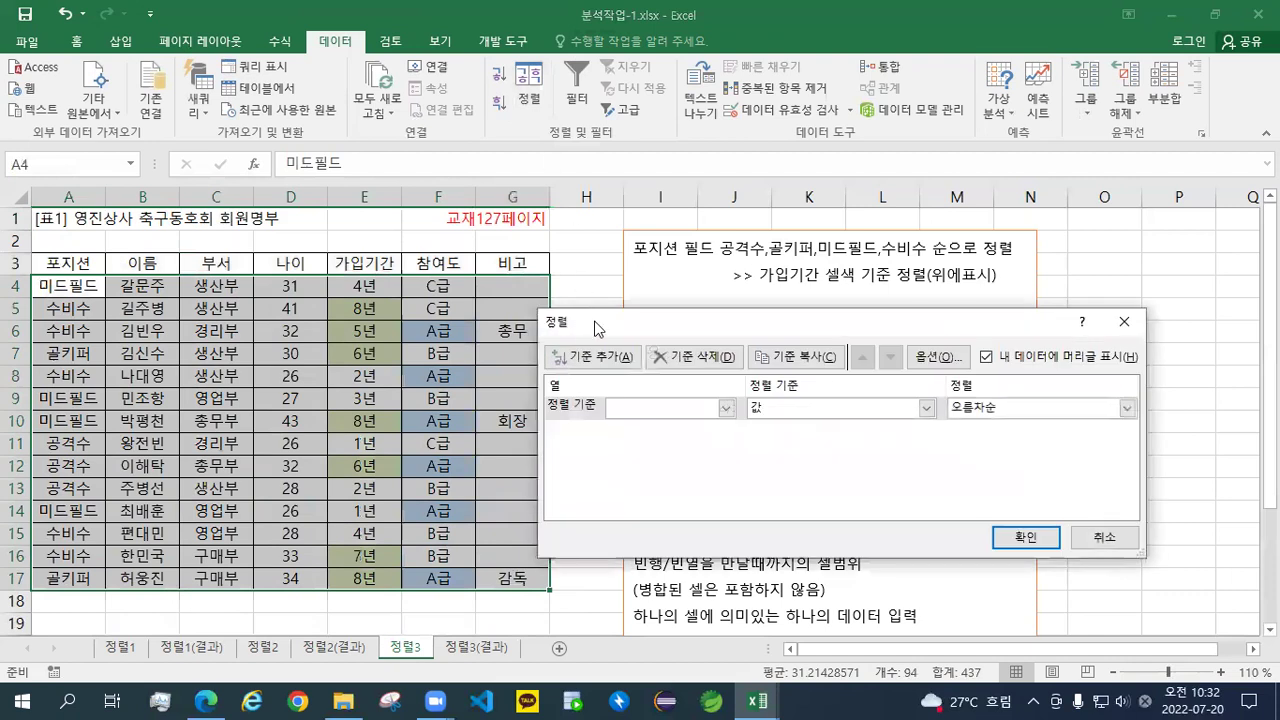
pyautogui.click(726, 408)
pyautogui.click(668, 426)
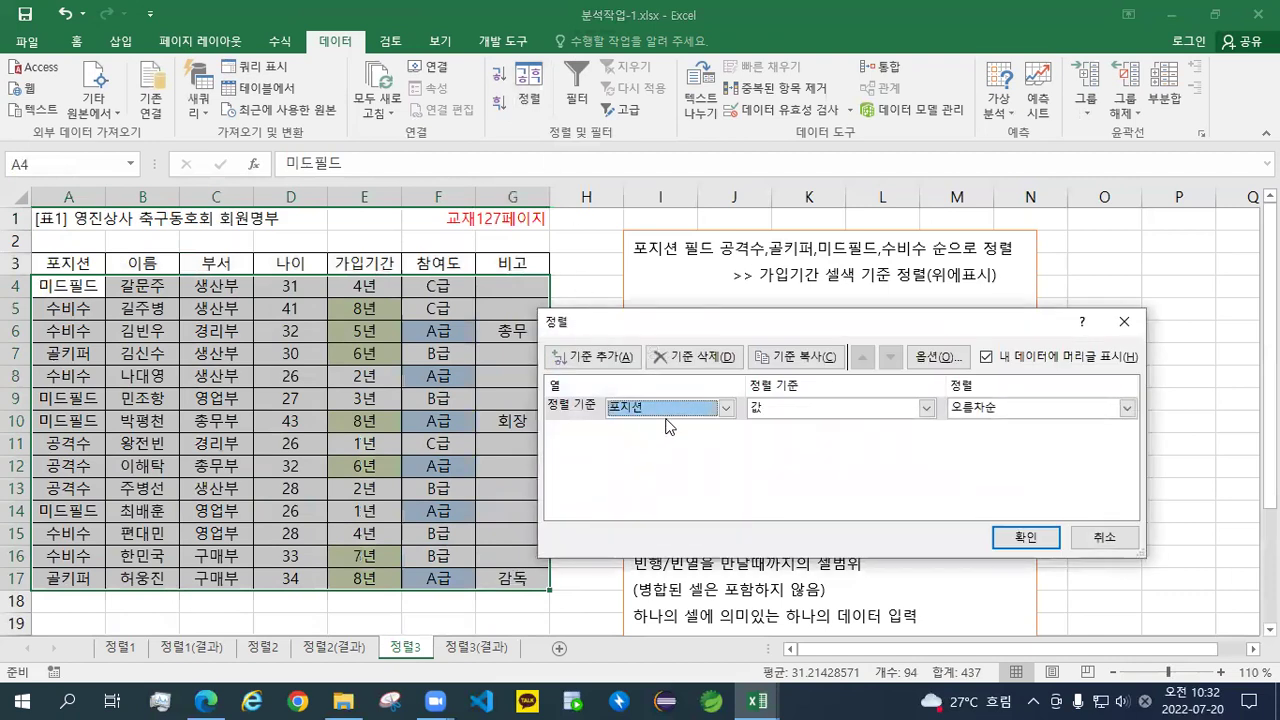
# Add a custom list with 공격수, 골키퍼, 미드필드, 쉬비수 and use it as the sort order for 포지션
pyautogui.click(985, 413)
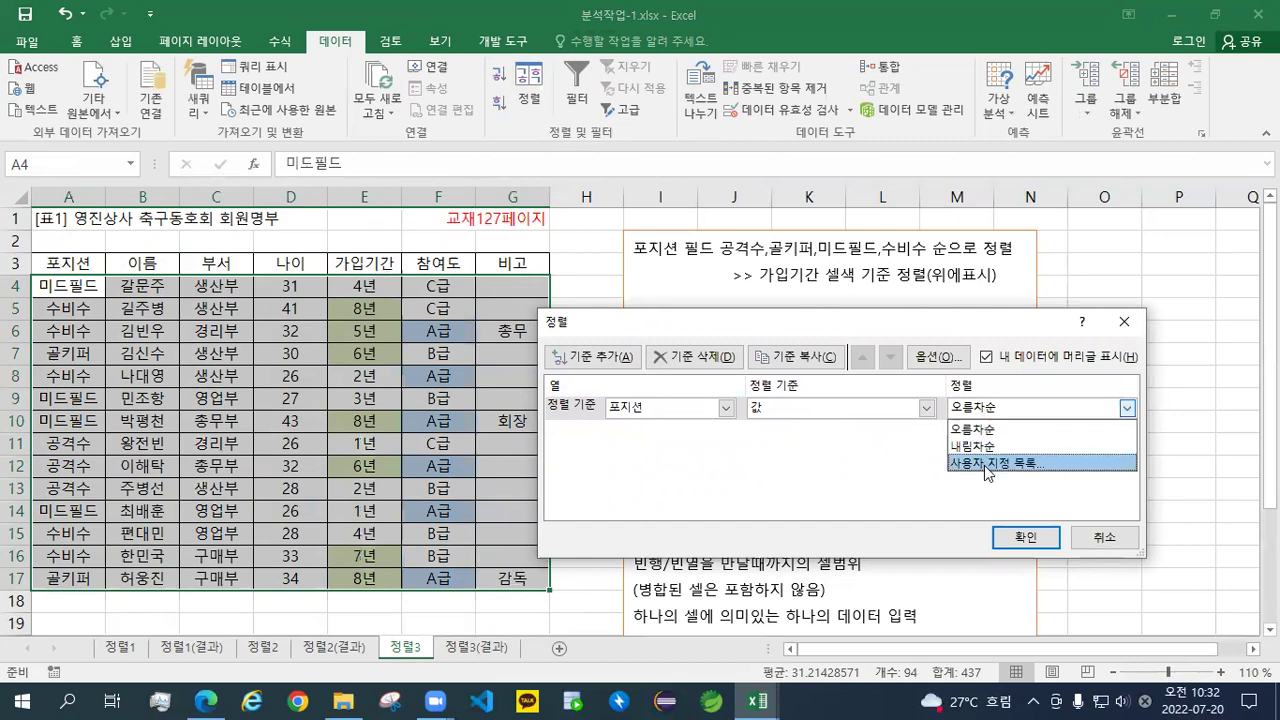
pyautogui.click(984, 465)
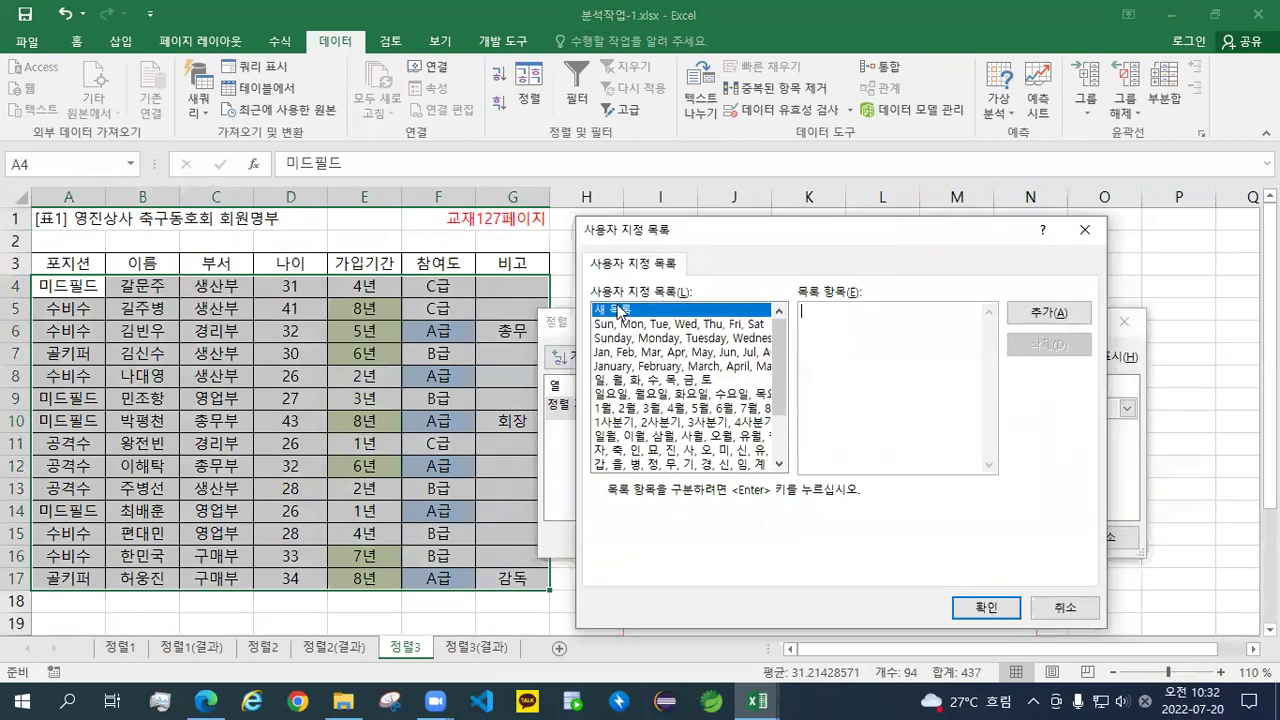
pyautogui.moveTo(744, 236); pyautogui.dragTo(770, 330)
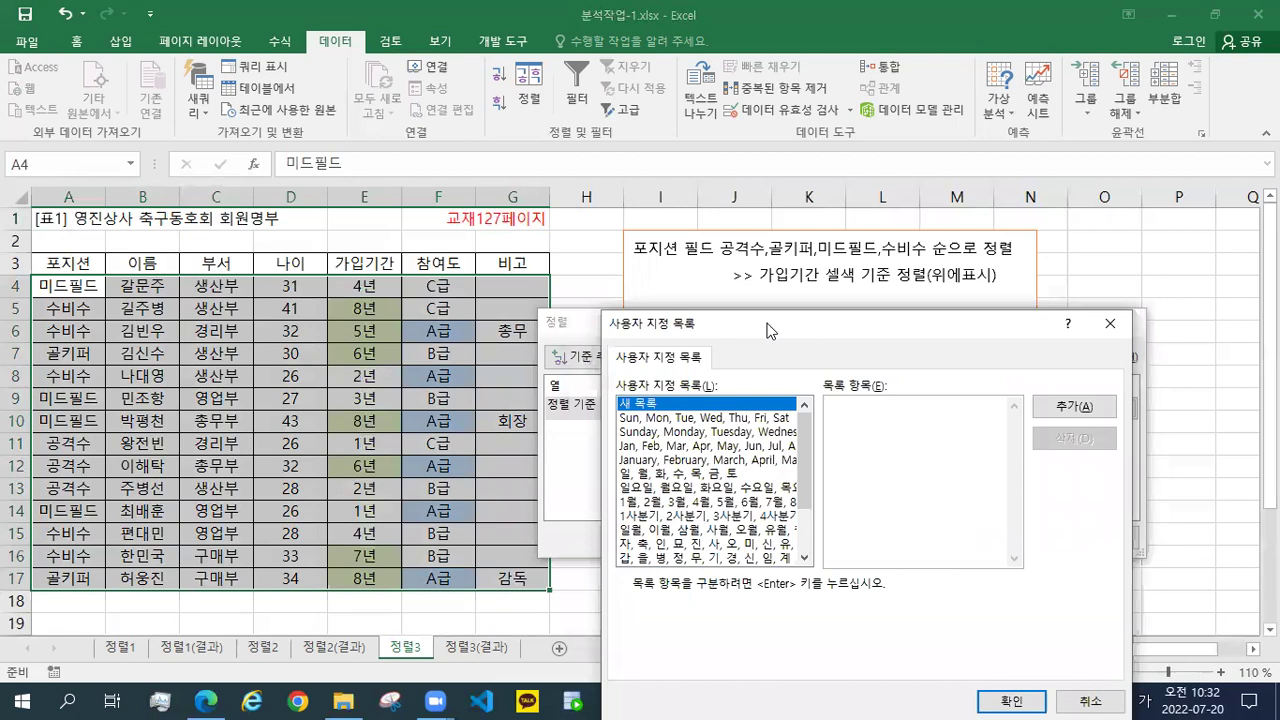
pyautogui.write('공격수')
pyautogui.press('Return')
pyautogui.write('골키퍼')
pyautogui.press('Return')
pyautogui.write('미드필드')
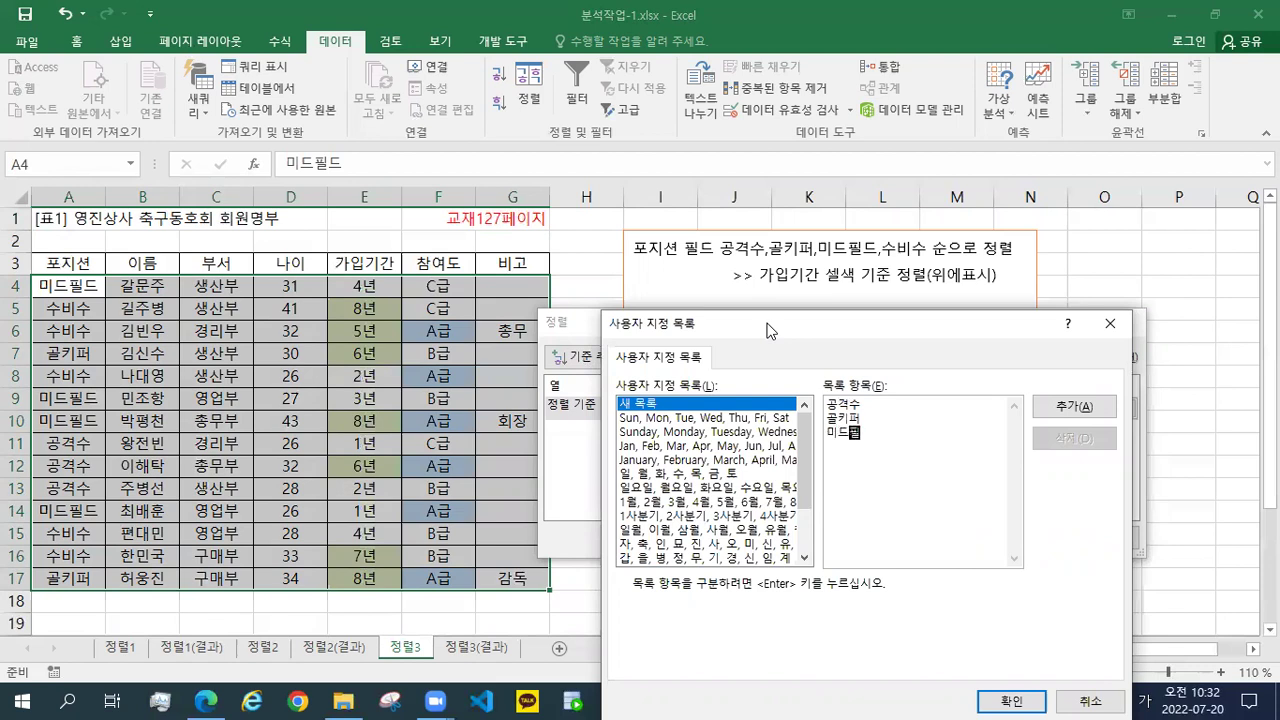
pyautogui.press('Return')
pyautogui.write('수ㅣ비수')
pyautogui.click(1075, 405)
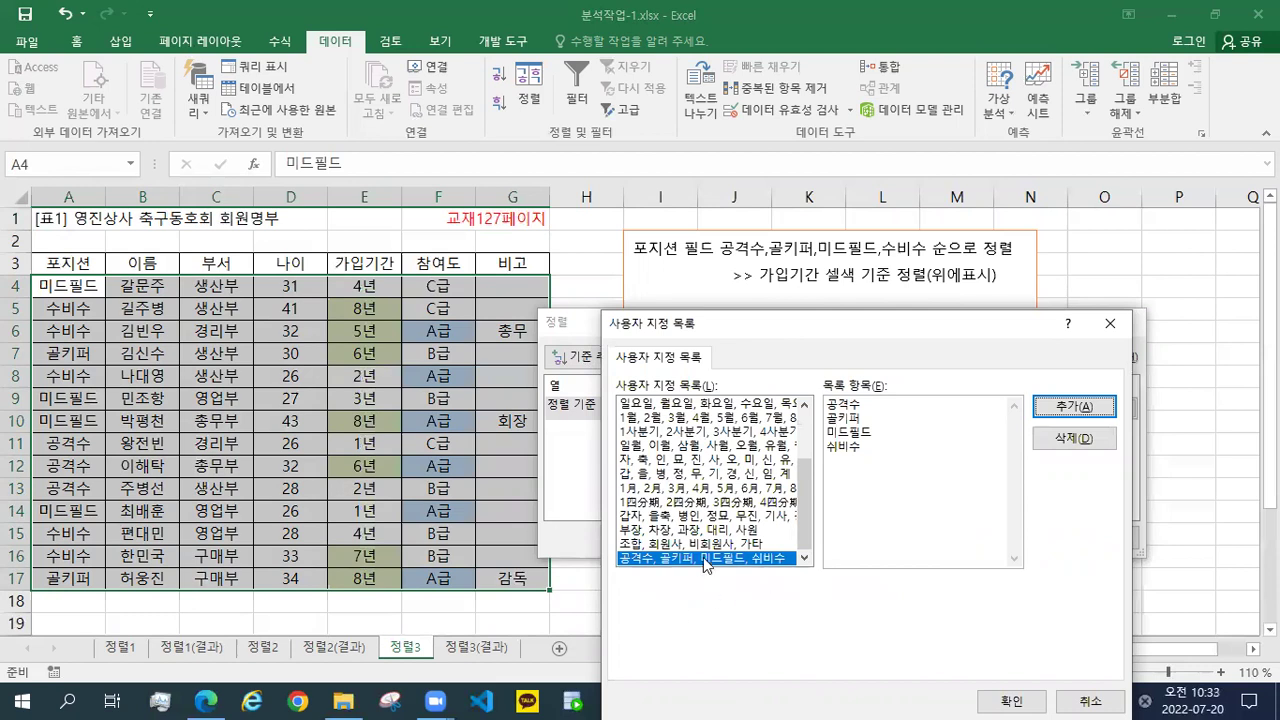
pyautogui.click(1012, 700)
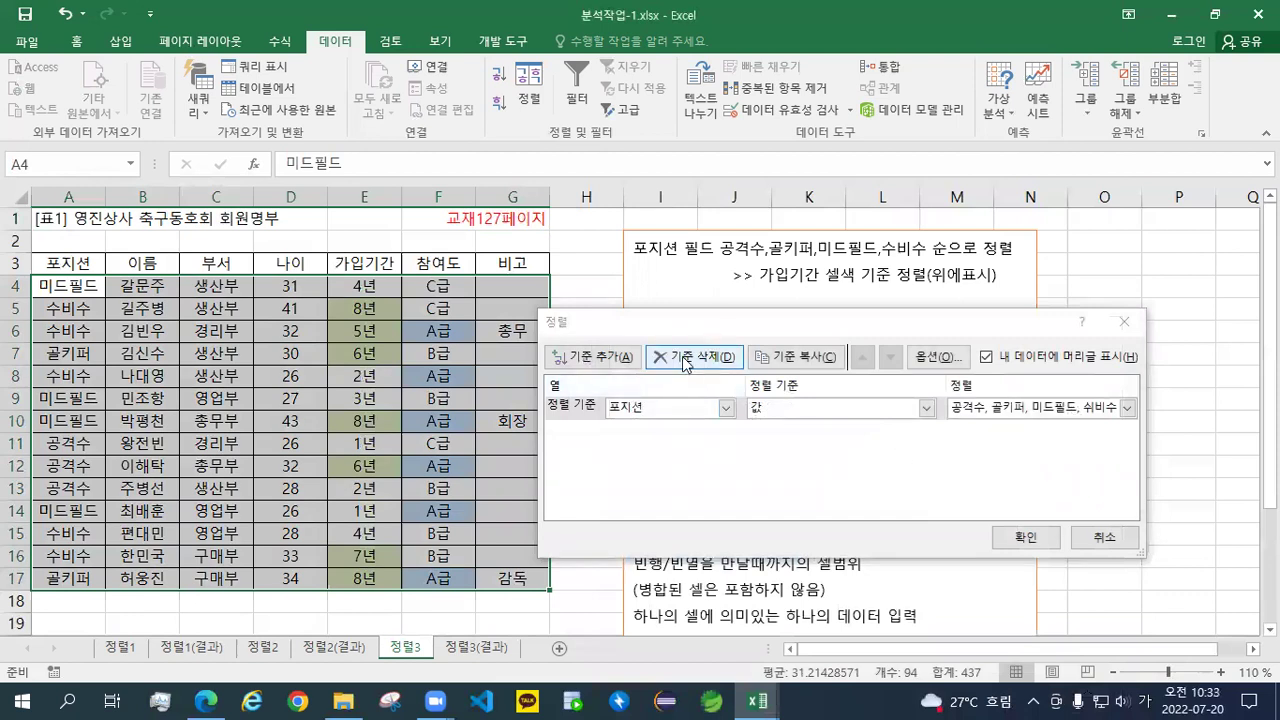
# Add a second sort level on the 가입기간 column, based on cell color (셀 색)
pyautogui.click(635, 408)
pyautogui.click(612, 362)
pyautogui.click(612, 436)
pyautogui.click(726, 431)
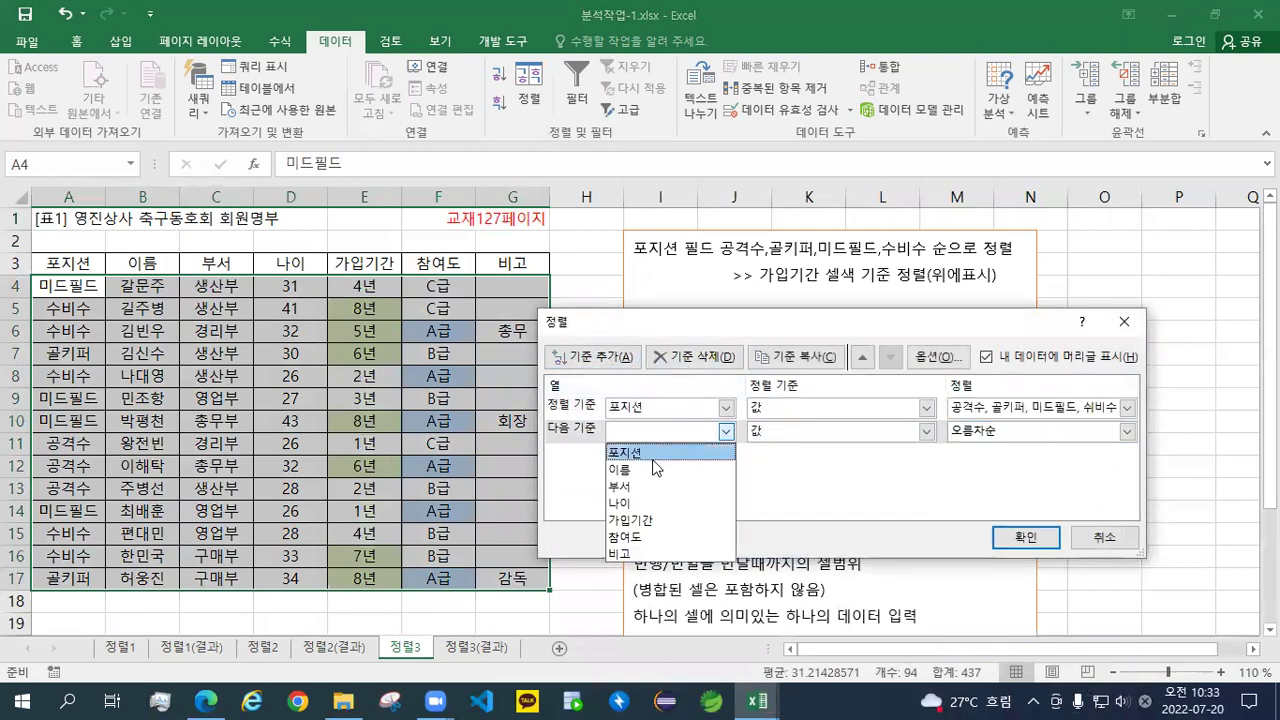
pyautogui.click(650, 520)
pyautogui.click(778, 433)
pyautogui.click(768, 468)
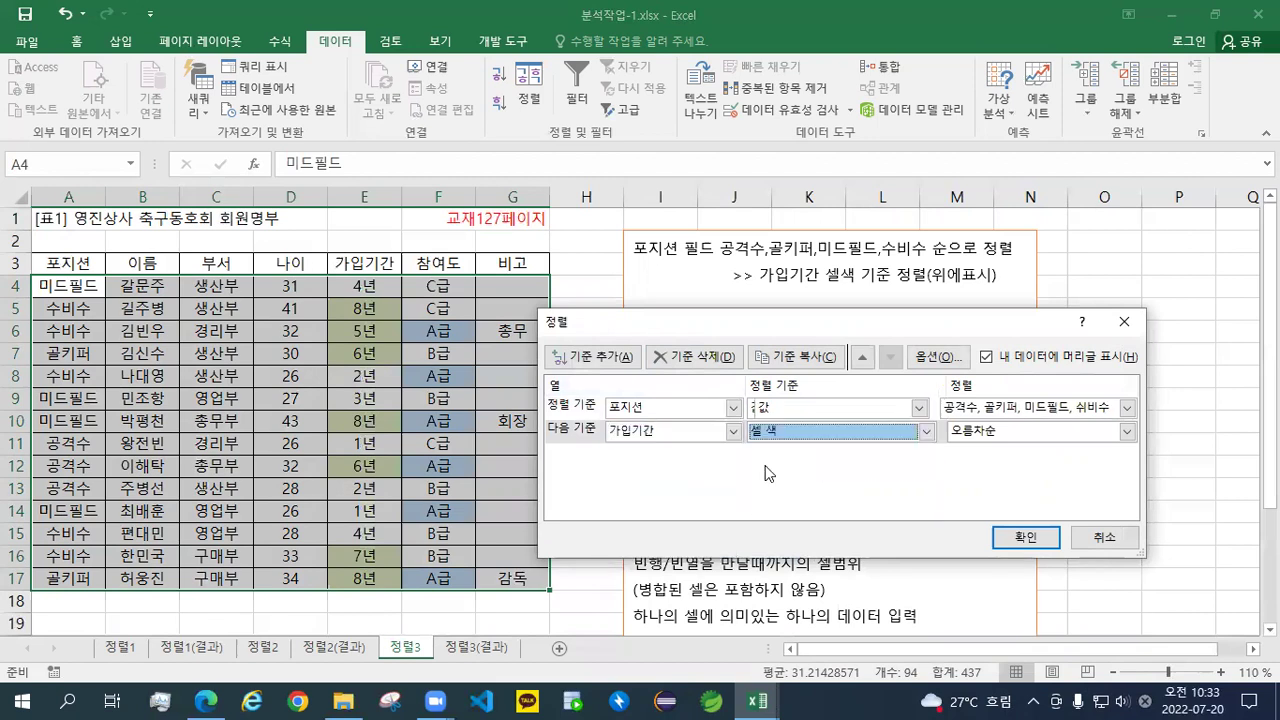
# Place the green 가입기간 cells at the top of each group (위에 표시)
pyautogui.click(1010, 433)
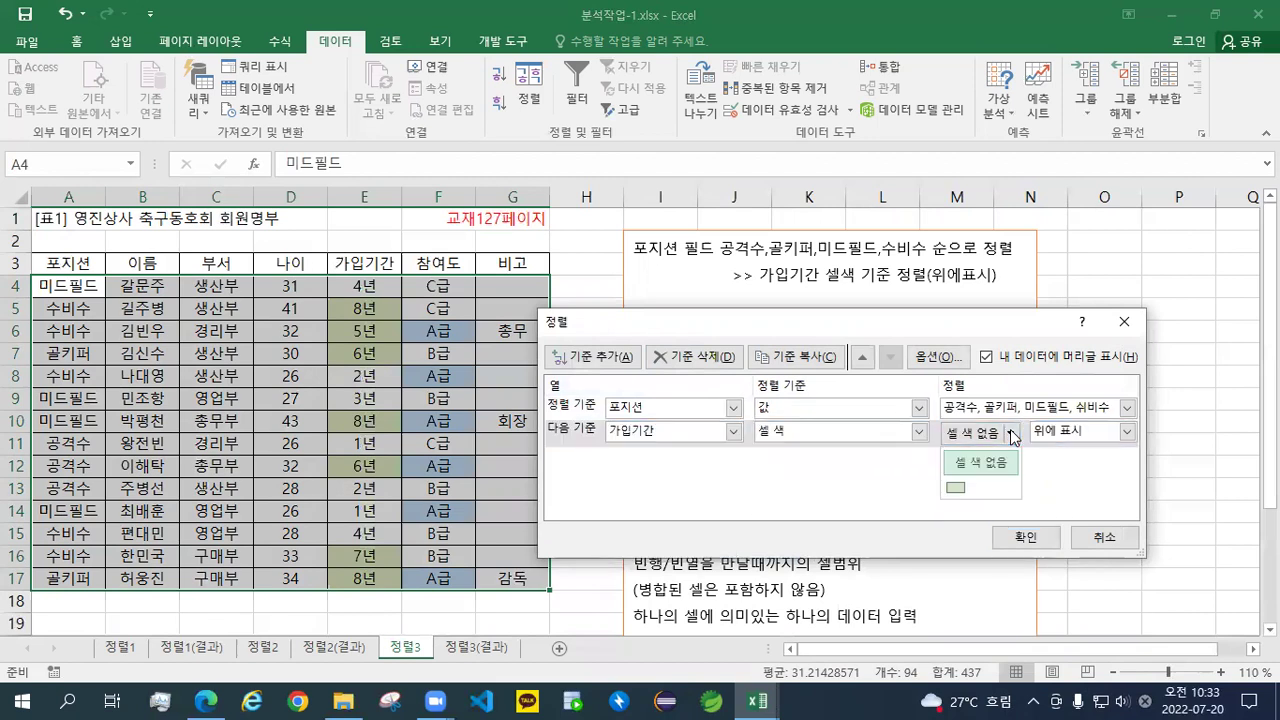
pyautogui.click(956, 488)
pyautogui.click(1062, 432)
pyautogui.click(1054, 456)
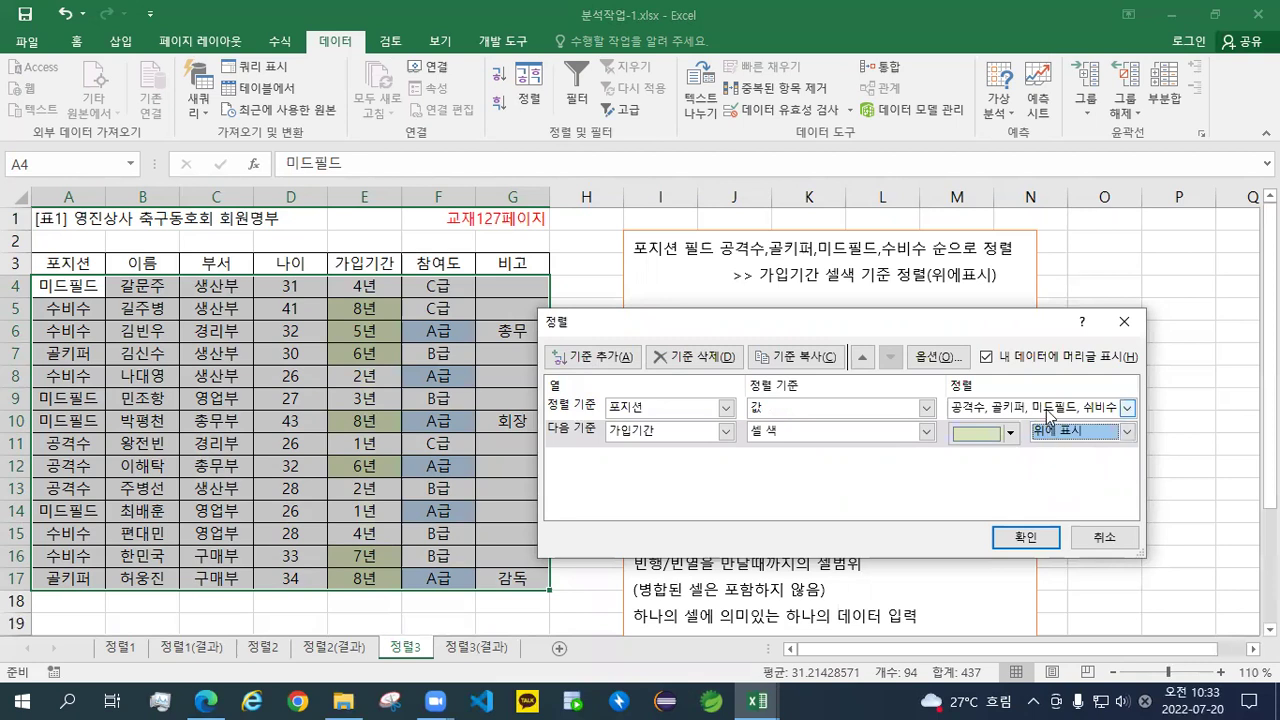
# Correct the last entry of the 포지션 custom list to 수비수 and run the sort
pyautogui.click(1048, 410)
pyautogui.click(1046, 463)
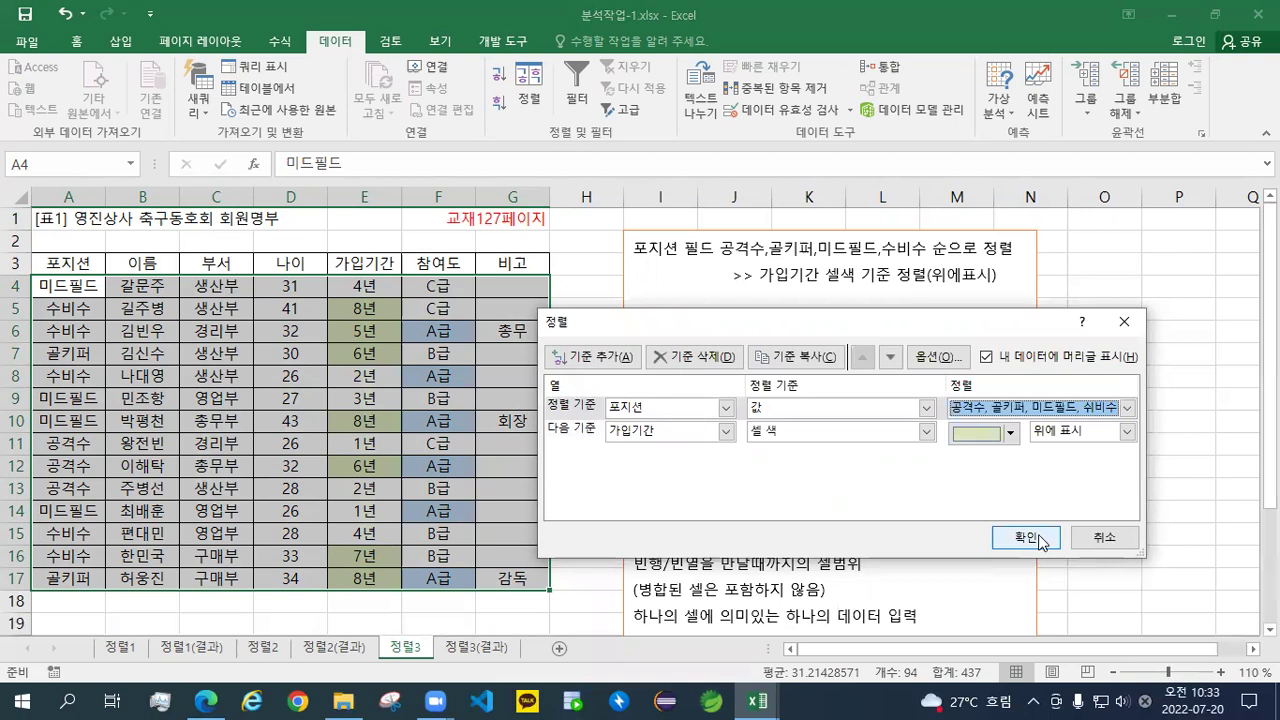
pyautogui.click(1128, 408)
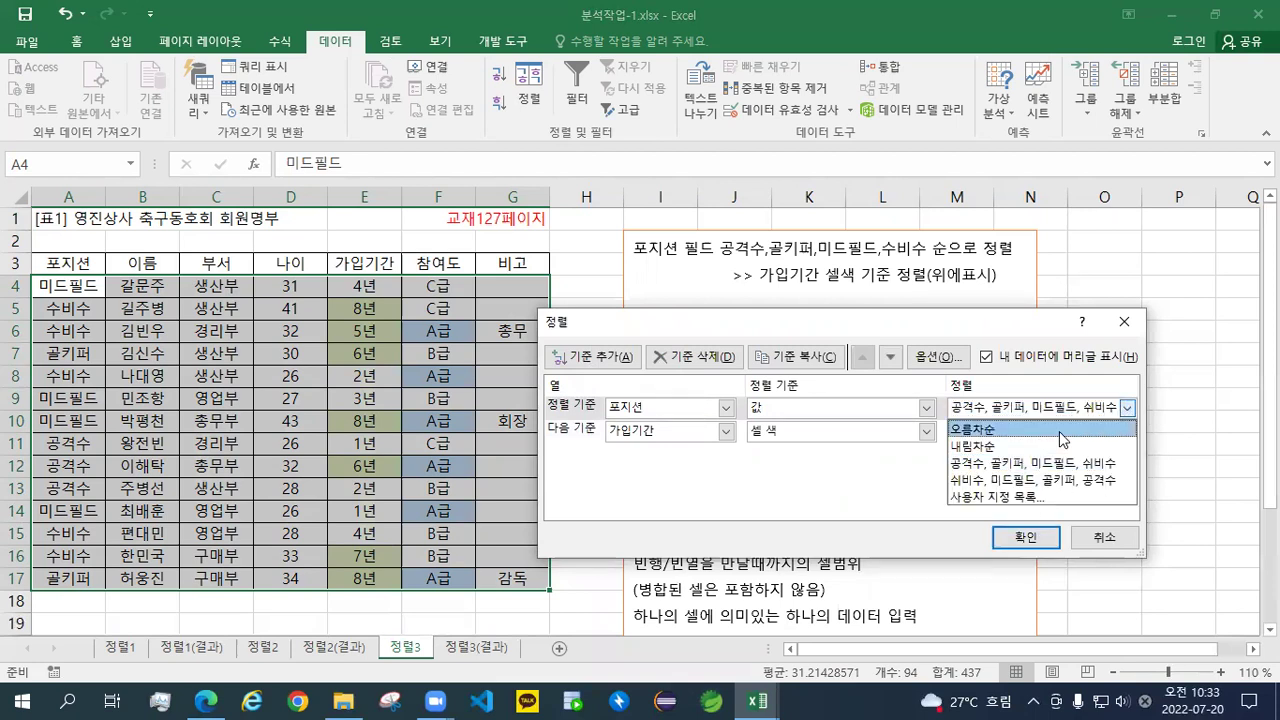
pyautogui.click(1028, 502)
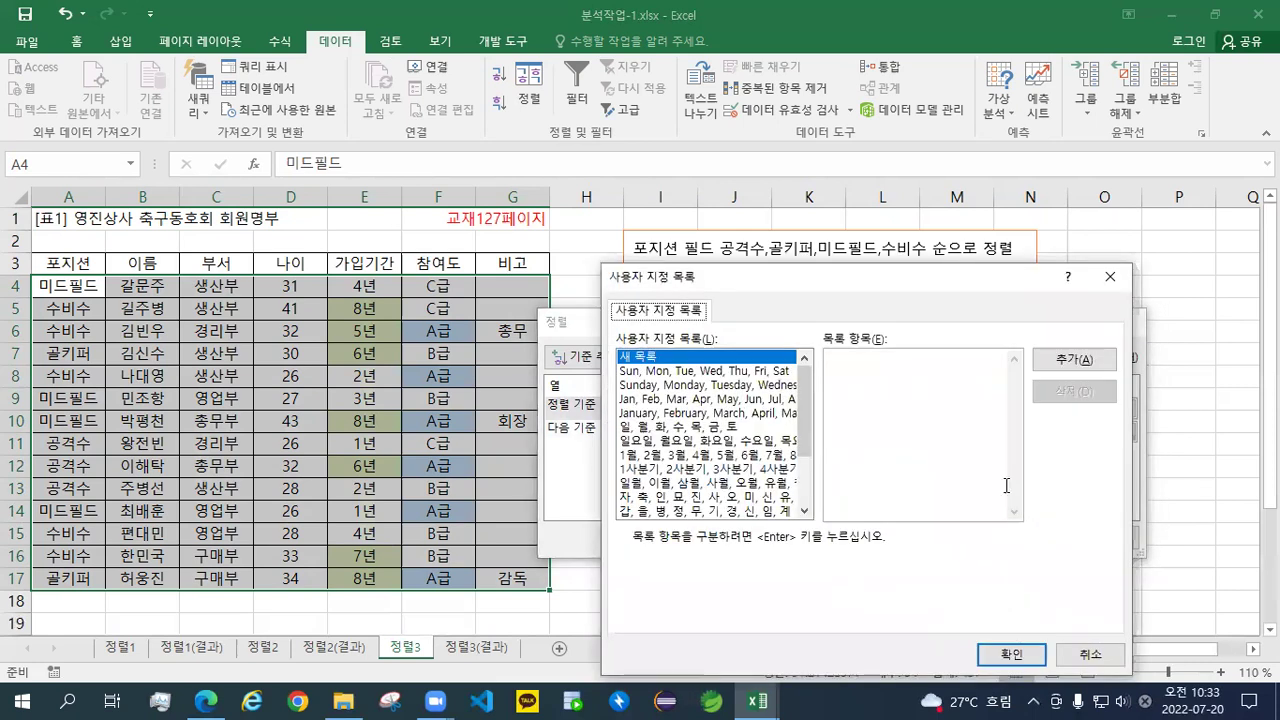
pyautogui.moveTo(802, 392); pyautogui.dragTo(800, 440)
pyautogui.click(766, 511)
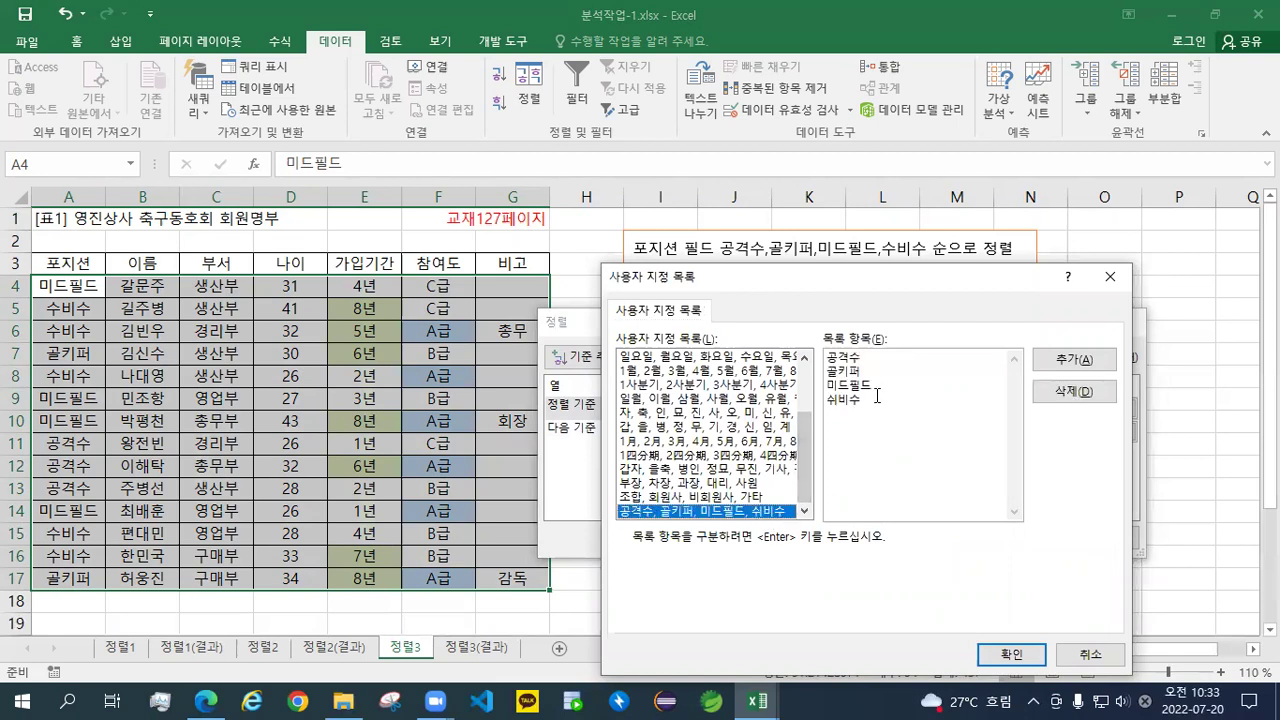
pyautogui.click(869, 402)
pyautogui.press('BackSpace')
pyautogui.press('BackSpace')
pyautogui.press('BackSpace')
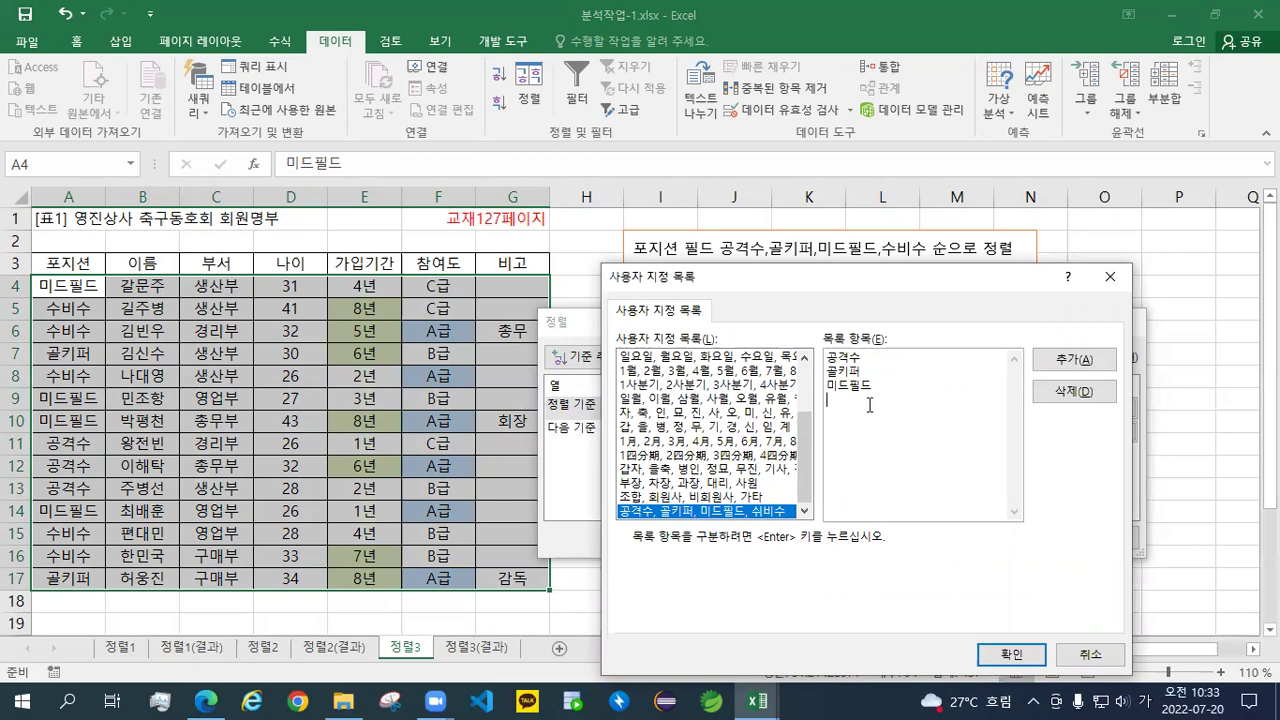
pyautogui.write('수비수')
pyautogui.click(1070, 370)
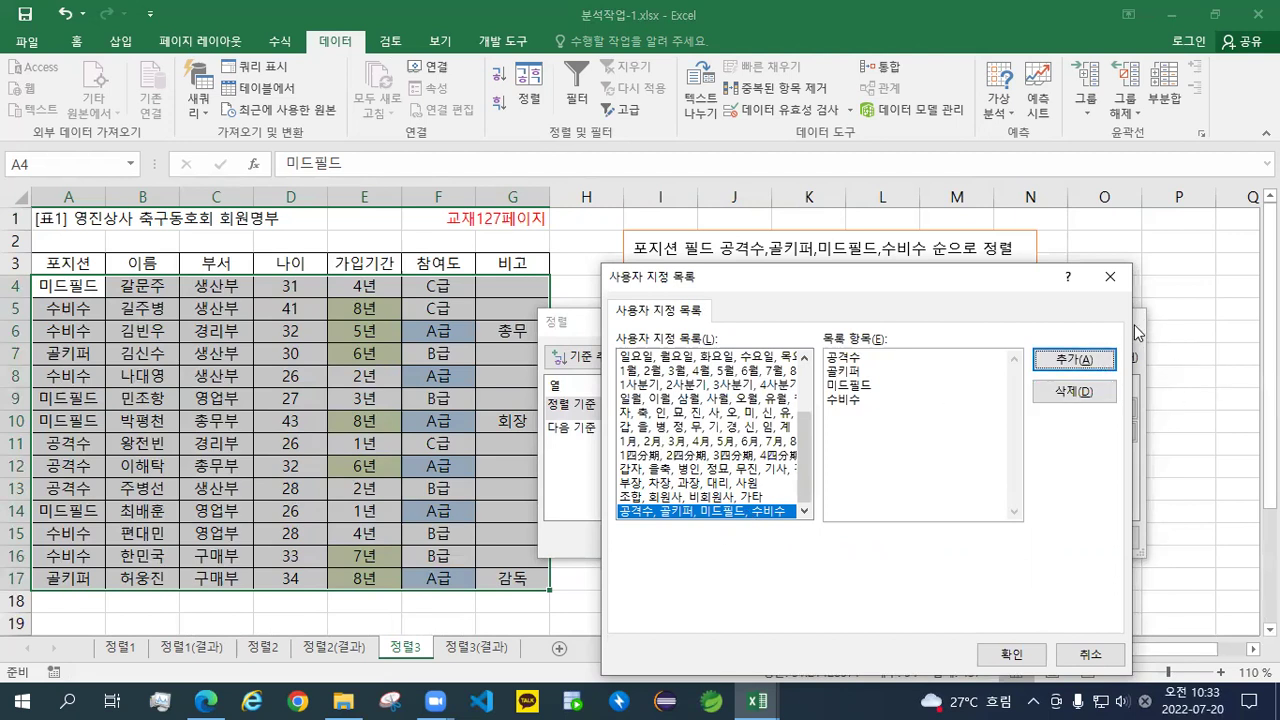
pyautogui.moveTo(899, 276); pyautogui.dragTo(891, 156)
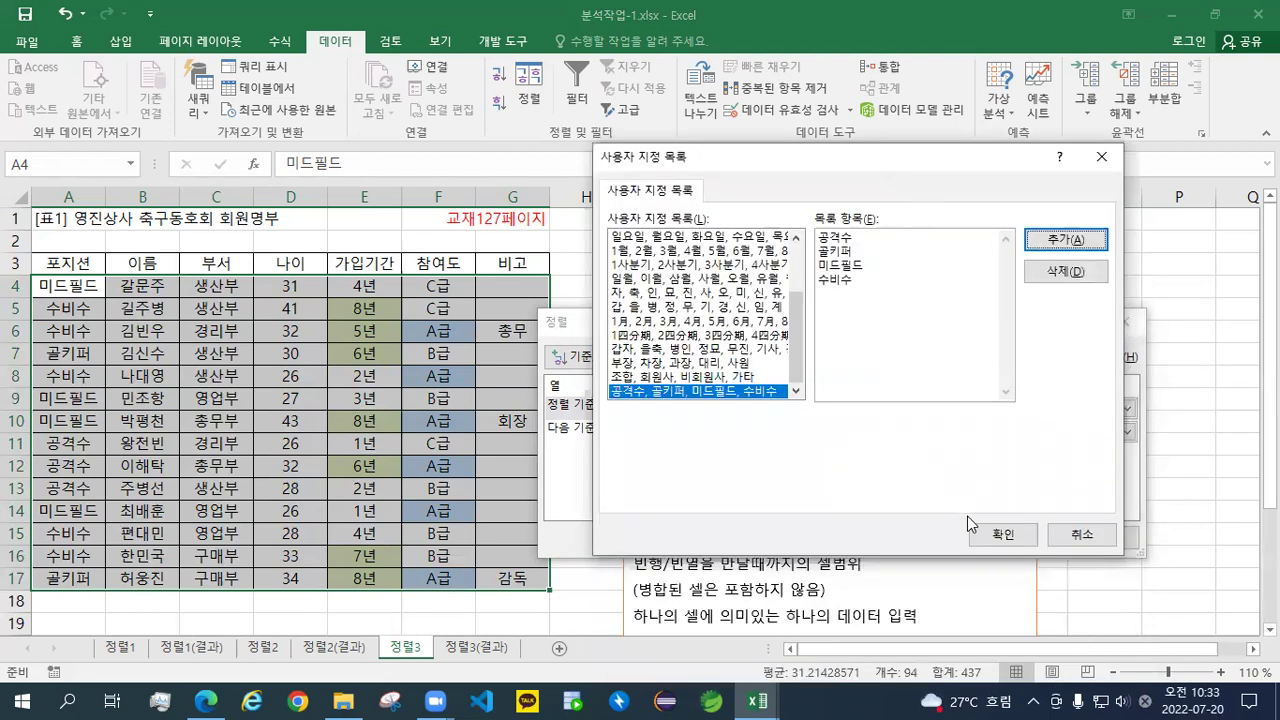
pyautogui.click(1004, 535)
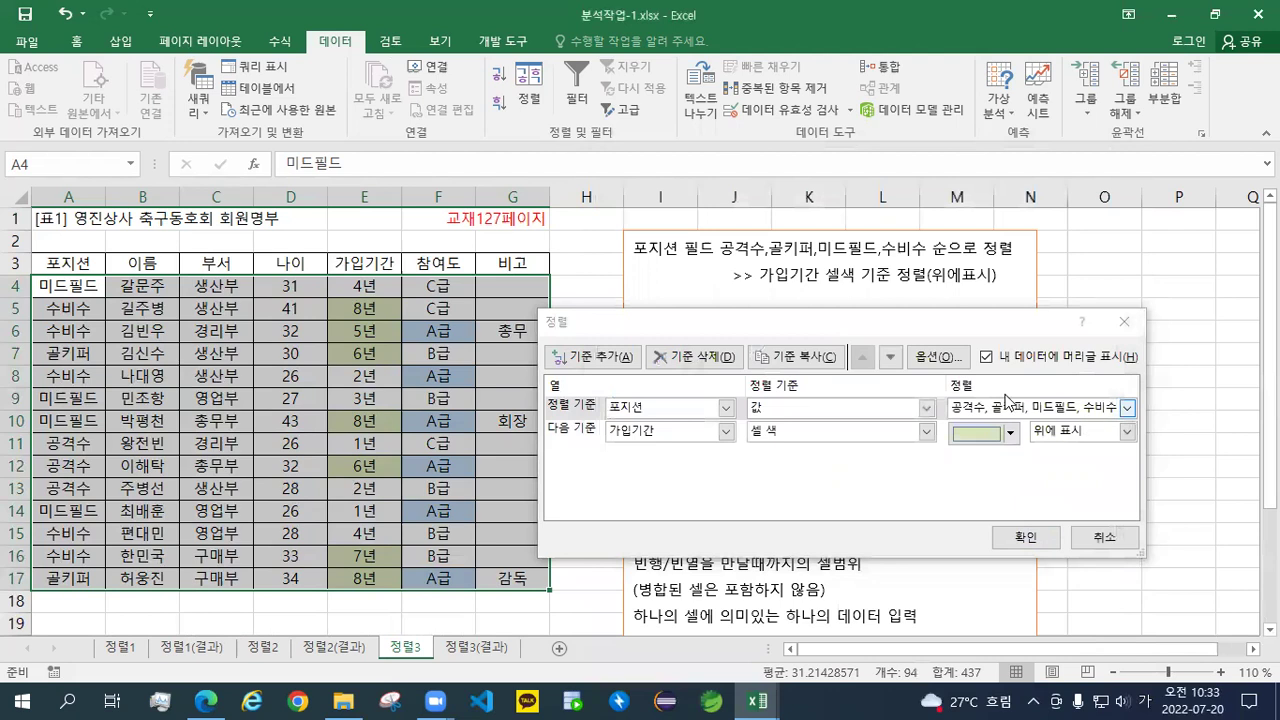
pyautogui.click(1027, 540)
# Check the order of the 포지션 groups and the placement of green 가입기간 cells within each group
pyautogui.moveTo(215, 285); pyautogui.dragTo(213, 566)
pyautogui.moveTo(68, 285); pyautogui.dragTo(118, 604)
pyautogui.moveTo(82, 288); pyautogui.dragTo(84, 332)
pyautogui.keyDown('ctrl'); pyautogui.click(365, 288); pyautogui.keyUp('ctrl')
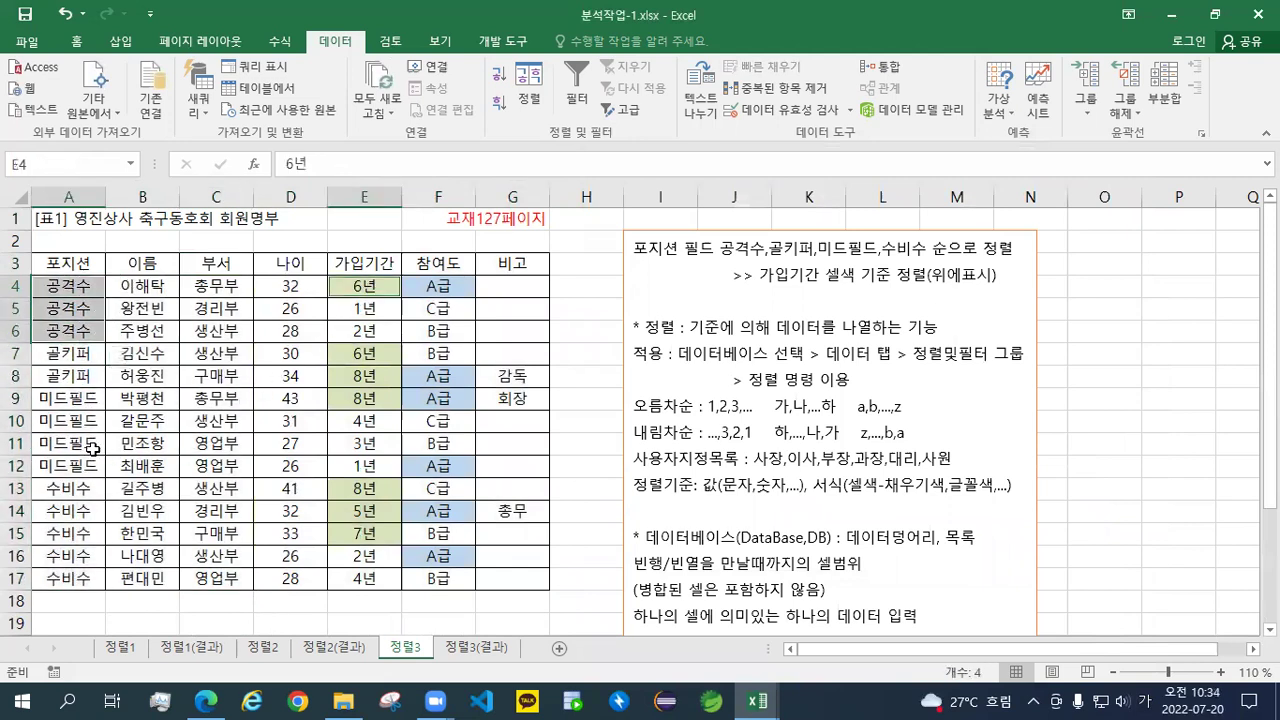
pyautogui.moveTo(72, 398); pyautogui.dragTo(118, 490)
pyautogui.keyDown('ctrl'); pyautogui.click(348, 398); pyautogui.keyUp('ctrl')
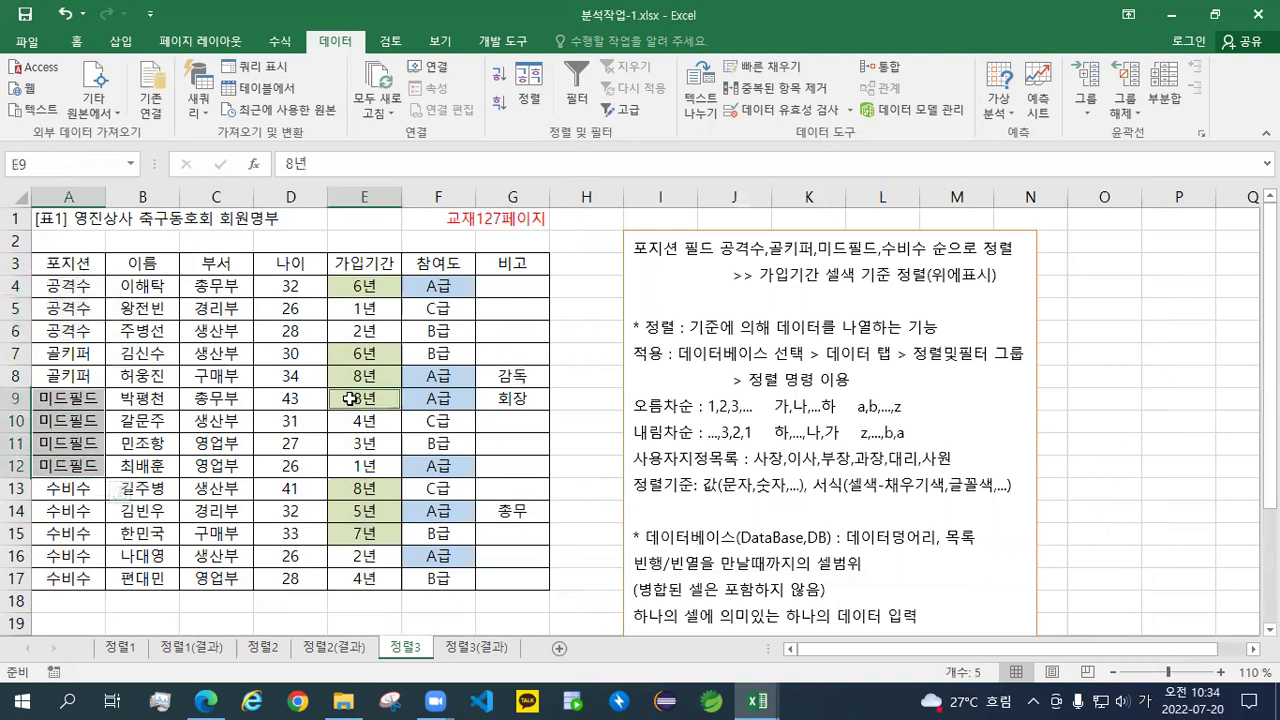
# Save and close 분석작업-1.xlsx, keeping 엑셀기능정리_컴활2급실기.xlsm open in a smaller, restored window
pyautogui.click(24, 18)
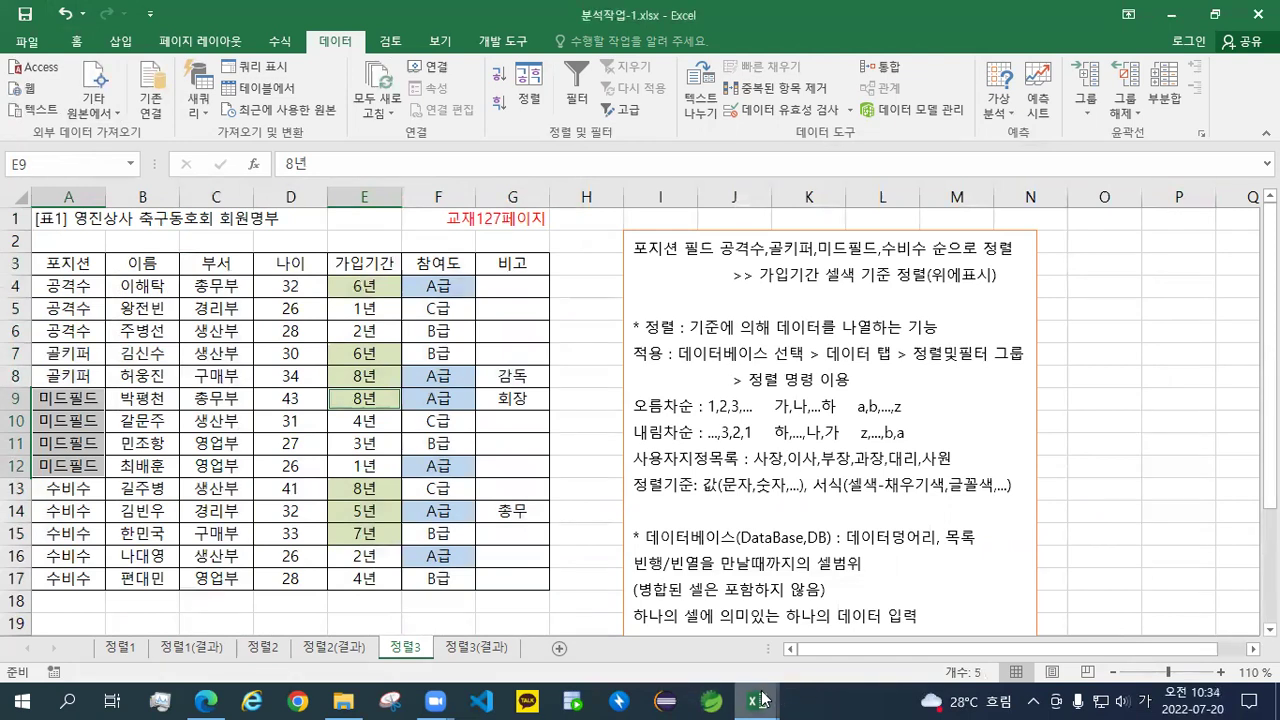
pyautogui.moveTo(762, 698)
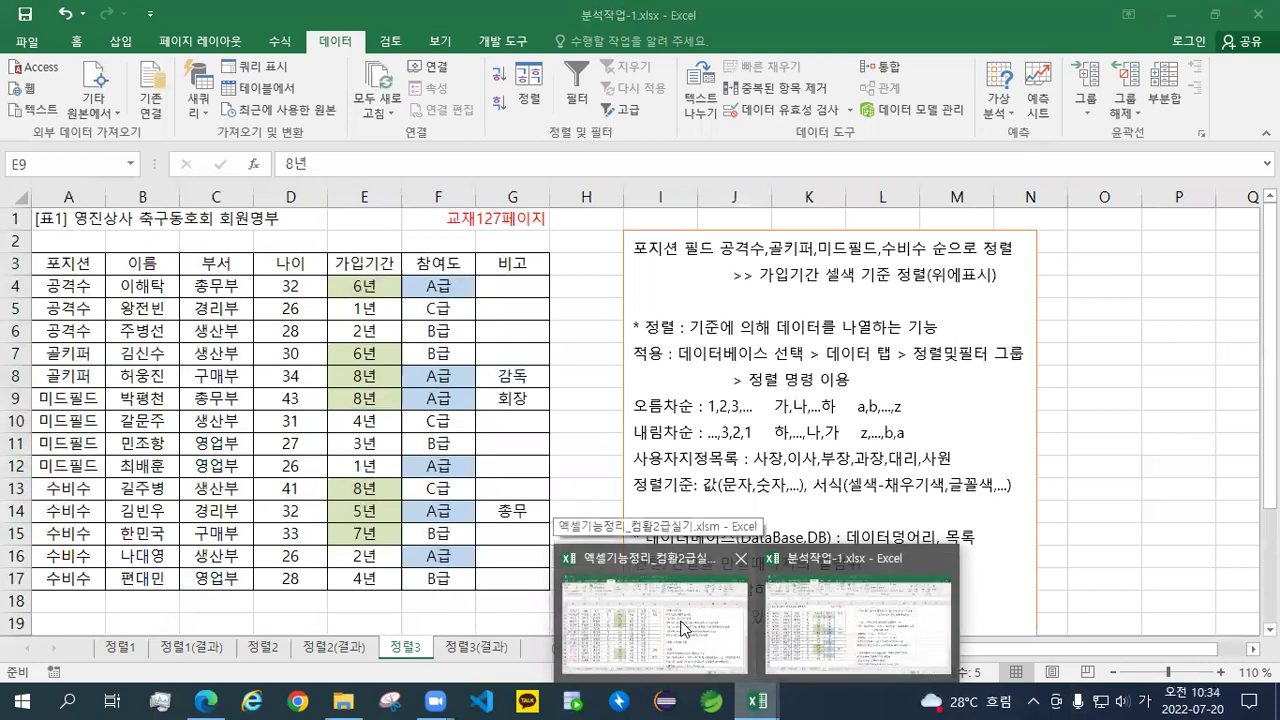
pyautogui.click(680, 628)
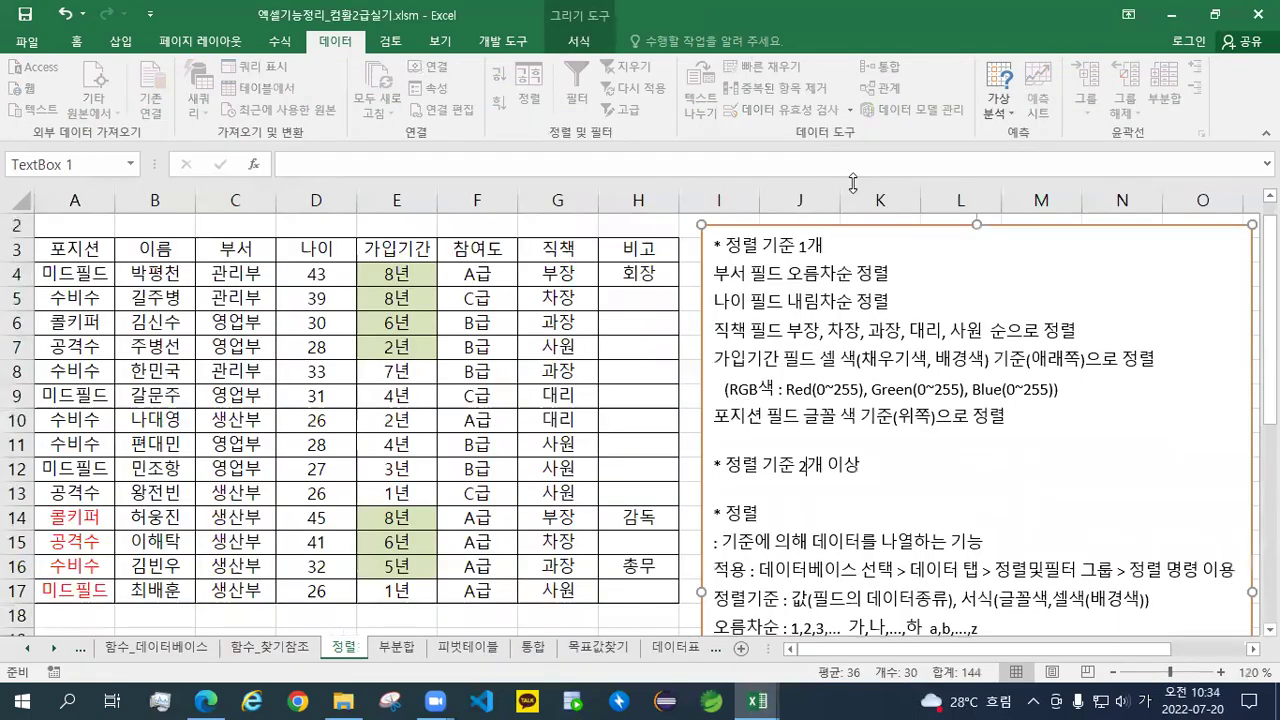
pyautogui.click(1214, 14)
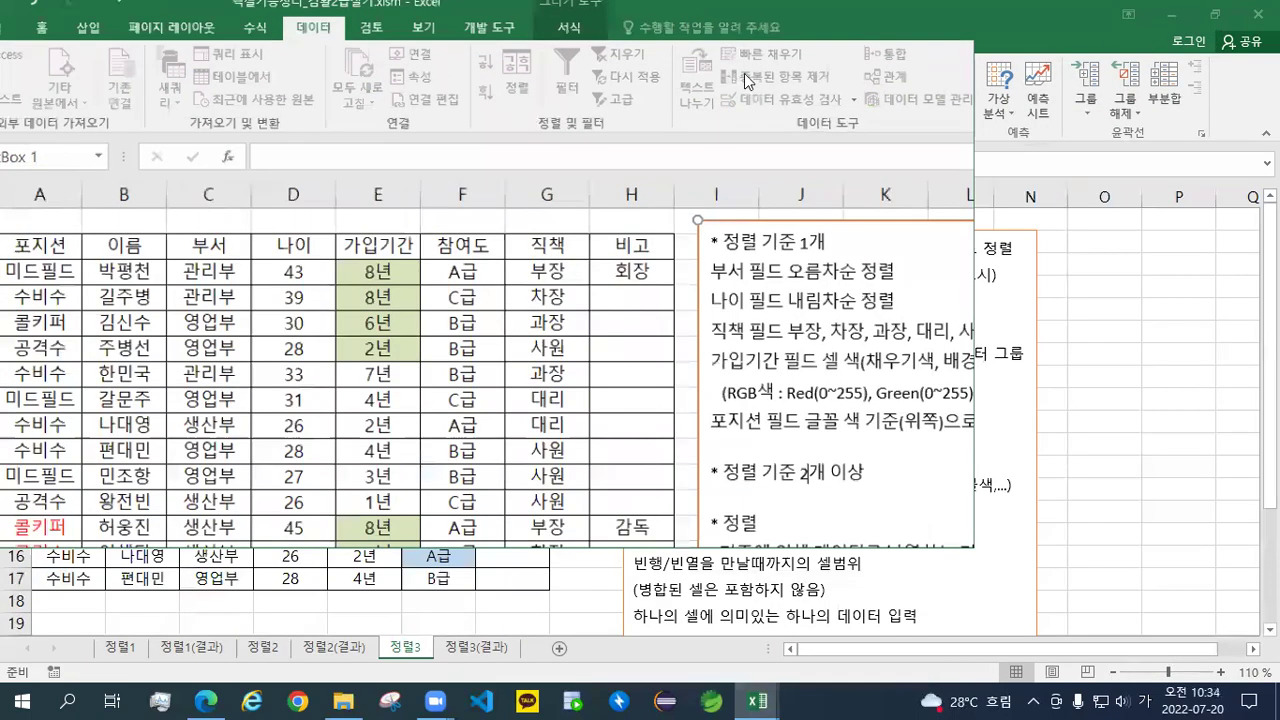
pyautogui.click(1258, 15)
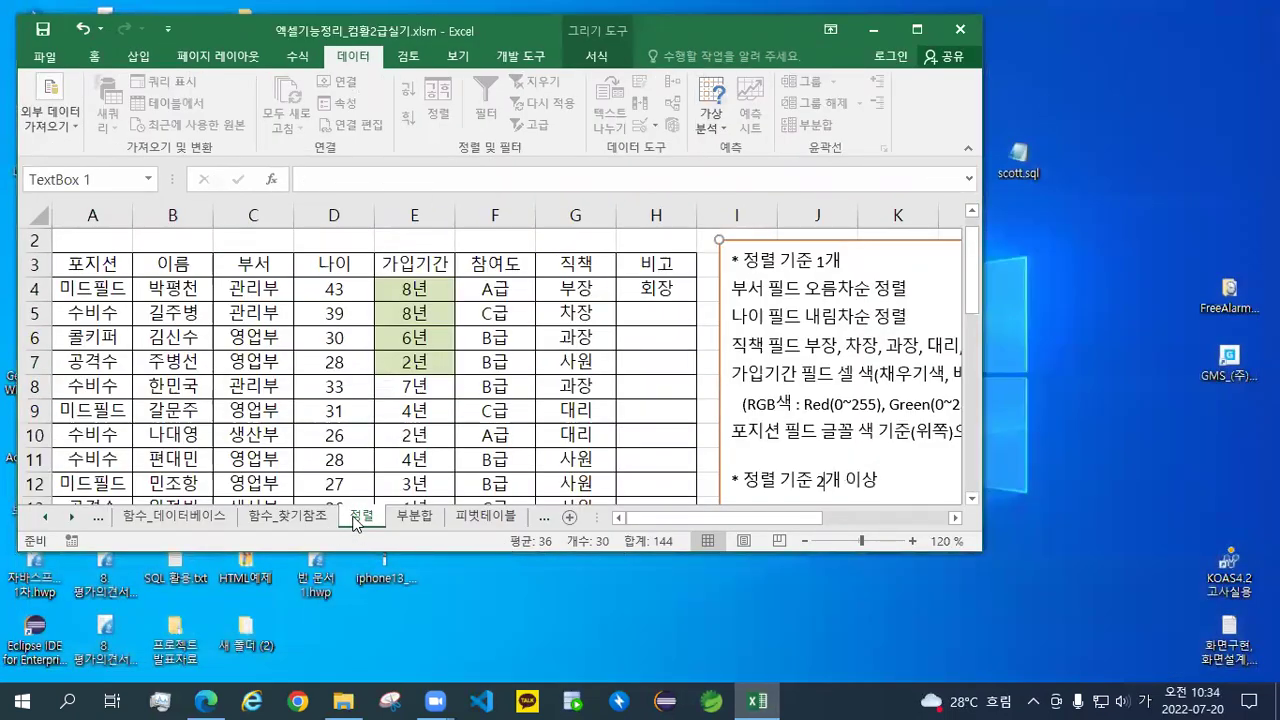
# Enter the textbook reference 교재129페이지 in cell A1 of the 부분합 sheet
pyautogui.click(415, 516)
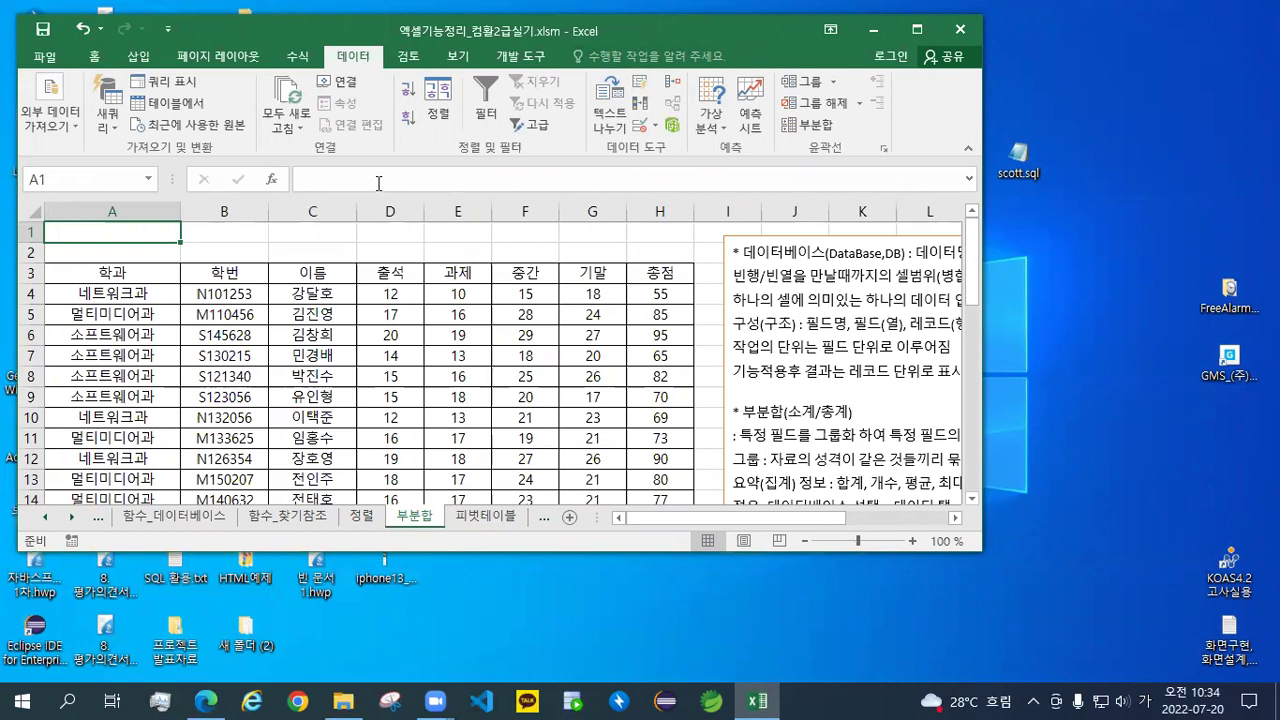
pyautogui.write('ㄱ')
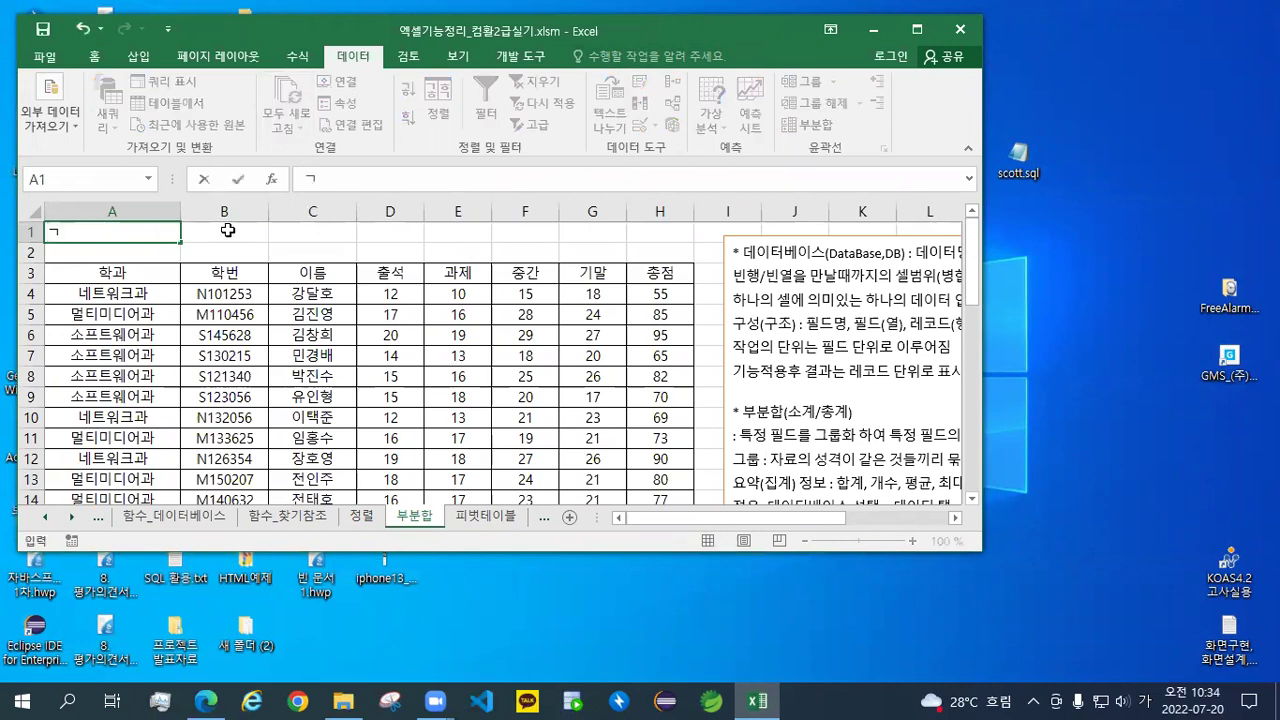
pyautogui.write('교재129')
pyautogui.write('페이지')
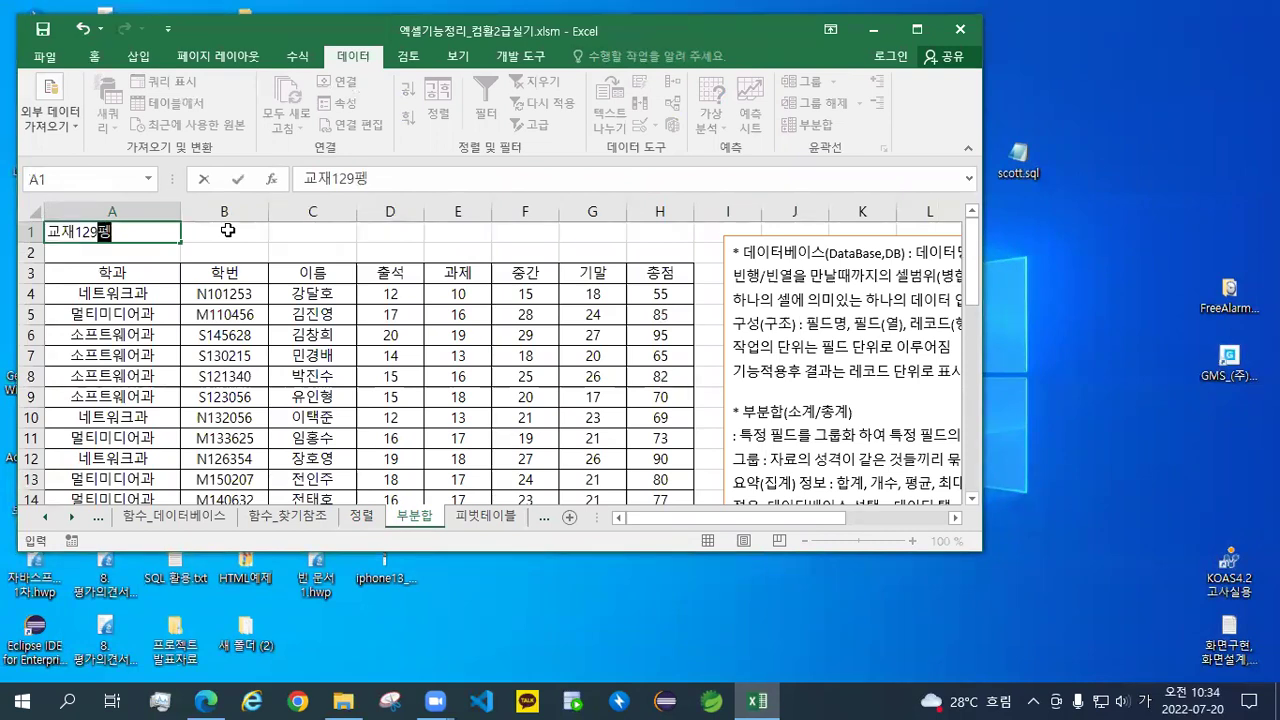
pyautogui.press('Return')
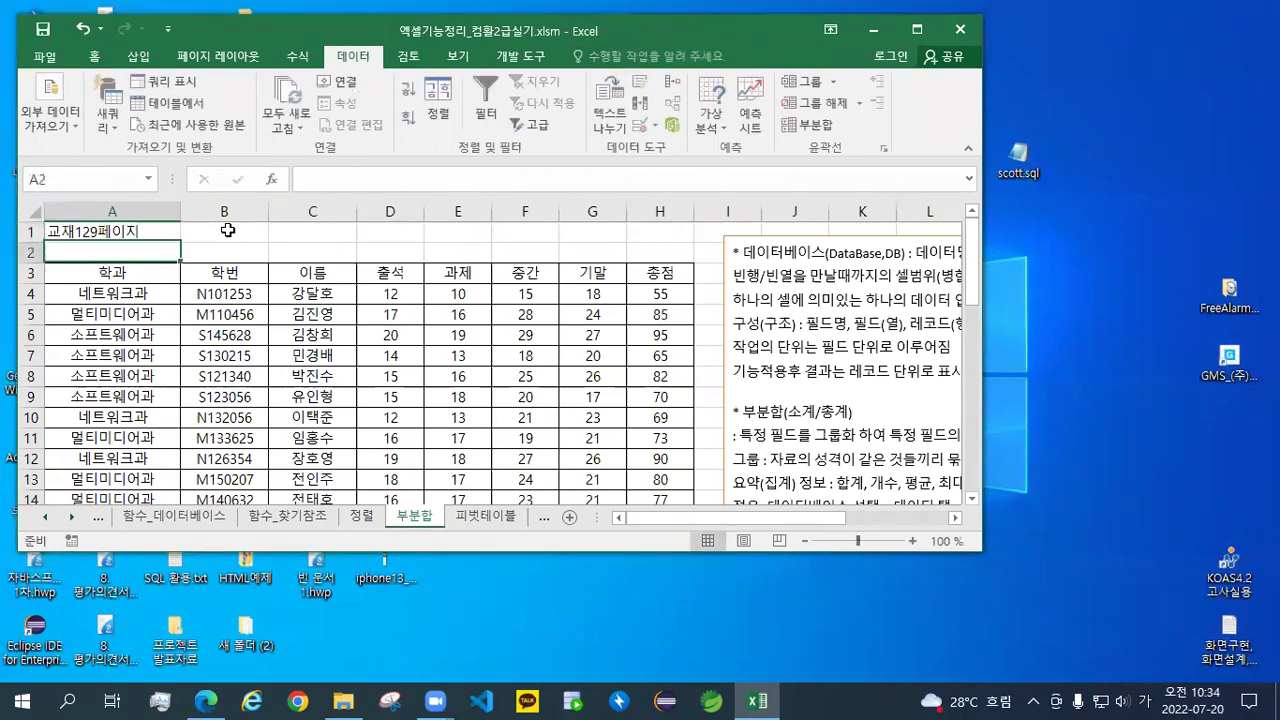
# Maximize the workbook window and review the 부분합(소계/총계) heading in the notes text box
pyautogui.doubleClick(247, 30)
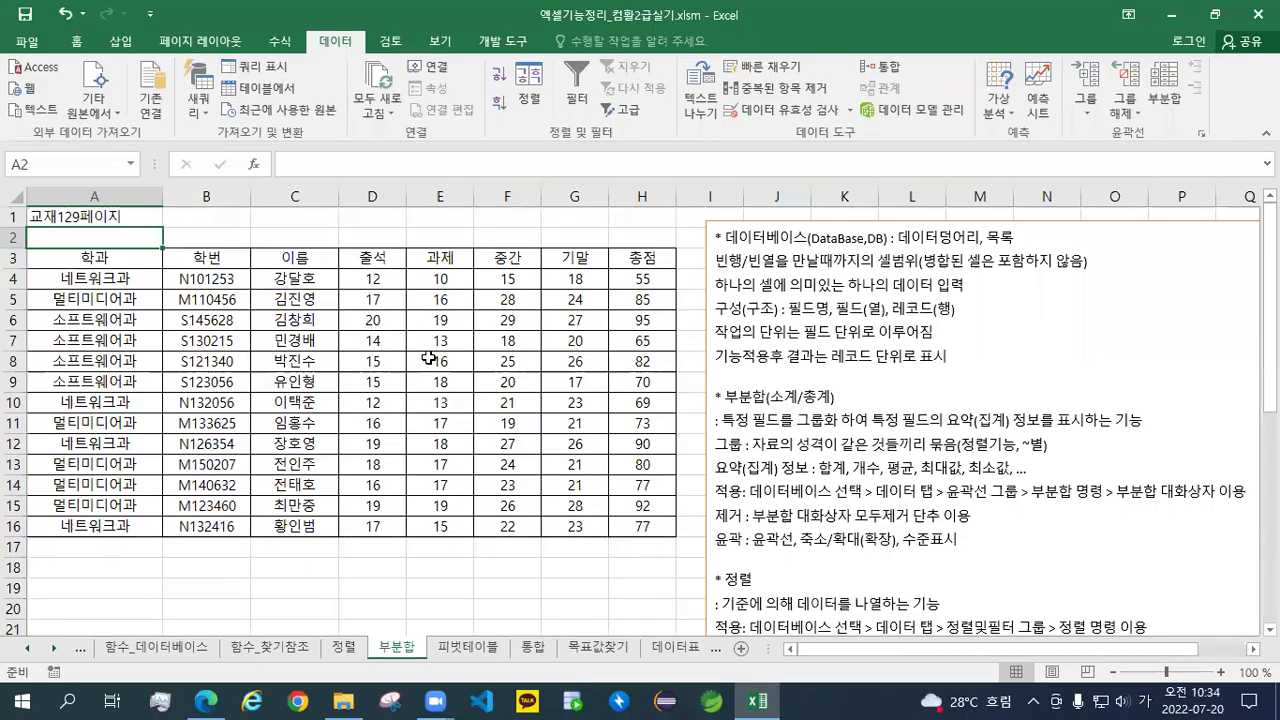
pyautogui.scroll(1, 428, 357)
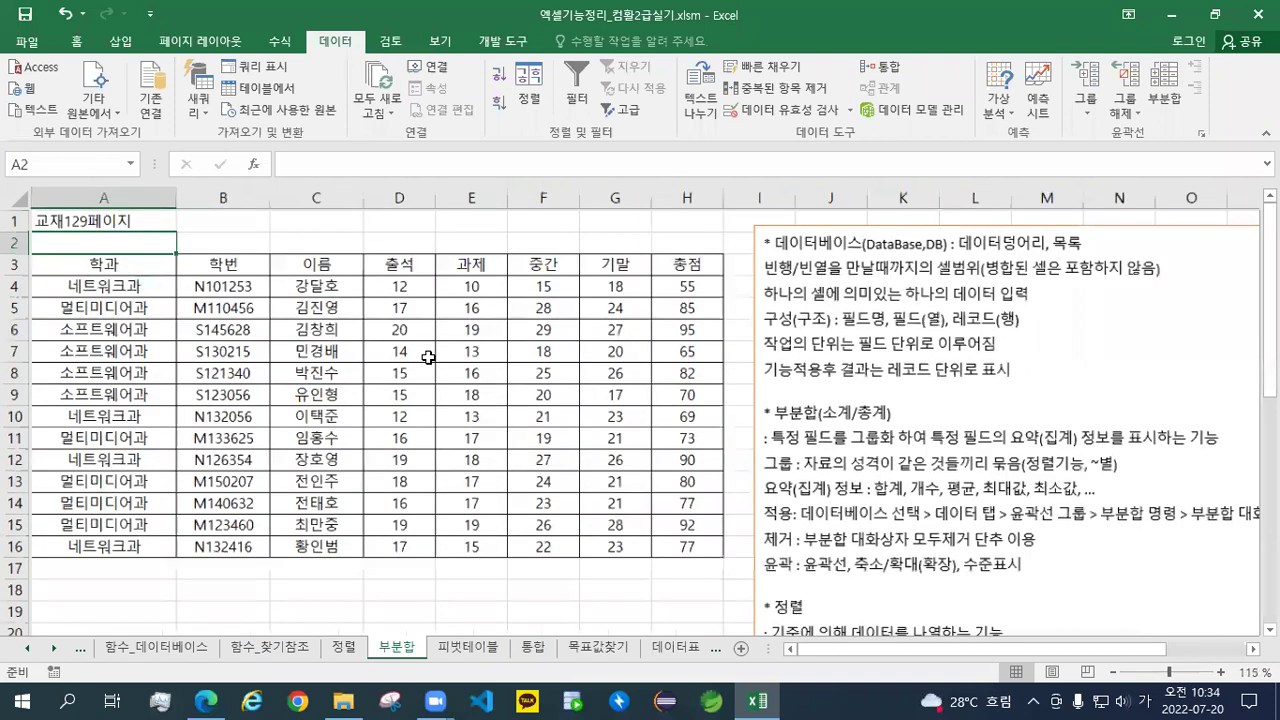
pyautogui.scroll(1, 428, 357)
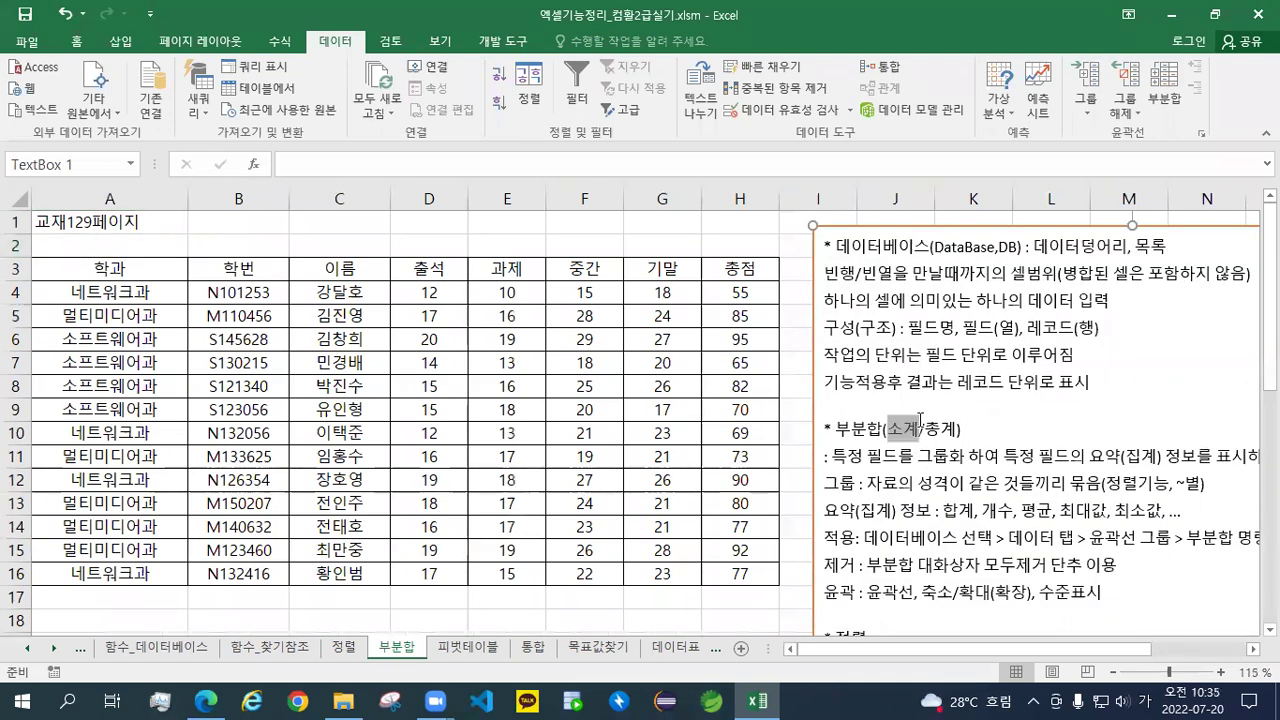
pyautogui.click(946, 428)
pyautogui.moveTo(948, 430); pyautogui.dragTo(960, 430)
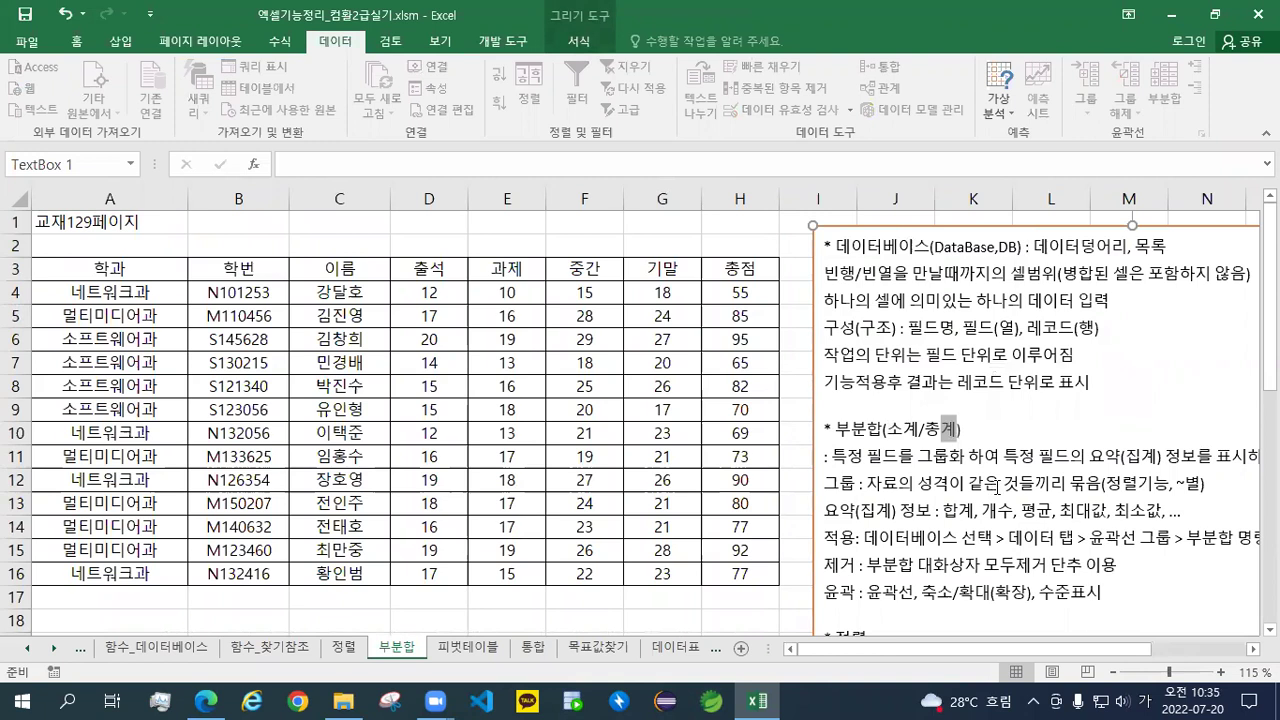
pyautogui.moveTo(882, 429); pyautogui.dragTo(836, 429)
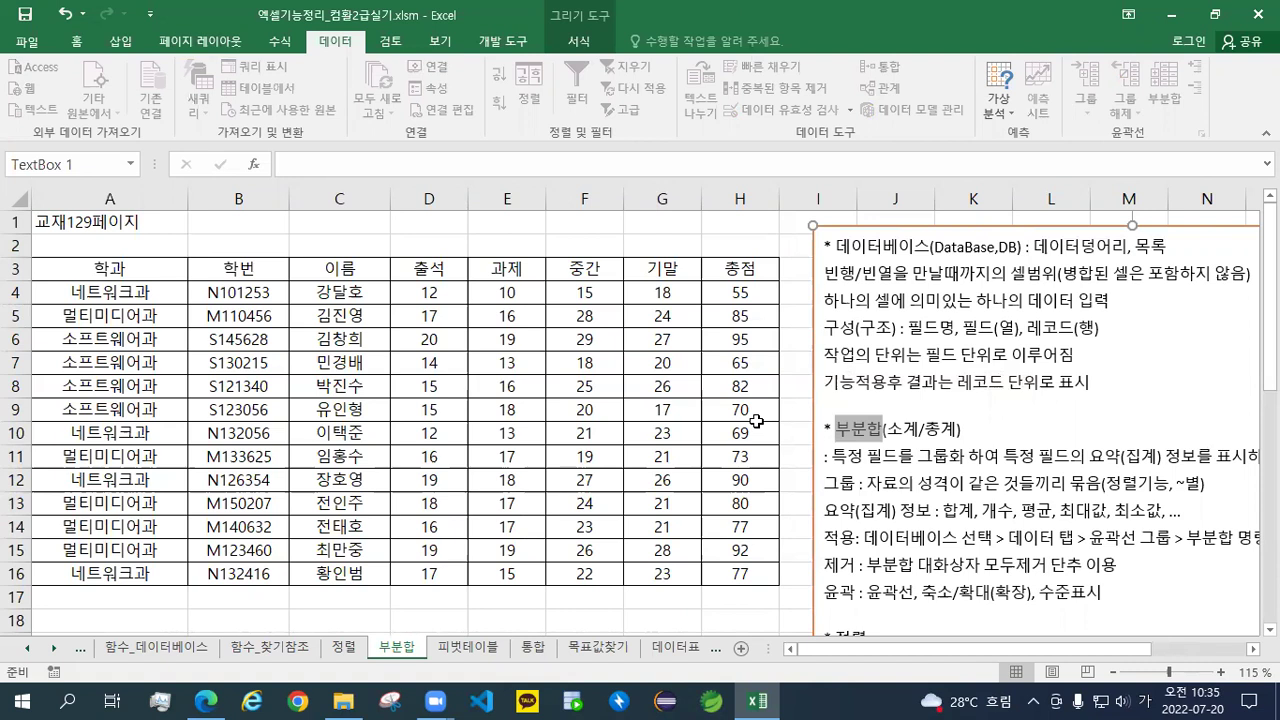
# Break the 부분합 definition in the notes after 그룹화 하여, moving 특정 필드의 요약(집계) 정보를 표시하는 기능 onto its own indented line
pyautogui.click(1010, 455)
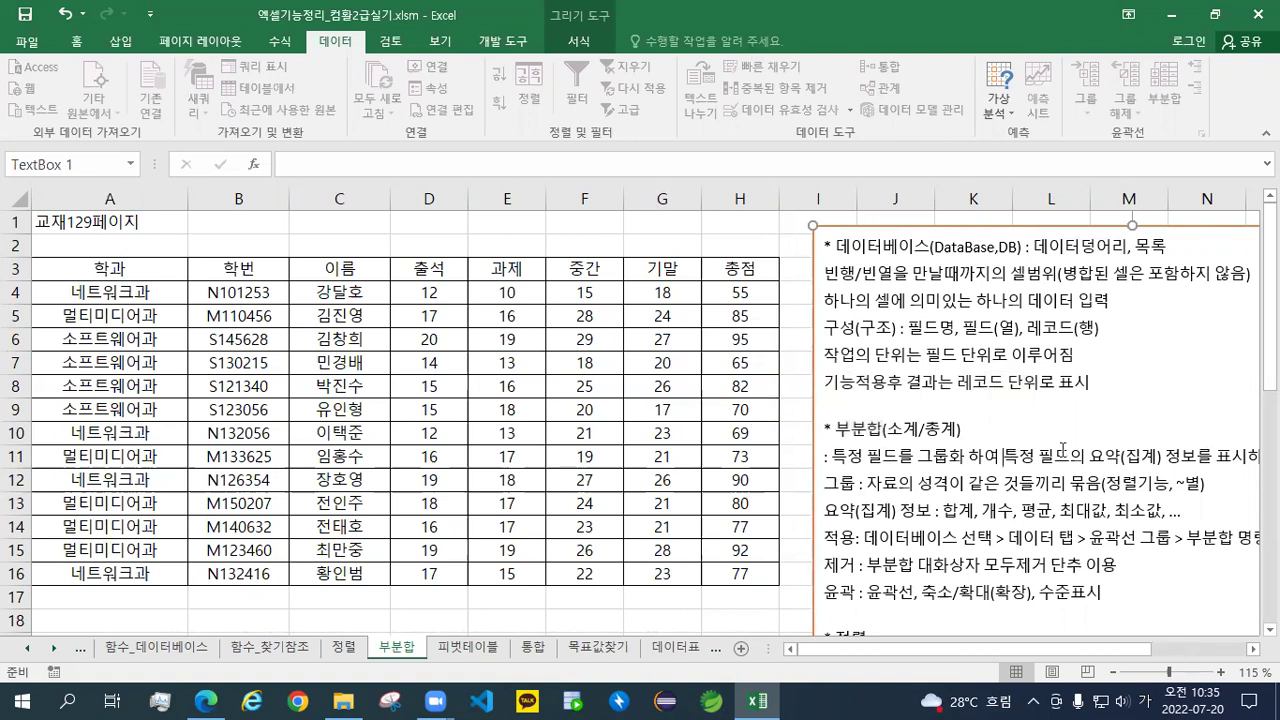
pyautogui.press('Return')
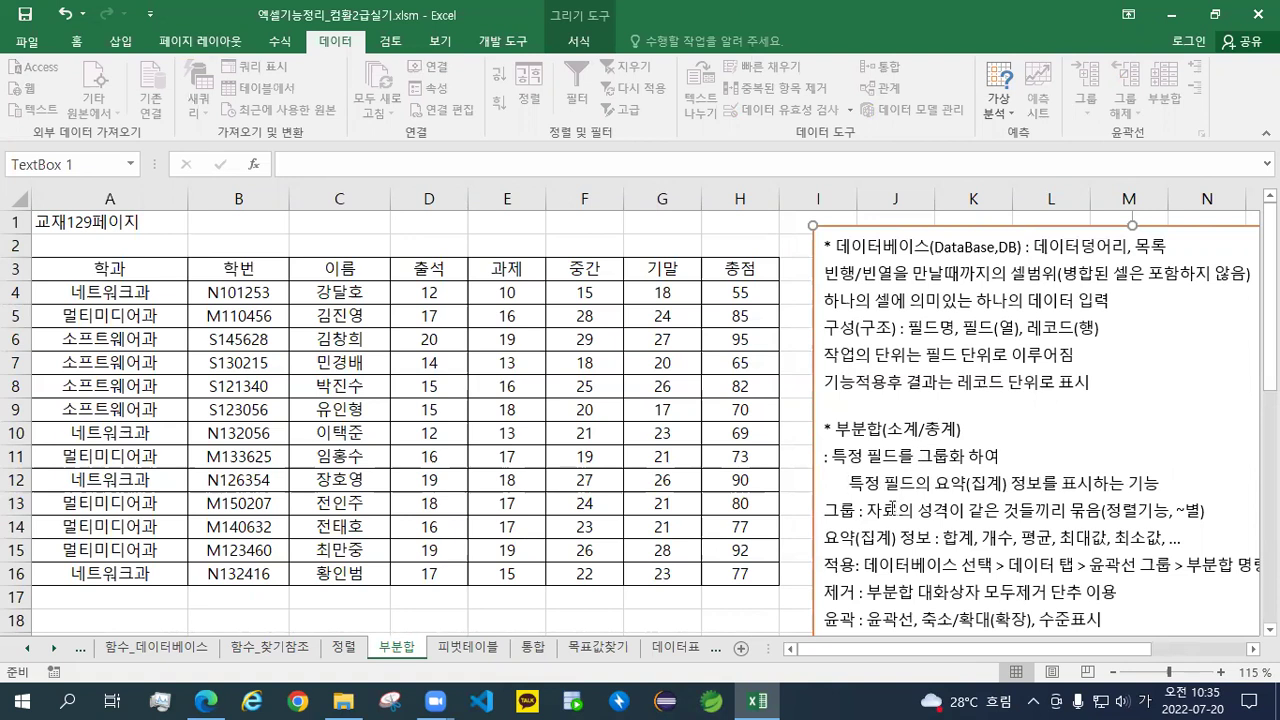
# Examine the 부분합 notes on grouping (정렬기능, ~별), the summary functions, and selecting the database to apply it
pyautogui.moveTo(870, 512); pyautogui.dragTo(1090, 522)
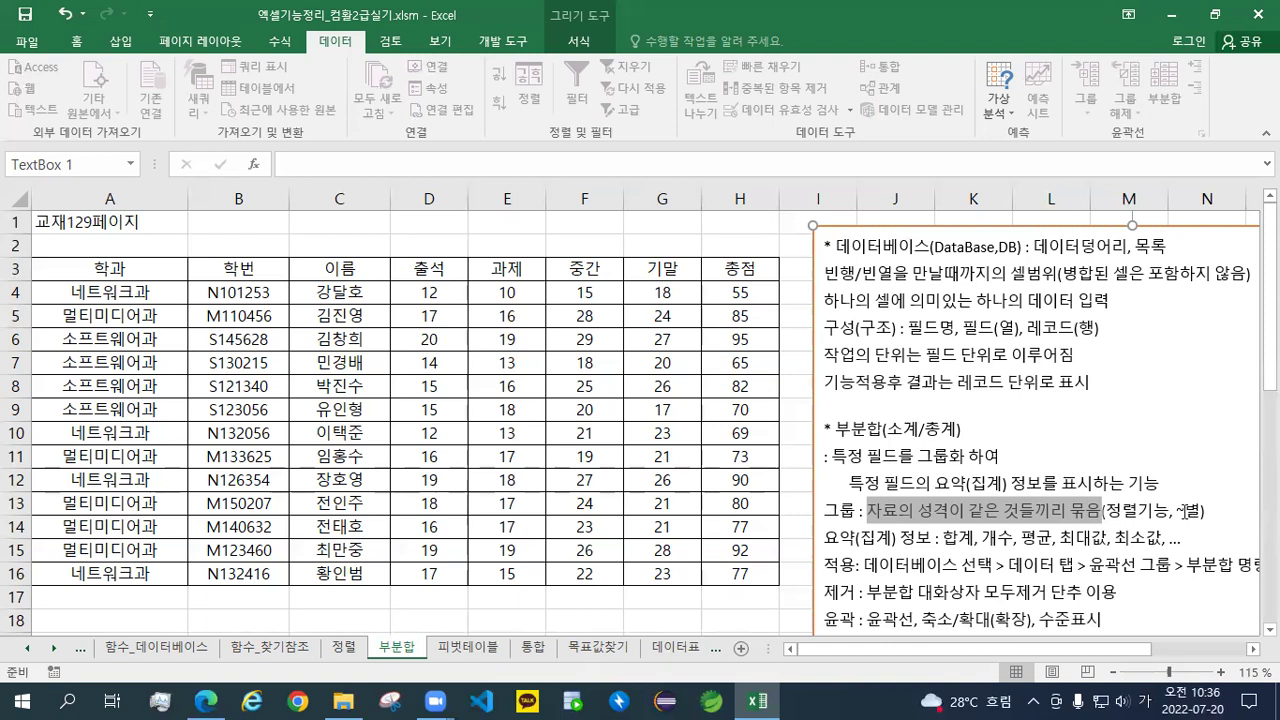
pyautogui.moveTo(1178, 510); pyautogui.dragTo(1203, 510)
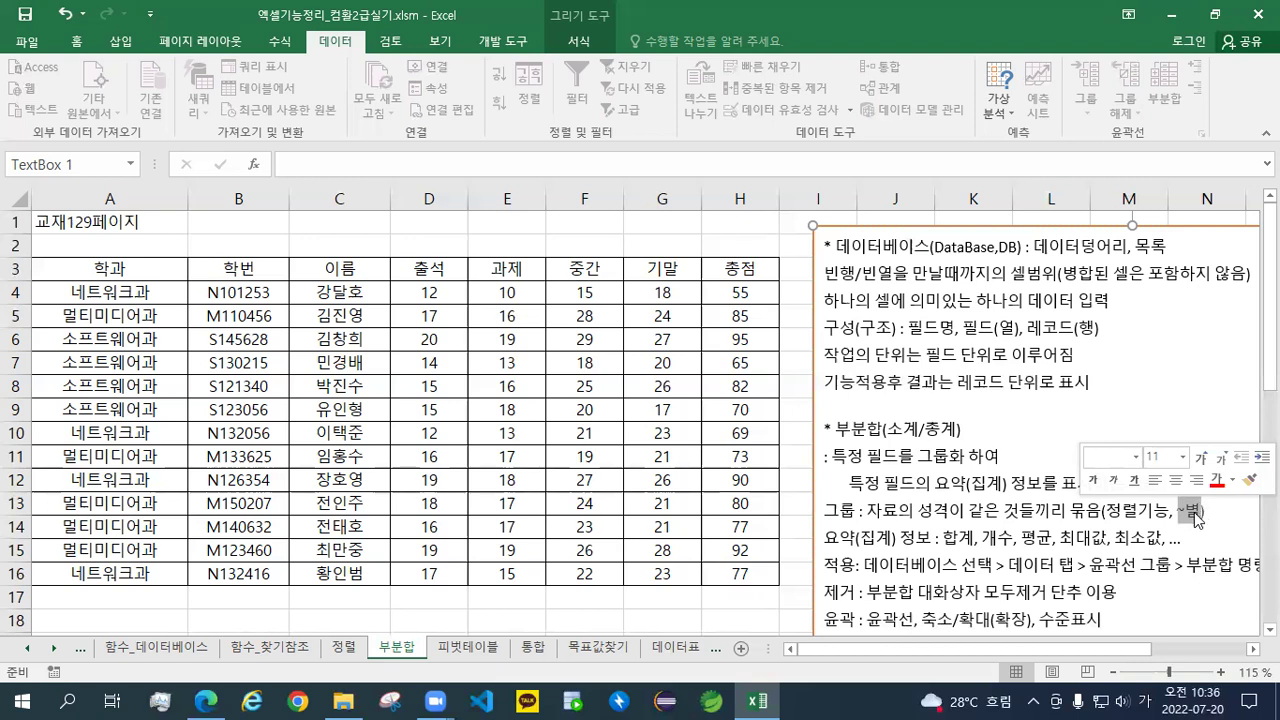
pyautogui.click(1196, 511)
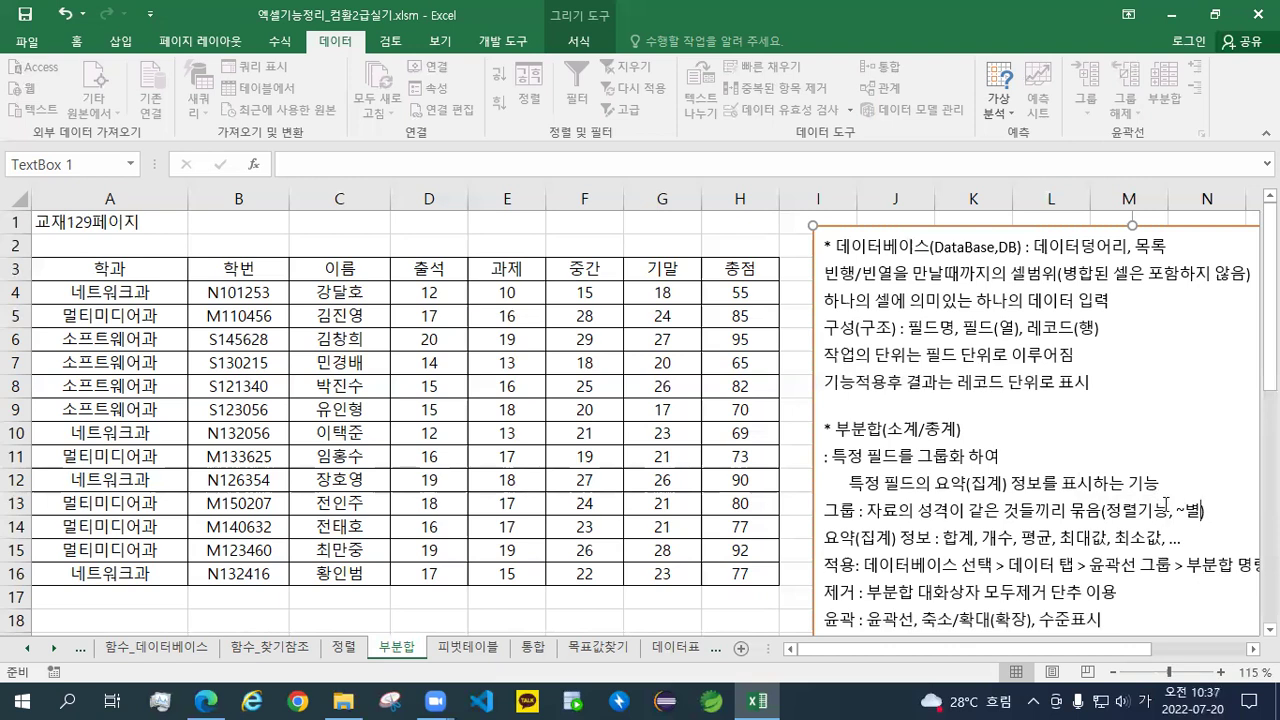
pyautogui.moveTo(1170, 511); pyautogui.dragTo(1196, 514)
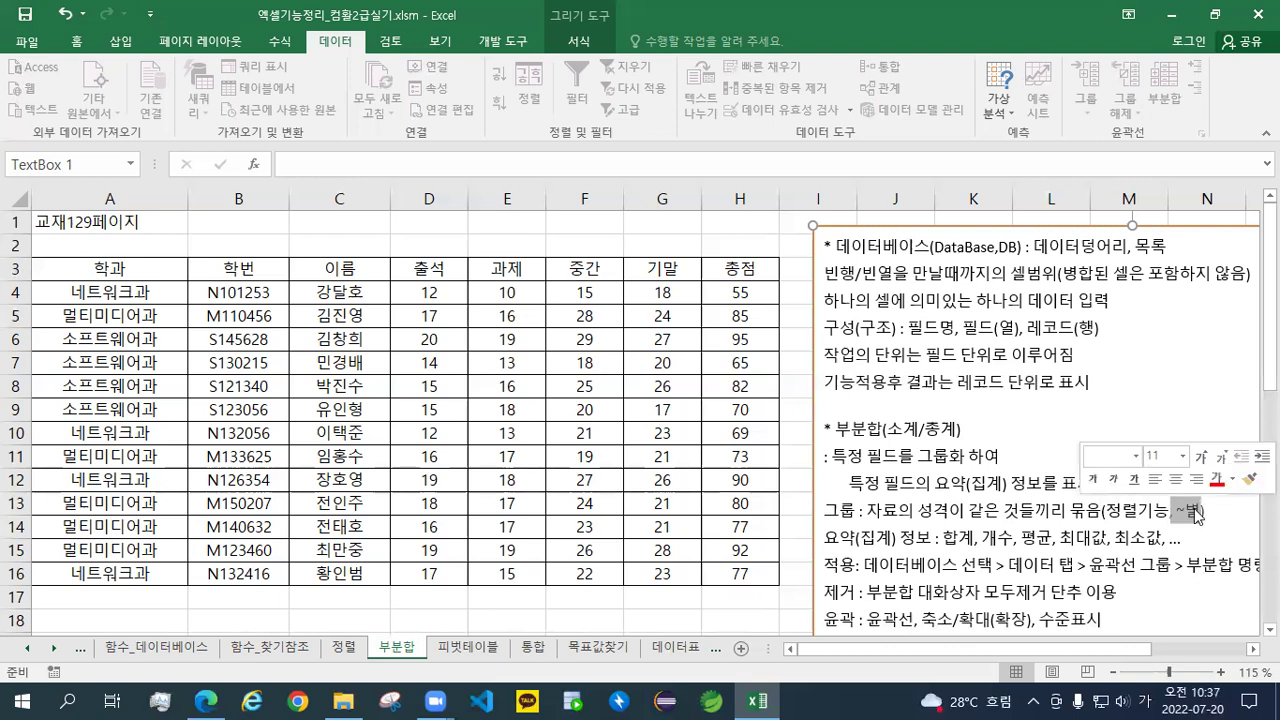
pyautogui.click(1196, 512)
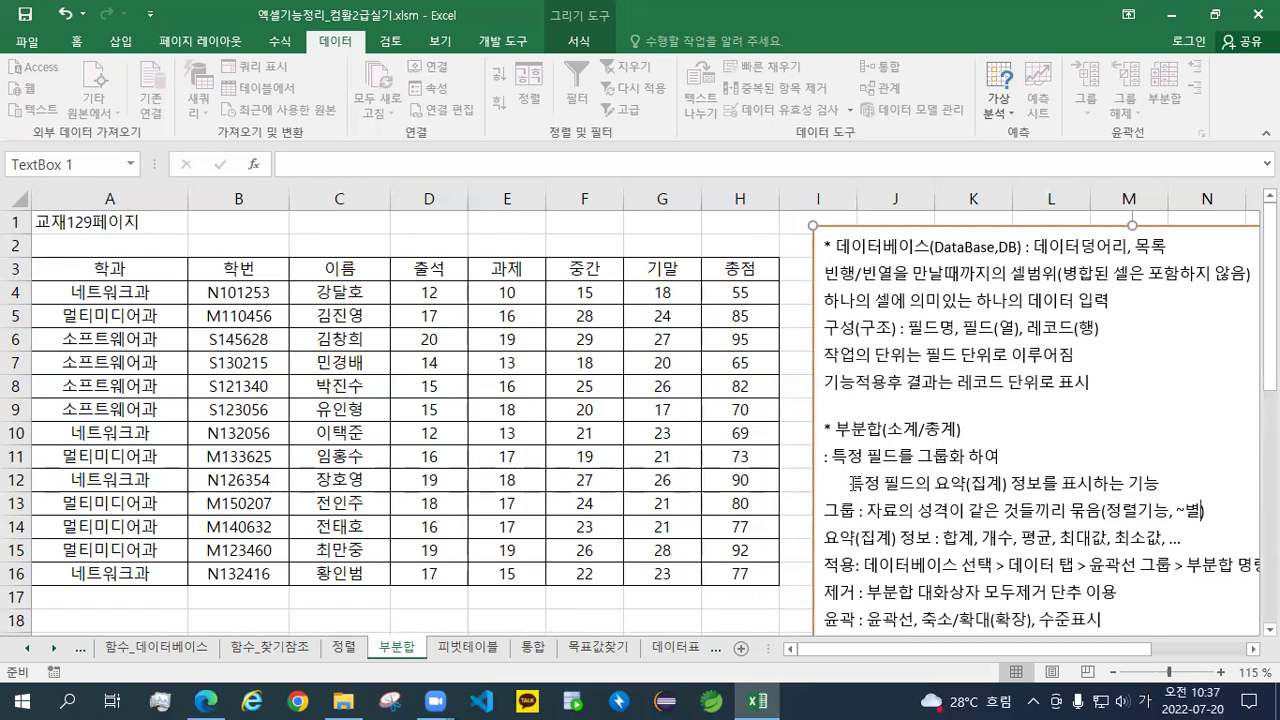
pyautogui.moveTo(850, 484); pyautogui.dragTo(1035, 493)
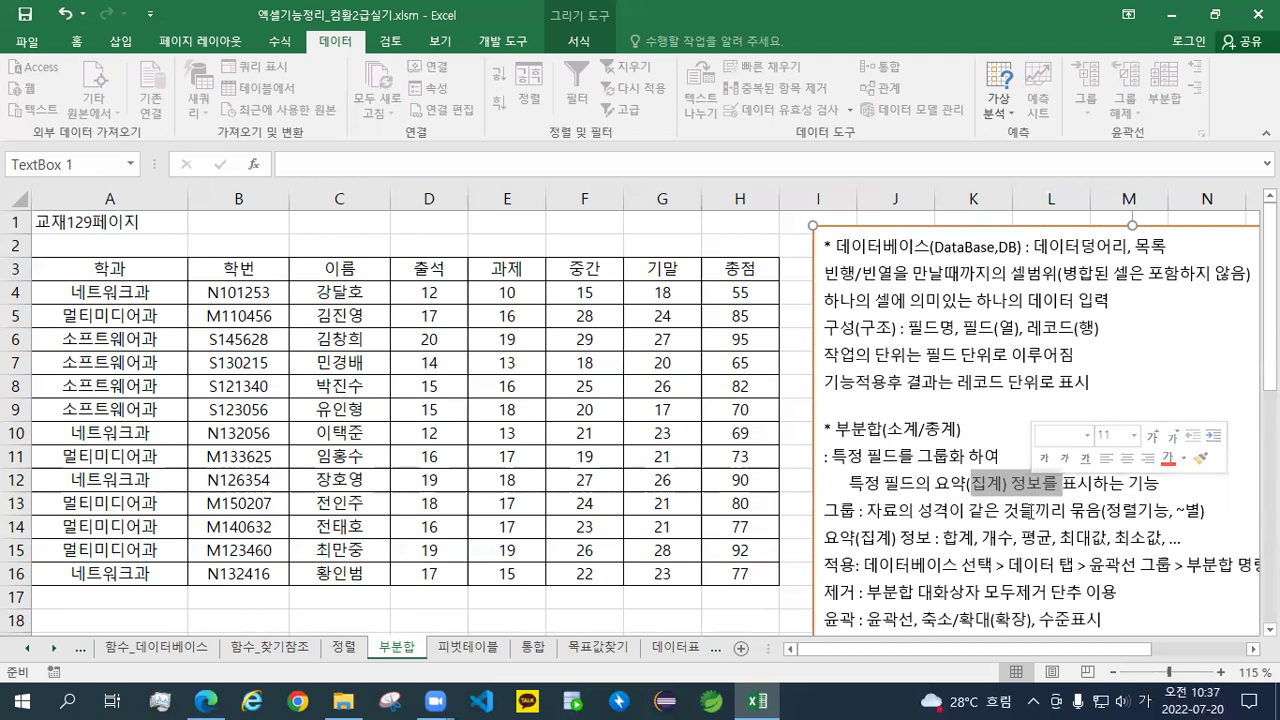
pyautogui.click(996, 538)
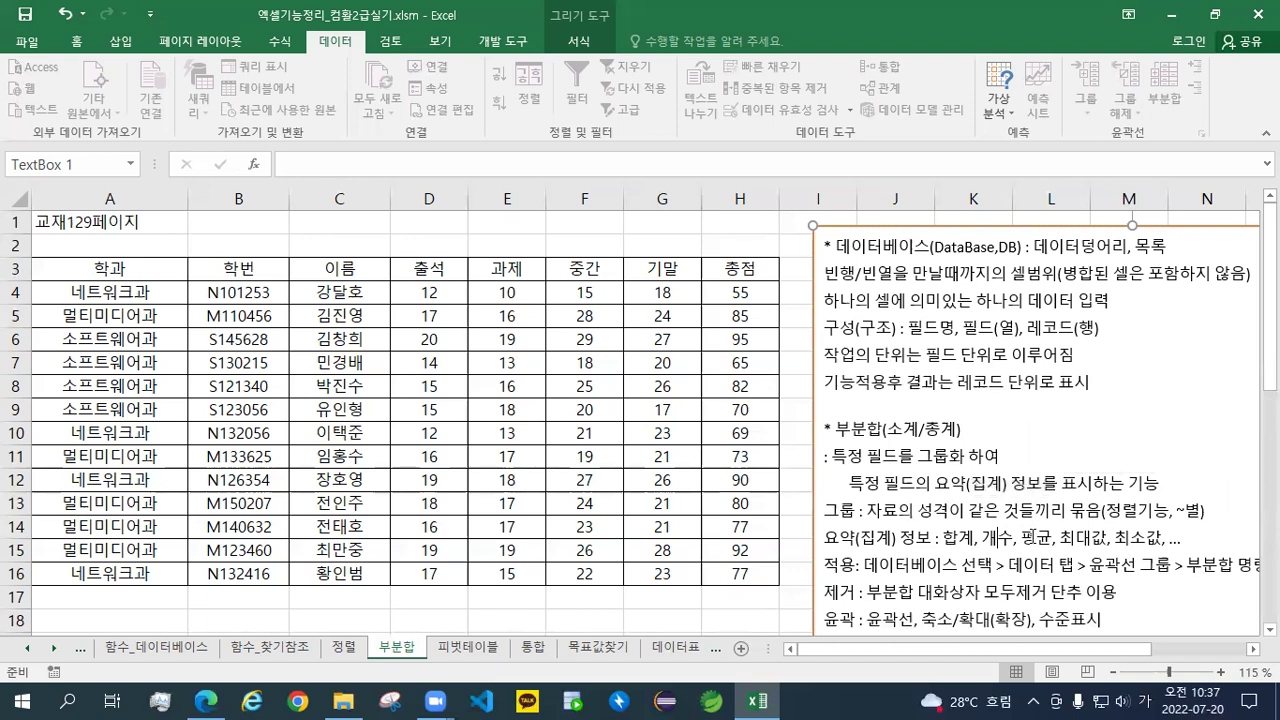
pyautogui.click(1138, 538)
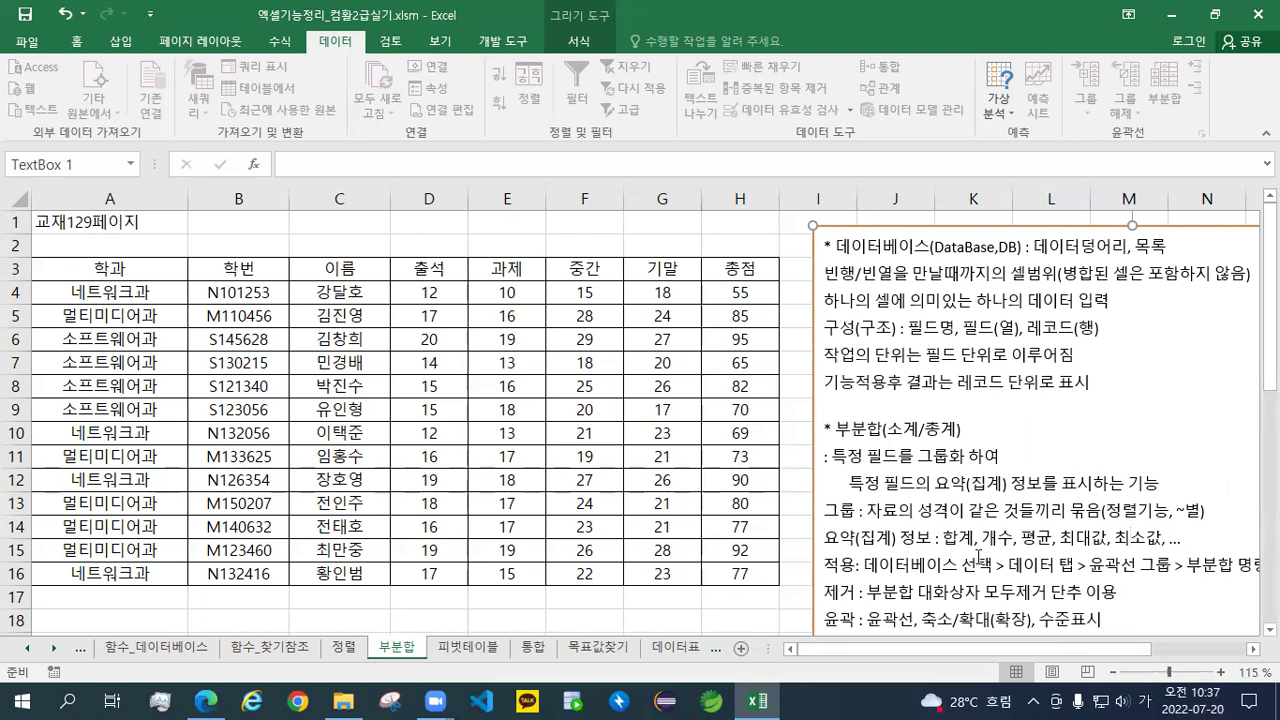
pyautogui.moveTo(866, 566); pyautogui.dragTo(958, 572)
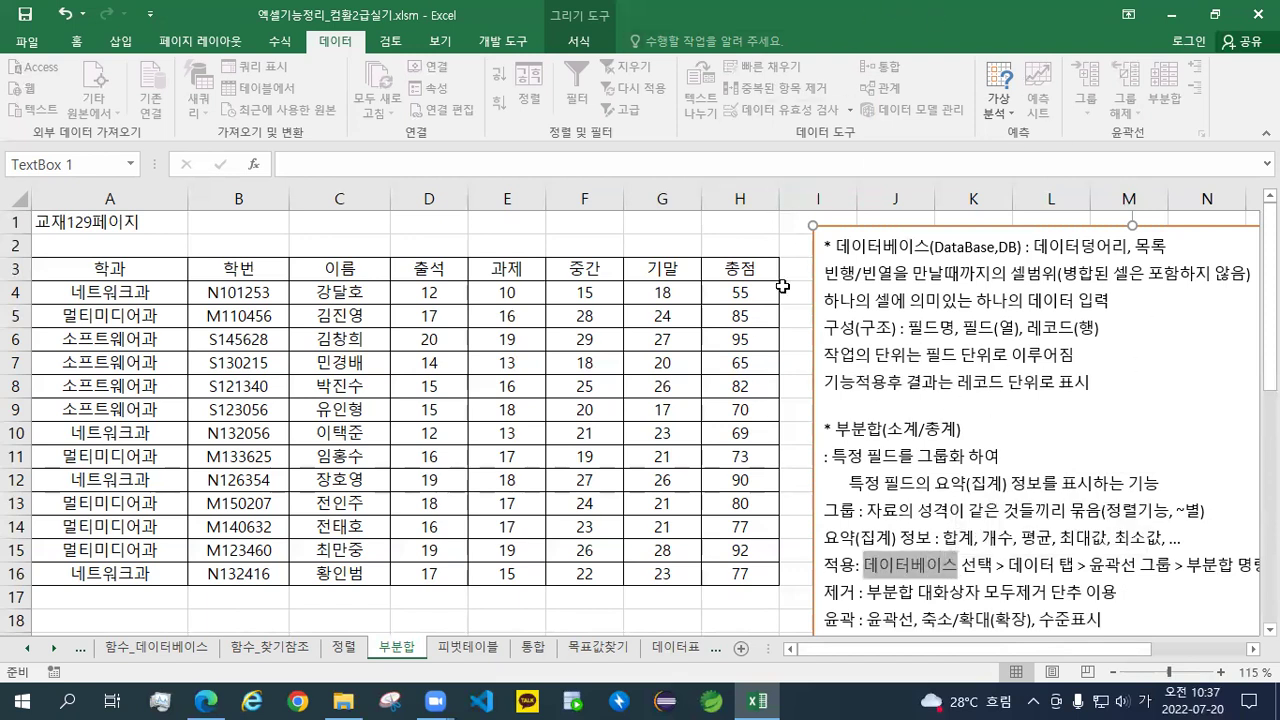
# Move the 데이터베이스(DataBase,DB) notes section from the start of the text box to below the 사용자지정목록 line
pyautogui.moveTo(1139, 381); pyautogui.dragTo(824, 244)
pyautogui.hotkey('ctrl', 'c')
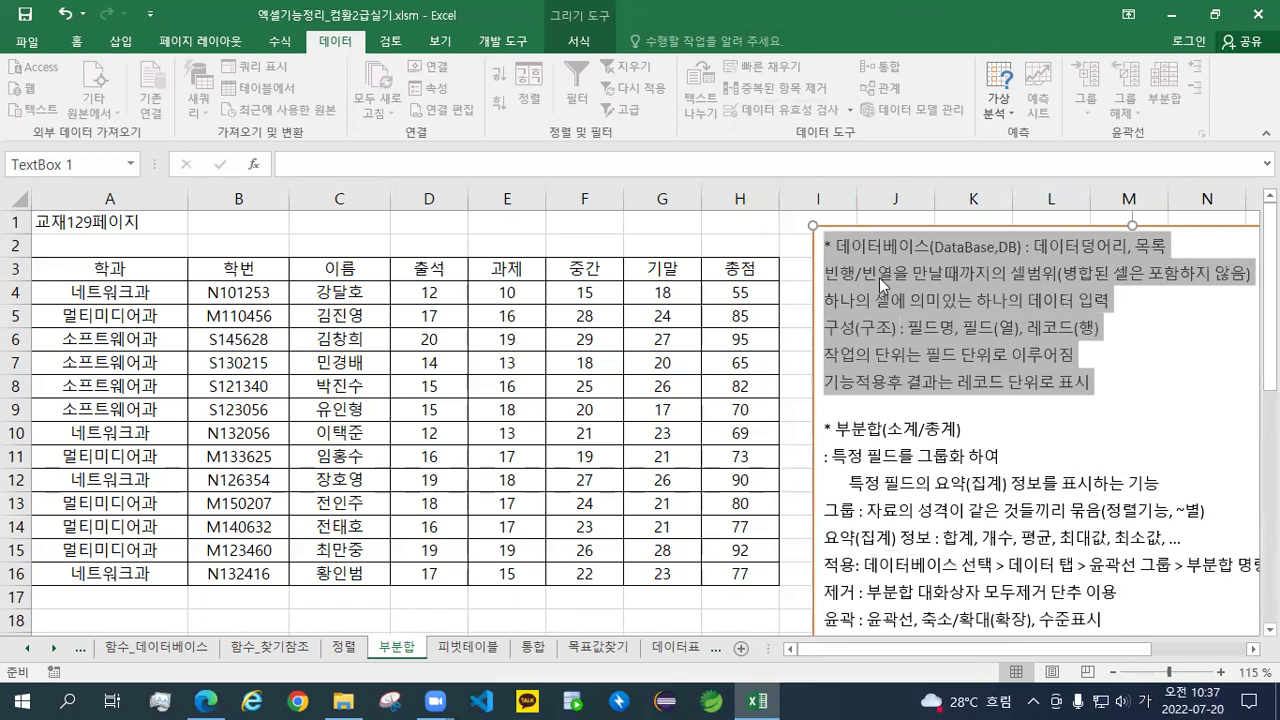
pyautogui.rightClick(938, 296)
pyautogui.click(967, 300)
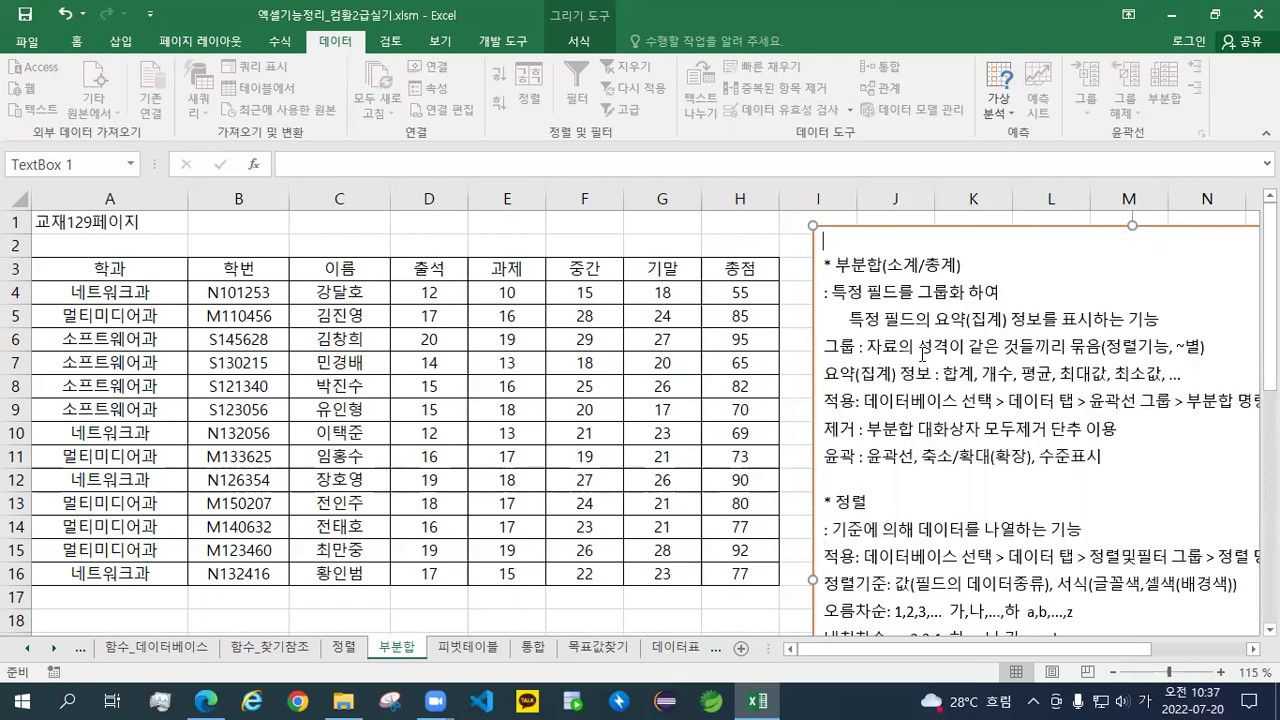
pyautogui.scroll(-1, 970, 401)
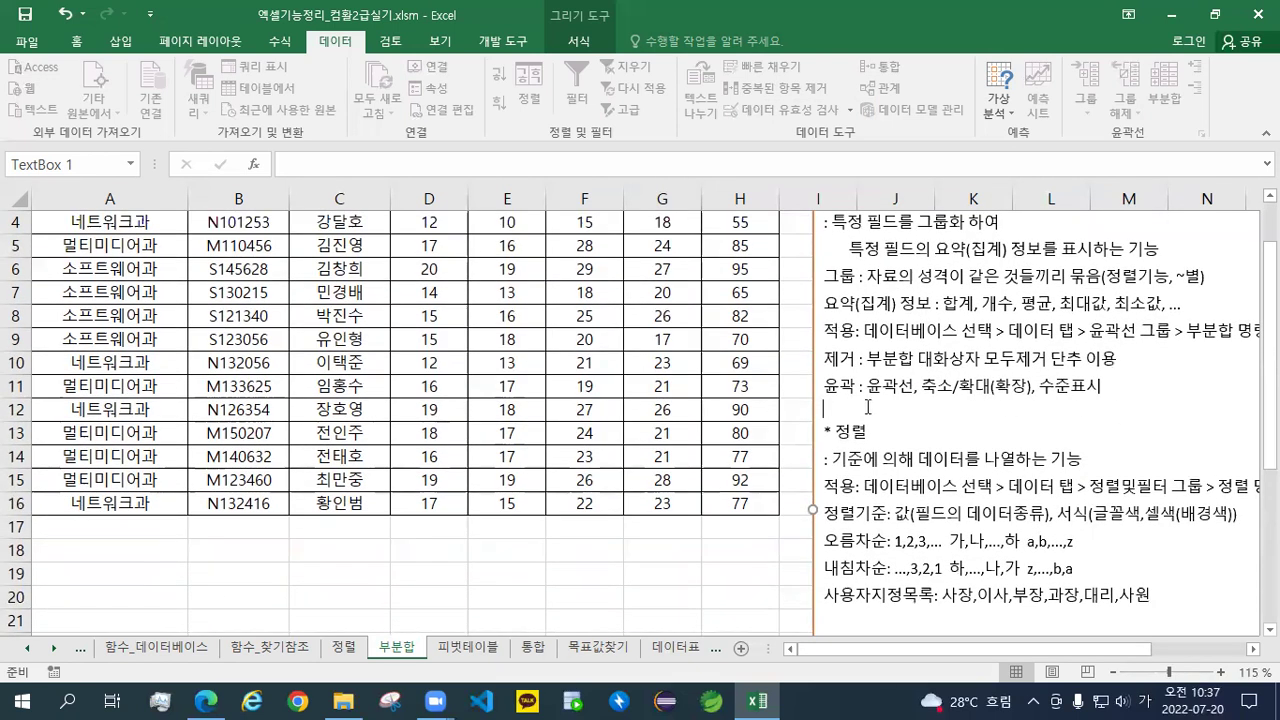
pyautogui.scroll(-2, 886, 447)
pyautogui.click(842, 477)
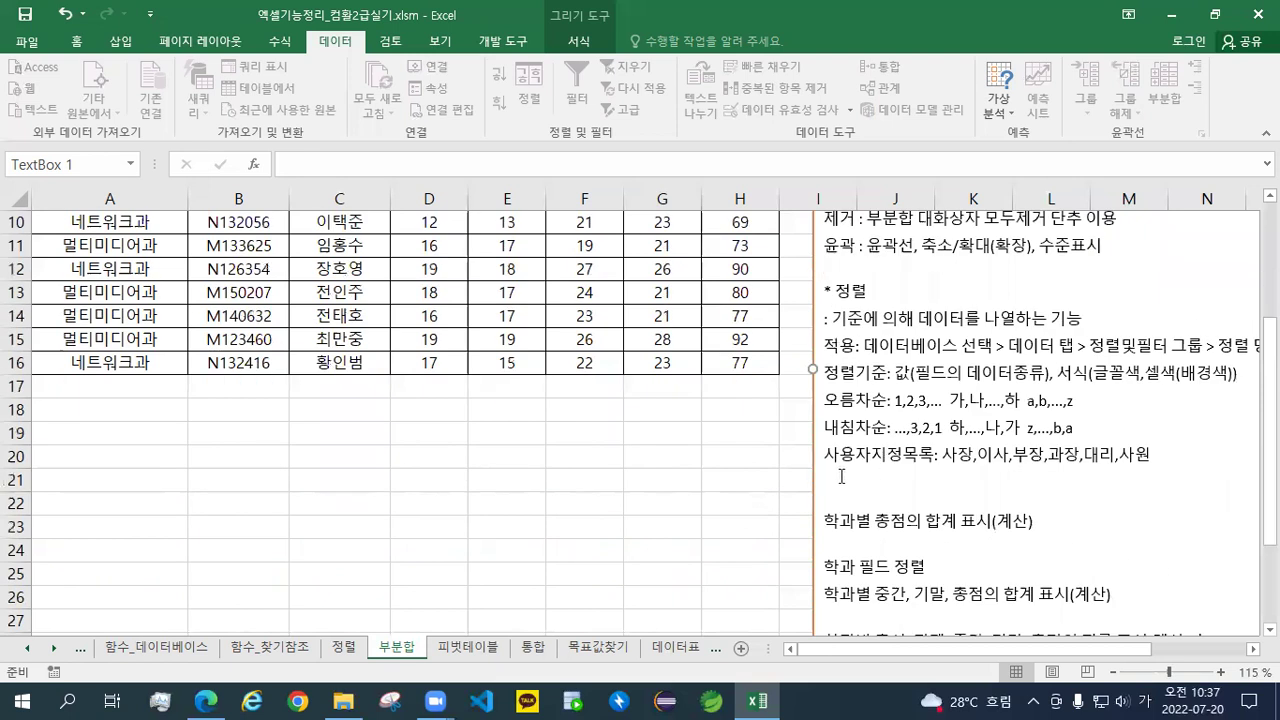
pyautogui.press('Return')
pyautogui.hotkey('ctrl', 'v')
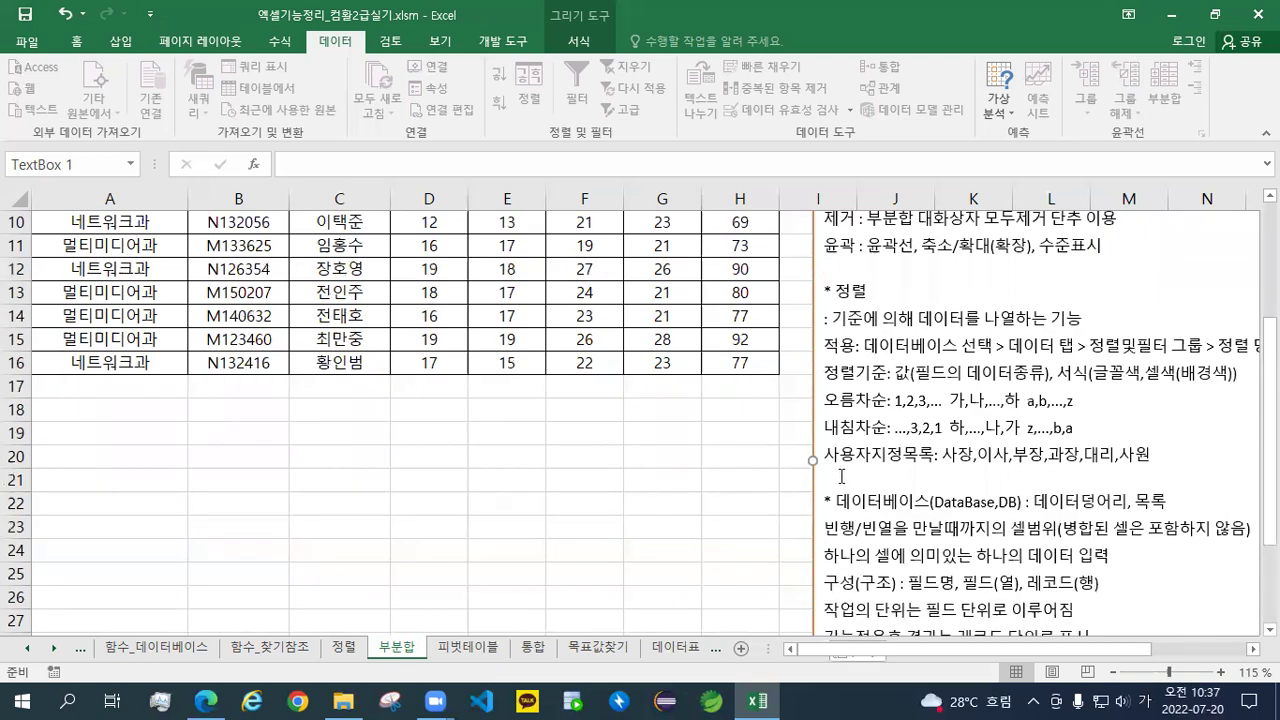
# Move the 학과별 subtotal task lines from the end of the text box to its beginning, above the 부분합 notes
pyautogui.scroll(-4, 950, 520)
pyautogui.moveTo(1070, 598); pyautogui.dragTo(787, 410)
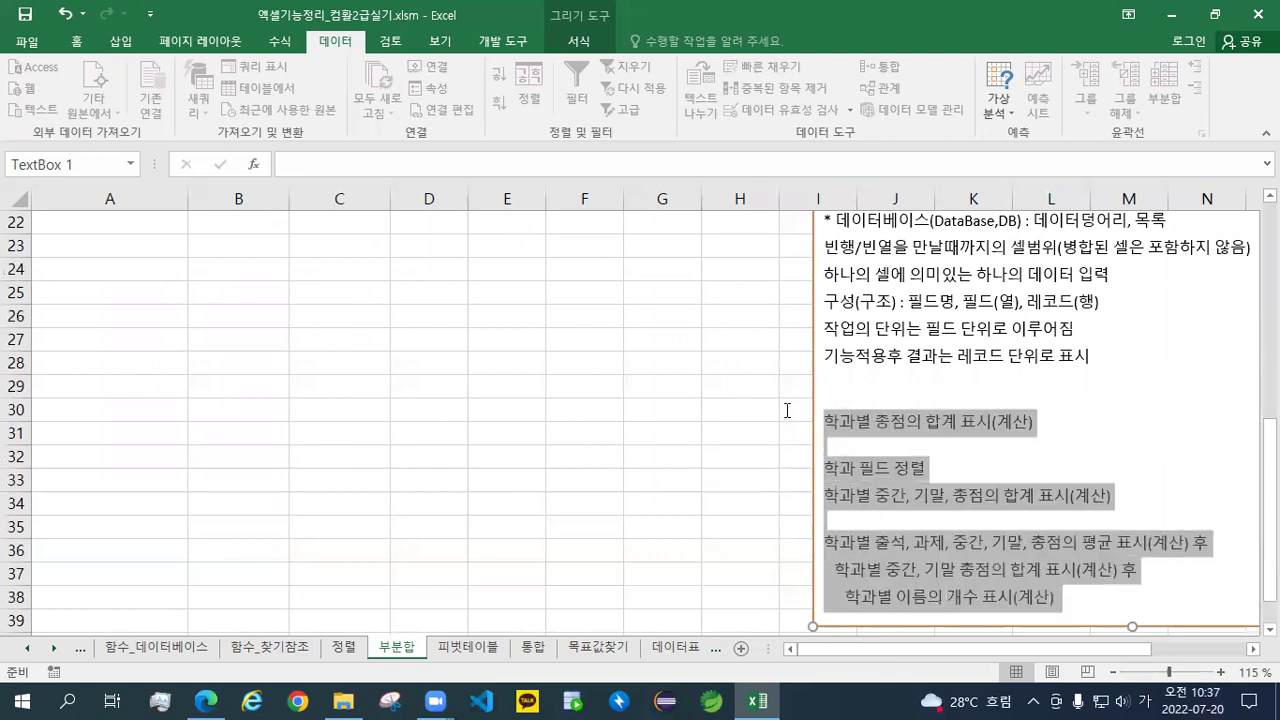
pyautogui.rightClick(890, 429)
pyautogui.click(983, 185)
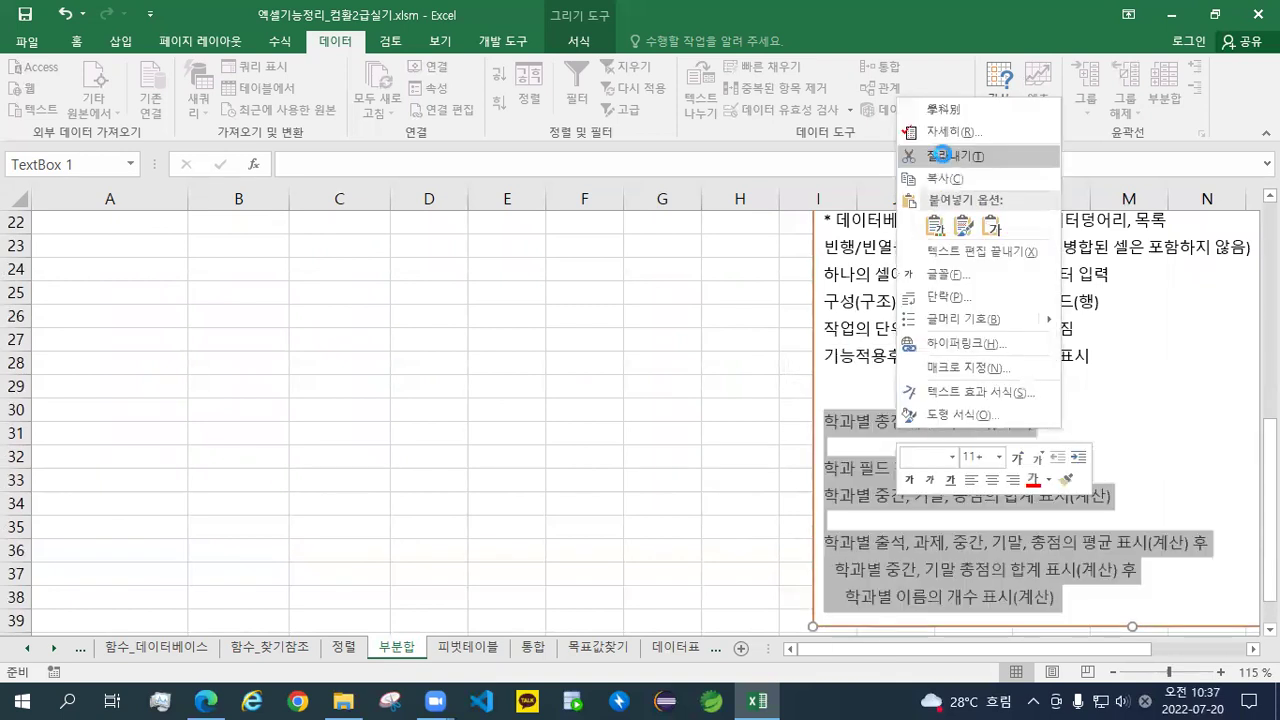
pyautogui.click(986, 157)
pyautogui.scroll(5, 989, 343)
pyautogui.scroll(2, 989, 343)
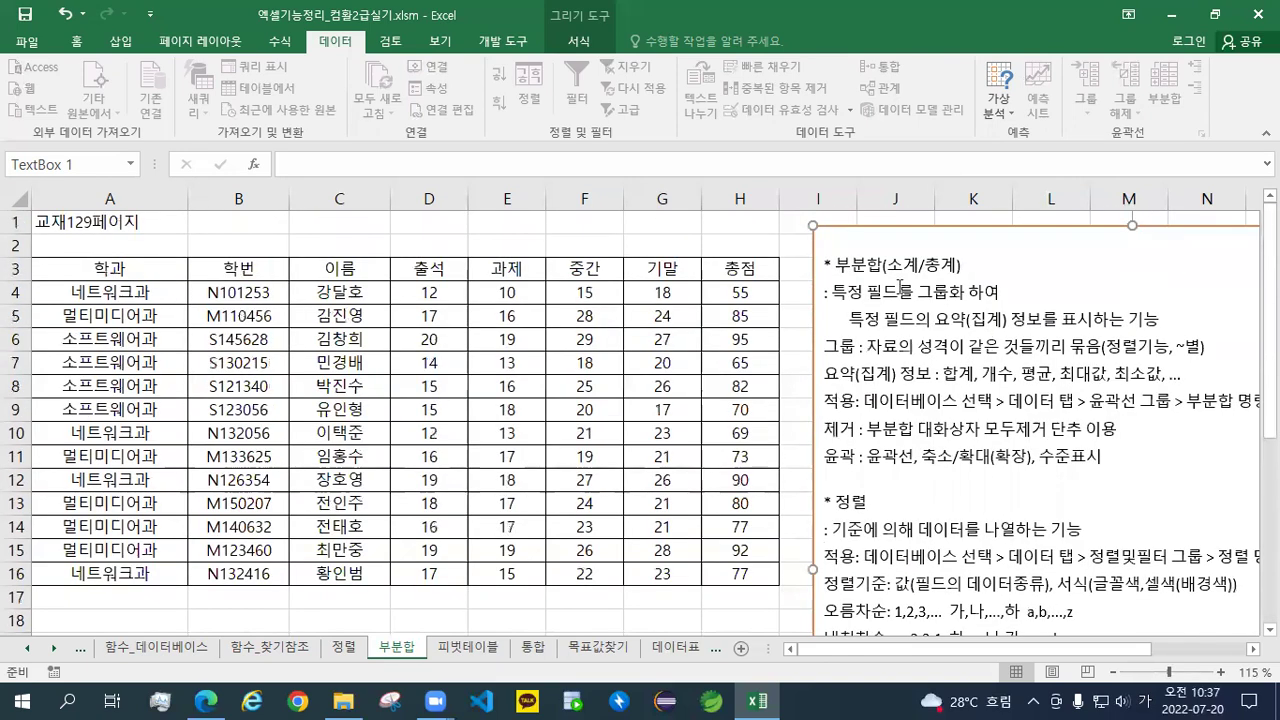
pyautogui.rightClick(851, 243)
pyautogui.click(914, 325)
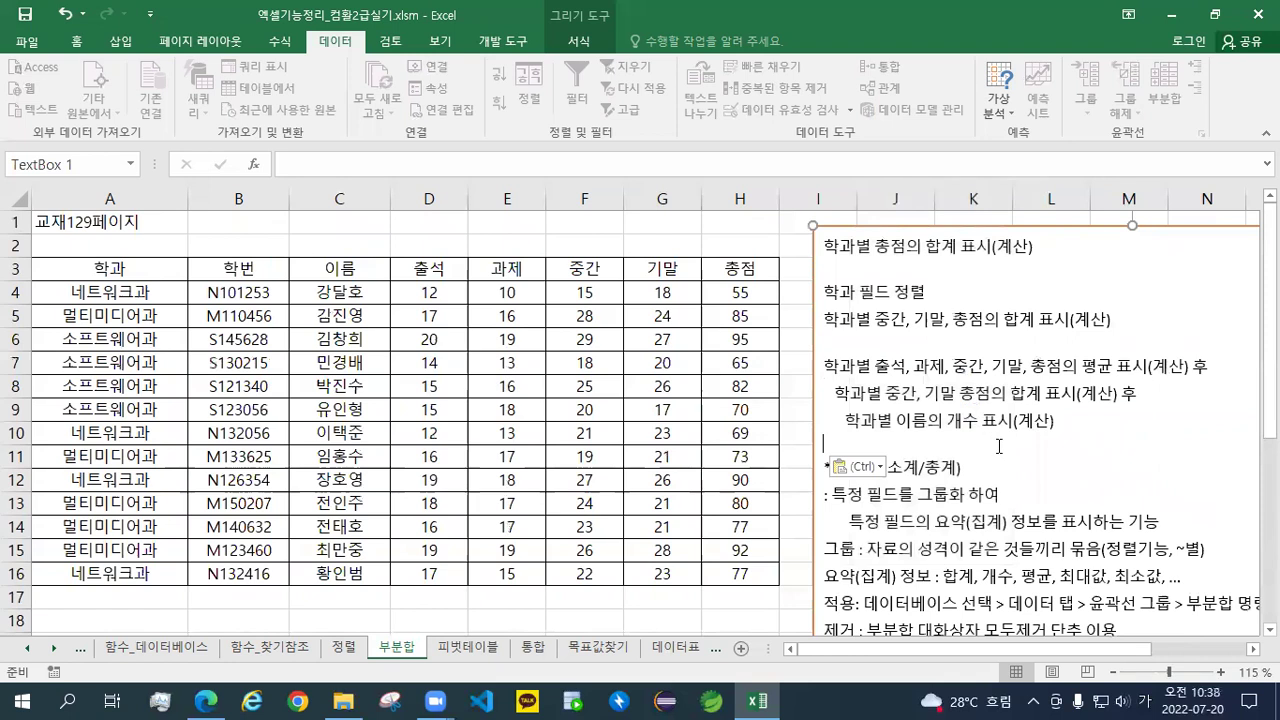
# Set the font size of the 학과별 subtotal task lines in the text box to 12
pyautogui.moveTo(1070, 424); pyautogui.dragTo(812, 240)
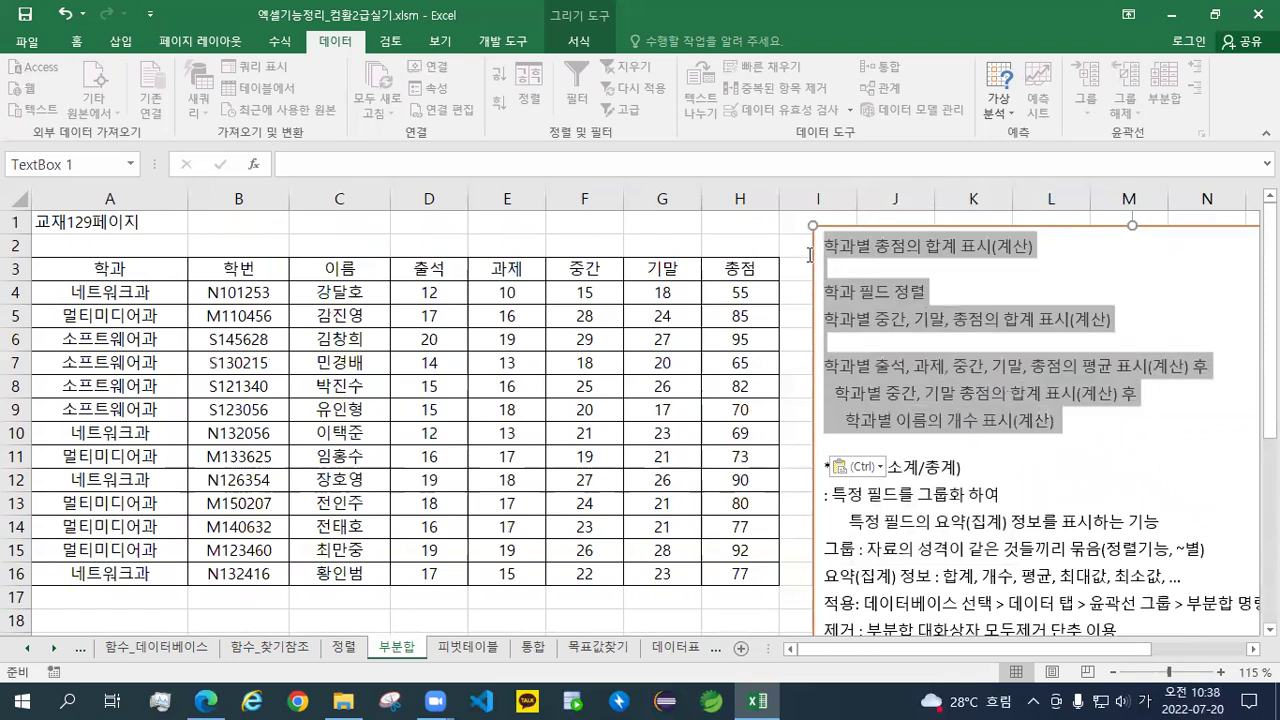
pyautogui.click(76, 41)
pyautogui.click(315, 74)
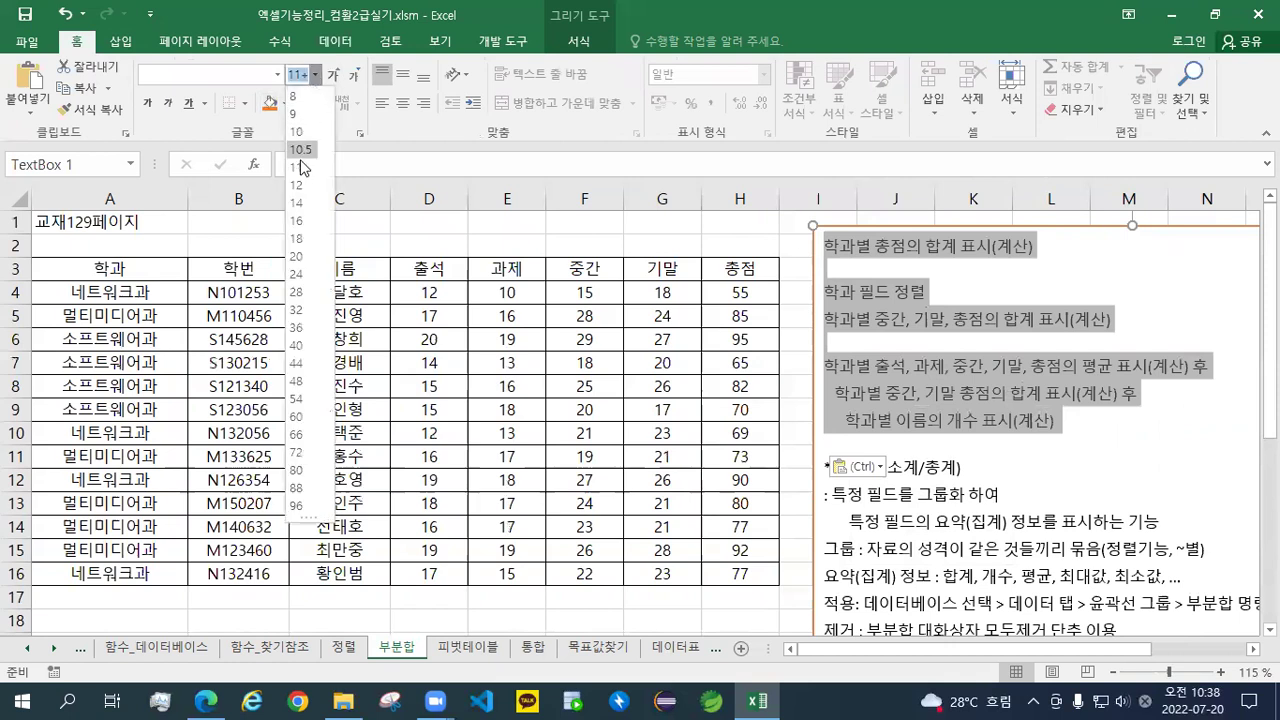
pyautogui.click(297, 185)
pyautogui.click(603, 338)
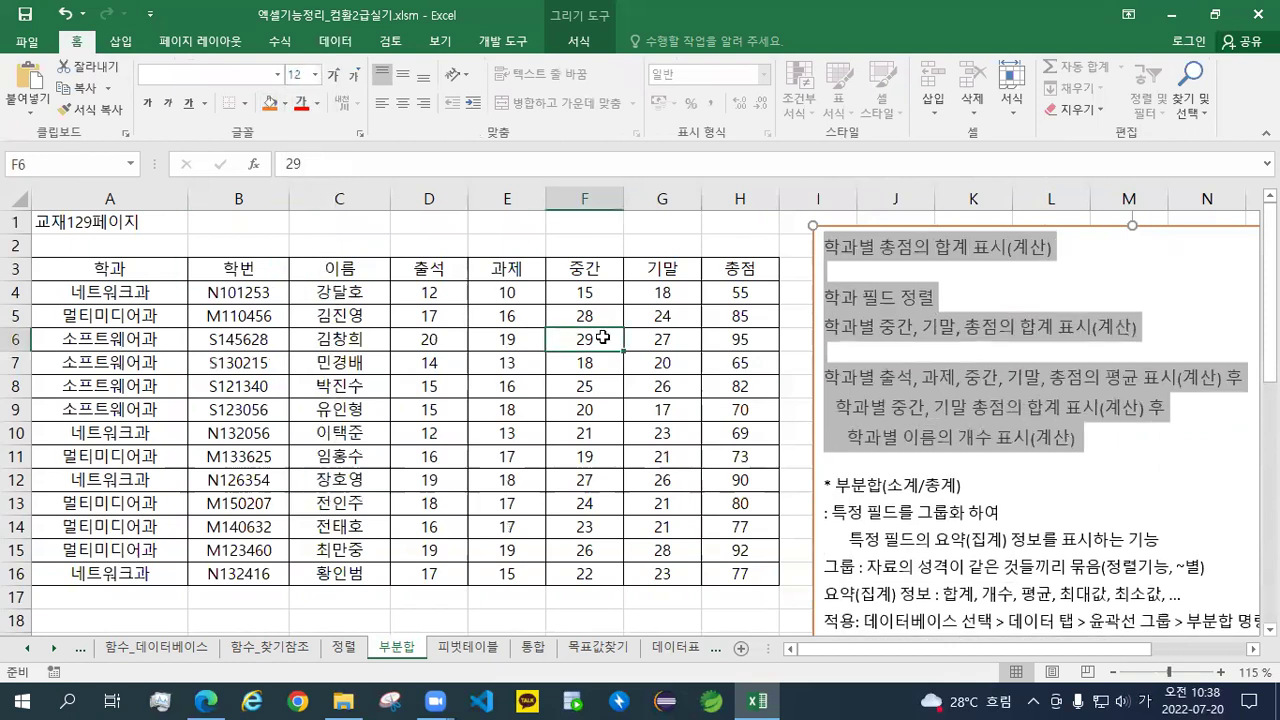
# Open the 부분합 (Subtotal) settings for the student score table A3:H16
pyautogui.click(920, 337)
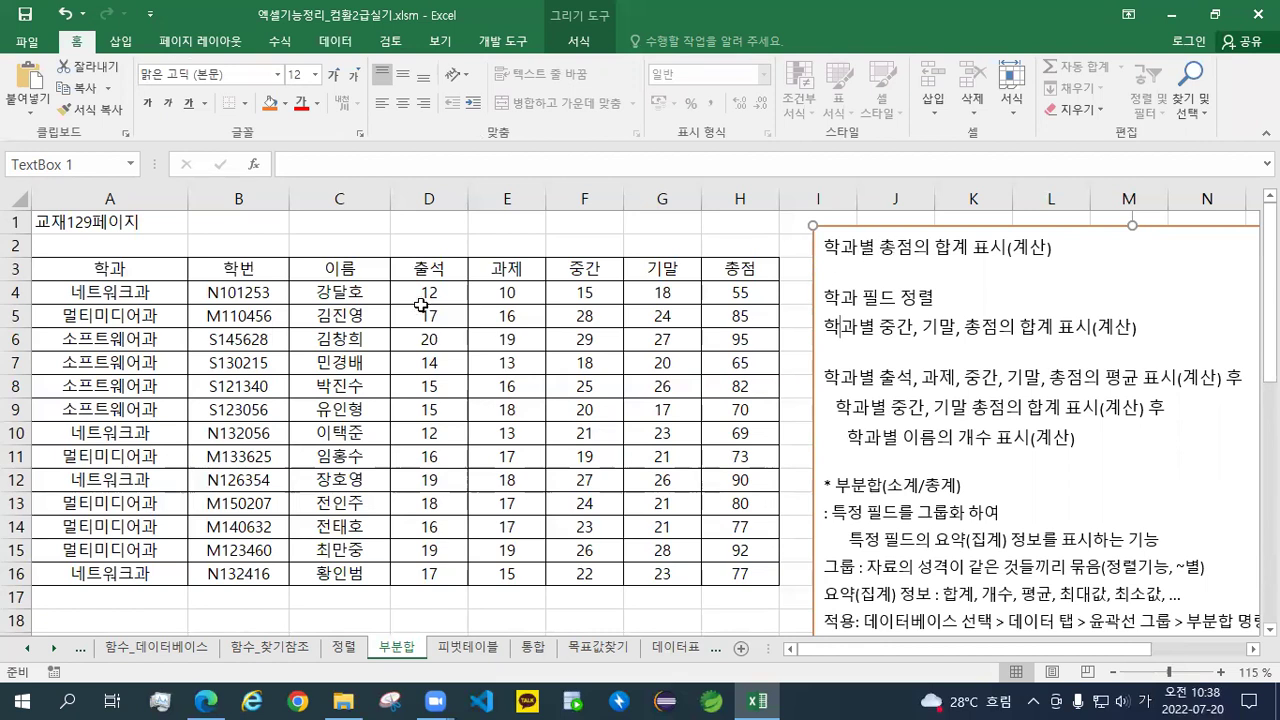
pyautogui.moveTo(130, 278); pyautogui.dragTo(130, 575)
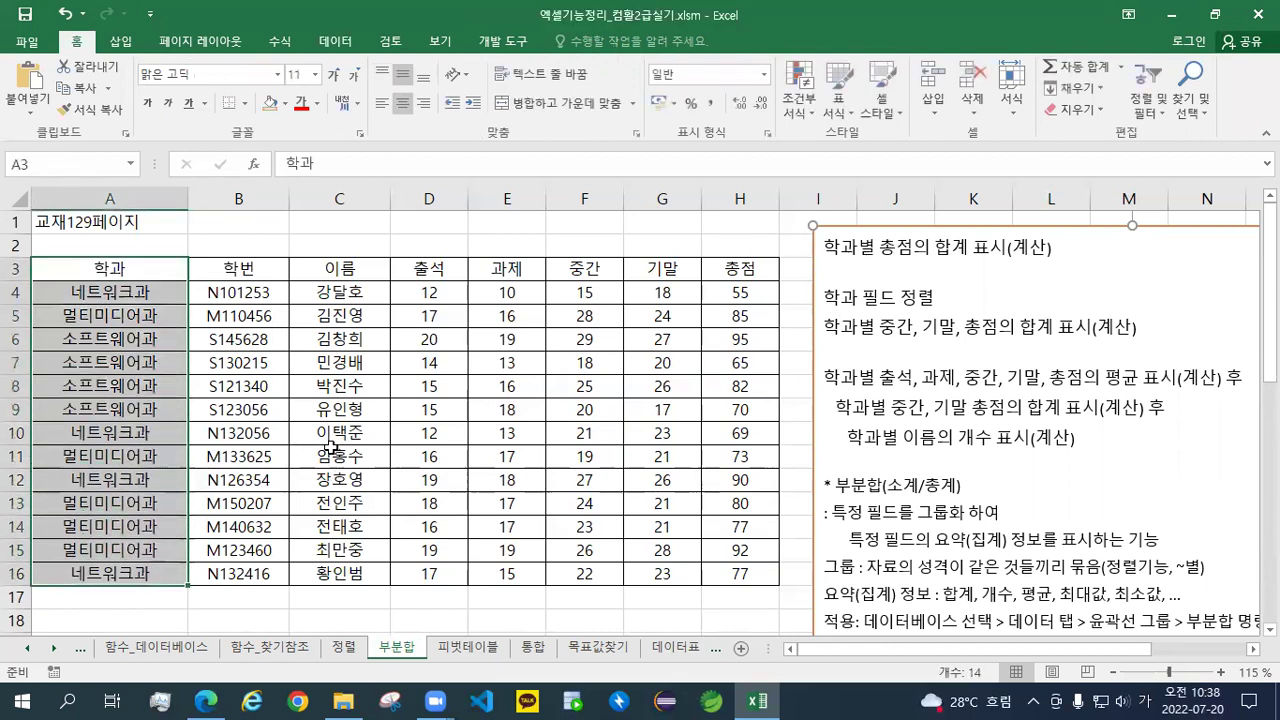
pyautogui.click(336, 479)
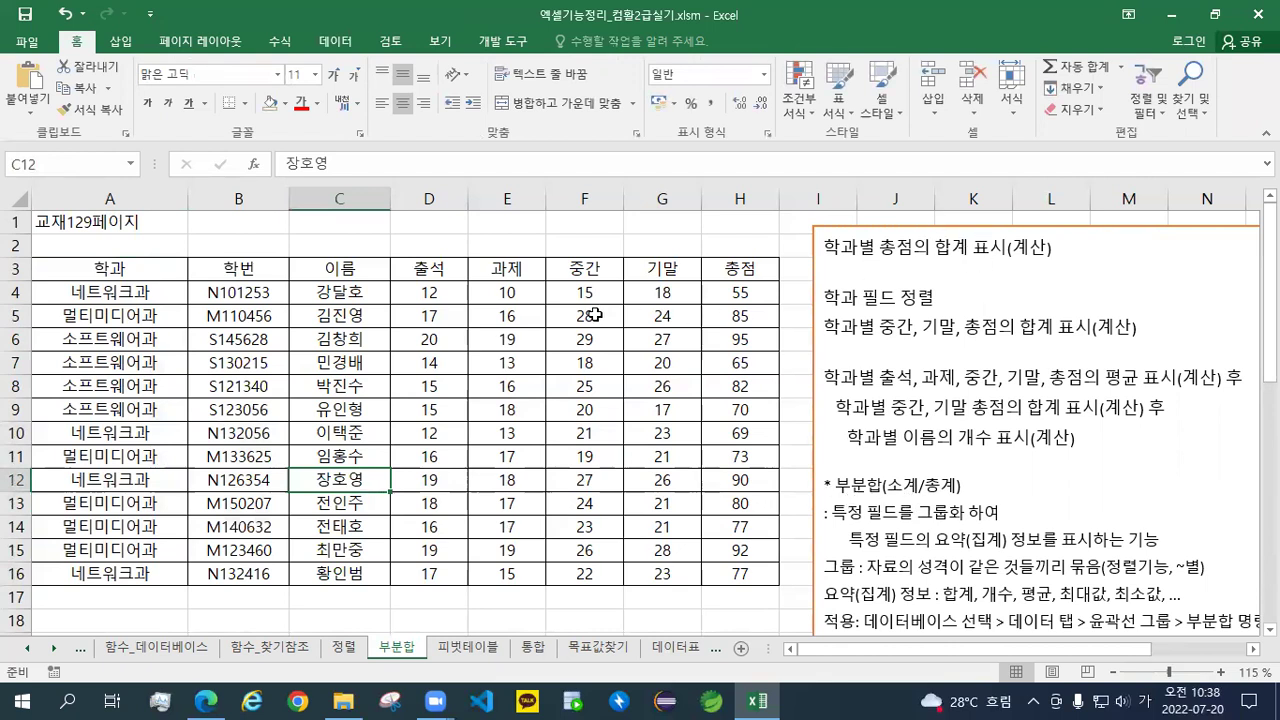
pyautogui.moveTo(165, 270); pyautogui.dragTo(750, 575)
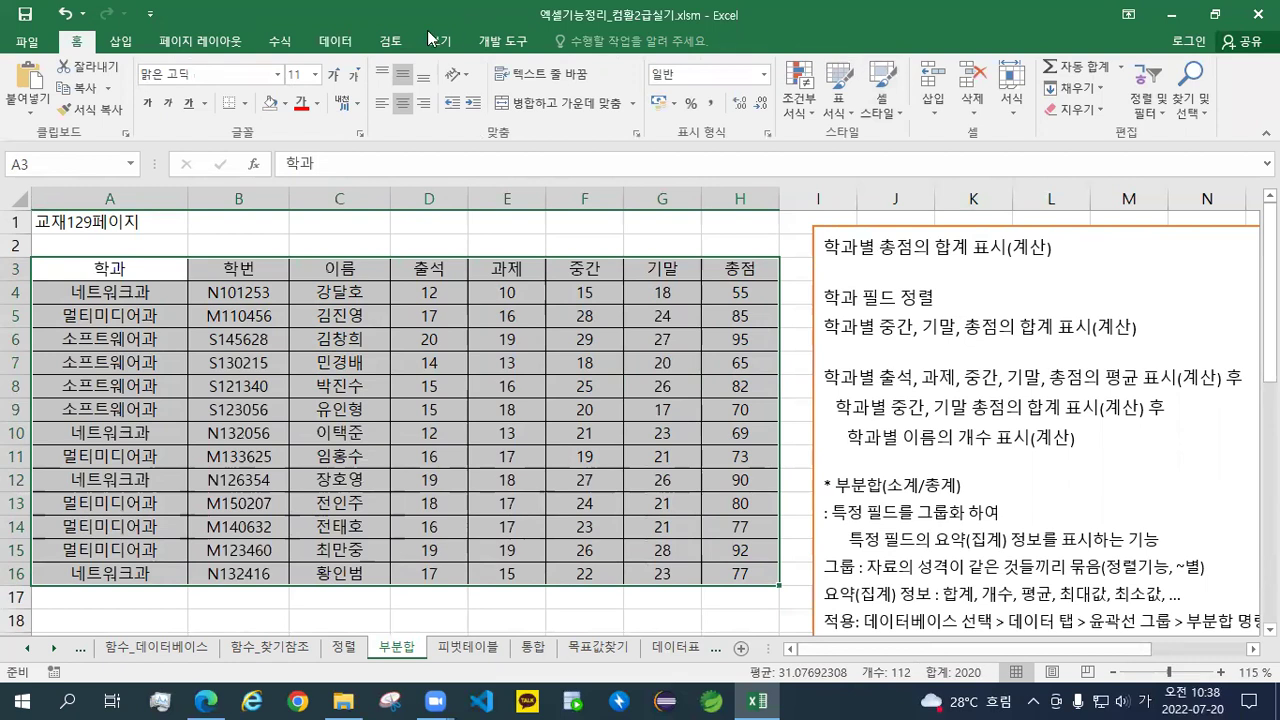
pyautogui.click(336, 42)
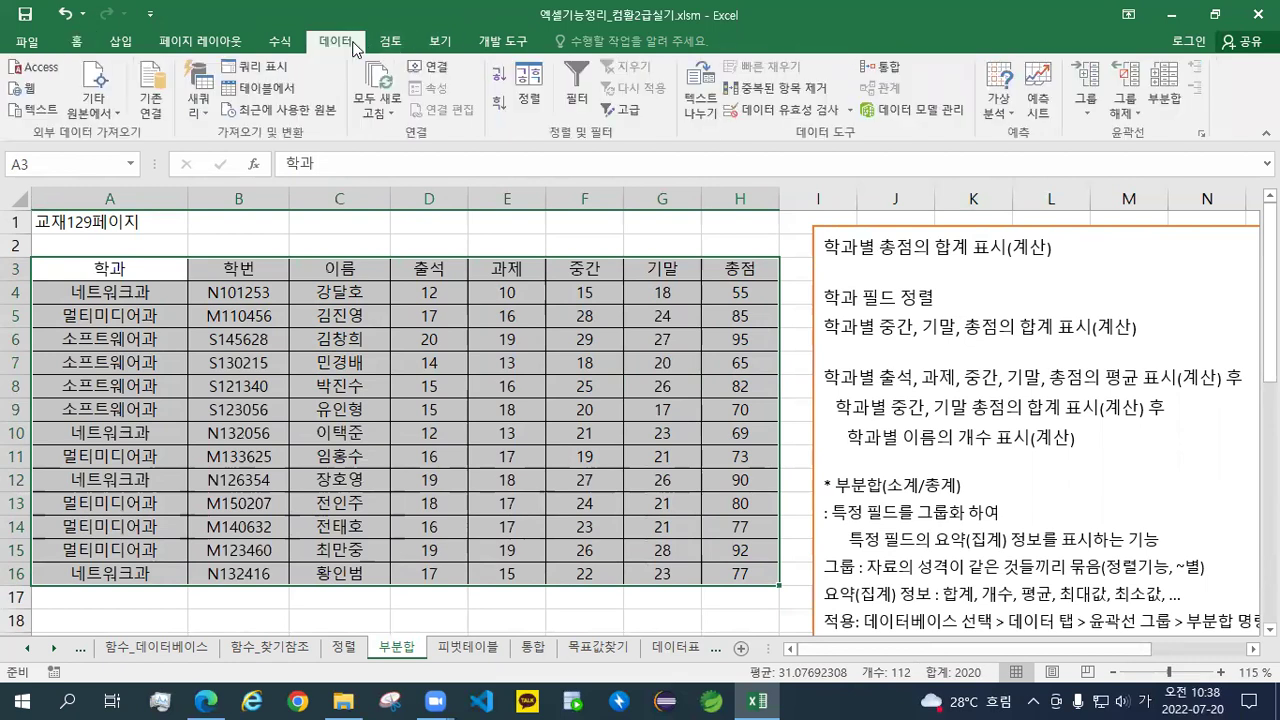
pyautogui.click(1158, 97)
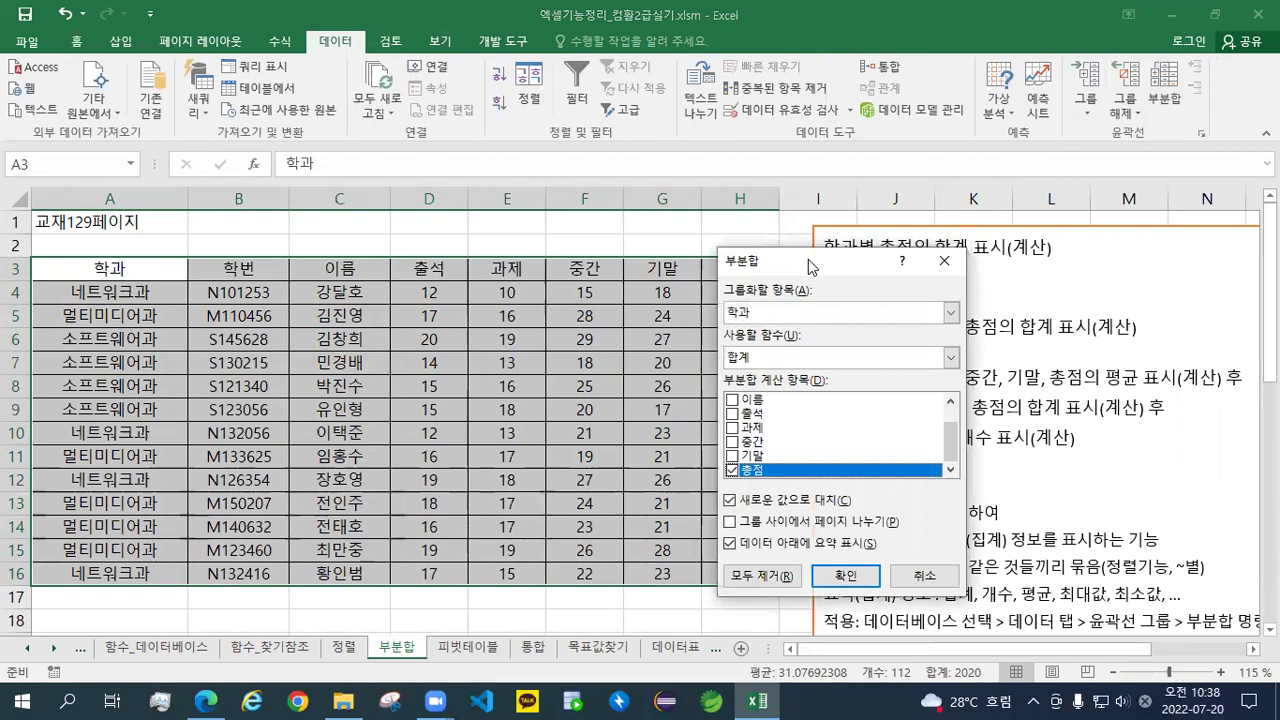
pyautogui.moveTo(808, 259); pyautogui.dragTo(880, 281)
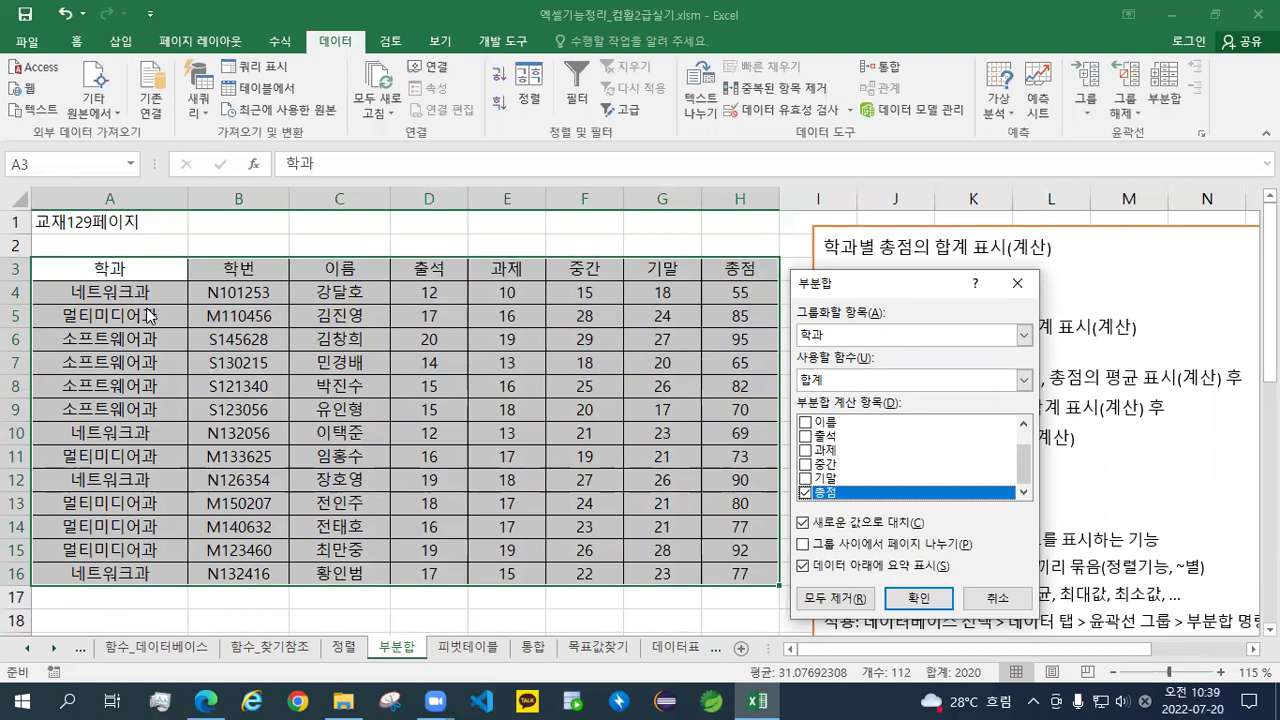
# Examine the available grouping fields and summary functions in the subtotal settings, keeping 학과 and 합계
pyautogui.click(852, 332)
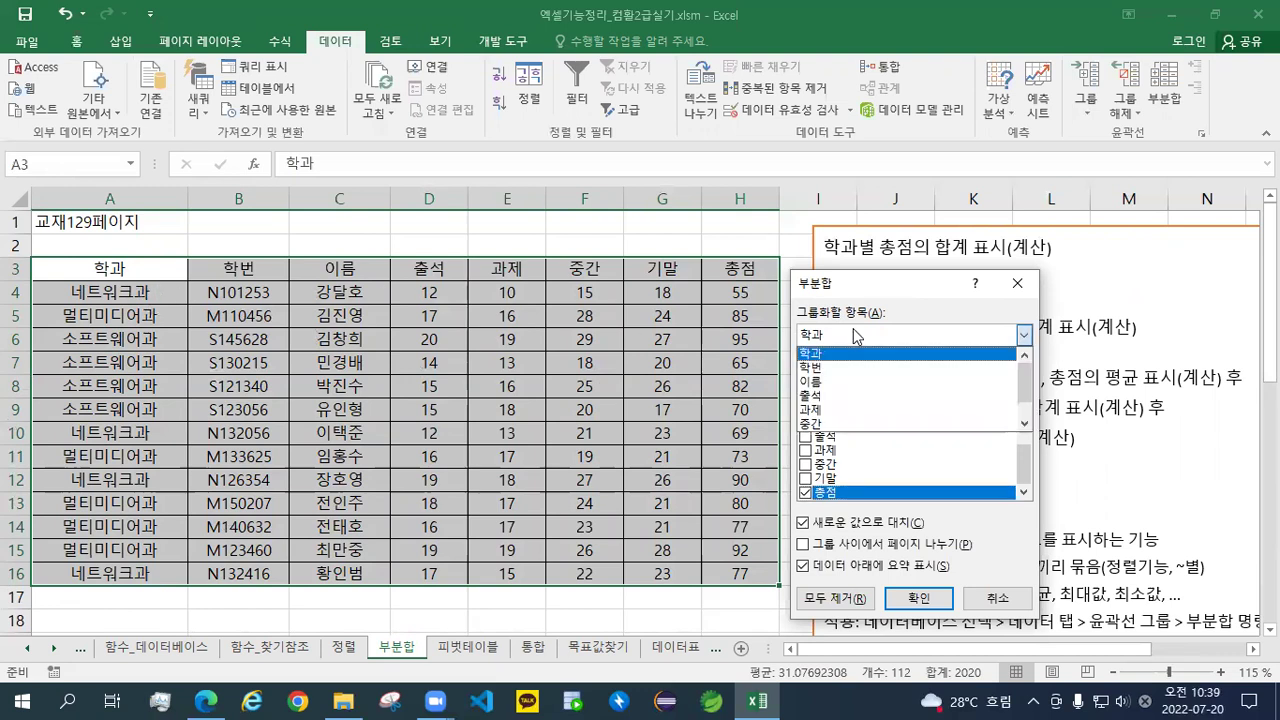
pyautogui.click(853, 330)
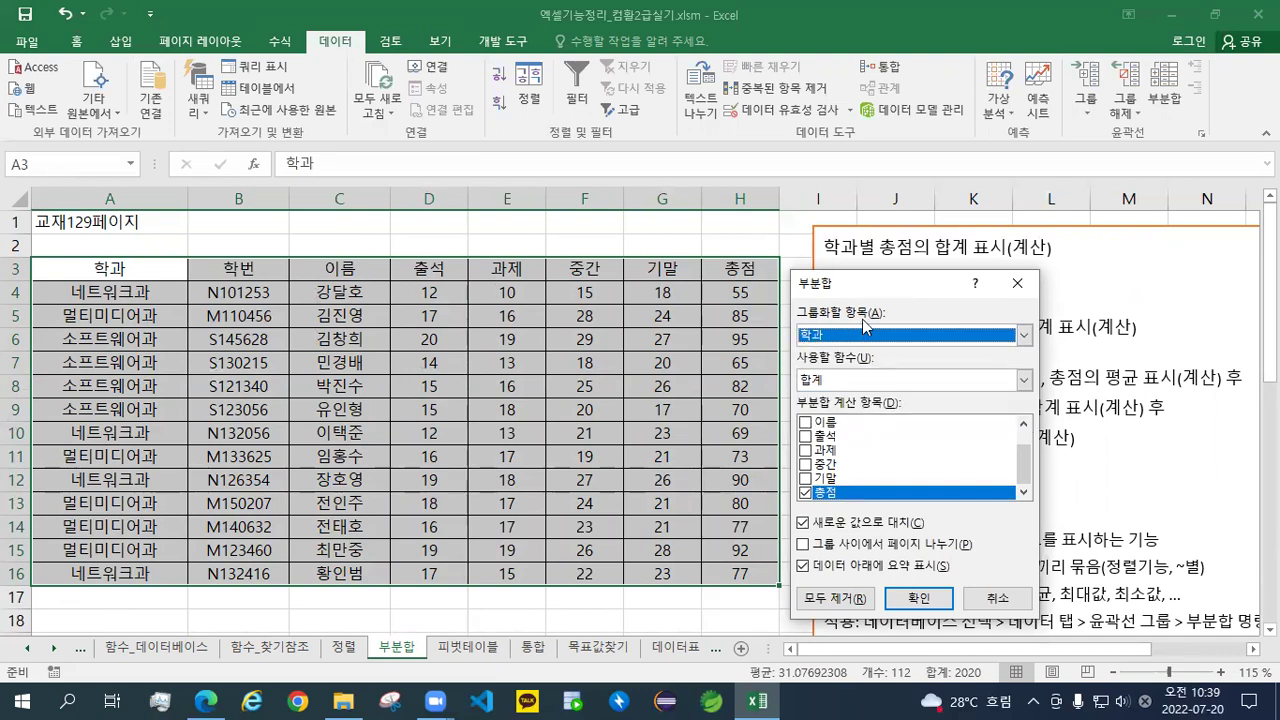
pyautogui.click(825, 386)
pyautogui.click(825, 386)
pyautogui.click(825, 386)
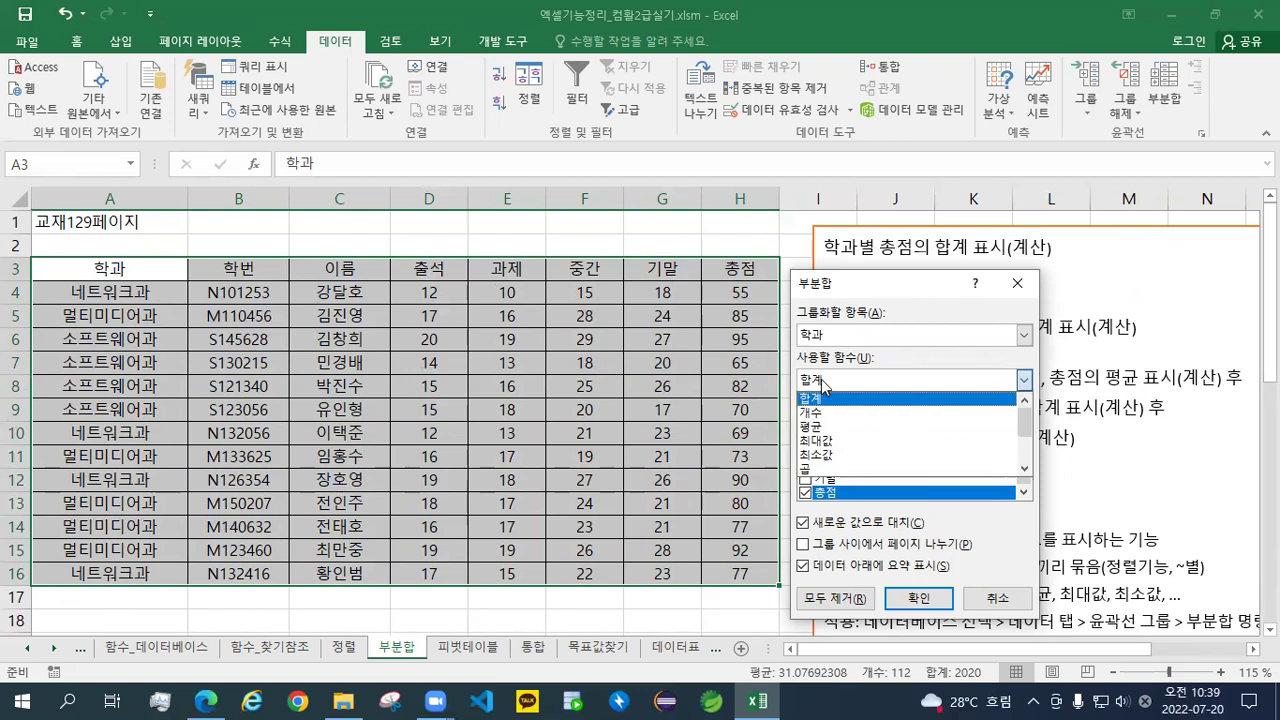
pyautogui.click(825, 386)
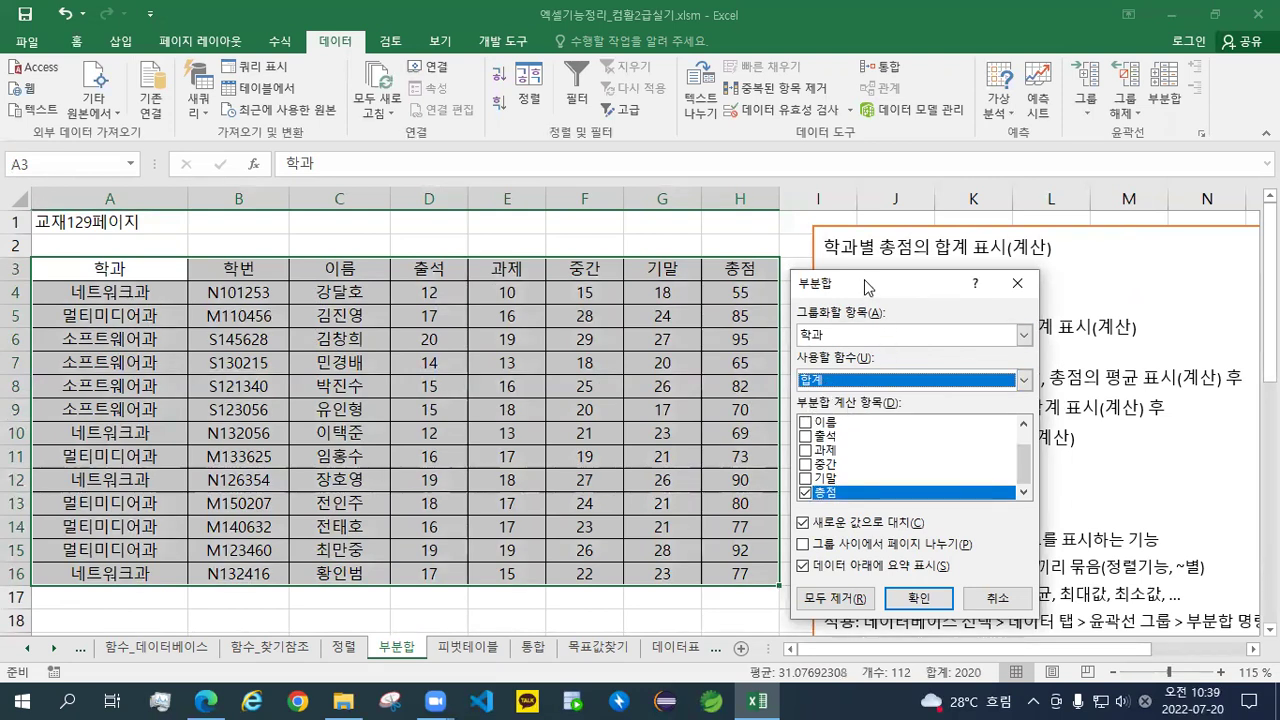
pyautogui.moveTo(881, 281); pyautogui.dragTo(674, 328)
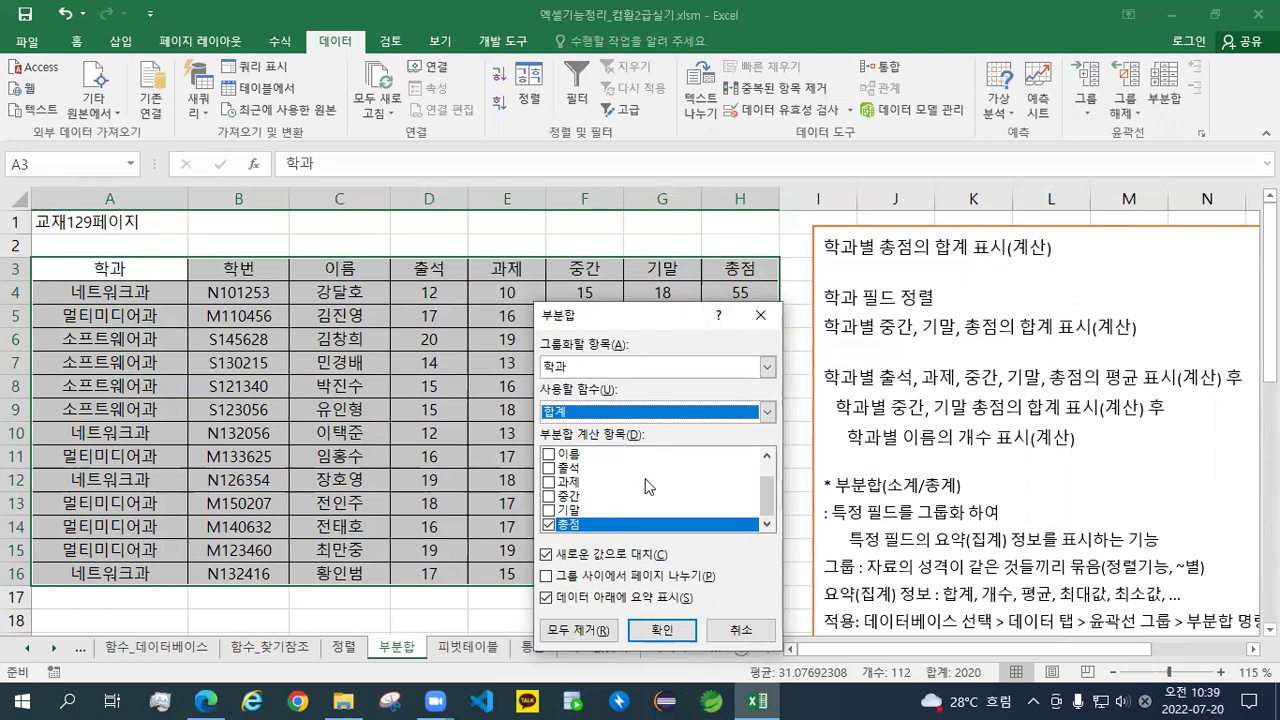
pyautogui.moveTo(662, 316); pyautogui.dragTo(931, 279)
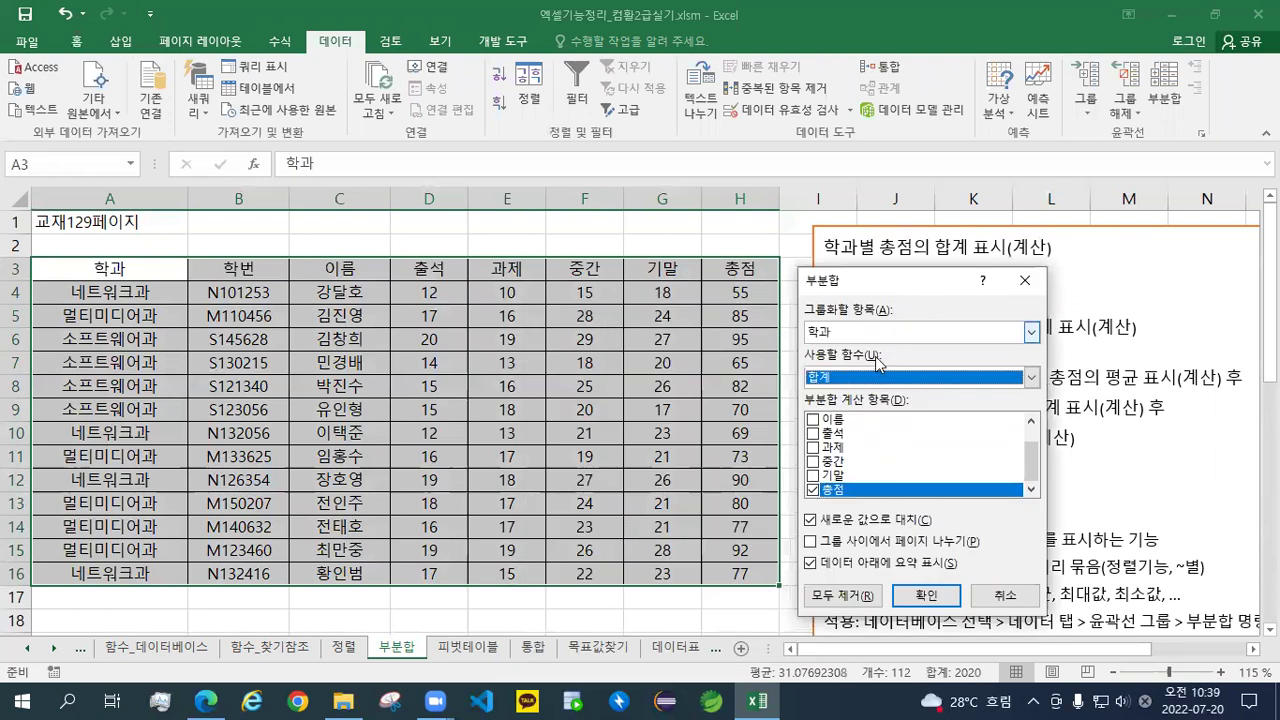
# Try adding 과제, 중간 and 기말 to the fields calculated by the subtotal
pyautogui.click(812, 476)
pyautogui.click(812, 462)
pyautogui.click(812, 447)
pyautogui.click(820, 462)
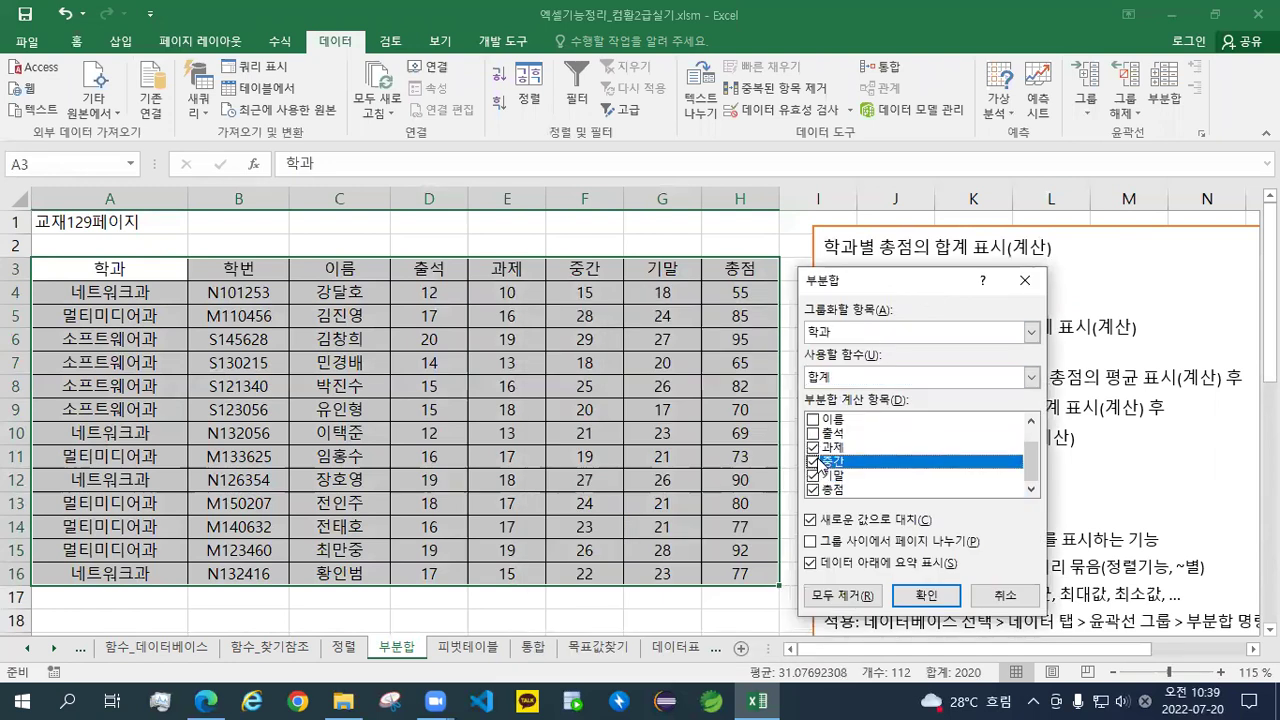
# Clear 기말, 중간 and 과제 from the subtotal fields and apply the 합계 subtotals of 총점 grouped by 학과
pyautogui.click(812, 476)
pyautogui.click(812, 462)
pyautogui.click(812, 447)
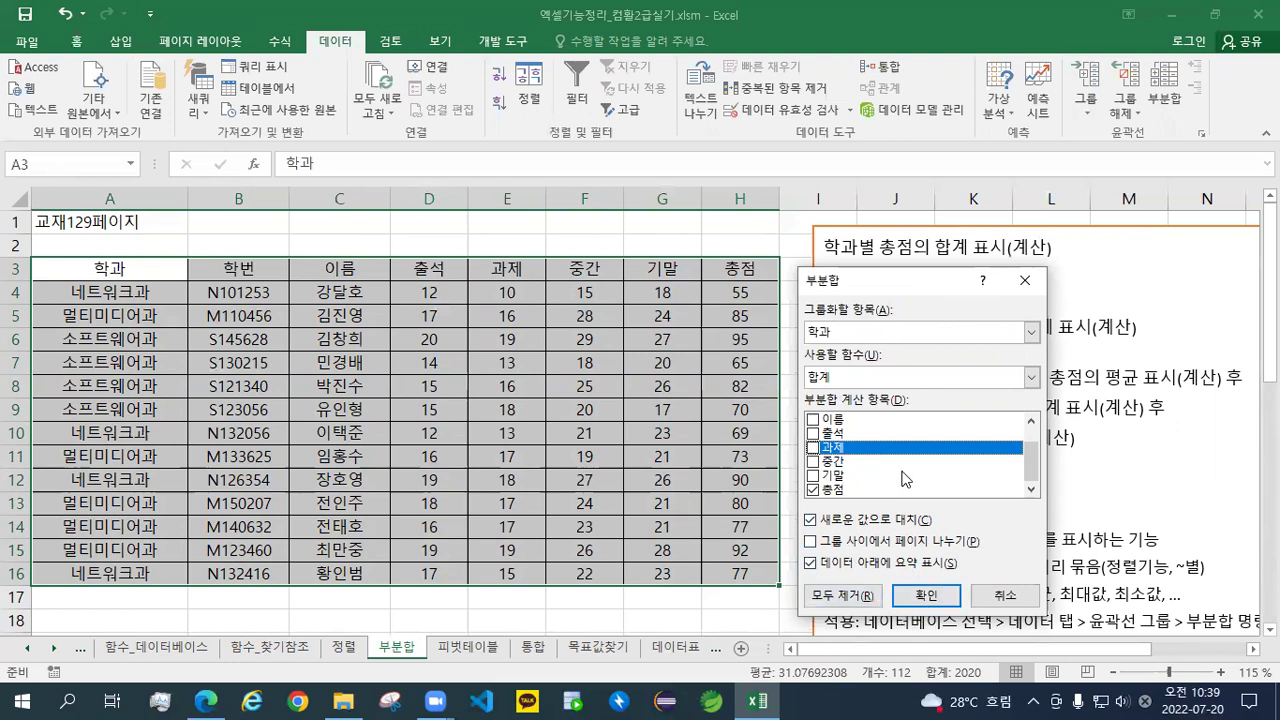
pyautogui.click(927, 596)
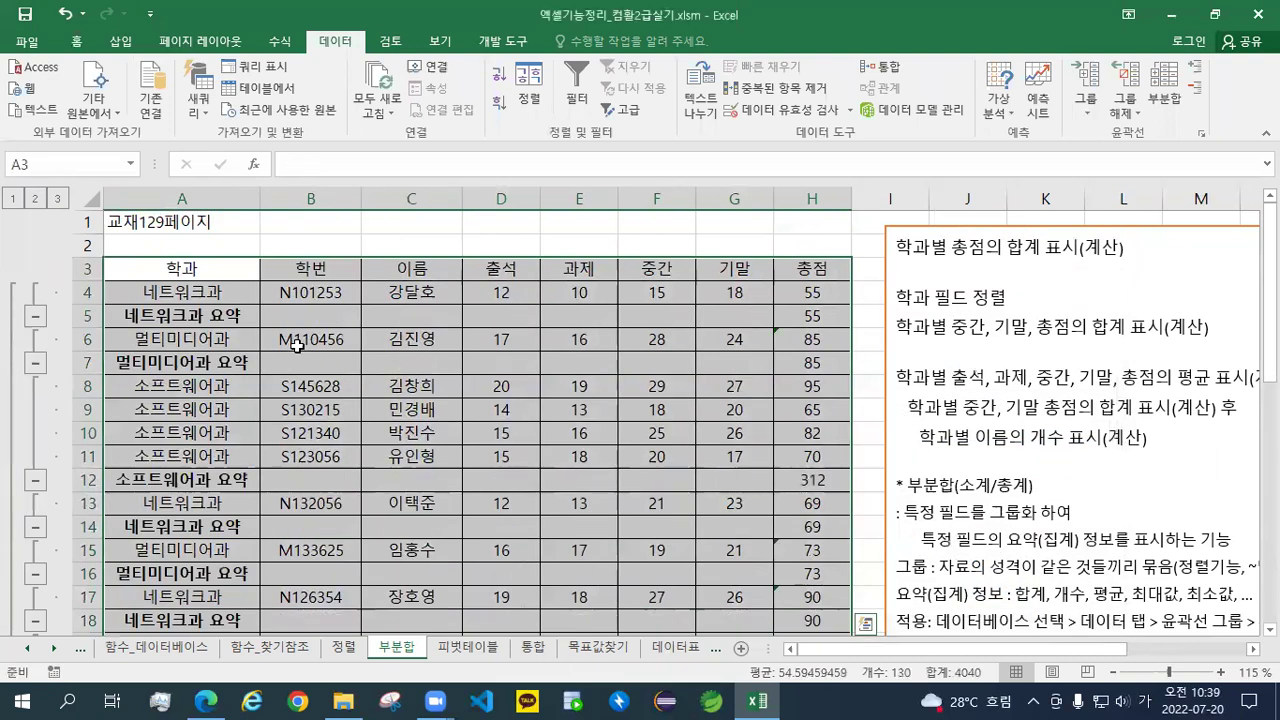
# Examine how the subtotalled table groups the 학과 records and where its 요약 rows fall, down to 총합계
pyautogui.click(226, 292)
pyautogui.click(215, 339)
pyautogui.moveTo(215, 385); pyautogui.dragTo(218, 463)
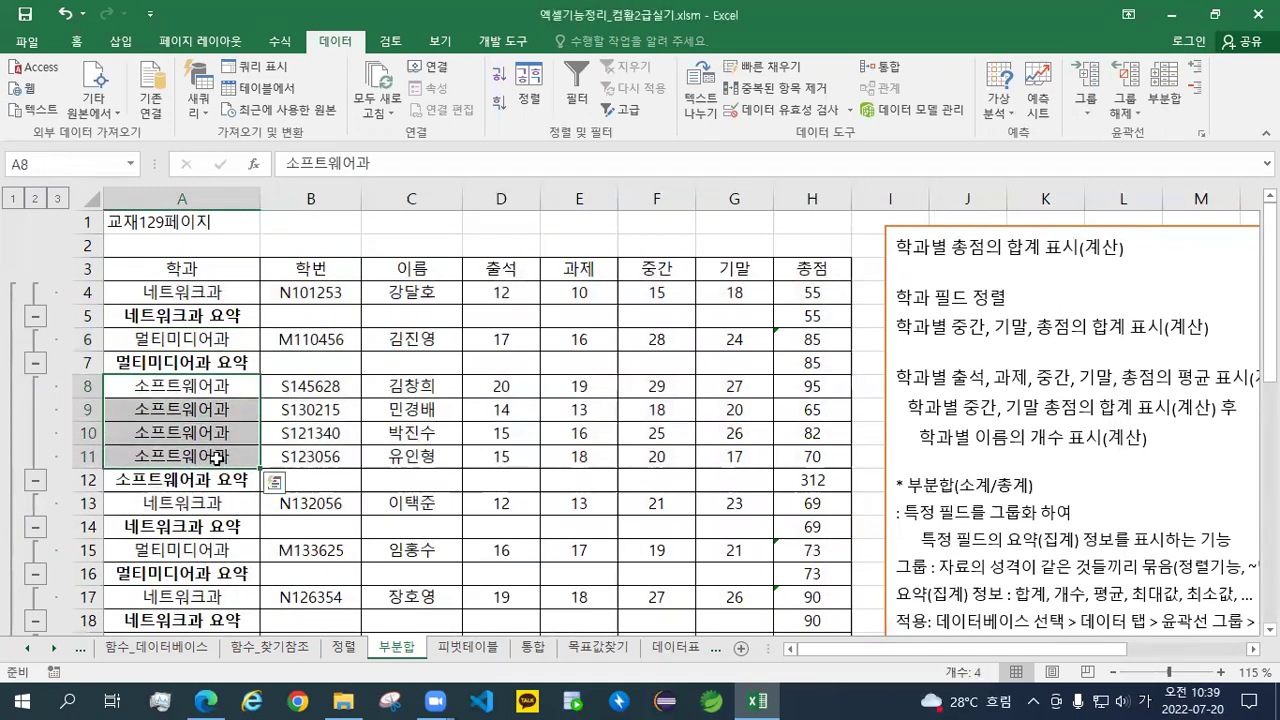
pyautogui.scroll(-2, 217, 457)
pyautogui.click(216, 457)
pyautogui.scroll(-1, 215, 457)
pyautogui.scroll(-2, 215, 457)
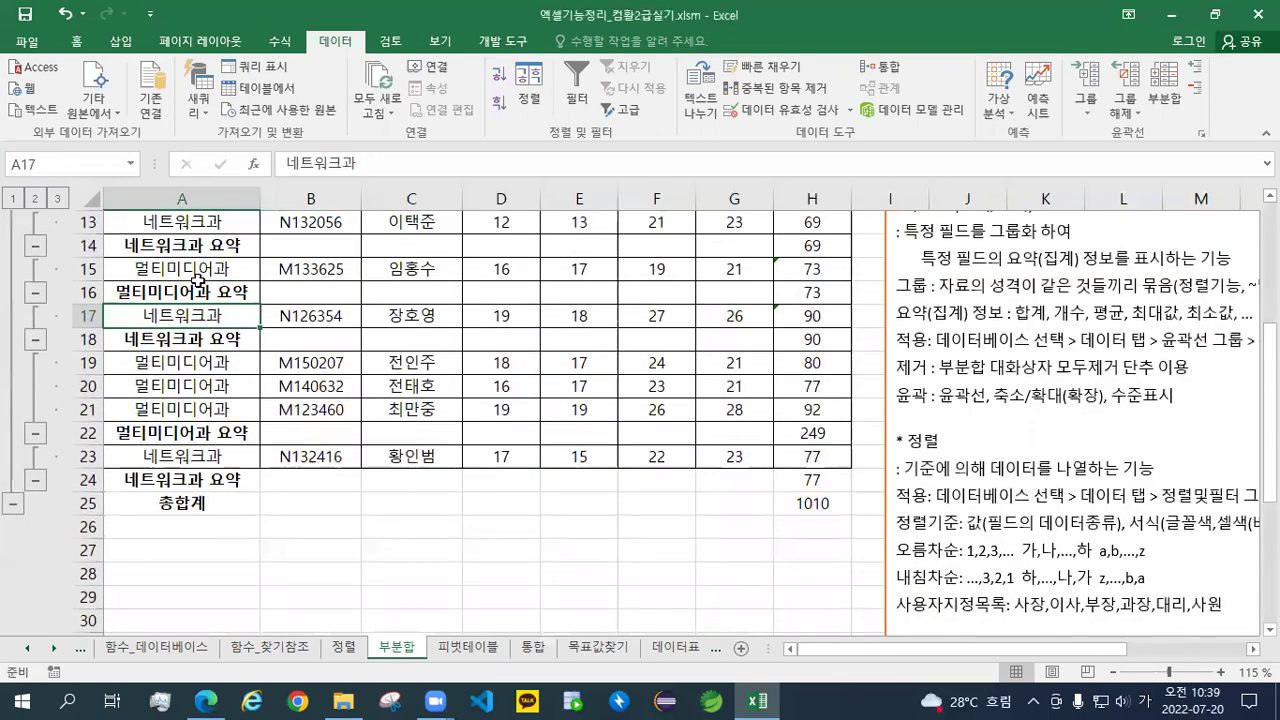
pyautogui.click(206, 252)
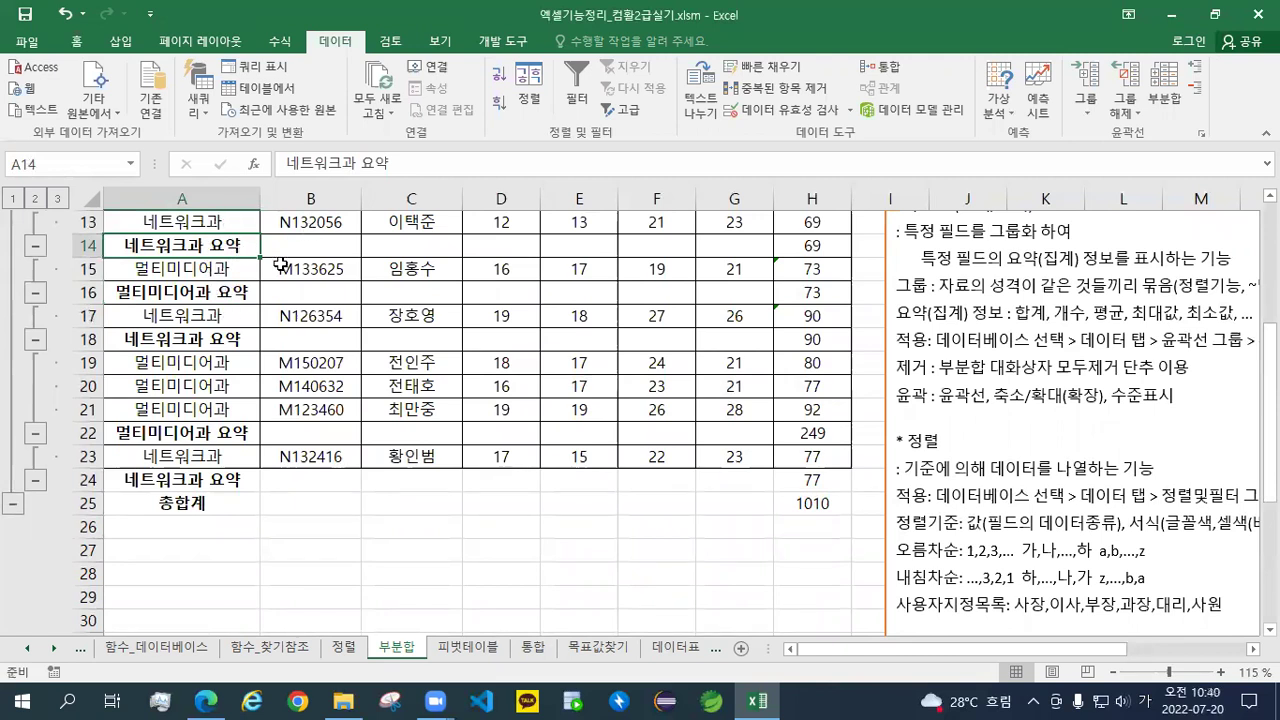
pyautogui.click(224, 289)
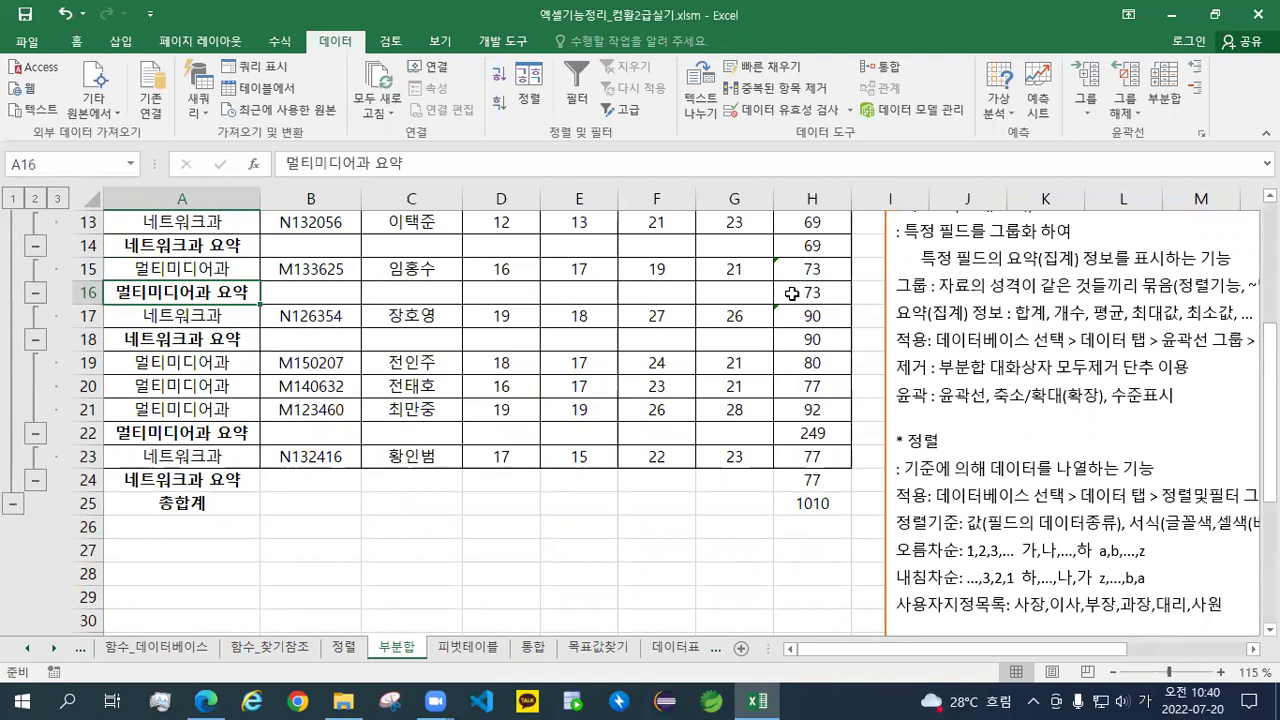
pyautogui.click(232, 242)
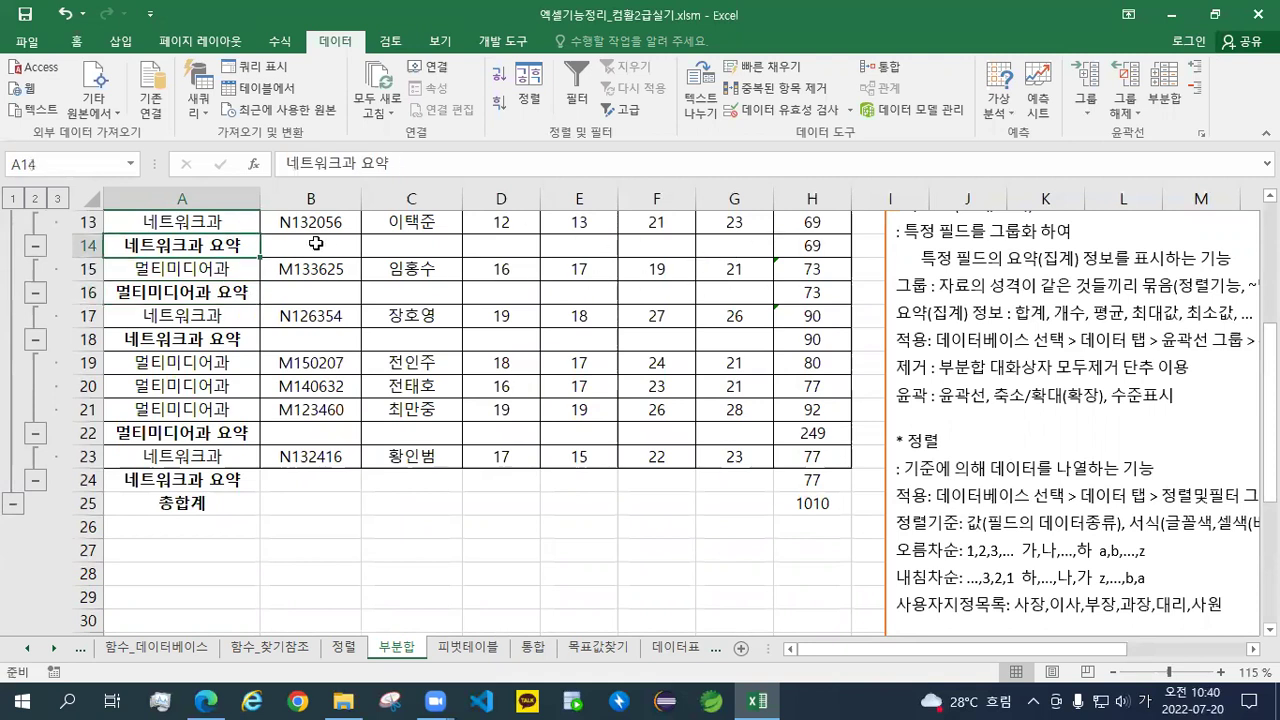
pyautogui.click(240, 341)
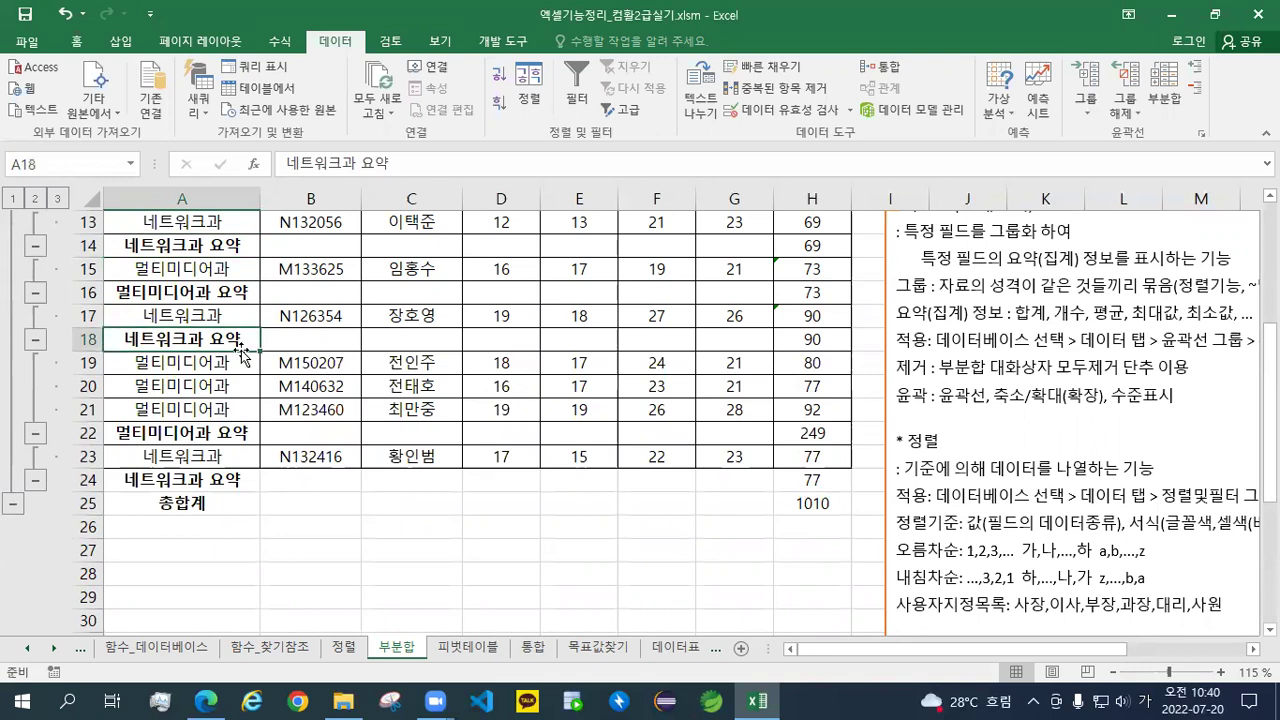
pyautogui.click(230, 436)
pyautogui.scroll(4, 230, 438)
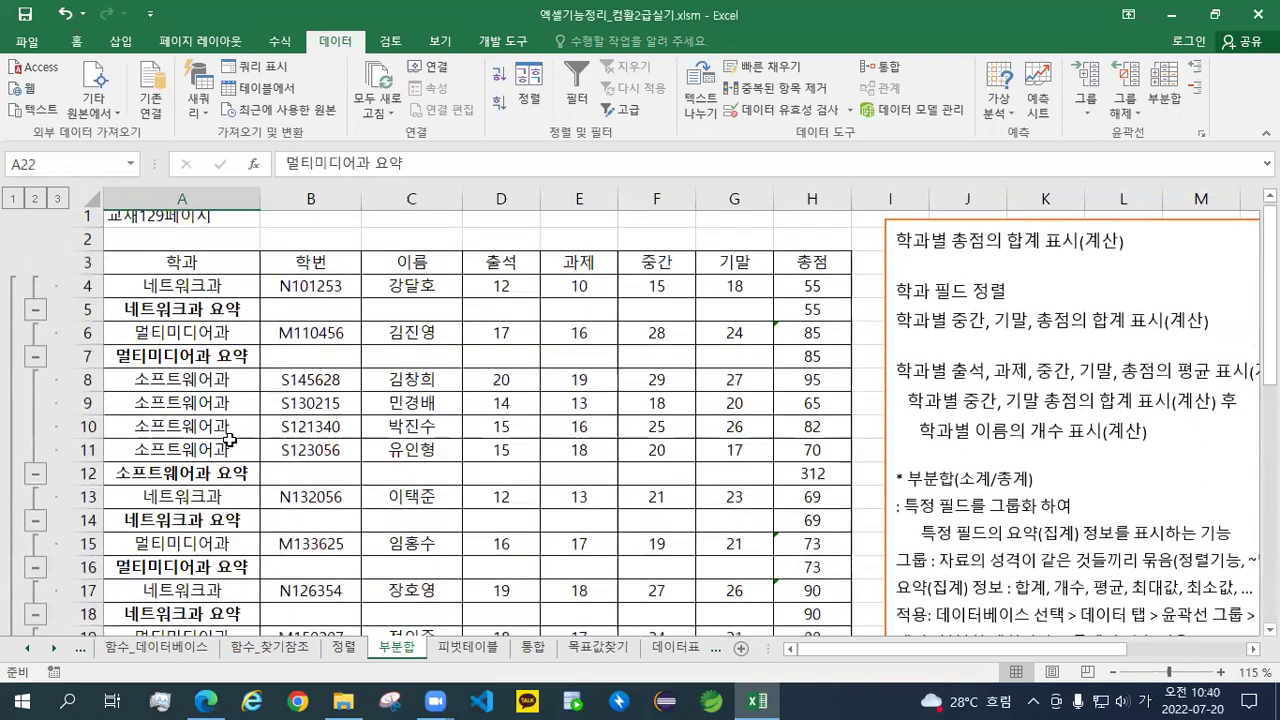
pyautogui.scroll(-1, 230, 438)
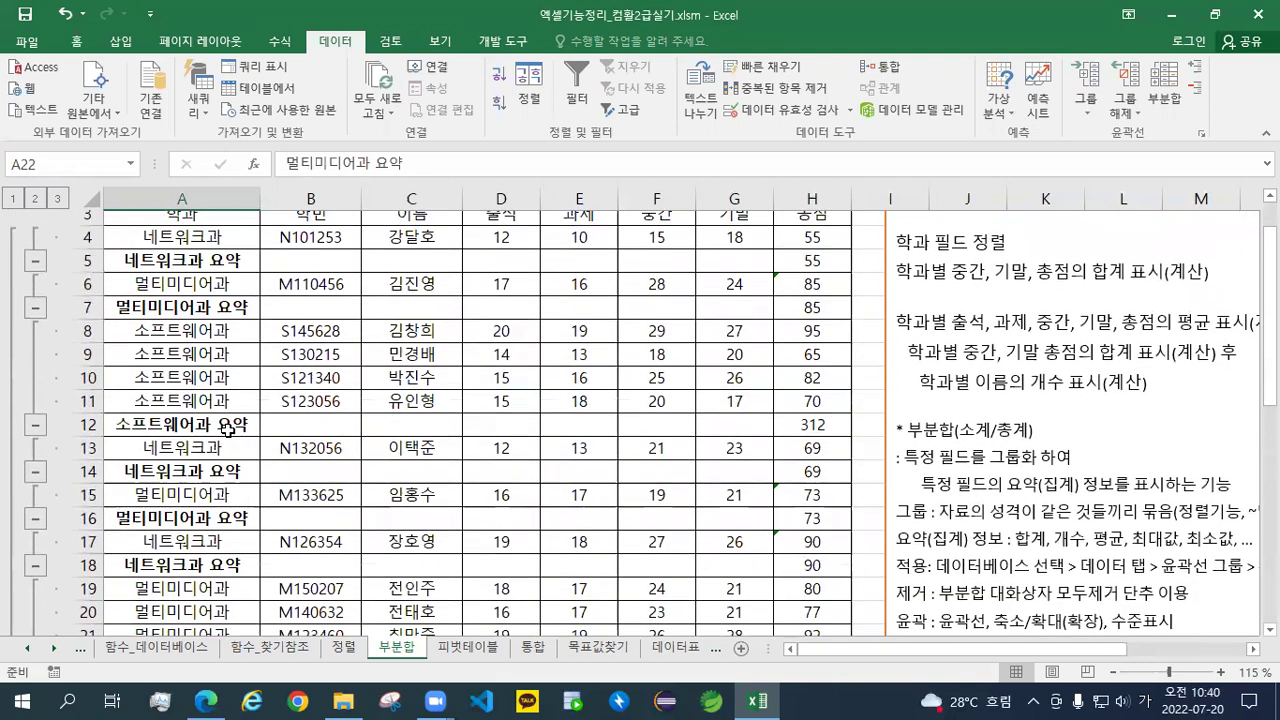
pyautogui.scroll(1, 228, 429)
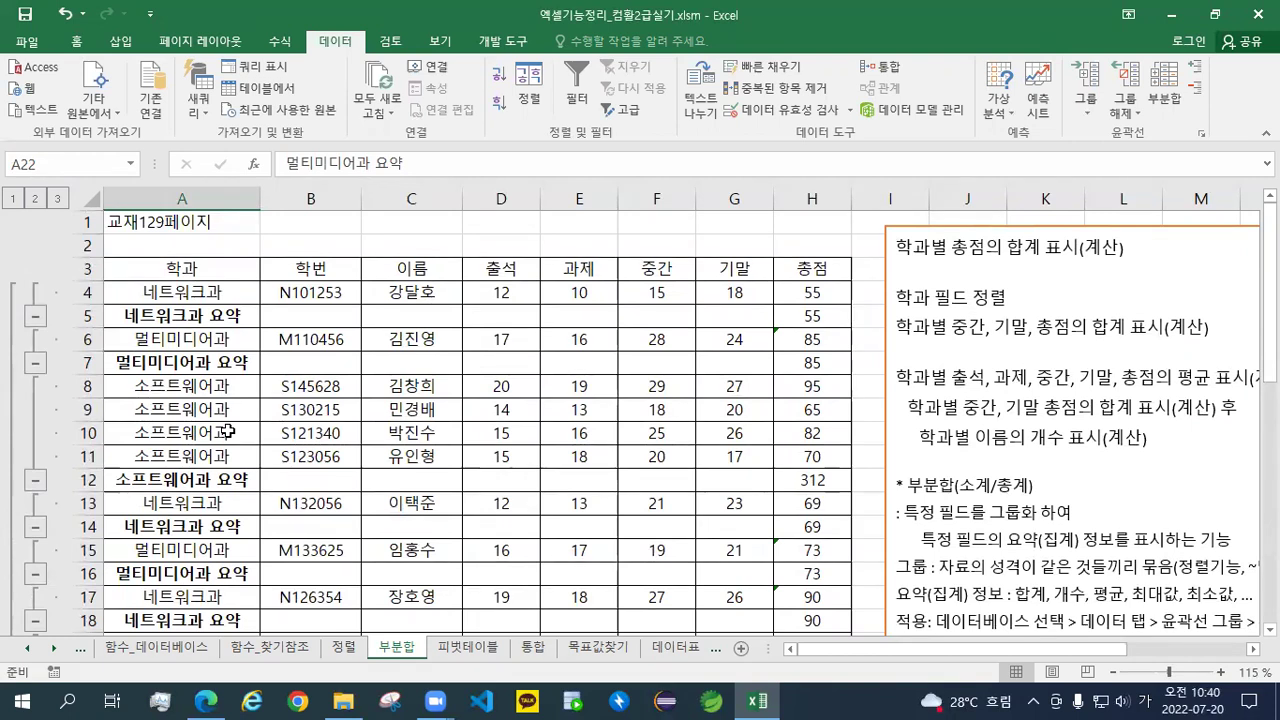
pyautogui.scroll(-1, 228, 431)
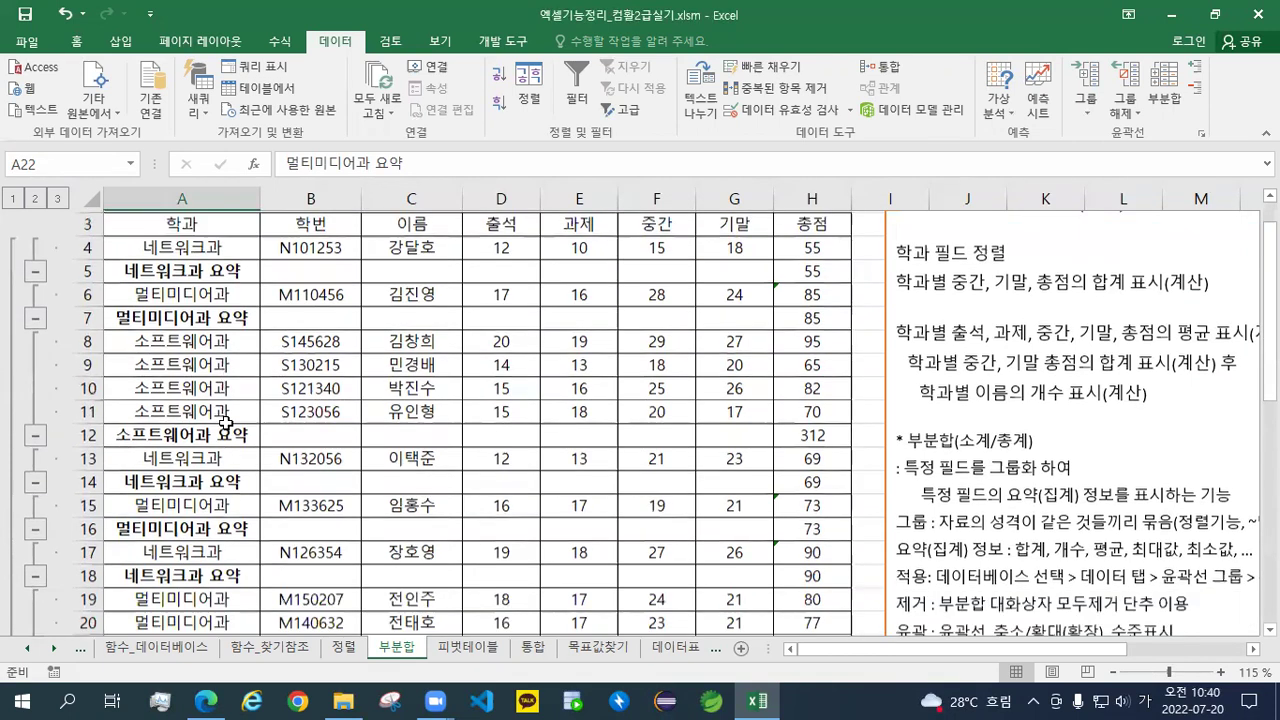
pyautogui.scroll(-1, 228, 422)
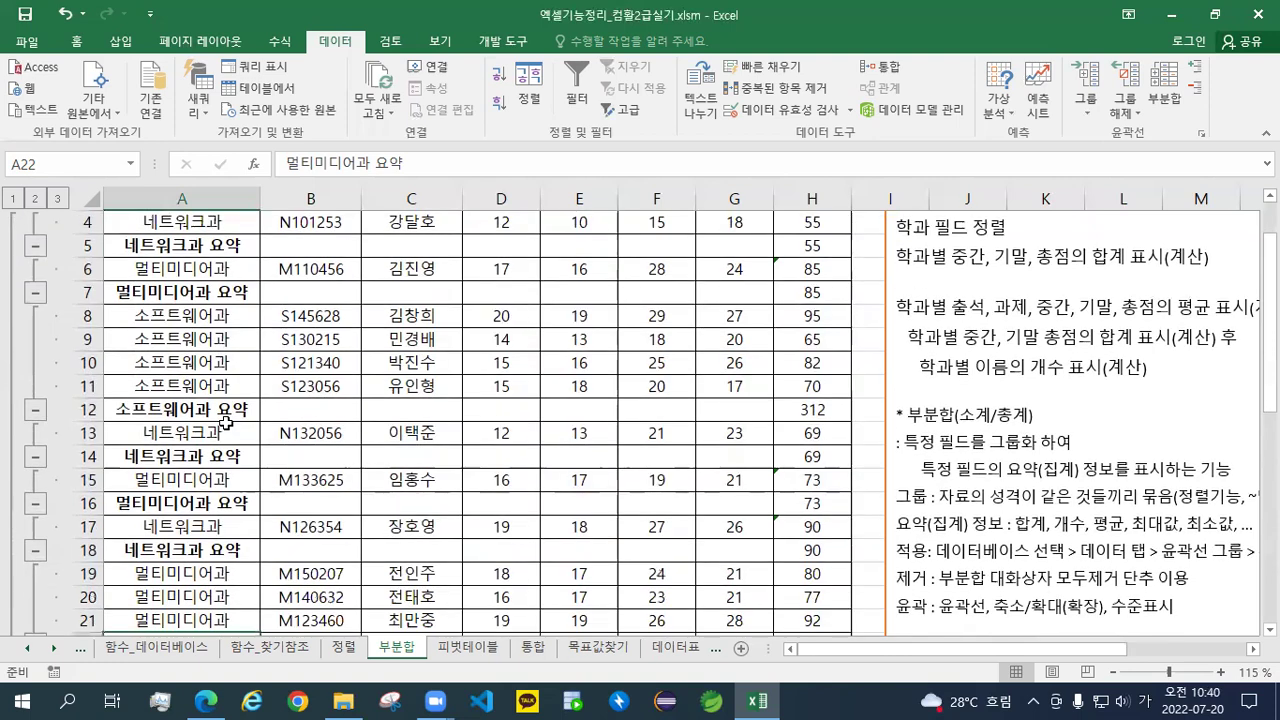
pyautogui.scroll(1, 228, 422)
pyautogui.scroll(-2, 228, 422)
pyautogui.scroll(3, 227, 422)
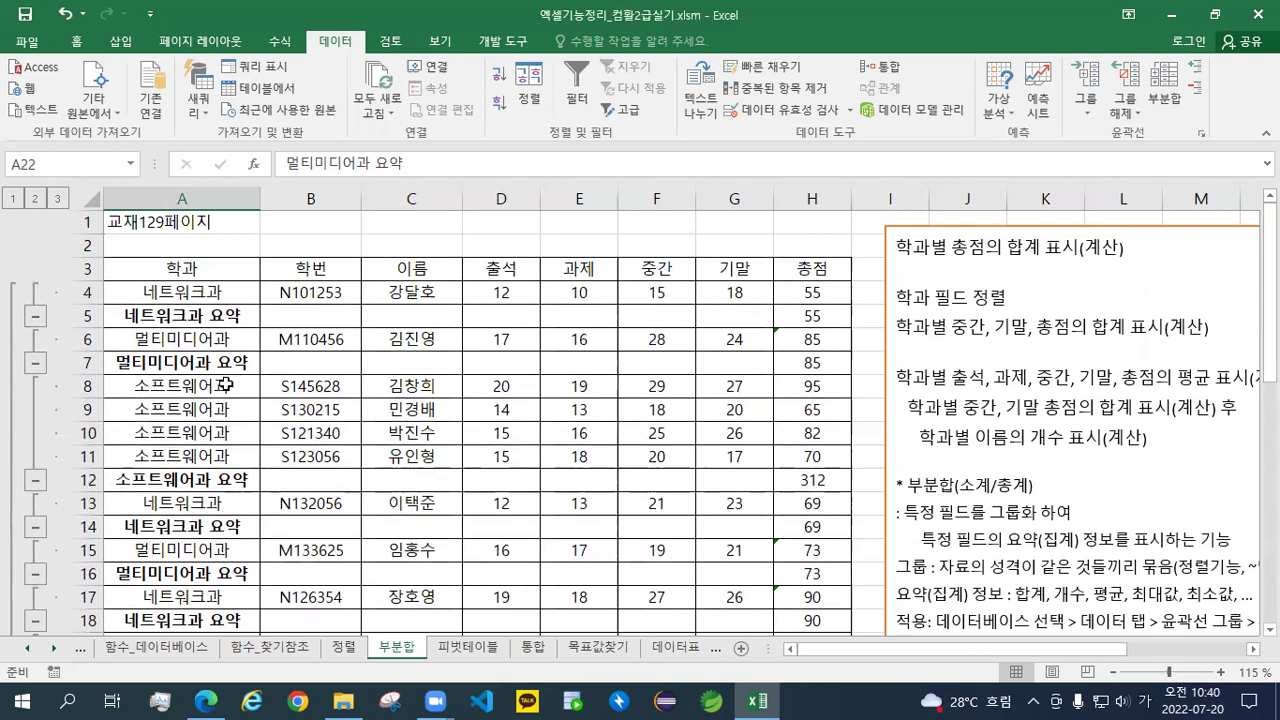
# Select the whole subtotalled table from the 학과 header through the 총합계 row and remove all its subtotals
pyautogui.click(207, 268)
pyautogui.moveTo(207, 268); pyautogui.dragTo(812, 597)
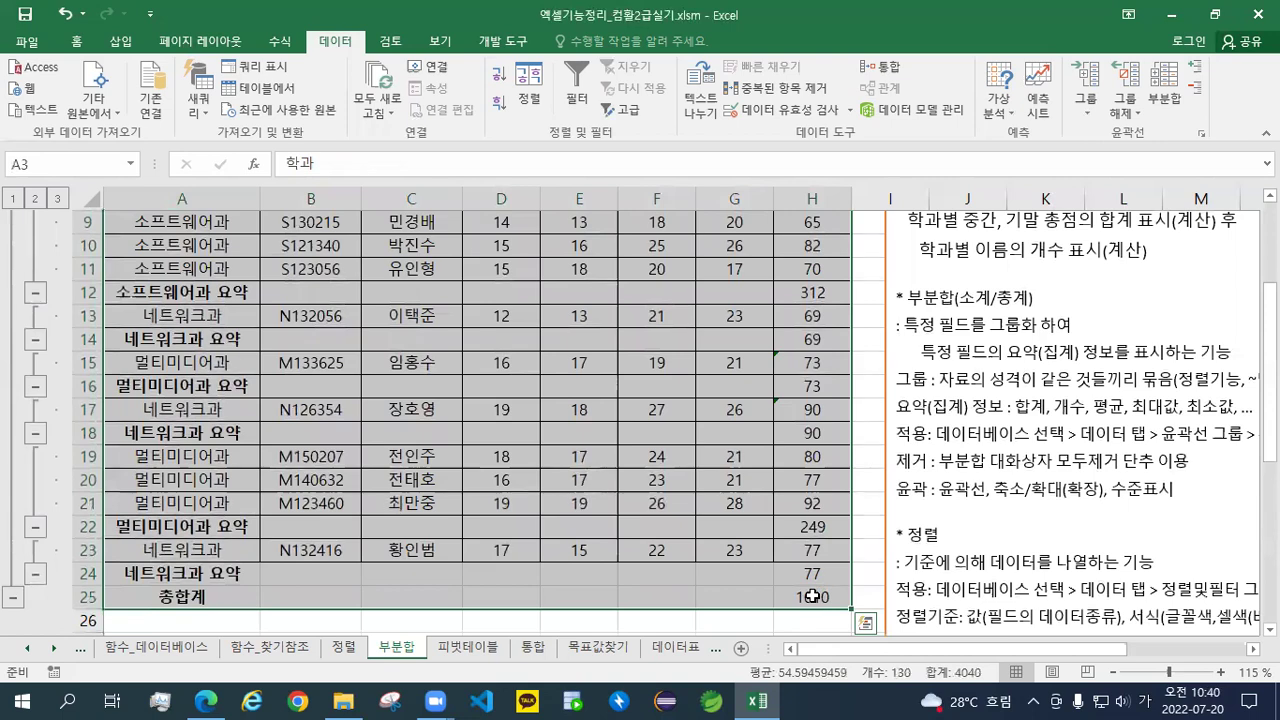
pyautogui.scroll(2, 565, 535)
pyautogui.scroll(1, 565, 535)
pyautogui.scroll(-4, 565, 535)
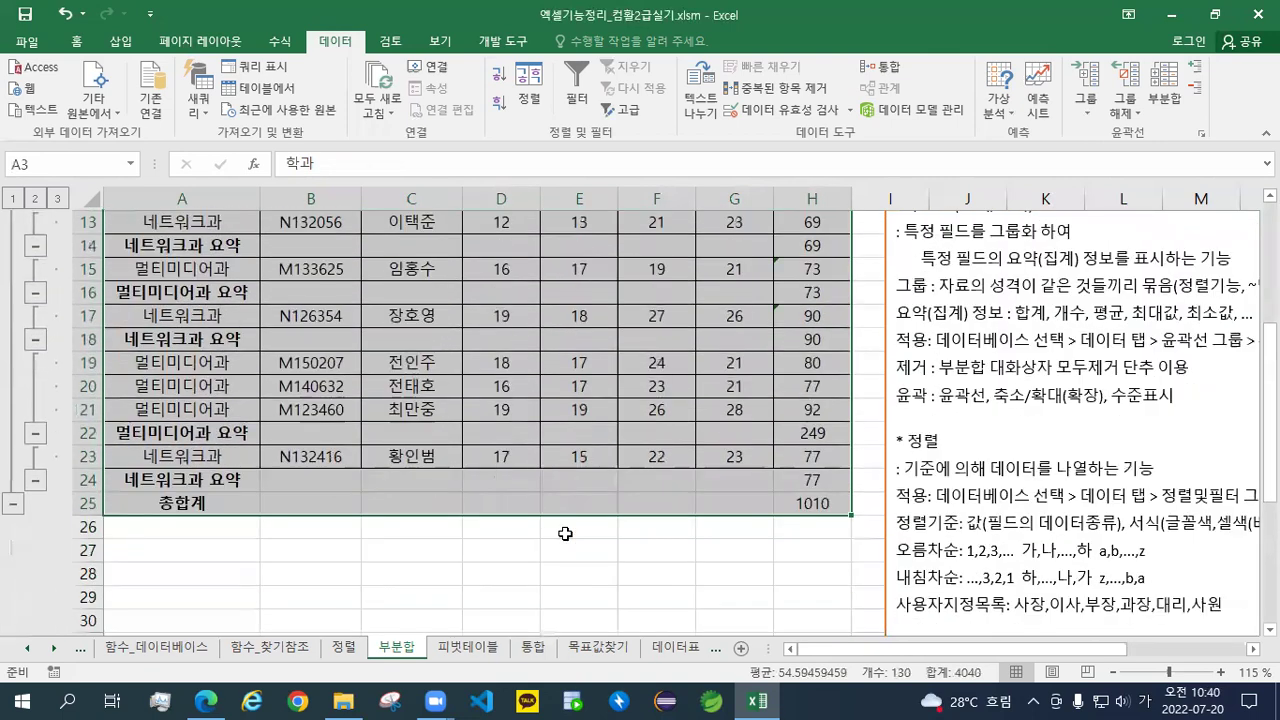
pyautogui.click(1160, 110)
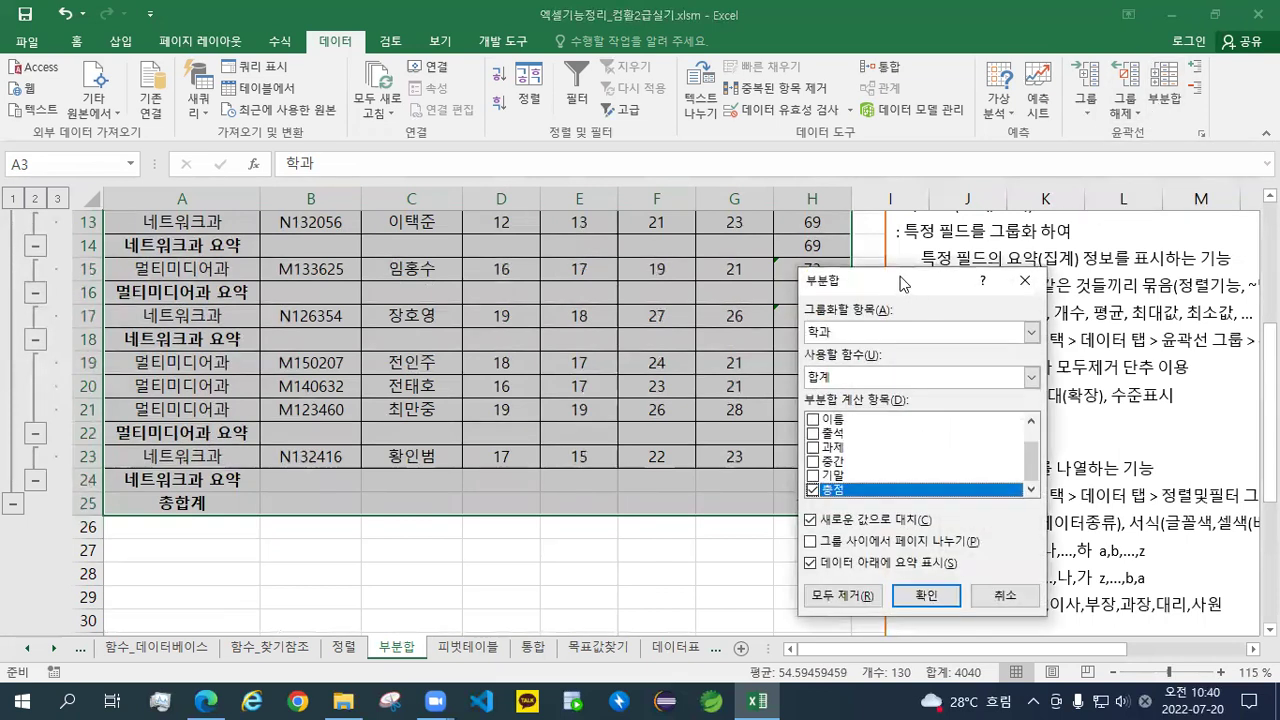
pyautogui.moveTo(903, 284); pyautogui.dragTo(620, 201)
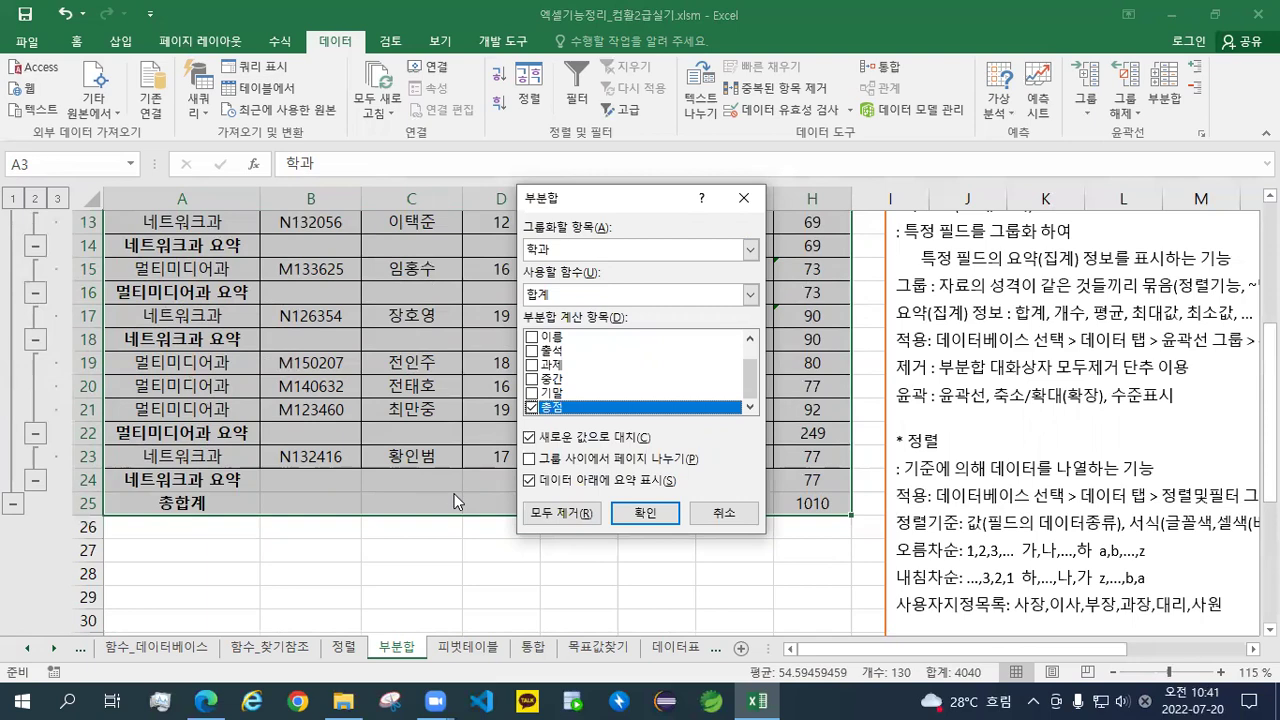
pyautogui.click(559, 514)
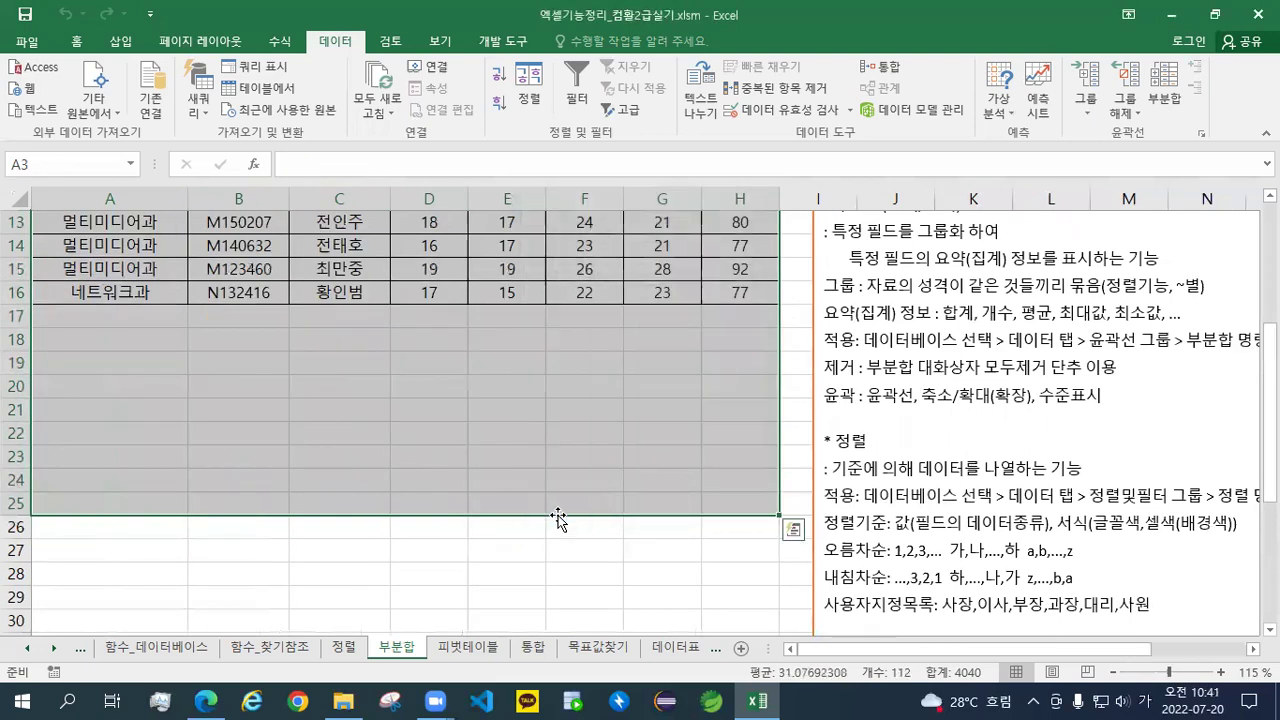
pyautogui.scroll(4, 559, 516)
pyautogui.click(559, 508)
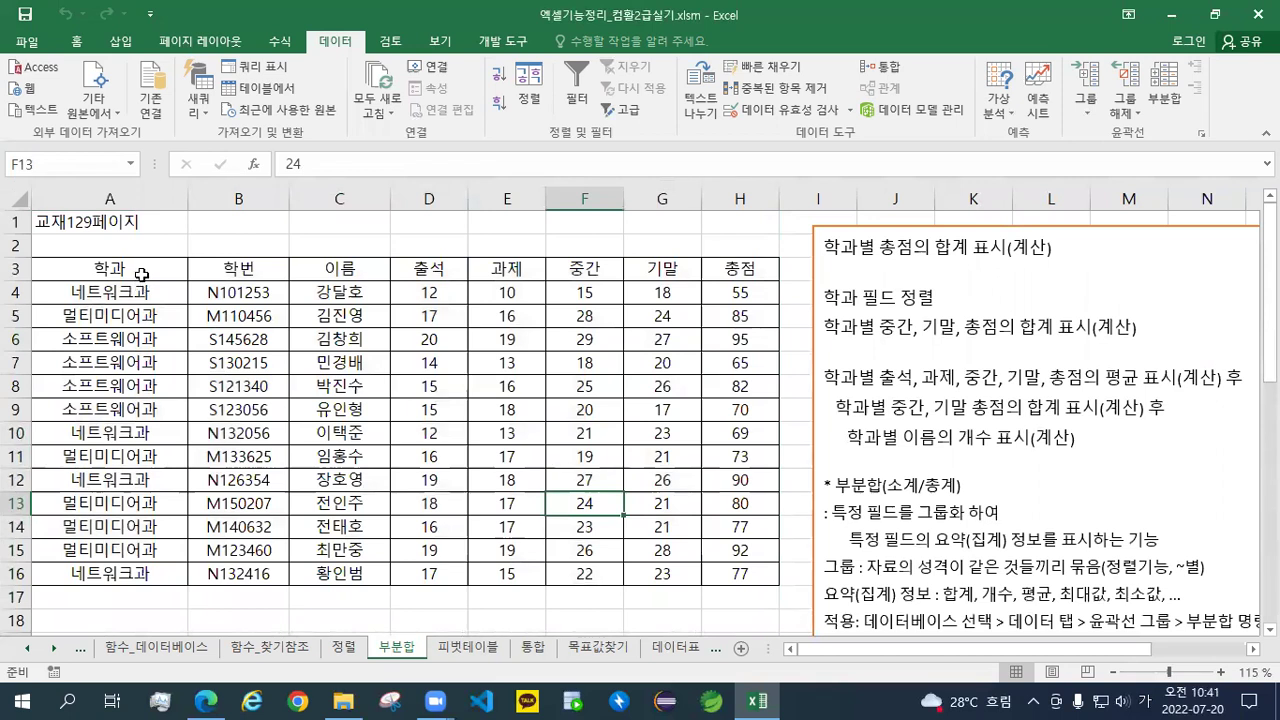
# Sort the score table A3:H16 by 학과 on cell values in ascending order (오름차순)
pyautogui.moveTo(146, 291); pyautogui.dragTo(152, 570)
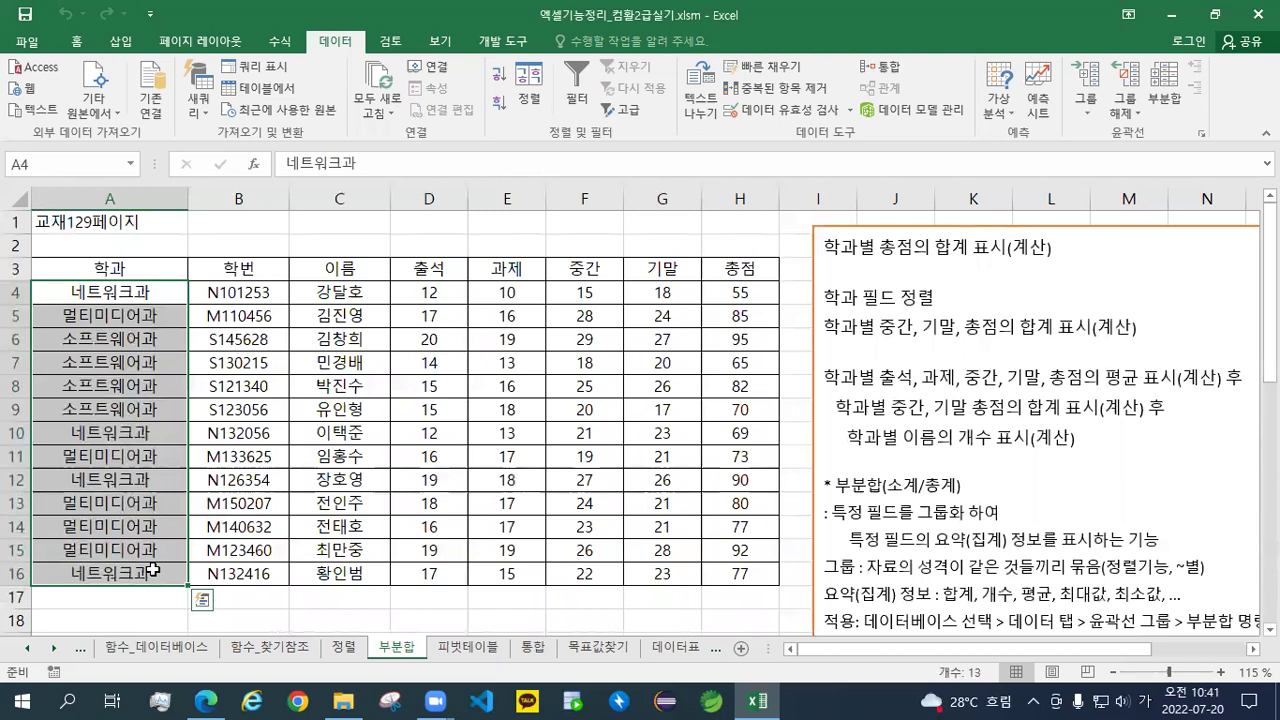
pyautogui.click(224, 518)
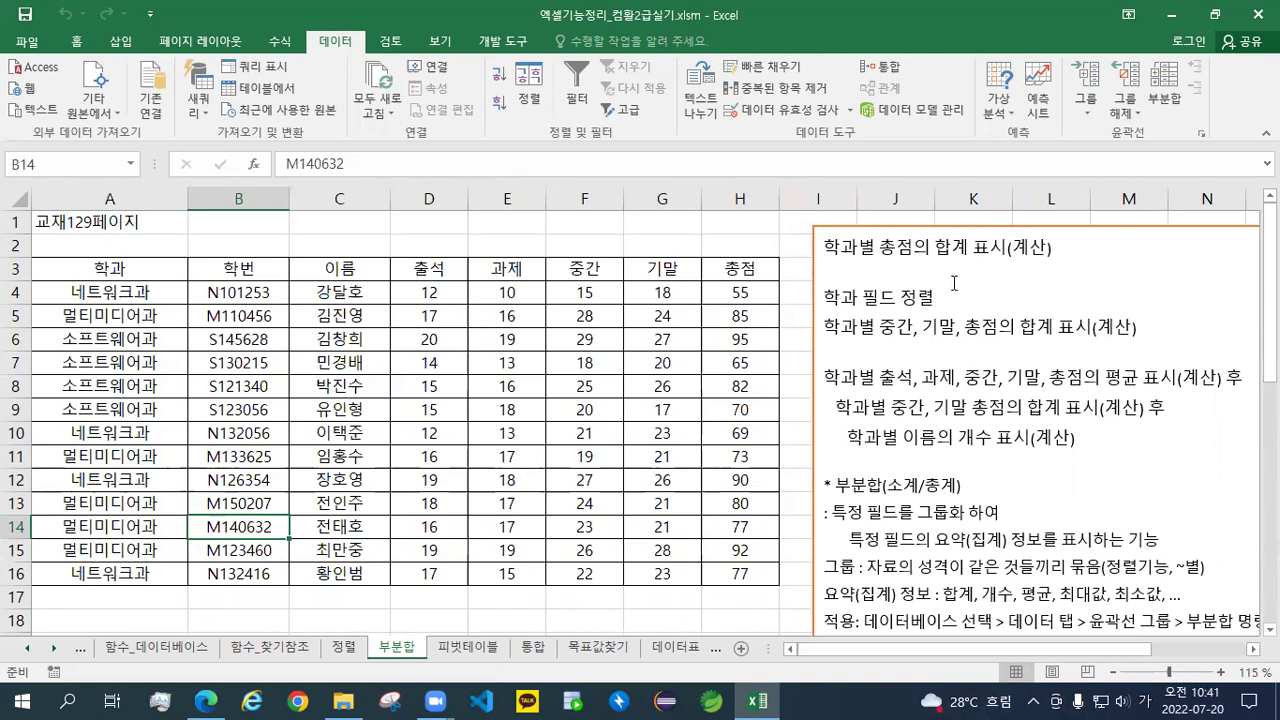
pyautogui.moveTo(163, 270); pyautogui.dragTo(740, 575)
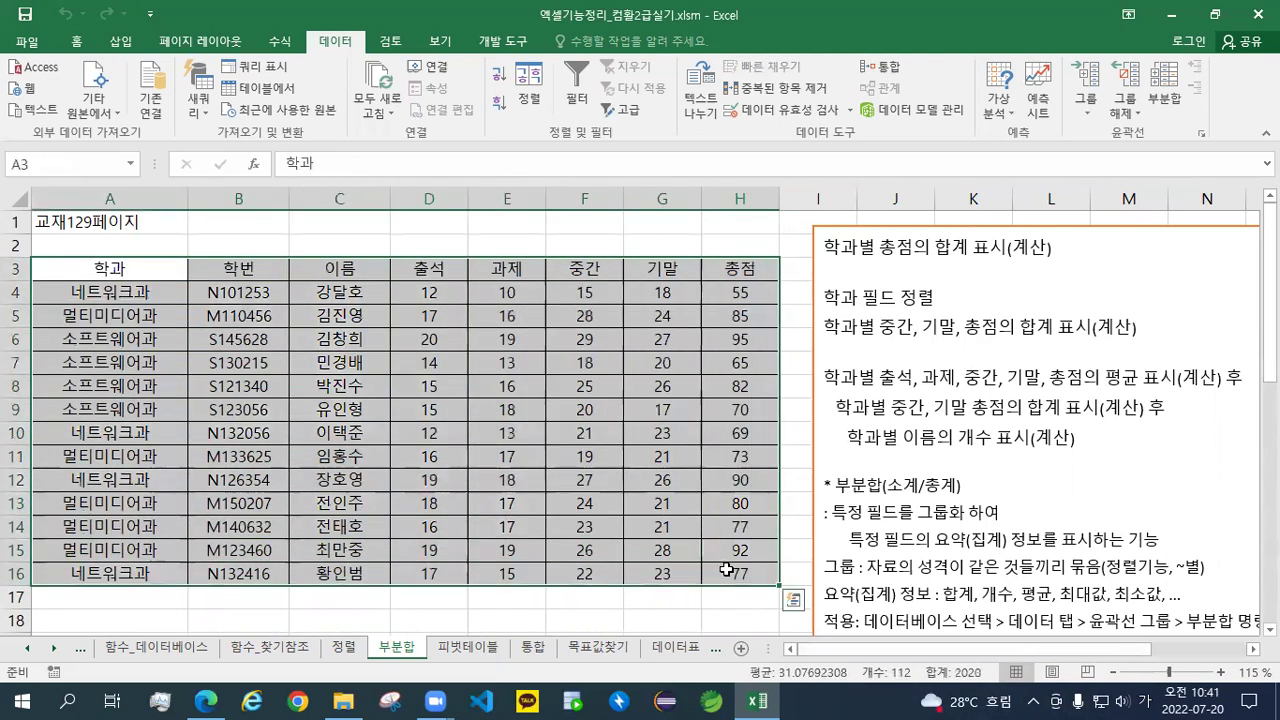
pyautogui.click(527, 108)
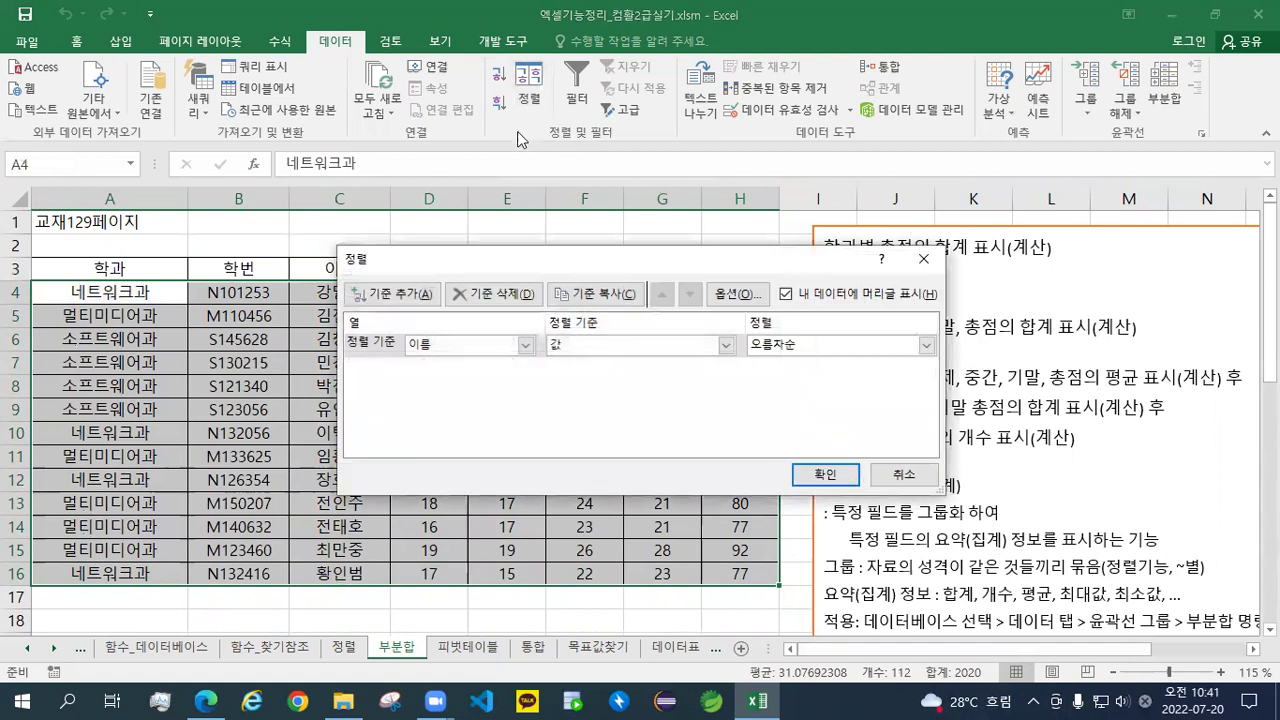
pyautogui.click(433, 351)
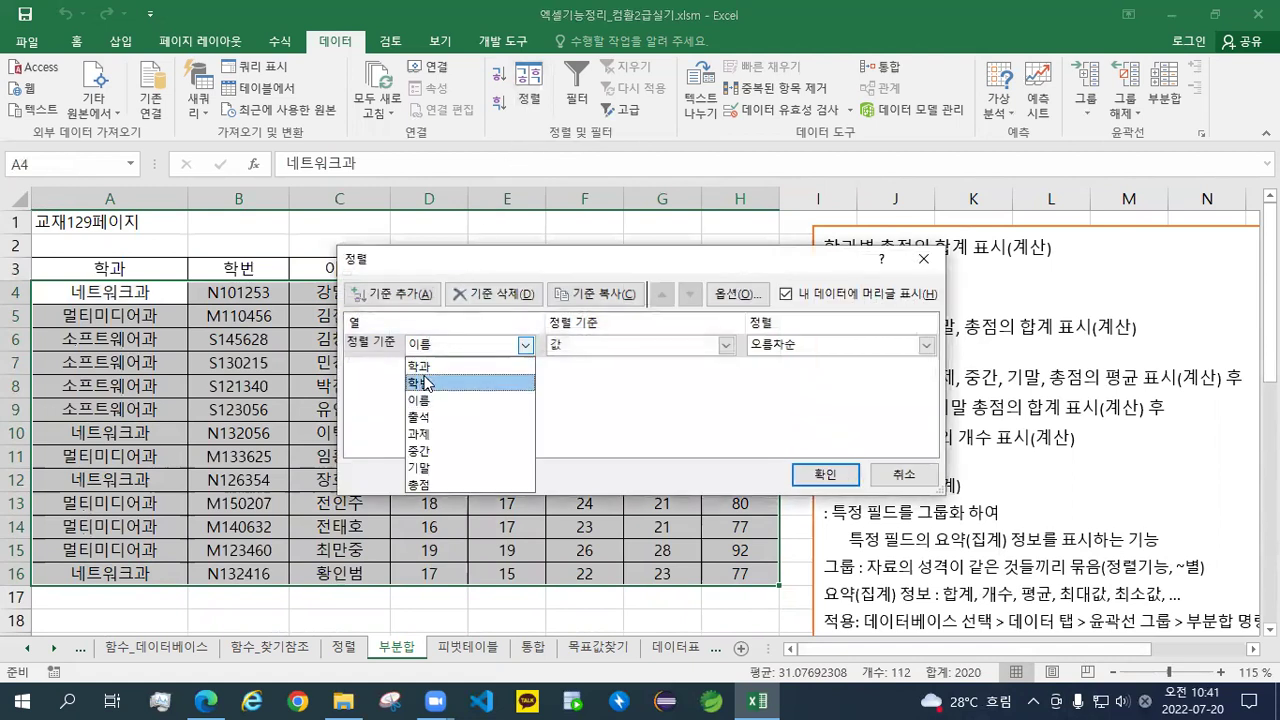
pyautogui.click(424, 368)
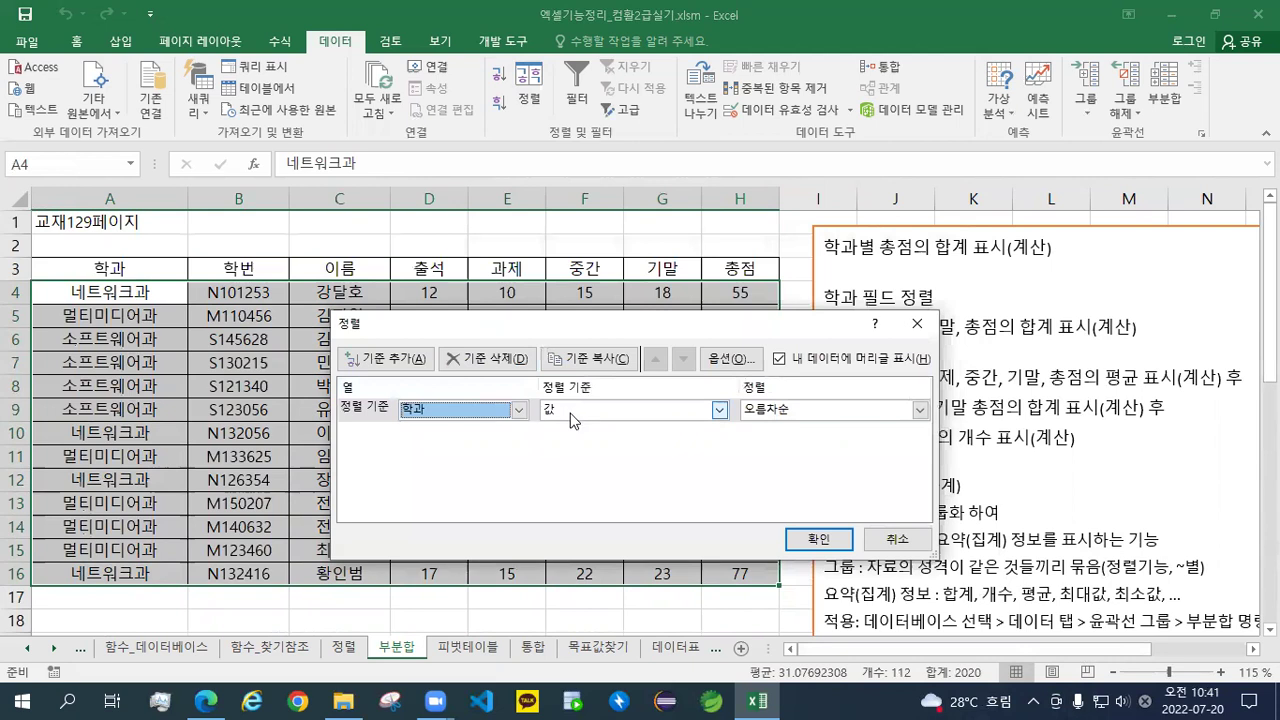
pyautogui.click(785, 421)
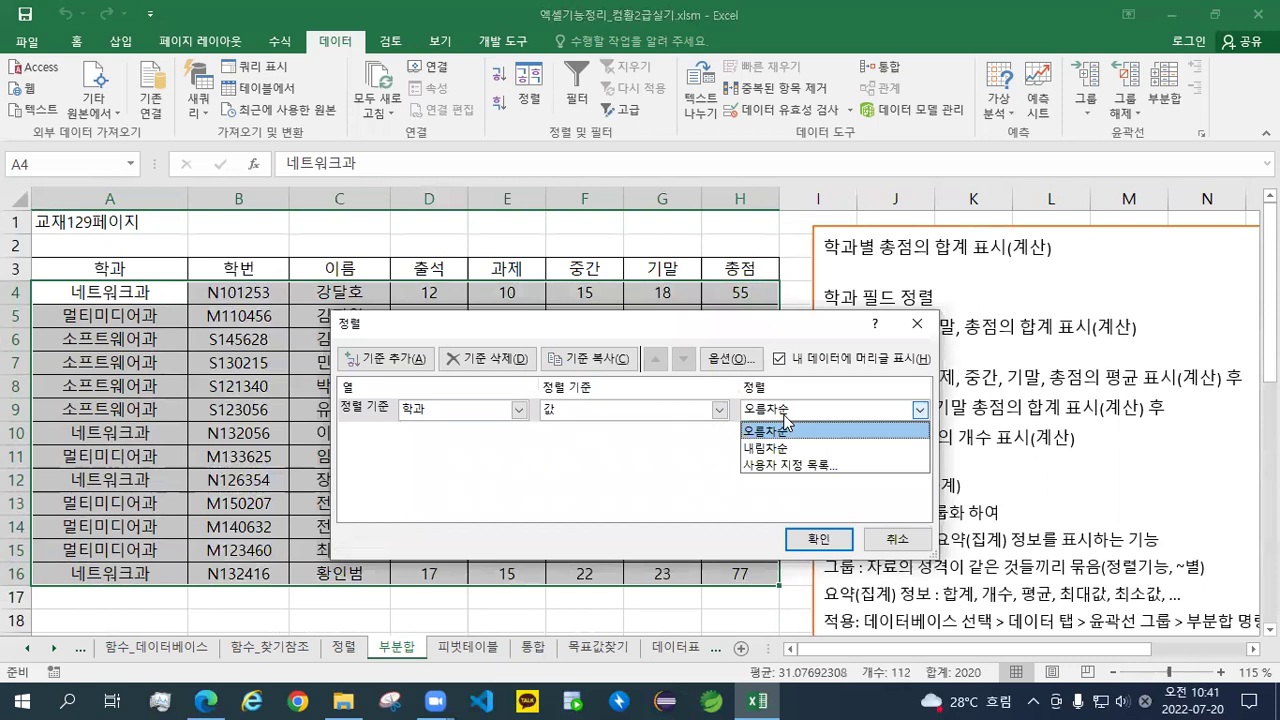
pyautogui.click(784, 418)
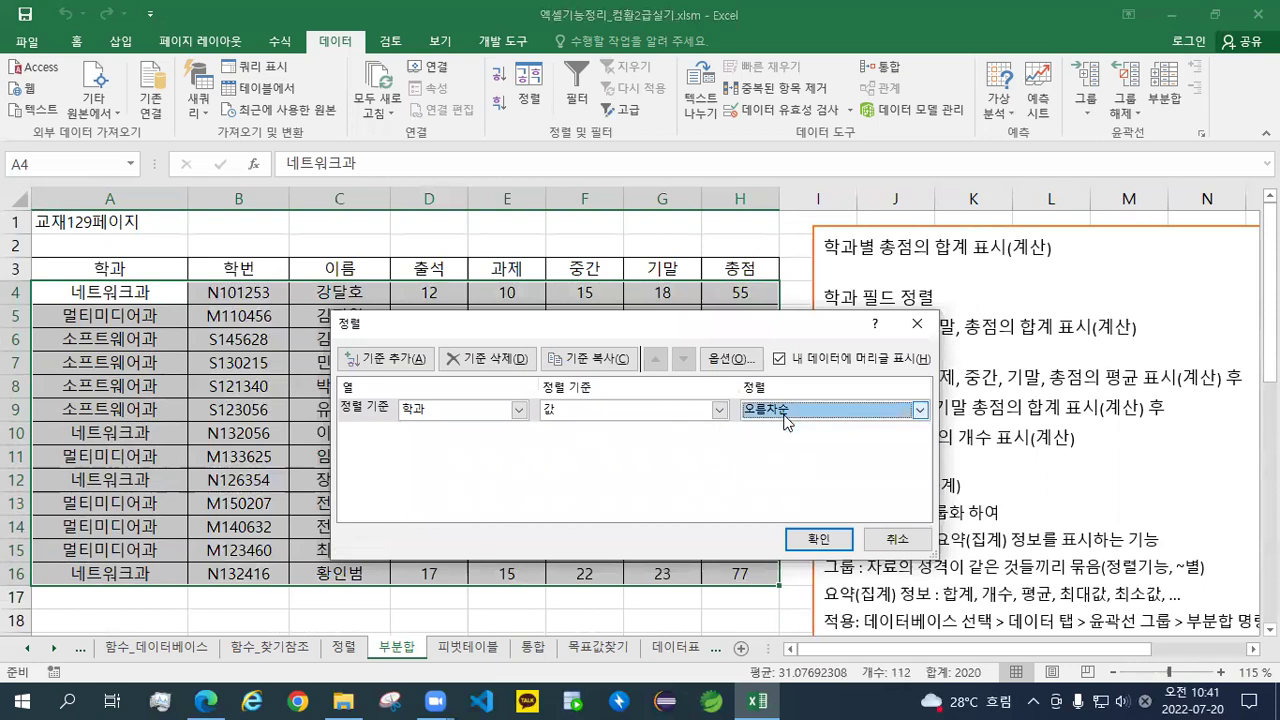
pyautogui.click(829, 551)
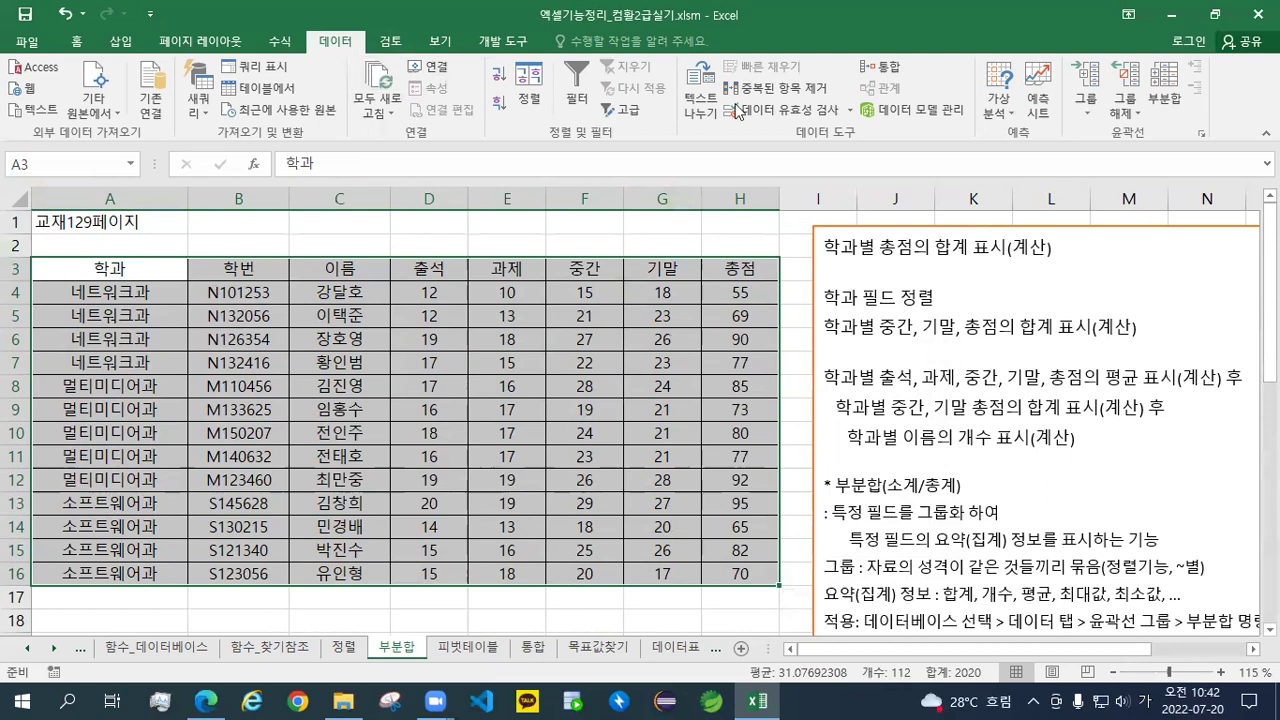
# Apply 합계 subtotals of 중간, 기말 and 총점 to the sorted table, grouped by 학과
pyautogui.click(1172, 106)
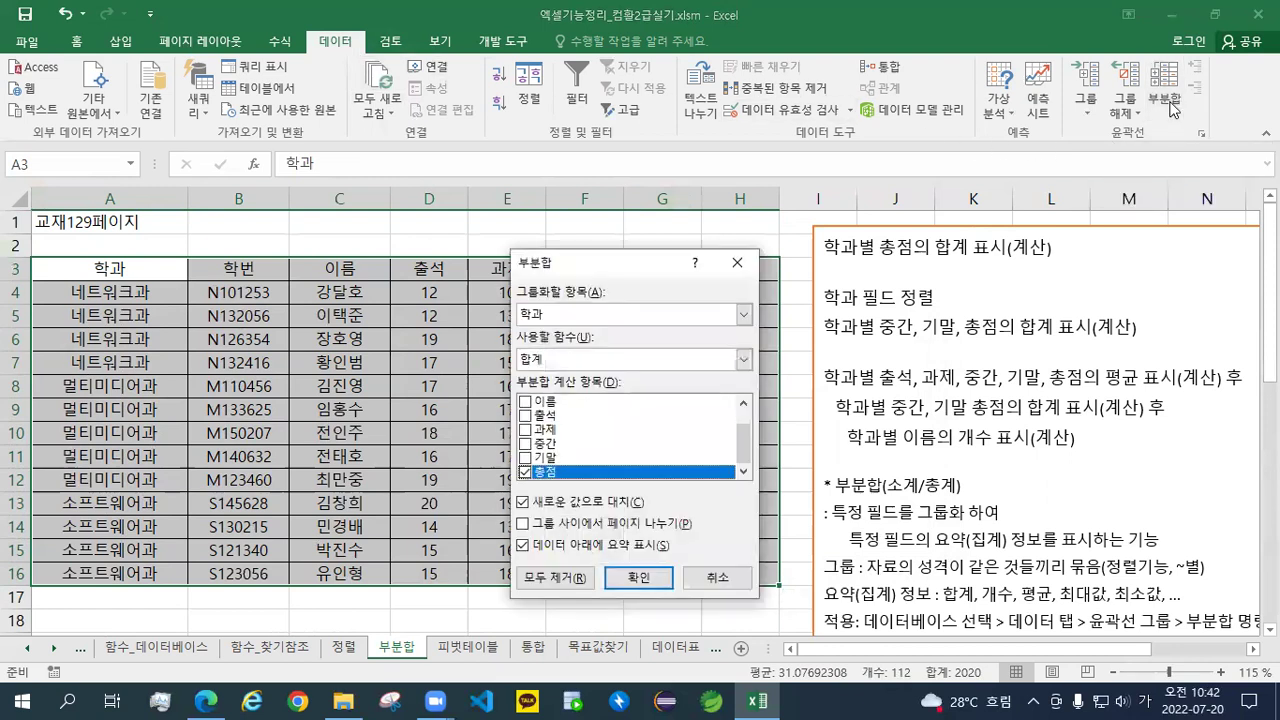
pyautogui.click(538, 320)
pyautogui.click(537, 320)
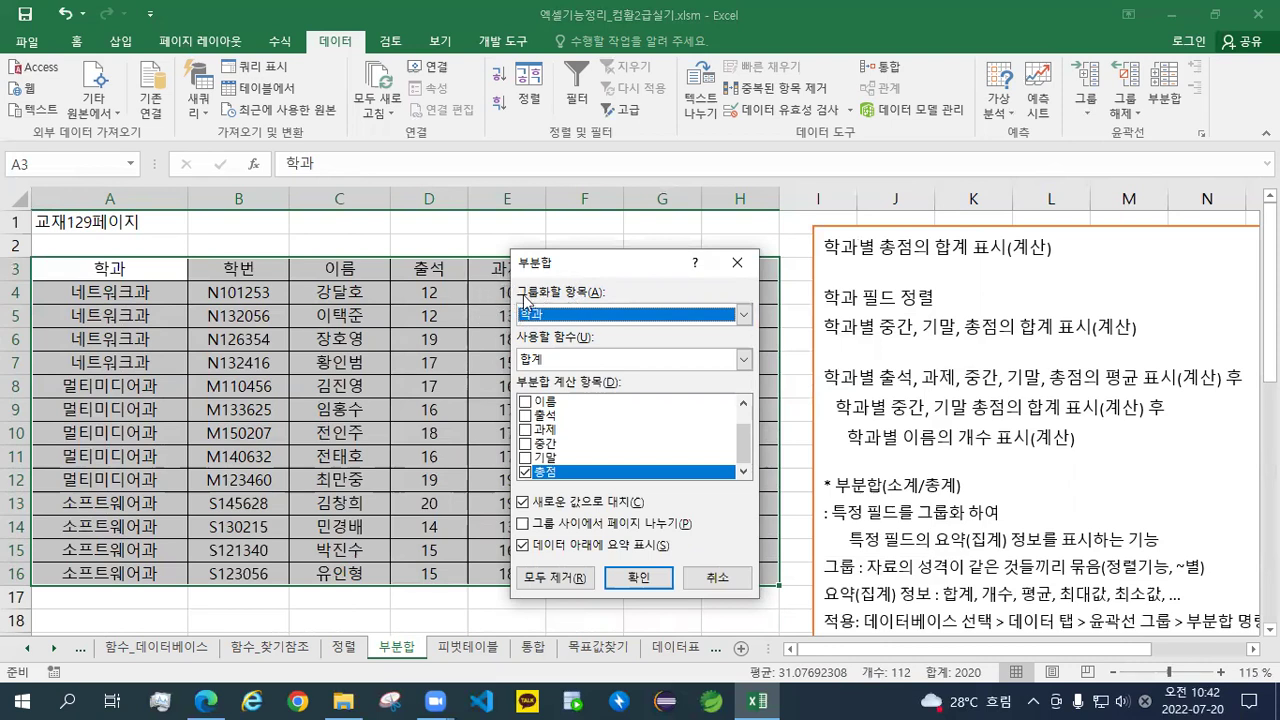
pyautogui.click(543, 362)
pyautogui.click(543, 362)
pyautogui.click(543, 362)
pyautogui.click(543, 362)
pyautogui.click(524, 471)
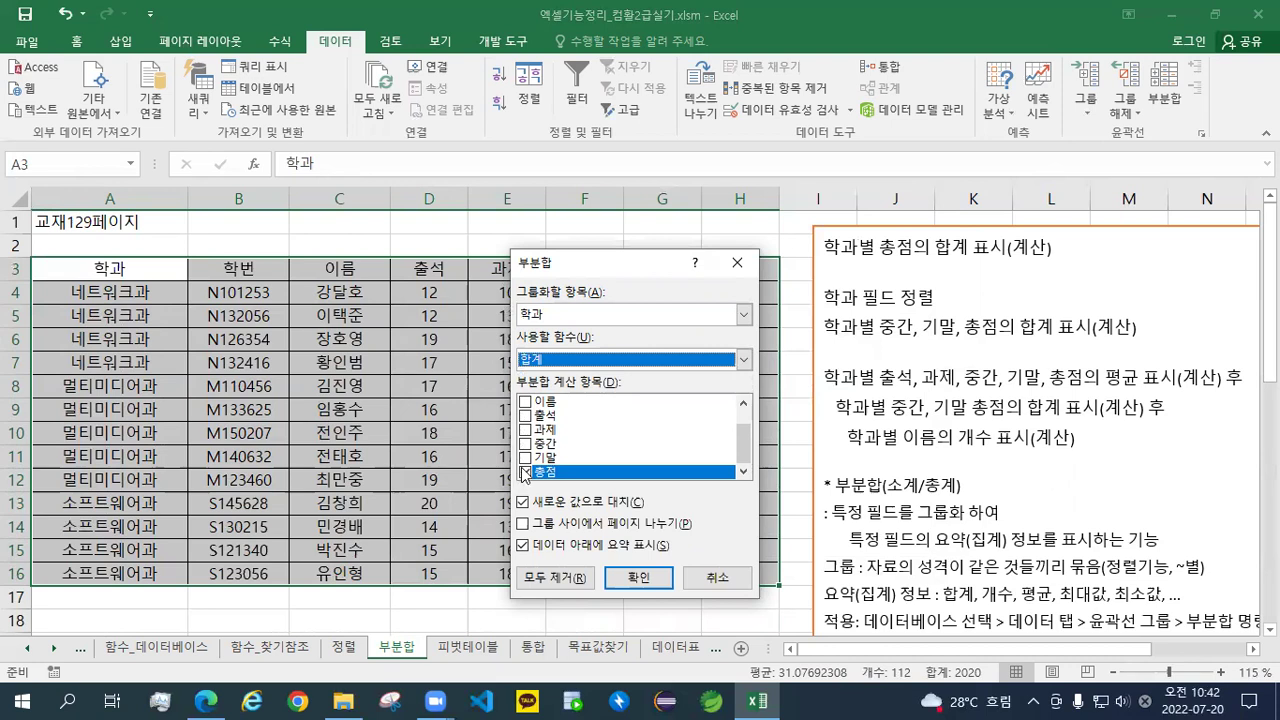
pyautogui.click(525, 459)
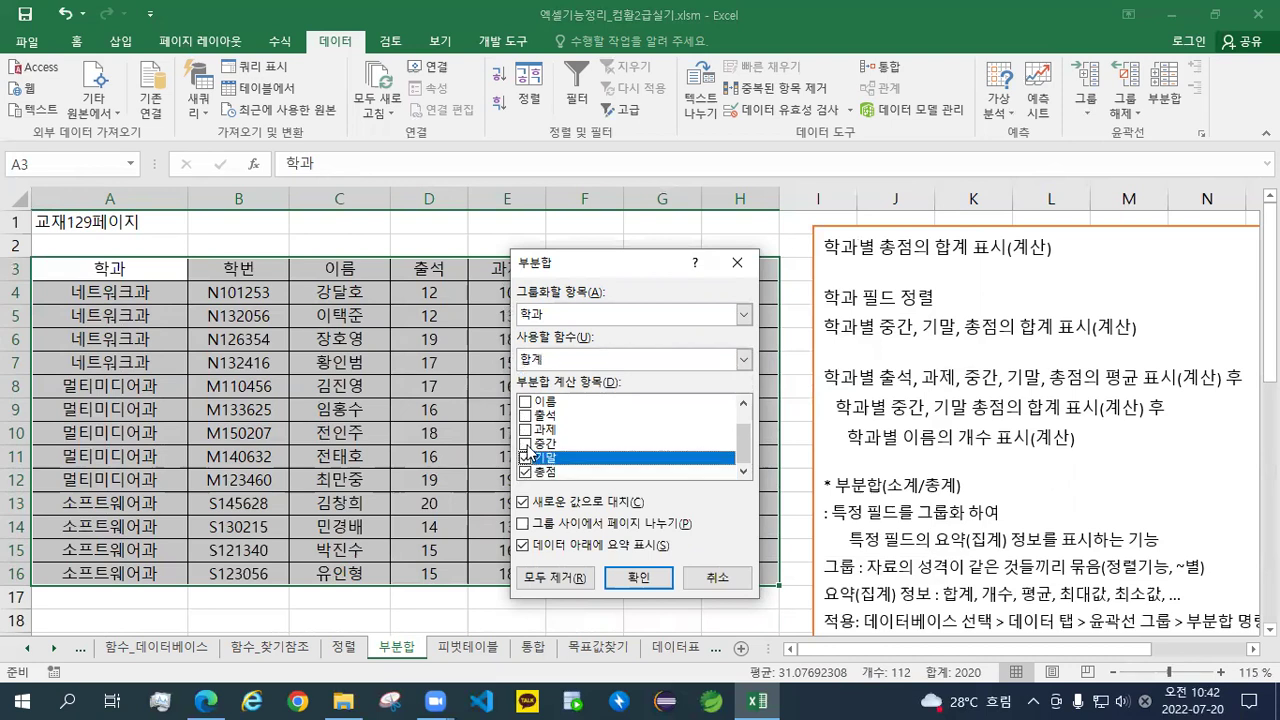
pyautogui.click(525, 446)
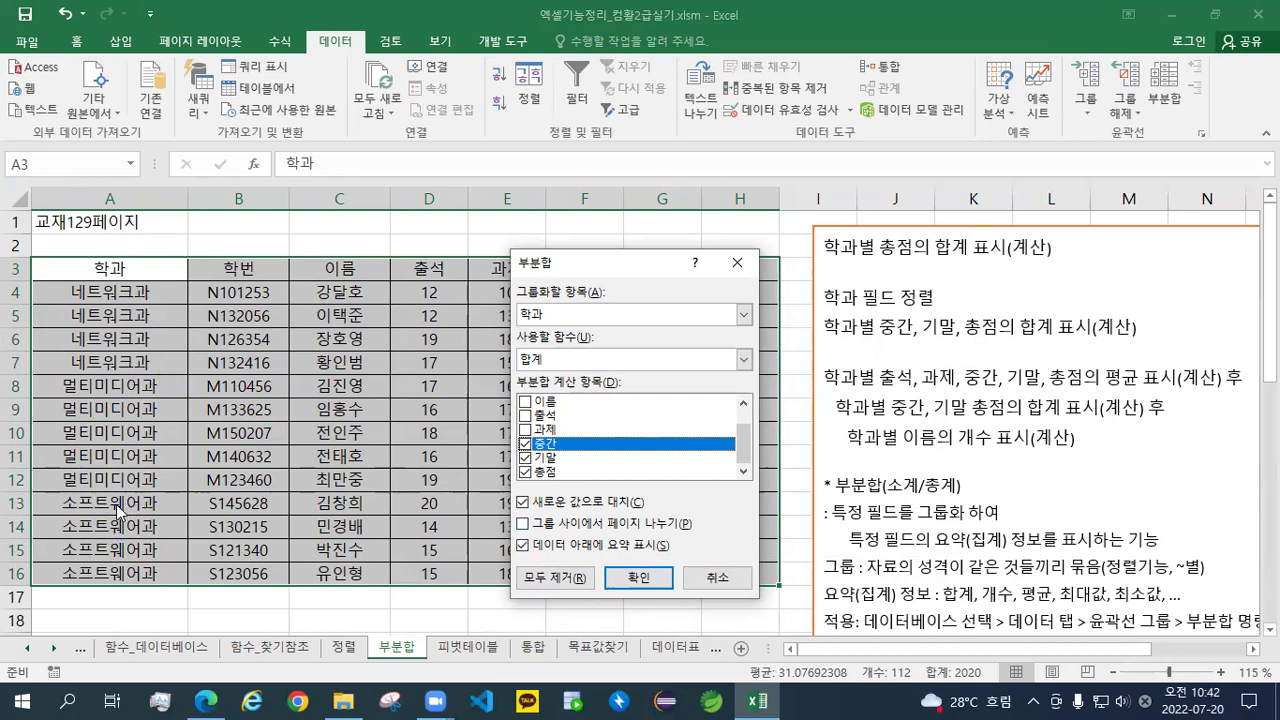
pyautogui.click(632, 580)
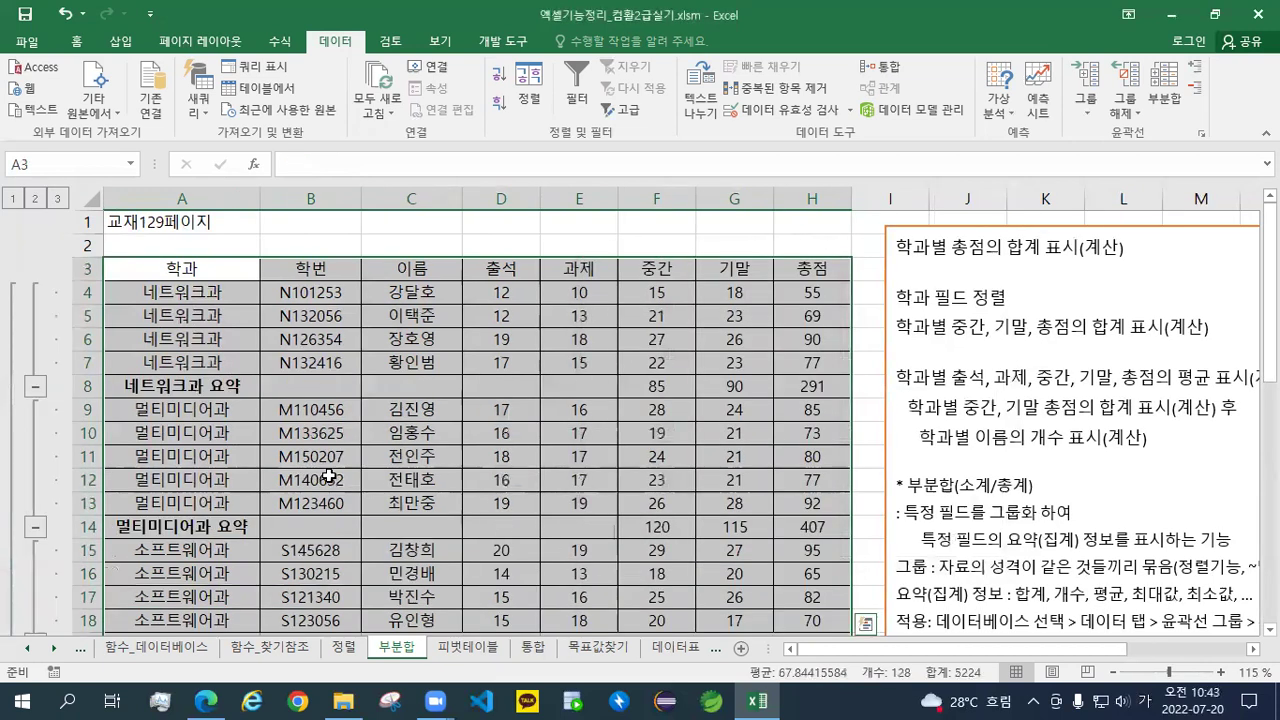
# Reopen the subtotal settings, set the function to 평균 with 학과 grouping, and add 과제 to the calculated fields
pyautogui.scroll(-1, 329, 477)
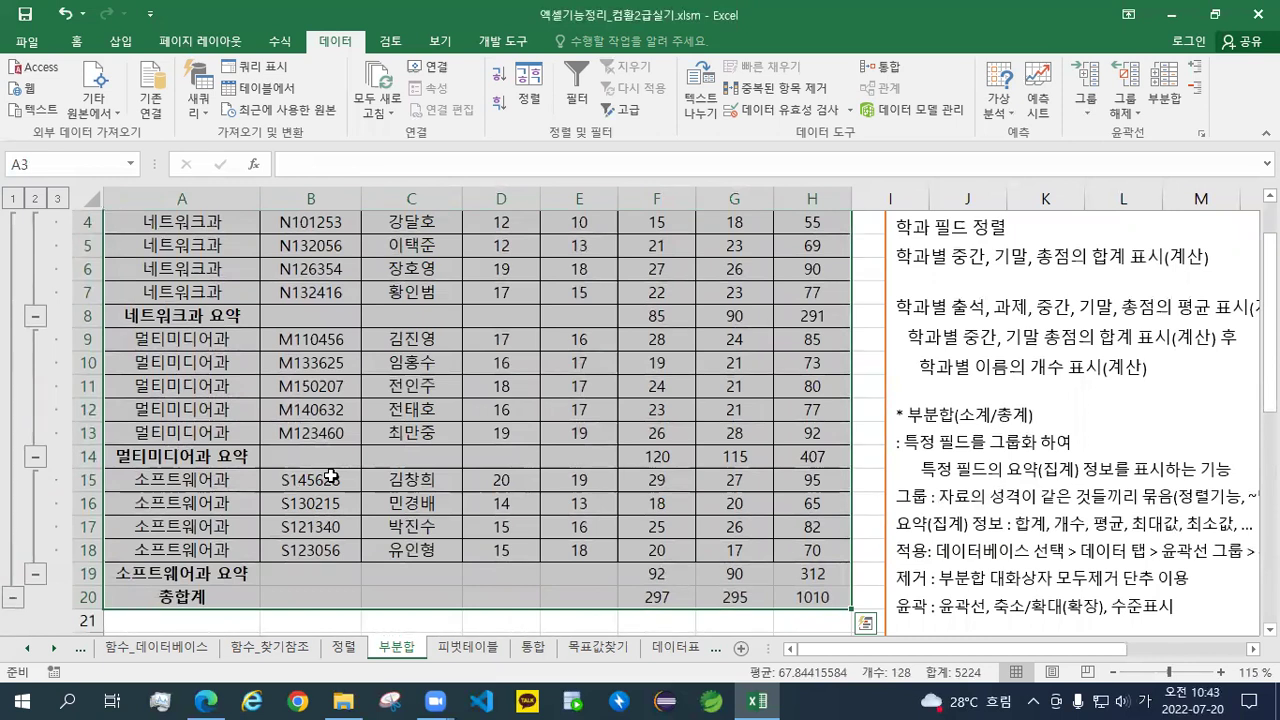
pyautogui.scroll(1, 304, 429)
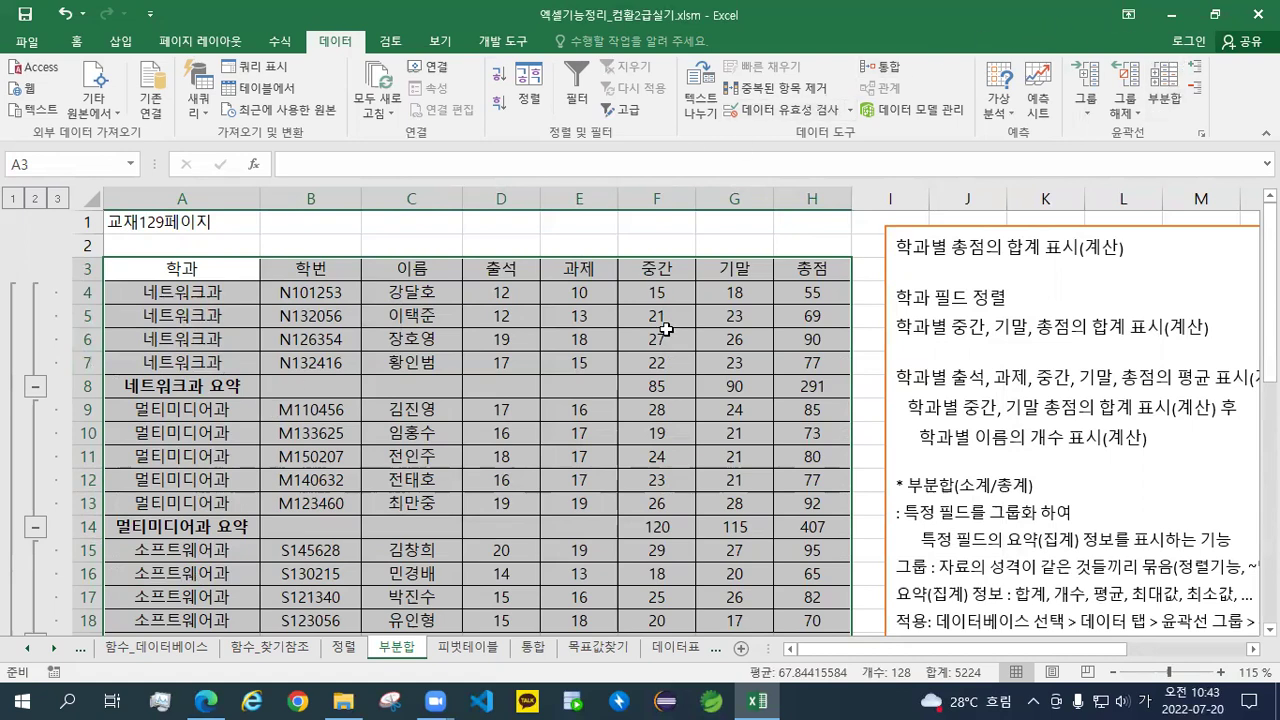
pyautogui.scroll(-2, 666, 329)
pyautogui.scroll(2, 666, 329)
pyautogui.click(1165, 97)
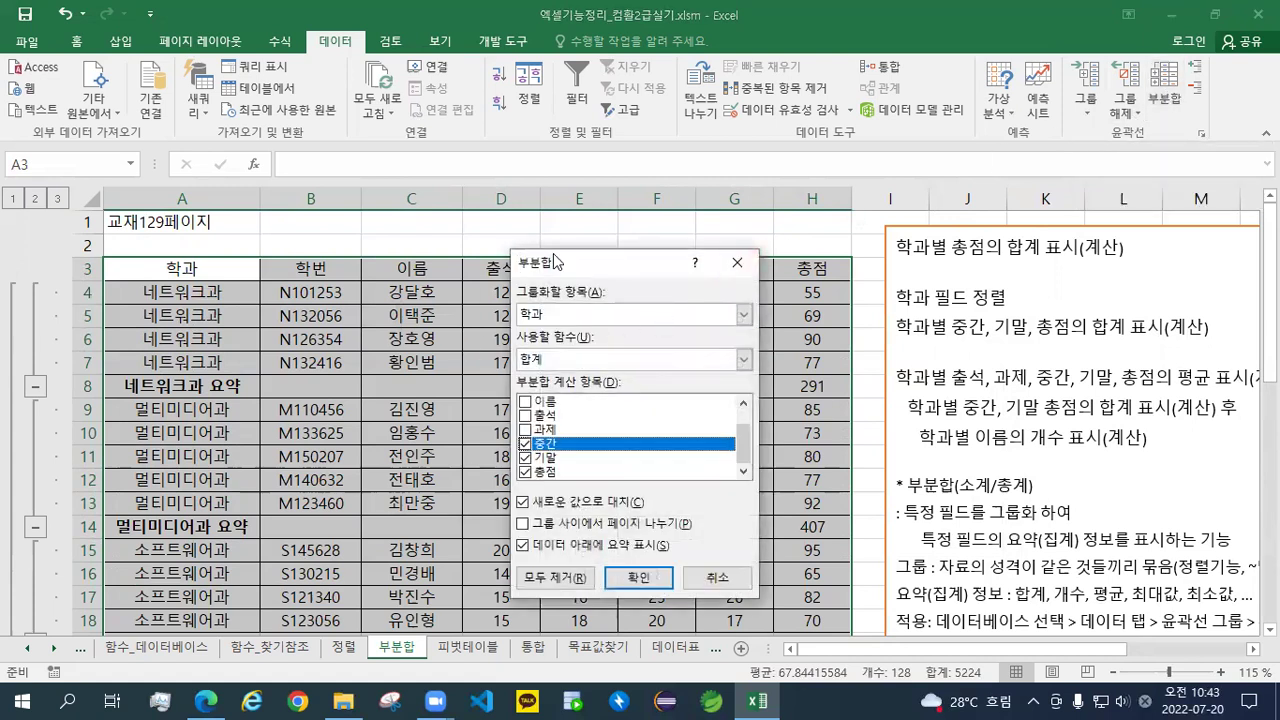
pyautogui.click(553, 257)
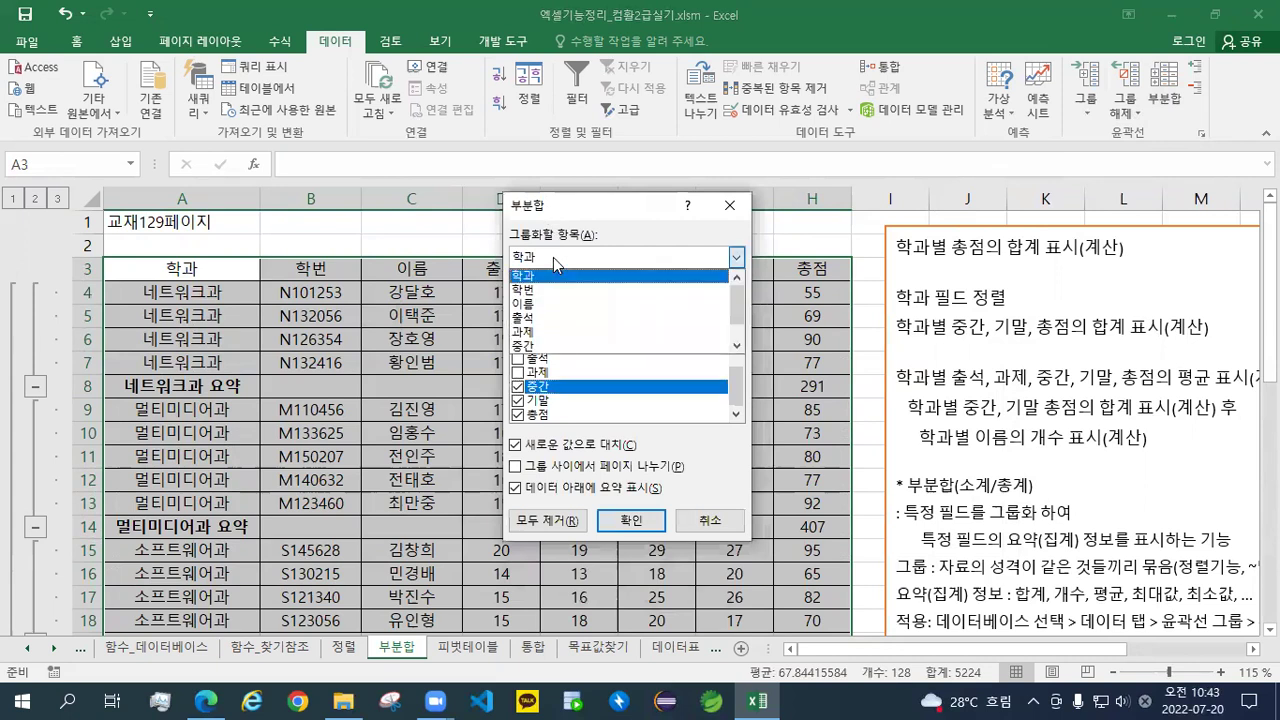
pyautogui.click(553, 257)
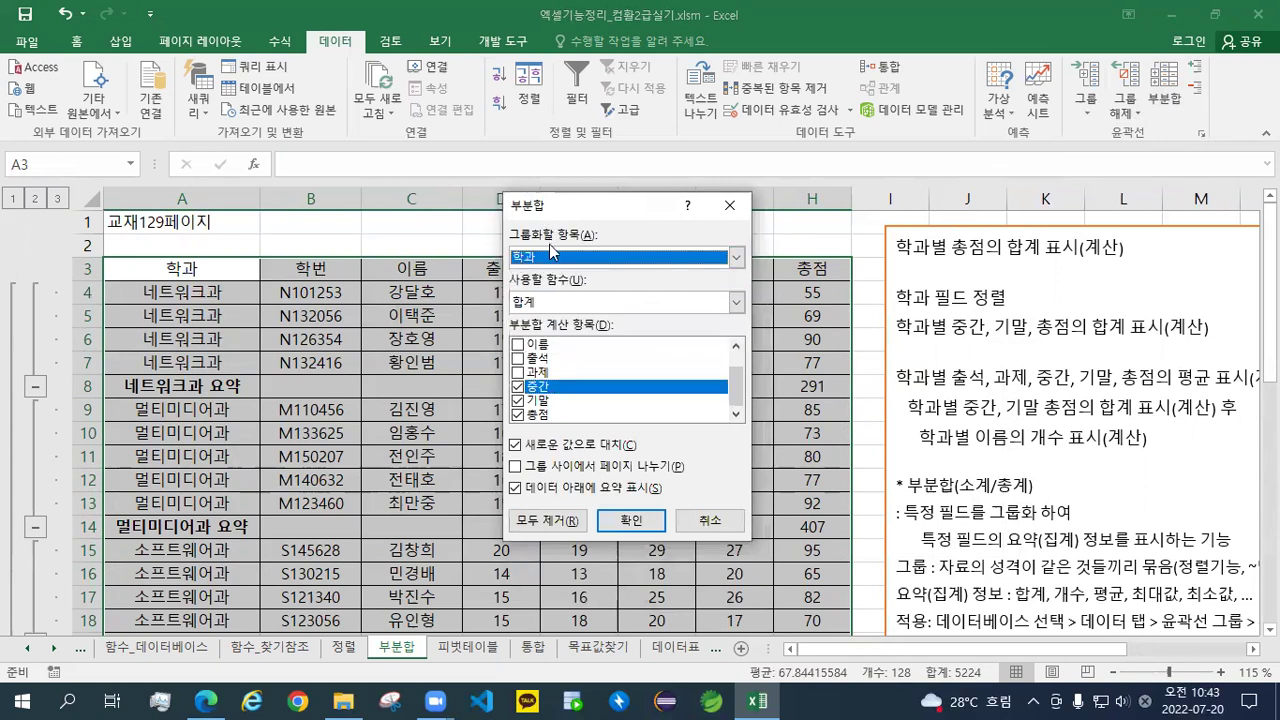
pyautogui.click(549, 302)
pyautogui.click(537, 350)
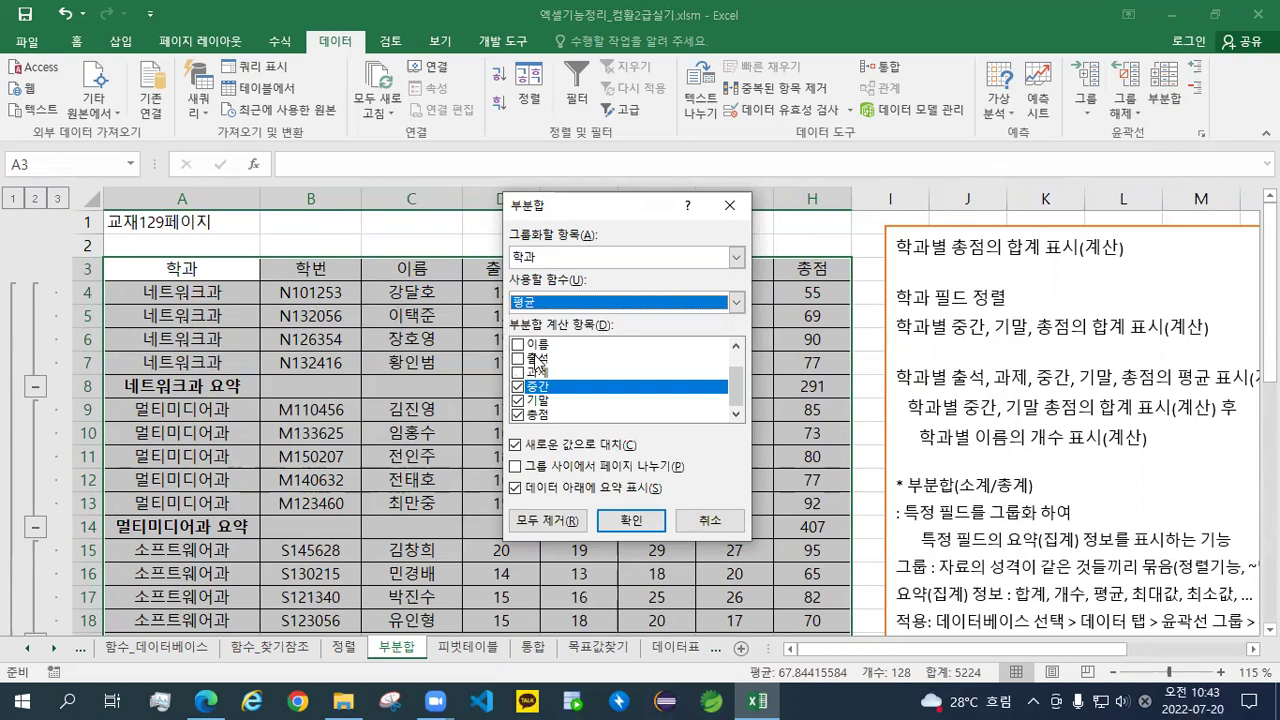
pyautogui.click(517, 375)
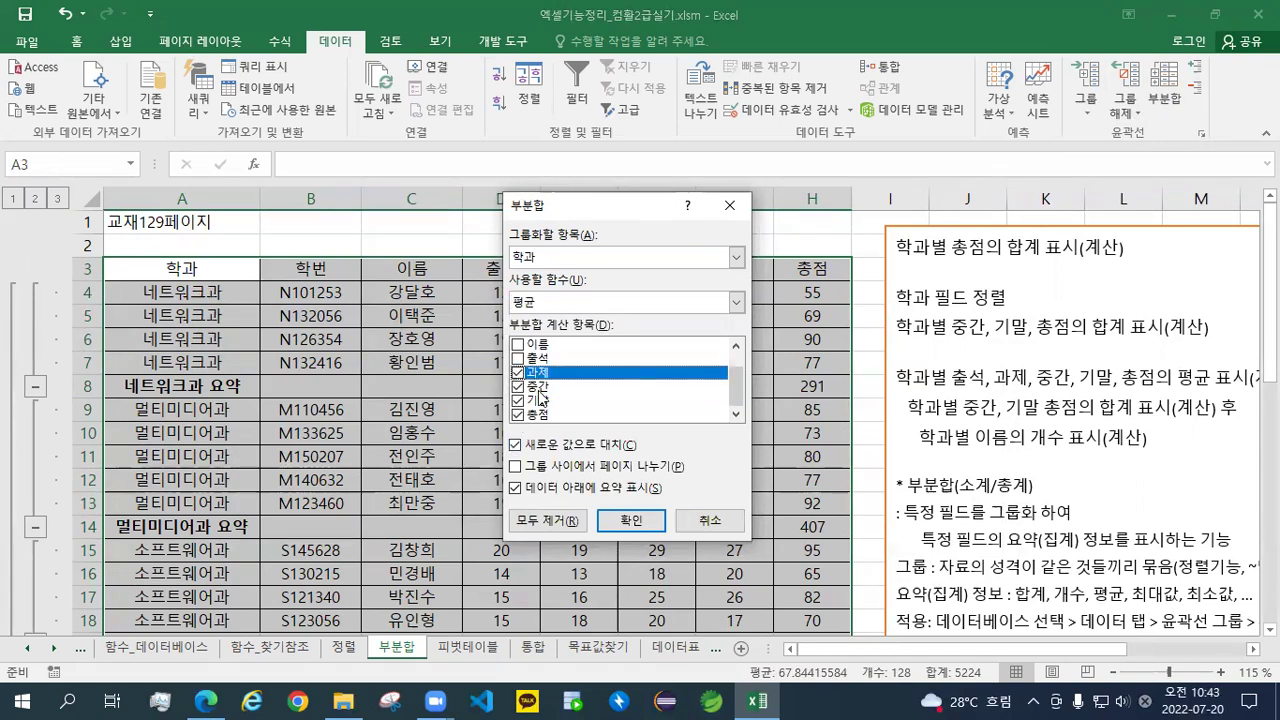
# Apply the 평균 subtotals of 과제, 중간, 기말 and 총점, replacing the existing subtotals
pyautogui.moveTo(581, 204); pyautogui.dragTo(569, 137)
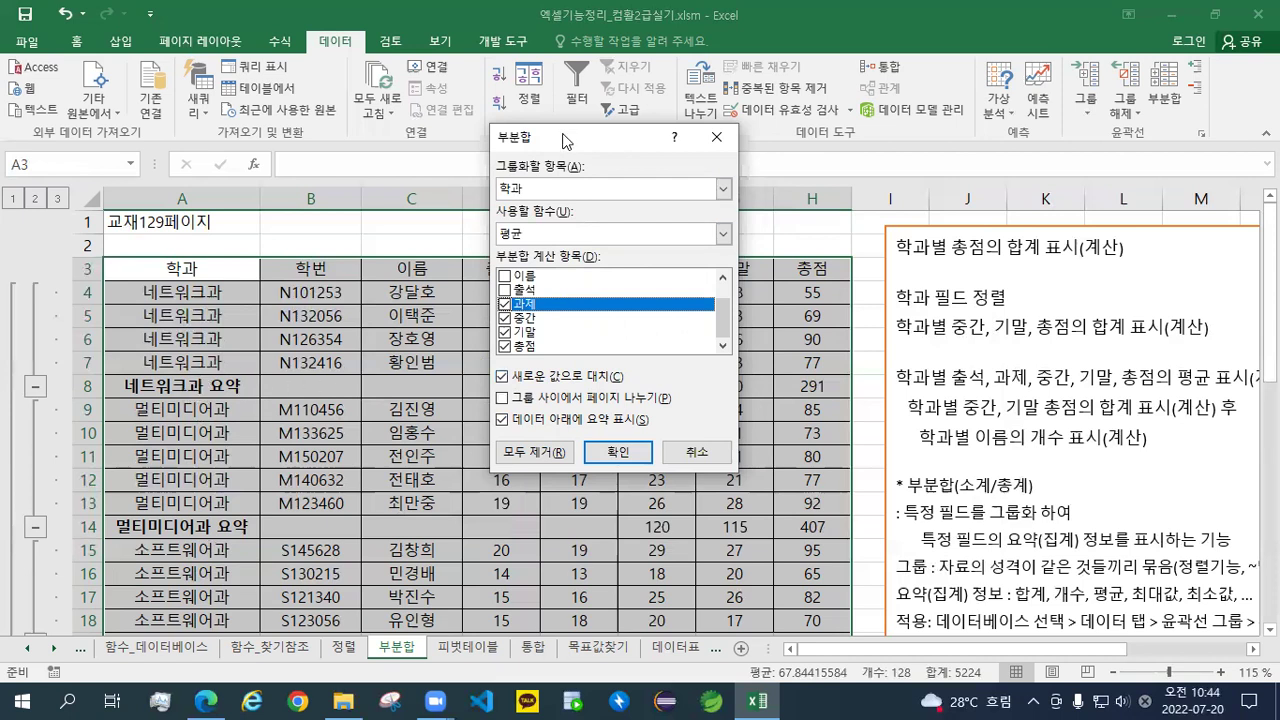
pyautogui.moveTo(563, 140); pyautogui.dragTo(501, 427)
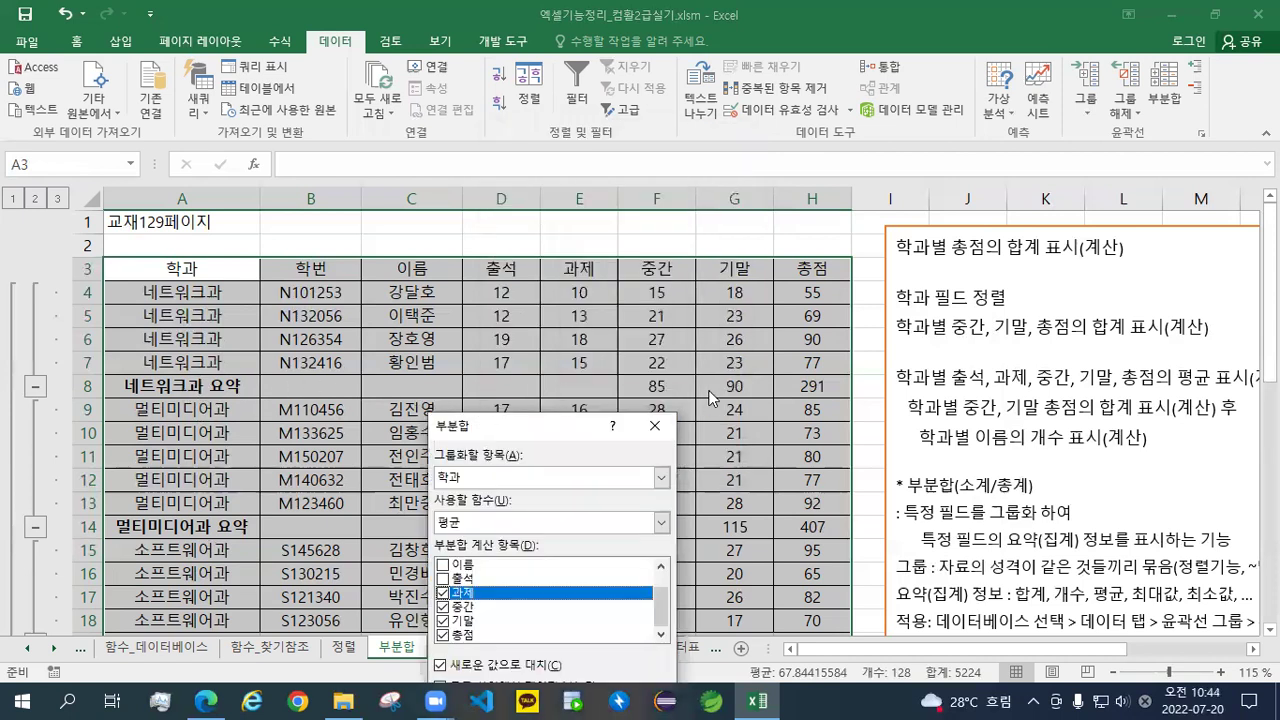
pyautogui.moveTo(505, 426); pyautogui.dragTo(503, 388)
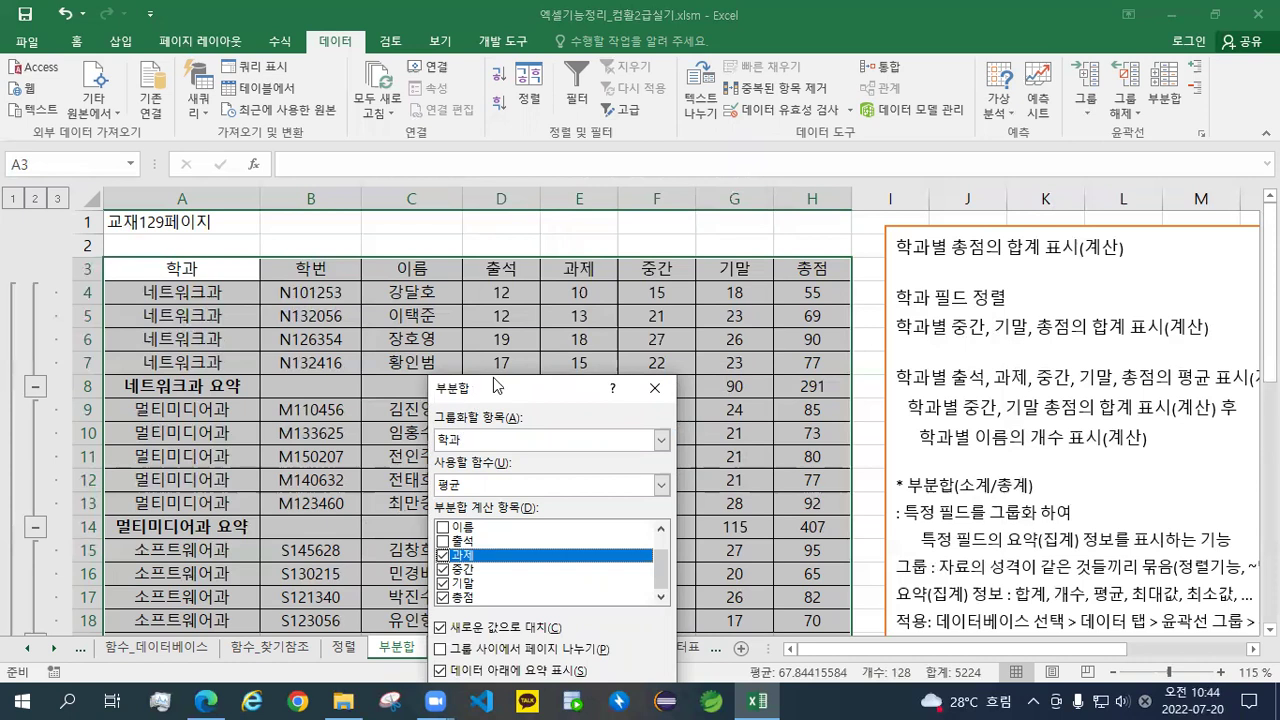
pyautogui.moveTo(512, 385); pyautogui.dragTo(422, 60)
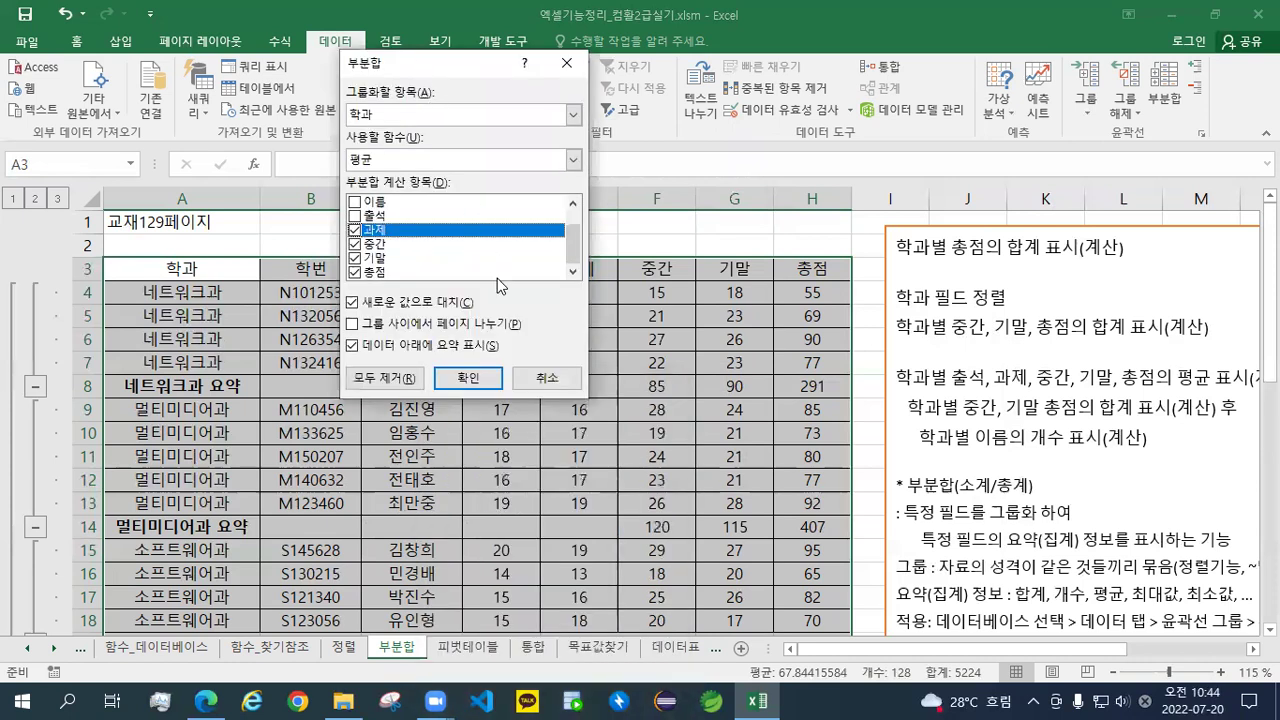
pyautogui.click(469, 379)
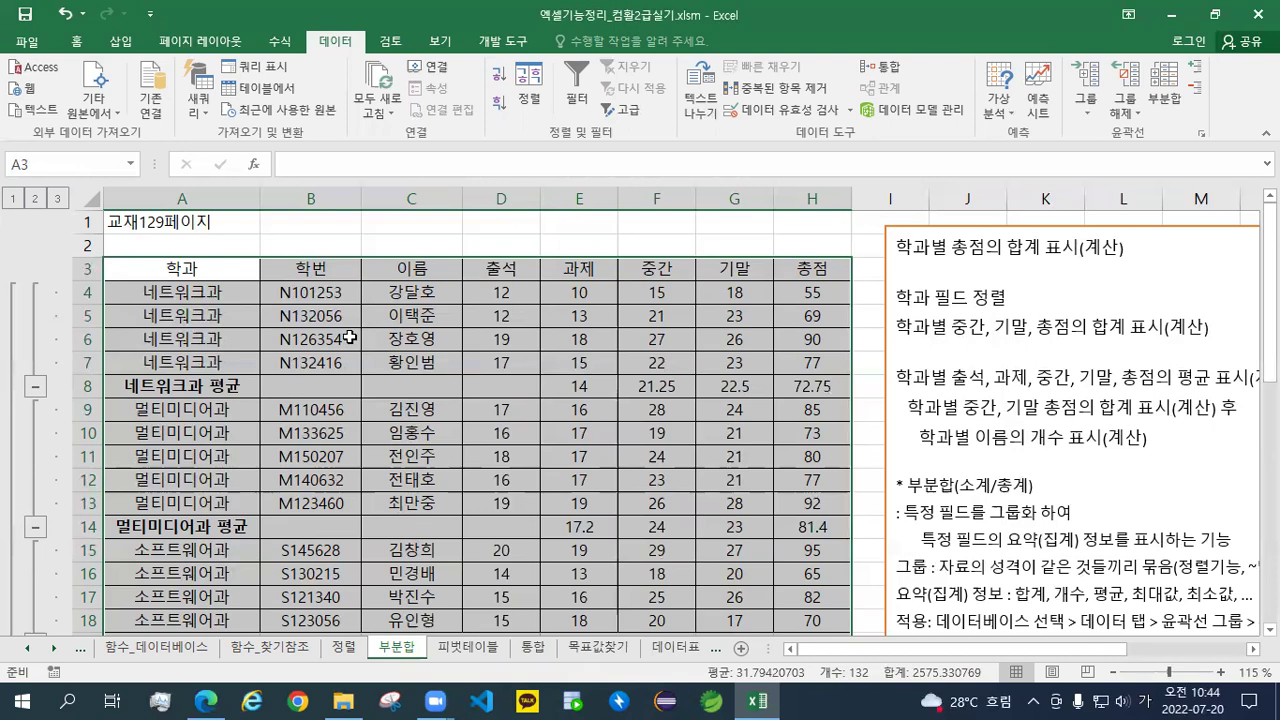
# Add 합계 subtotals of 출석, 과제, 중간, 기말 and 총점 by 학과, keeping the existing 평균 subtotals instead of replacing them
pyautogui.scroll(-2, 344, 339)
pyautogui.scroll(2, 353, 337)
pyautogui.scroll(-1, 500, 320)
pyautogui.click(1164, 88)
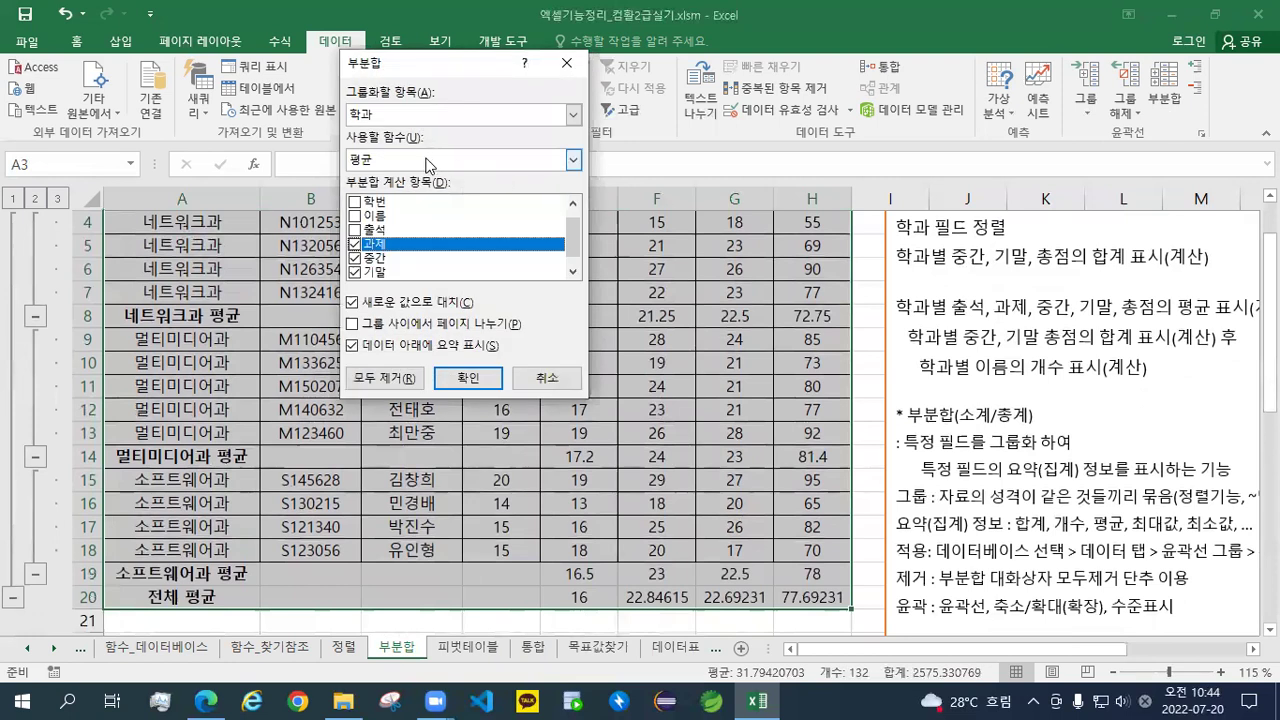
pyautogui.click(392, 162)
pyautogui.click(386, 180)
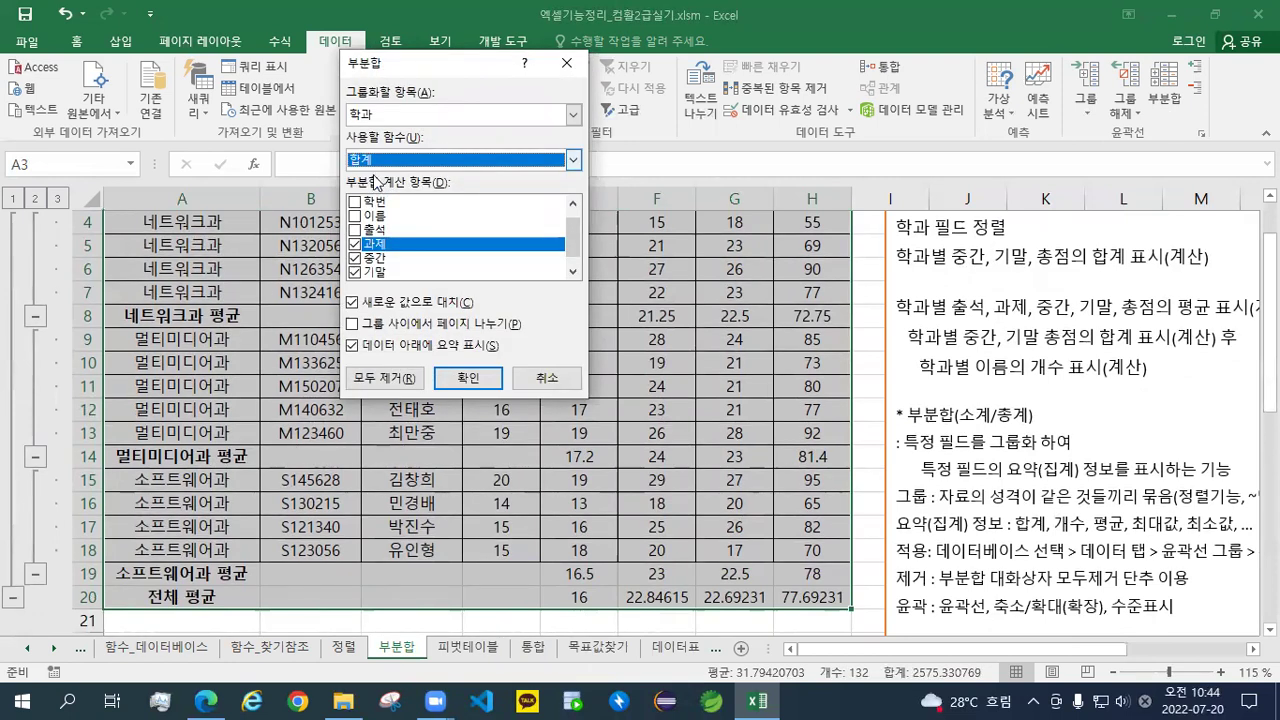
pyautogui.click(355, 230)
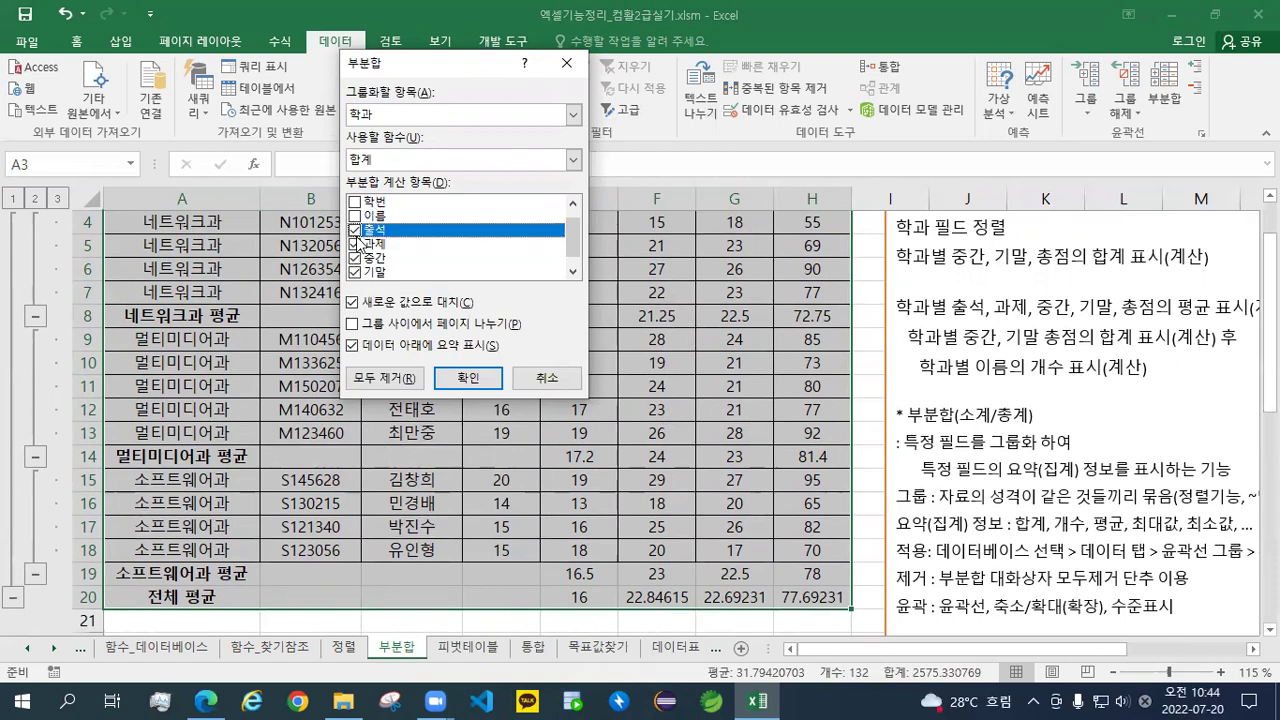
pyautogui.click(355, 271)
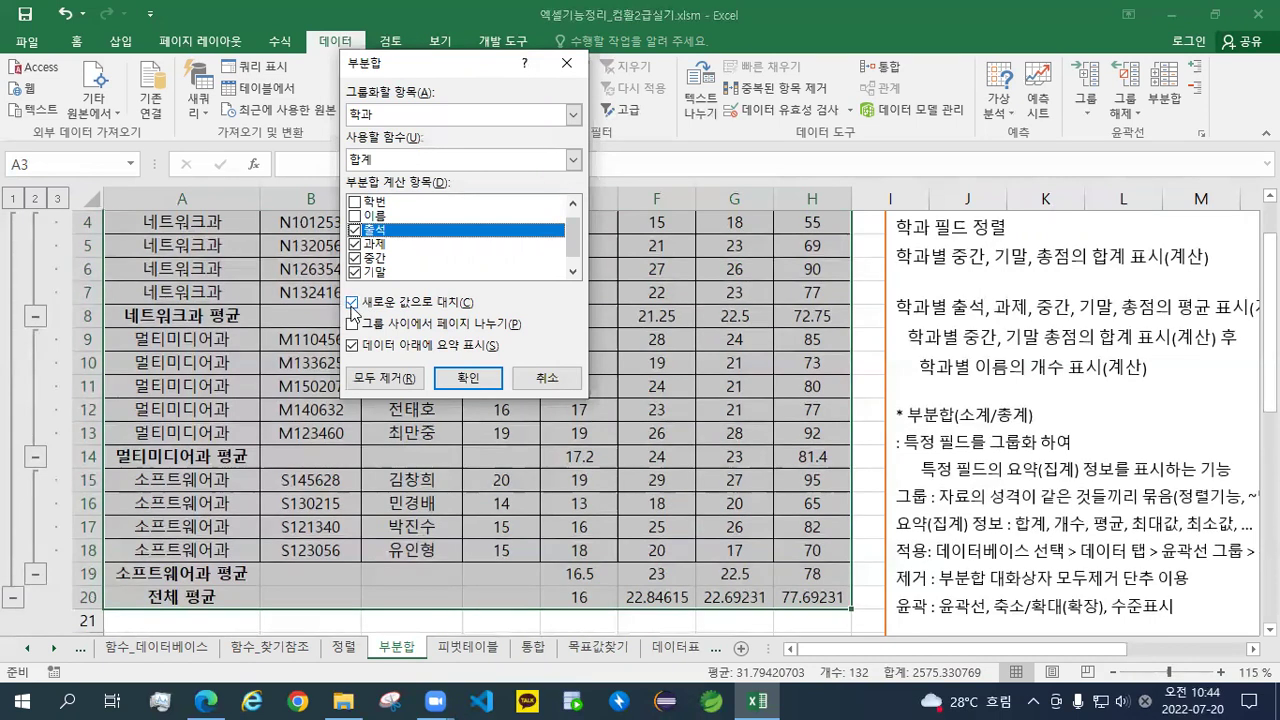
pyautogui.click(352, 303)
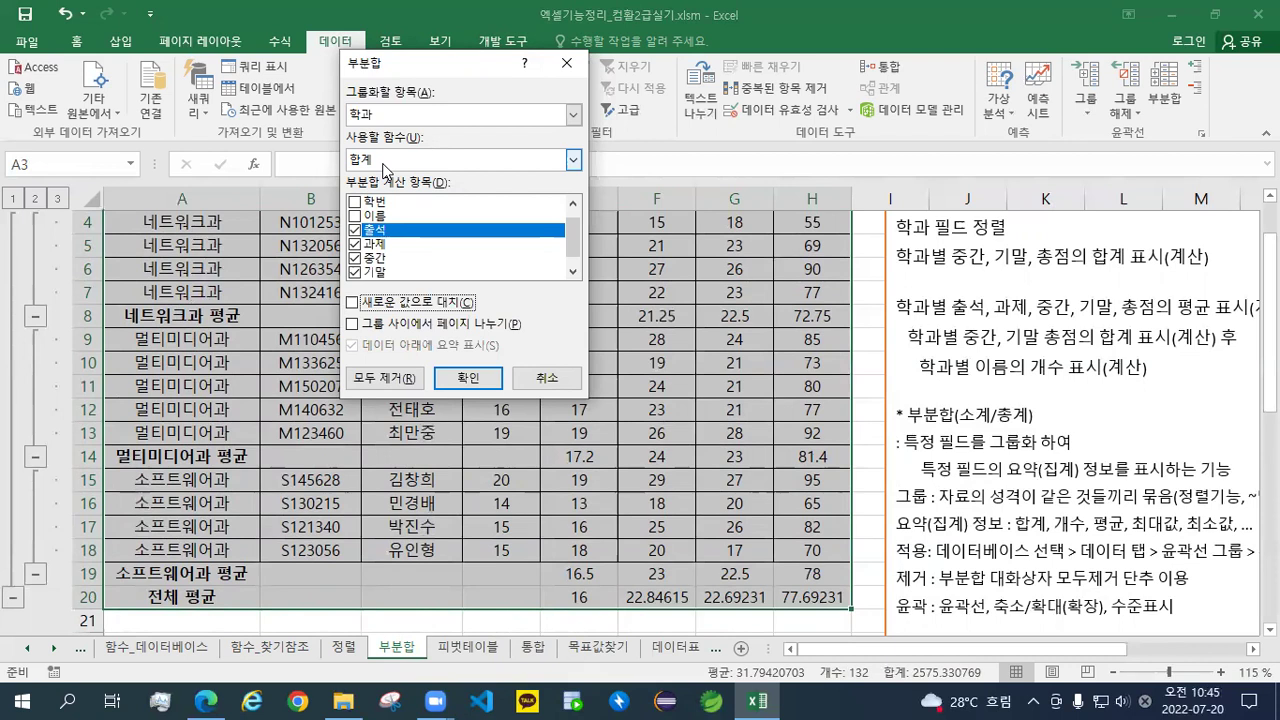
pyautogui.click(468, 377)
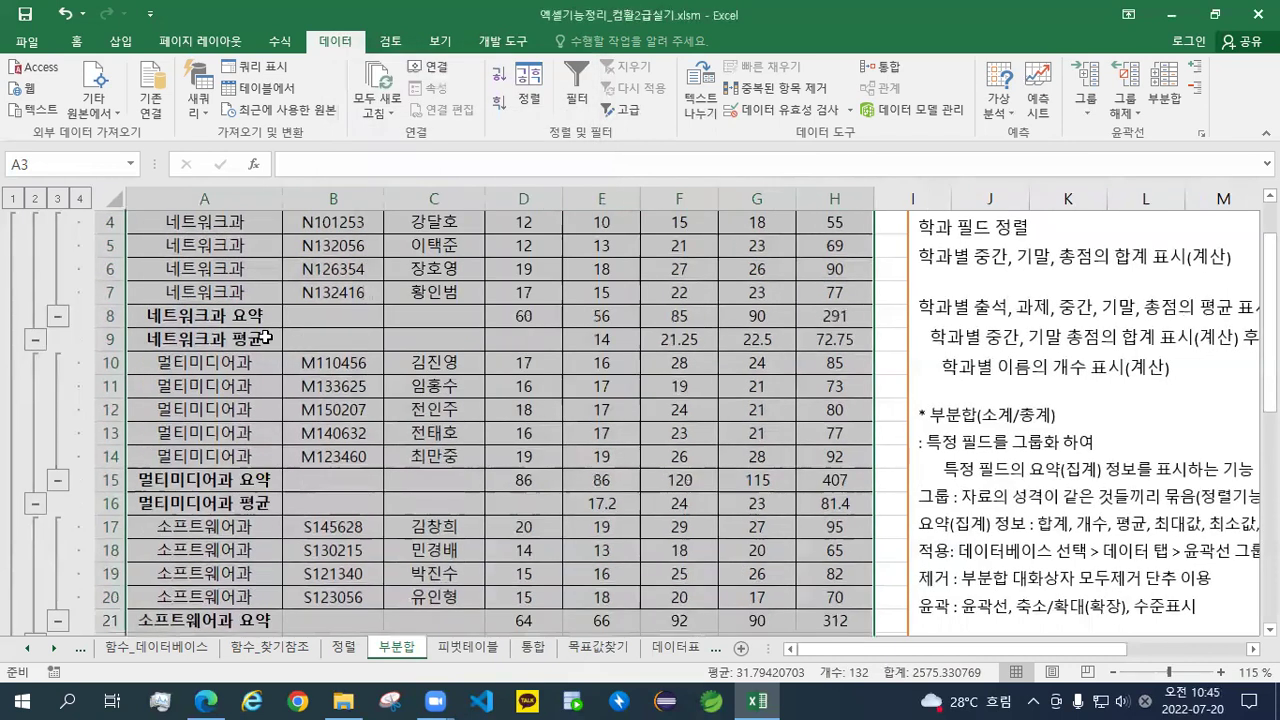
# Compare the 네트워크과 요약 and 네트워크과 평균 subtotal rows
pyautogui.click(266, 338)
pyautogui.click(247, 312)
pyautogui.click(252, 338)
pyautogui.click(252, 316)
pyautogui.click(257, 334)
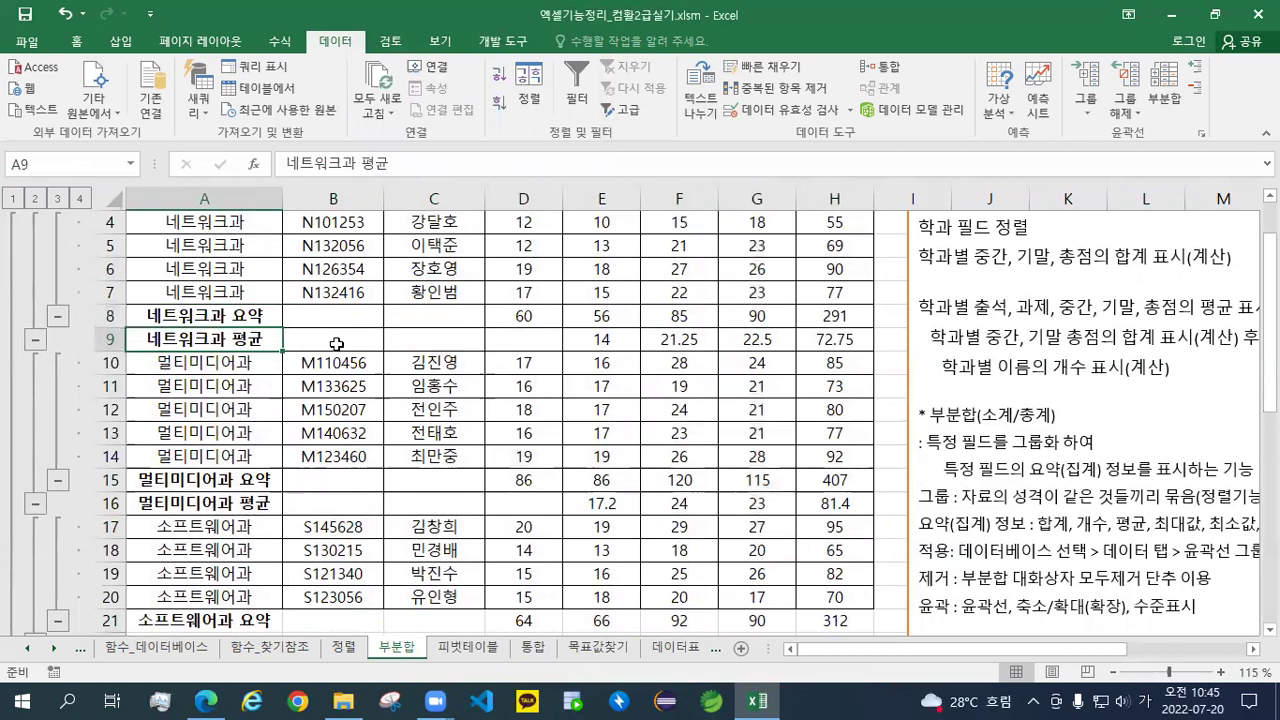
# Select the whole table from the 학과 header to the last total row and set a new subtotal's function to 개수
pyautogui.scroll(-2, 855, 610)
pyautogui.moveTo(840, 566); pyautogui.dragTo(185, 246)
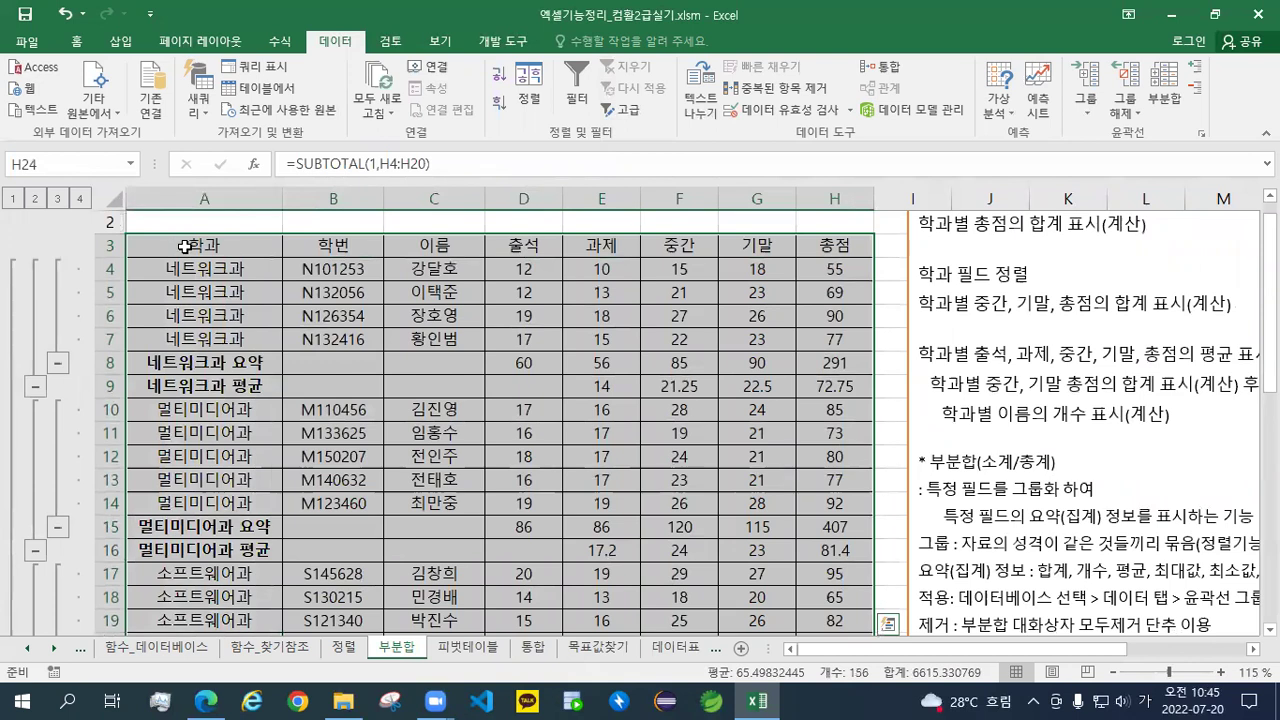
pyautogui.click(1158, 117)
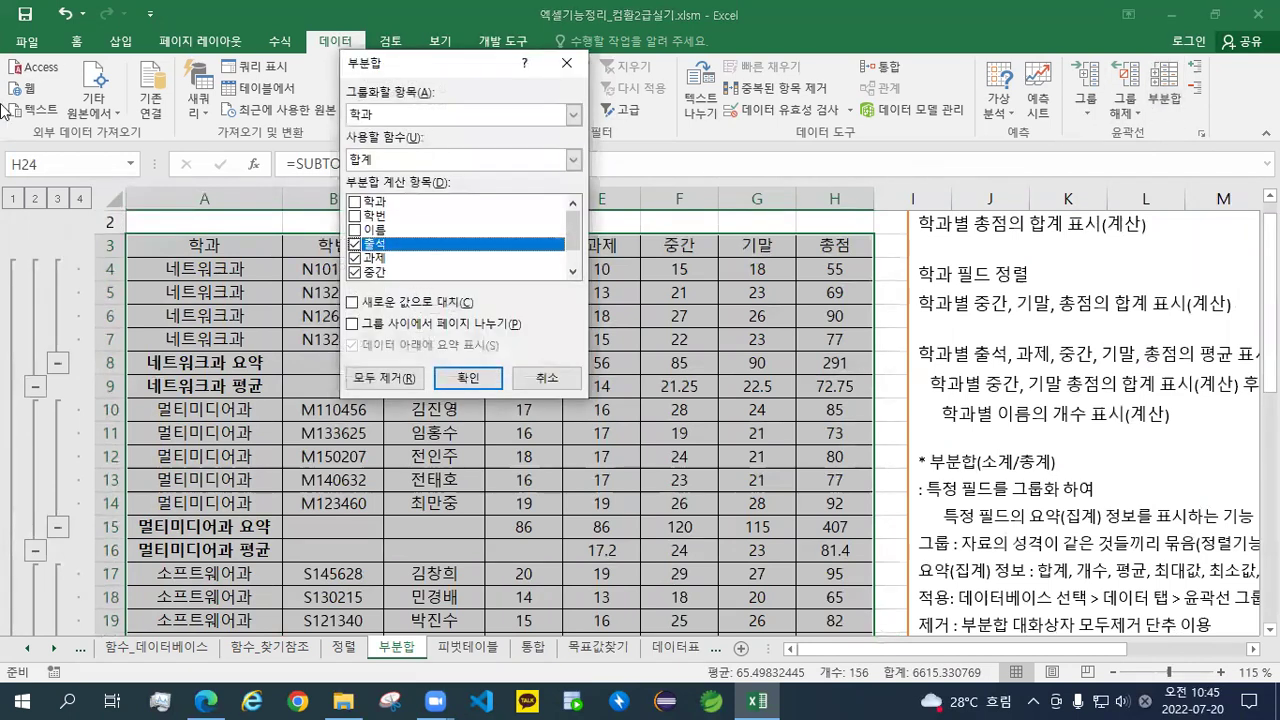
pyautogui.click(416, 119)
pyautogui.click(416, 119)
pyautogui.click(416, 119)
pyautogui.click(416, 119)
pyautogui.click(412, 168)
pyautogui.click(405, 191)
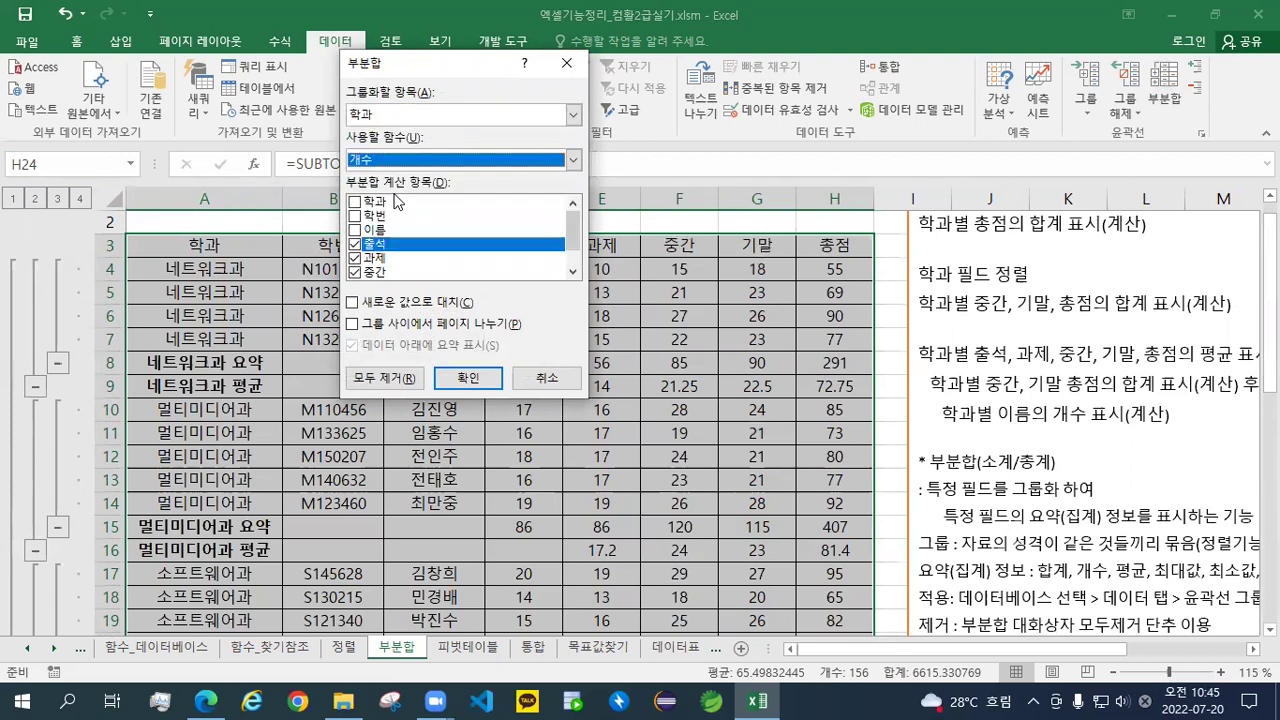
# Restrict the calculated fields to 이름 and add the 개수 subtotals without replacing the existing ones
pyautogui.click(355, 248)
pyautogui.click(354, 262)
pyautogui.click(354, 272)
pyautogui.click(355, 272)
pyautogui.click(355, 258)
pyautogui.scroll(1, 358, 258)
pyautogui.click(354, 231)
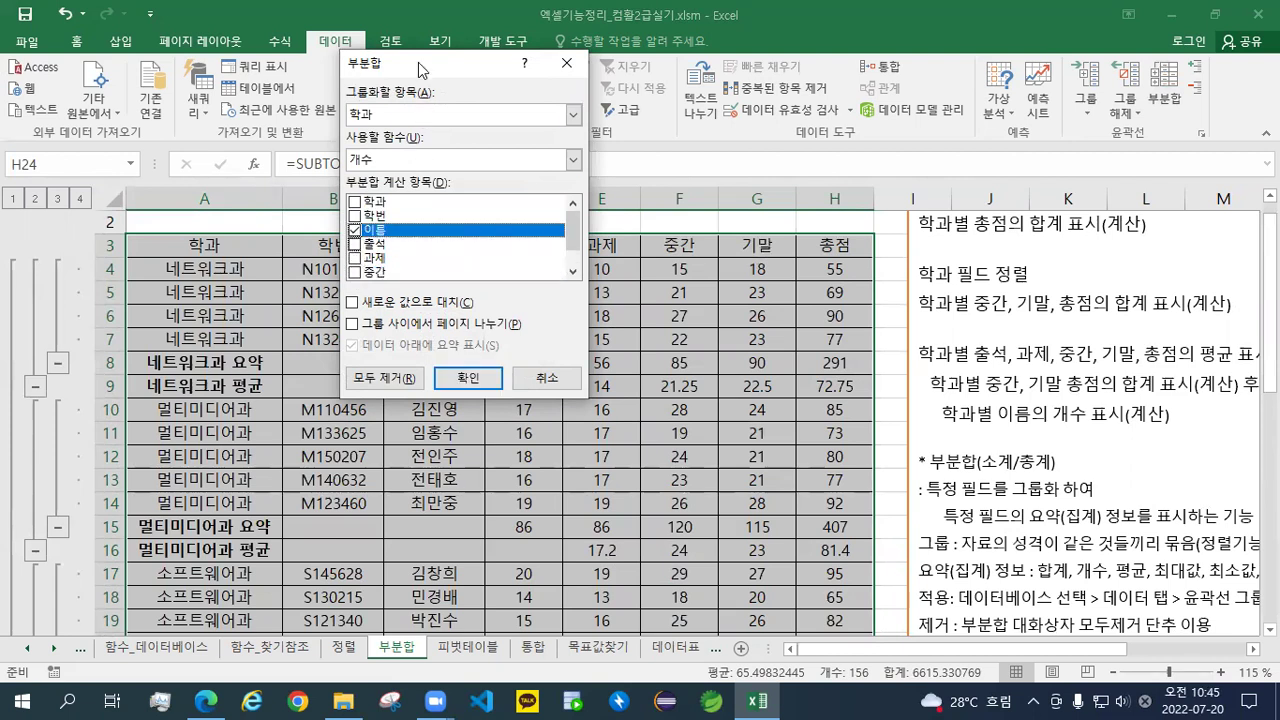
pyautogui.moveTo(425, 66); pyautogui.dragTo(735, 113)
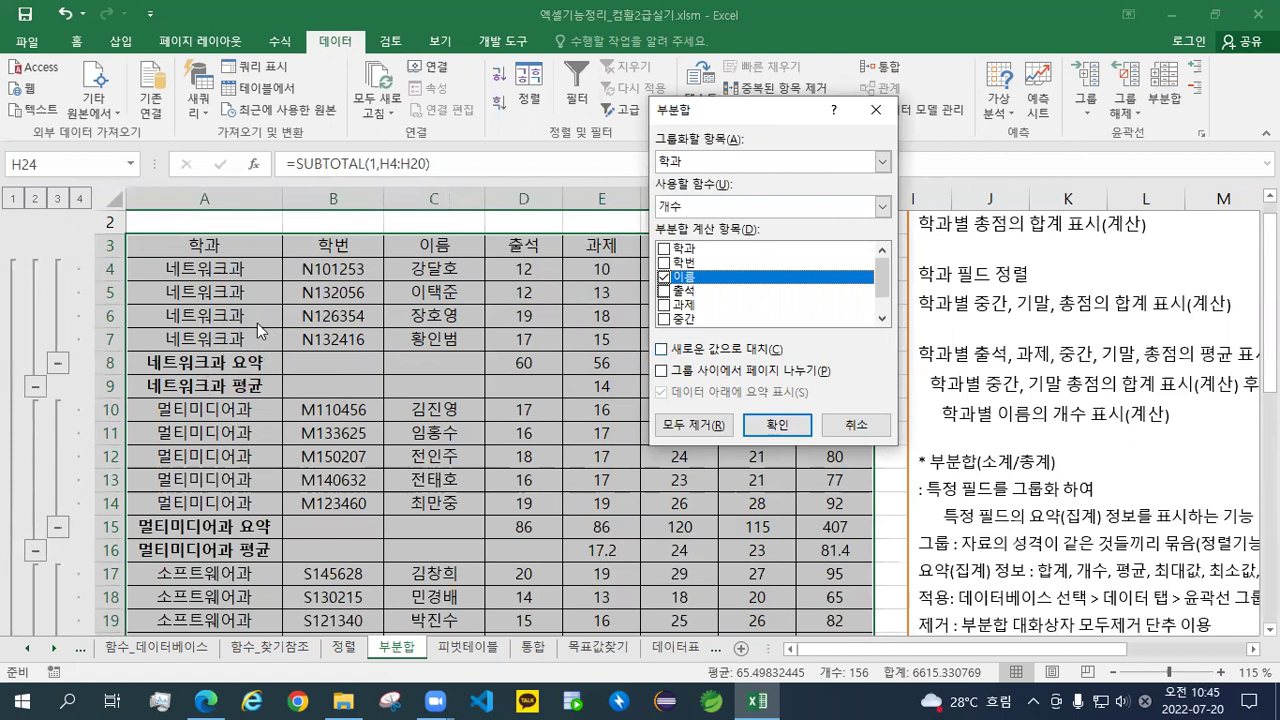
pyautogui.click(777, 424)
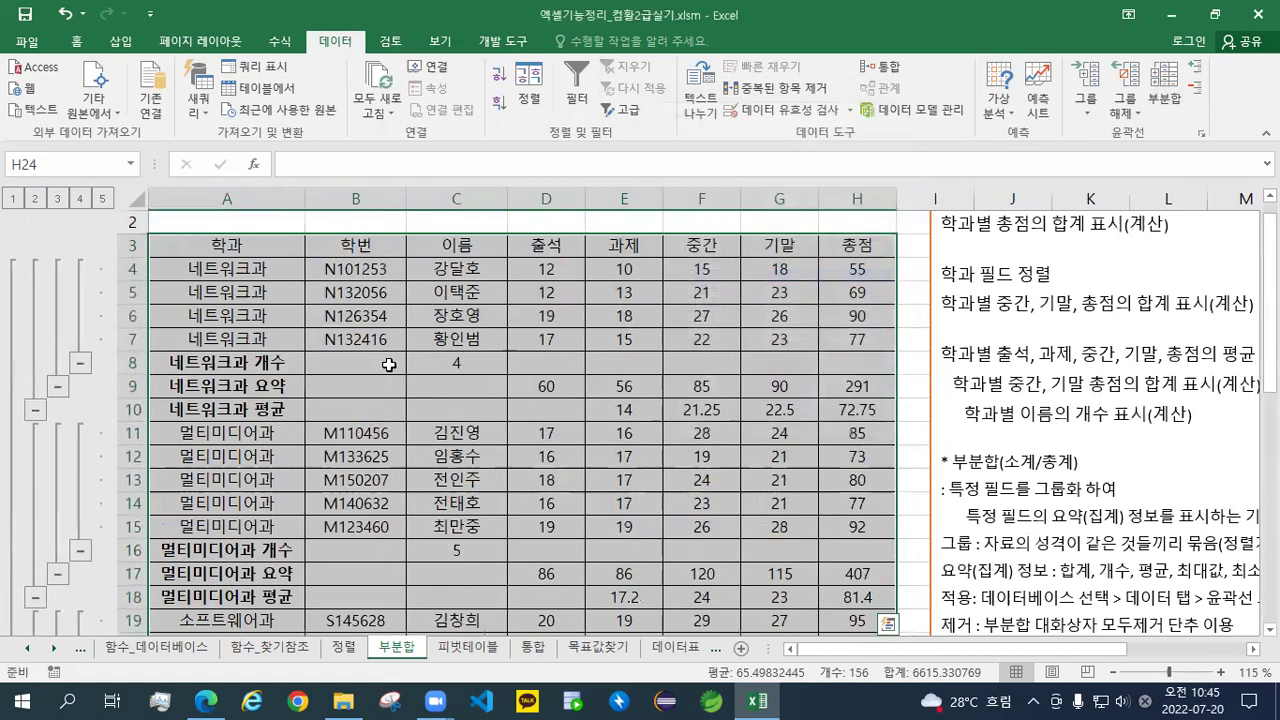
# Inspect the SUBTOTAL formula in the 과제 cell of the 네트워크과 요약 row and review the remaining subtotal rows
pyautogui.click(230, 362)
pyautogui.click(600, 386)
pyautogui.doubleClick(620, 386)
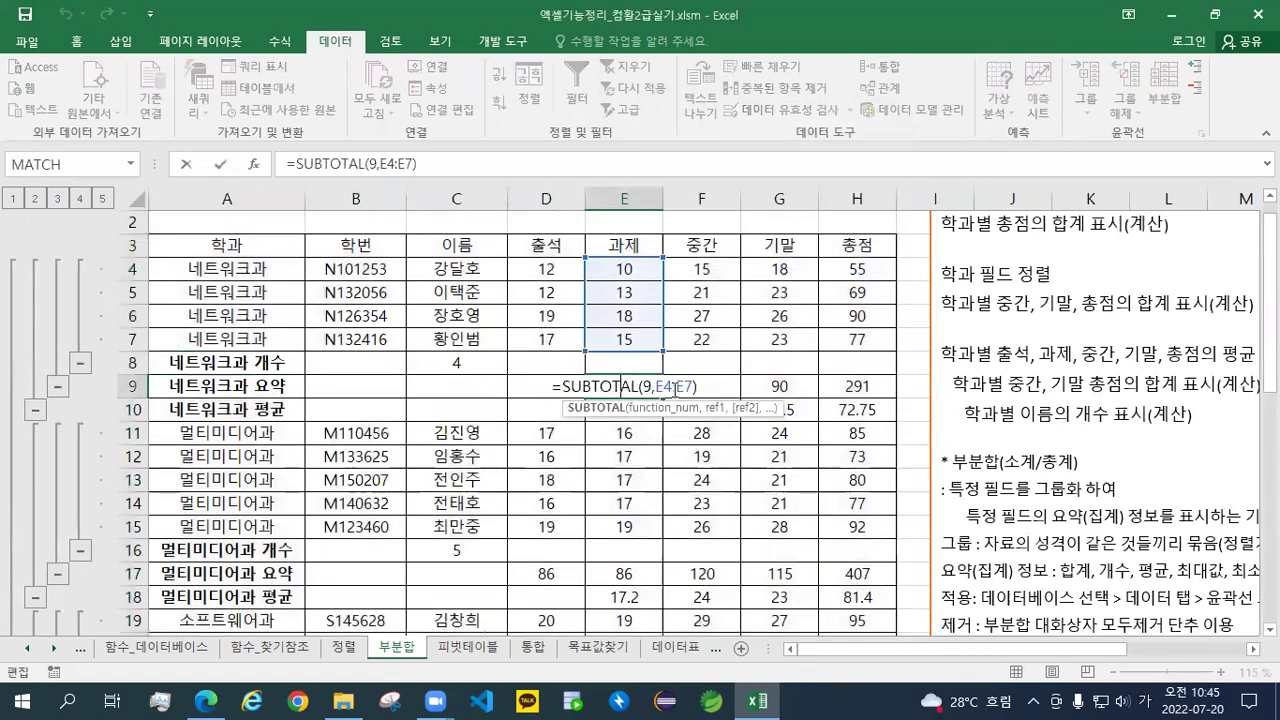
pyautogui.click(602, 358)
pyautogui.moveTo(602, 358); pyautogui.dragTo(545, 340)
pyautogui.scroll(-2, 462, 375)
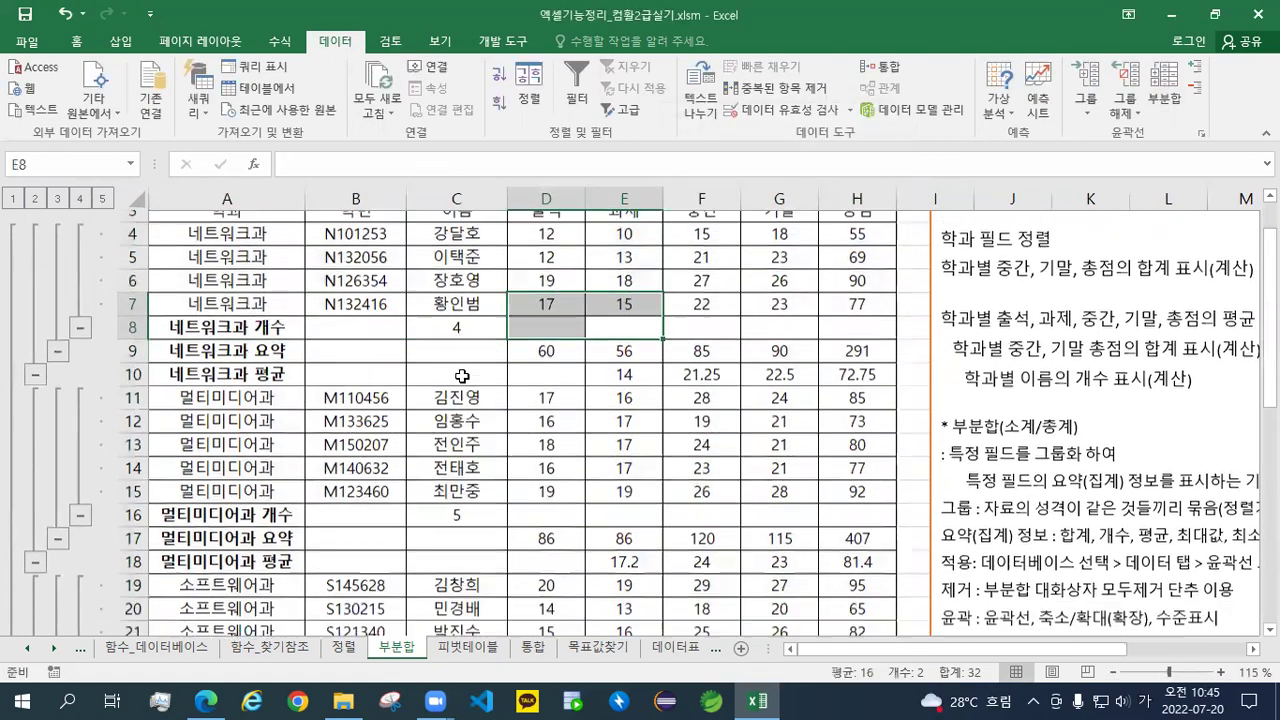
pyautogui.scroll(-2, 480, 372)
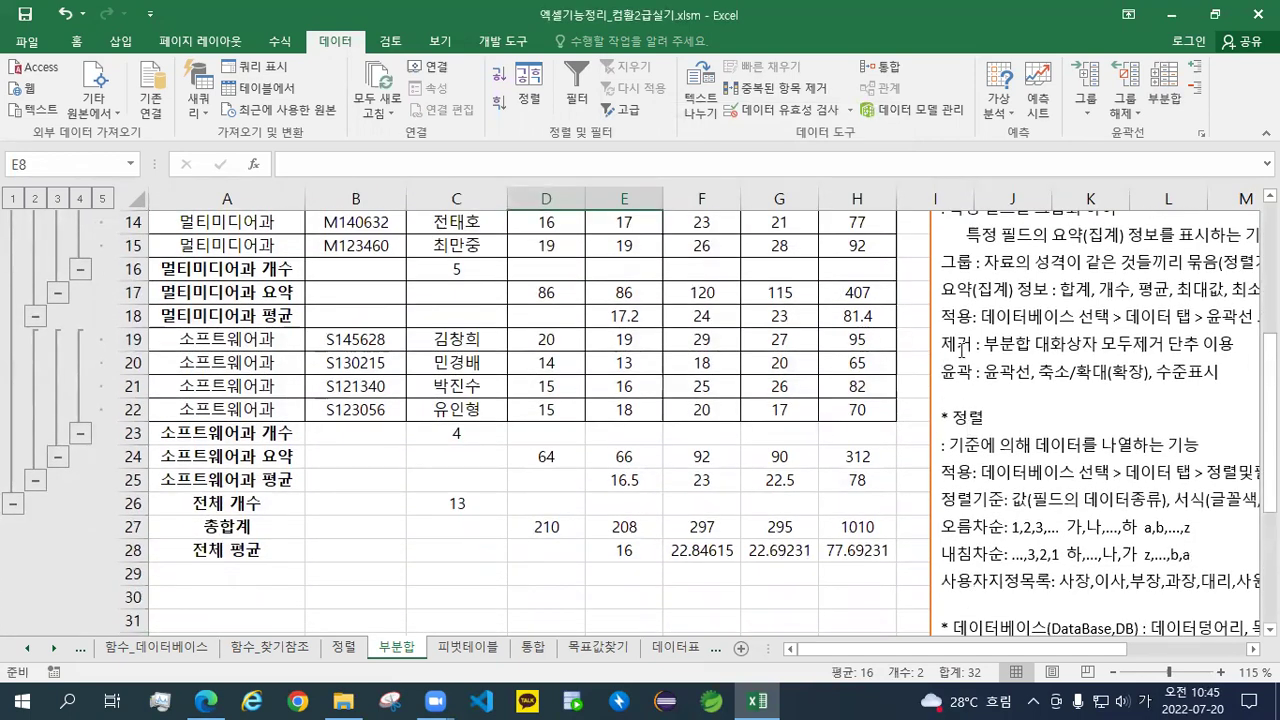
# View the subtotal settings with the 모두 제거 option, dismiss them without applying, and return to the 소프트웨어과 rows
pyautogui.click(1164, 98)
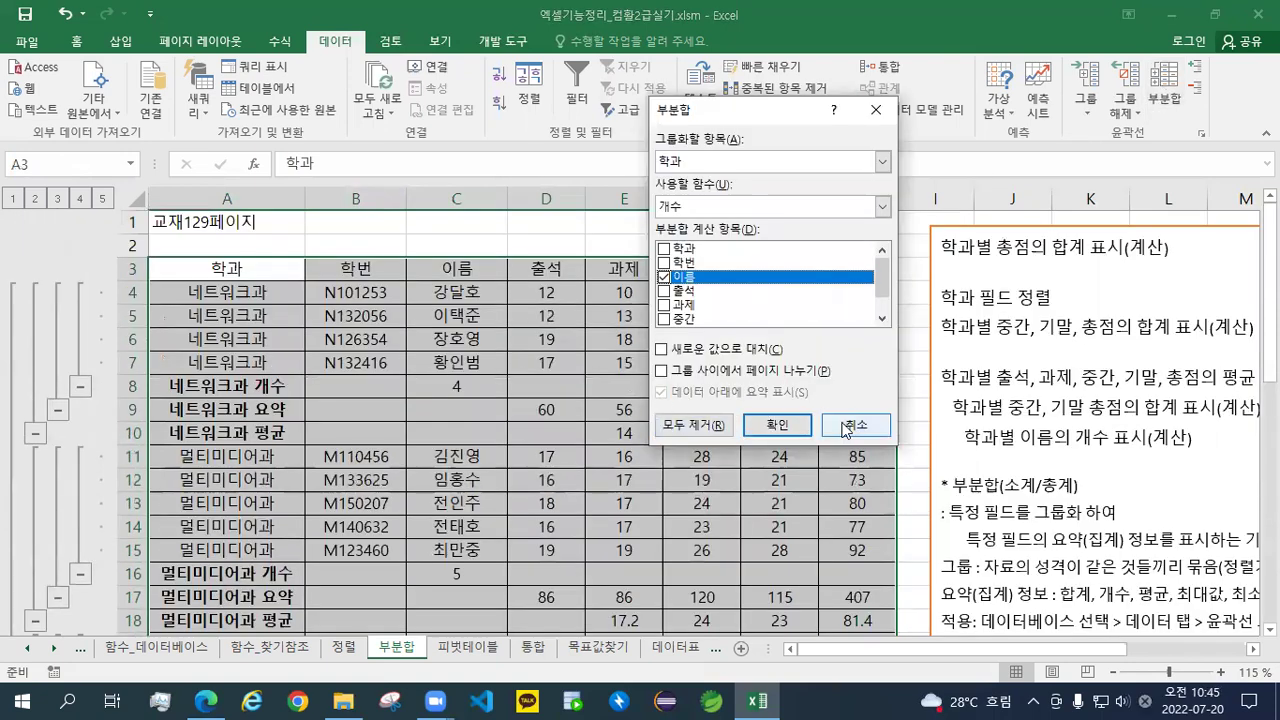
pyautogui.click(856, 424)
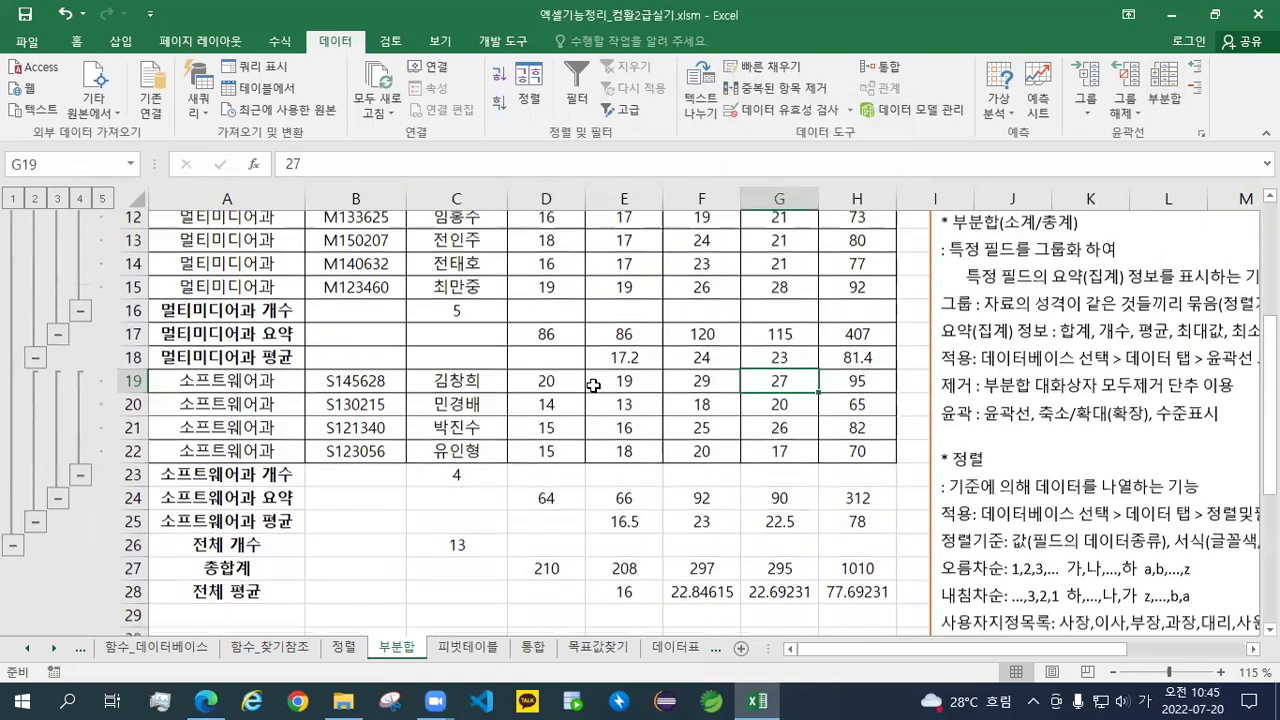
pyautogui.scroll(-2, 593, 387)
pyautogui.click(546, 339)
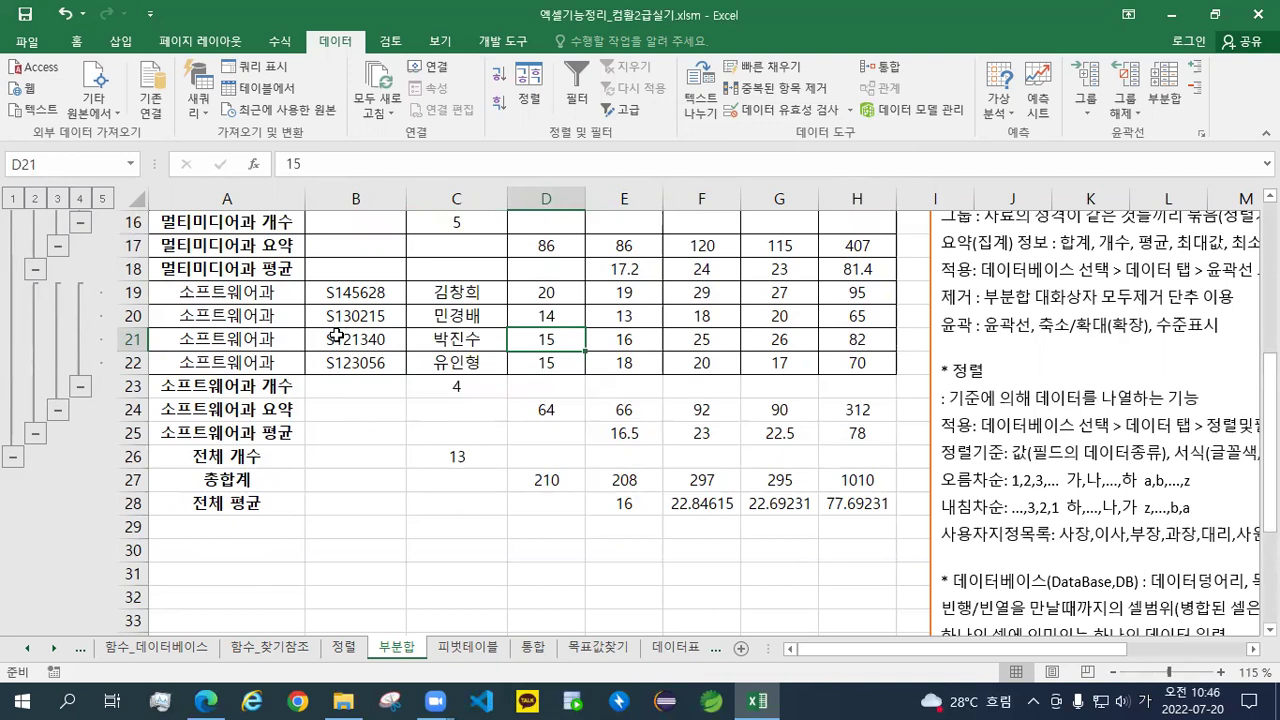
# Collapse the 소프트웨어과 outline groups level by level, and finally the outermost group, leaving only the overall totals displayed
pyautogui.click(80, 387)
pyautogui.click(57, 316)
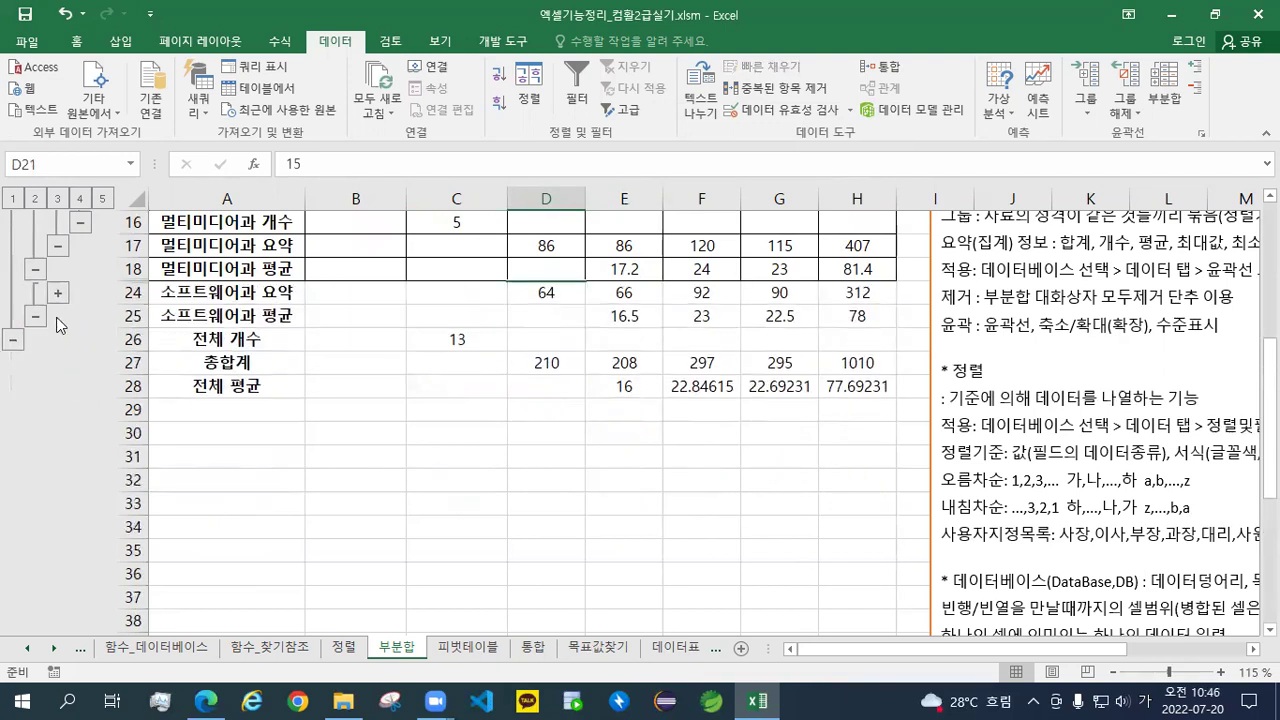
pyautogui.click(36, 318)
pyautogui.click(13, 340)
pyautogui.scroll(5, 28, 298)
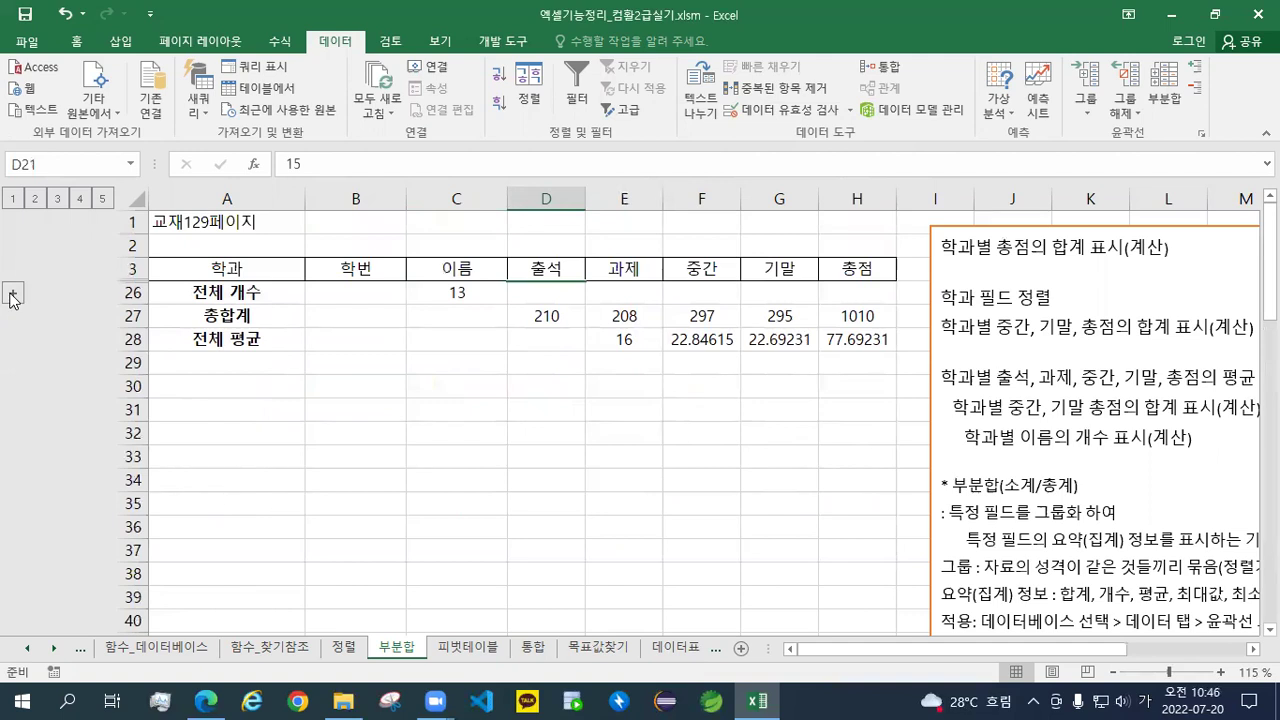
# Expand the outermost outline group and the nested 소프트웨어과 groups to show their detail rows again
pyautogui.click(13, 296)
pyautogui.scroll(-1, 30, 450)
pyautogui.click(34, 598)
pyautogui.scroll(-3, 62, 560)
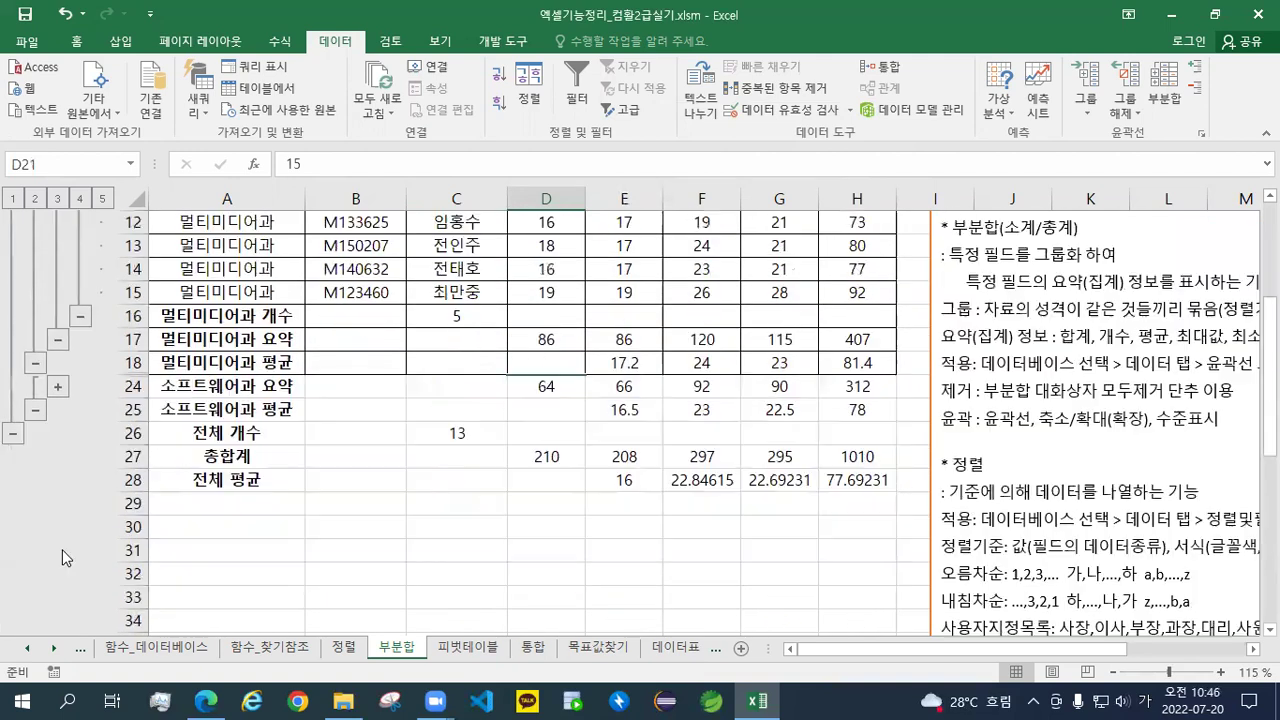
pyautogui.click(57, 387)
pyautogui.click(80, 390)
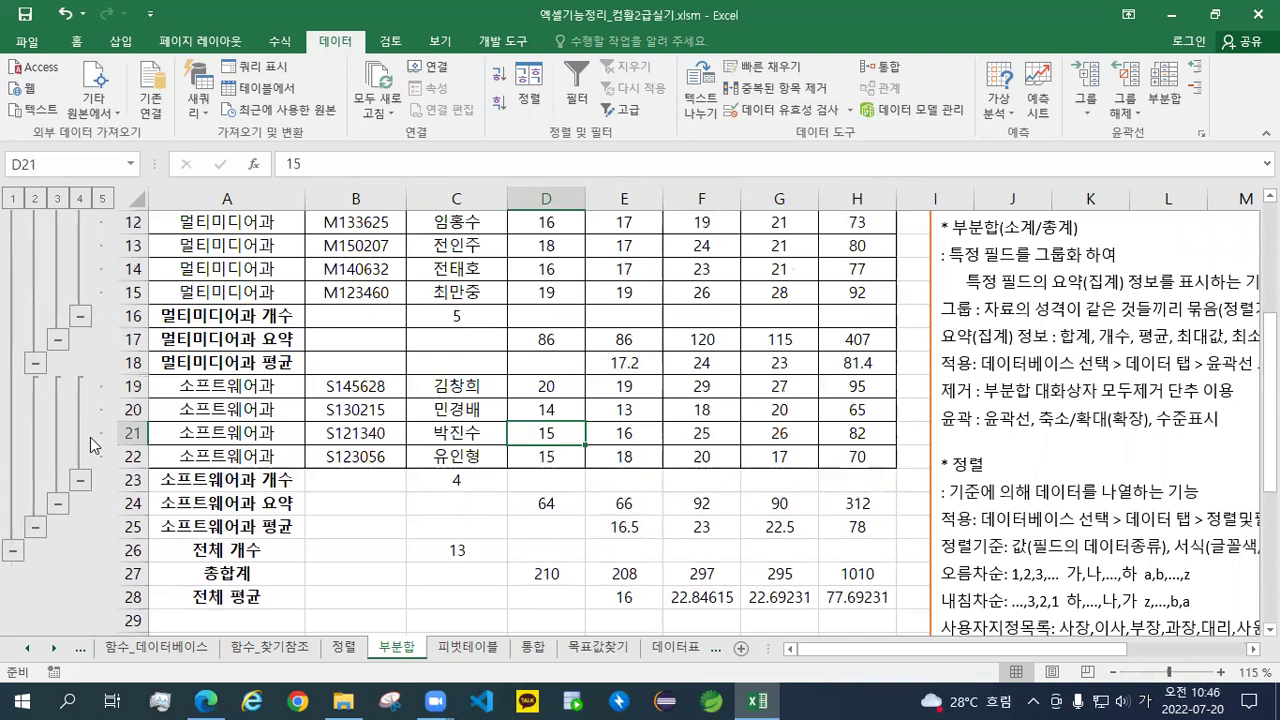
# Switch back and forth through the outline levels, finishing at level 5 with all rows displayed
pyautogui.click(12, 199)
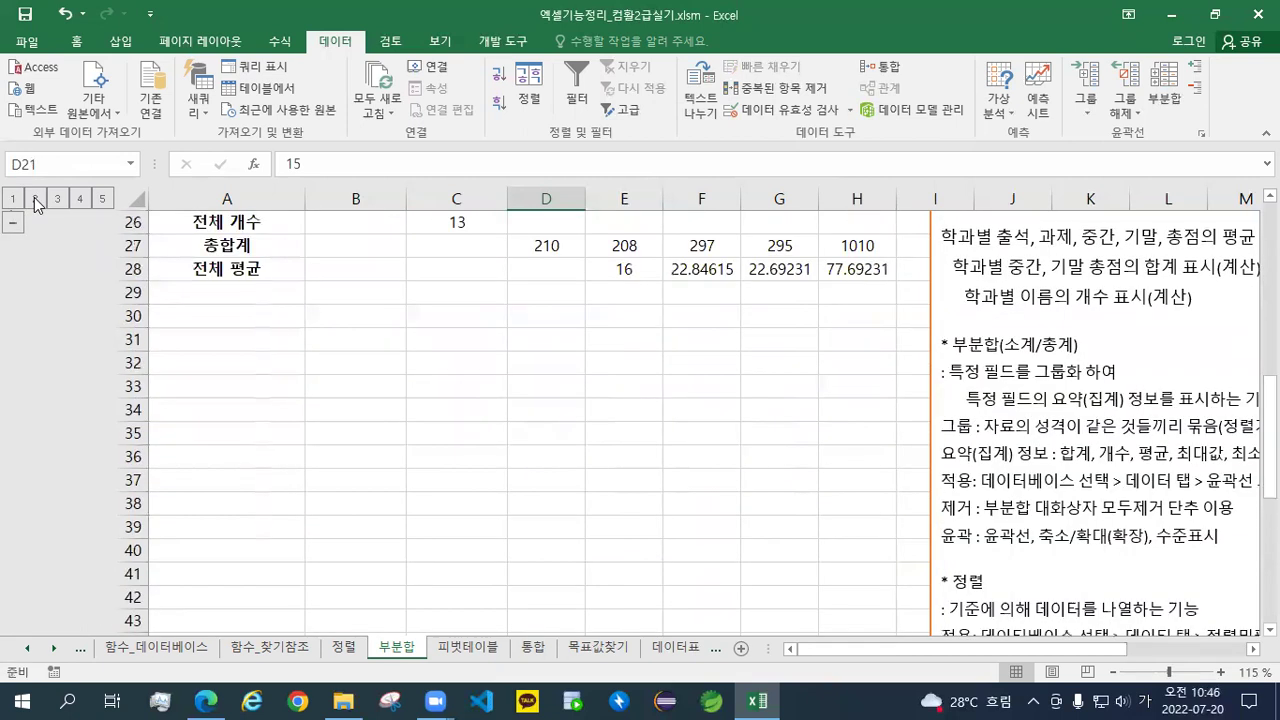
pyautogui.click(57, 199)
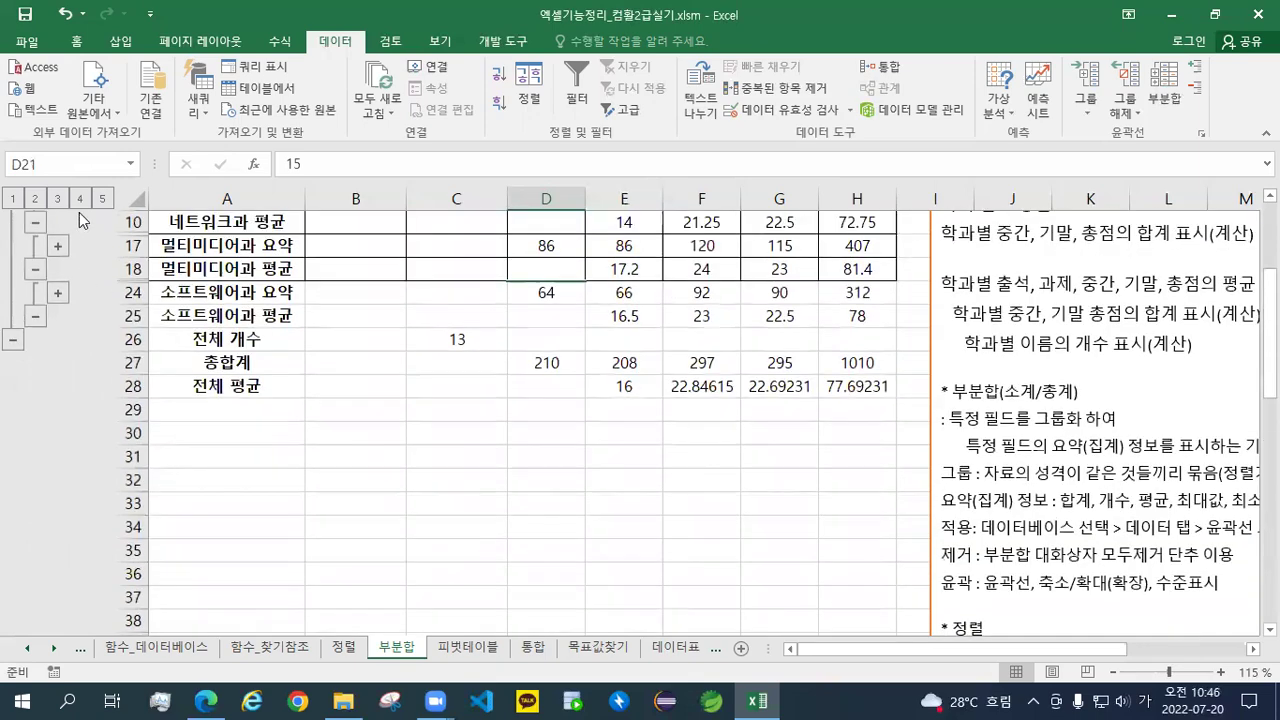
pyautogui.click(80, 199)
pyautogui.click(103, 199)
pyautogui.scroll(3, 100, 220)
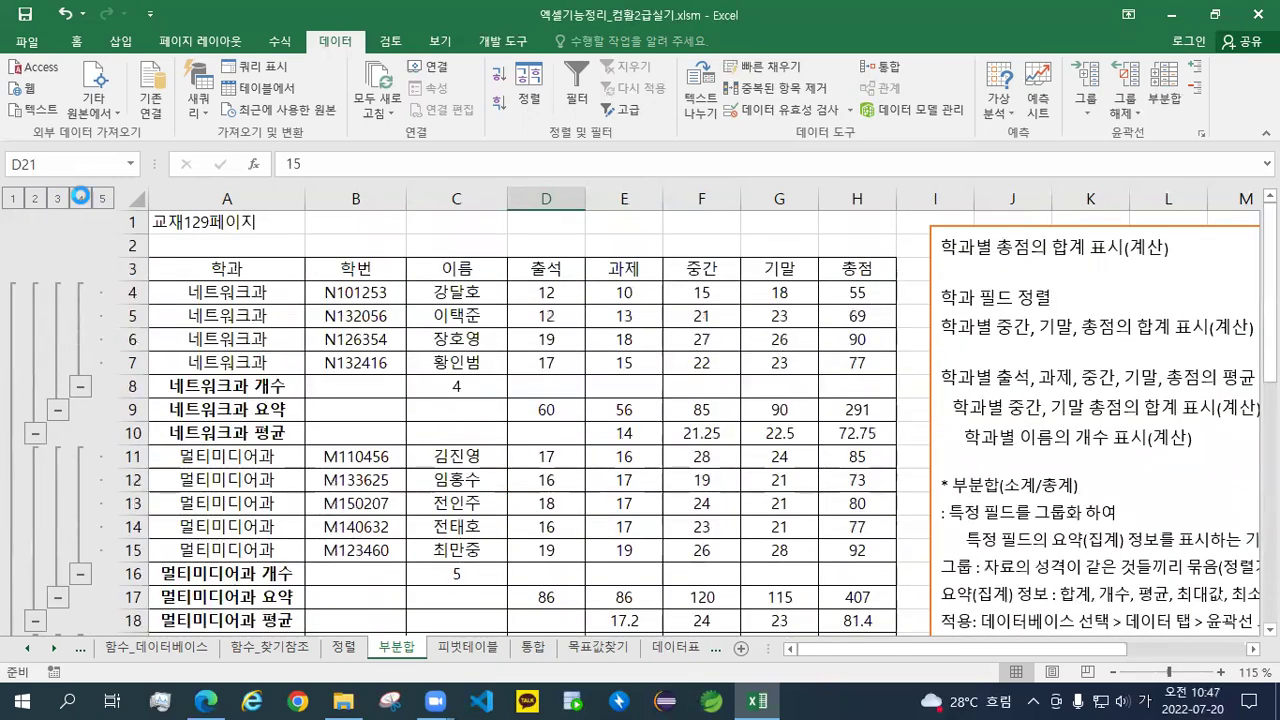
pyautogui.click(38, 198)
pyautogui.click(57, 199)
pyautogui.click(35, 199)
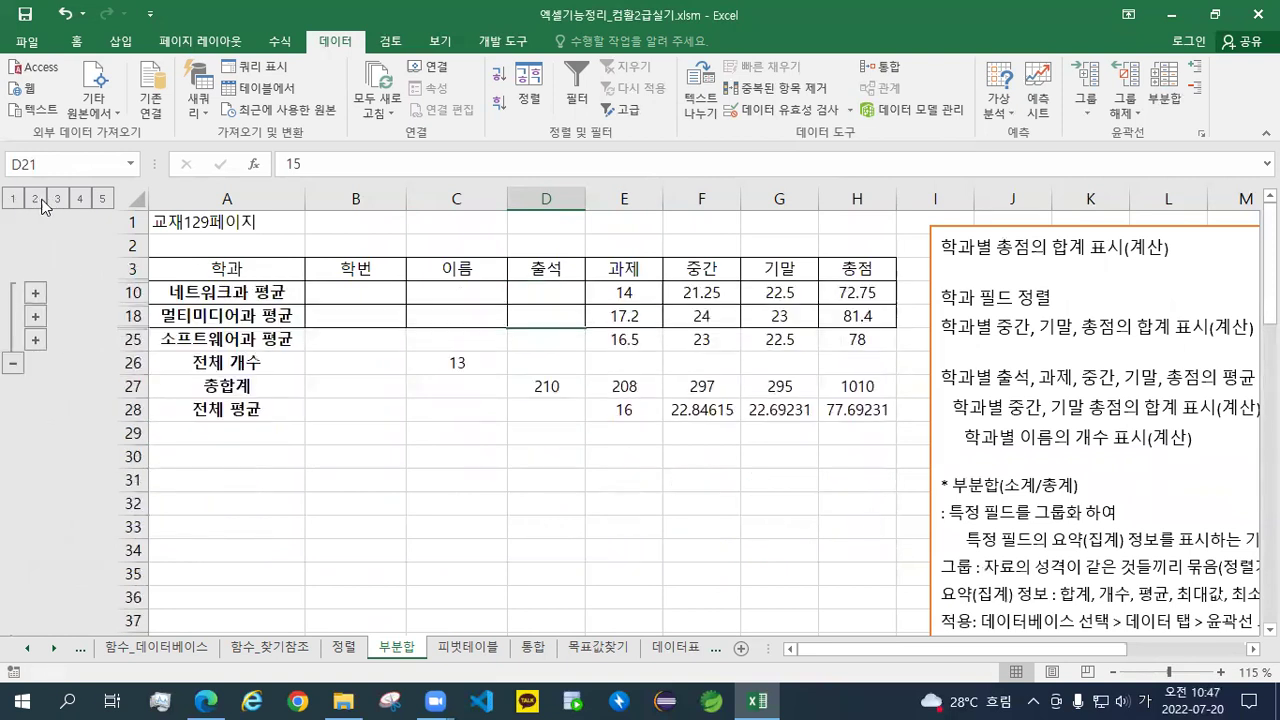
pyautogui.click(57, 199)
pyautogui.click(80, 199)
pyautogui.click(103, 199)
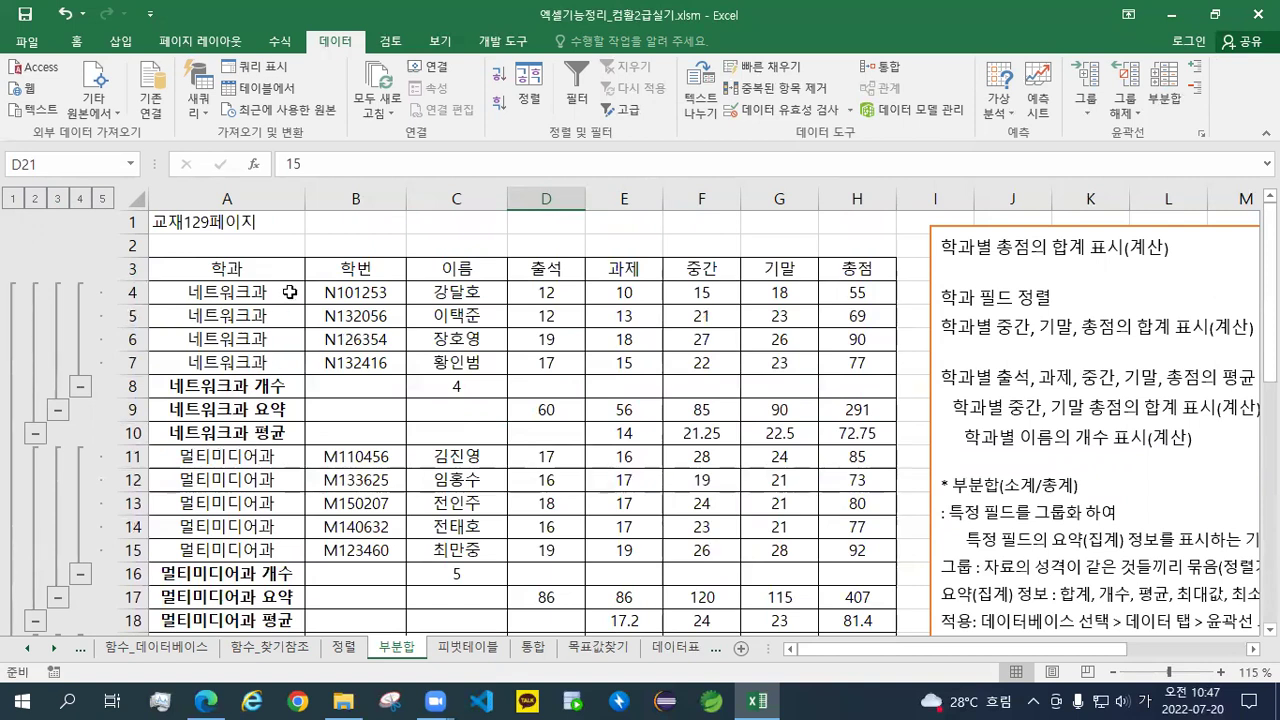
# Select the subtotaled table A3:H28 and remove all of its subtotals
pyautogui.moveTo(289, 276); pyautogui.dragTo(862, 600)
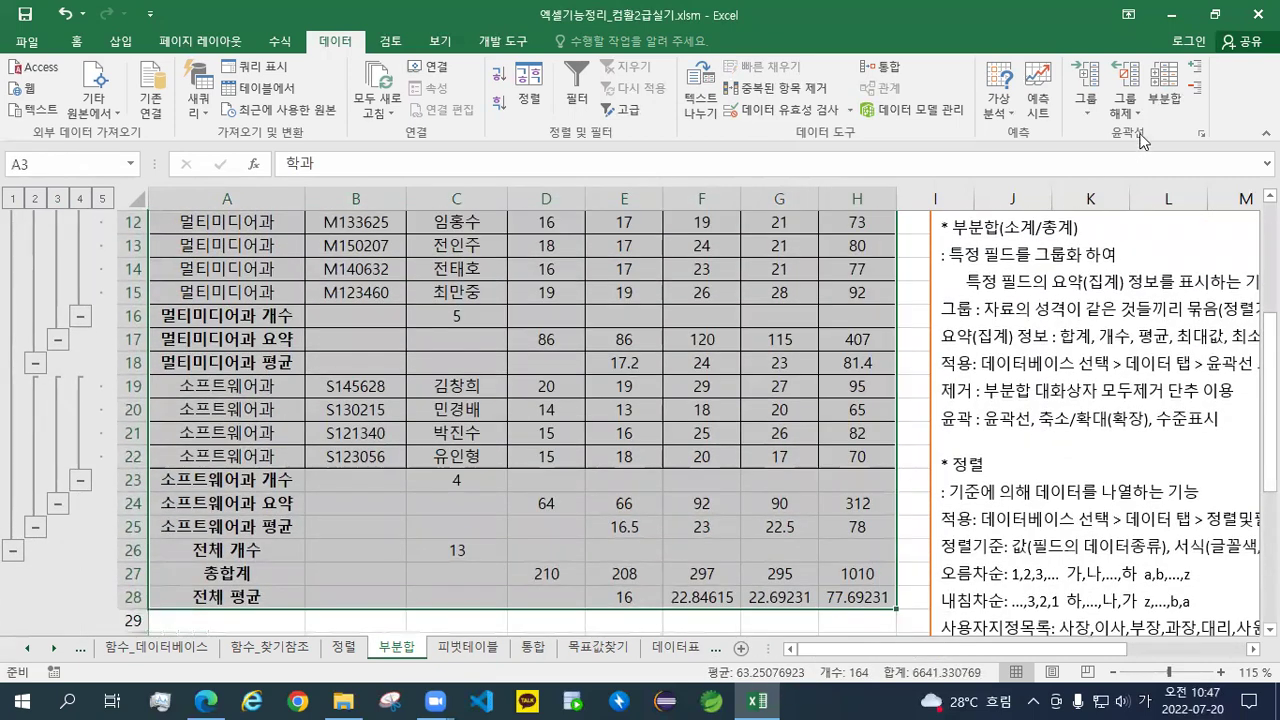
pyautogui.click(1164, 98)
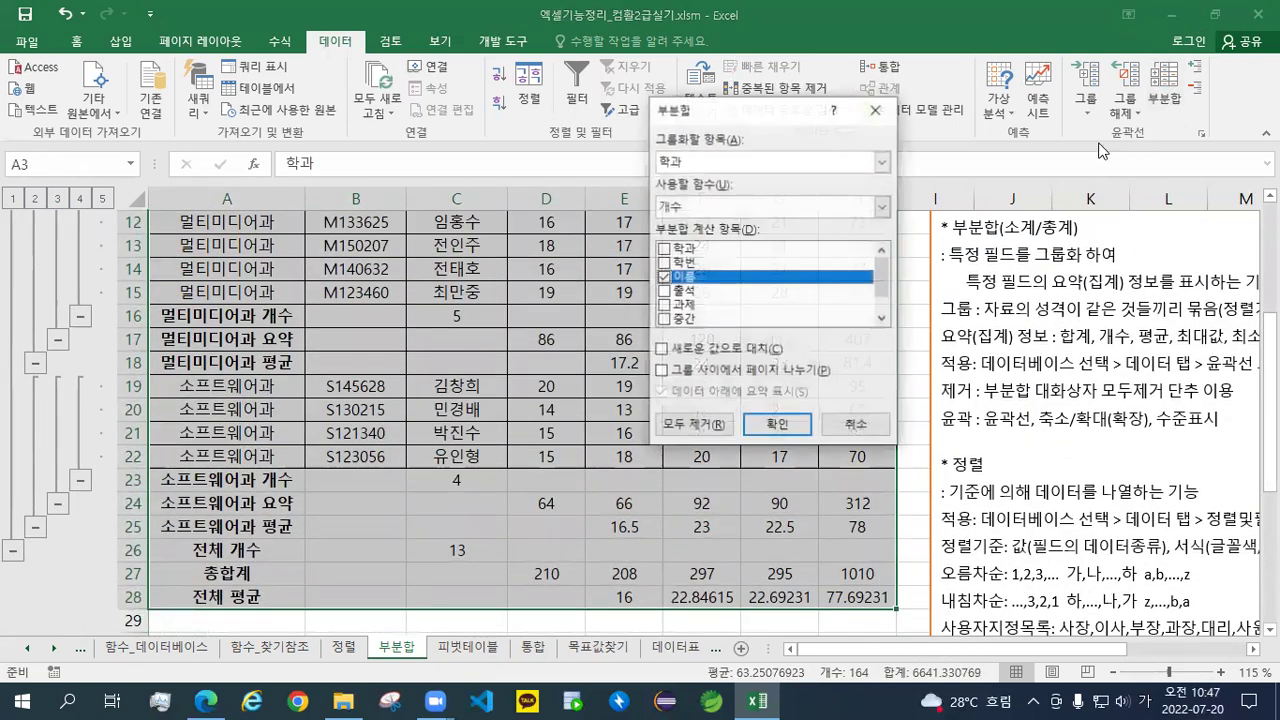
pyautogui.click(699, 431)
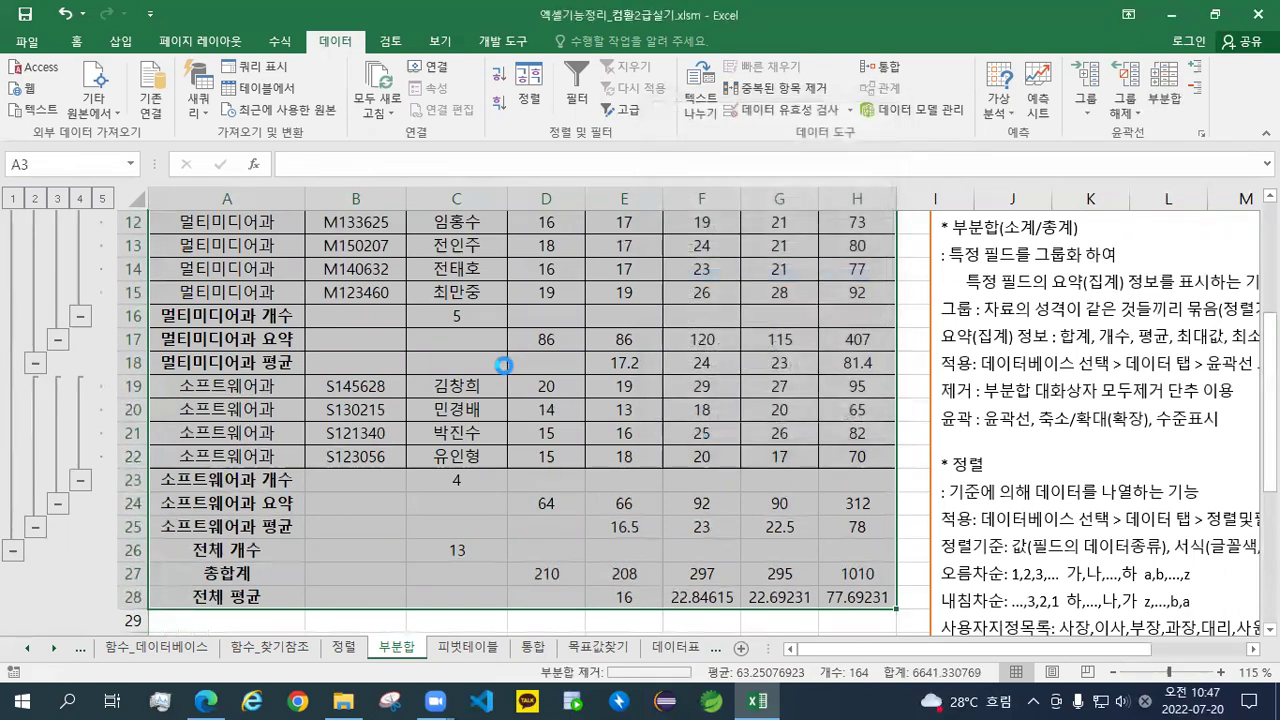
pyautogui.click(507, 371)
pyautogui.scroll(4, 507, 371)
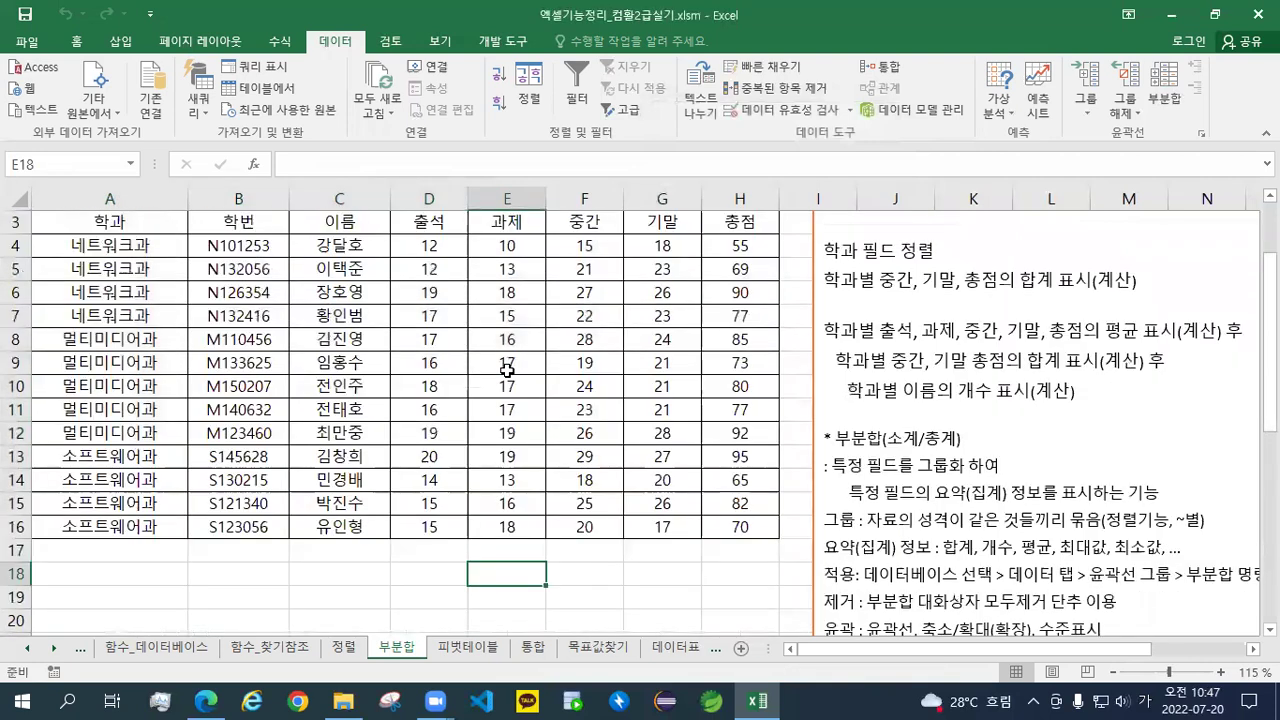
pyautogui.click(442, 368)
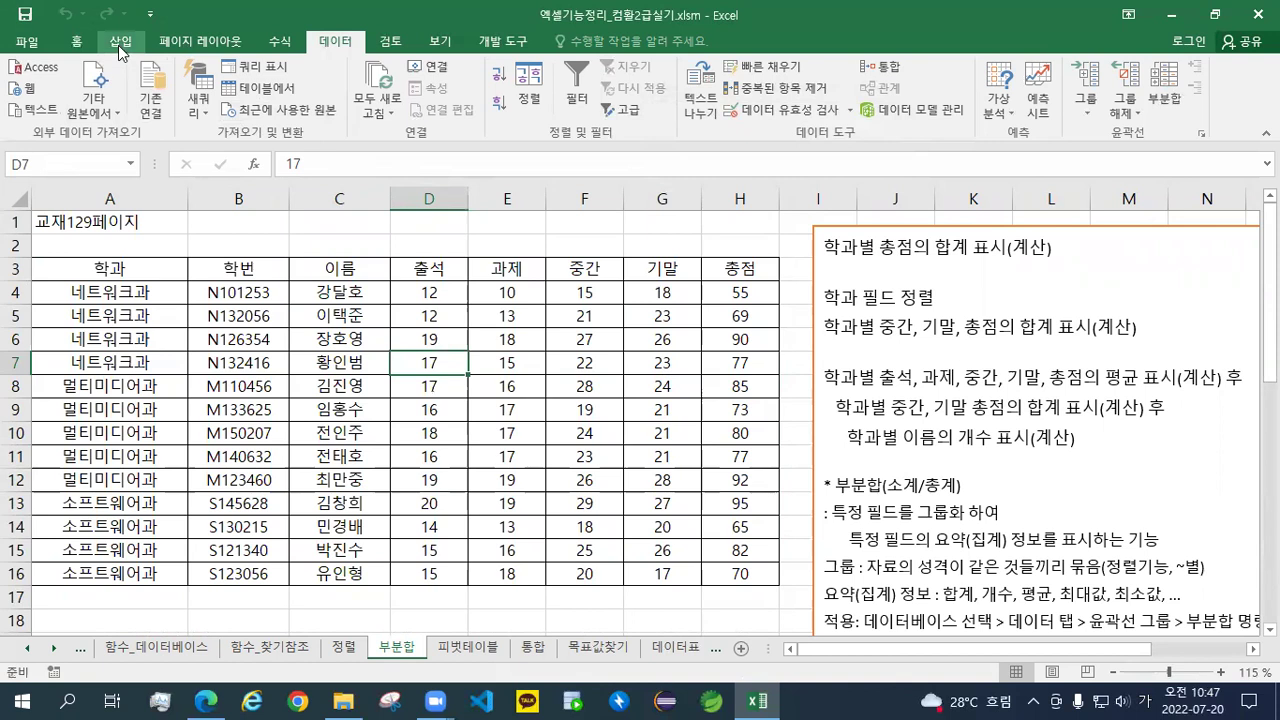
# Open the workbook 분석작업-2.xlsx from the 이론 folder
pyautogui.click(45, 41)
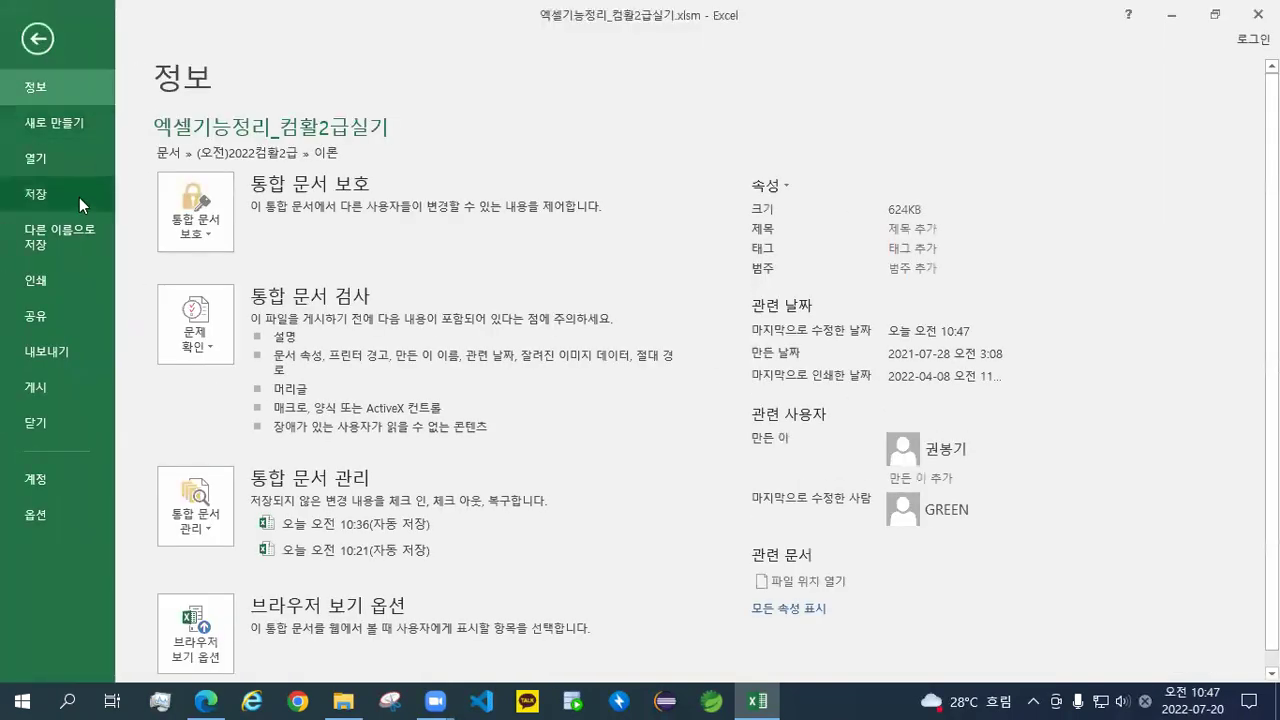
pyautogui.click(30, 164)
pyautogui.click(238, 352)
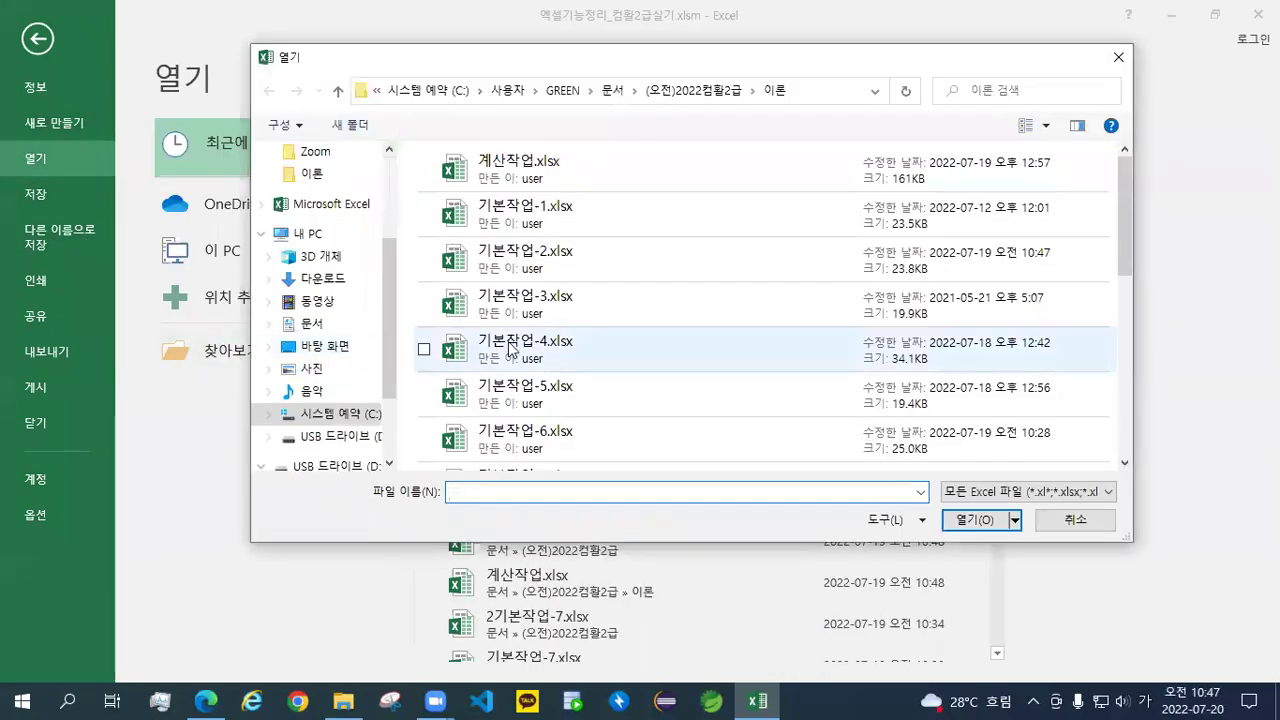
pyautogui.moveTo(1130, 214); pyautogui.dragTo(1123, 345)
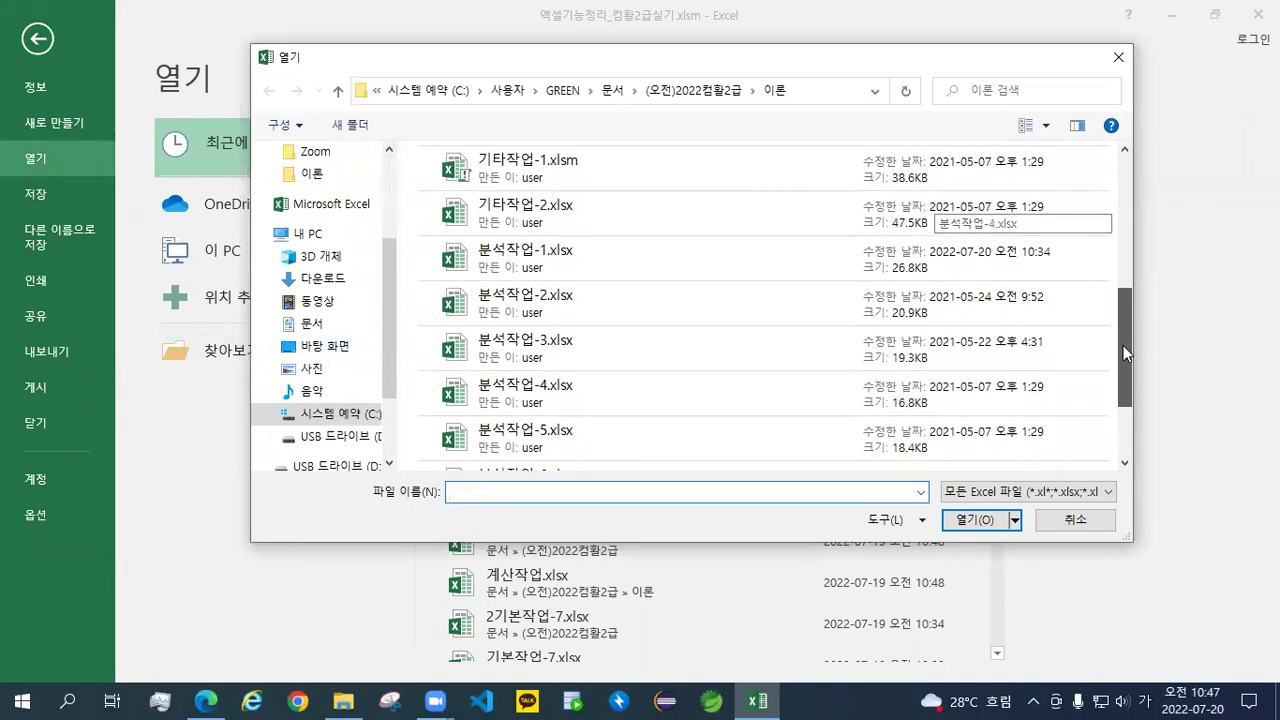
pyautogui.click(520, 300)
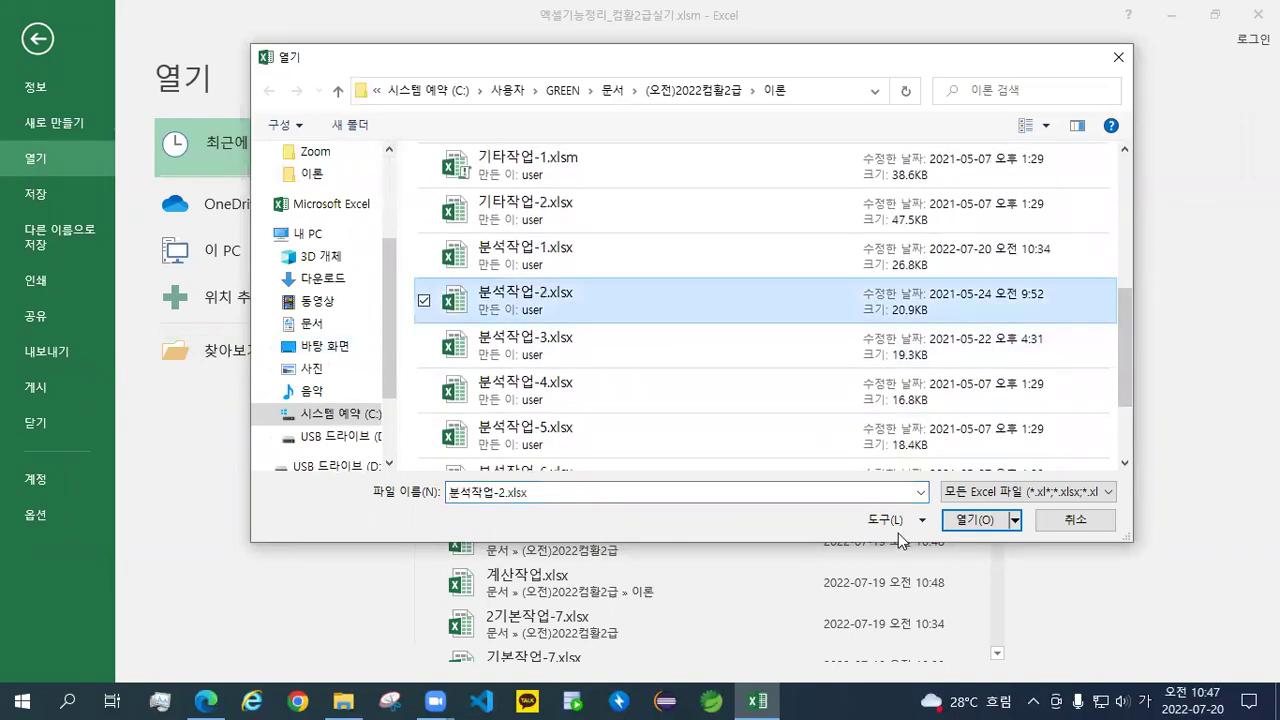
pyautogui.click(960, 520)
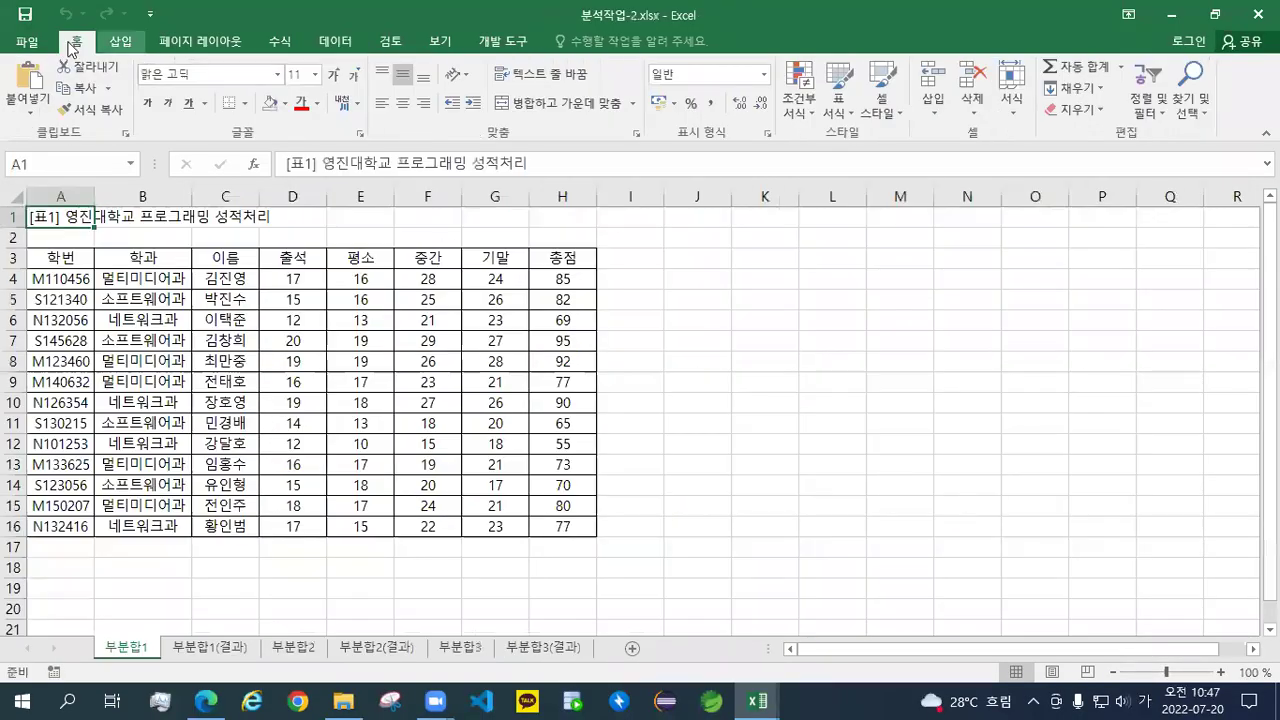
pyautogui.click(30, 44)
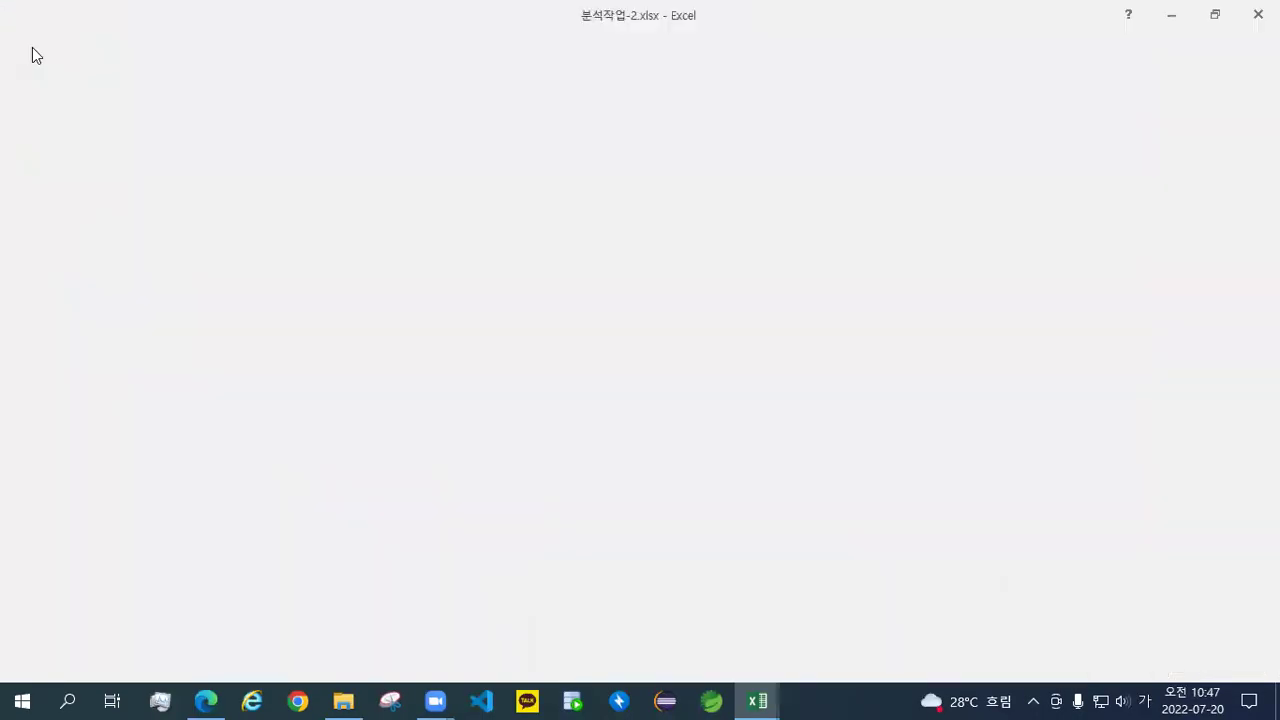
pyautogui.click(41, 156)
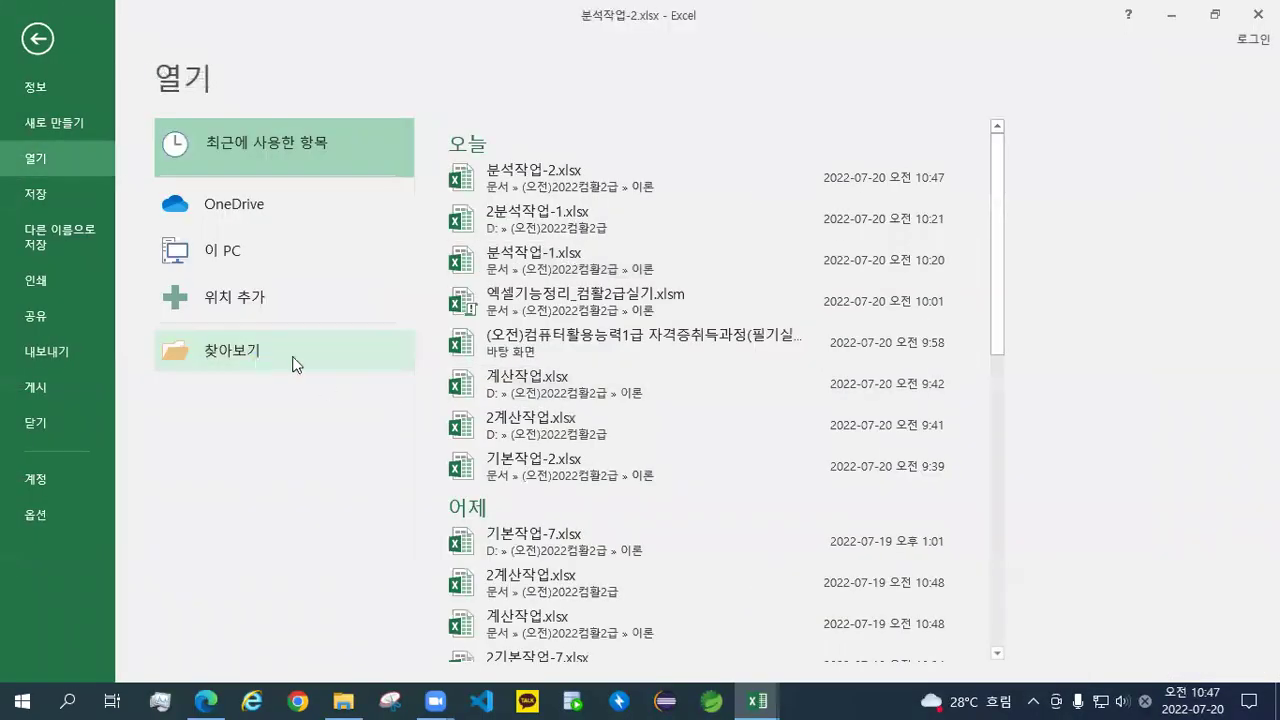
pyautogui.click(297, 362)
pyautogui.moveTo(1125, 233); pyautogui.dragTo(1126, 339)
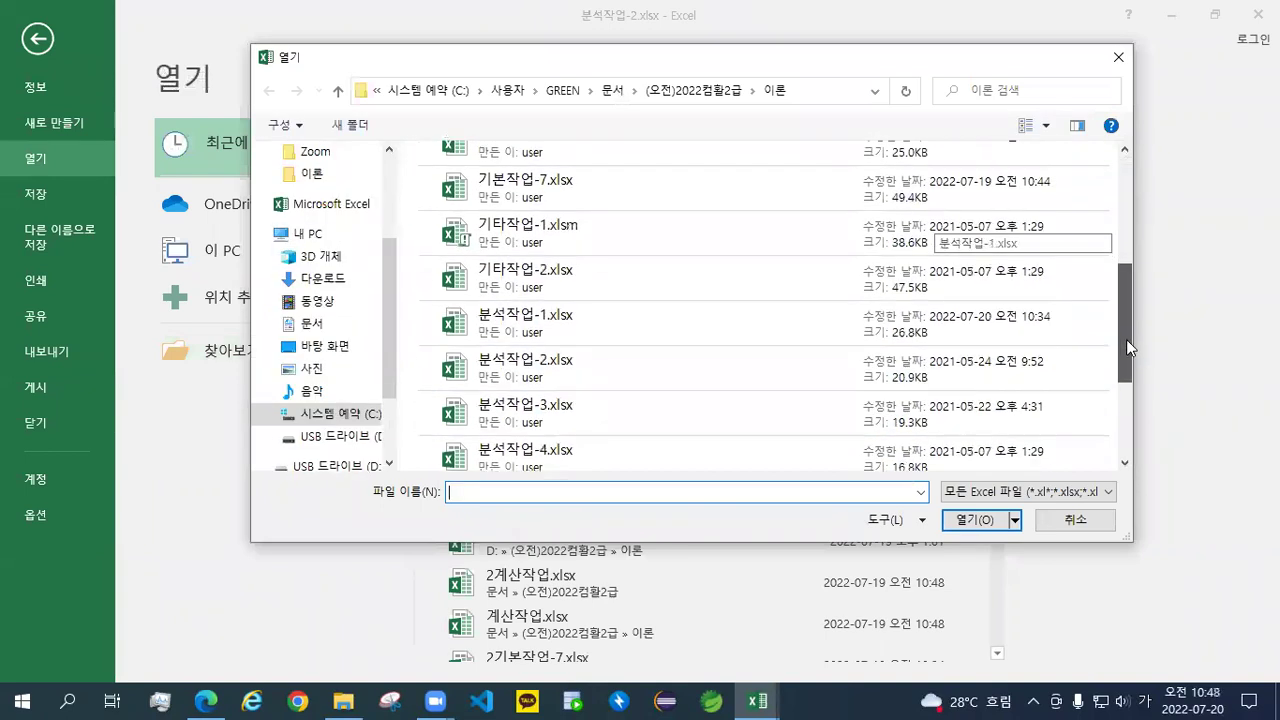
pyautogui.click(673, 363)
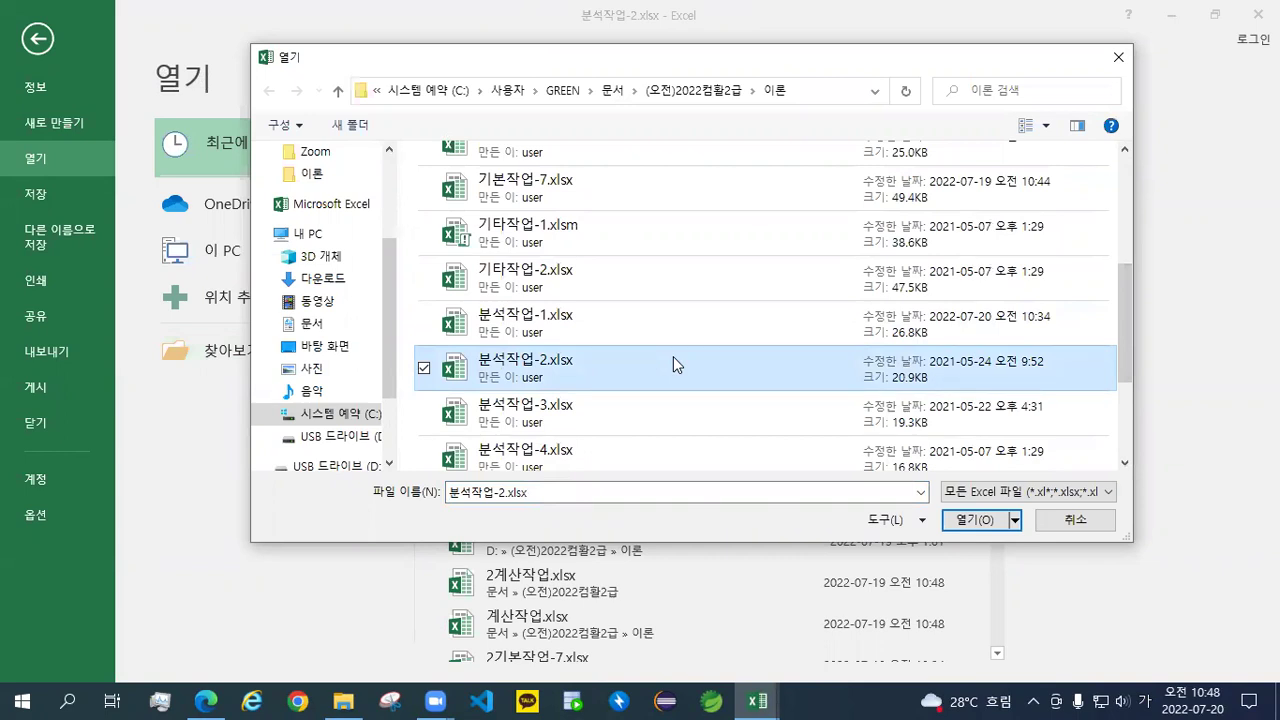
pyautogui.click(1097, 526)
pyautogui.click(43, 38)
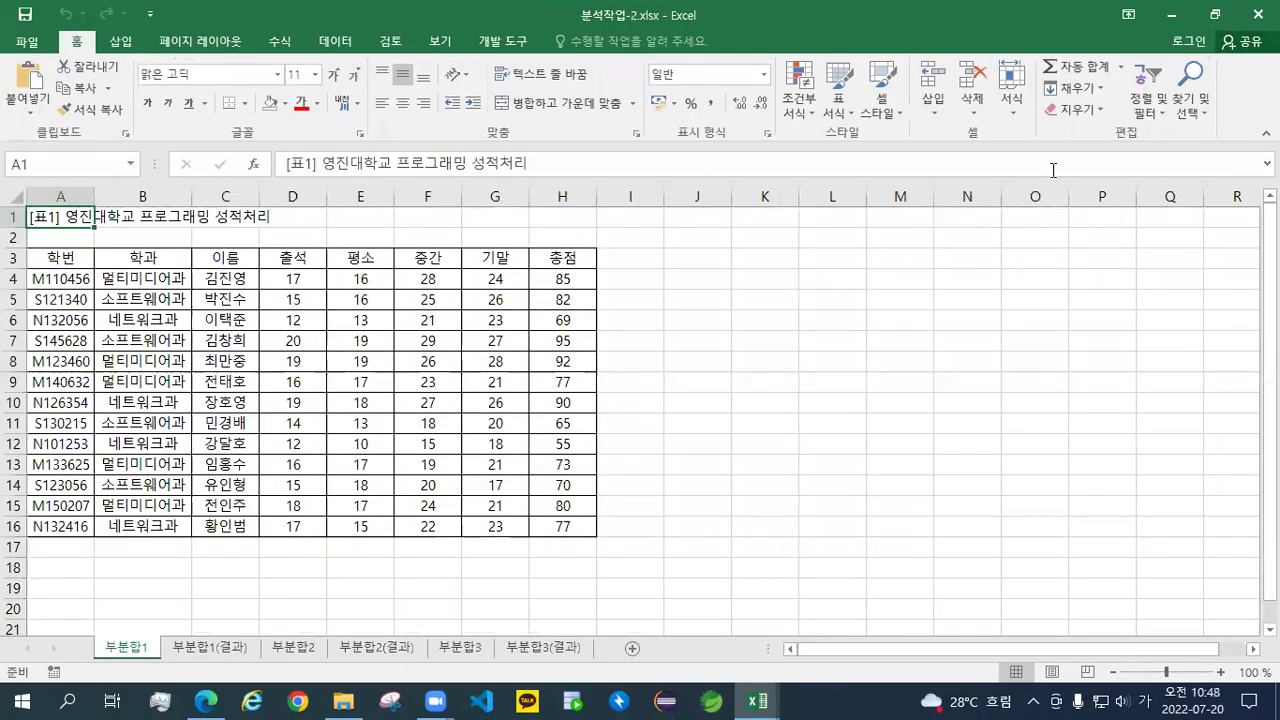
# Minimize the 엑셀기능정리_컴활2급실기.xlsm window behind the reduced 분석작업-2.xlsx window and switch to the 부분합2 sheet
pyautogui.click(1214, 14)
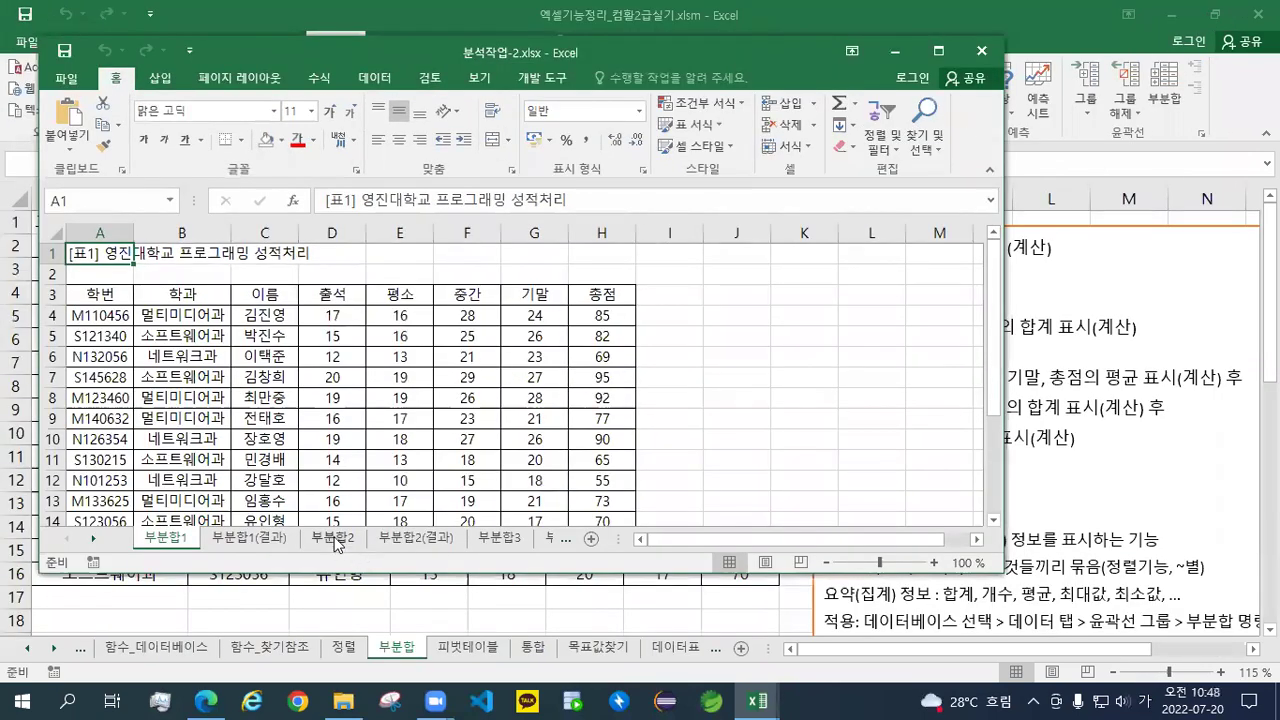
pyautogui.click(1174, 13)
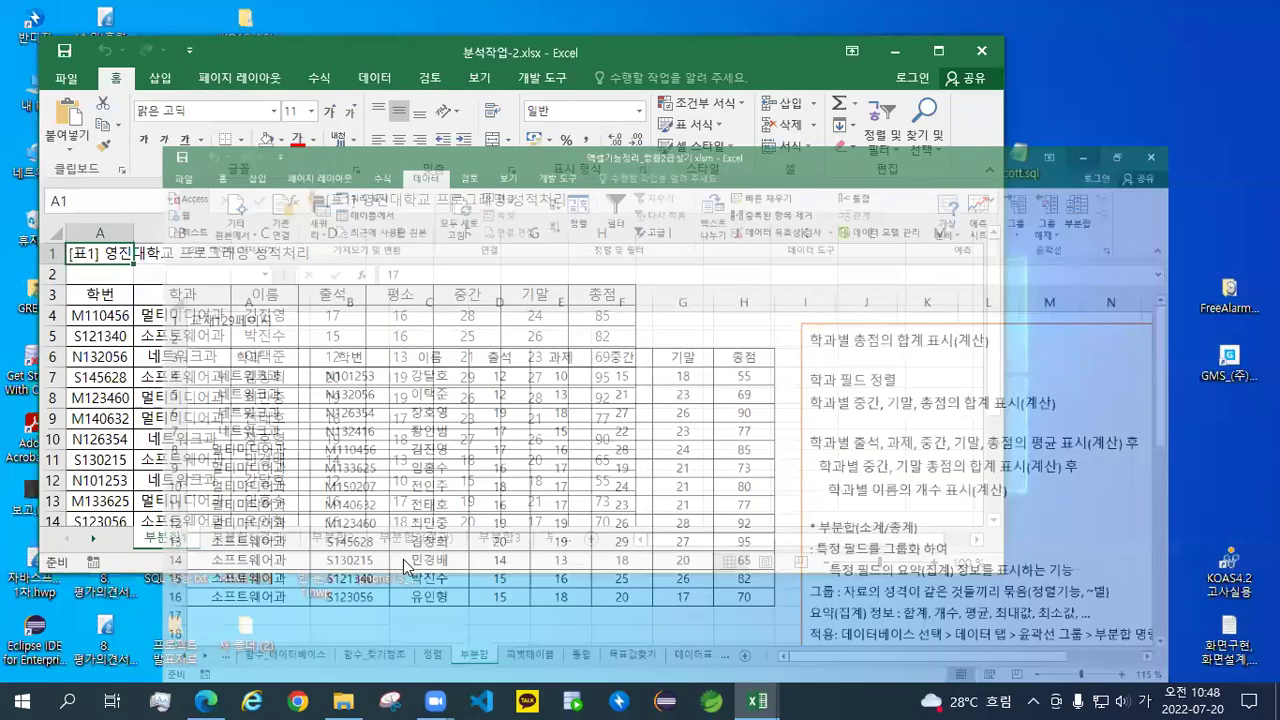
pyautogui.click(340, 543)
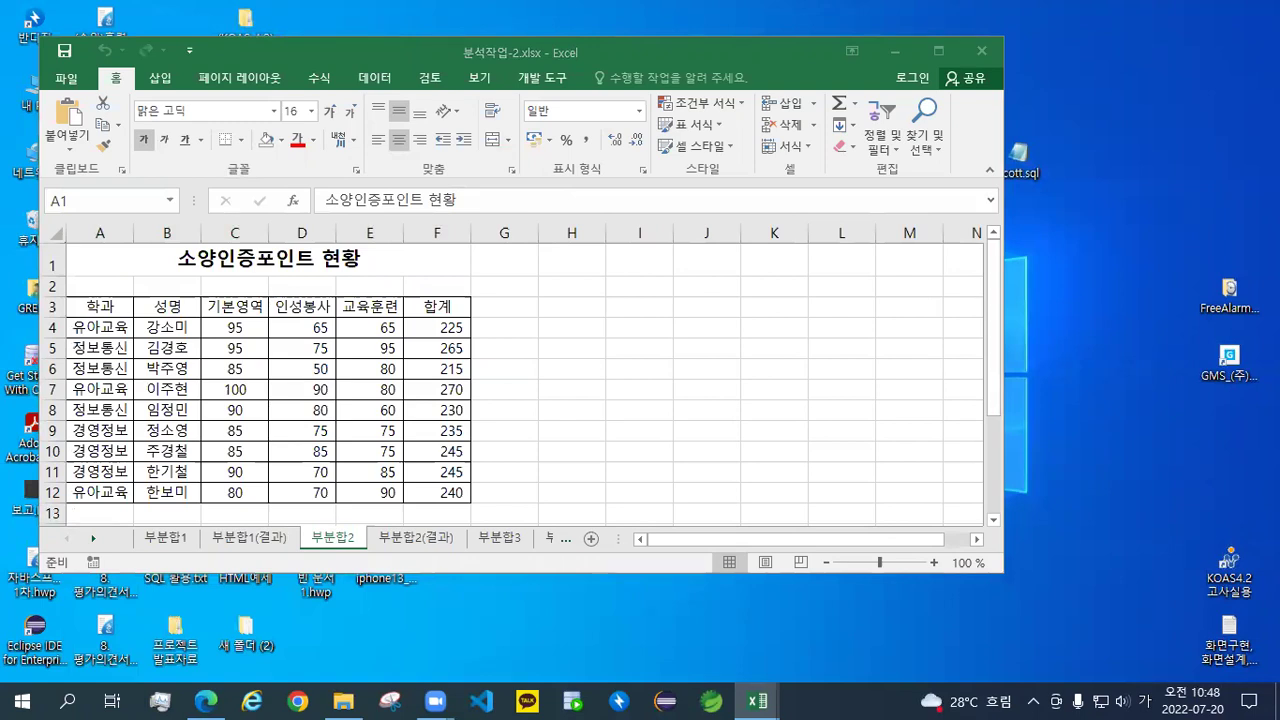
# Paste the copied red note 교재131페이지 into cell G1 of the 부분합2 sheet and maximize the workbook window
pyautogui.hotkey('ctrl', 'c')
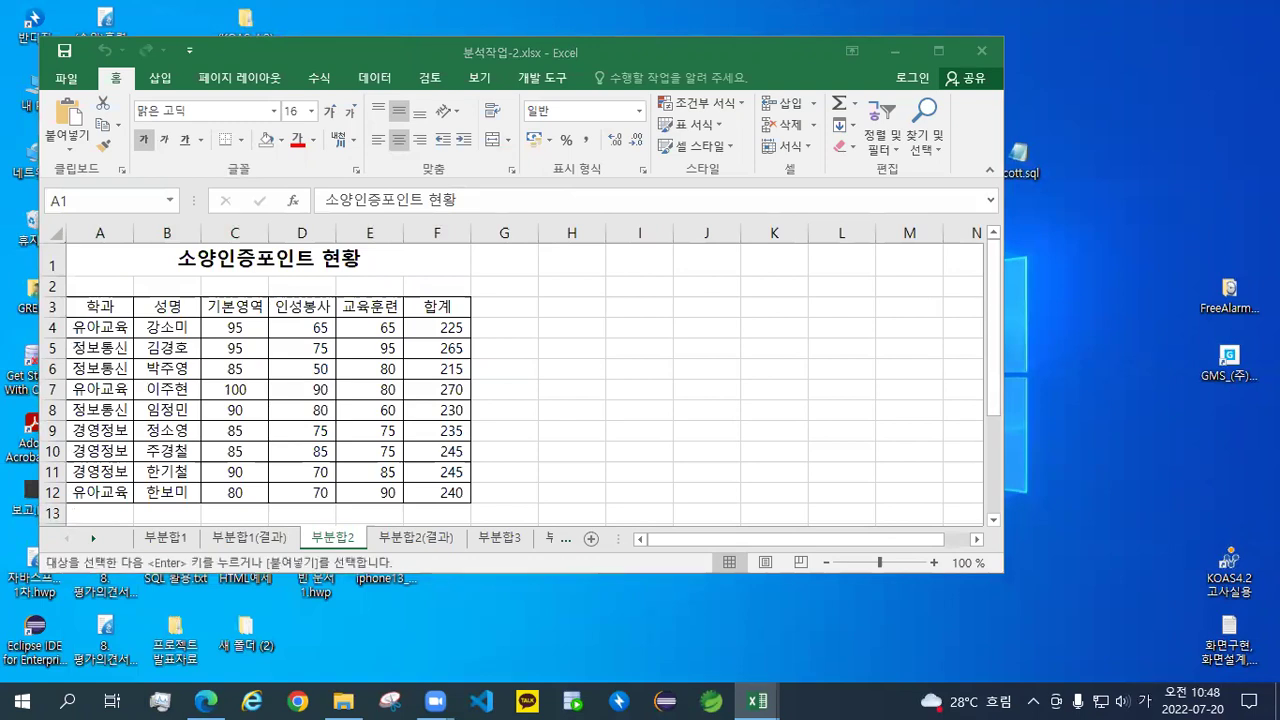
pyautogui.rightClick(500, 260)
pyautogui.click(548, 339)
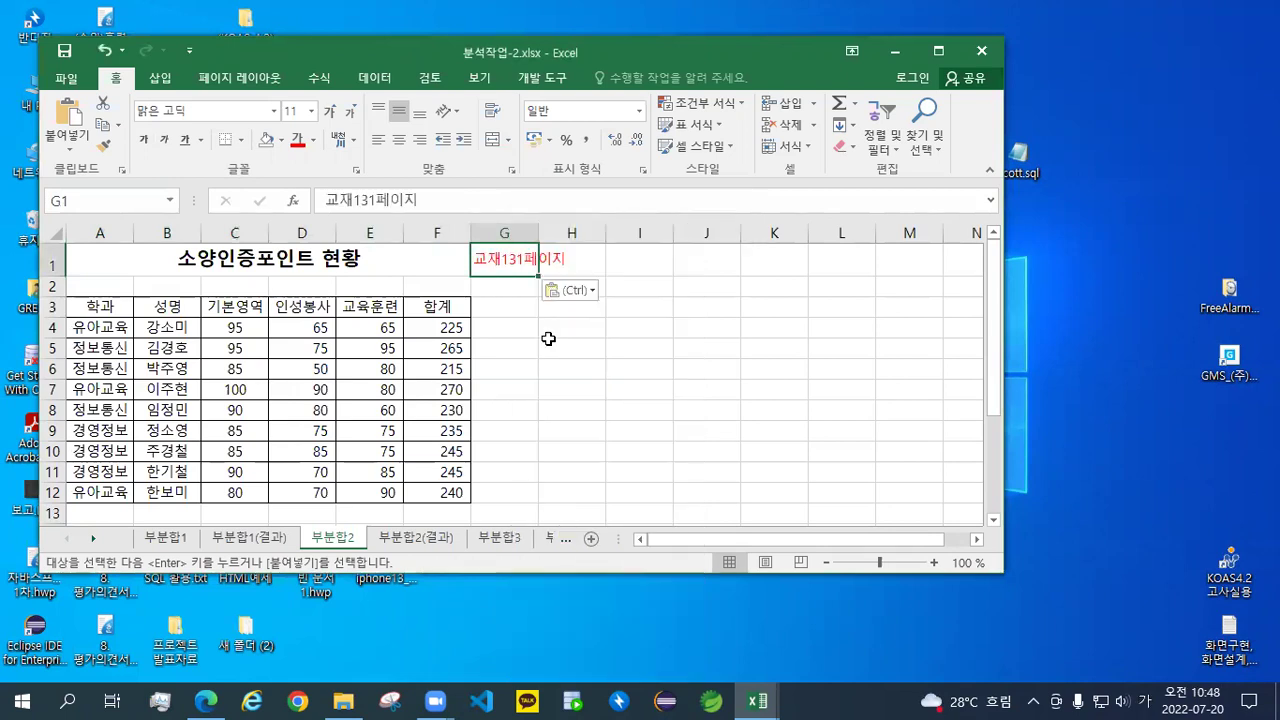
pyautogui.doubleClick(272, 45)
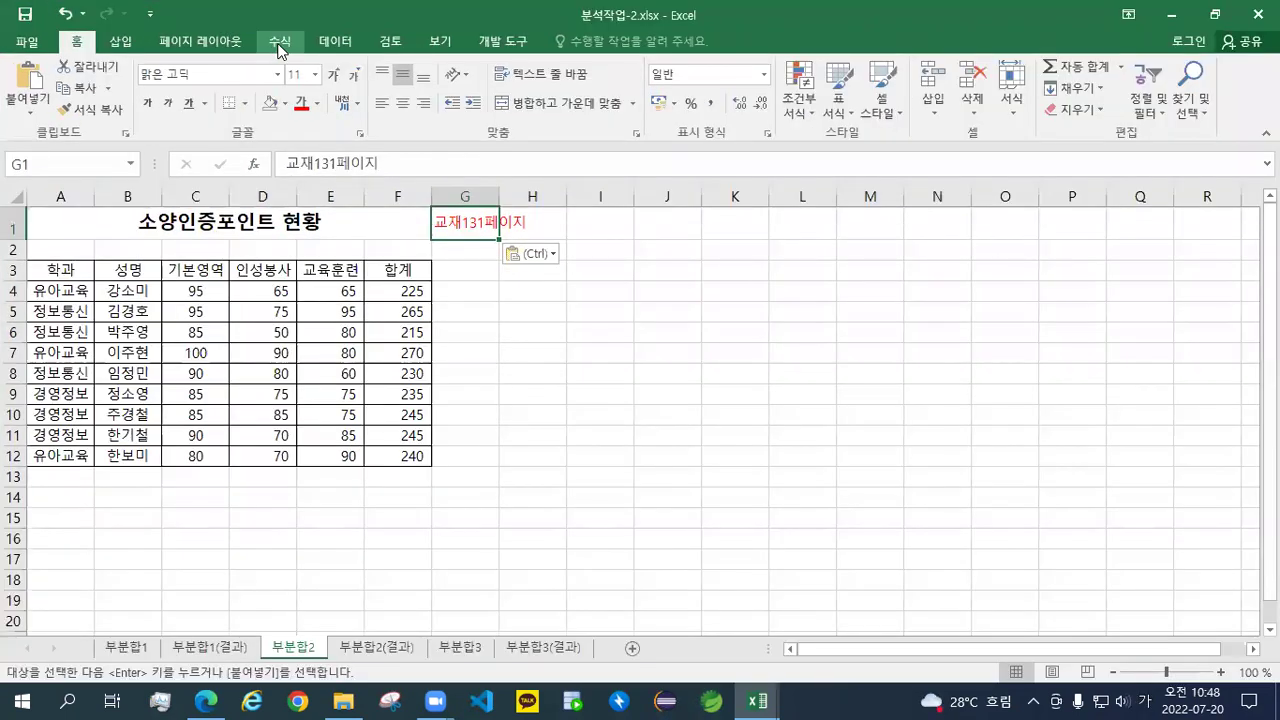